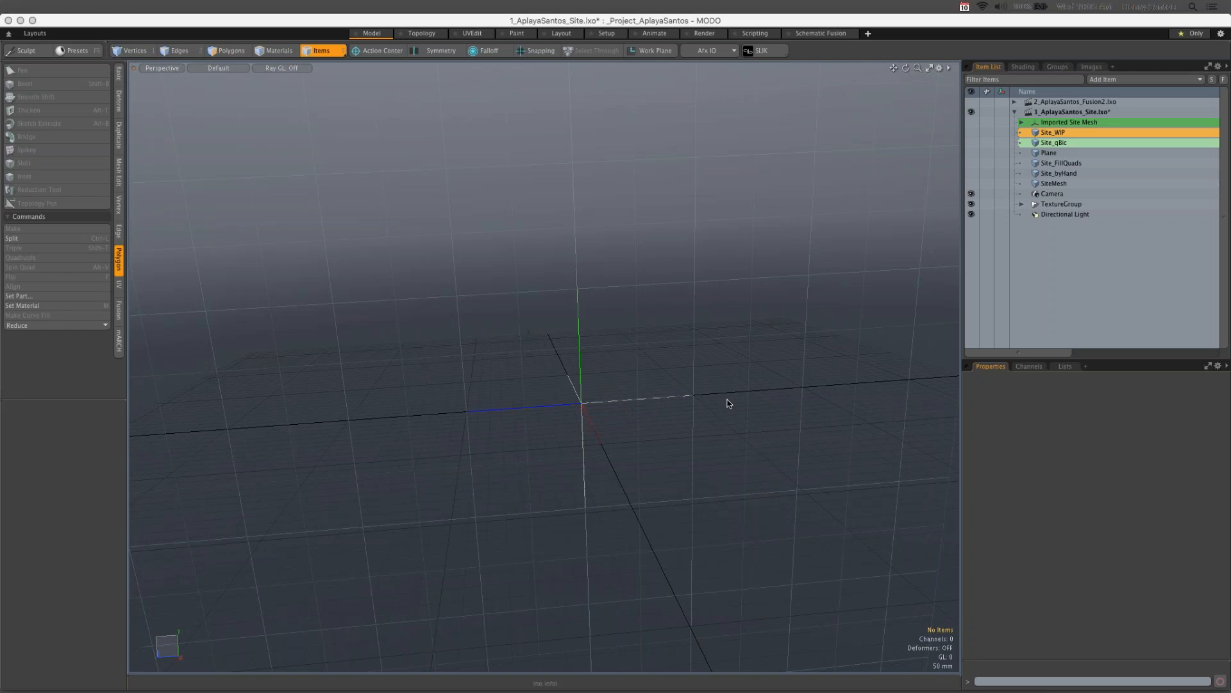
Step: Show the Imported Site Mesh in the perspective viewport
{"action": "left_click_drag", "start_coordinate": [743, 388], "coordinate": [667, 407], "text": "alt"}
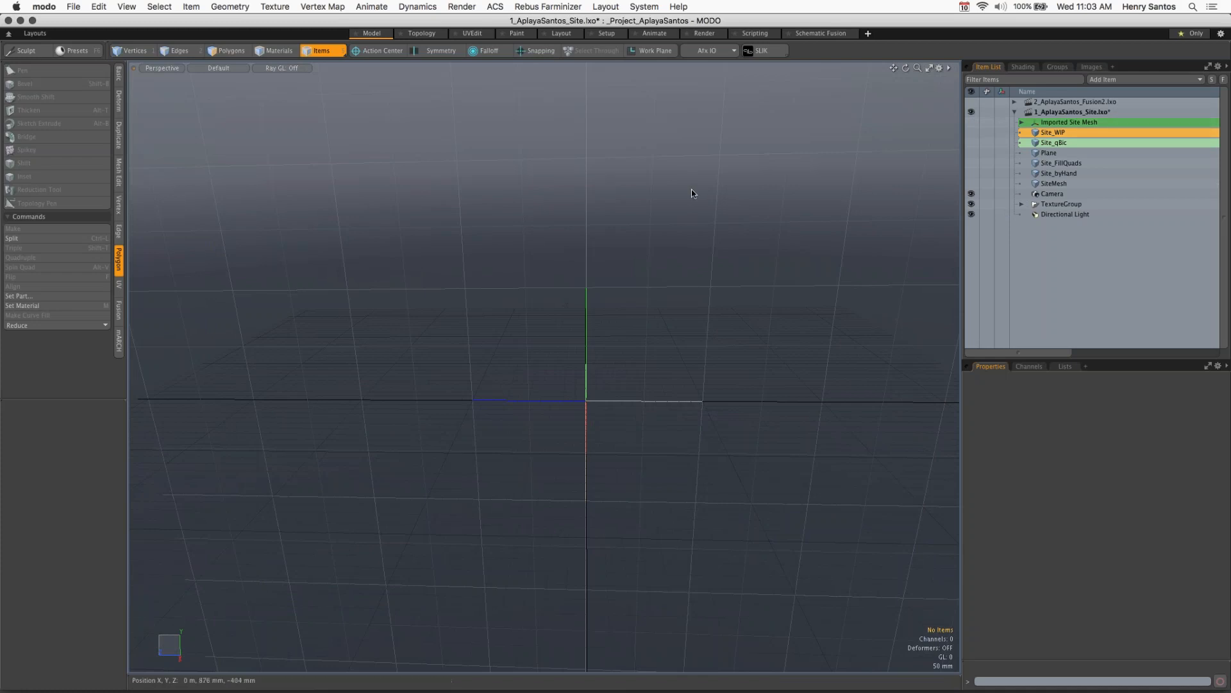
{"action": "key", "text": "alt"}
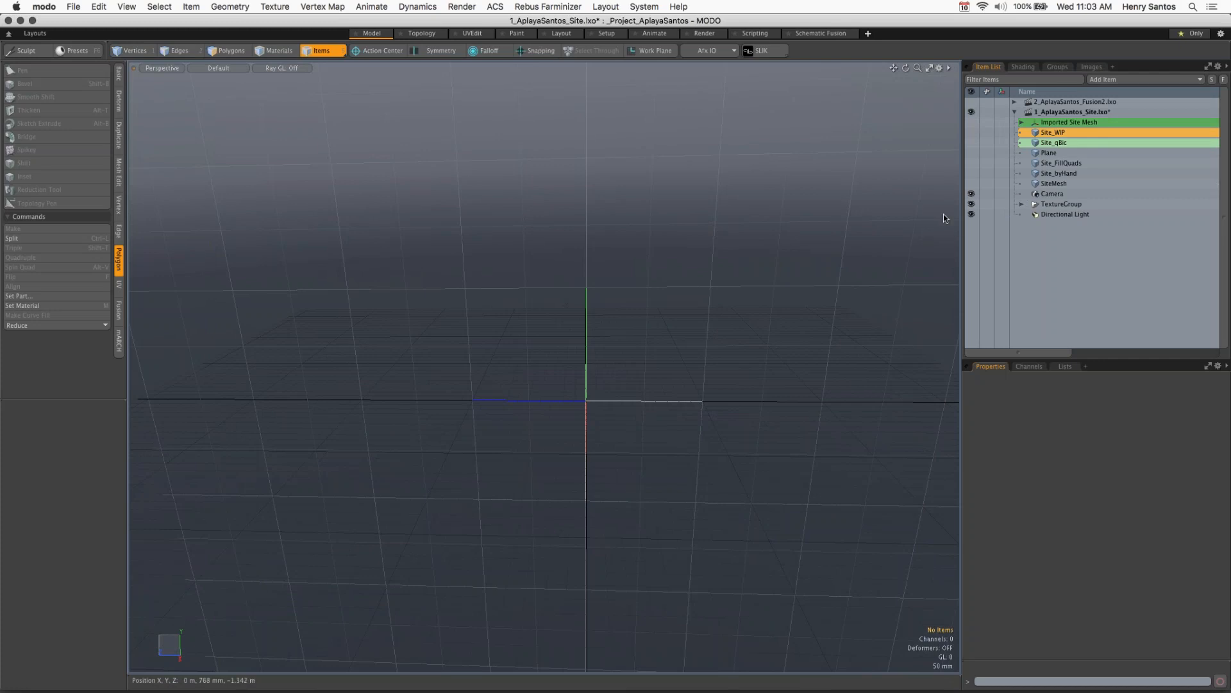
{"action": "left_click", "coordinate": [972, 122]}
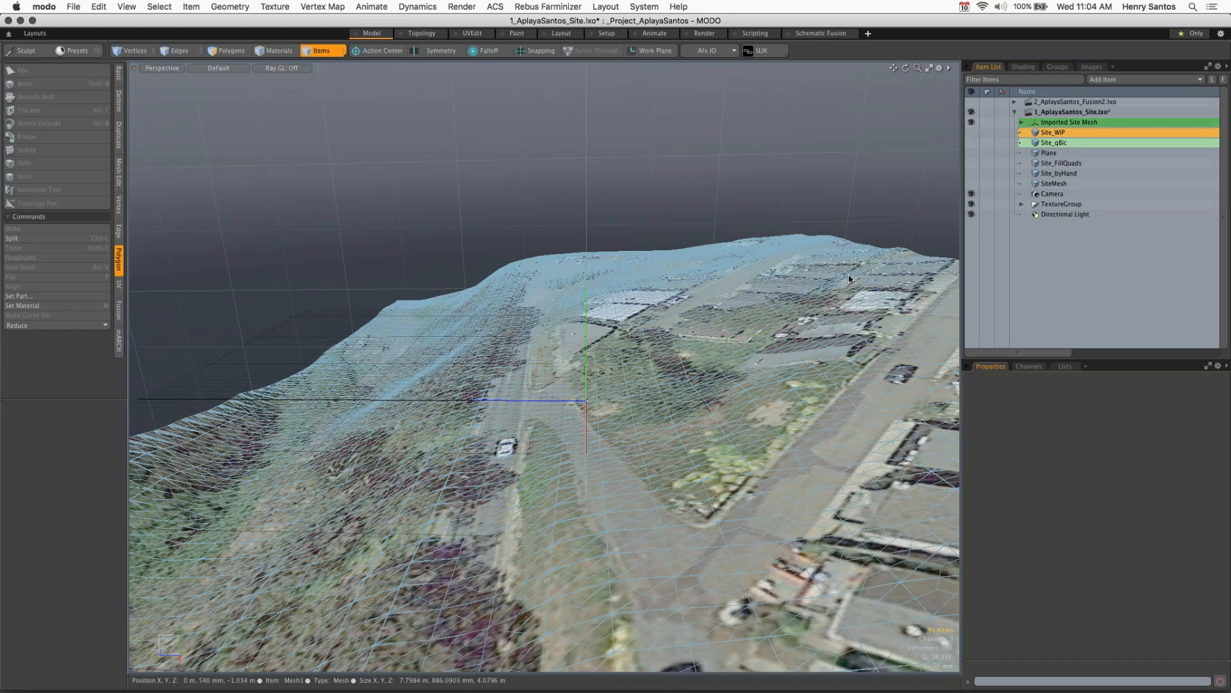
Step: Examine the textured site terrain from several sides, including from above and near ground level
{"action": "key", "text": "alt"}
{"action": "left_click_drag", "start_coordinate": [705, 381], "coordinate": [642, 359], "text": "alt"}
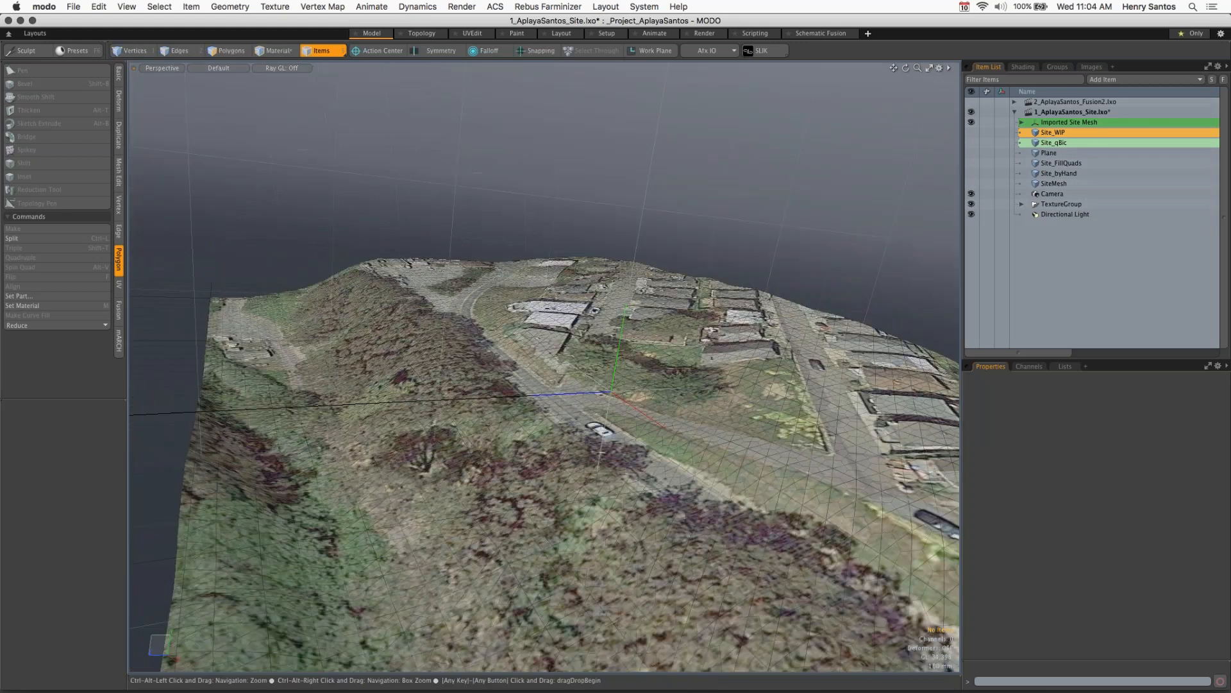
{"action": "left_click_drag", "start_coordinate": [834, 385], "coordinate": [776, 205], "text": "alt"}
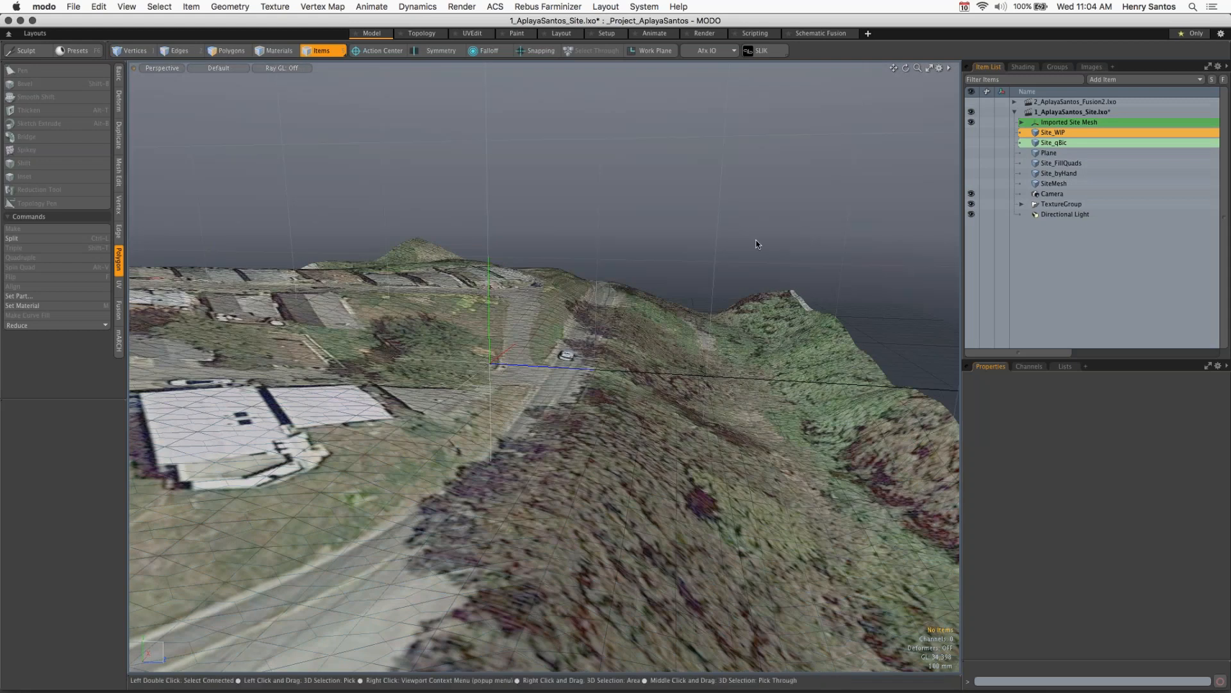
{"action": "key", "text": "alt"}
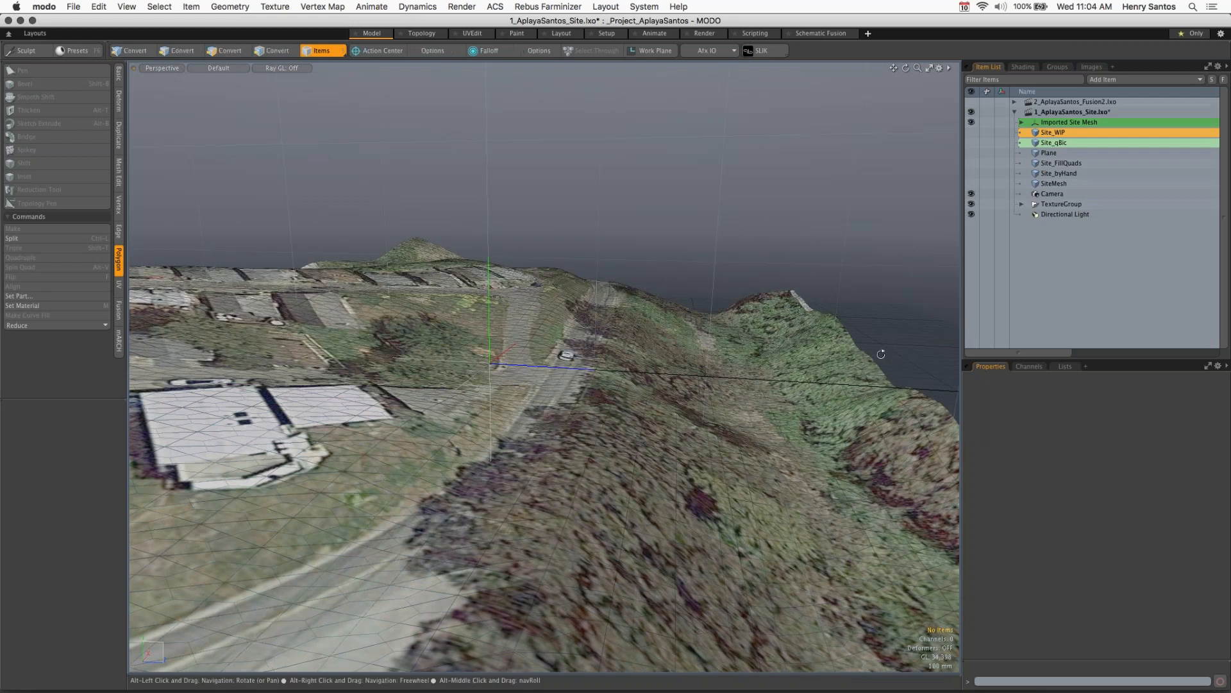
{"action": "left_click_drag", "start_coordinate": [881, 354], "coordinate": [491, 264], "text": "alt"}
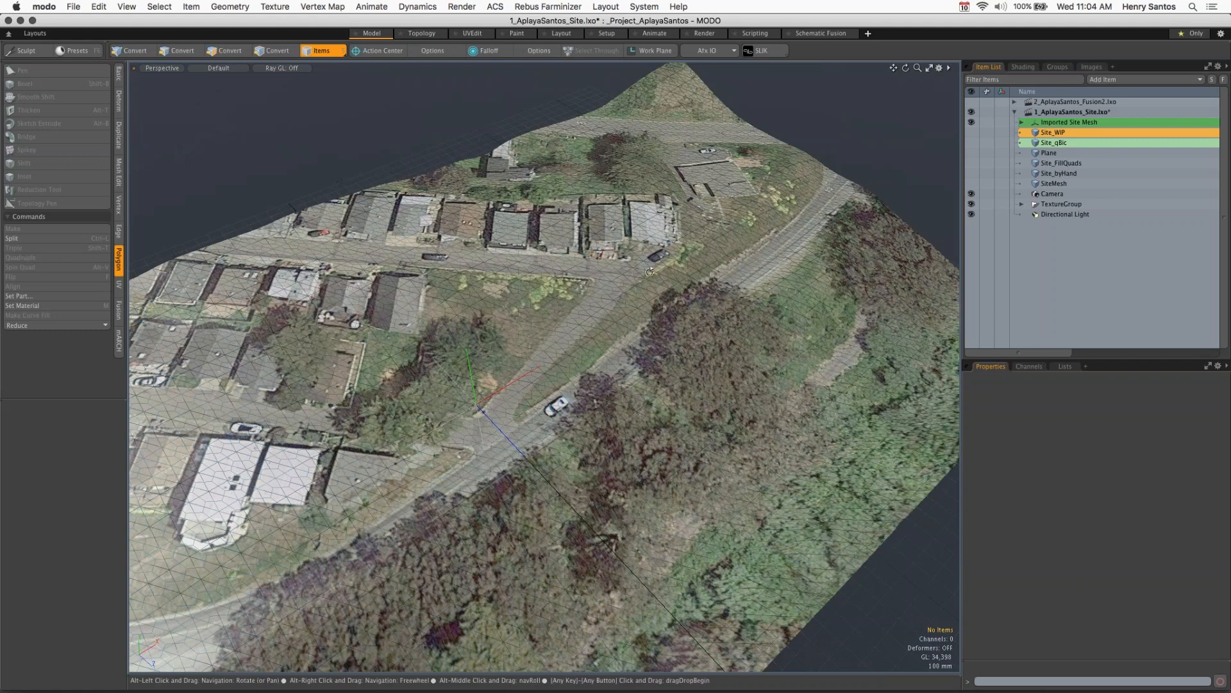
{"action": "left_click_drag", "start_coordinate": [650, 271], "coordinate": [649, 275], "text": "alt"}
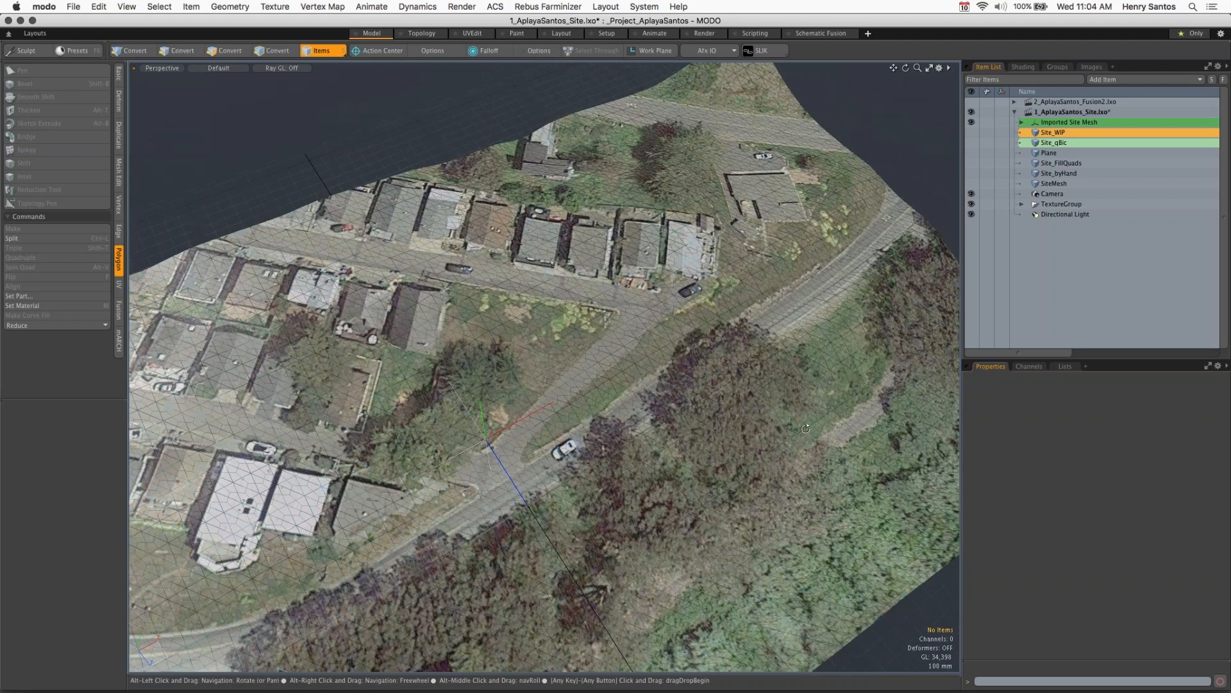
{"action": "left_click_drag", "start_coordinate": [806, 429], "coordinate": [797, 193], "text": "alt"}
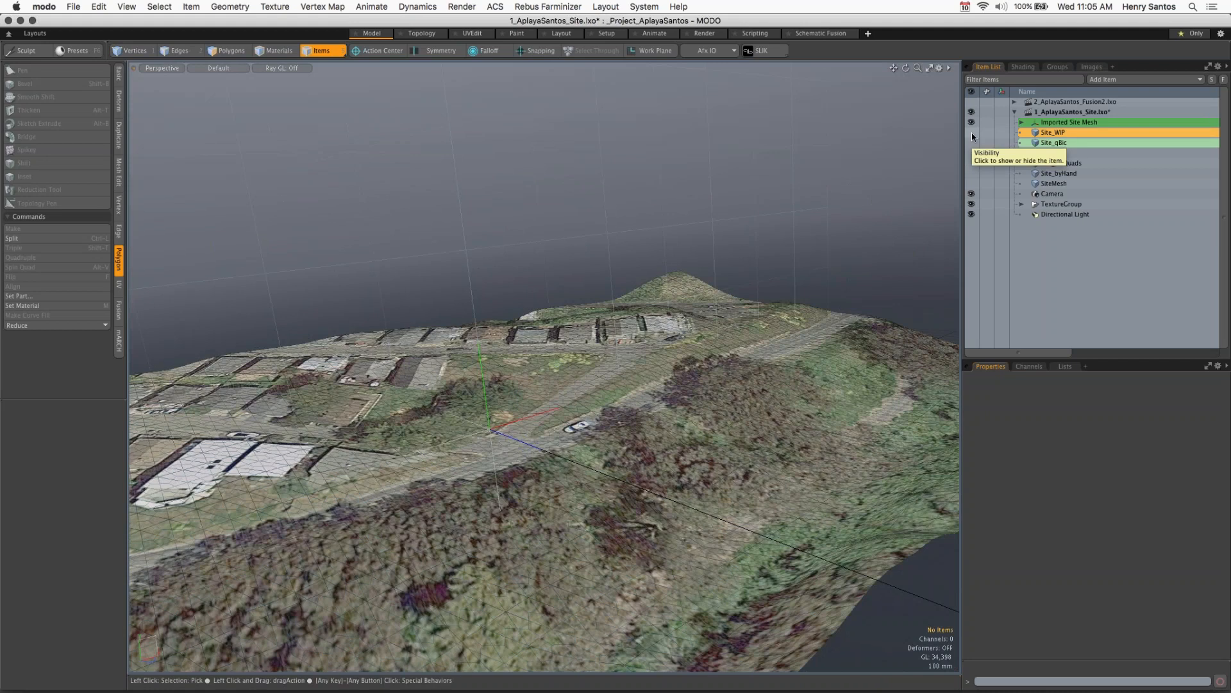
Step: Show the Site_WIP mesh and select it in the Topology layout, with the Imported Site Mesh hidden
{"action": "left_click", "coordinate": [971, 133]}
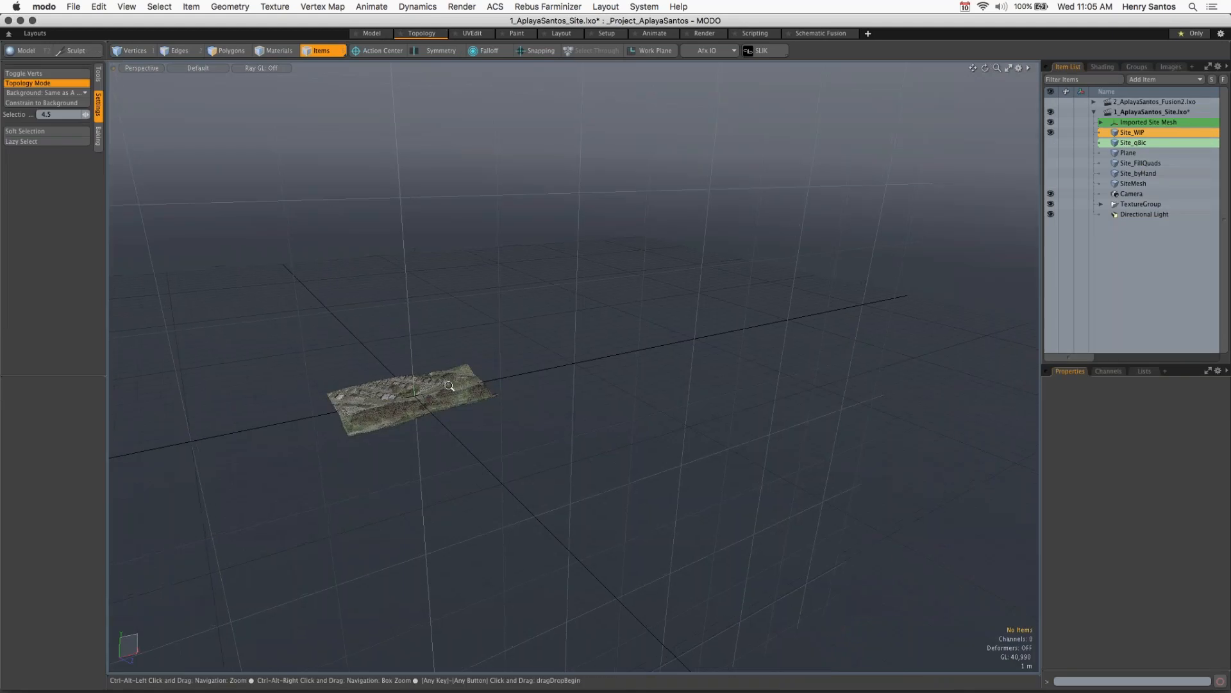
{"action": "left_click_drag", "start_coordinate": [449, 385], "coordinate": [562, 336], "text": "ctrl+alt"}
{"action": "left_click", "coordinate": [562, 335]}
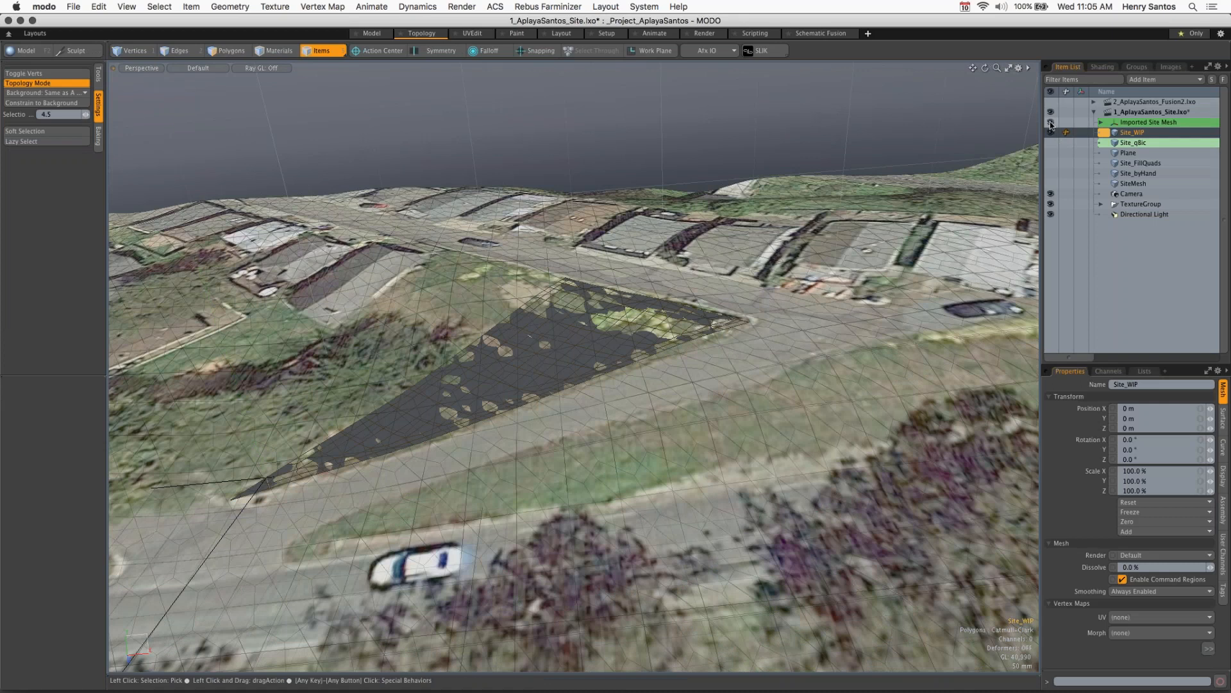
{"action": "left_click", "coordinate": [1051, 123]}
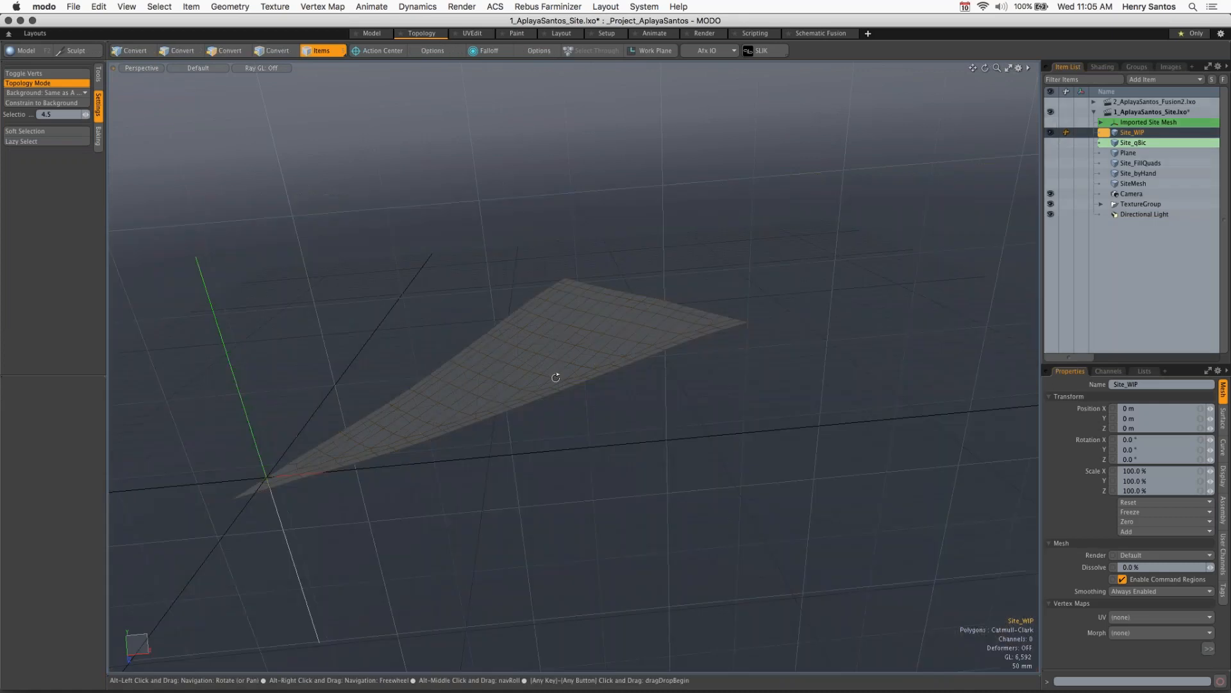
Step: Select all connected polygons of the Site_WIP mesh and move them up about 326 mm in Y
{"action": "left_click_drag", "start_coordinate": [564, 375], "coordinate": [562, 332], "text": "alt"}
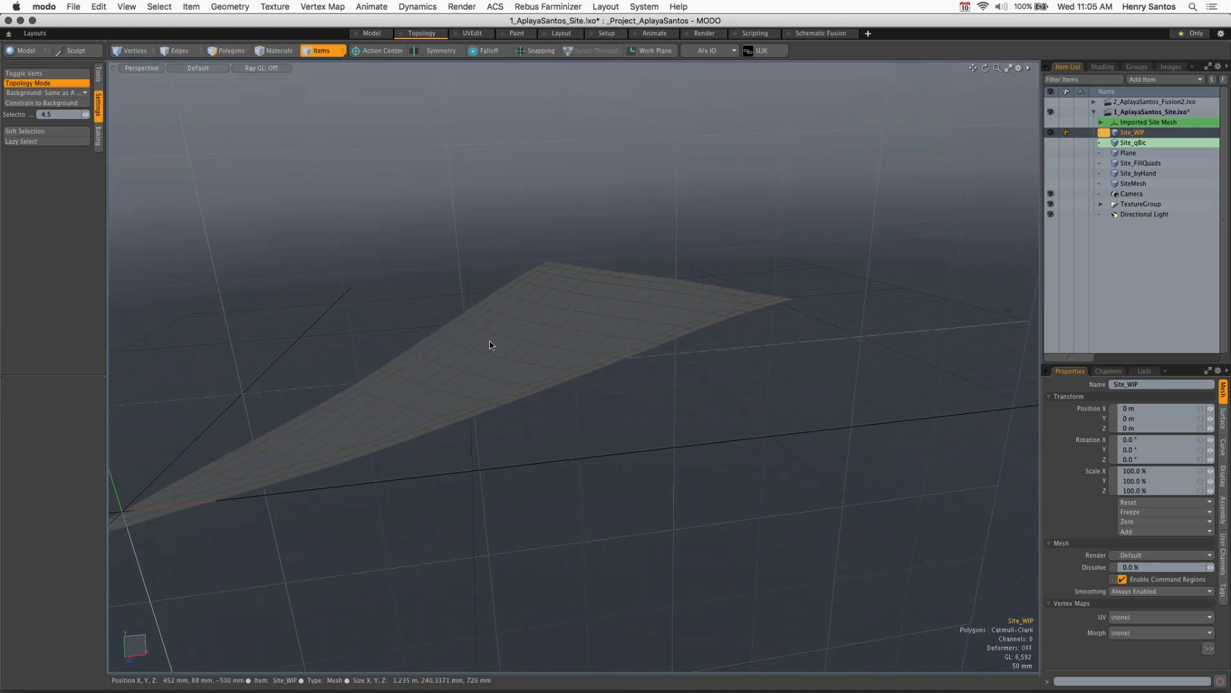
{"action": "left_click", "coordinate": [236, 52]}
{"action": "left_click", "coordinate": [606, 310]}
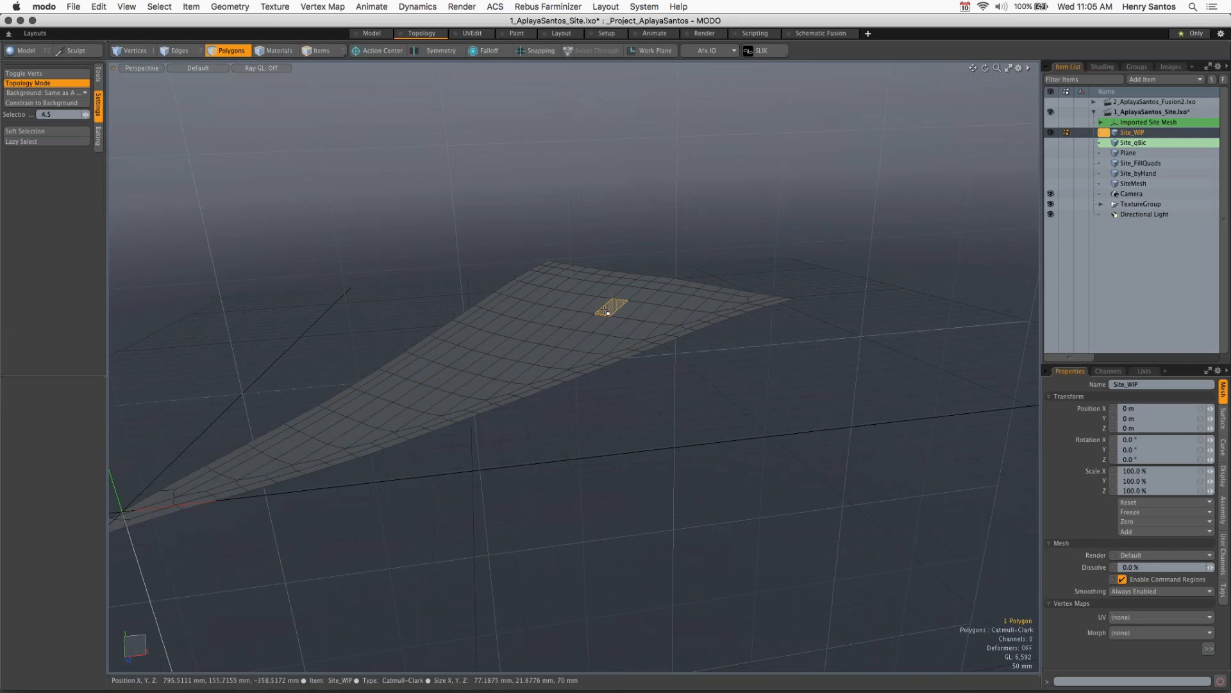
{"action": "double_click", "coordinate": [608, 313]}
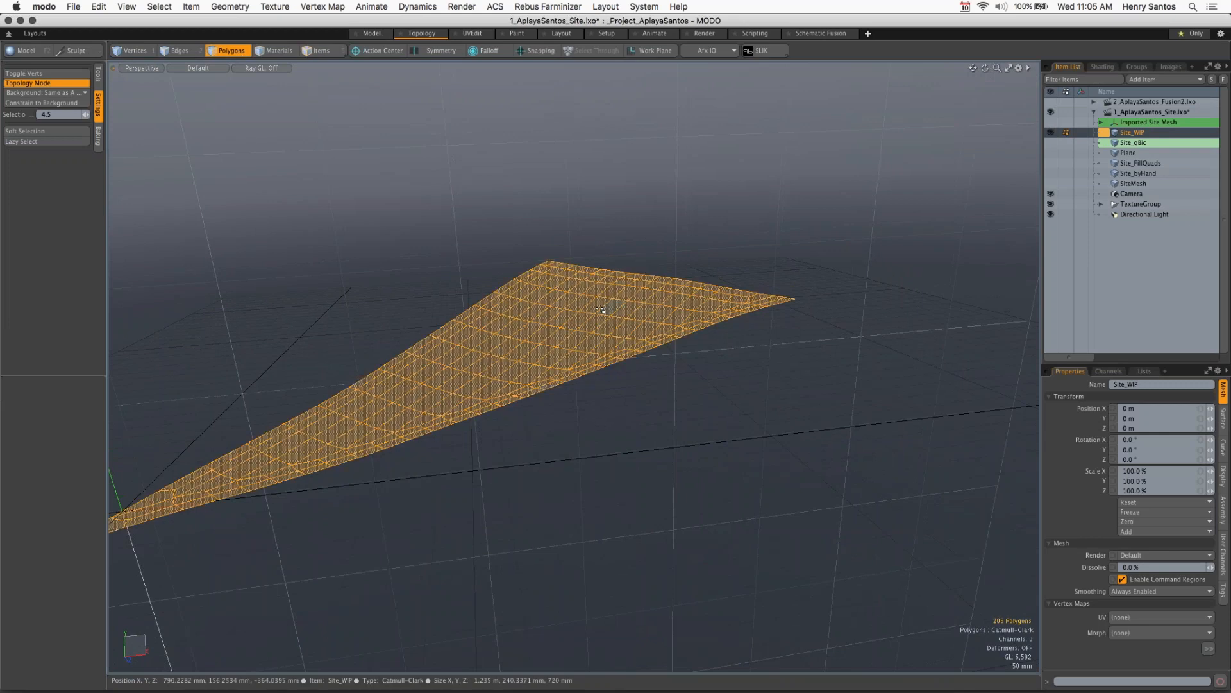
{"action": "key", "text": "w"}
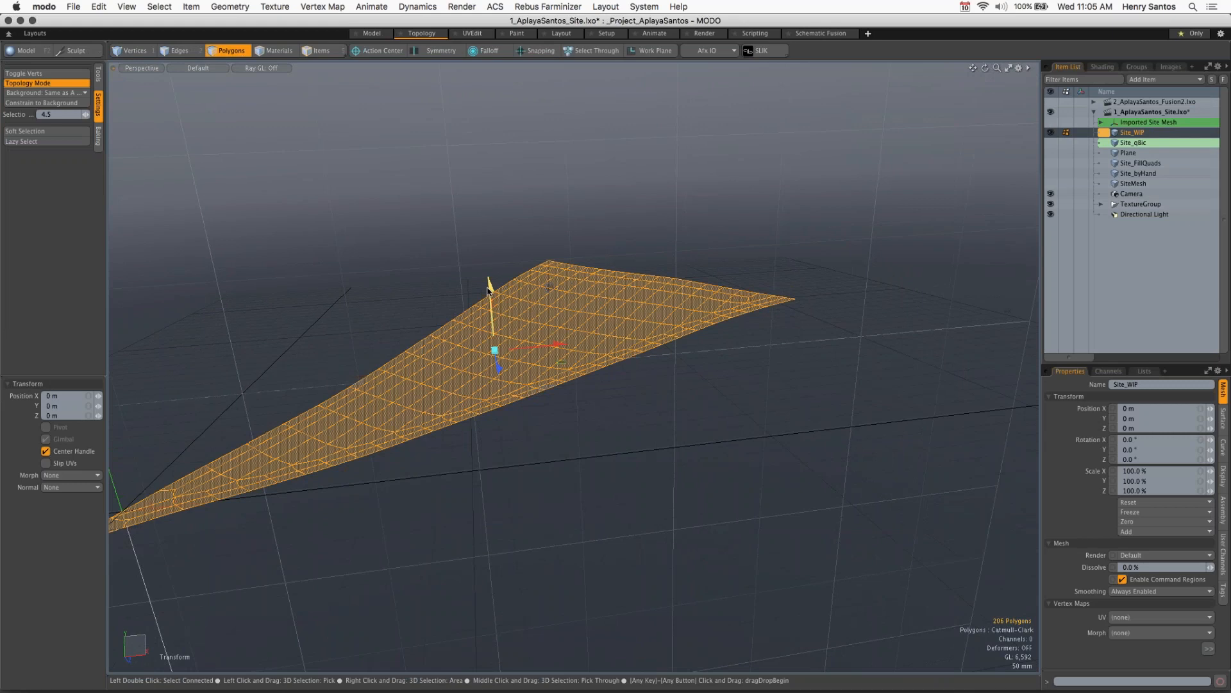
{"action": "left_click_drag", "start_coordinate": [503, 287], "coordinate": [485, 117]}
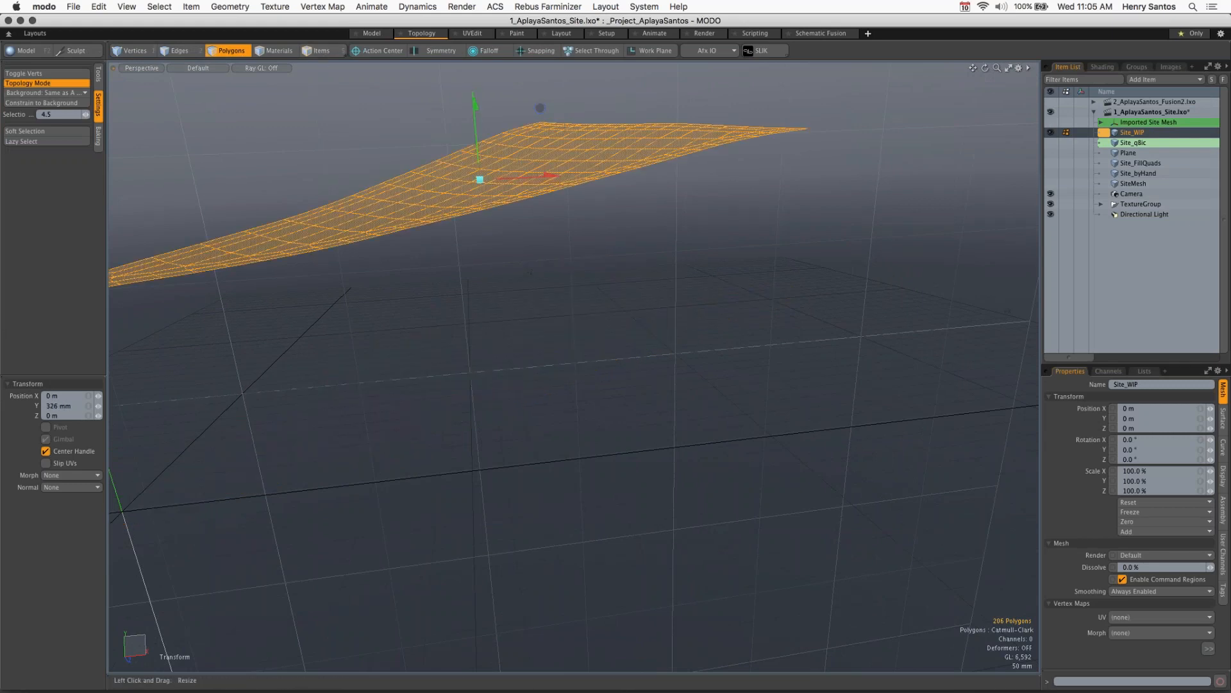
Step: Enable Constrain to Background and flatten the raised Site_WIP polygons by scaling them along Y
{"action": "left_click", "coordinate": [41, 103]}
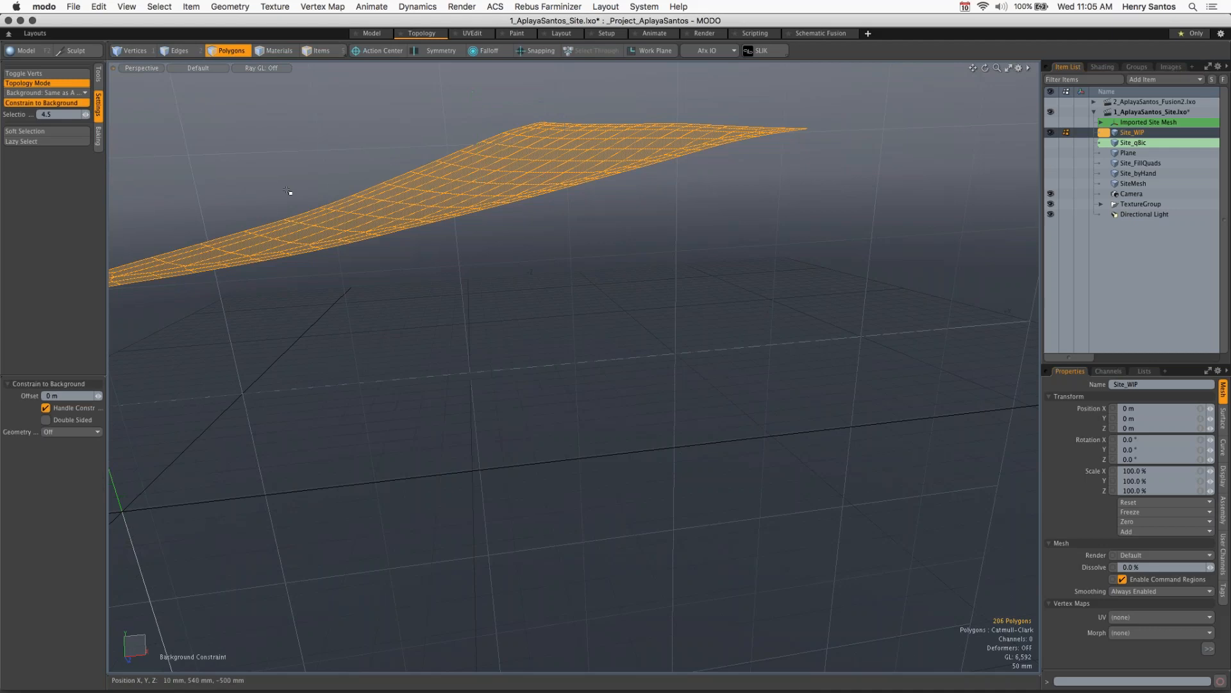
{"action": "key", "text": "r"}
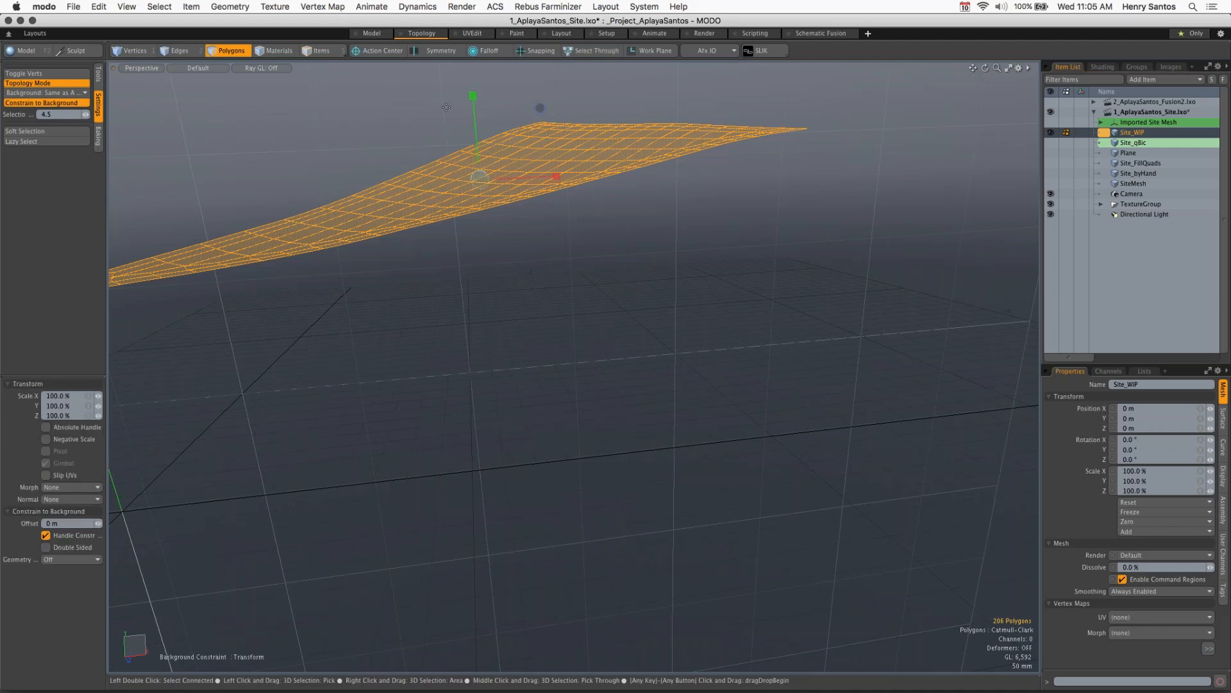
{"action": "left_click_drag", "start_coordinate": [473, 95], "coordinate": [480, 179]}
{"action": "key", "text": "alt"}
{"action": "left_click_drag", "start_coordinate": [636, 247], "coordinate": [674, 210], "text": "alt"}
{"action": "key", "text": "space"}
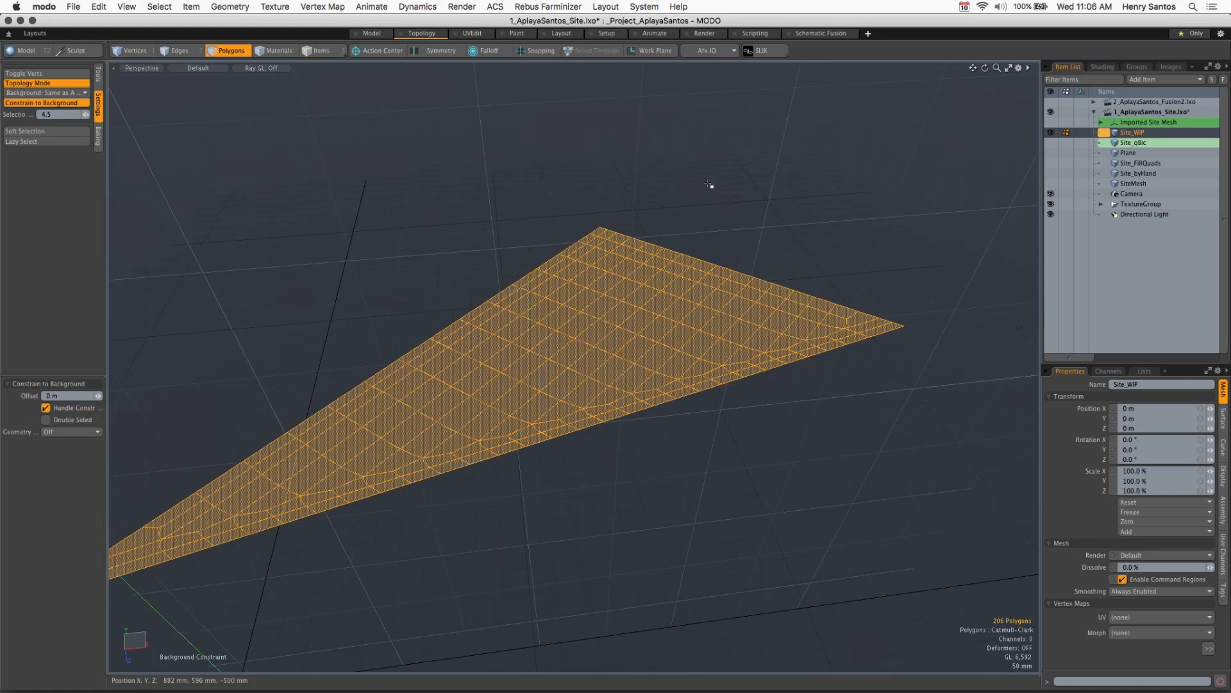
Step: Show the Imported Site Mesh again and inspect how the flattened Site_WIP polygons sit above the terrain
{"action": "left_click", "coordinate": [1052, 123]}
{"action": "left_click_drag", "start_coordinate": [674, 244], "coordinate": [789, 411], "text": "alt"}
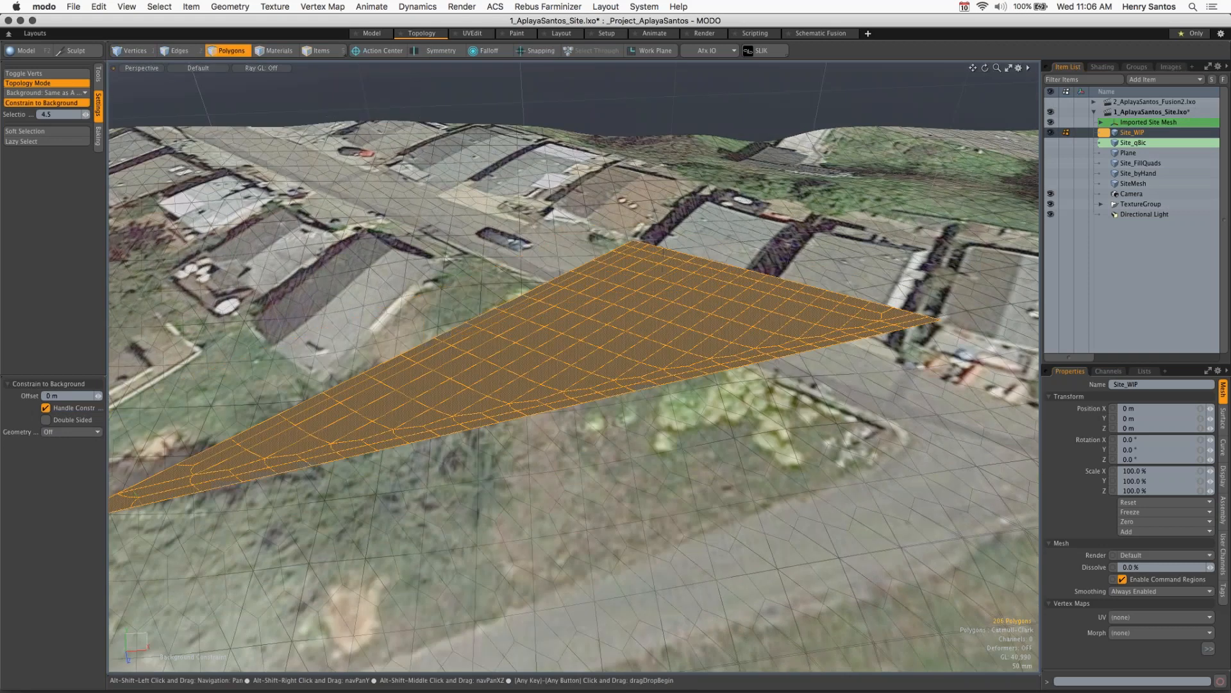
{"action": "scroll", "coordinate": [790, 426], "scroll_direction": "down", "scroll_amount": 3}
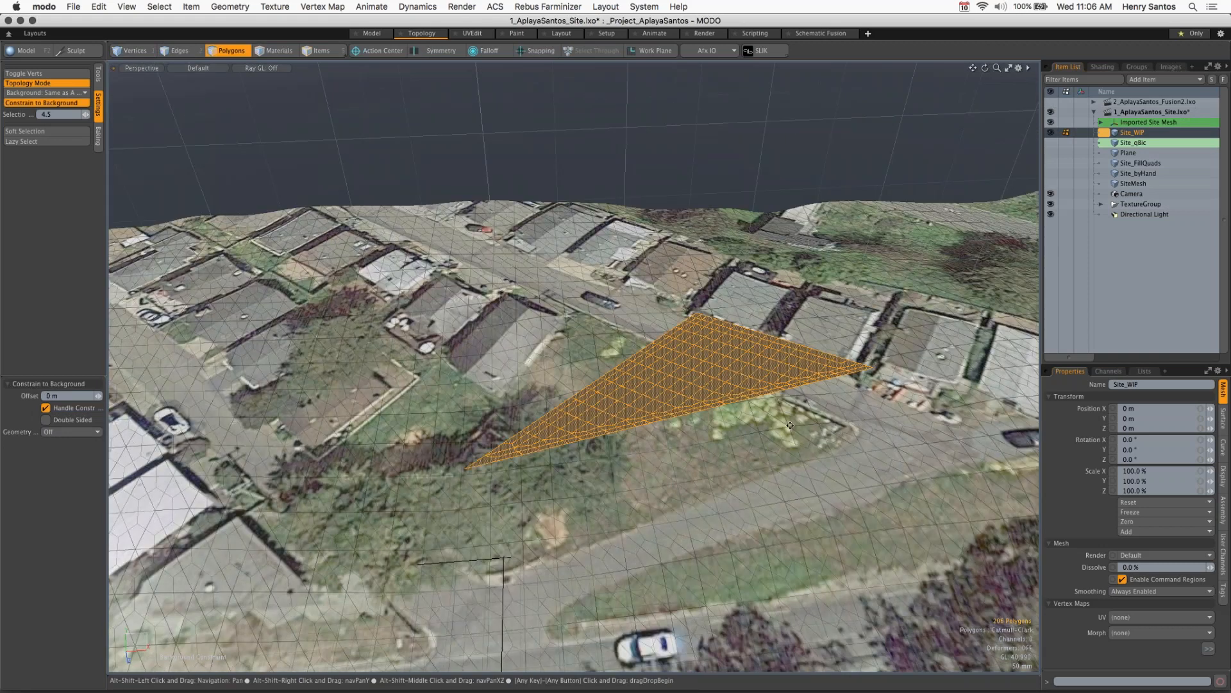
{"action": "left_click_drag", "start_coordinate": [790, 425], "coordinate": [771, 416], "text": "alt+shift"}
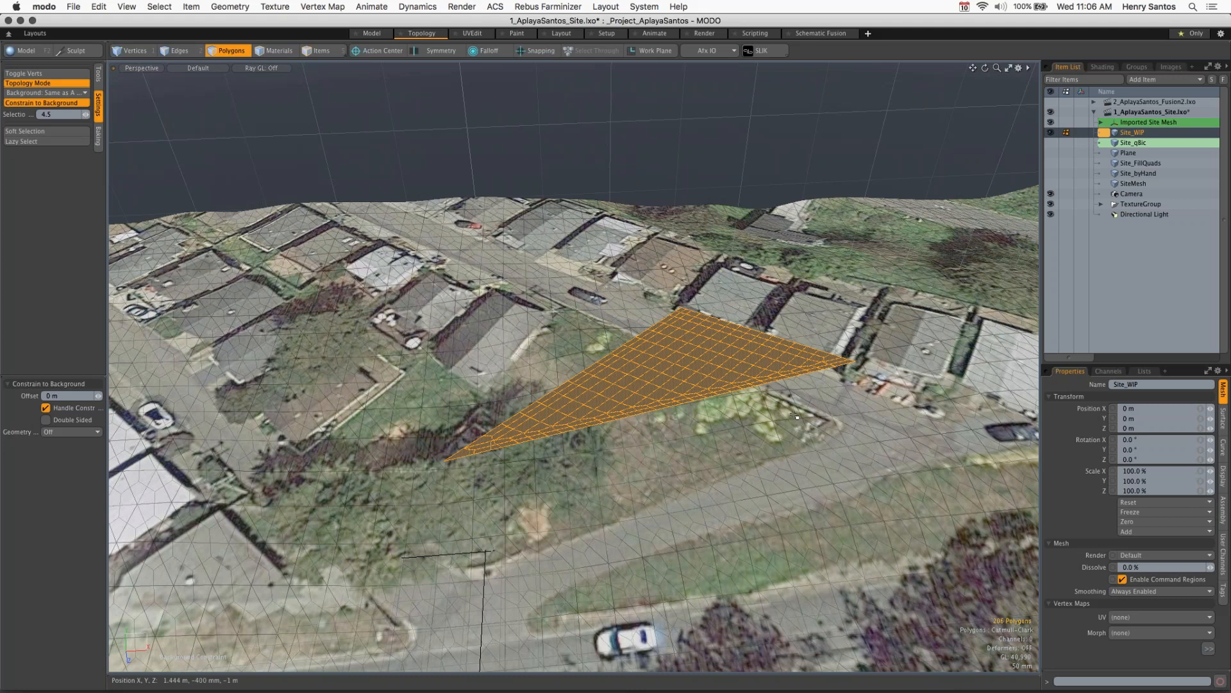
{"action": "key", "text": "ctrl"}
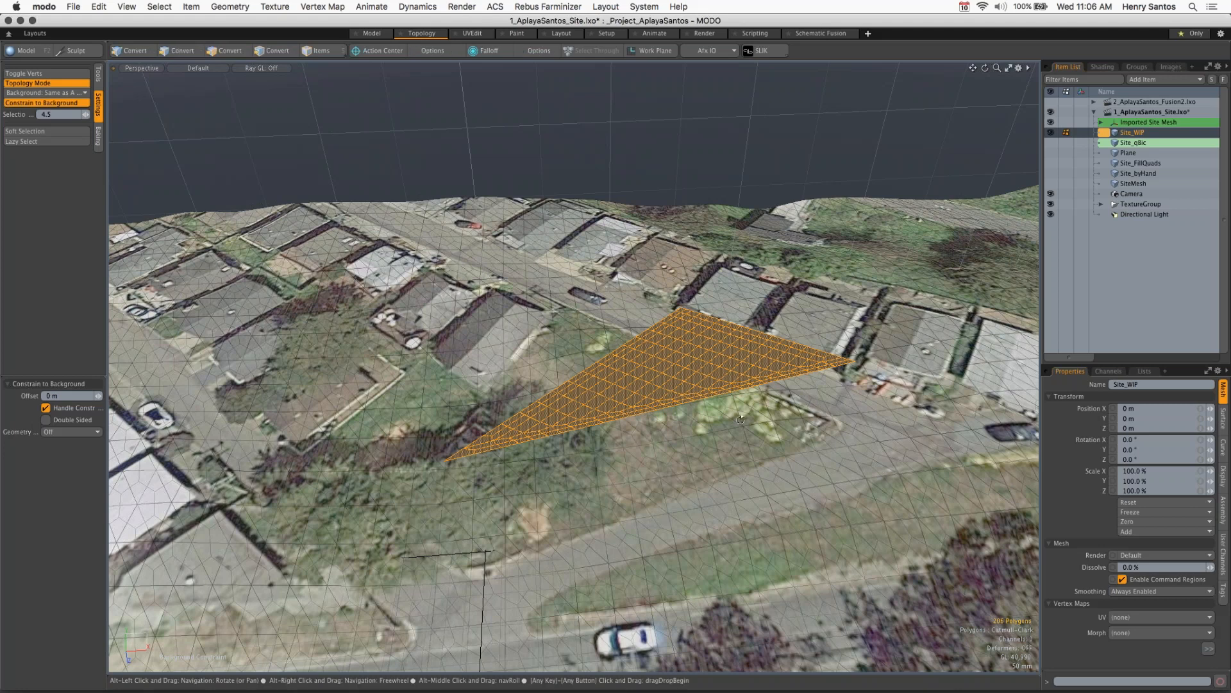
{"action": "left_click_drag", "start_coordinate": [740, 420], "coordinate": [809, 352], "text": "alt"}
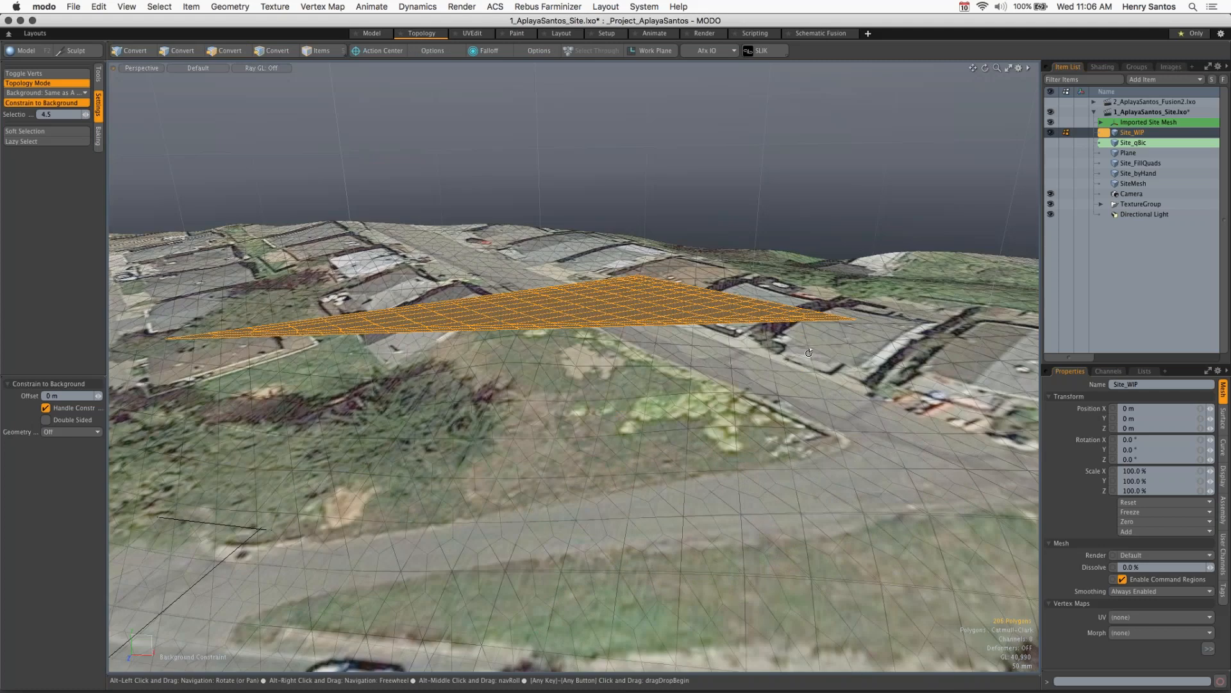
{"action": "key", "text": "alt"}
{"action": "left_click_drag", "start_coordinate": [551, 316], "coordinate": [518, 331], "text": "alt"}
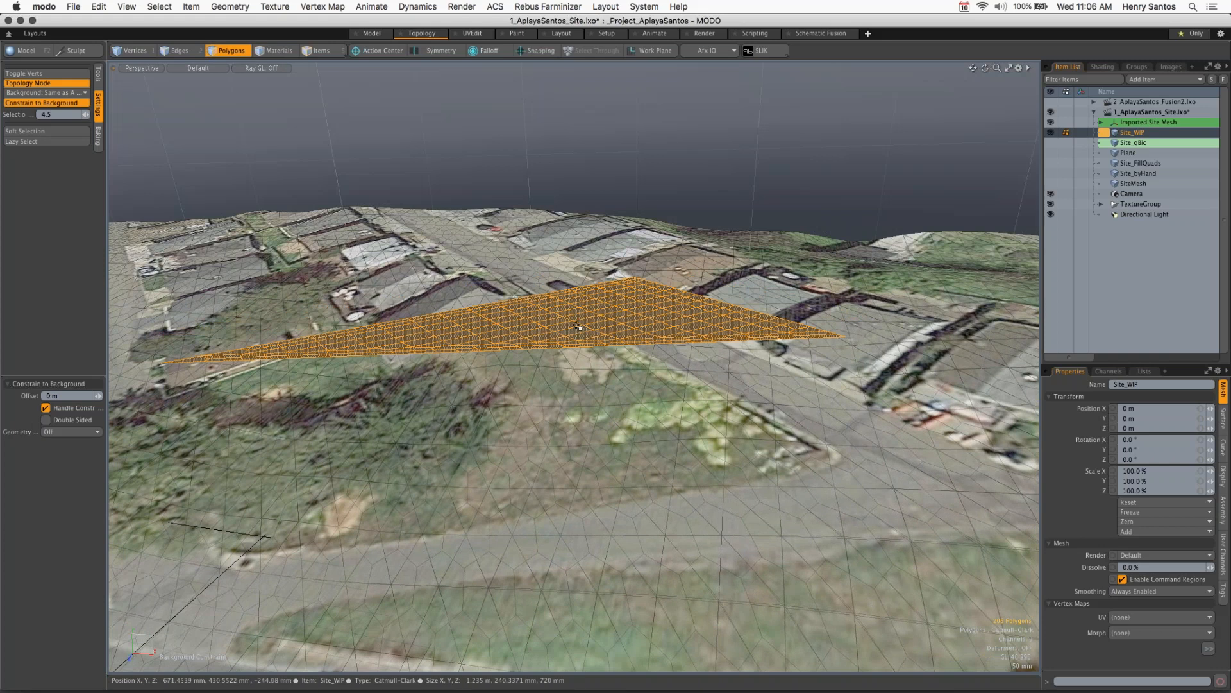
{"action": "key", "text": "alt"}
{"action": "left_click_drag", "start_coordinate": [589, 346], "coordinate": [585, 369], "text": "alt"}
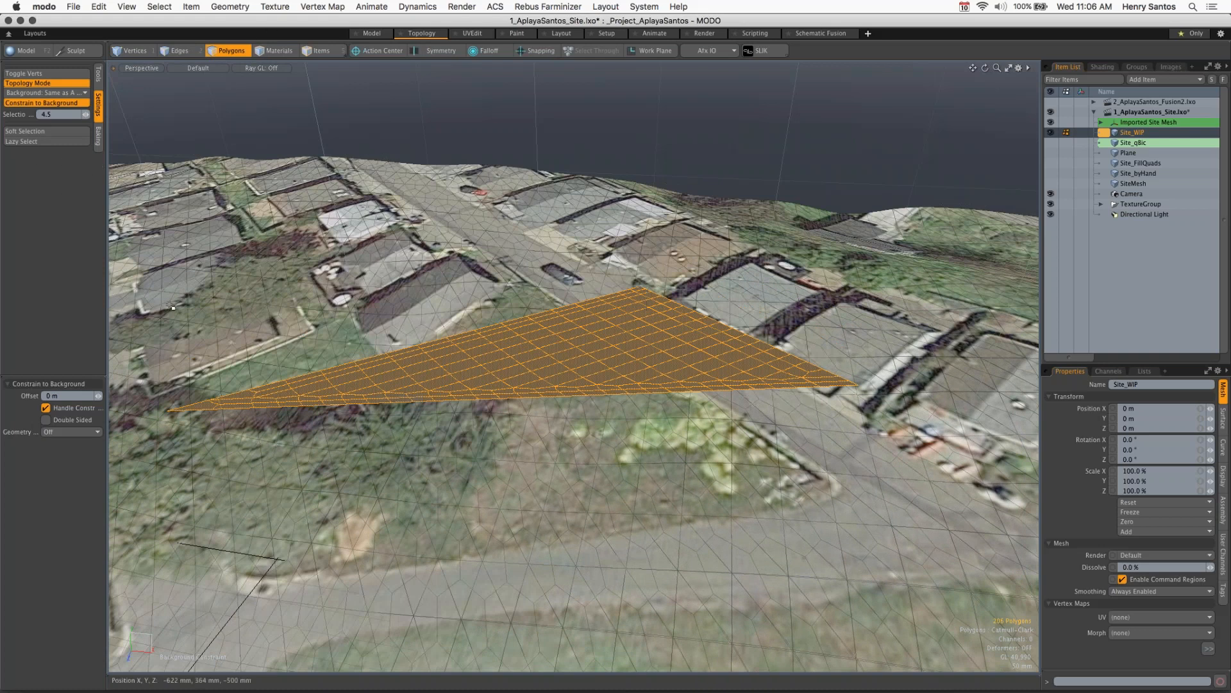
Step: Set the background constraint's geometry option to Vector and enable Double Sided, with the Move tool active on the flattened polygons
{"action": "left_click", "coordinate": [81, 434]}
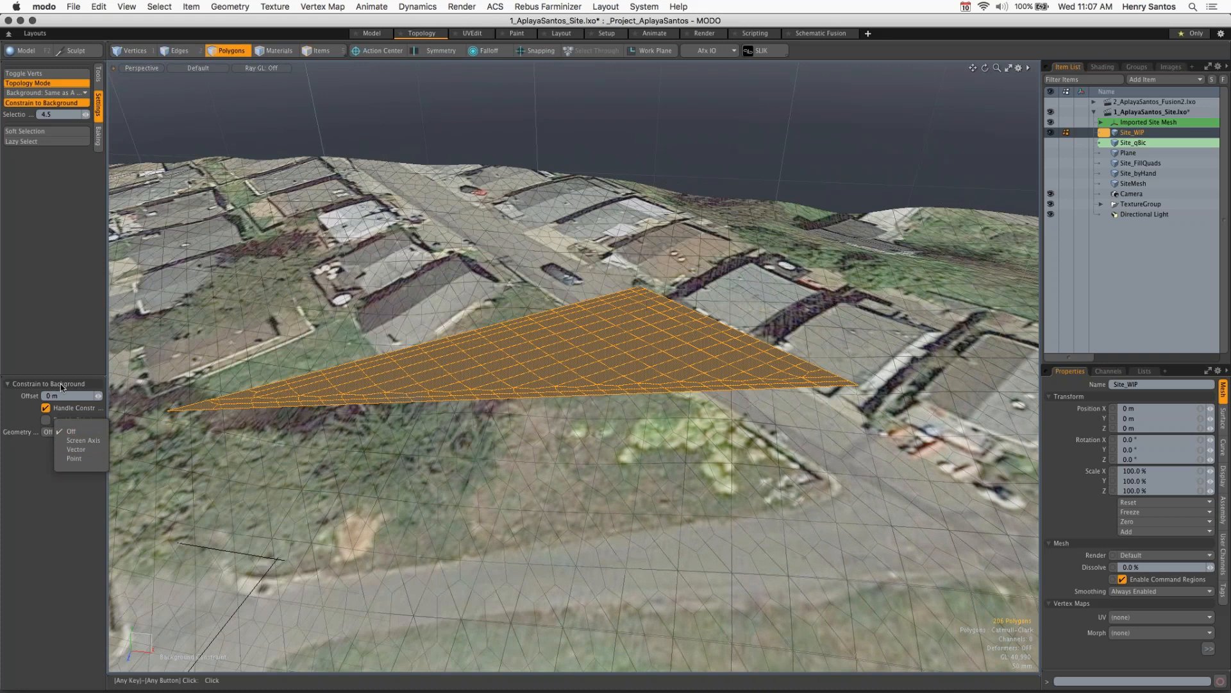
{"action": "left_click", "coordinate": [81, 450]}
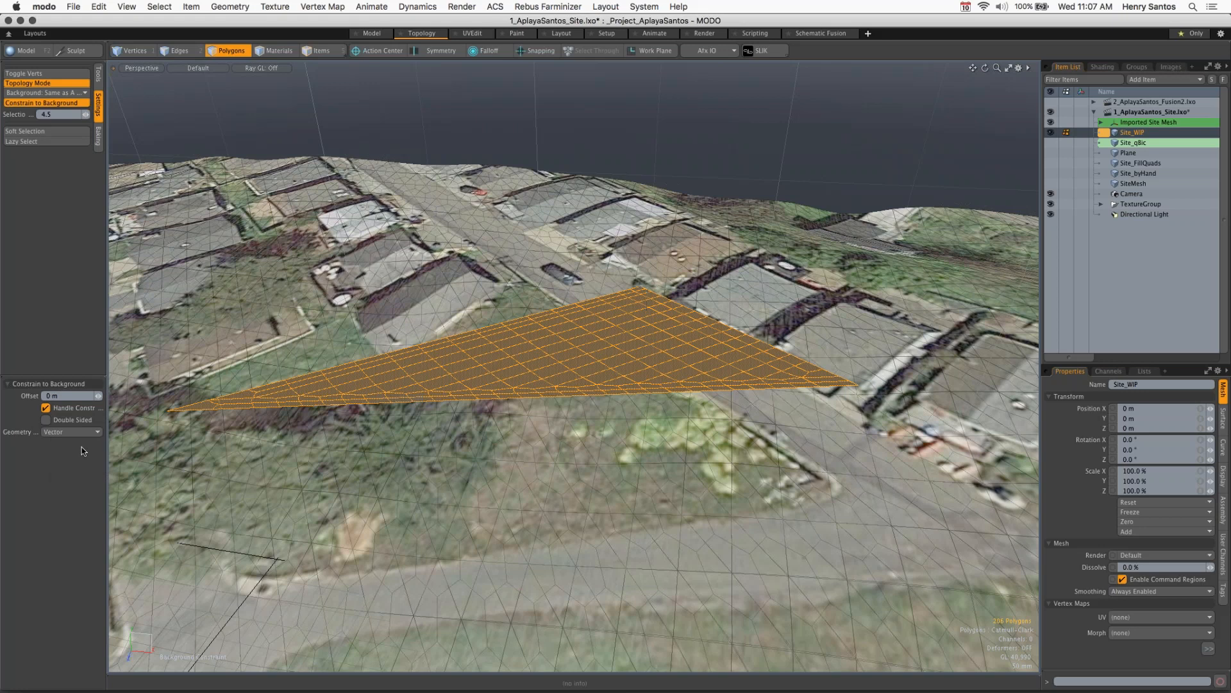
{"action": "key", "text": "alt"}
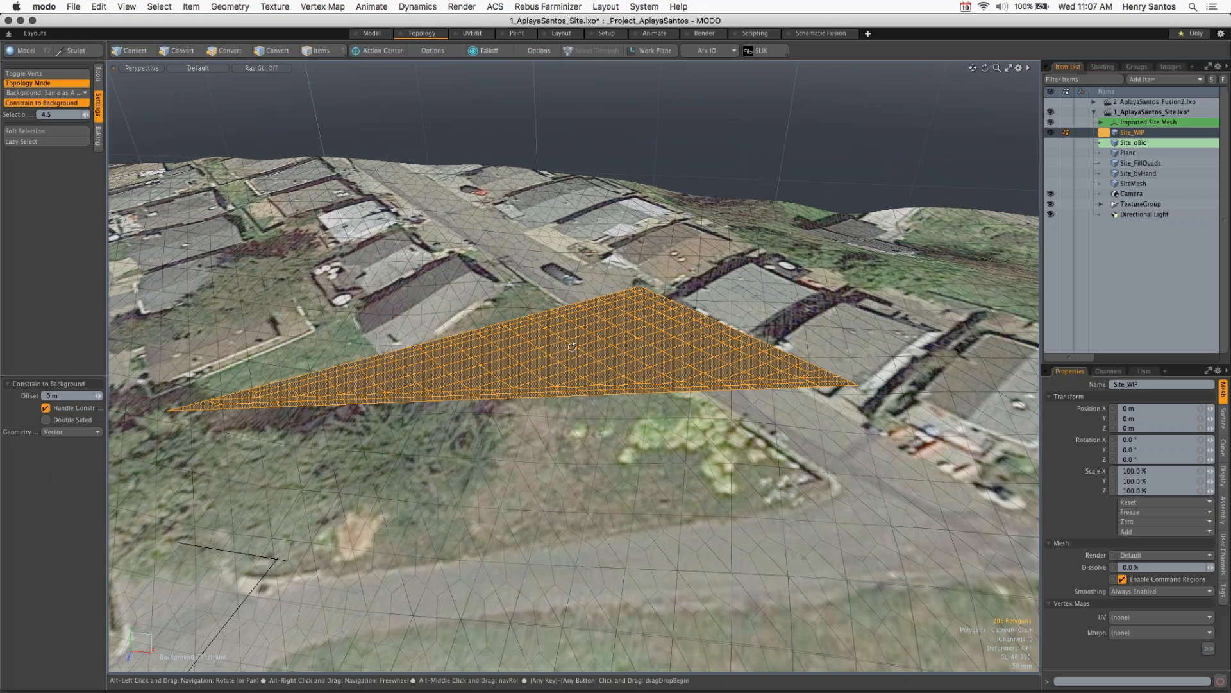
{"action": "left_click_drag", "start_coordinate": [572, 347], "coordinate": [529, 292], "text": "alt"}
{"action": "key", "text": "w"}
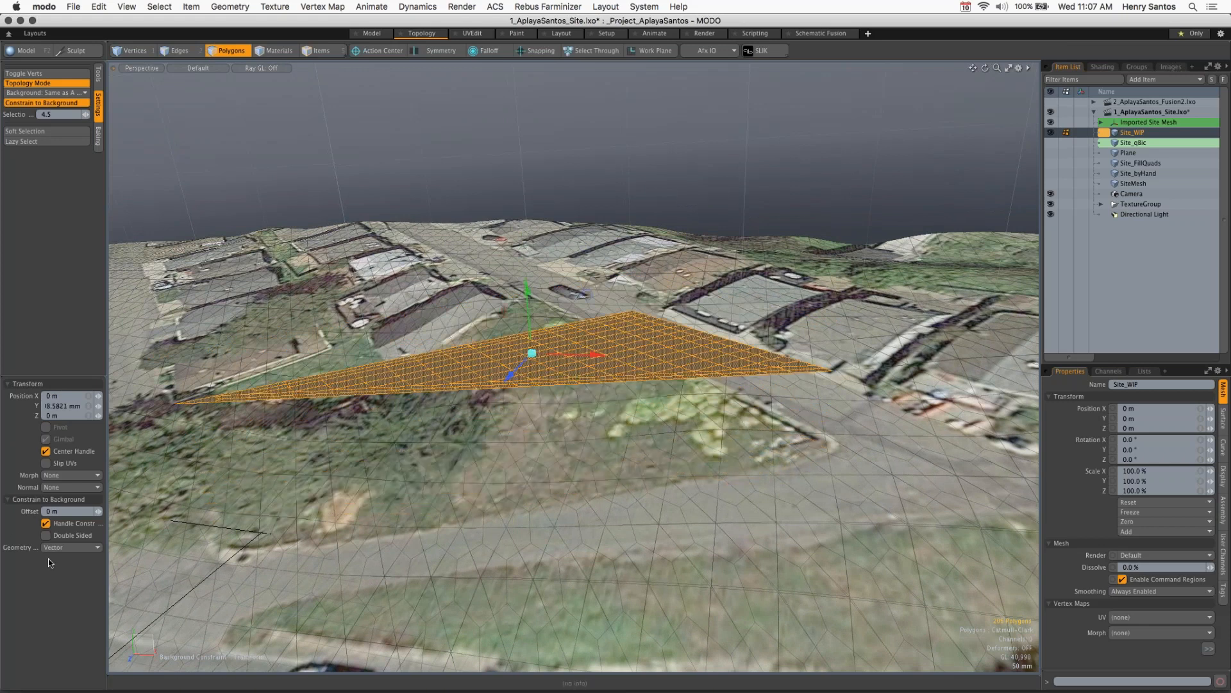
{"action": "left_click", "coordinate": [69, 535]}
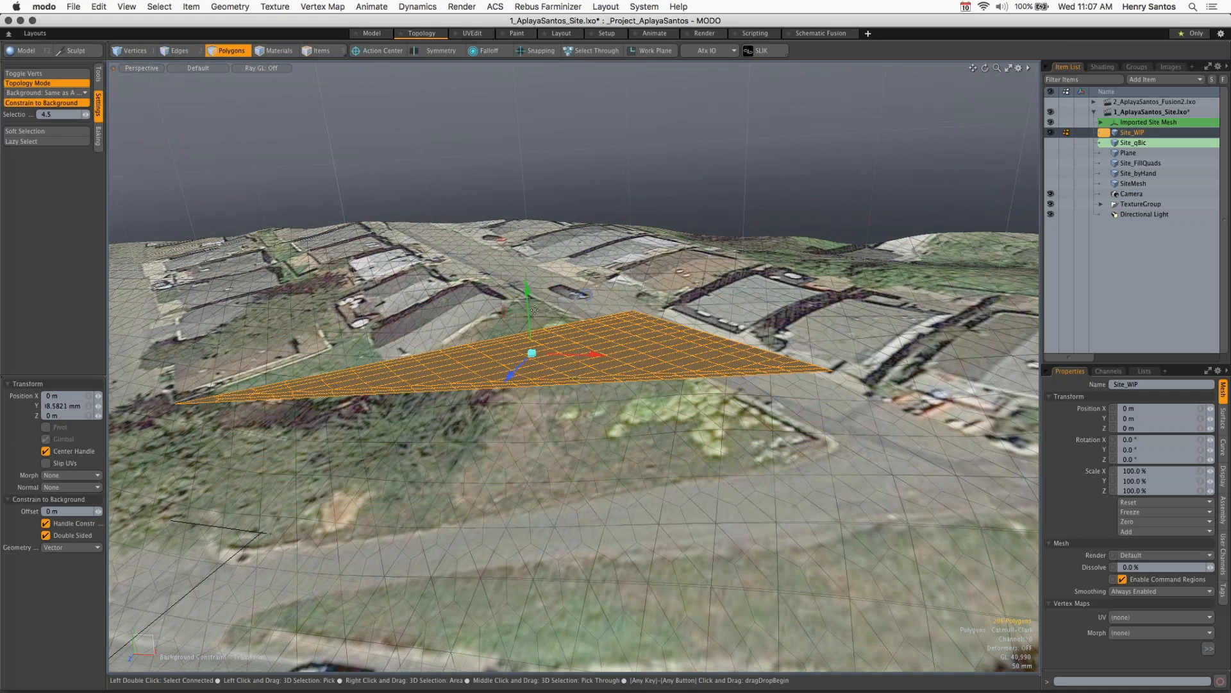
Step: Move the flattened Site_WIP polygons down in Y onto the terrain so they conform to the Imported Site Mesh
{"action": "left_click_drag", "start_coordinate": [529, 292], "coordinate": [550, 500]}
{"action": "left_click_drag", "start_coordinate": [542, 441], "coordinate": [577, 417]}
{"action": "key", "text": "alt"}
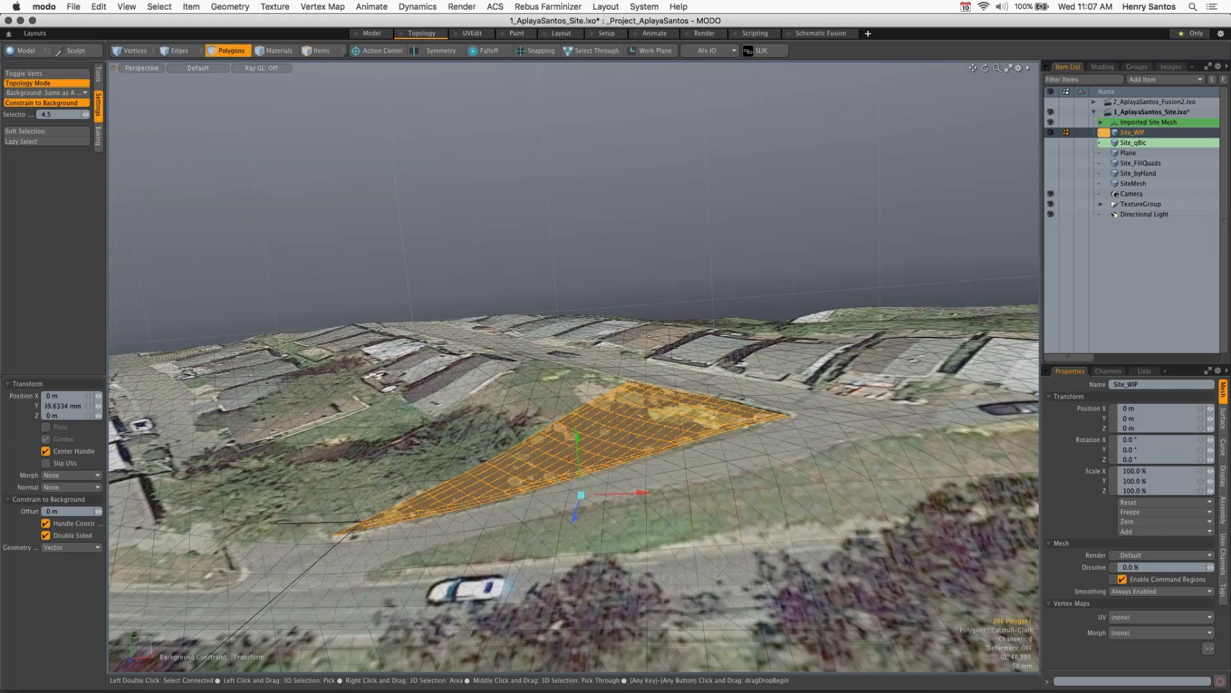
{"action": "key", "text": "alt"}
{"action": "left_click_drag", "start_coordinate": [682, 268], "coordinate": [715, 423], "text": "alt"}
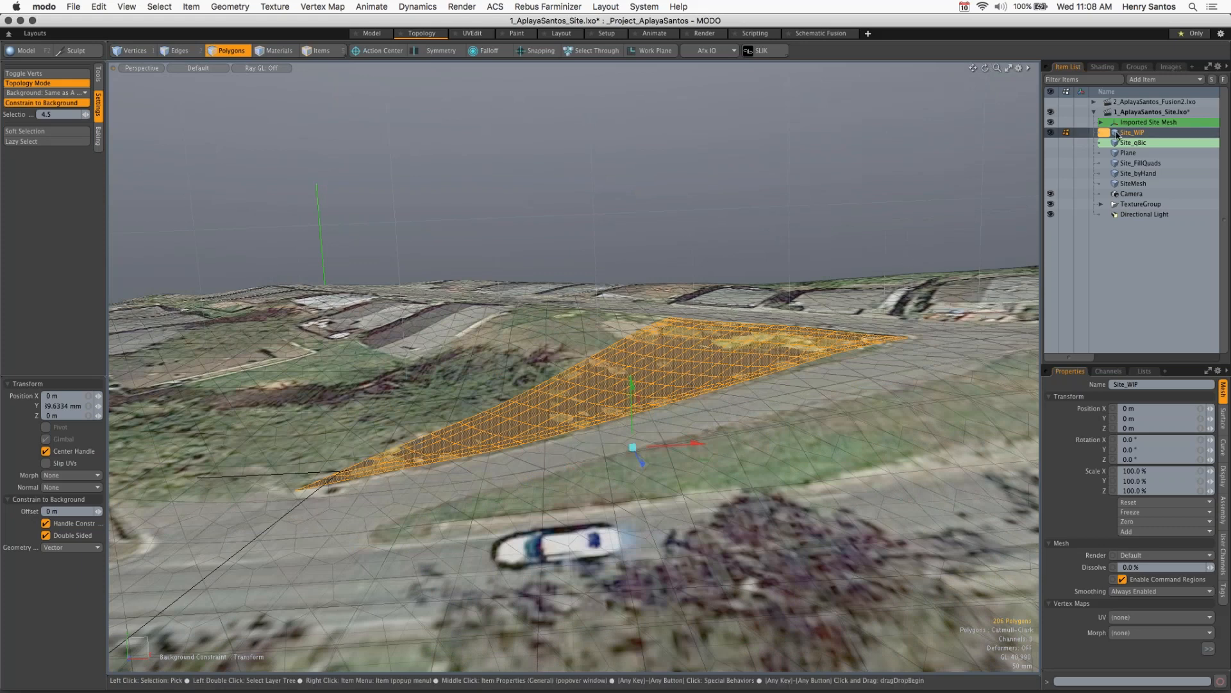
{"action": "key", "text": "alt"}
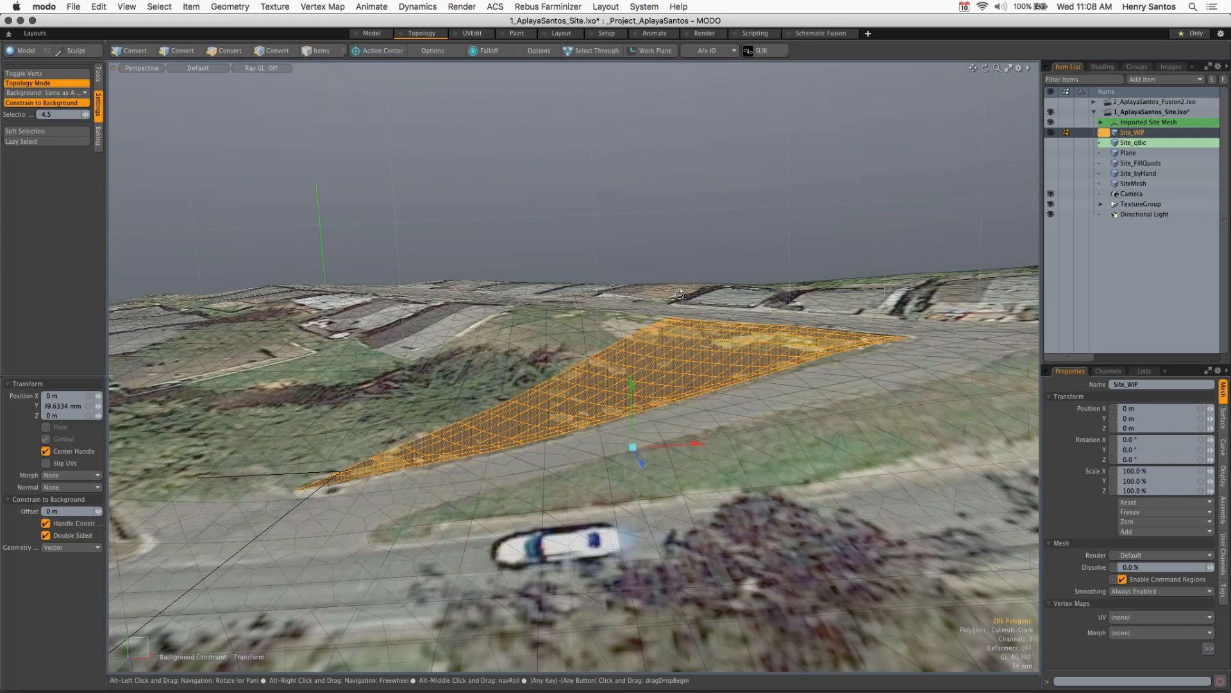
Step: Inspect how the Site_WIP polygons follow the terrain from a low angle, from Top view and back in Perspective view
{"action": "left_click_drag", "start_coordinate": [680, 295], "coordinate": [773, 436], "text": "alt"}
{"action": "key", "text": "ctrl+space"}
{"action": "left_click", "coordinate": [763, 390]}
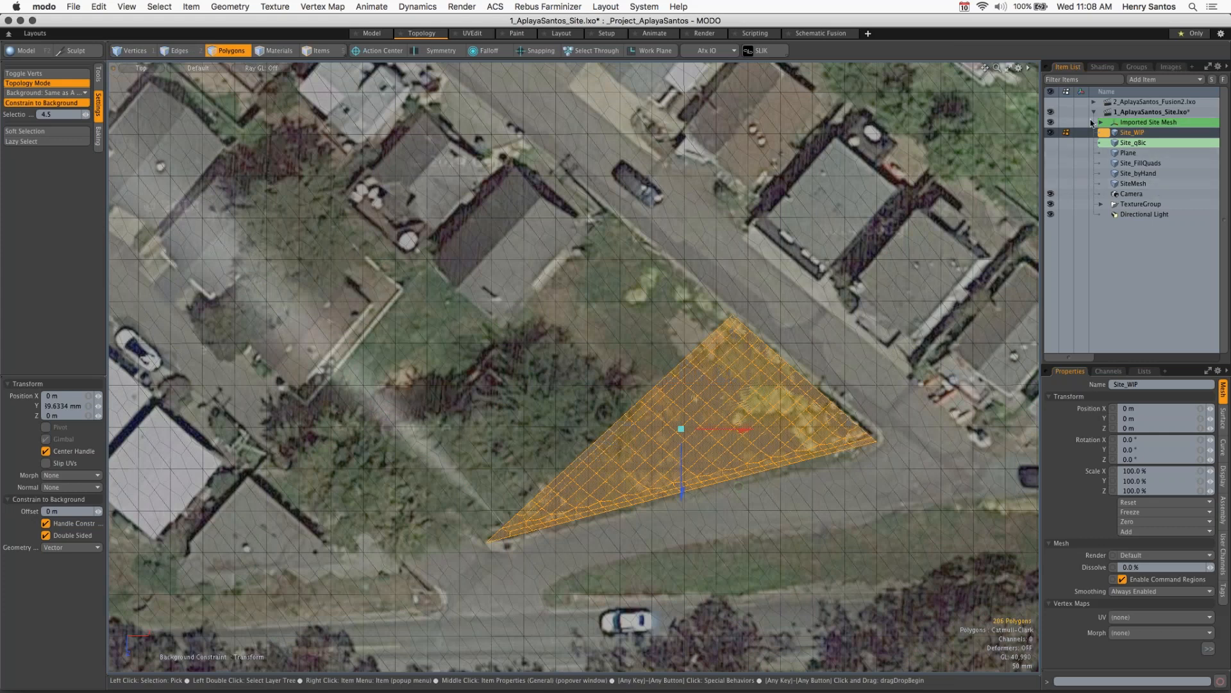
{"action": "key", "text": "ctrl+space"}
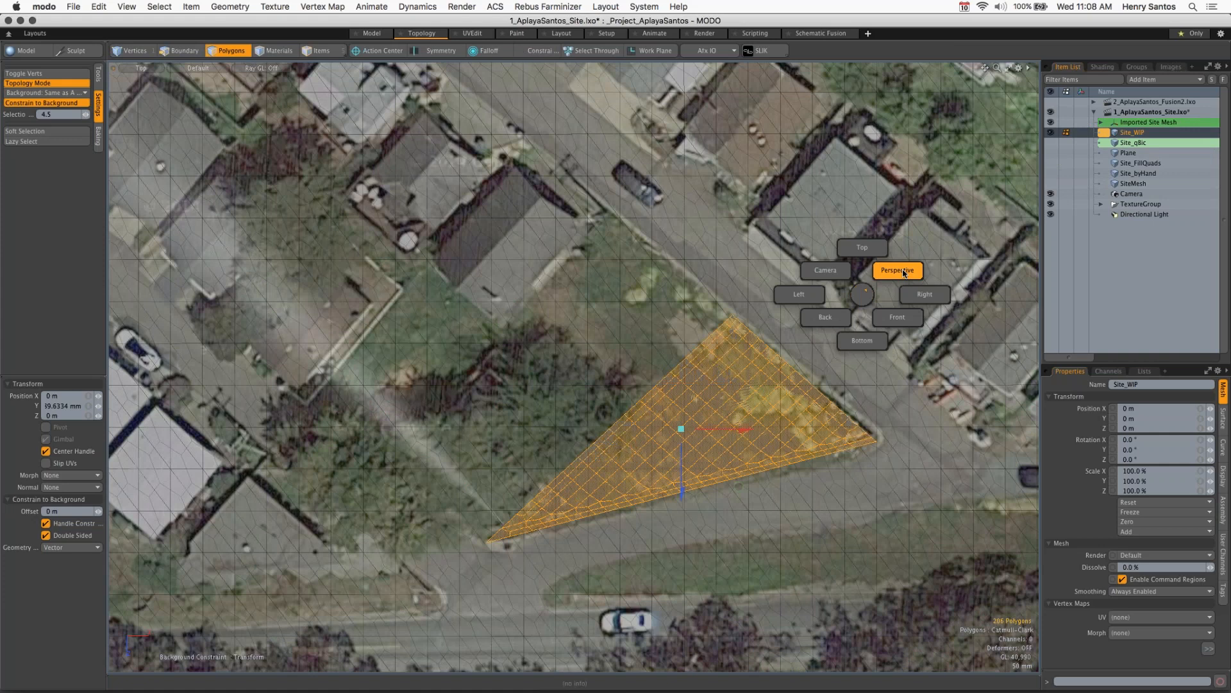
{"action": "left_click", "coordinate": [898, 270]}
Step: Select and display the Site_qBic mesh and hide Site_WIP, keeping the terrain visible for comparison
{"action": "left_click", "coordinate": [1130, 143]}
{"action": "left_click", "coordinate": [1051, 132]}
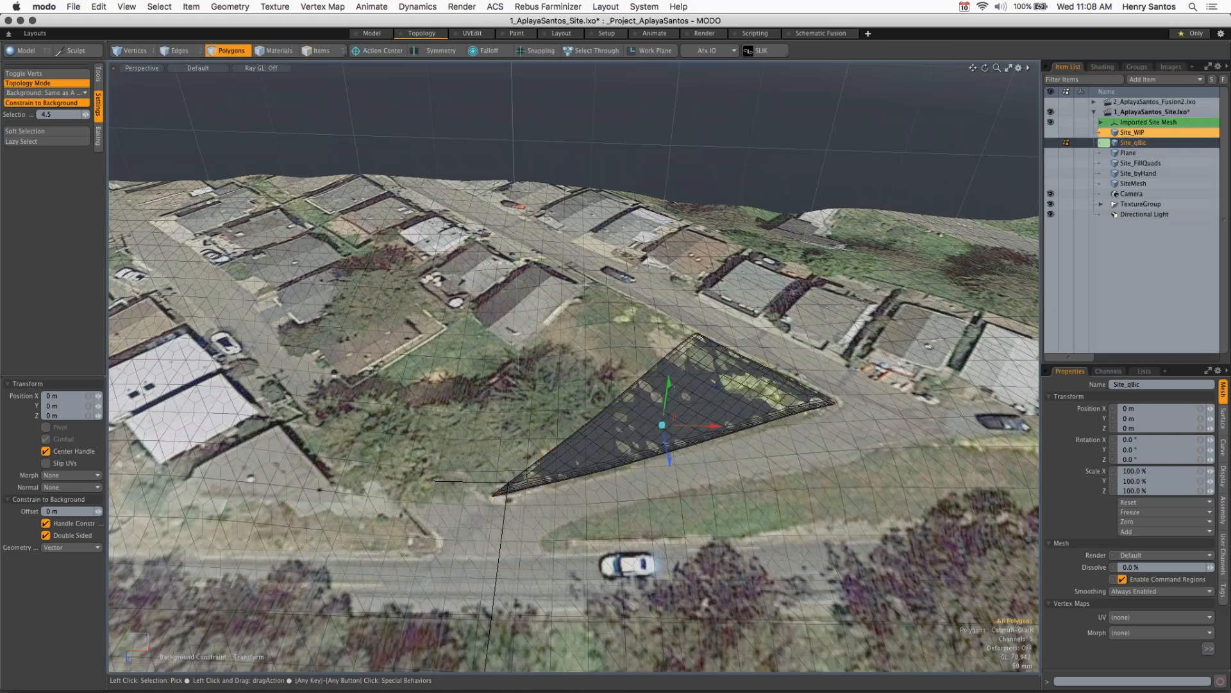
{"action": "key", "text": "alt"}
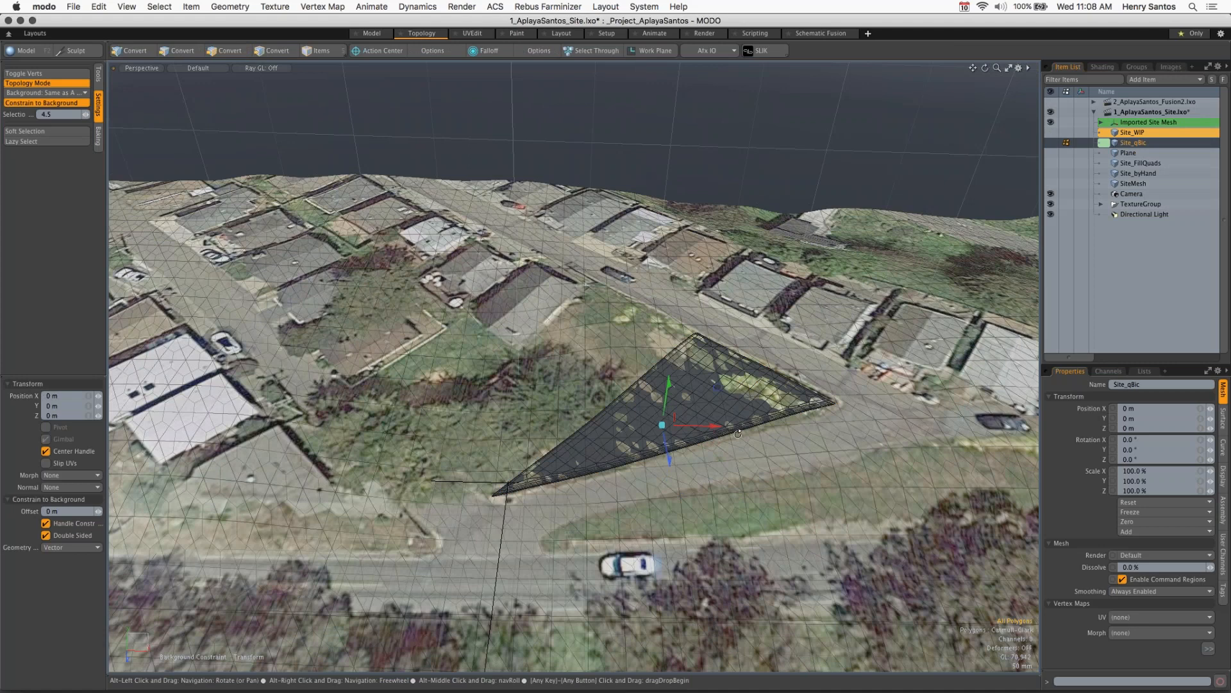
{"action": "left_click_drag", "start_coordinate": [739, 433], "coordinate": [717, 463], "text": "alt"}
Step: Examine the Site_qBic solid's top surface and side walls with the Imported Site Mesh temporarily hidden
{"action": "left_click", "coordinate": [1050, 123]}
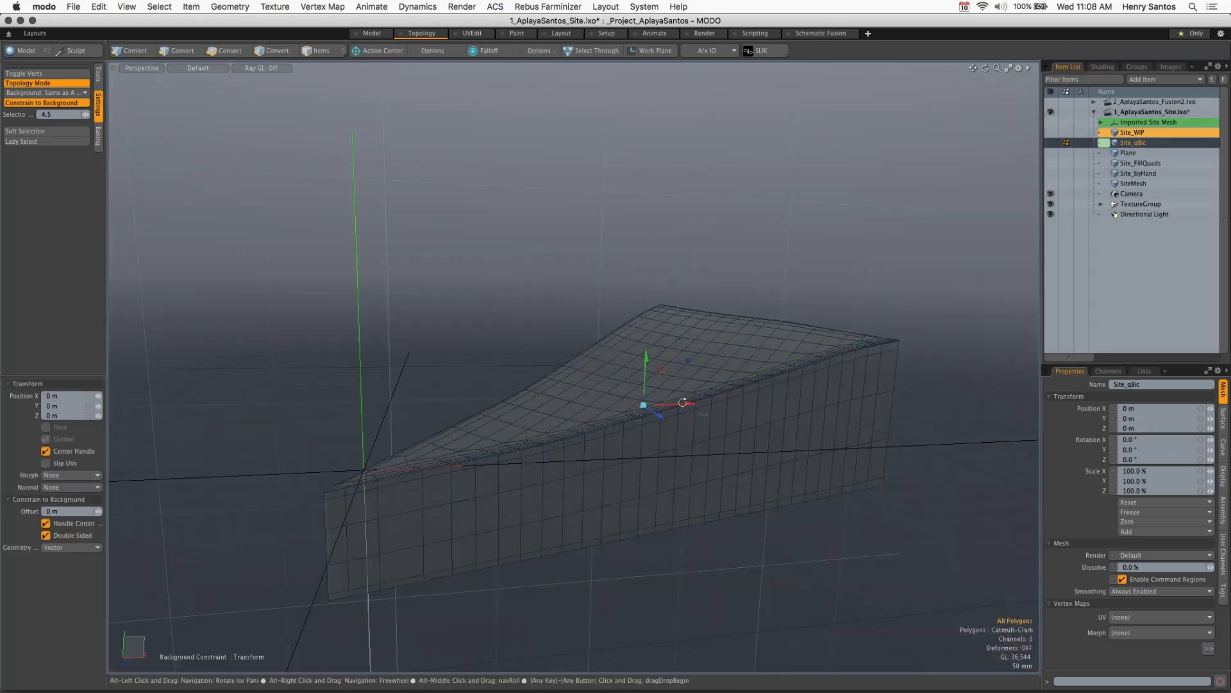
{"action": "left_click_drag", "start_coordinate": [748, 411], "coordinate": [737, 442], "text": "alt"}
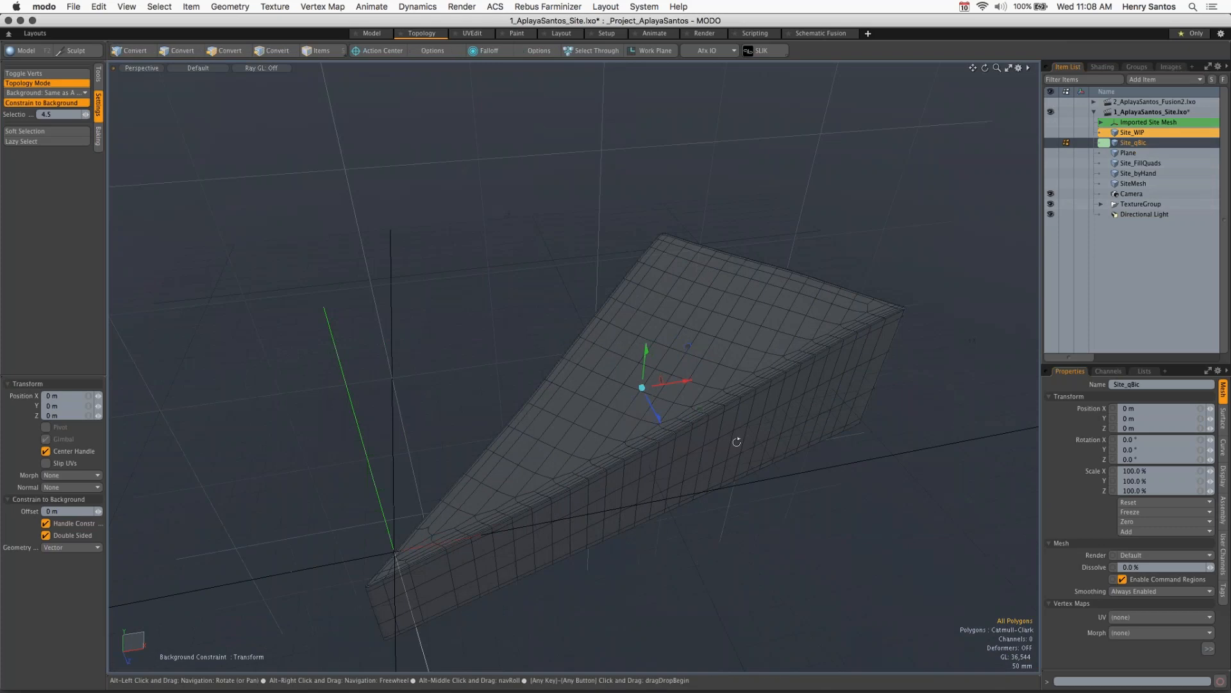
{"action": "left_click_drag", "start_coordinate": [738, 429], "coordinate": [684, 381], "text": "alt"}
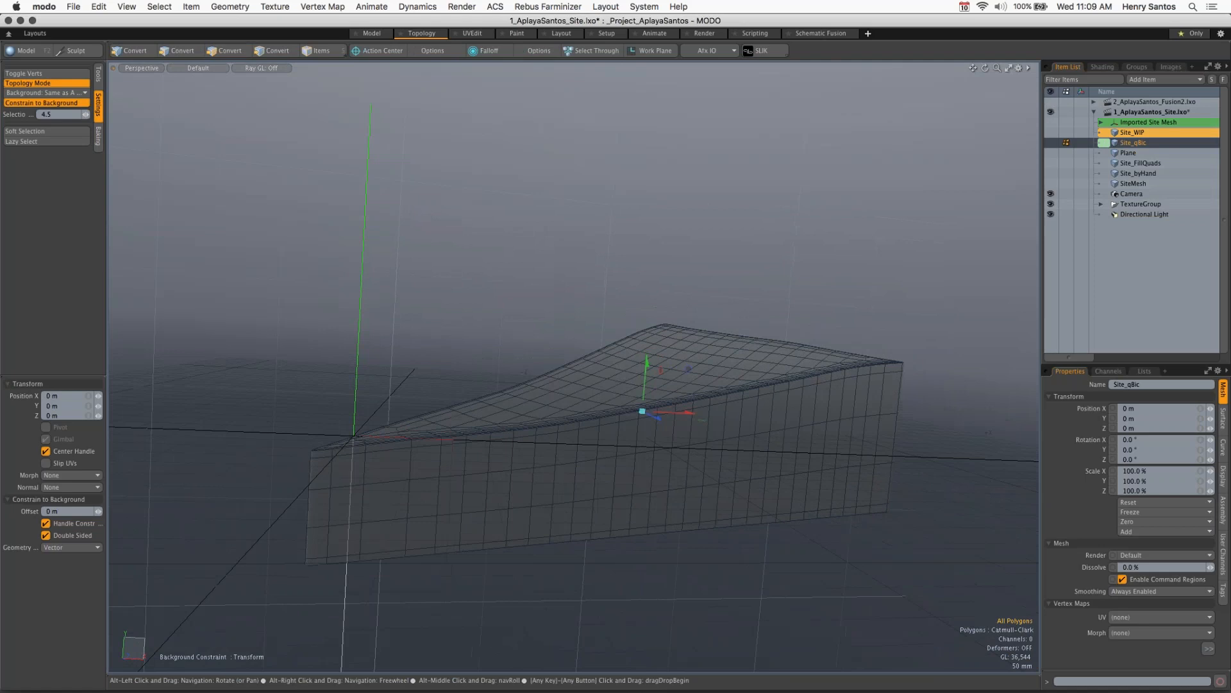
{"action": "left_click", "coordinate": [1051, 122]}
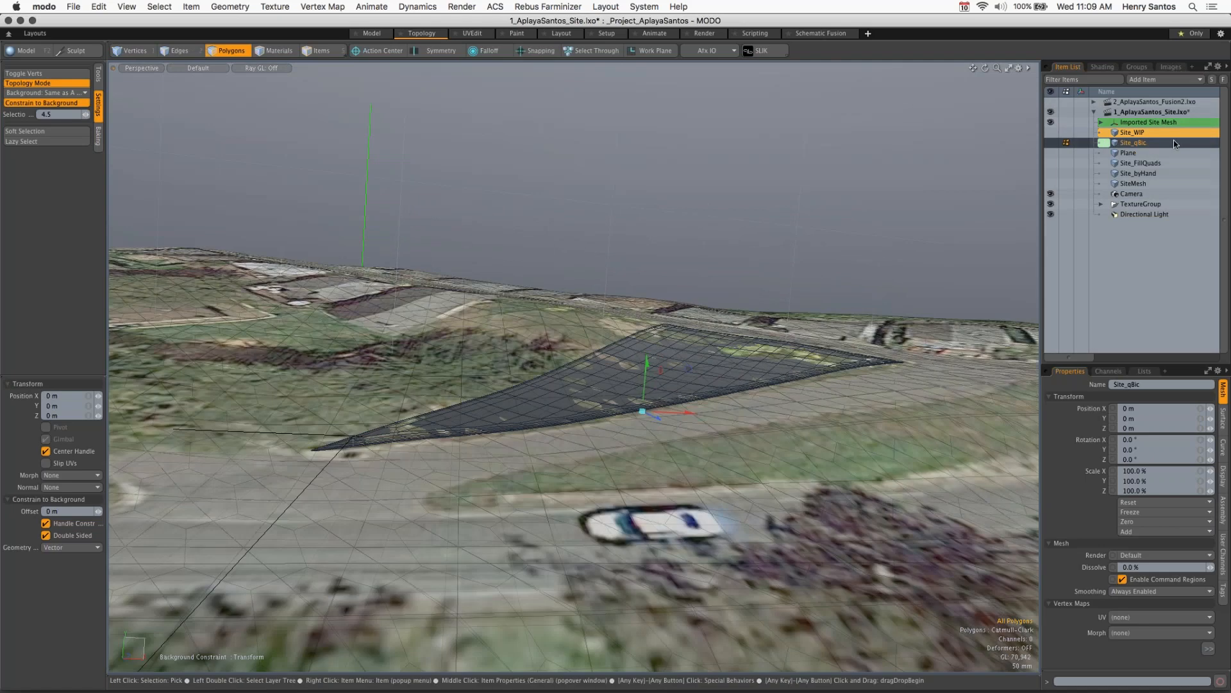
Step: Collapse 1_AplayaSantos_Site.lxo, make 2_AplayaSantos_Fusion2.lxo the active scene and frame its site model
{"action": "left_click", "coordinate": [1094, 112]}
{"action": "left_click", "coordinate": [1050, 102]}
{"action": "left_click", "coordinate": [1050, 111]}
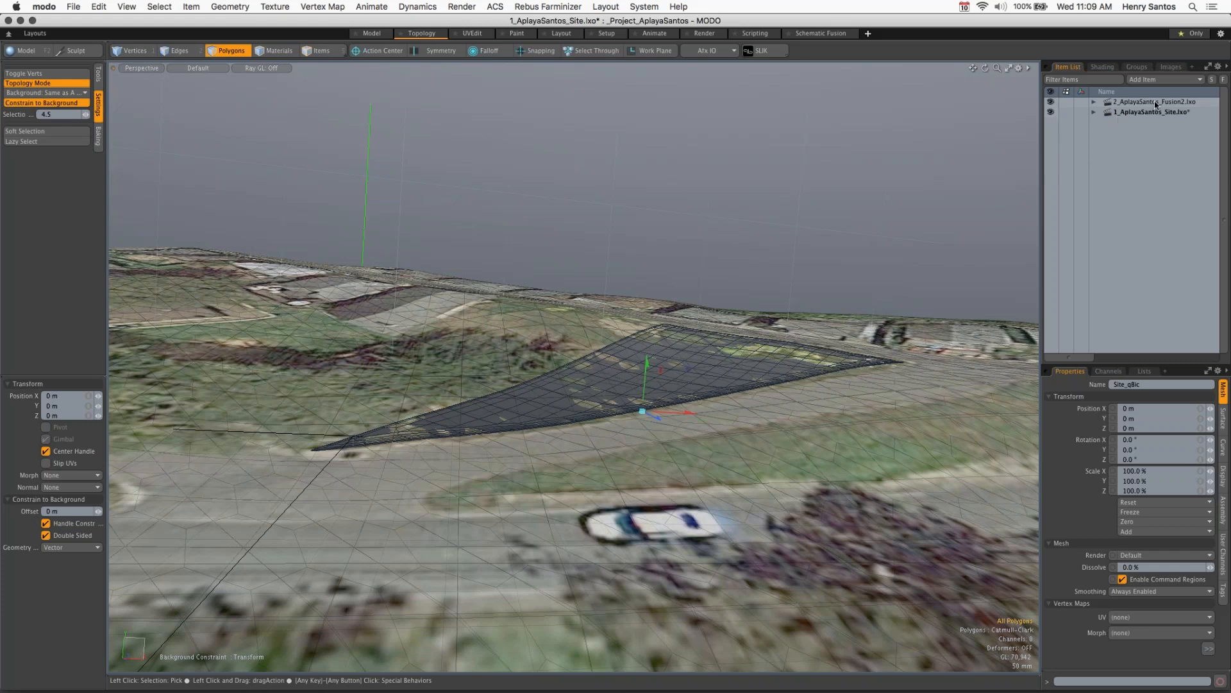
{"action": "left_click", "coordinate": [1148, 102]}
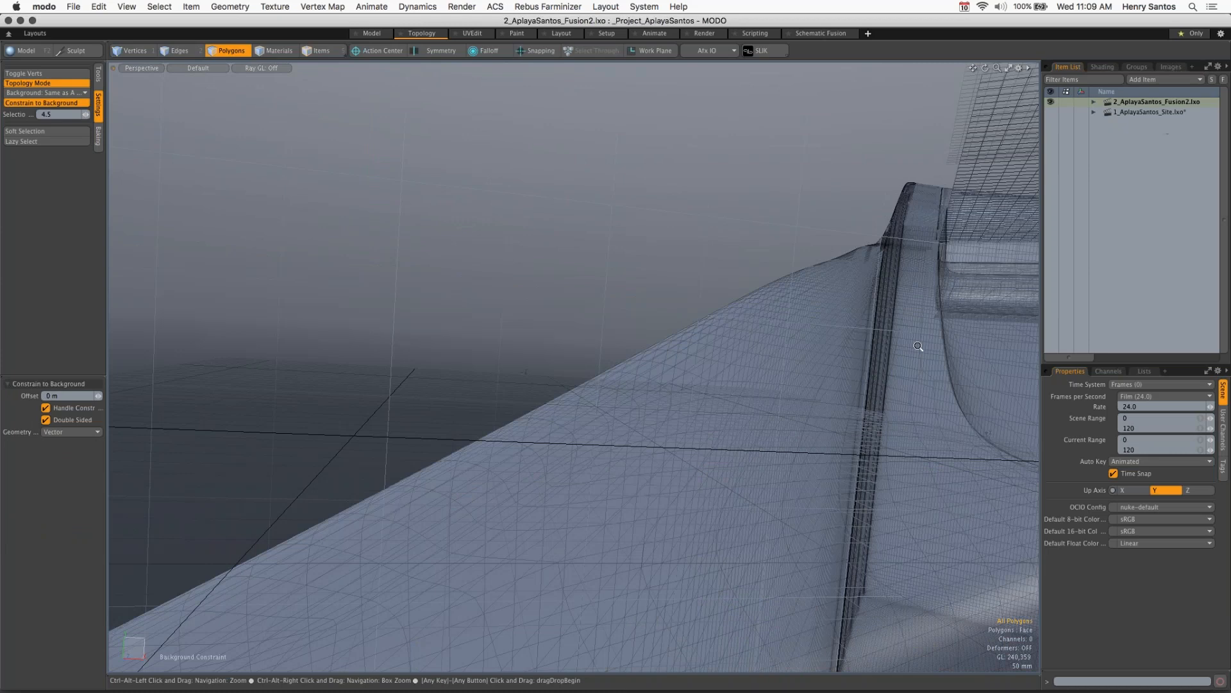
{"action": "left_click_drag", "start_coordinate": [919, 346], "coordinate": [719, 344], "text": "ctrl+alt"}
{"action": "left_click_drag", "start_coordinate": [924, 301], "coordinate": [712, 304], "text": "alt+shift"}
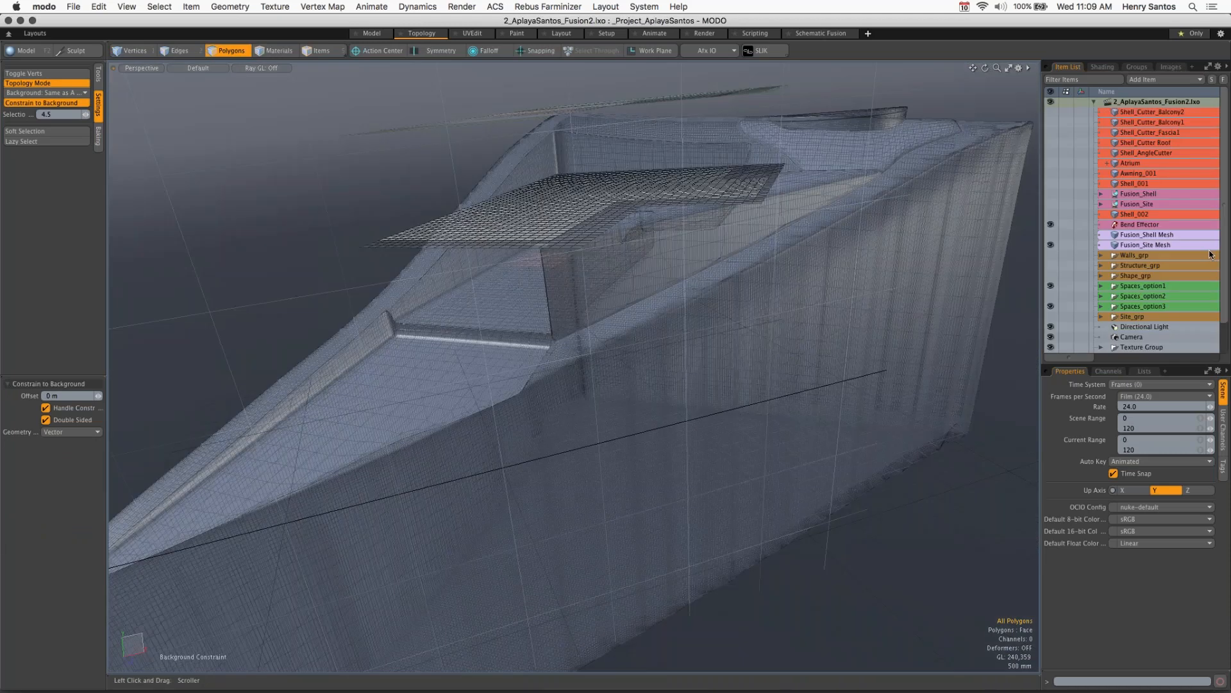
Step: Hide the Spaces_option1 and Spaces_option3 groups and examine the terraced cuts in the Fusion_Site Mesh
{"action": "left_click", "coordinate": [1050, 285]}
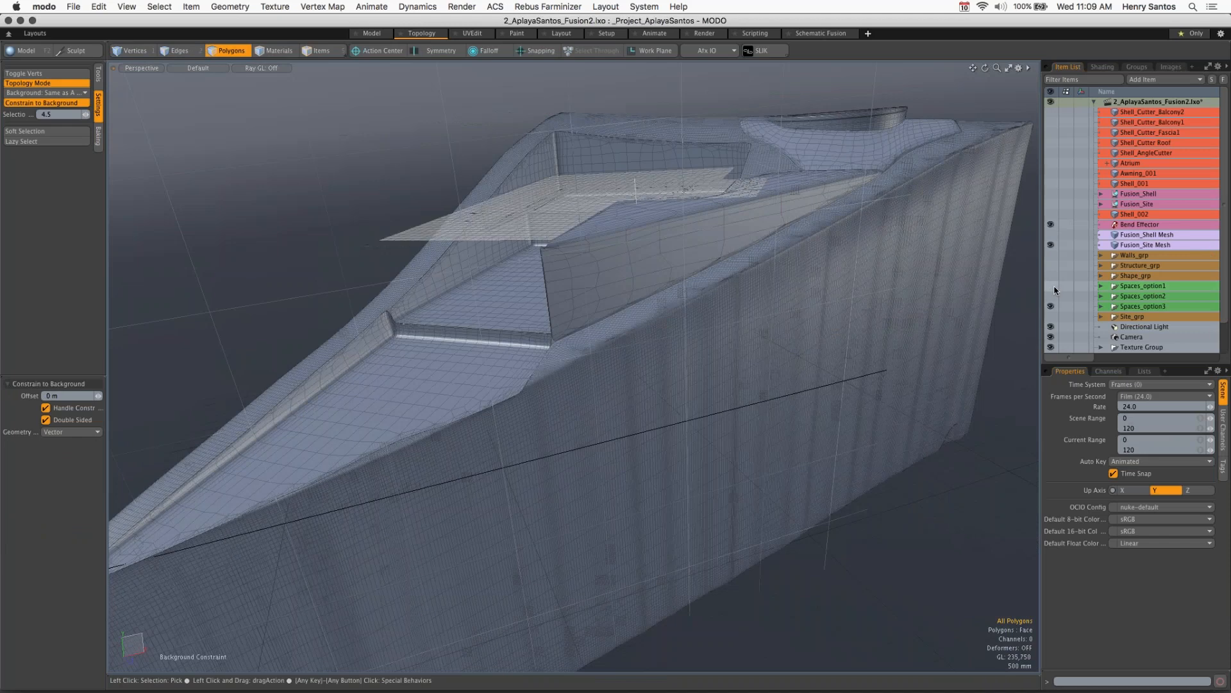
{"action": "mouse_move", "coordinate": [1225, 259]}
{"action": "left_mouse_down"}
{"action": "mouse_move", "coordinate": [1226, 277]}
{"action": "mouse_move", "coordinate": [1225, 257]}
{"action": "left_mouse_up"}
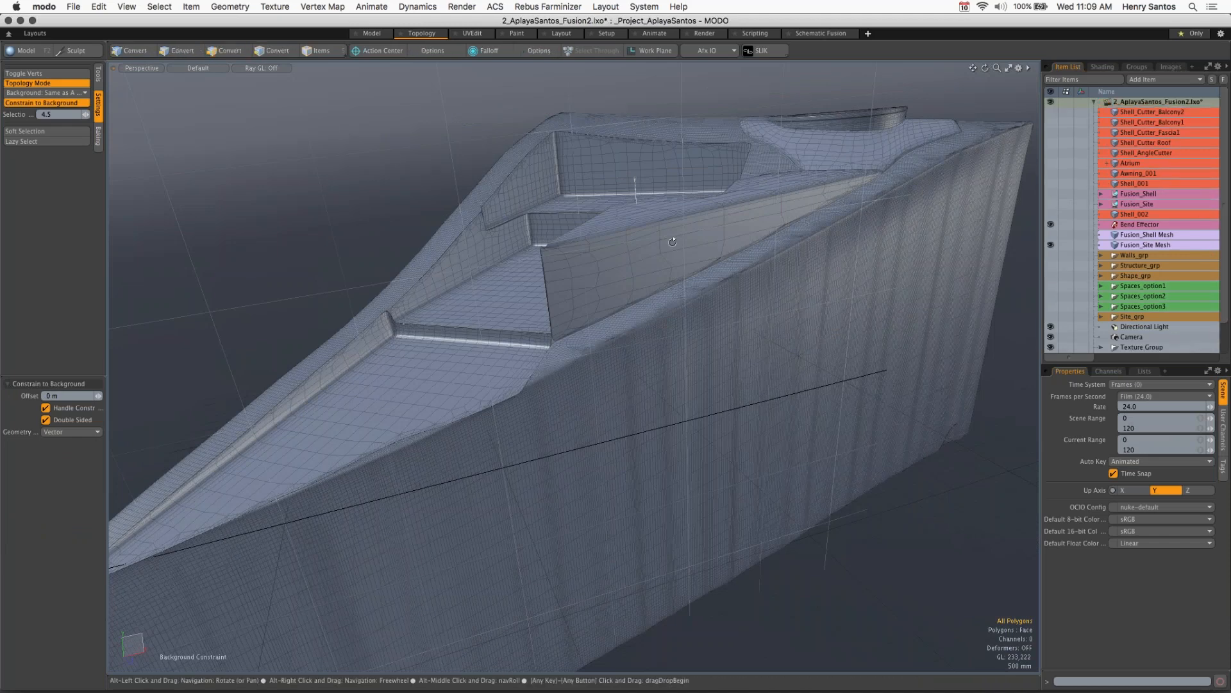
{"action": "left_click_drag", "start_coordinate": [672, 242], "coordinate": [821, 256], "text": "alt"}
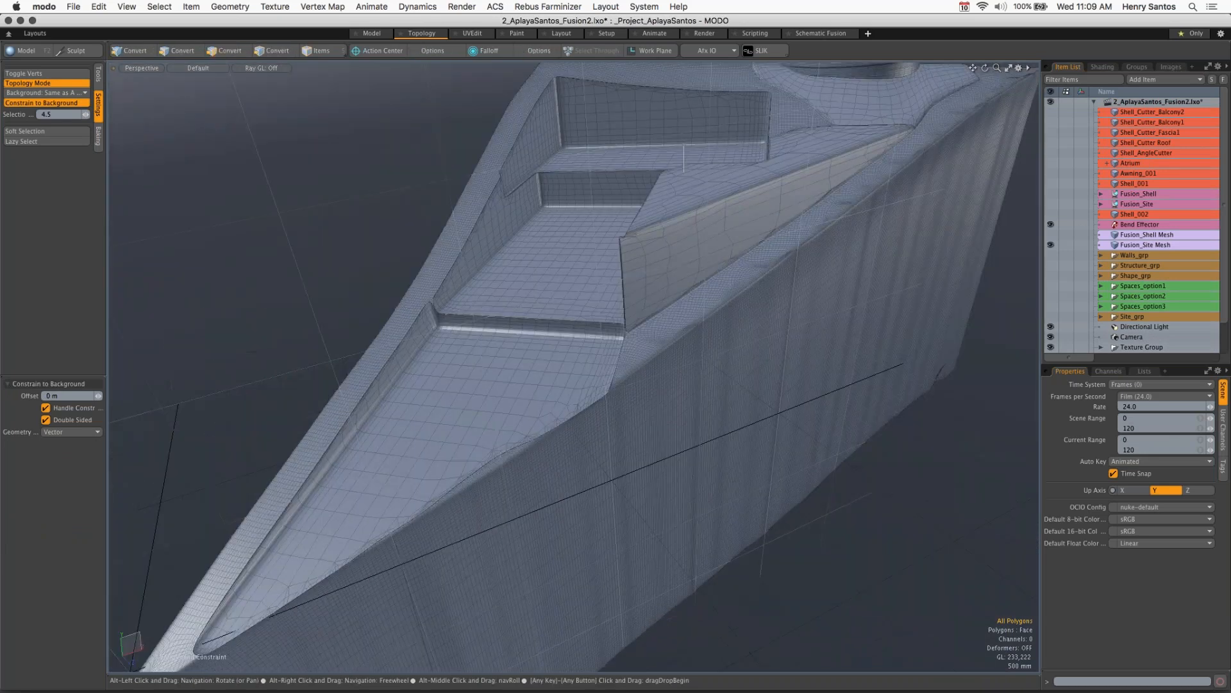
{"action": "scroll", "coordinate": [606, 348], "scroll_direction": "down", "scroll_amount": 3}
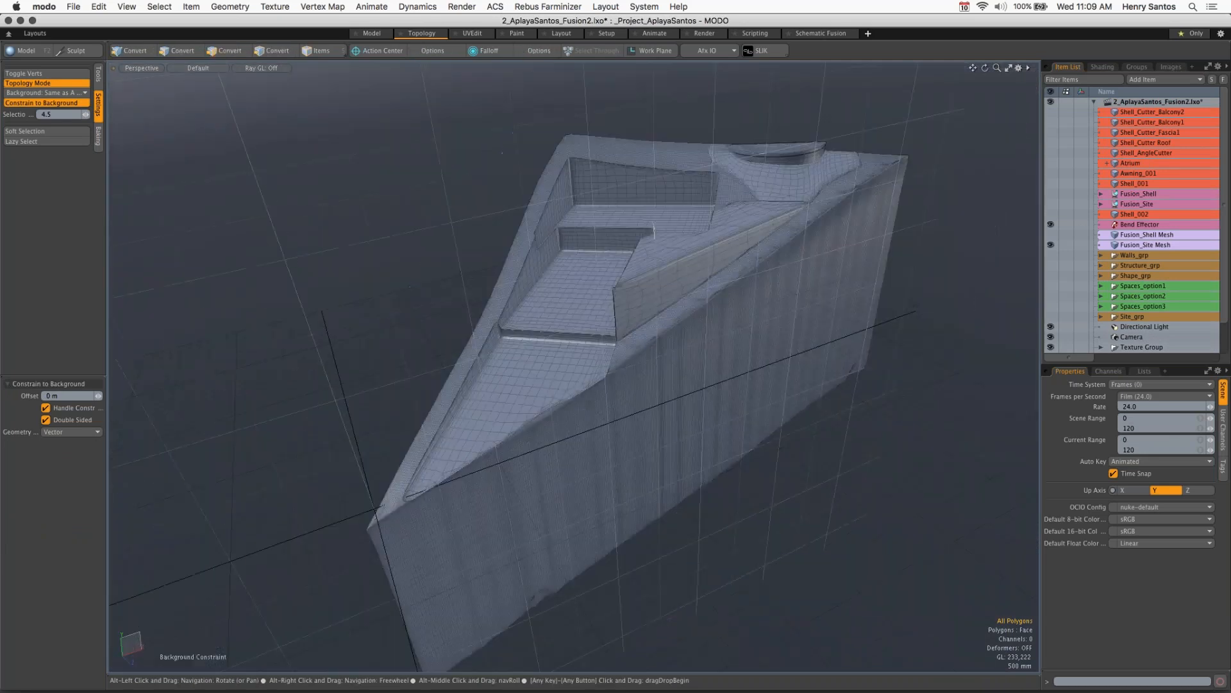
{"action": "left_click_drag", "start_coordinate": [655, 230], "coordinate": [695, 266], "text": "alt"}
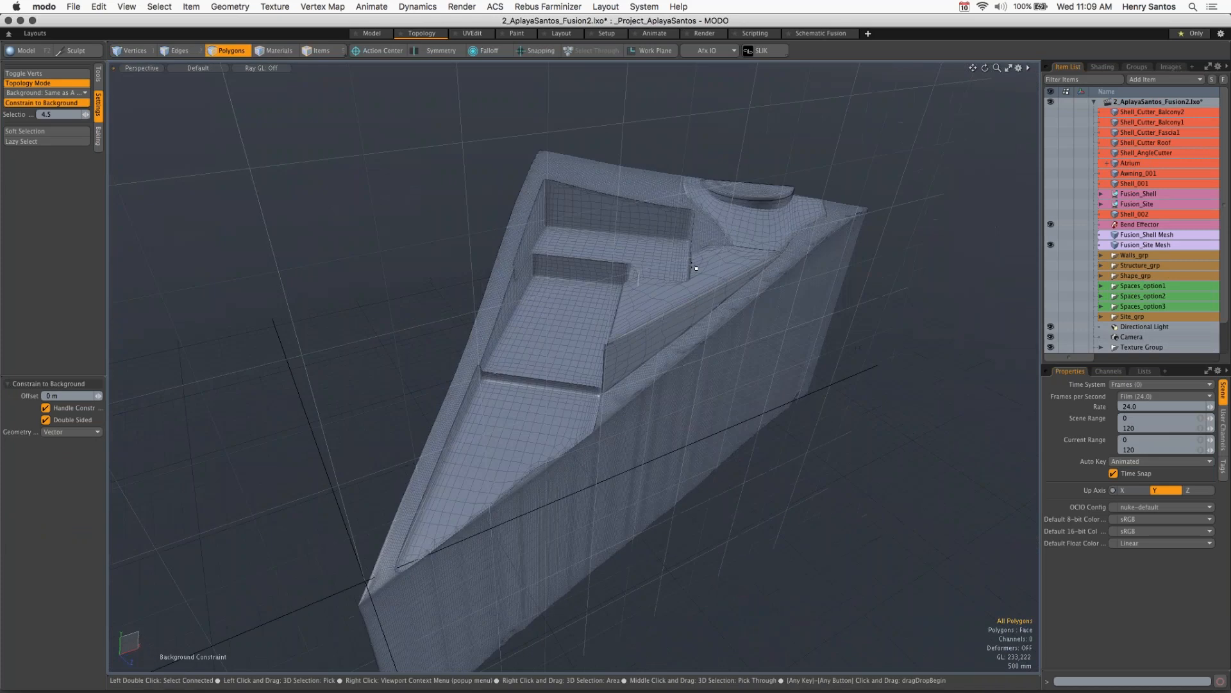
{"action": "key", "text": "alt"}
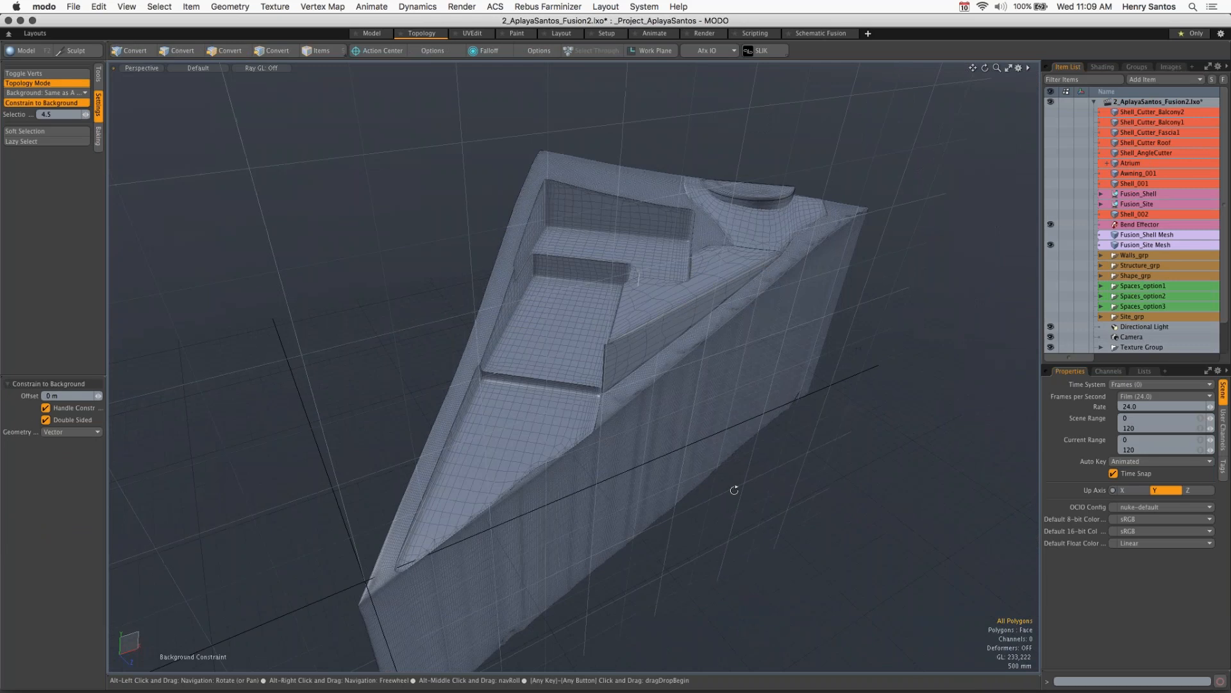
{"action": "left_click_drag", "start_coordinate": [734, 490], "coordinate": [651, 290], "text": "alt"}
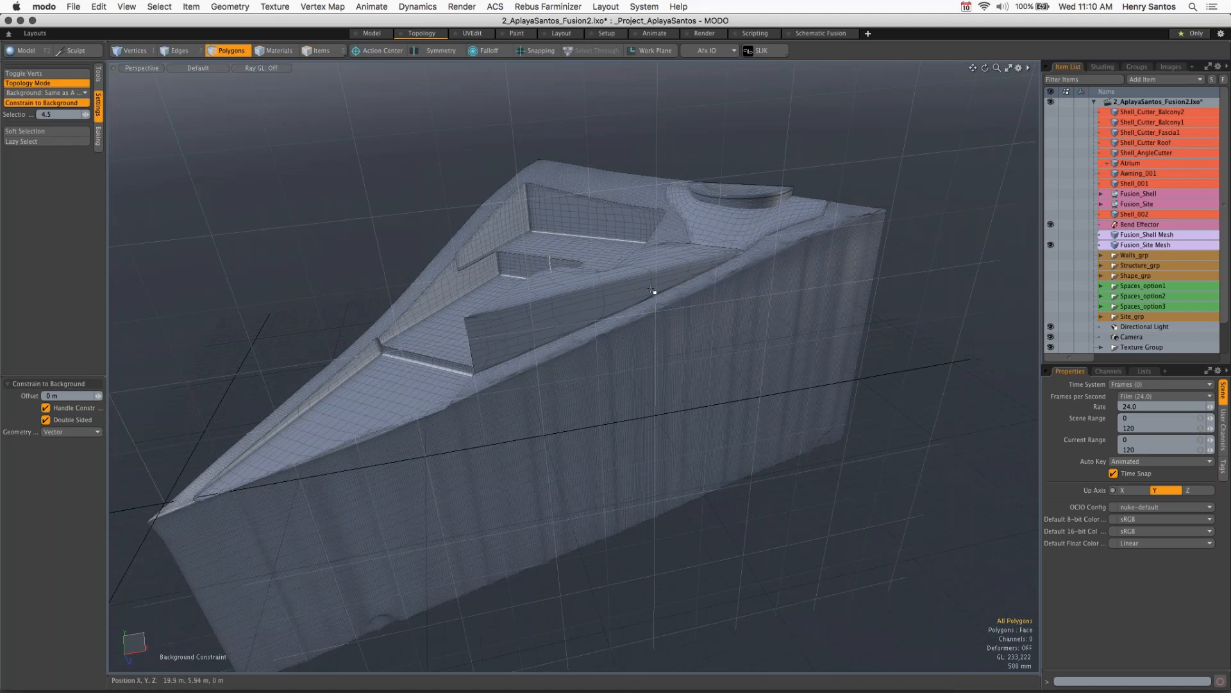
{"action": "key", "text": "alt"}
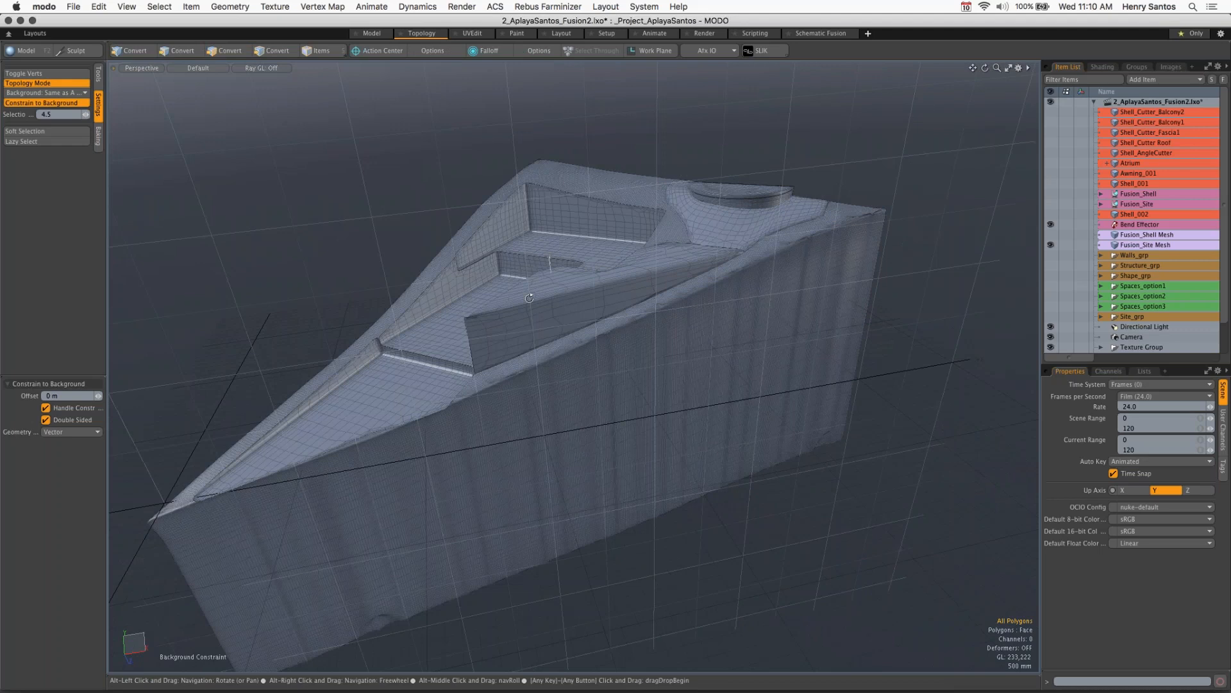
{"action": "mouse_move", "coordinate": [529, 298]}
{"action": "left_mouse_down", "text": "alt"}
{"action": "mouse_move", "coordinate": [738, 292]}
{"action": "mouse_move", "coordinate": [565, 302]}
{"action": "mouse_move", "coordinate": [564, 290]}
{"action": "left_mouse_up", "text": "alt"}
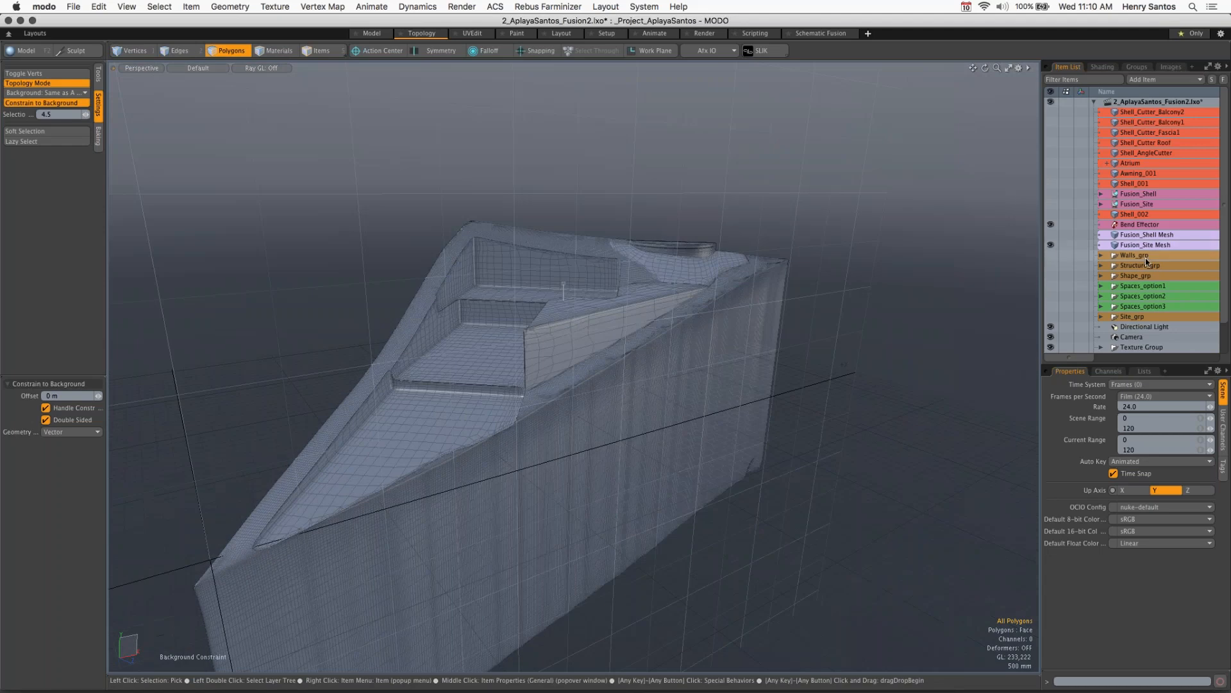
Step: Hide the Fusion_Site Mesh and show and select the live Fusion_Site item in its place
{"action": "scroll", "coordinate": [1107, 226], "scroll_direction": "down", "scroll_amount": 2}
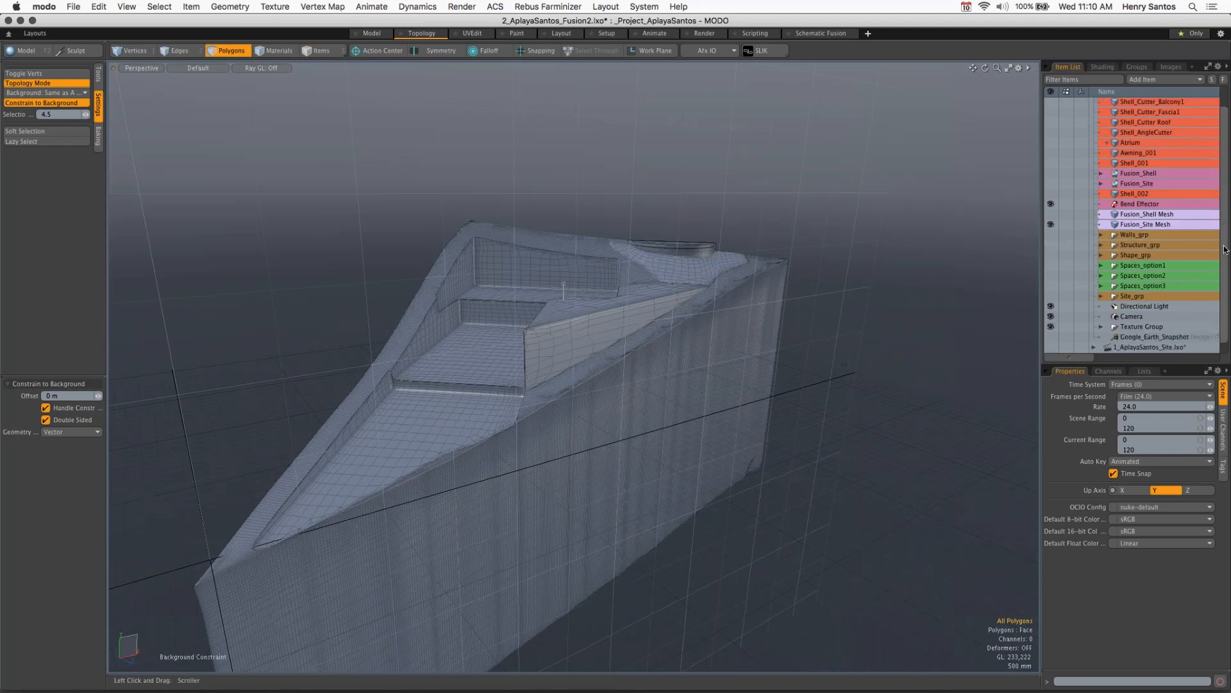
{"action": "left_click", "coordinate": [1051, 225]}
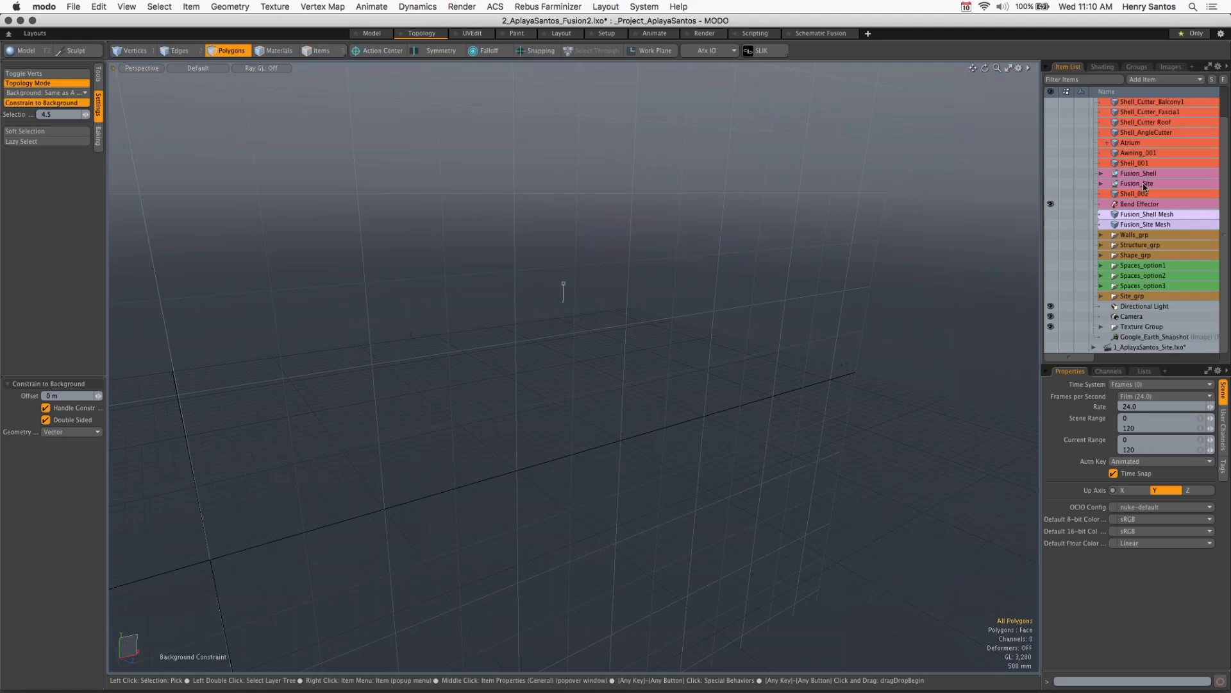
{"action": "left_click", "coordinate": [1051, 184]}
{"action": "left_click", "coordinate": [1158, 184]}
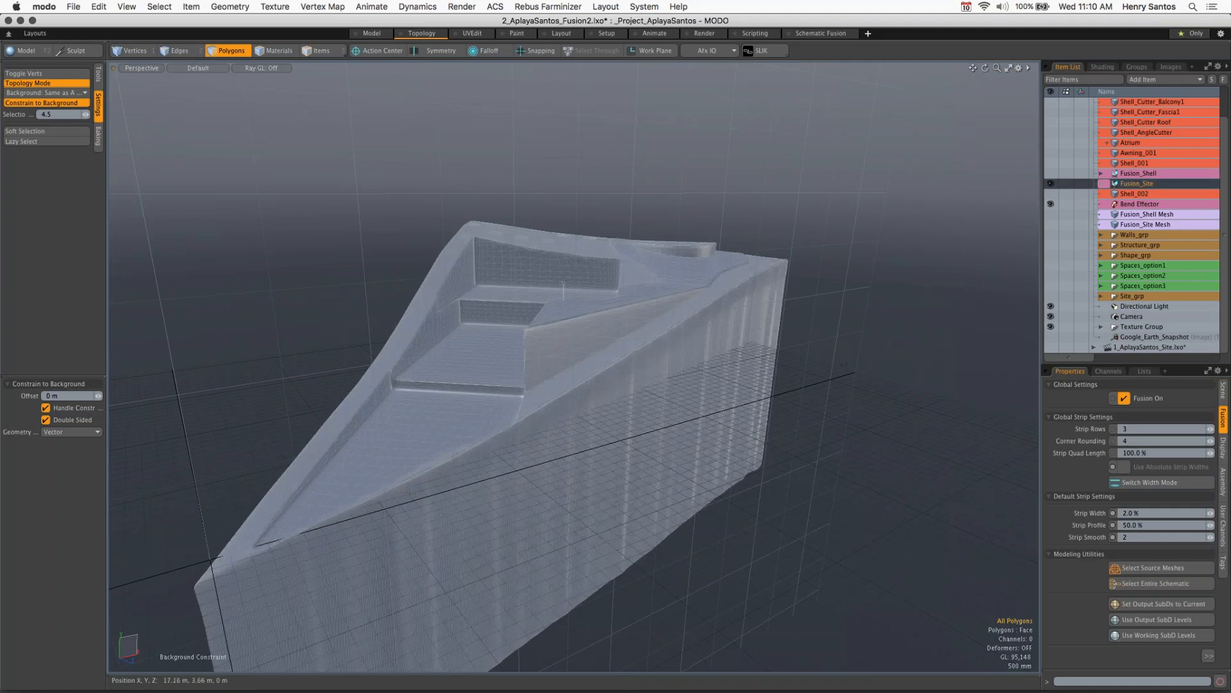
{"action": "left_click_drag", "start_coordinate": [611, 349], "coordinate": [683, 379], "text": "ctrl+alt"}
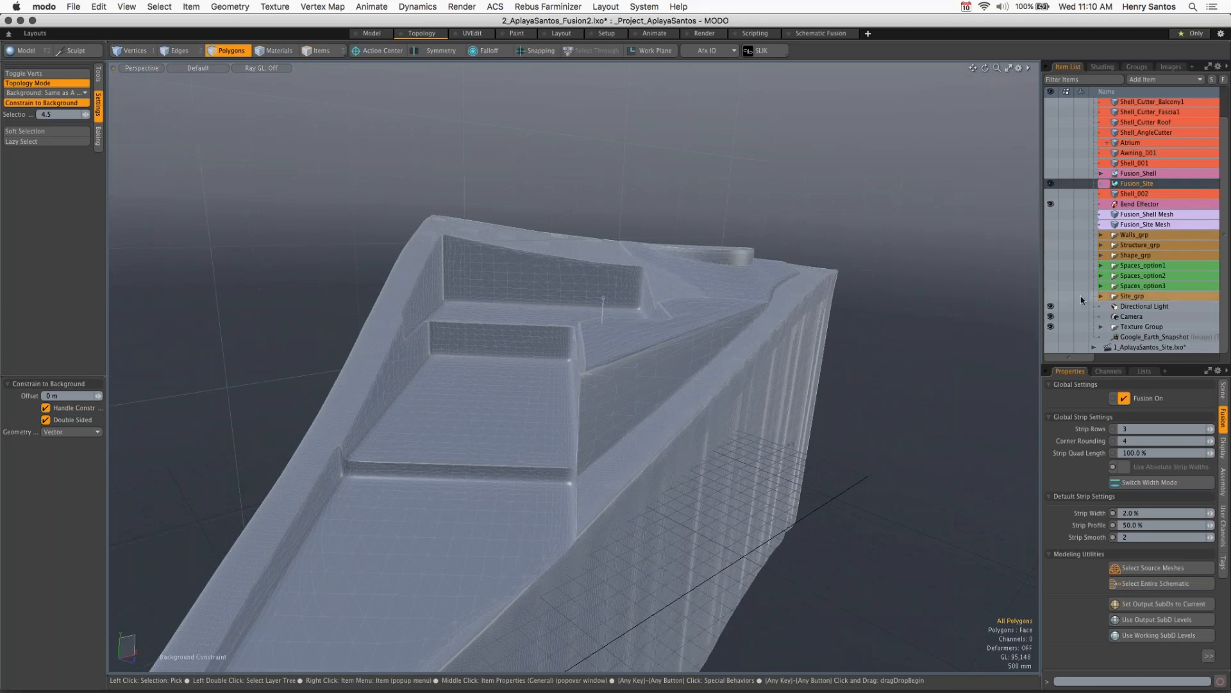
Step: Show Site_grp and frame its cutter volumes together with the Fusion tree beside the site
{"action": "left_click", "coordinate": [1051, 296]}
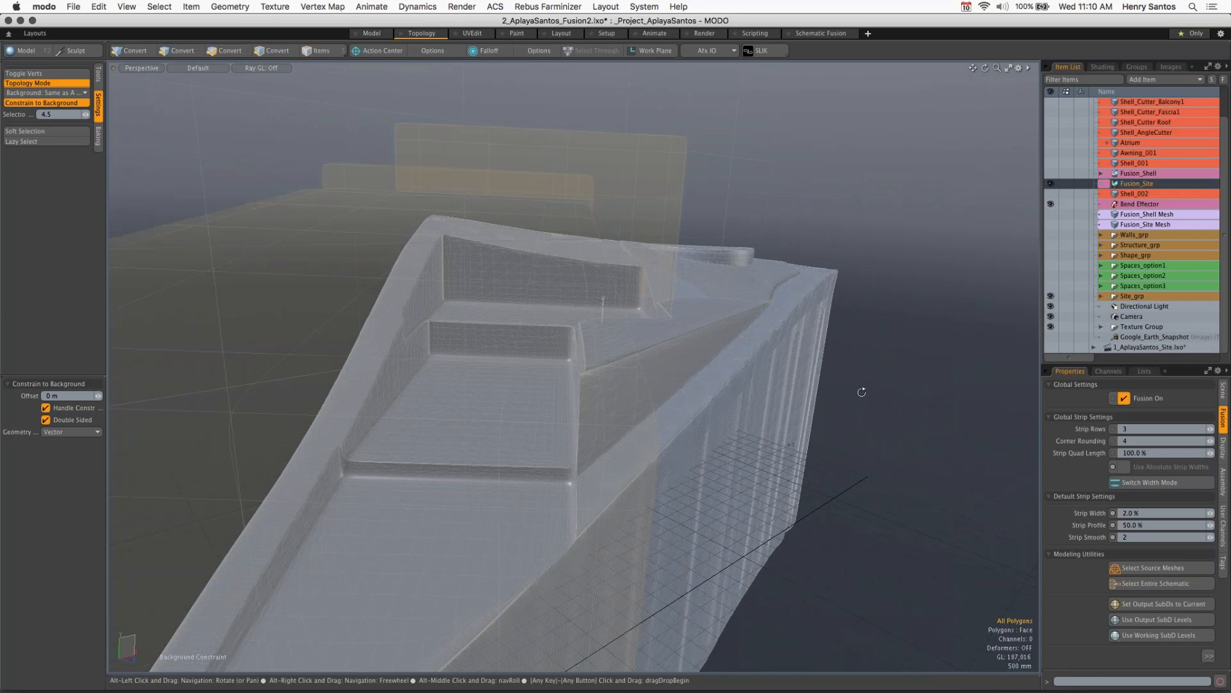
{"action": "left_click_drag", "start_coordinate": [861, 392], "coordinate": [930, 401], "text": "alt"}
{"action": "scroll", "coordinate": [646, 308], "scroll_direction": "down", "scroll_amount": 5}
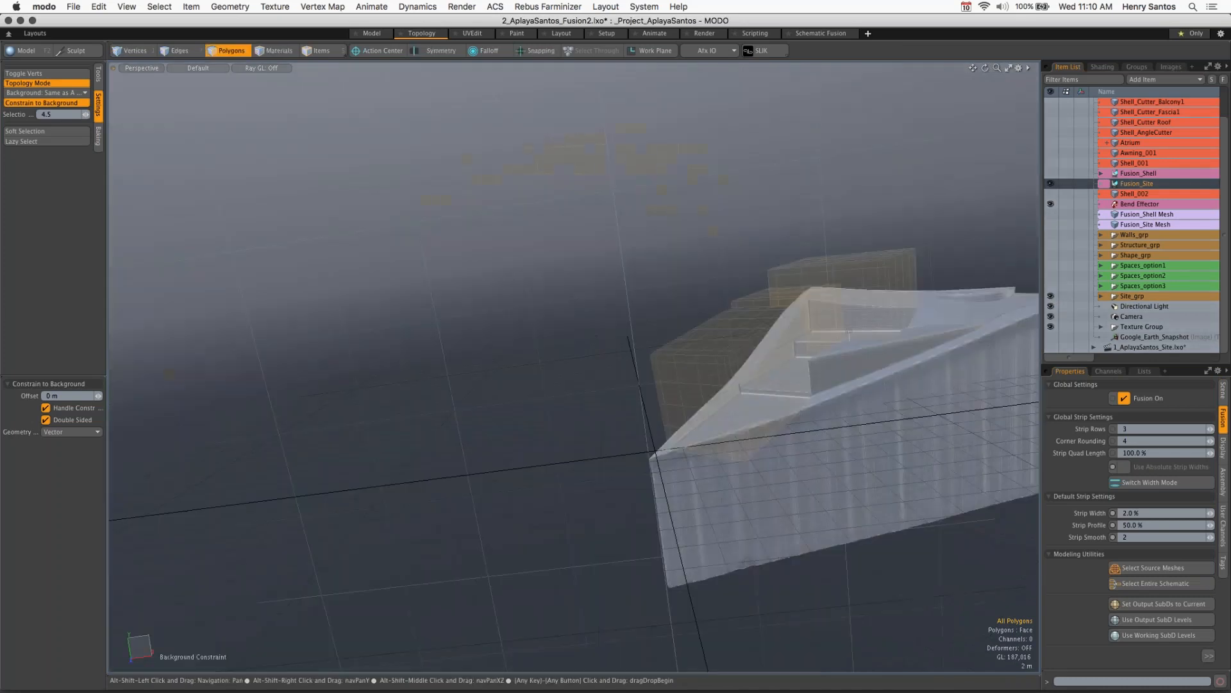
{"action": "left_click_drag", "start_coordinate": [849, 332], "coordinate": [609, 462], "text": "alt+shift"}
{"action": "scroll", "coordinate": [687, 398], "scroll_direction": "down", "scroll_amount": 4}
{"action": "scroll", "coordinate": [609, 462], "scroll_direction": "up", "scroll_amount": 2}
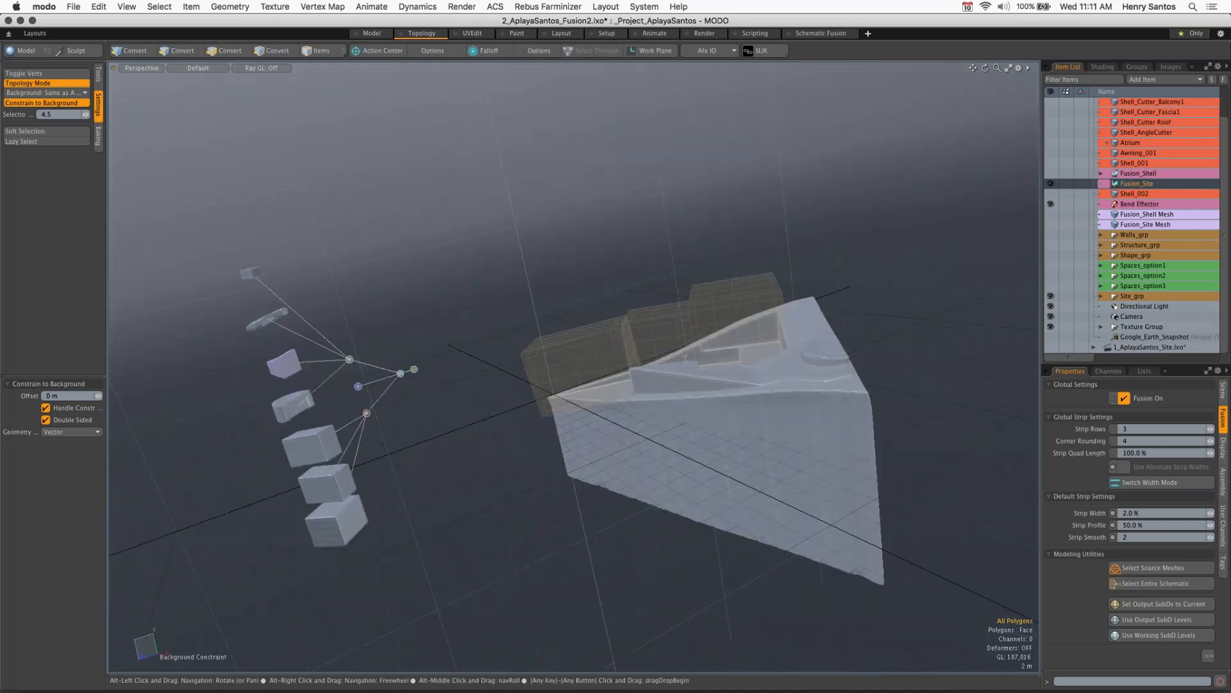
{"action": "left_click_drag", "start_coordinate": [859, 211], "coordinate": [895, 212], "text": "alt"}
Step: Pick SiteCut_003, SiteCut_002 and the cutters' Union node in the Fusion tree to identify their volumes on the site
{"action": "left_click", "coordinate": [383, 431]}
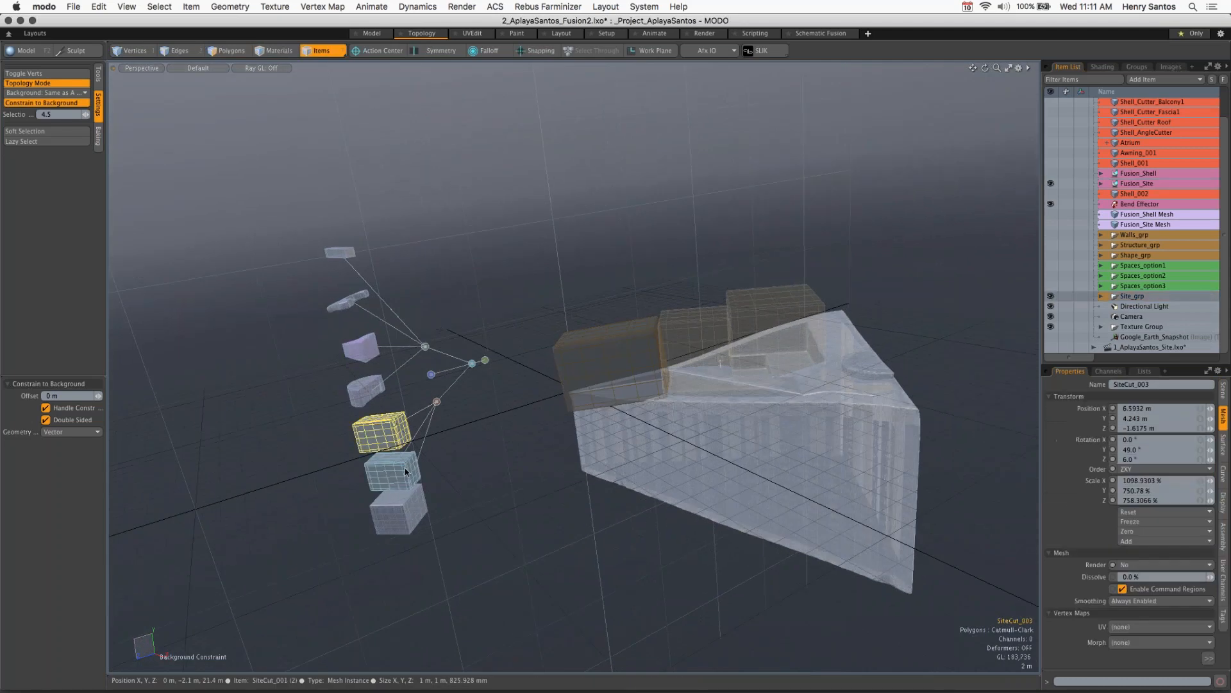
{"action": "left_click", "coordinate": [399, 508]}
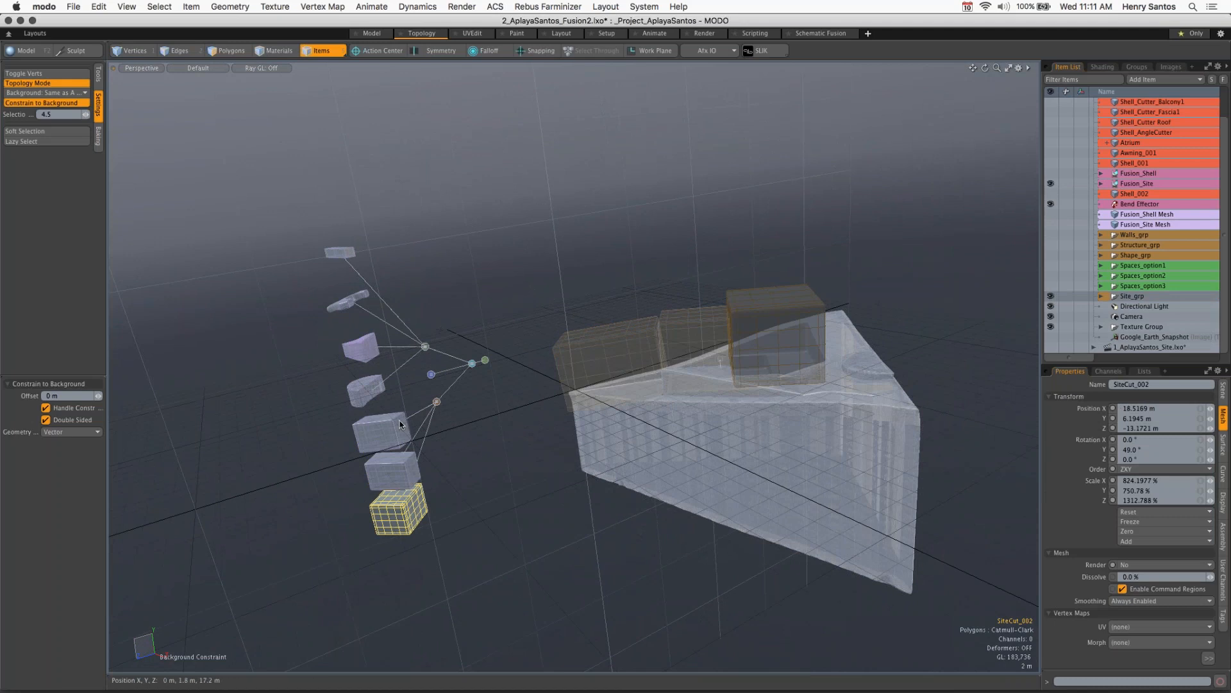
{"action": "left_click", "coordinate": [437, 401]}
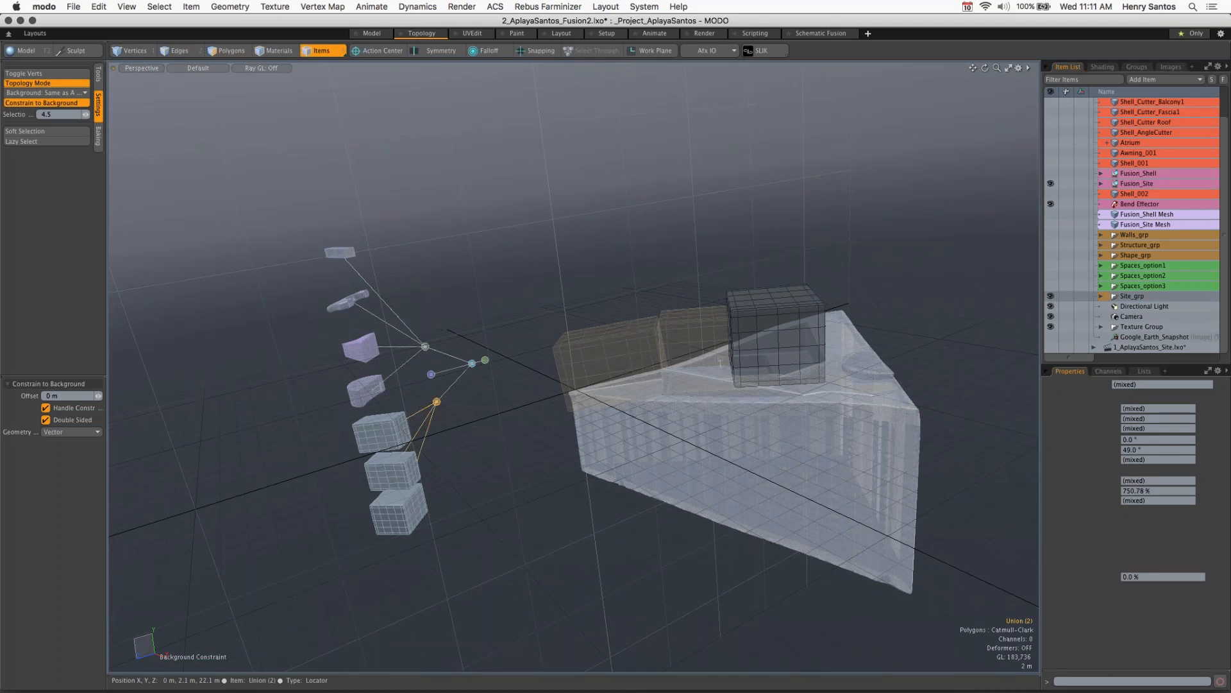
{"action": "scroll", "coordinate": [733, 321], "scroll_direction": "up", "scroll_amount": 2}
{"action": "left_click_drag", "start_coordinate": [732, 321], "coordinate": [789, 314], "text": "alt"}
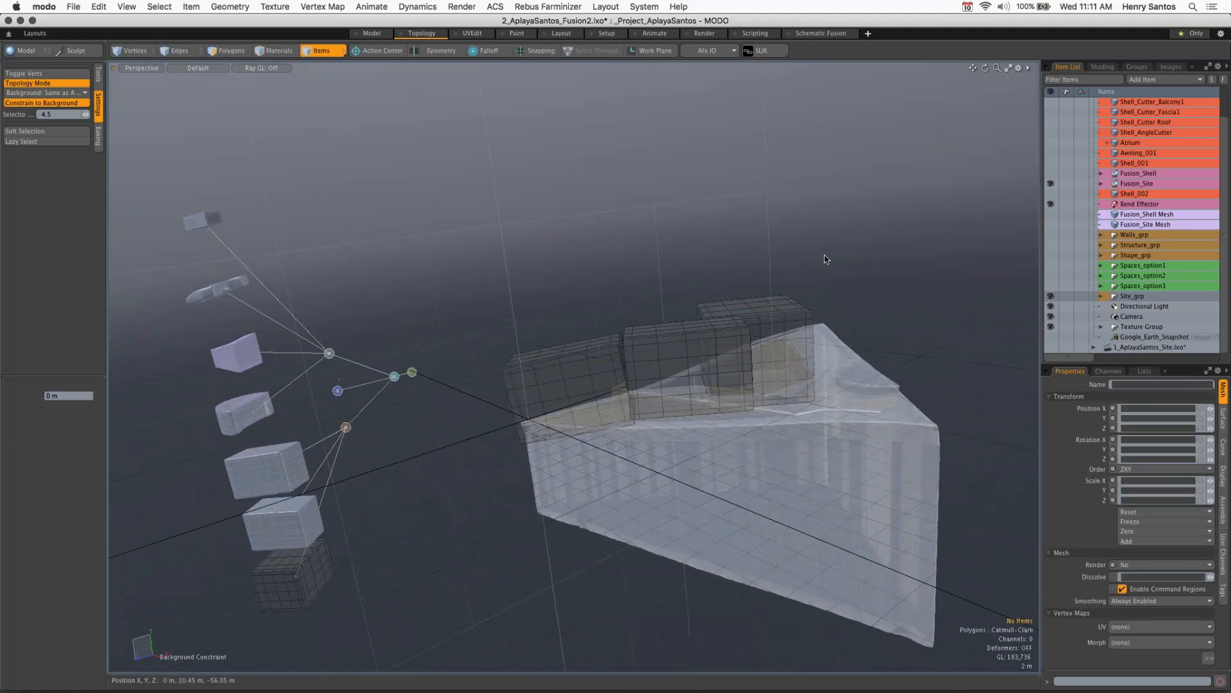
Step: Set the action center to Selection and move the SiteCut_002 cutter about 13 mm along its own X axis
{"action": "left_click", "coordinate": [791, 313]}
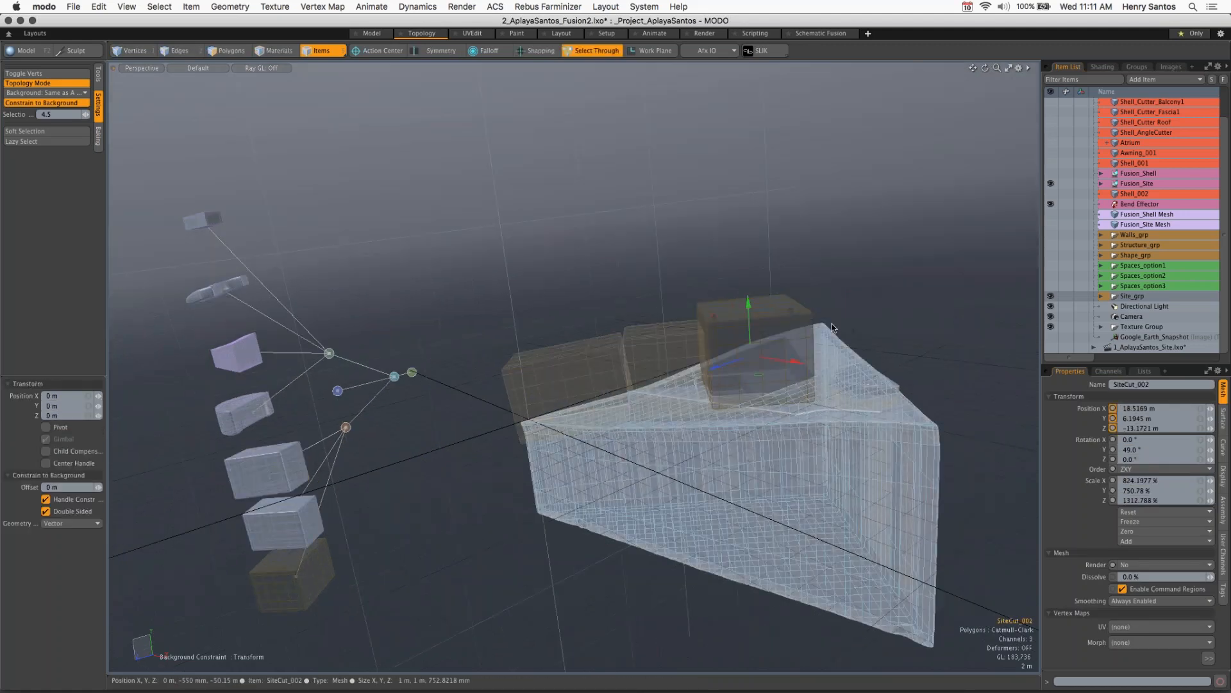
{"action": "left_click_drag", "start_coordinate": [832, 328], "coordinate": [609, 399], "text": "ctrl+alt"}
{"action": "left_click", "coordinate": [378, 50]}
{"action": "left_click", "coordinate": [366, 63]}
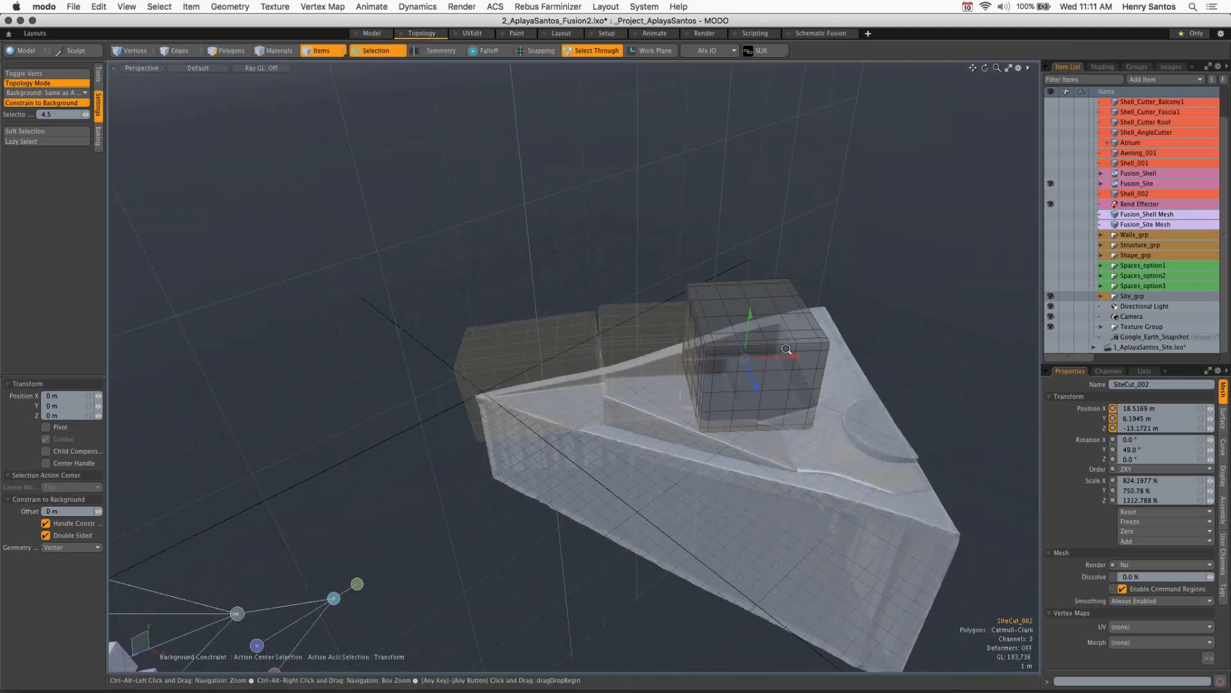
{"action": "left_click_drag", "start_coordinate": [786, 349], "coordinate": [625, 263], "text": "ctrl+alt"}
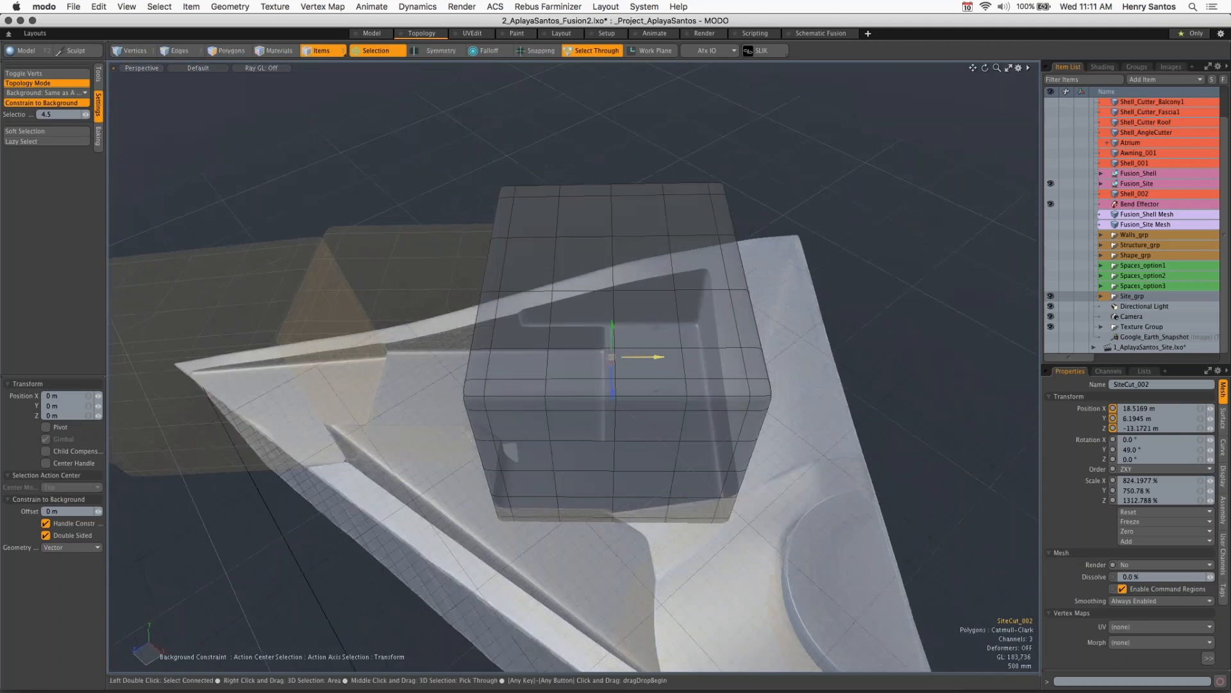
{"action": "left_click_drag", "start_coordinate": [657, 356], "coordinate": [658, 357]}
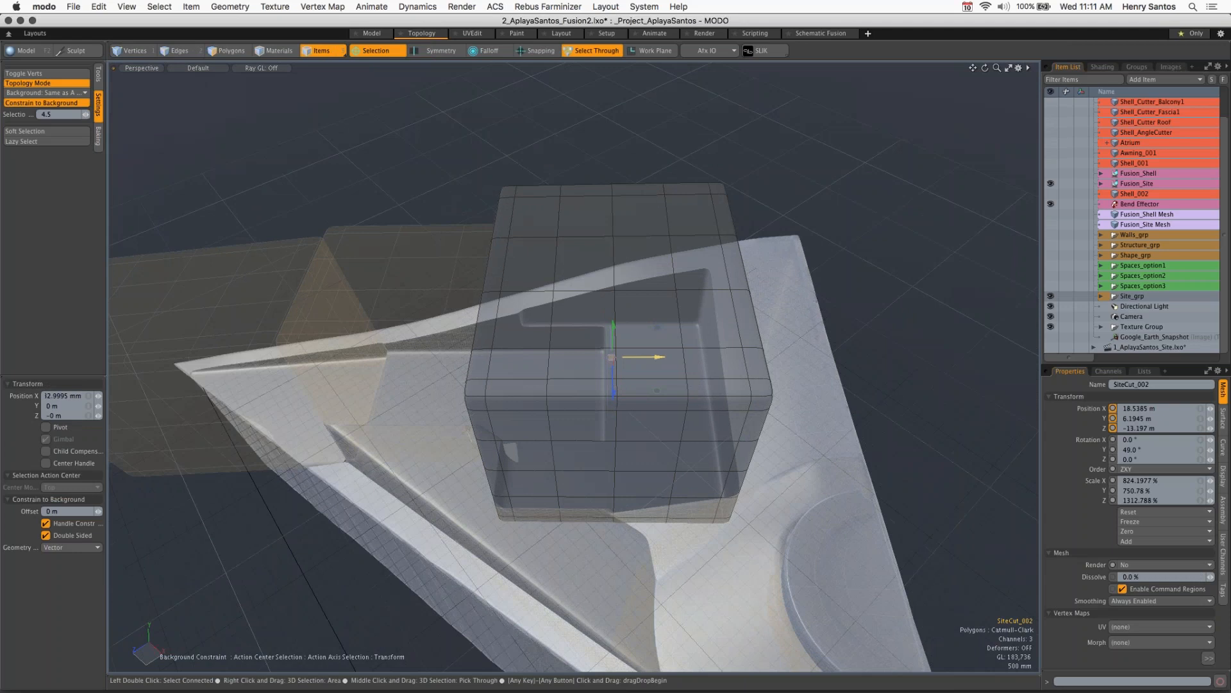
Step: Reposition the SiteCut_002 cutter along its own axes, with offsets of about -1.17 m in X and 1.82 m in Z
{"action": "left_click_drag", "start_coordinate": [661, 357], "coordinate": [714, 357]}
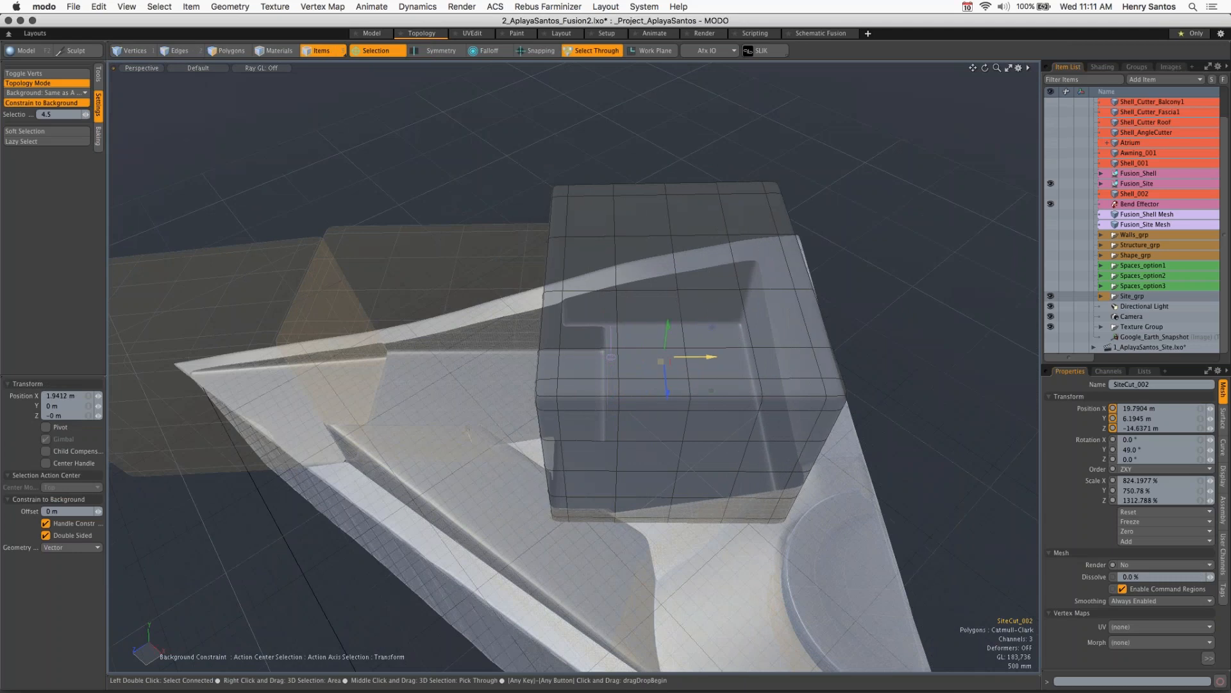
{"action": "left_click_drag", "start_coordinate": [737, 430], "coordinate": [538, 378], "text": "alt"}
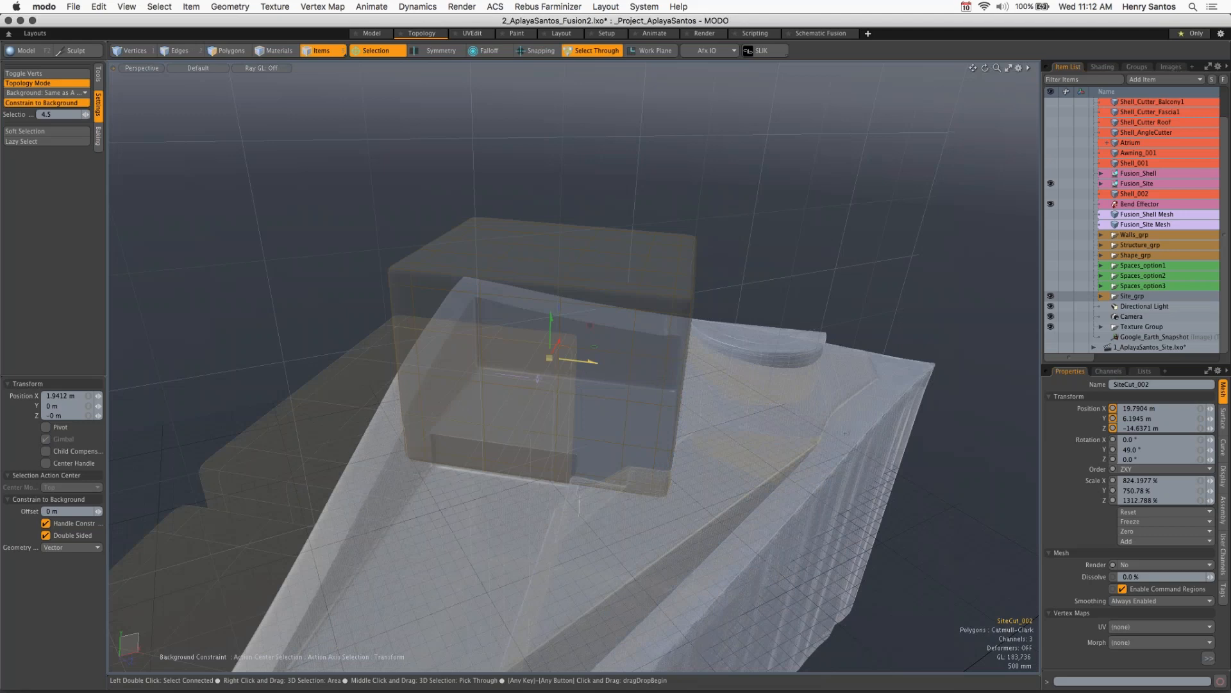
{"action": "left_click_drag", "start_coordinate": [549, 358], "coordinate": [640, 383]}
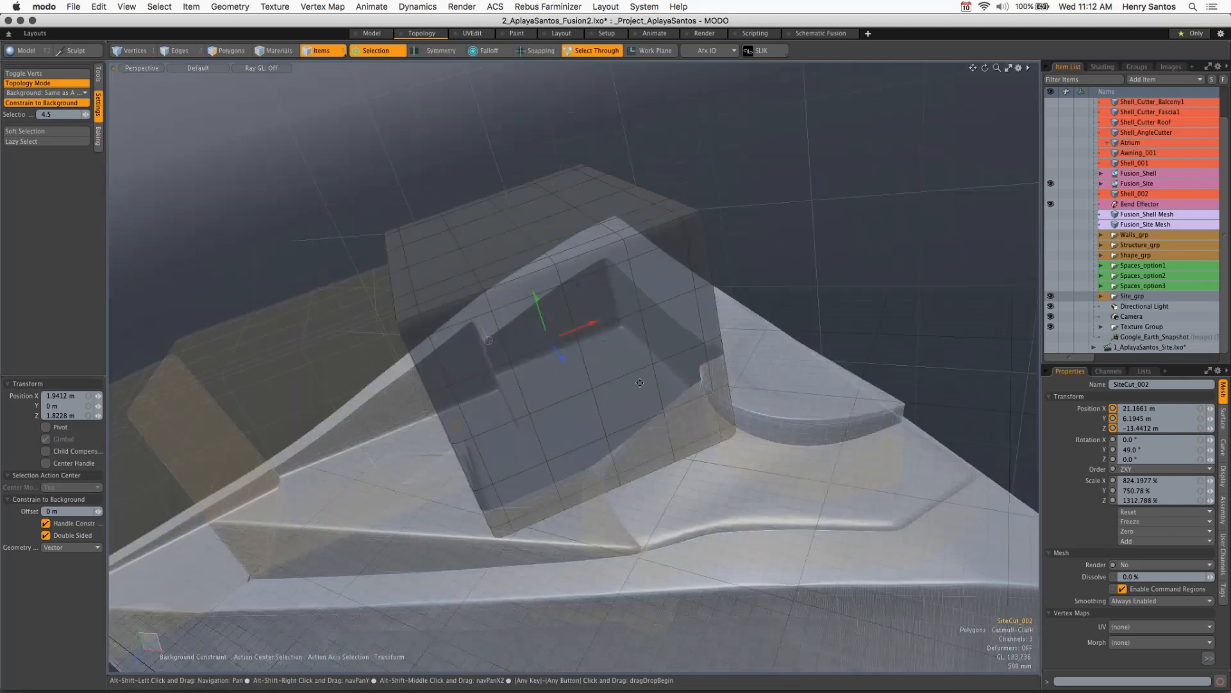
{"action": "mouse_move", "coordinate": [640, 383]}
{"action": "left_mouse_down", "text": "alt"}
{"action": "mouse_move", "coordinate": [673, 405]}
{"action": "mouse_move", "coordinate": [641, 392]}
{"action": "left_mouse_up", "text": "alt"}
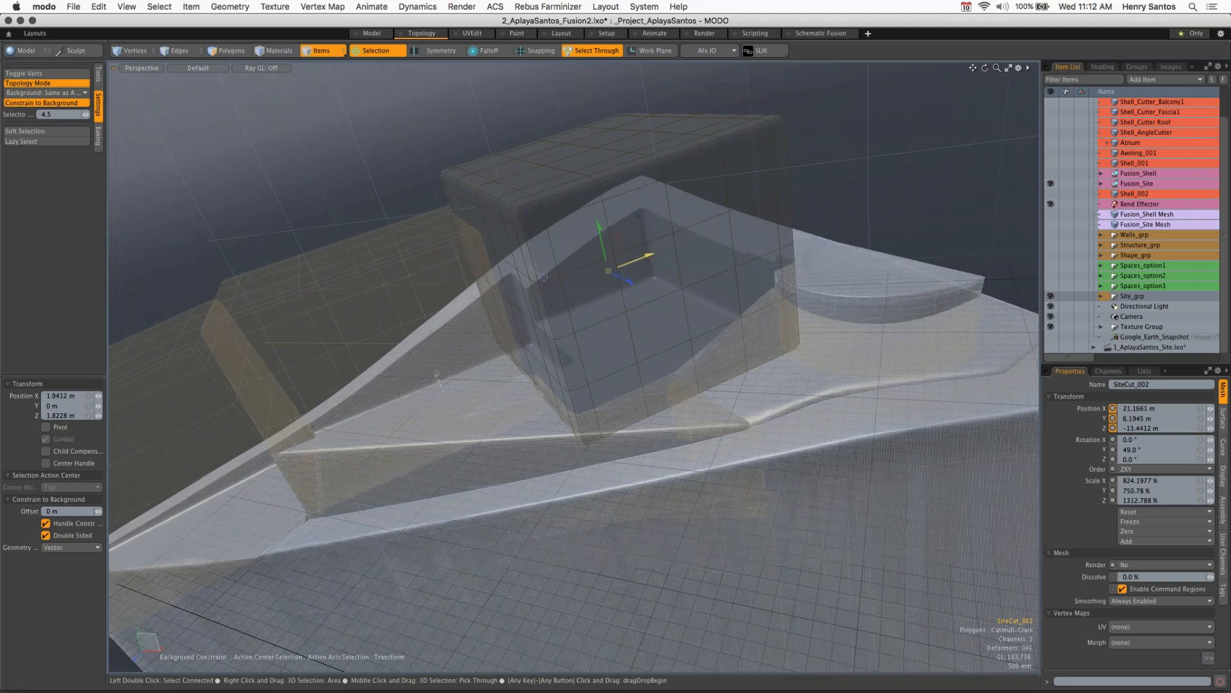
{"action": "left_click_drag", "start_coordinate": [649, 255], "coordinate": [576, 283]}
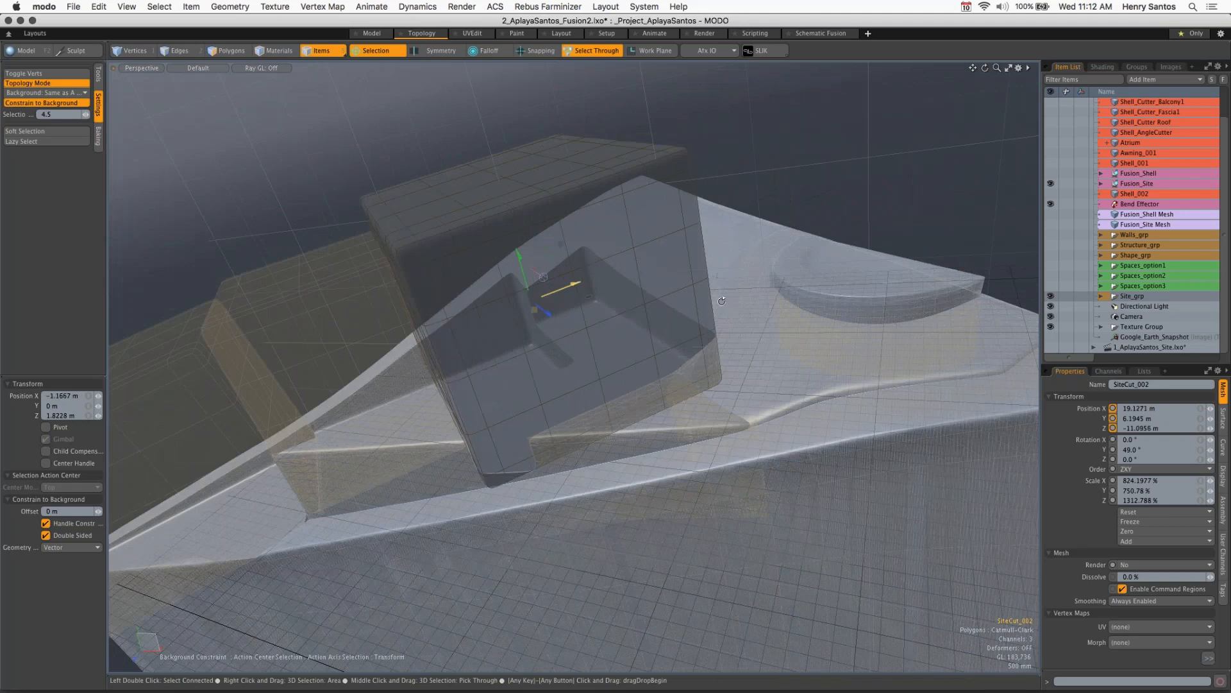
Step: Select the SiteCut_003 cutter and raise it 420 mm along its own Y axis
{"action": "left_click_drag", "start_coordinate": [722, 300], "coordinate": [680, 298], "text": "alt"}
{"action": "left_click_drag", "start_coordinate": [518, 282], "coordinate": [739, 95], "text": "alt"}
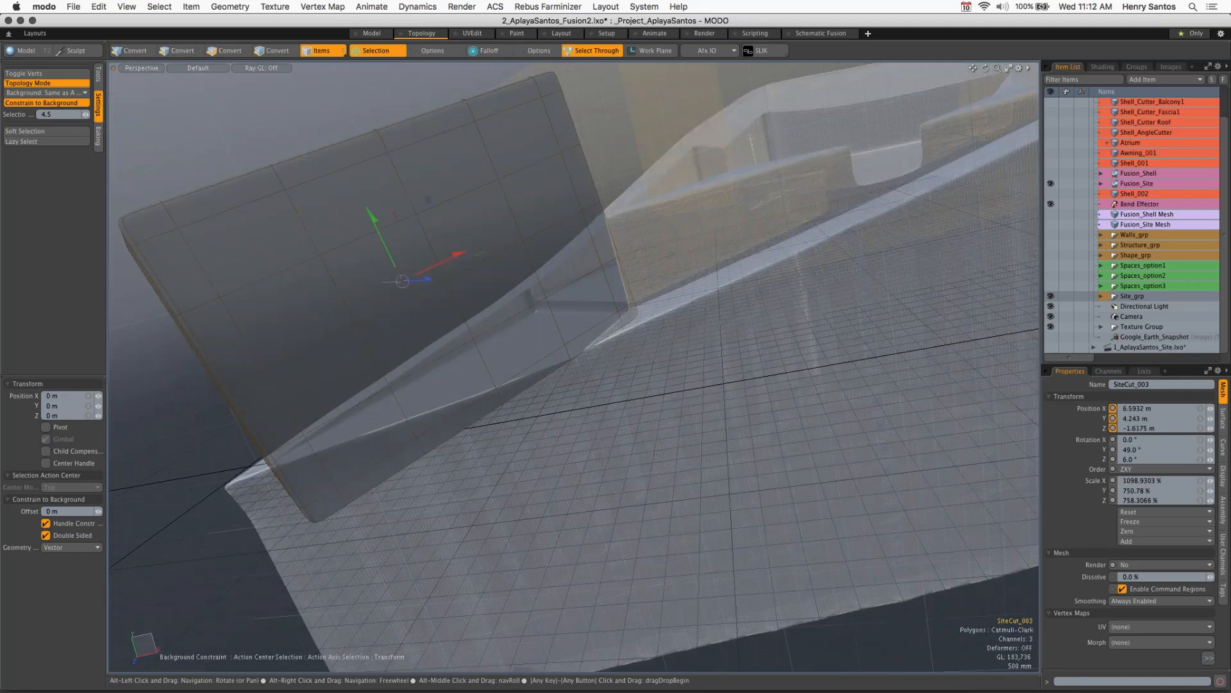
{"action": "left_click_drag", "start_coordinate": [385, 236], "coordinate": [528, 334], "text": "alt"}
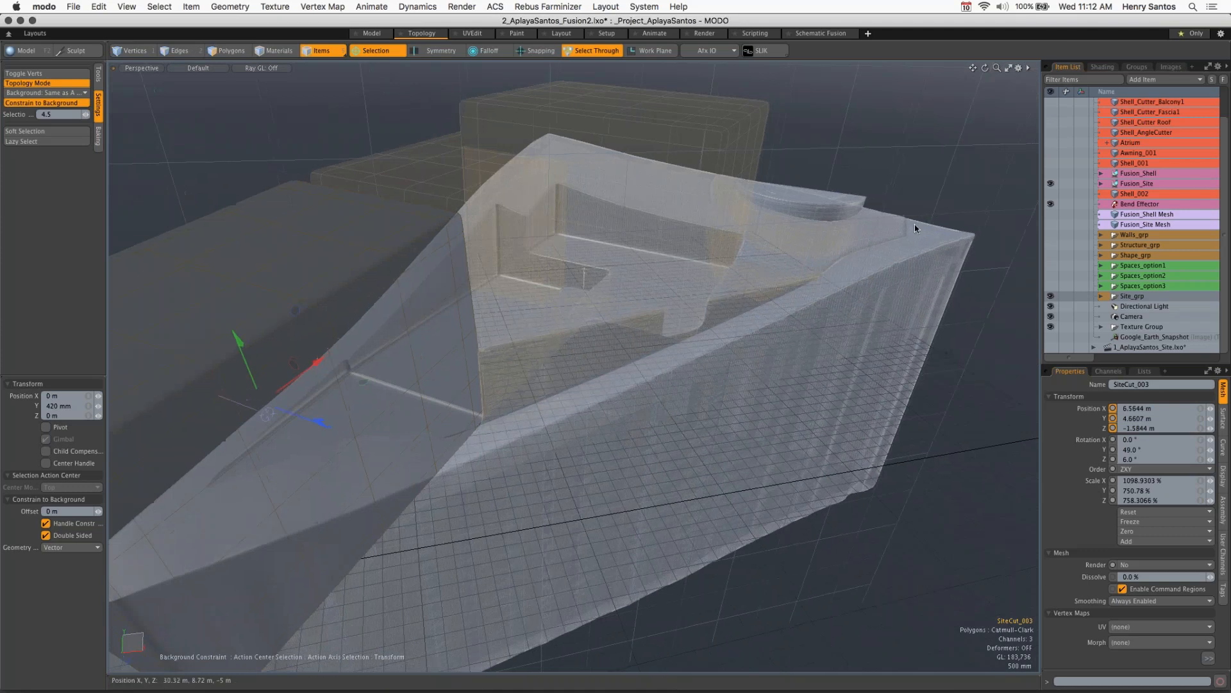
Step: Select SiteFill_001 and move it about 1.79 m along its own Z axis, out through the site's sloping edge
{"action": "left_click", "coordinate": [602, 331]}
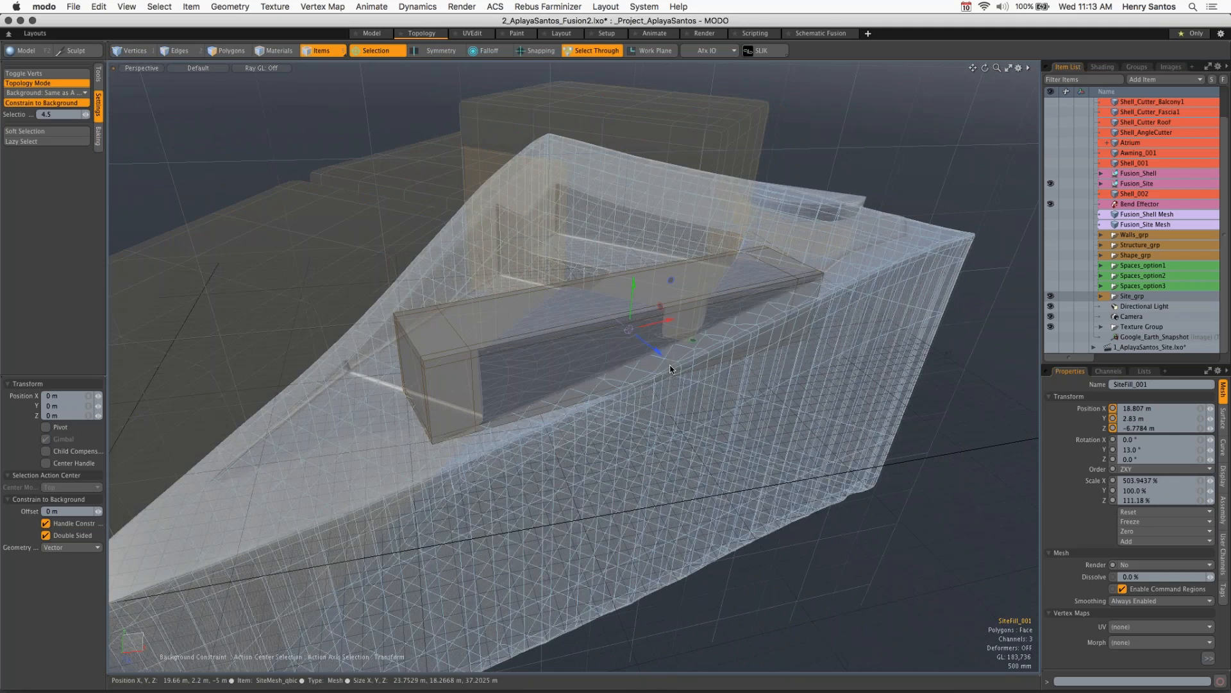
{"action": "scroll", "coordinate": [674, 368], "scroll_direction": "up", "scroll_amount": 3}
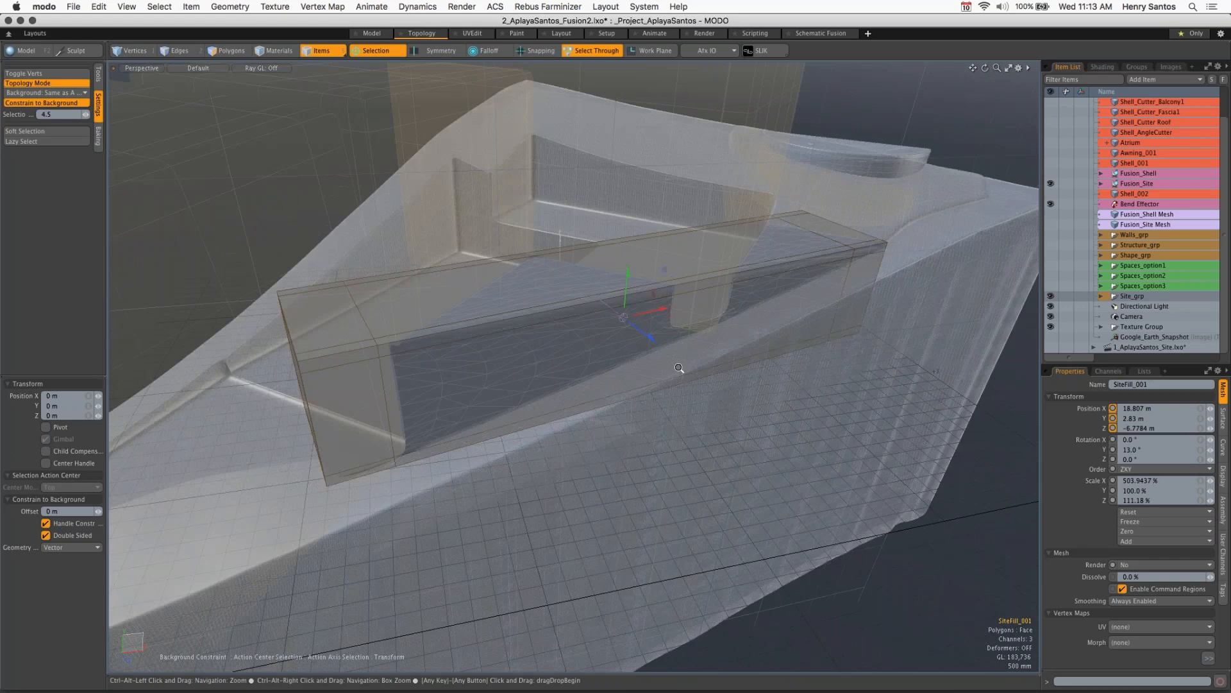
{"action": "scroll", "coordinate": [679, 368], "scroll_direction": "up", "scroll_amount": 1}
{"action": "left_click_drag", "start_coordinate": [660, 307], "coordinate": [649, 328]}
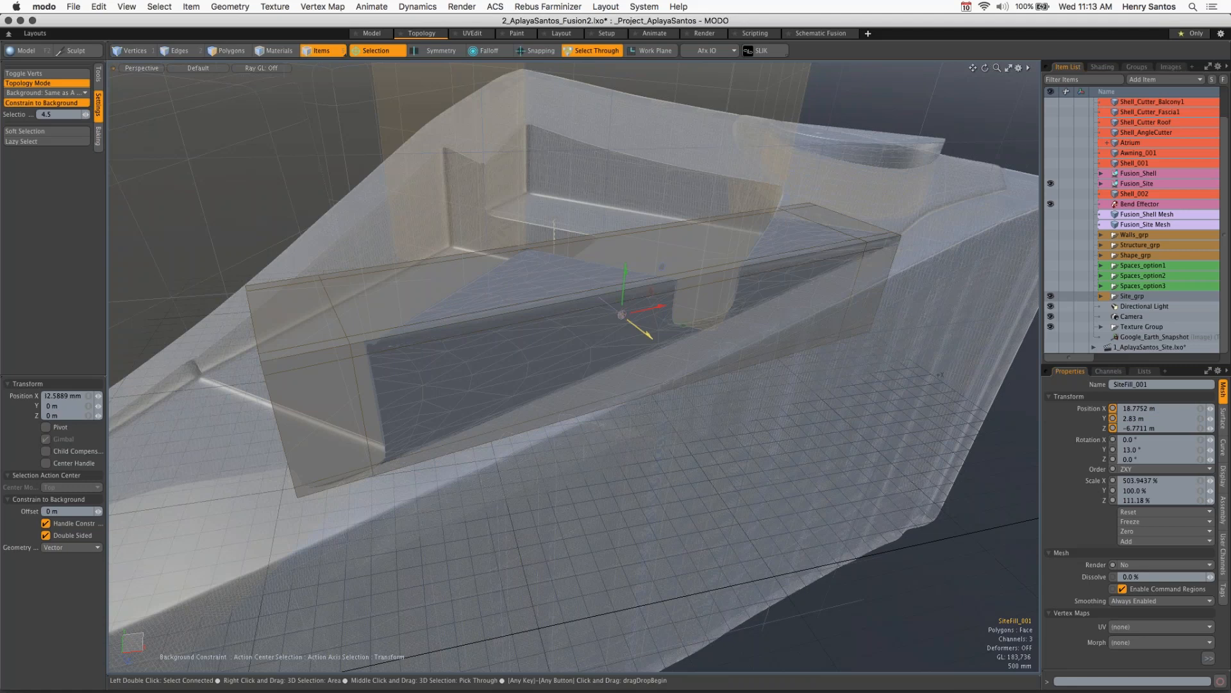
{"action": "left_click_drag", "start_coordinate": [649, 329], "coordinate": [696, 372]}
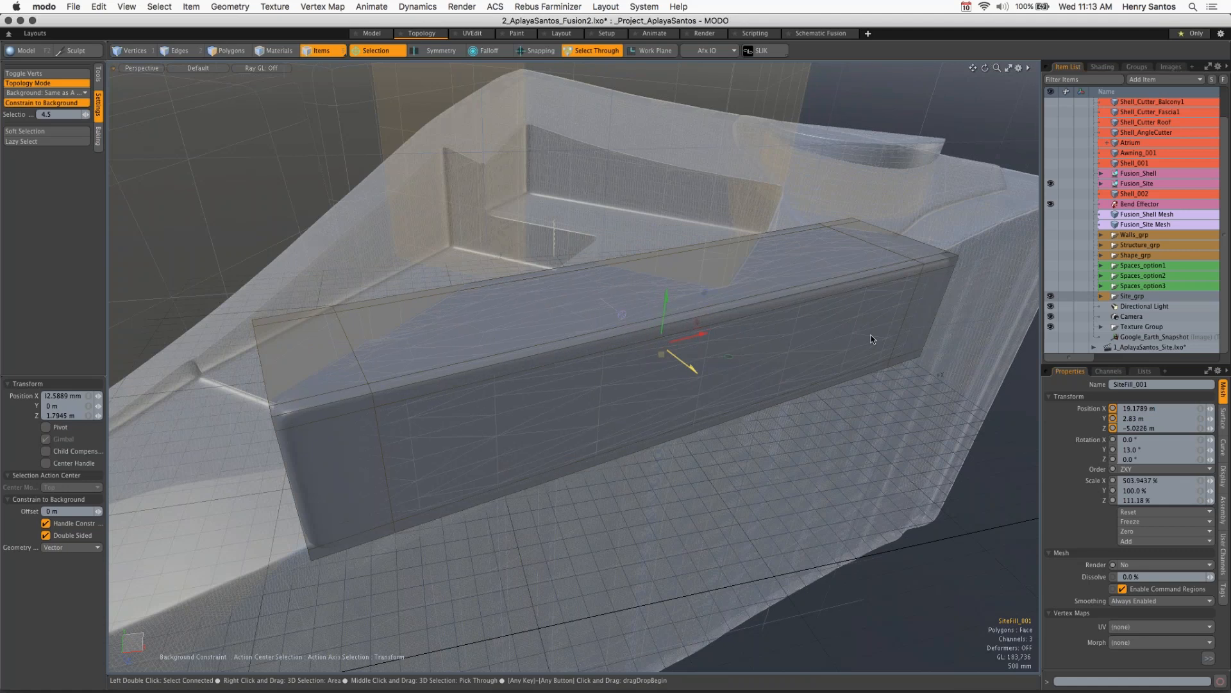
Step: Fit the scene, hide Site_grp, clear the selection and examine the protruding fill on the live Fusion_Site
{"action": "left_click", "coordinate": [912, 411]}
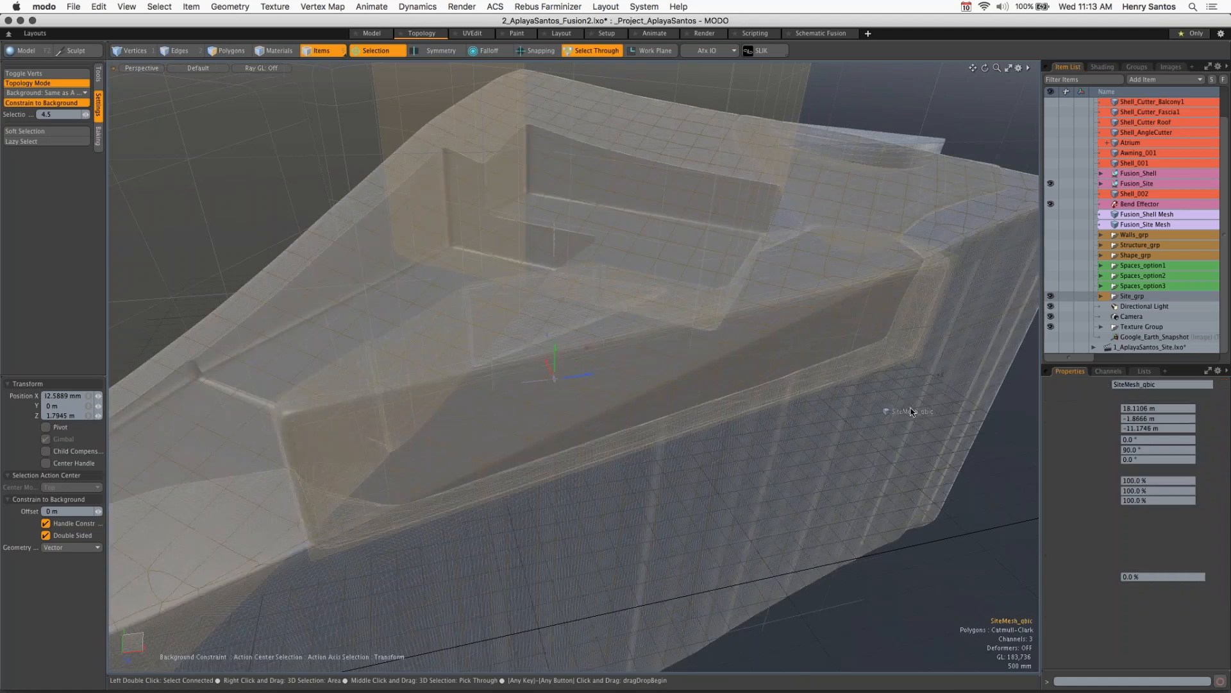
{"action": "key", "text": "shift+a"}
{"action": "left_click", "coordinate": [1051, 296]}
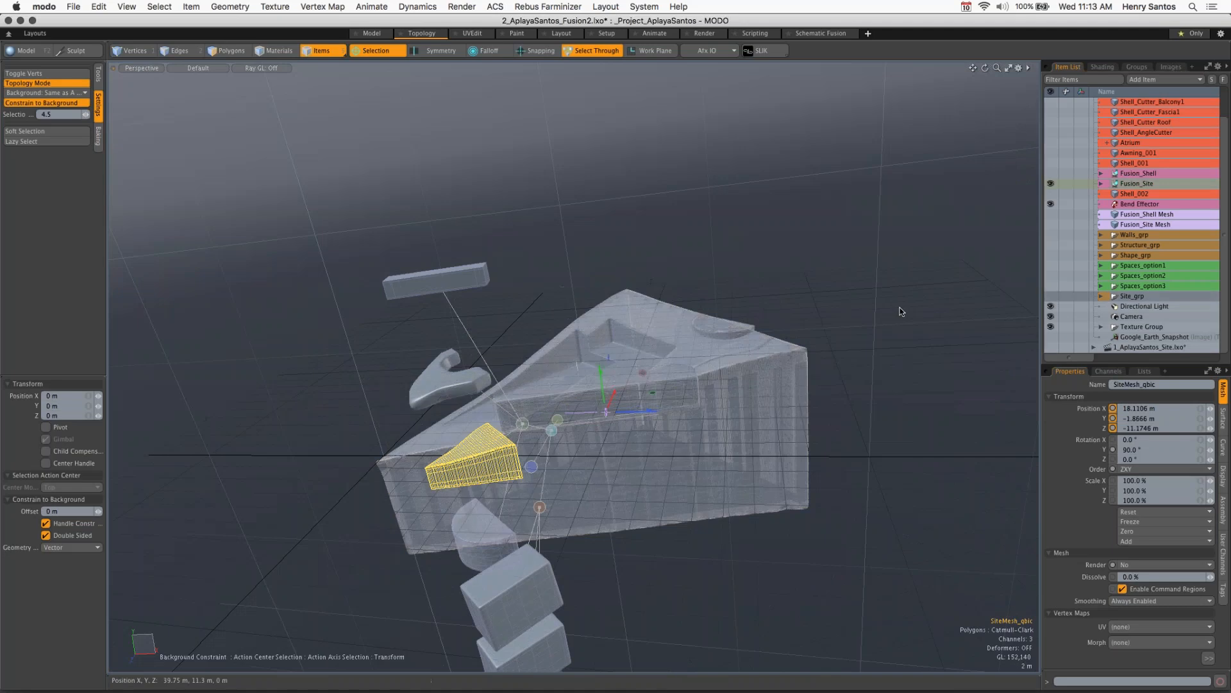
{"action": "key", "text": "alt"}
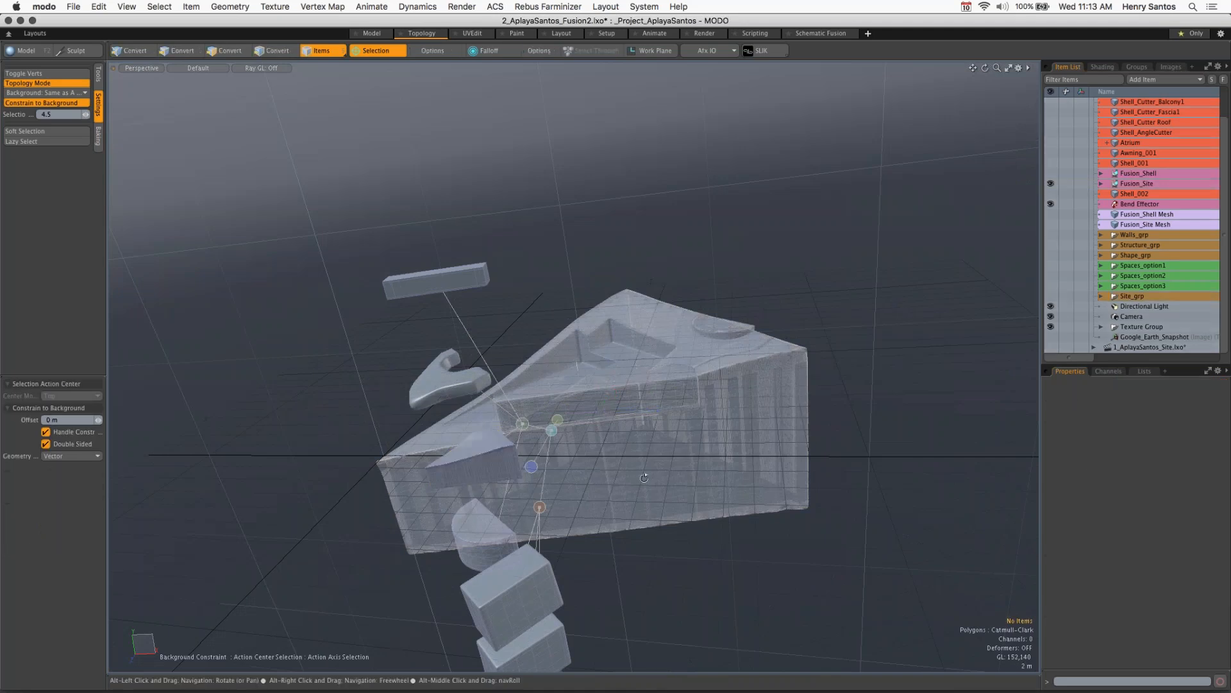
{"action": "left_click_drag", "start_coordinate": [644, 478], "coordinate": [757, 462], "text": "alt"}
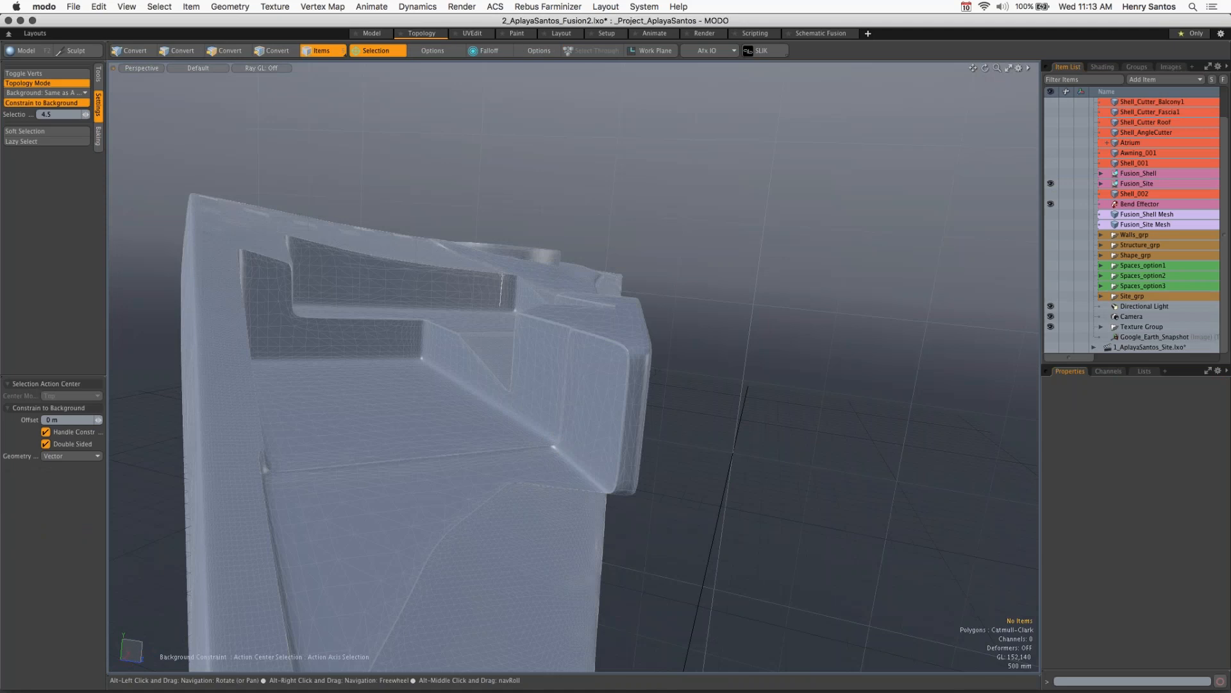
{"action": "left_click_drag", "start_coordinate": [552, 321], "coordinate": [558, 443], "text": "alt"}
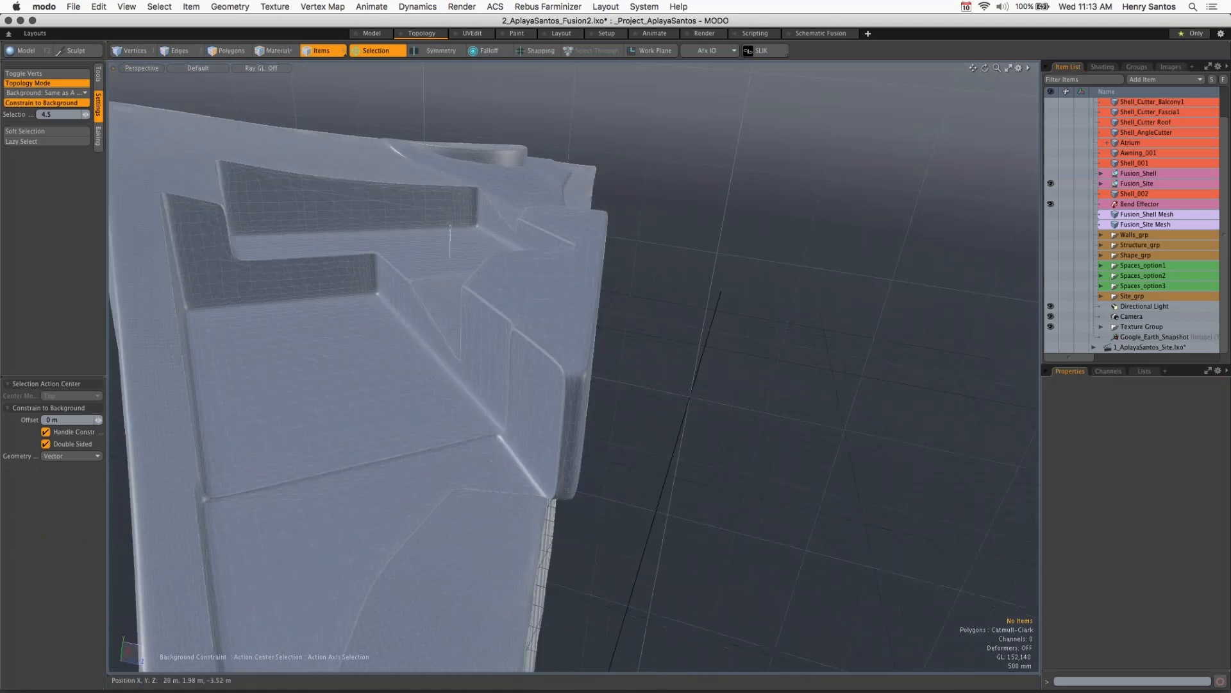
Step: Show Site_grp, select SiteFill_001 and move it about 1.52 m back into the site along its Z axis
{"action": "left_click", "coordinate": [1052, 296]}
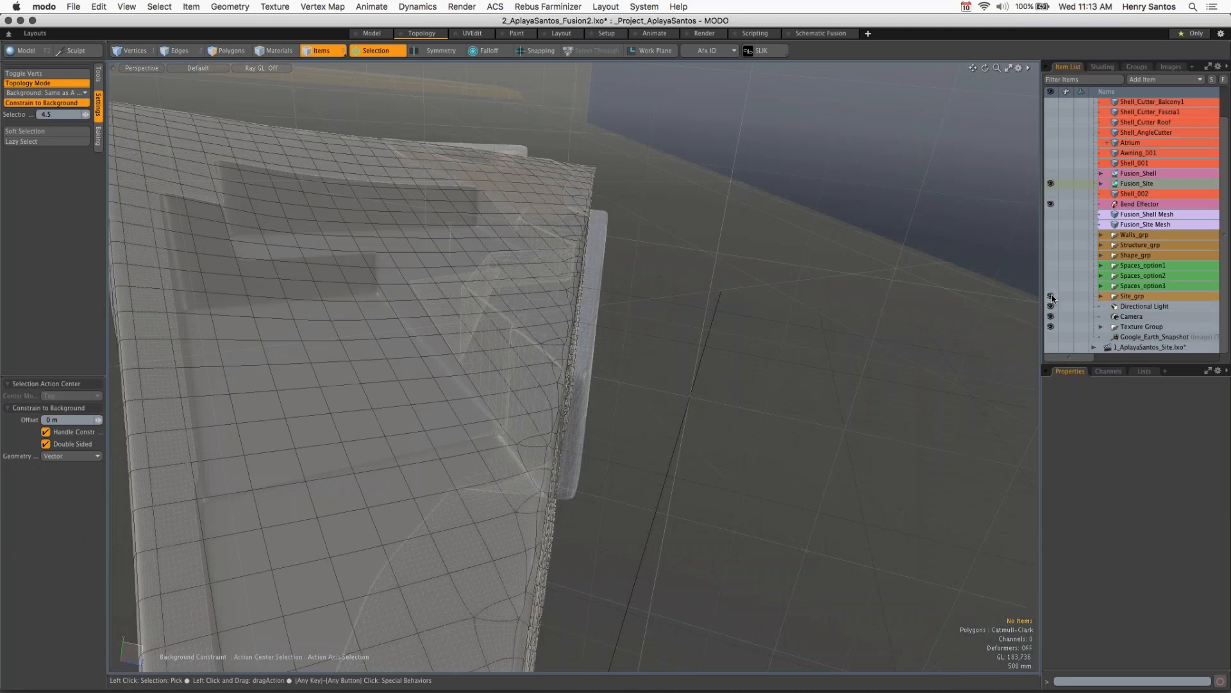
{"action": "left_click", "coordinate": [603, 263]}
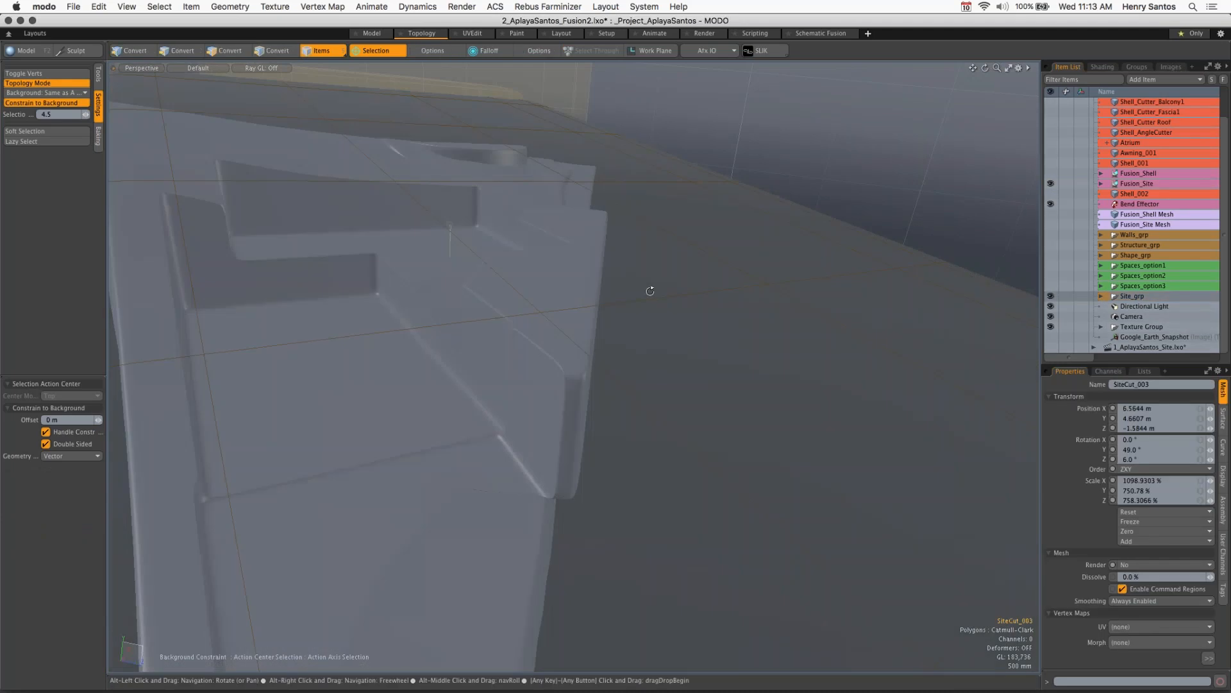
{"action": "left_click_drag", "start_coordinate": [650, 291], "coordinate": [789, 200], "text": "alt"}
{"action": "left_click", "coordinate": [596, 302]}
{"action": "key", "text": "w"}
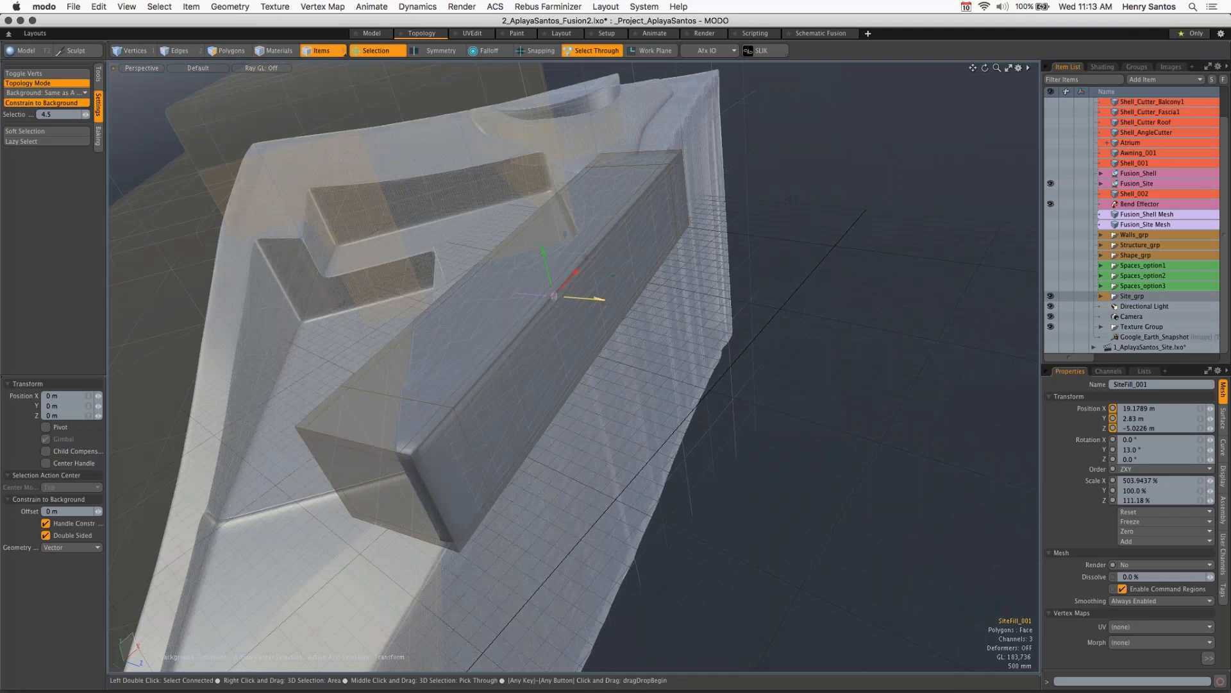
{"action": "left_click_drag", "start_coordinate": [597, 298], "coordinate": [516, 291]}
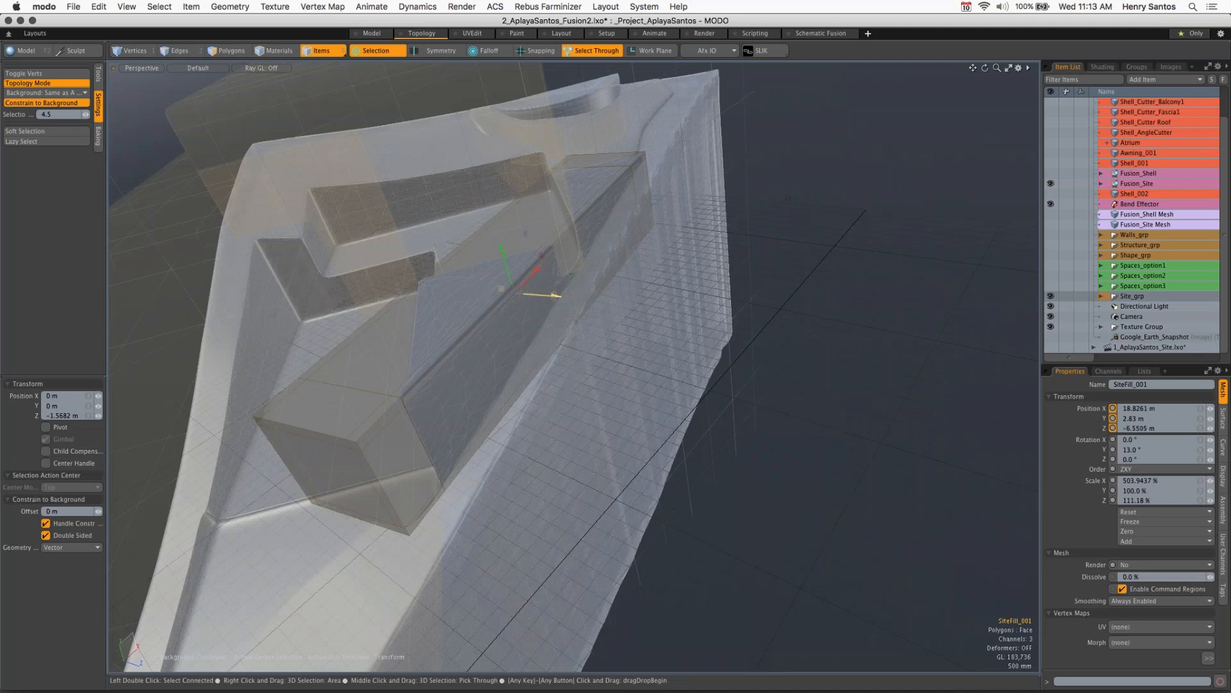
{"action": "left_click_drag", "start_coordinate": [557, 296], "coordinate": [558, 296]}
Step: Select the half-round Planter_001 on the site's upper surface and raise it to a Y position of about 5.97 m
{"action": "left_click_drag", "start_coordinate": [556, 296], "coordinate": [632, 240], "text": "alt"}
{"action": "scroll", "coordinate": [573, 335], "scroll_direction": "down", "scroll_amount": 4}
{"action": "left_click_drag", "start_coordinate": [575, 289], "coordinate": [802, 224], "text": "alt"}
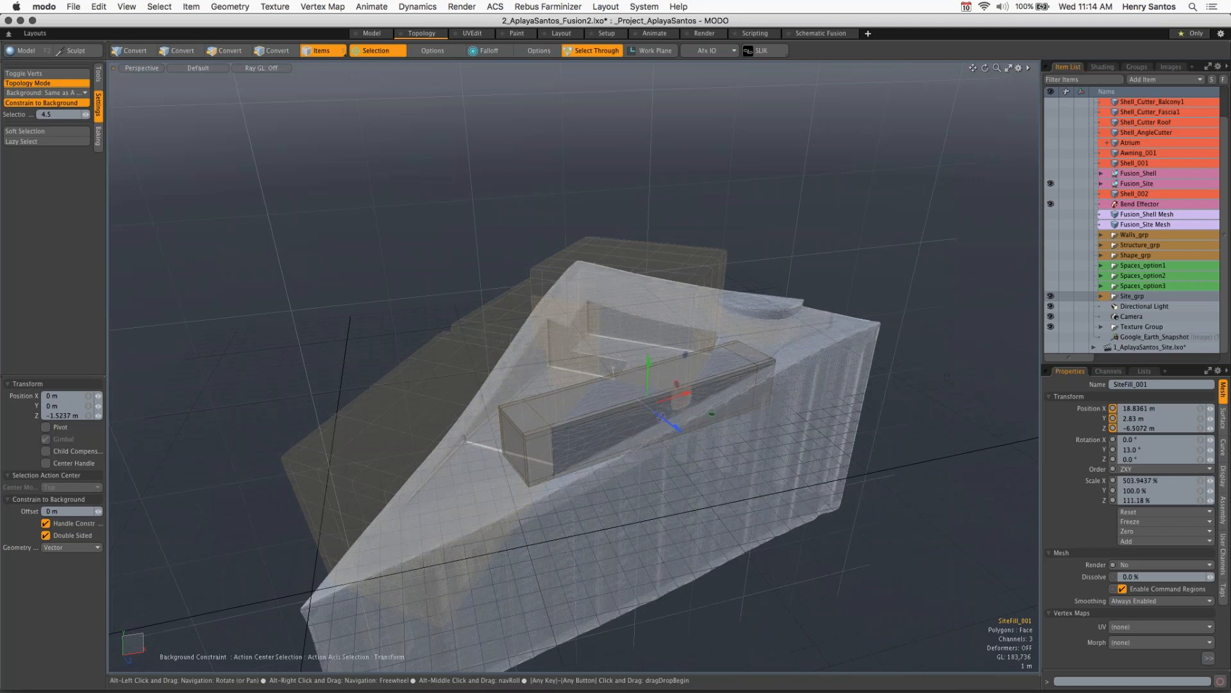
{"action": "scroll", "coordinate": [681, 369], "scroll_direction": "up", "scroll_amount": 3}
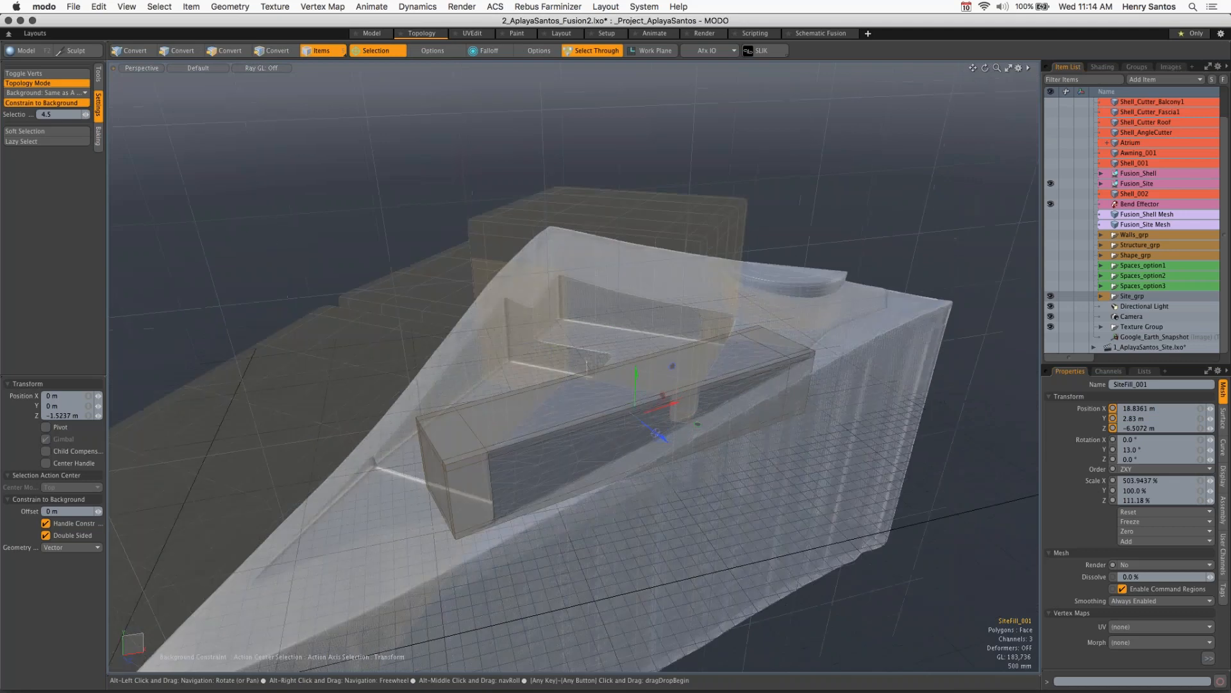
{"action": "mouse_move", "coordinate": [681, 370]}
{"action": "left_mouse_down", "text": "alt"}
{"action": "mouse_move", "coordinate": [667, 346]}
{"action": "mouse_move", "coordinate": [686, 359]}
{"action": "left_mouse_up", "text": "alt"}
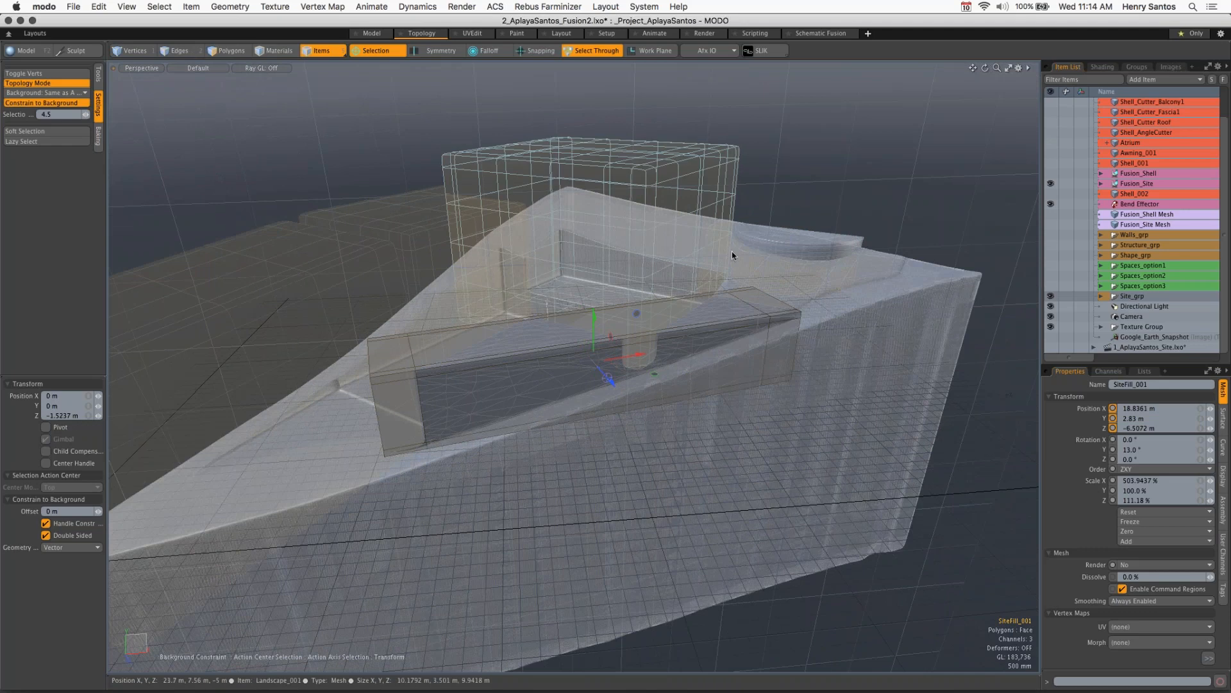
{"action": "key", "text": "alt"}
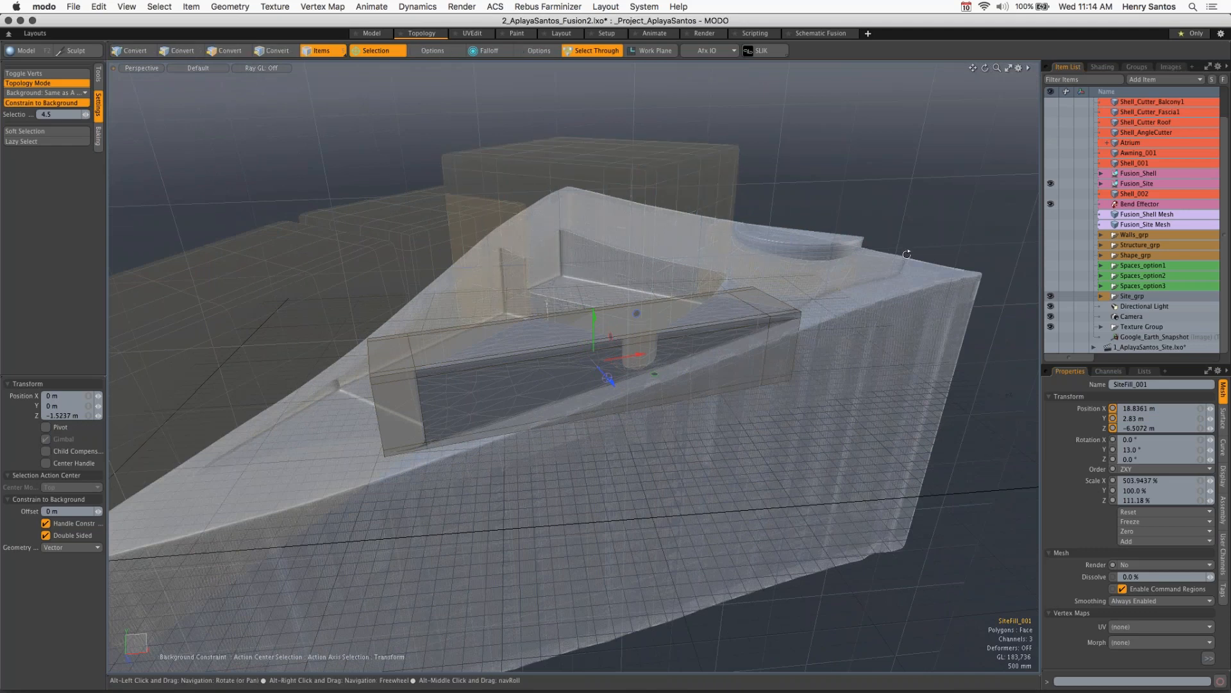
{"action": "left_click_drag", "start_coordinate": [907, 254], "coordinate": [613, 271], "text": "alt"}
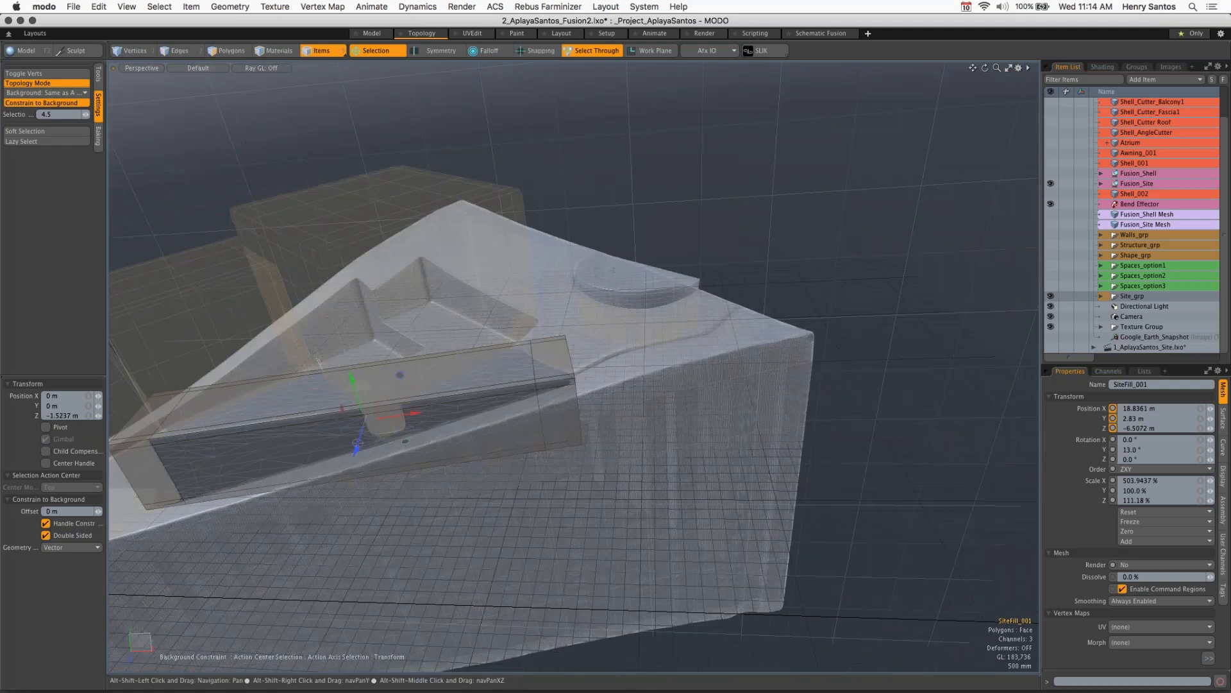
{"action": "scroll", "coordinate": [645, 317], "scroll_direction": "up", "scroll_amount": 3}
{"action": "left_click", "coordinate": [644, 316]}
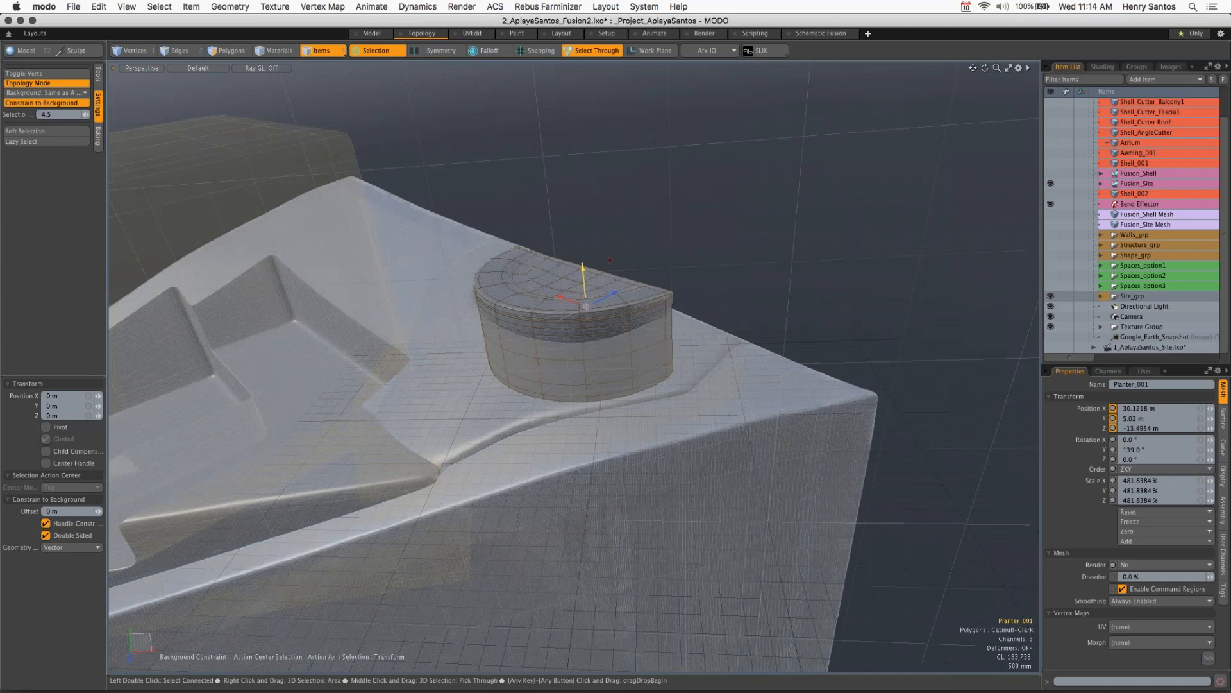
{"action": "left_click_drag", "start_coordinate": [586, 307], "coordinate": [585, 301]}
{"action": "key", "text": "space"}
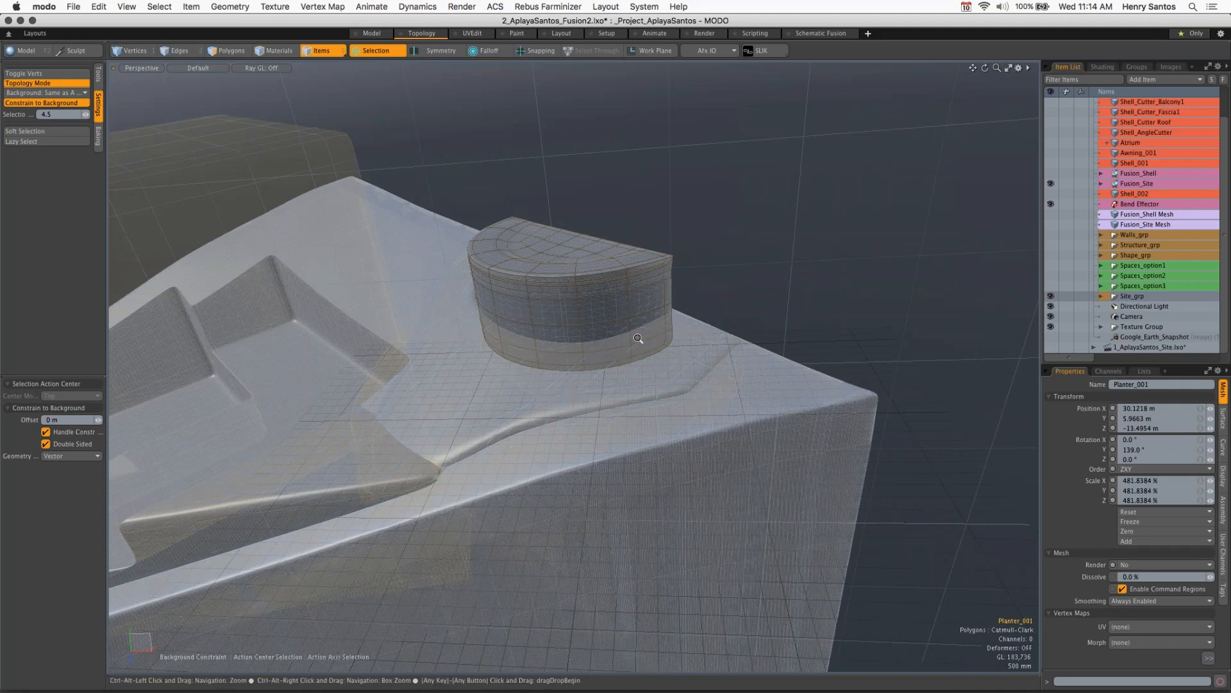
Step: Select Landscape_001 beside the planter and examine how its volume shapes the site
{"action": "left_click_drag", "start_coordinate": [638, 338], "coordinate": [696, 333], "text": "ctrl+alt"}
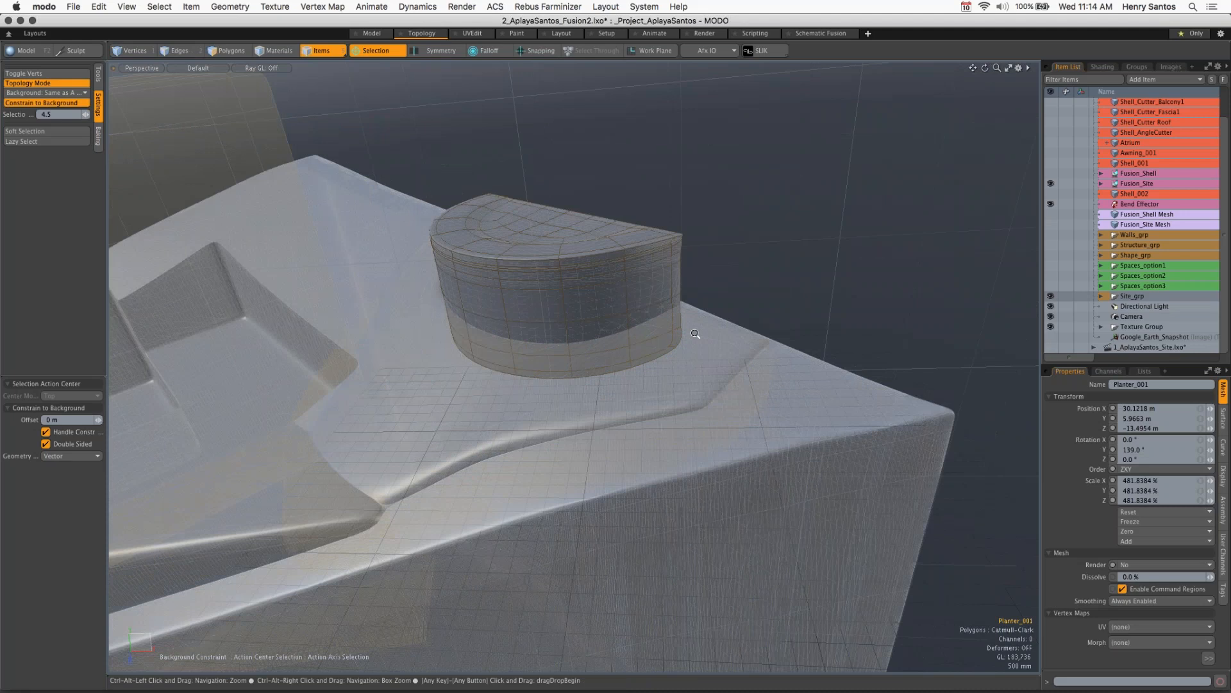
{"action": "left_click", "coordinate": [667, 302]}
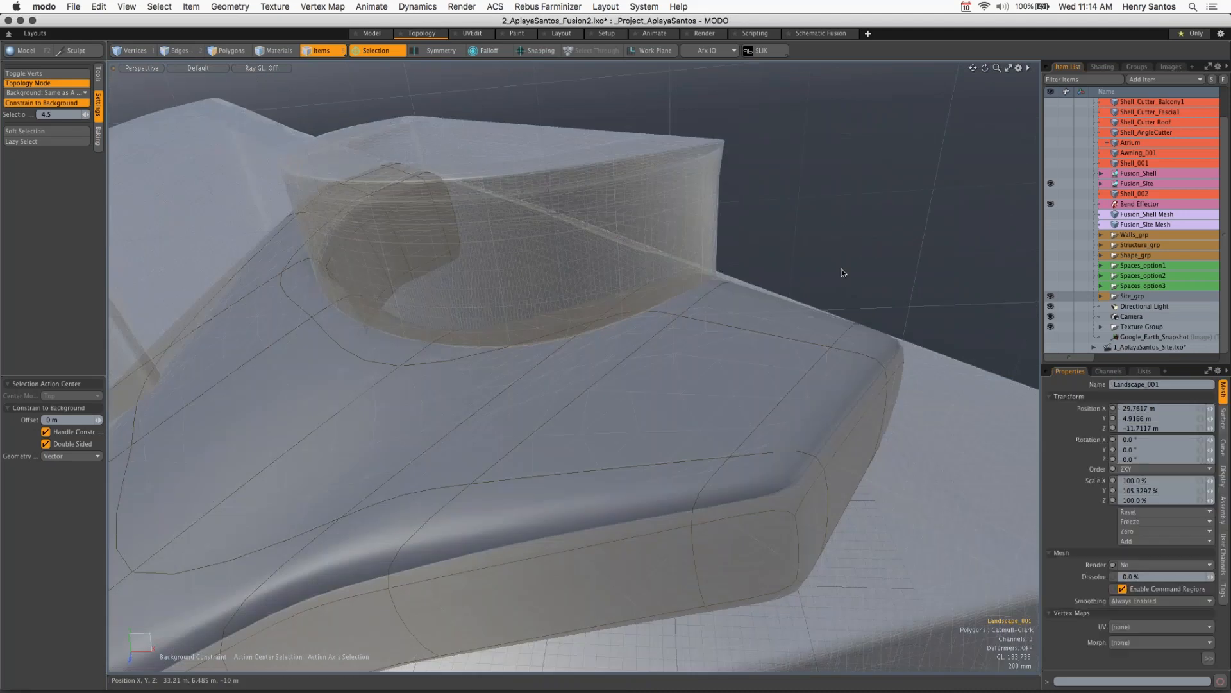
{"action": "left_click_drag", "start_coordinate": [842, 274], "coordinate": [836, 268], "text": "ctrl+alt"}
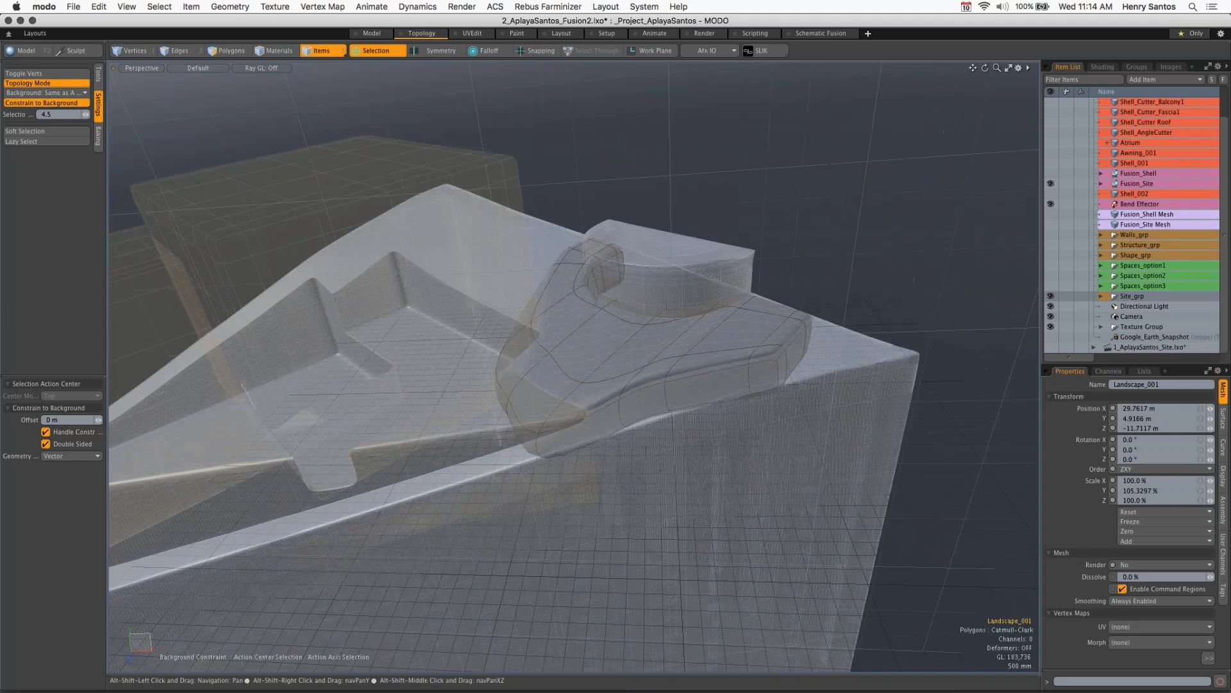
{"action": "left_click_drag", "start_coordinate": [574, 366], "coordinate": [1007, 263], "text": "alt"}
Step: Hide the live Fusion_Site item and show the Fusion_Site Mesh in its place
{"action": "left_click", "coordinate": [1137, 185]}
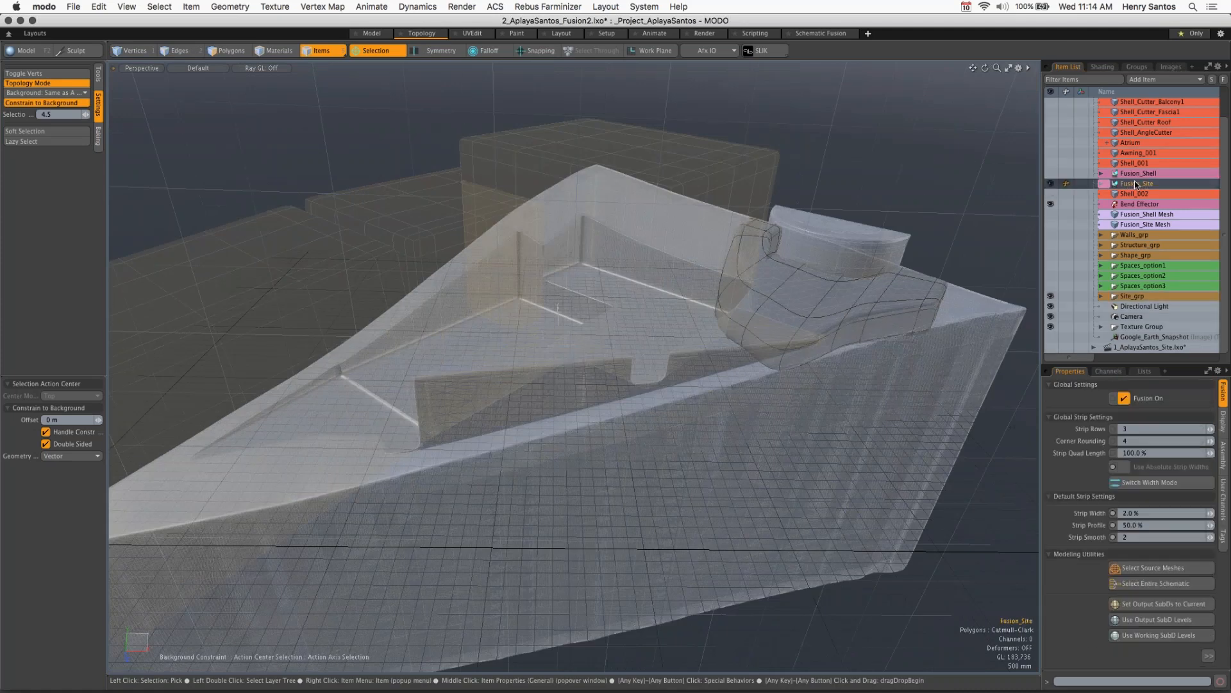
{"action": "left_click", "coordinate": [1050, 184]}
{"action": "left_click", "coordinate": [1056, 225]}
{"action": "left_click", "coordinate": [1050, 224]}
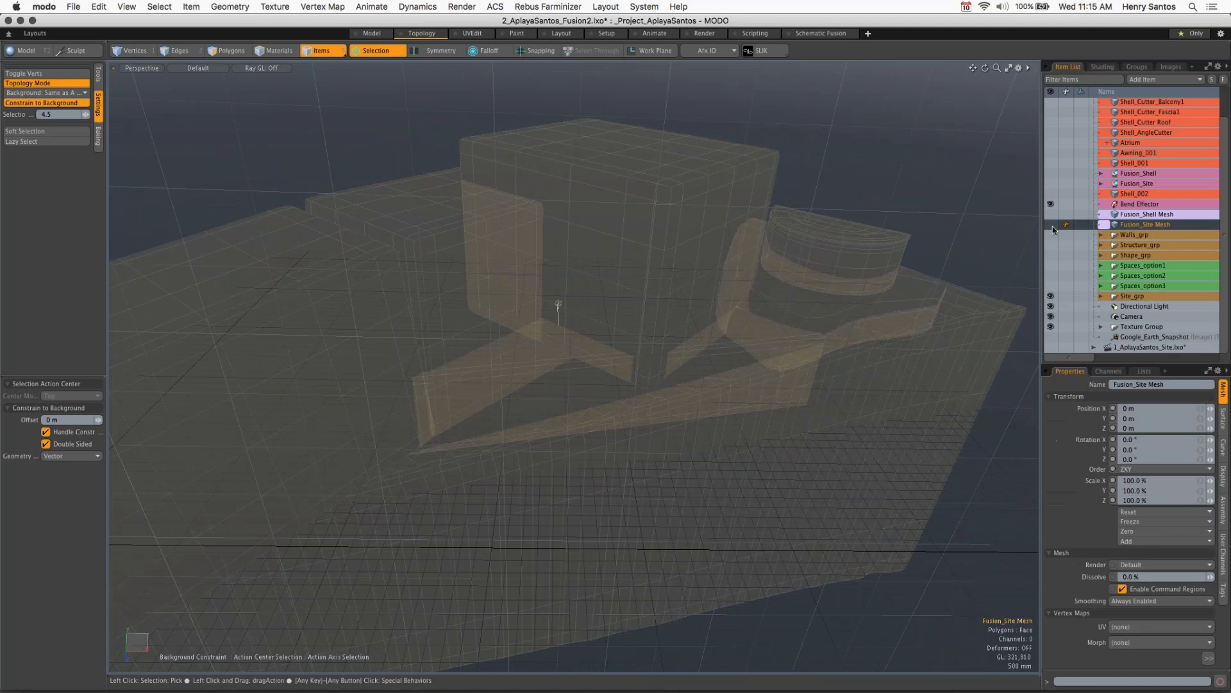
{"action": "left_click", "coordinate": [1050, 225]}
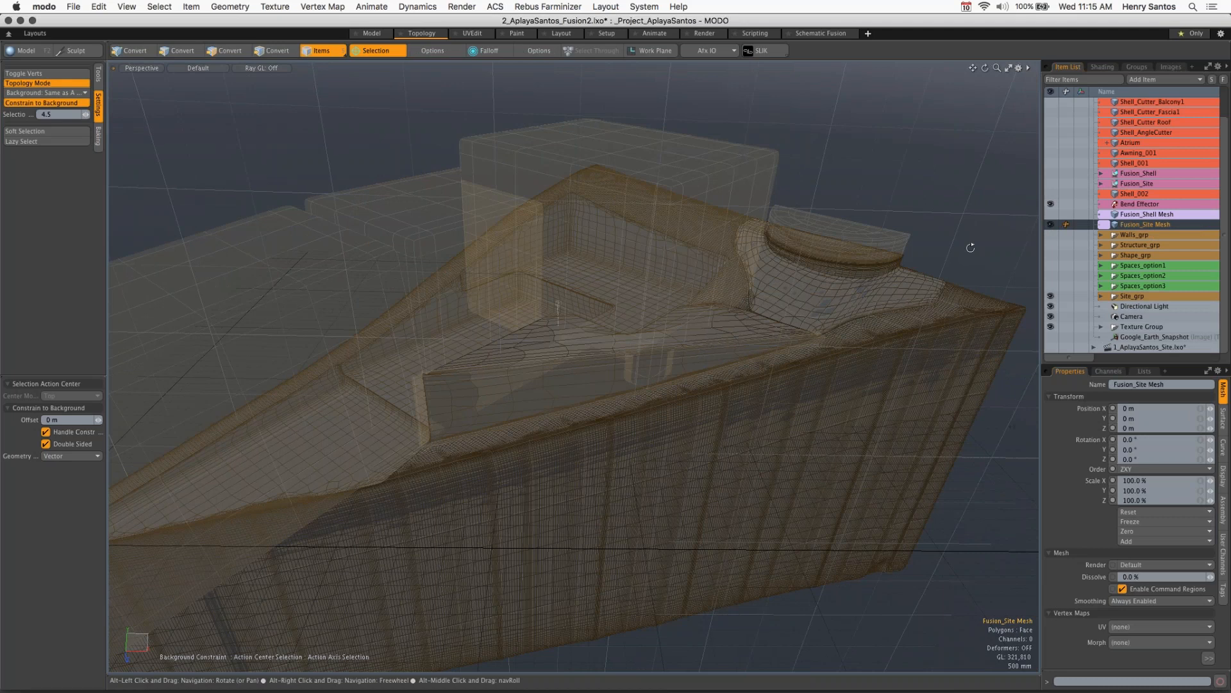
Step: Hide Site_grp to leave the Fusion_Site Mesh free of the source volumes
{"action": "left_click_drag", "start_coordinate": [970, 247], "coordinate": [930, 254], "text": "alt"}
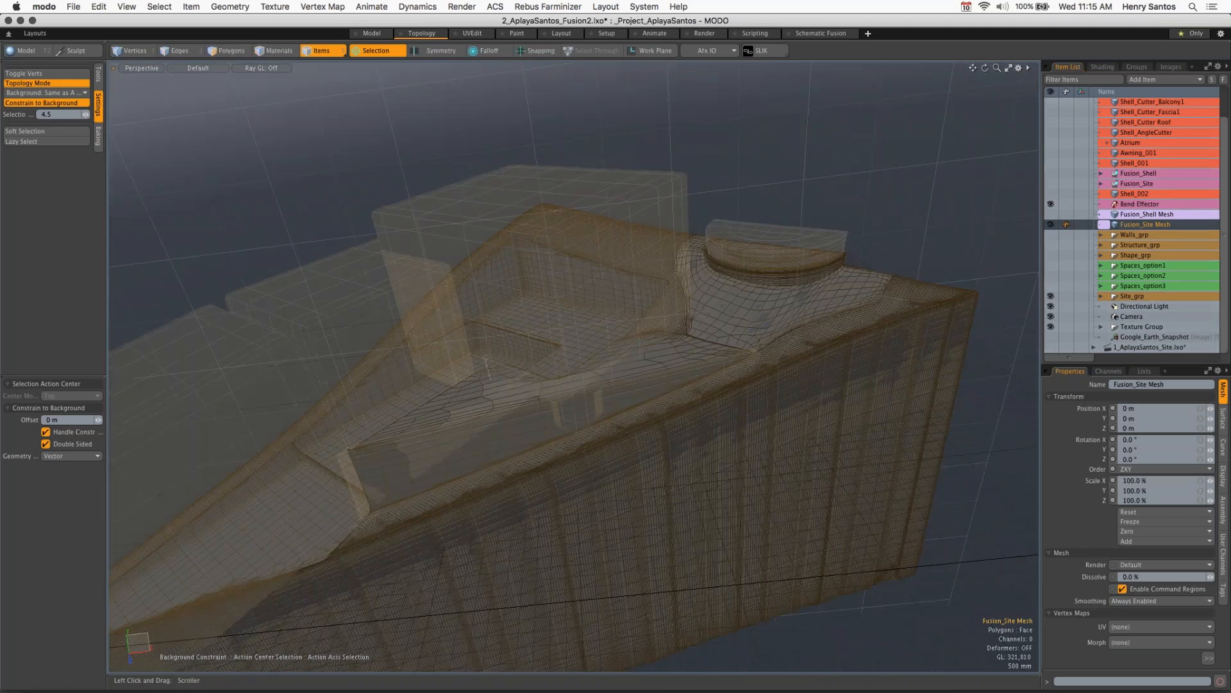
{"action": "left_click", "coordinate": [1050, 295]}
{"action": "key", "text": "alt"}
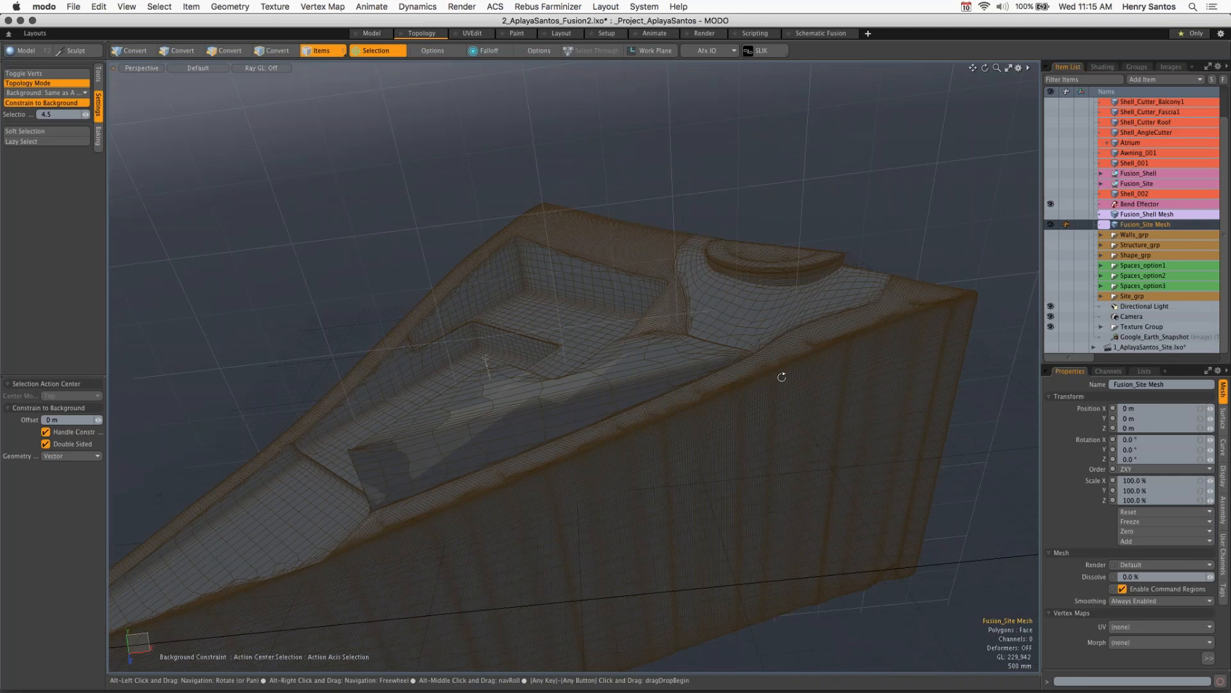
Step: Examine the Fusion_Site Mesh from several angles, both as a whole and close up around its terraces and half-round planter
{"action": "left_click_drag", "start_coordinate": [782, 376], "coordinate": [751, 380], "text": "alt"}
{"action": "scroll", "coordinate": [804, 348], "scroll_direction": "down", "scroll_amount": 3}
{"action": "left_click_drag", "start_coordinate": [804, 348], "coordinate": [855, 280], "text": "alt+shift"}
{"action": "scroll", "coordinate": [789, 374], "scroll_direction": "down", "scroll_amount": 3}
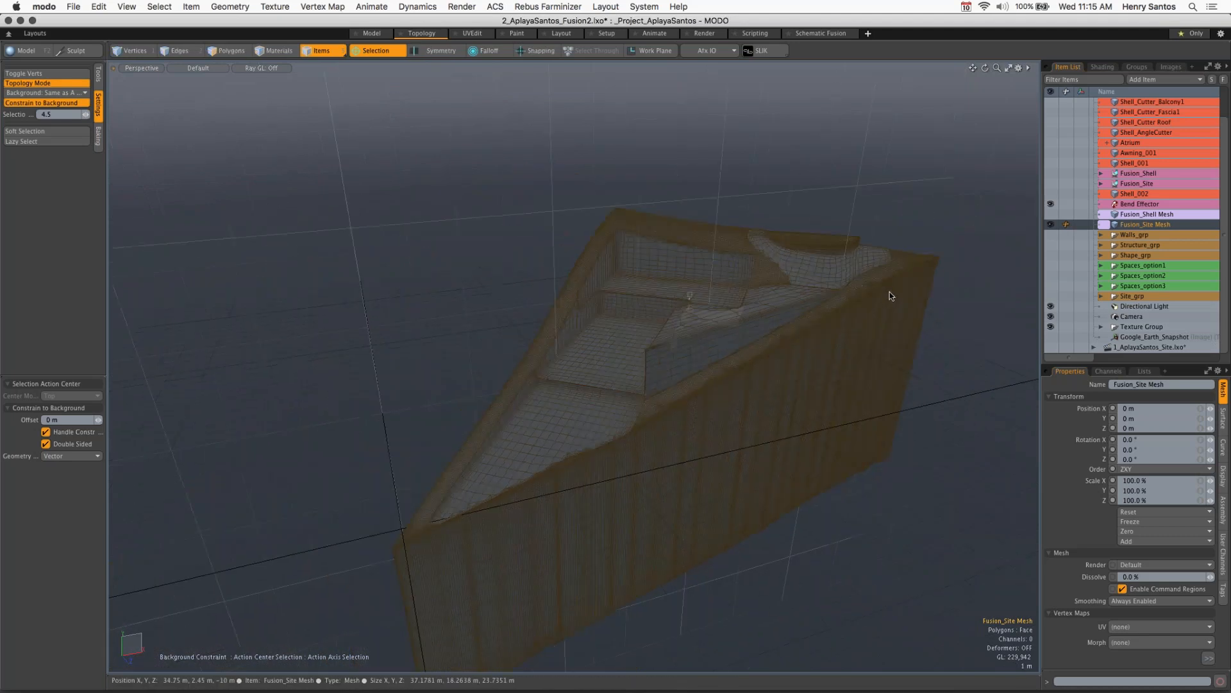
{"action": "key", "text": "alt"}
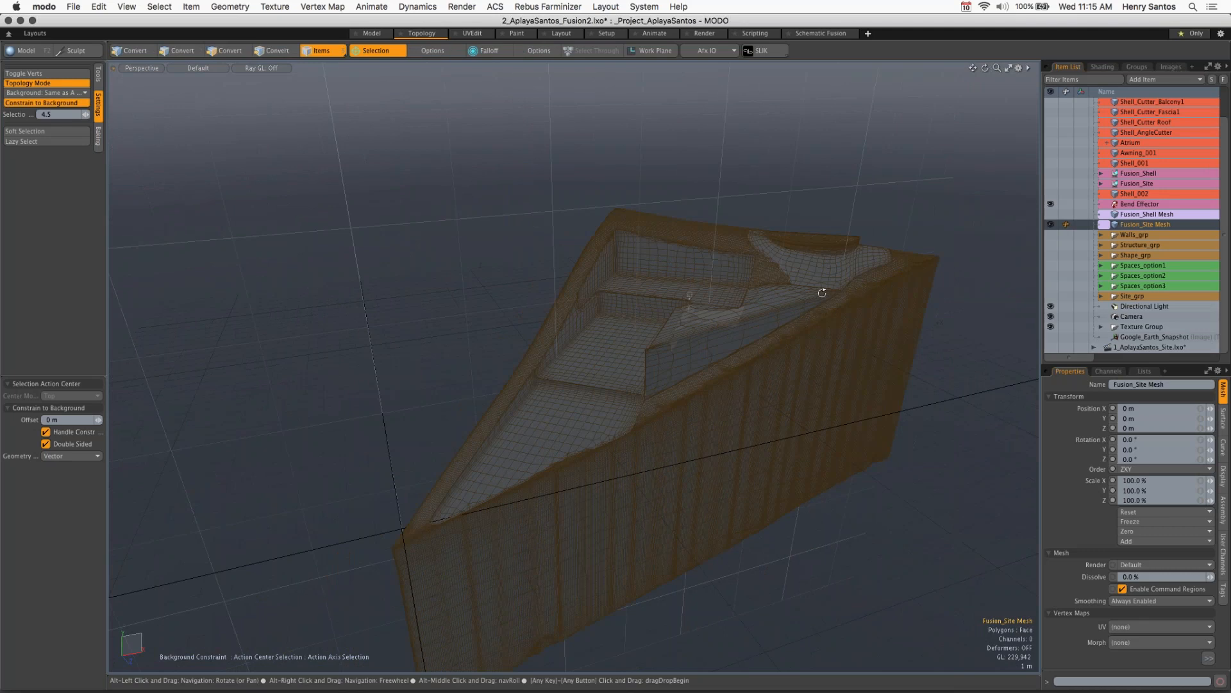
{"action": "mouse_move", "coordinate": [822, 293]}
{"action": "left_mouse_down", "text": "alt"}
{"action": "mouse_move", "coordinate": [872, 294]}
{"action": "mouse_move", "coordinate": [811, 295]}
{"action": "left_mouse_up", "text": "alt"}
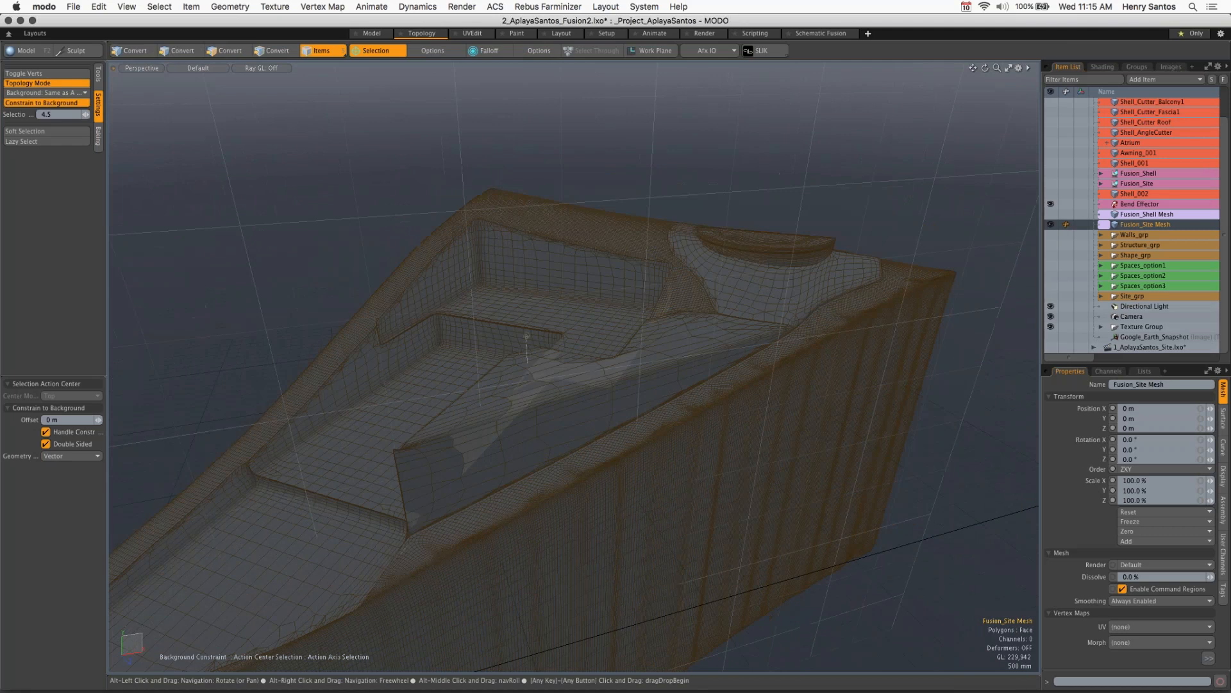
{"action": "left_click_drag", "start_coordinate": [527, 337], "coordinate": [353, 472], "text": "alt"}
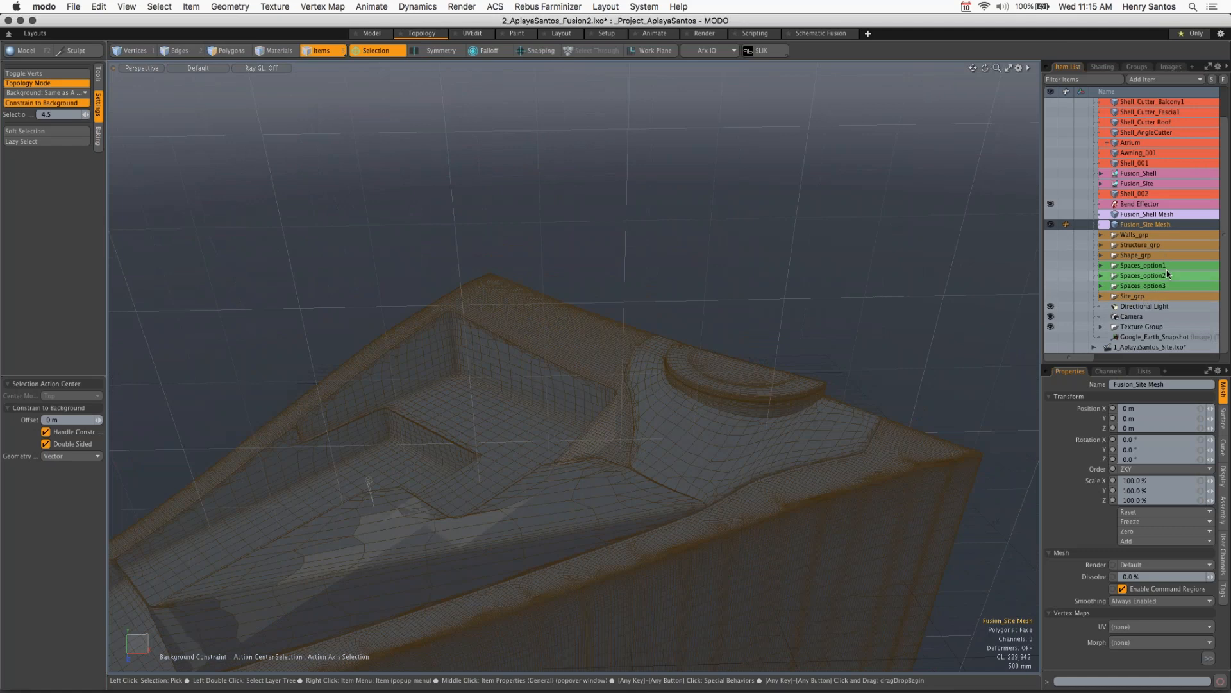
Step: Select the live Fusion_Shell item and make it visible together with the Fusion_Site Mesh
{"action": "left_click", "coordinate": [1134, 175]}
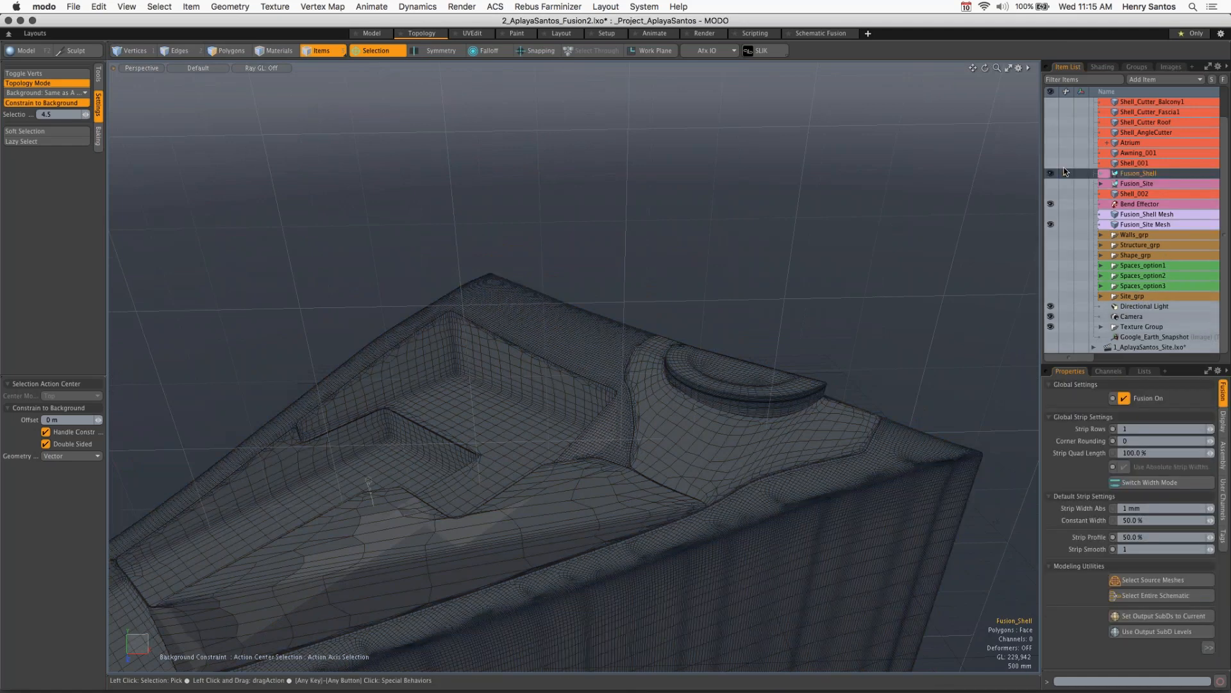
{"action": "left_click", "coordinate": [1066, 172]}
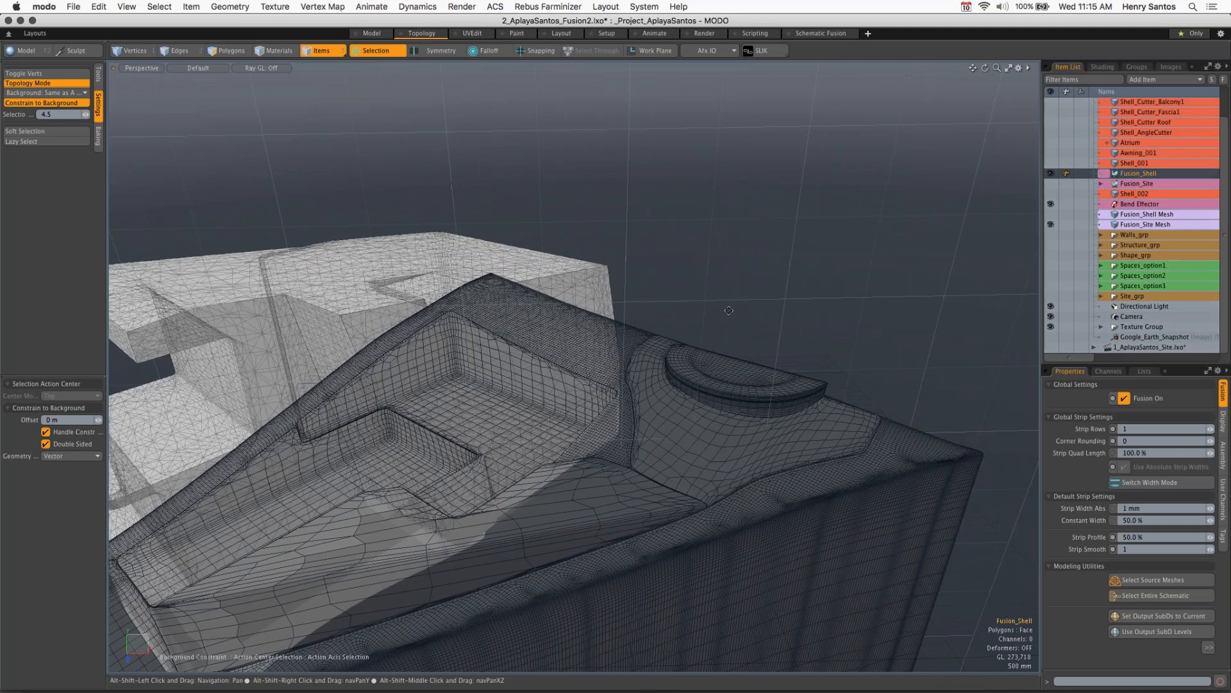
{"action": "left_click_drag", "start_coordinate": [729, 310], "coordinate": [648, 312], "text": "alt"}
Step: Turn off Make Inactive Same as Active in the 3D viewport's inactive mesh settings
{"action": "left_click", "coordinate": [1019, 67]}
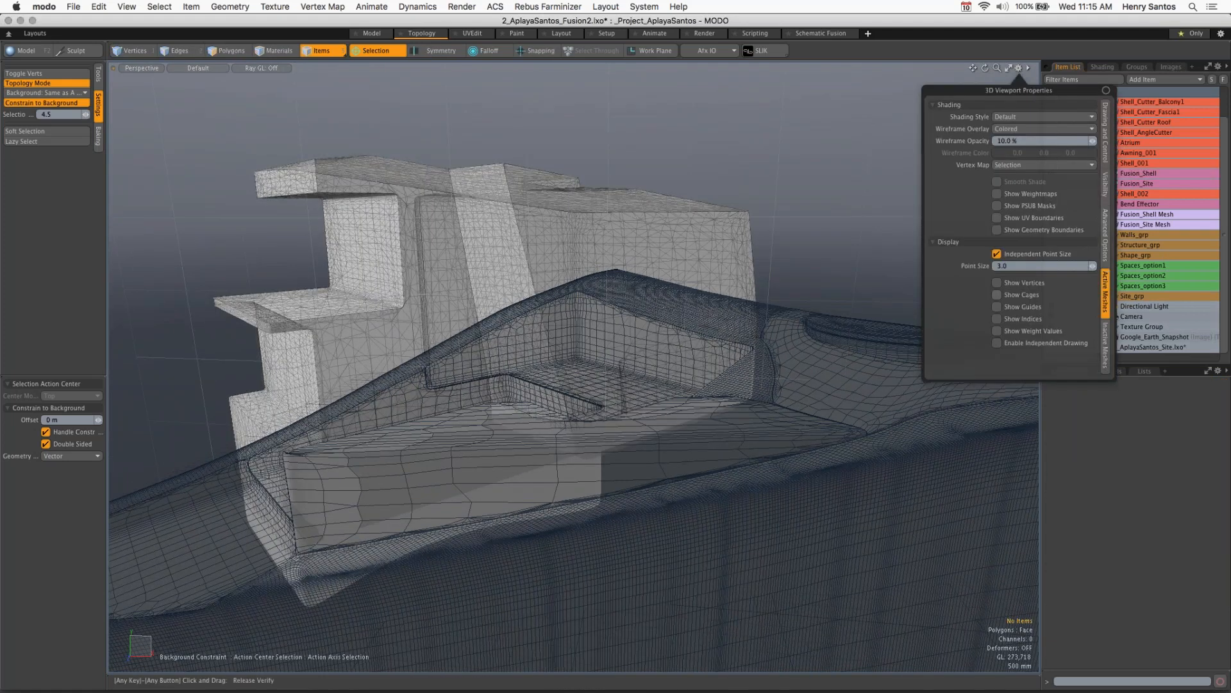
{"action": "left_click", "coordinate": [1106, 345]}
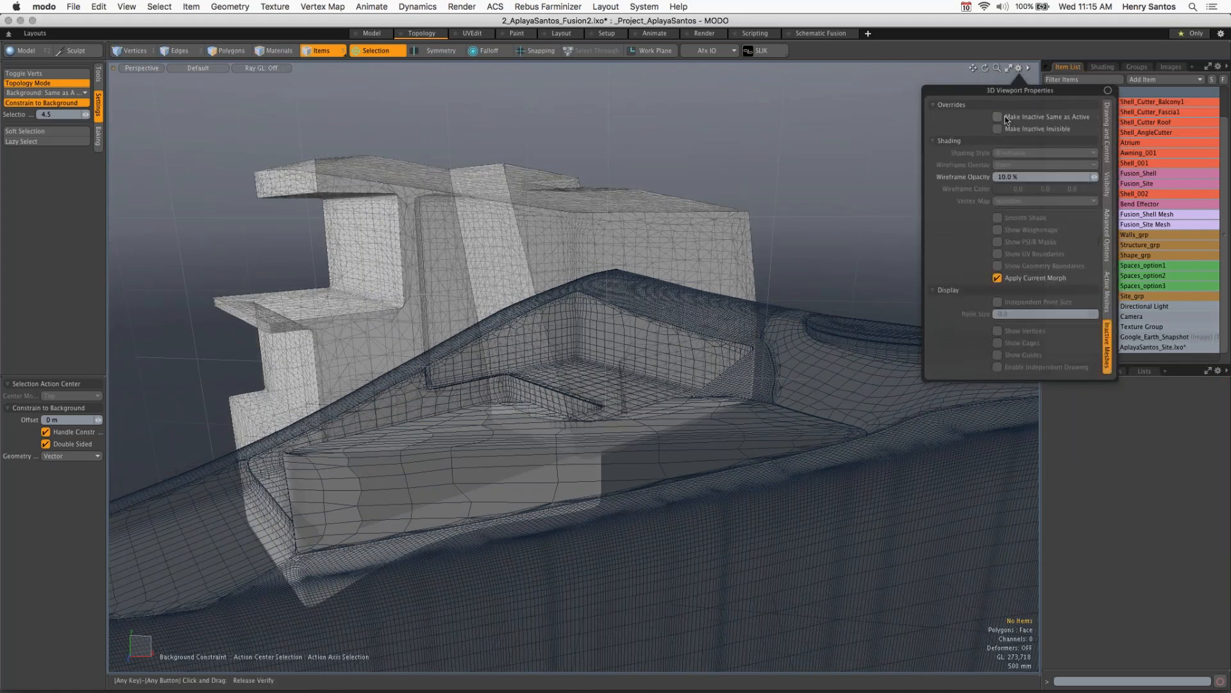
{"action": "left_click", "coordinate": [1005, 117]}
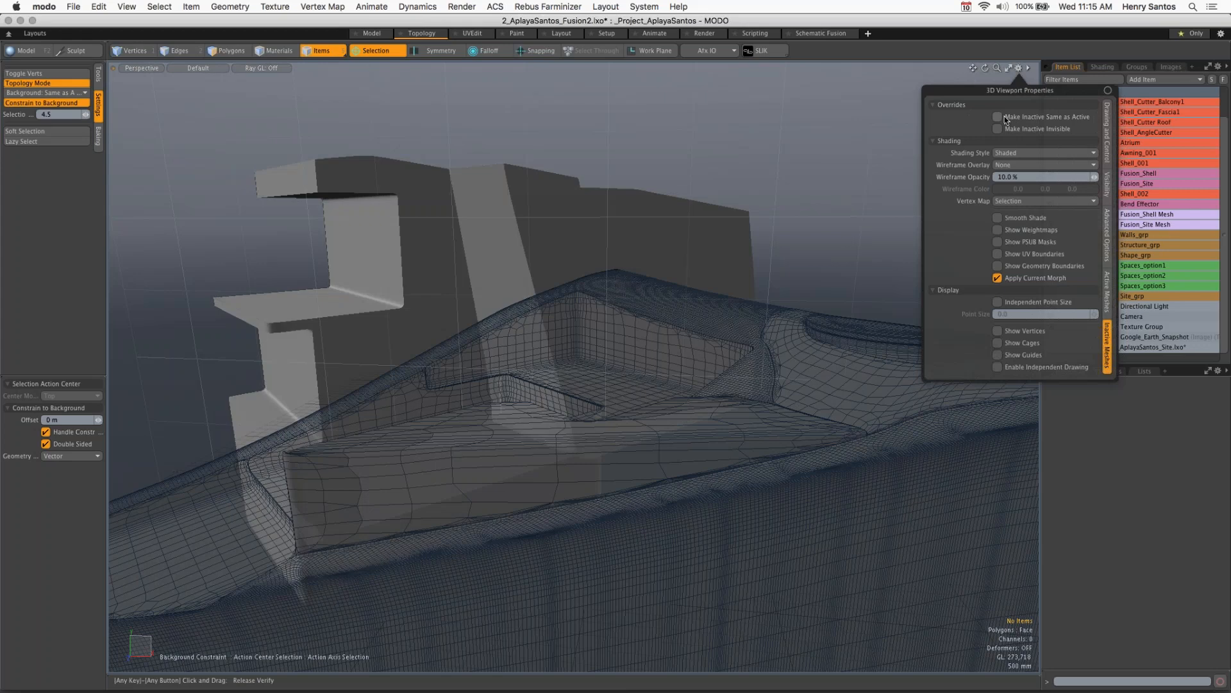
{"action": "left_click", "coordinate": [857, 218]}
Step: Reselect Fusion_Shell and hide the Fusion_Site Mesh to isolate the building shell
{"action": "left_click", "coordinate": [1139, 176]}
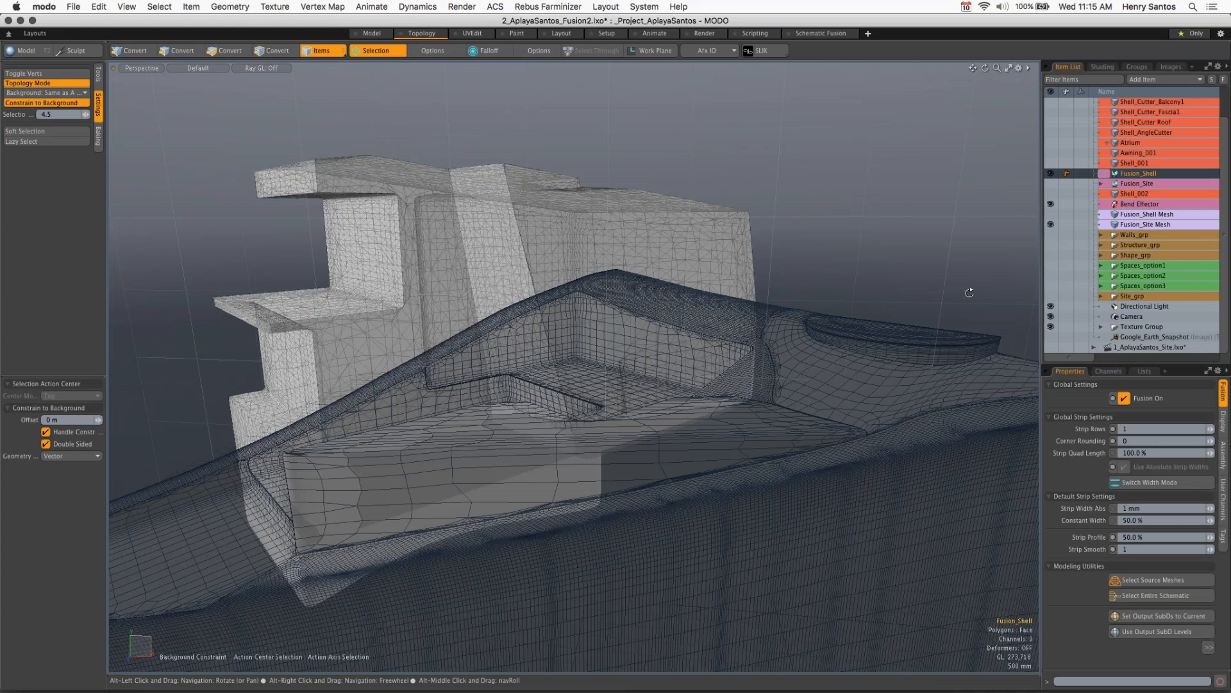
{"action": "left_click_drag", "start_coordinate": [959, 269], "coordinate": [839, 287], "text": "alt"}
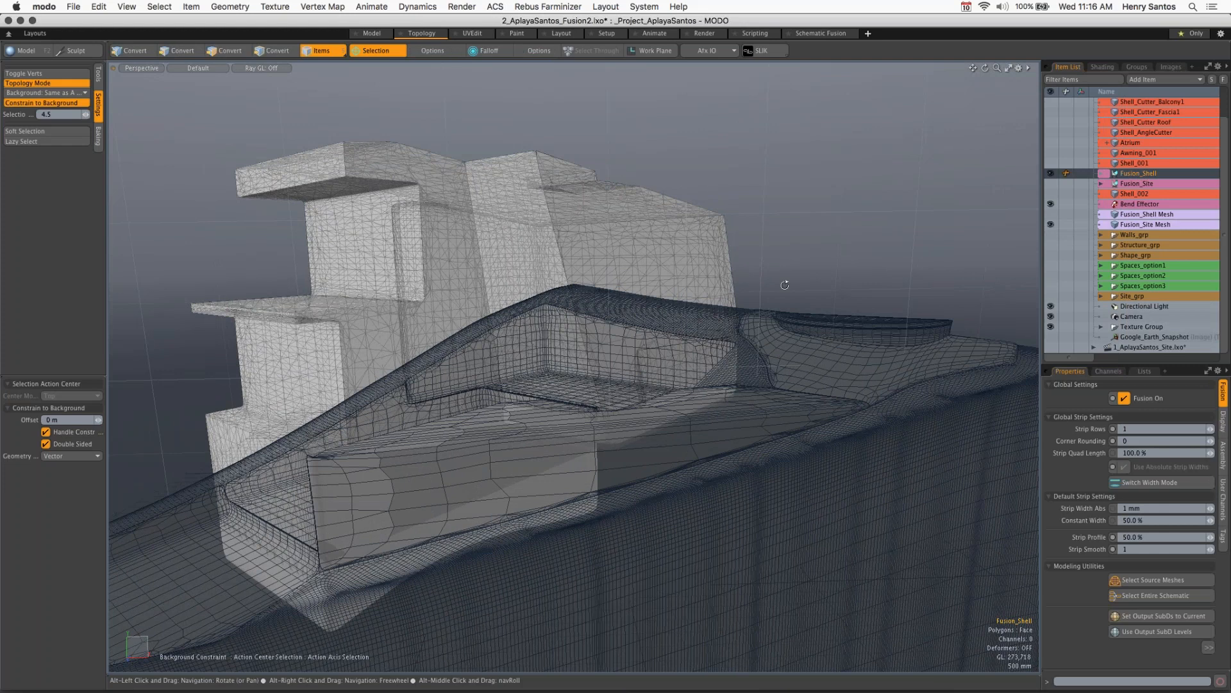
{"action": "left_click_drag", "start_coordinate": [785, 284], "coordinate": [744, 324], "text": "alt"}
{"action": "left_click", "coordinate": [1050, 224]}
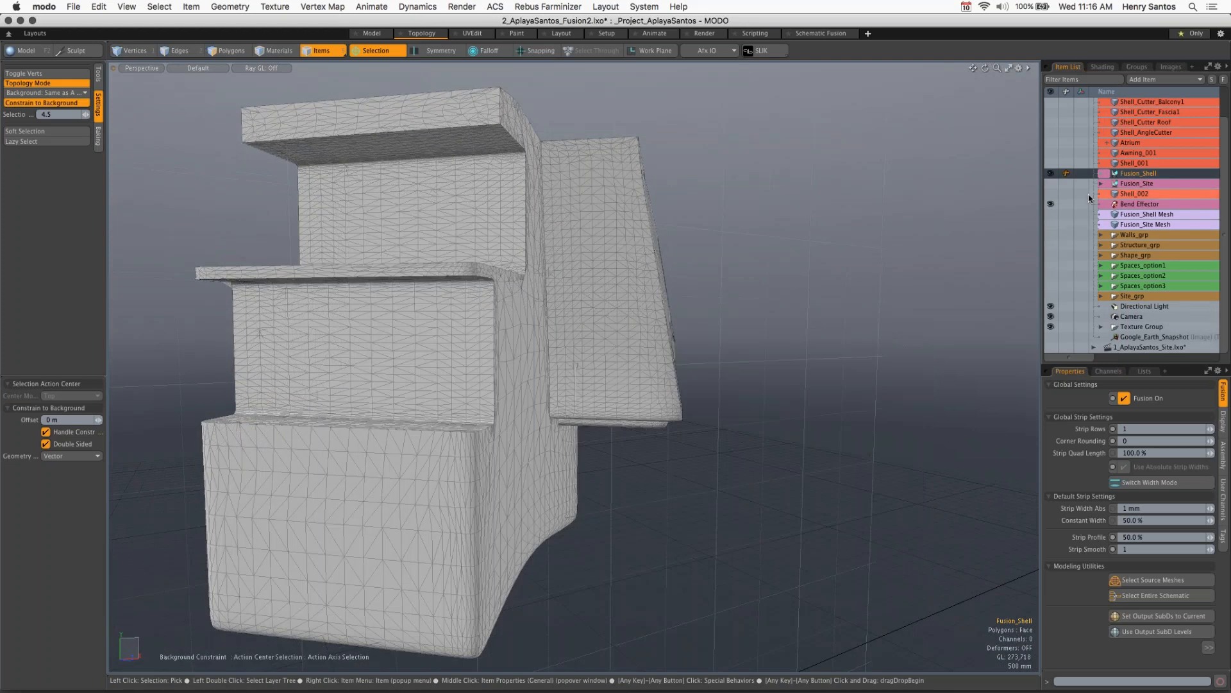
Step: Examine the isolated Fusion_Shell from the front, side and above, including its balconies, angled cut and roof opening
{"action": "left_click_drag", "start_coordinate": [777, 388], "coordinate": [628, 274], "text": "alt"}
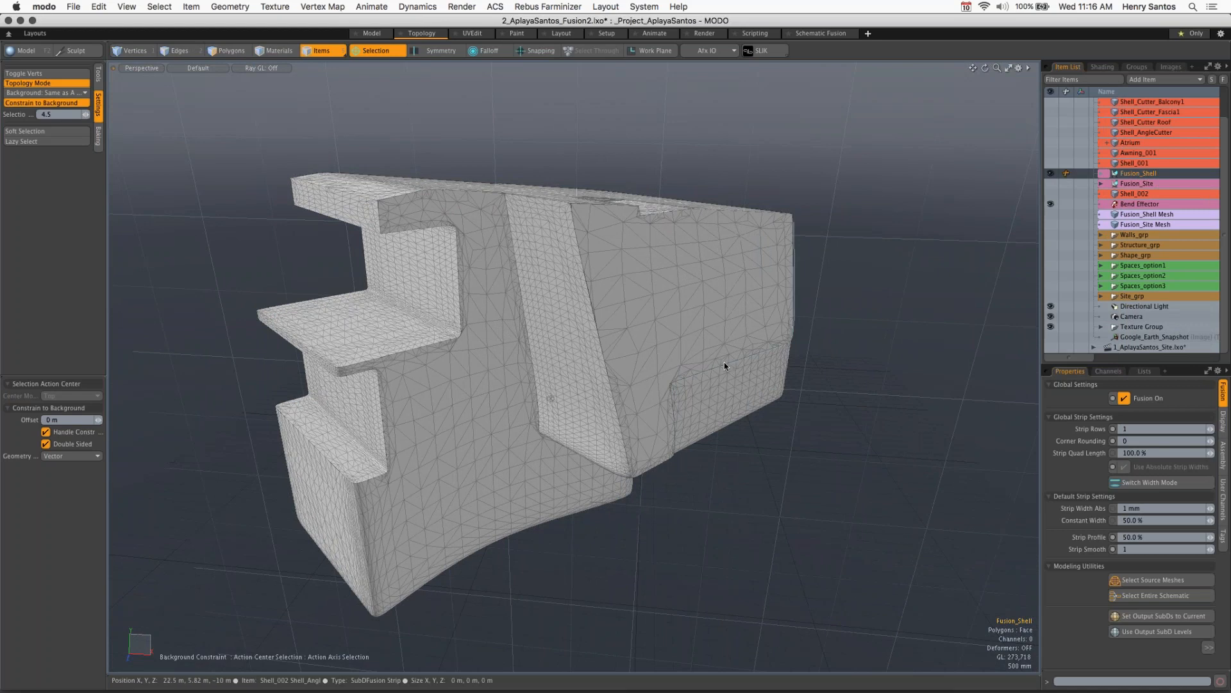
{"action": "key", "text": "alt"}
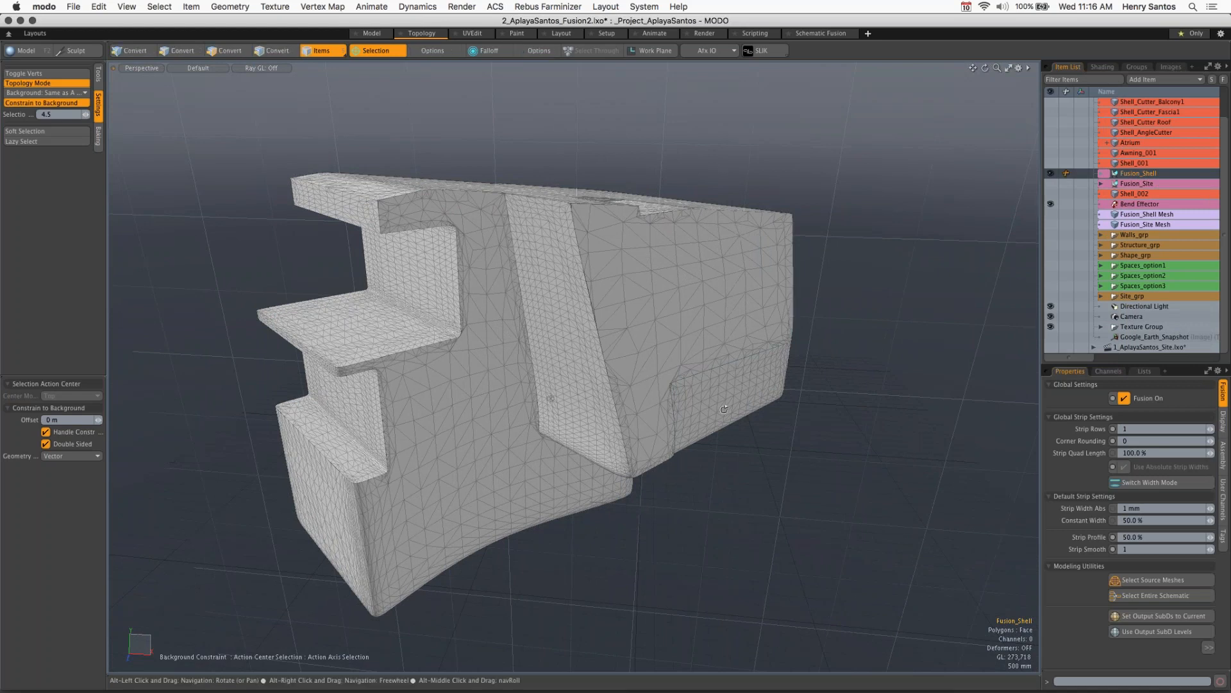
{"action": "left_click_drag", "start_coordinate": [723, 409], "coordinate": [680, 411], "text": "alt"}
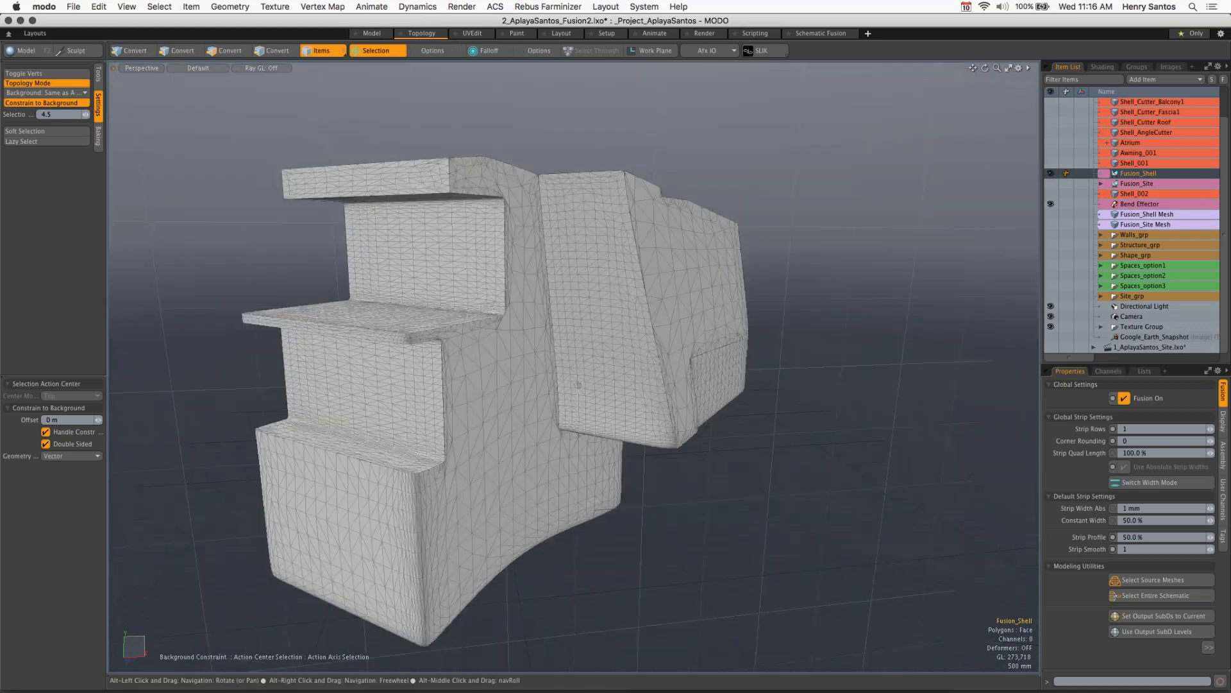
{"action": "left_click_drag", "start_coordinate": [578, 385], "coordinate": [828, 402], "text": "alt"}
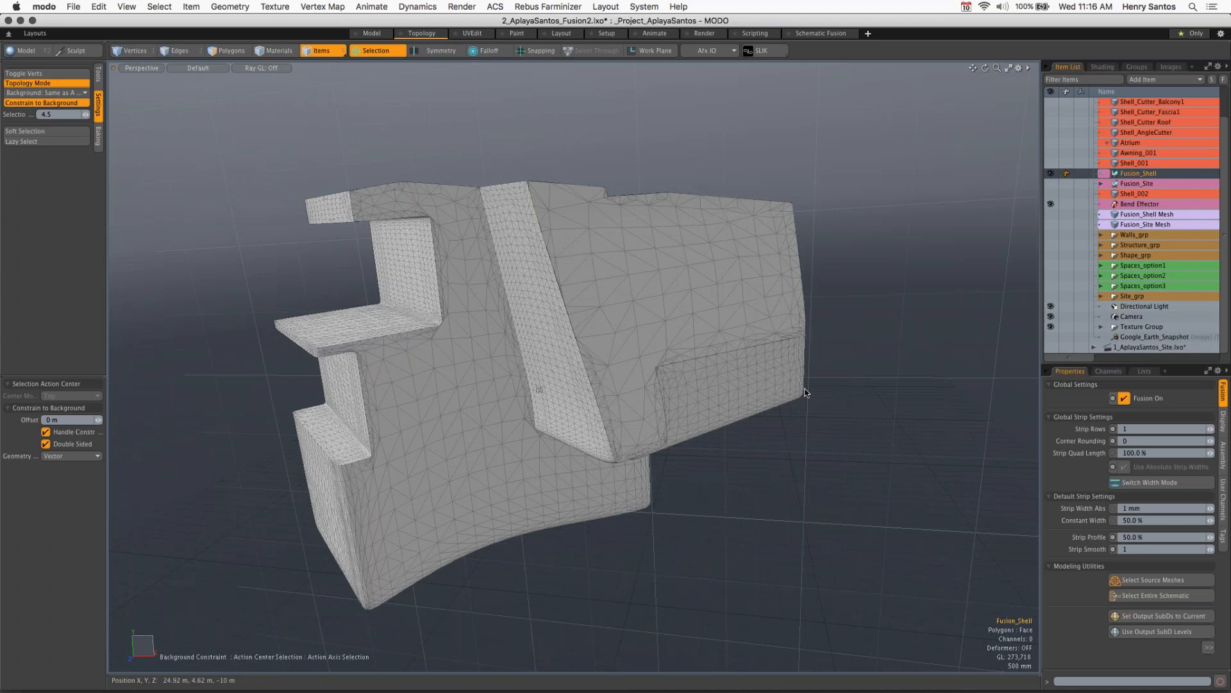
{"action": "key", "text": "alt"}
{"action": "left_click_drag", "start_coordinate": [887, 354], "coordinate": [757, 332], "text": "alt"}
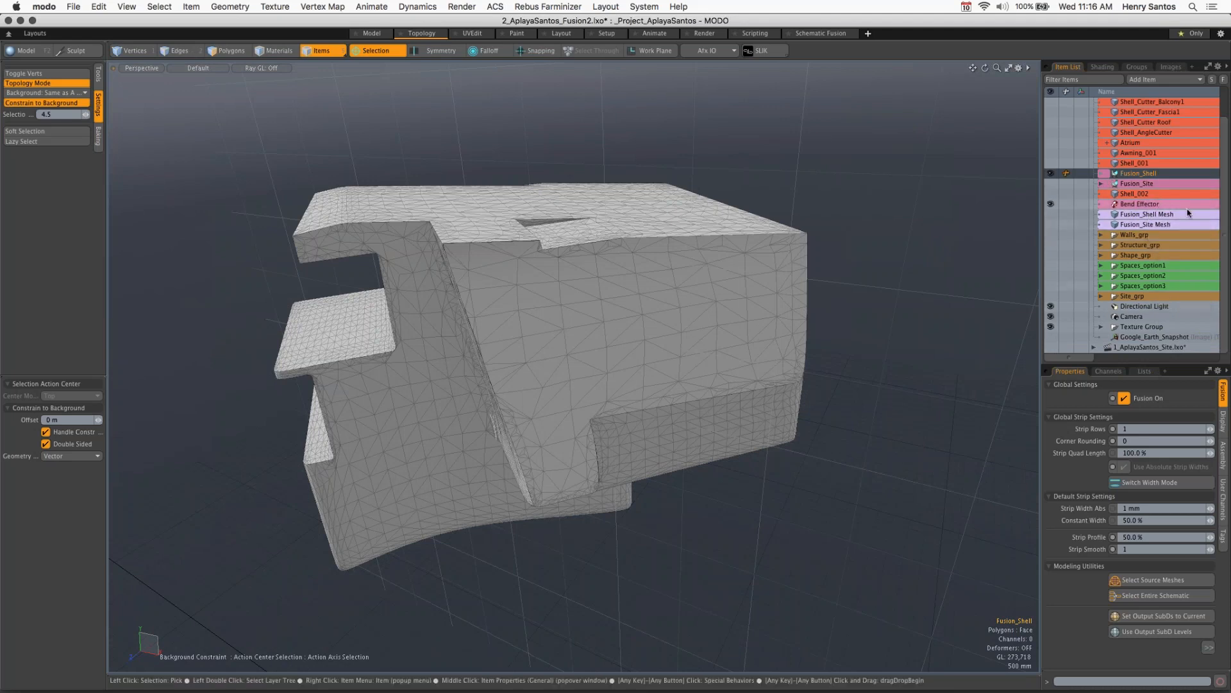
Step: Expand the Atrium item and select its Bend influence to inspect the deformer settings
{"action": "scroll", "coordinate": [1227, 174], "scroll_direction": "up", "scroll_amount": 2}
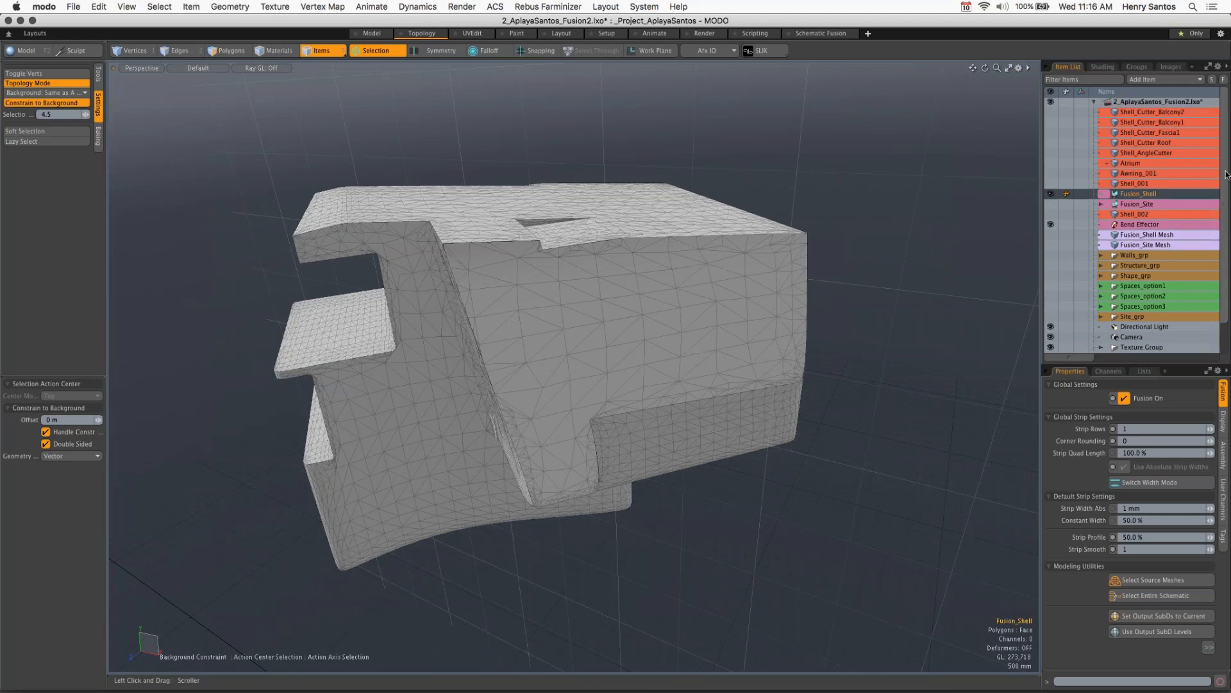
{"action": "scroll", "coordinate": [1212, 238], "scroll_direction": "down", "scroll_amount": 2}
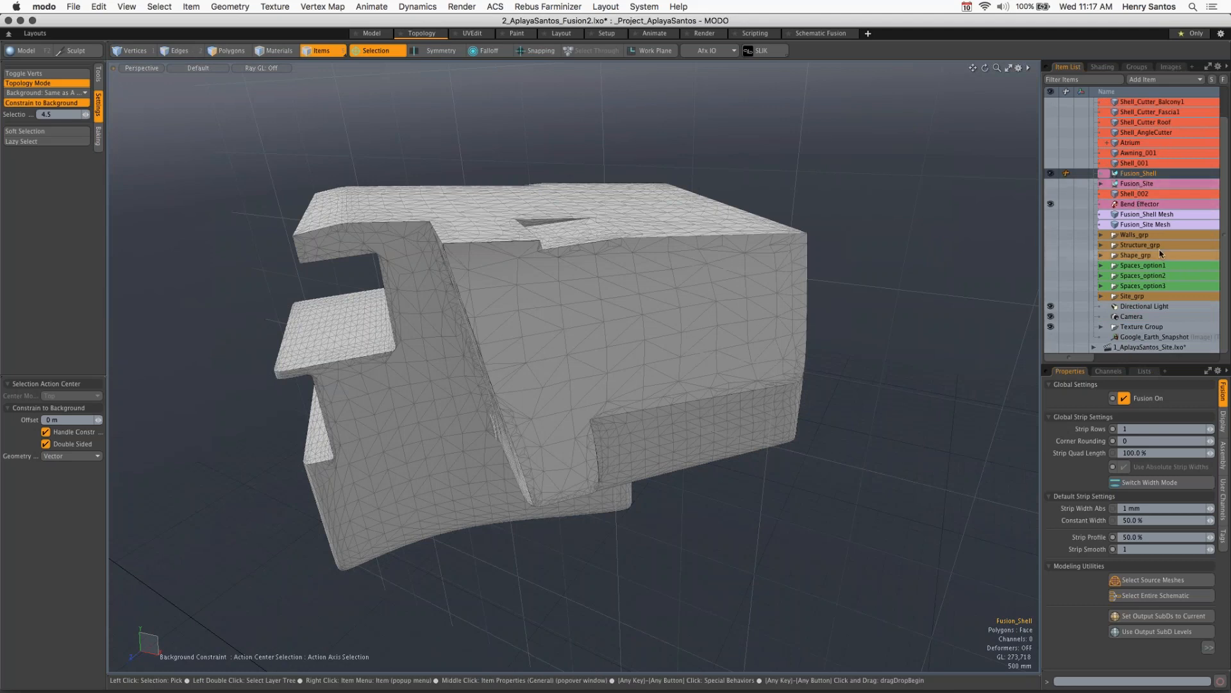
{"action": "left_click", "coordinate": [1131, 143]}
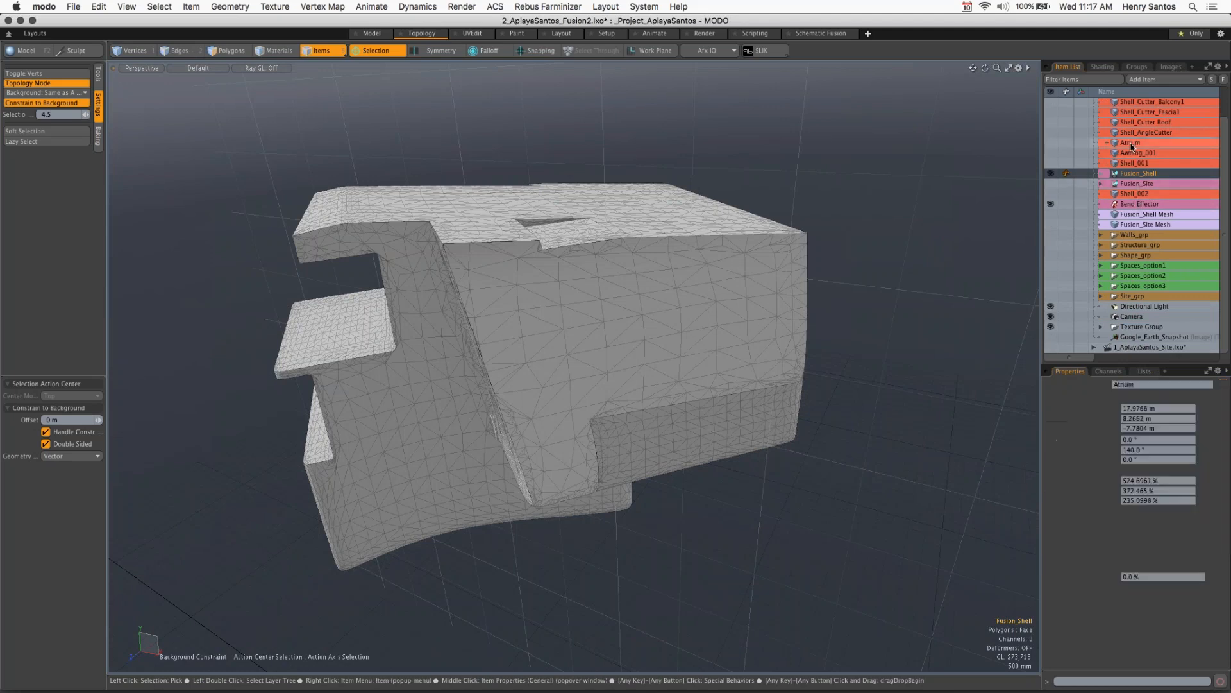
{"action": "left_click", "coordinate": [1106, 146]}
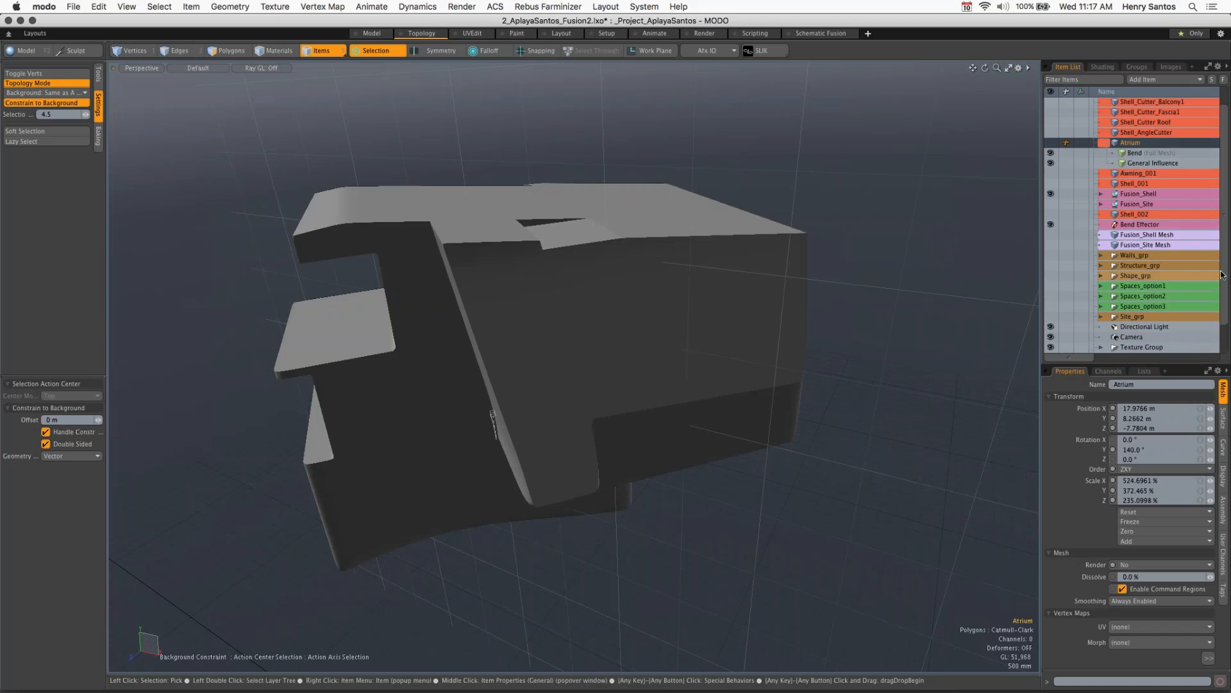
{"action": "left_click", "coordinate": [1135, 154]}
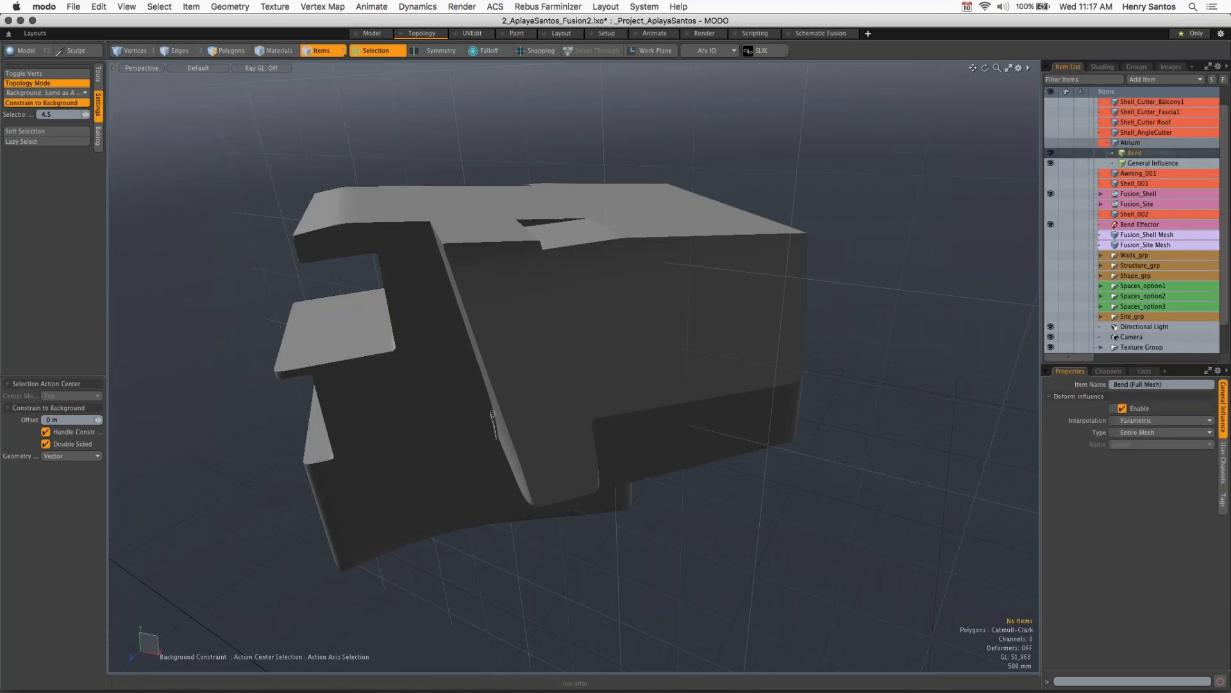
{"action": "left_click_drag", "start_coordinate": [1226, 273], "coordinate": [1227, 304]}
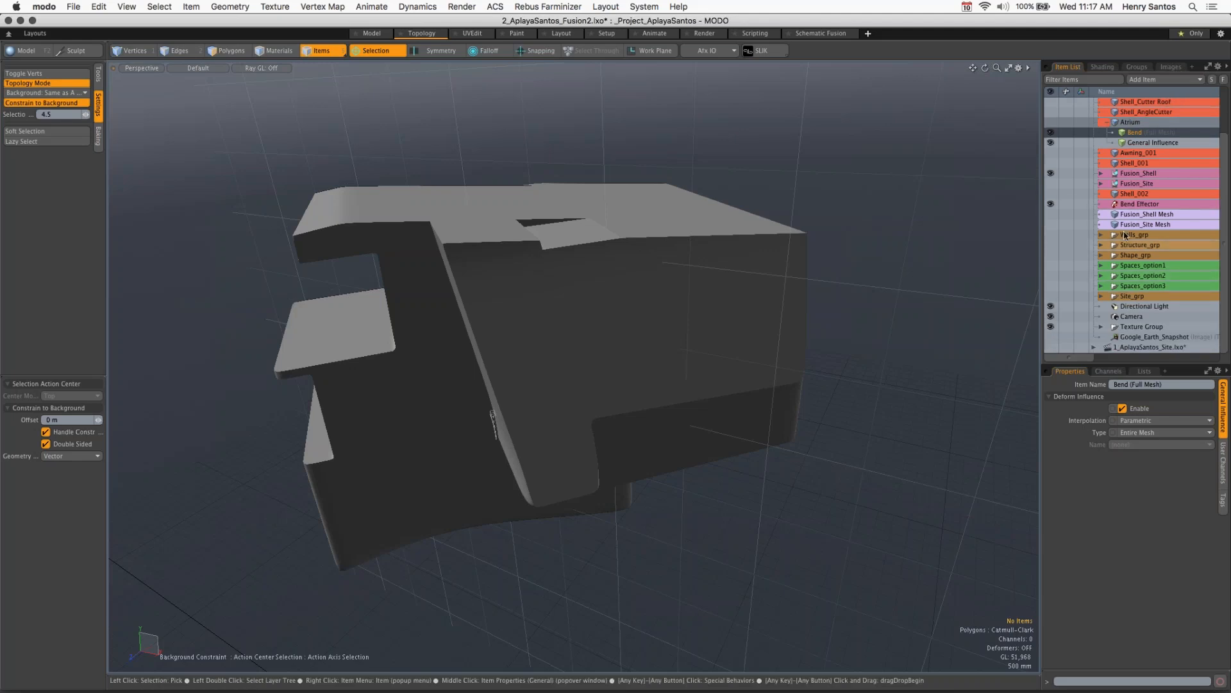
Step: Select the Bend Effector and set its bend angle to 1.4°, examining the angled atrium cut in the shell
{"action": "left_click", "coordinate": [1140, 205]}
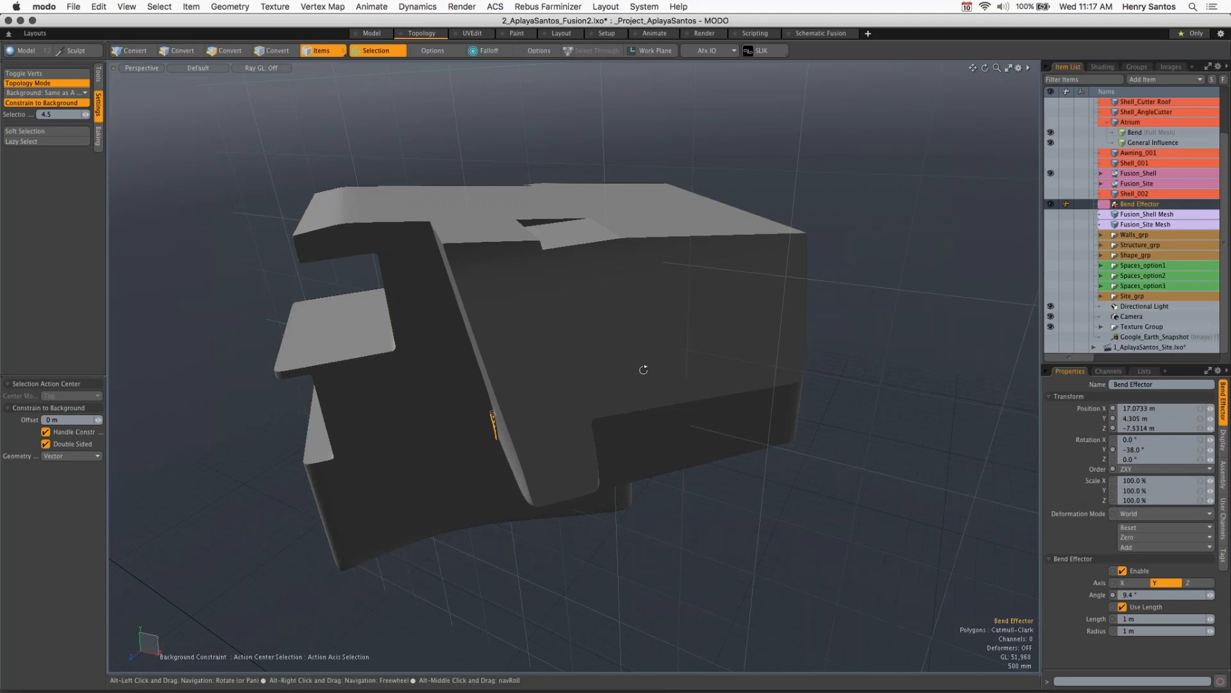
{"action": "left_click_drag", "start_coordinate": [664, 365], "coordinate": [695, 340], "text": "alt"}
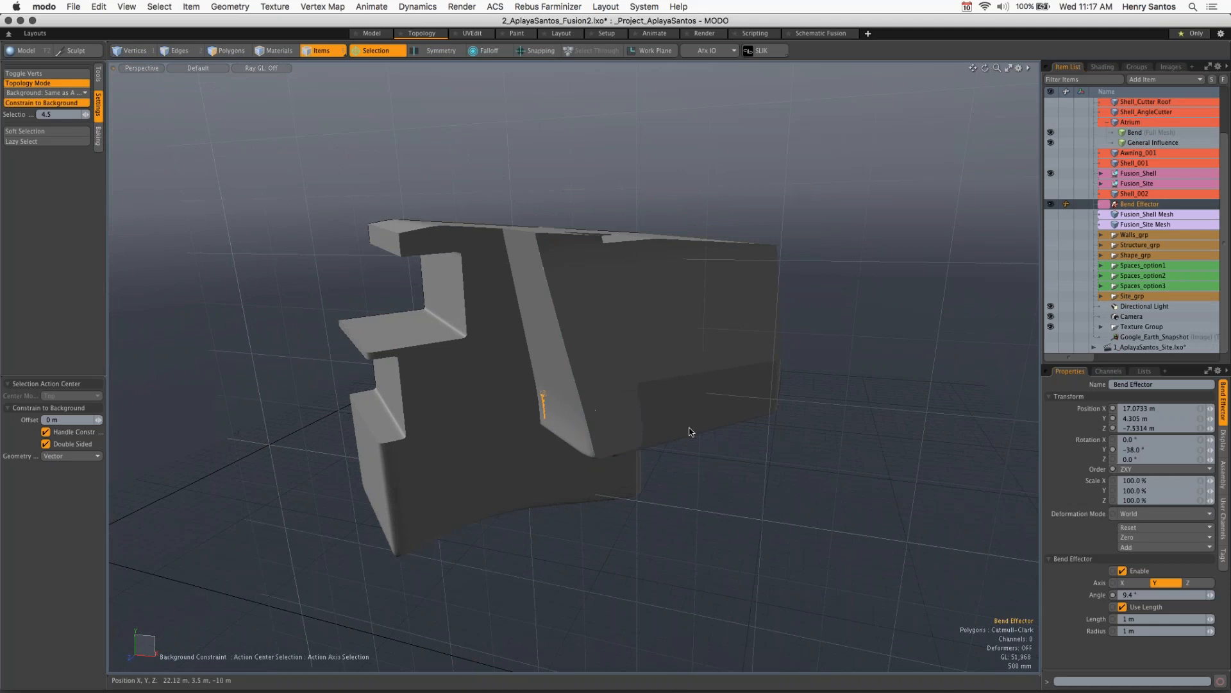
{"action": "key", "text": "alt"}
{"action": "left_click_drag", "start_coordinate": [797, 485], "coordinate": [803, 472], "text": "alt"}
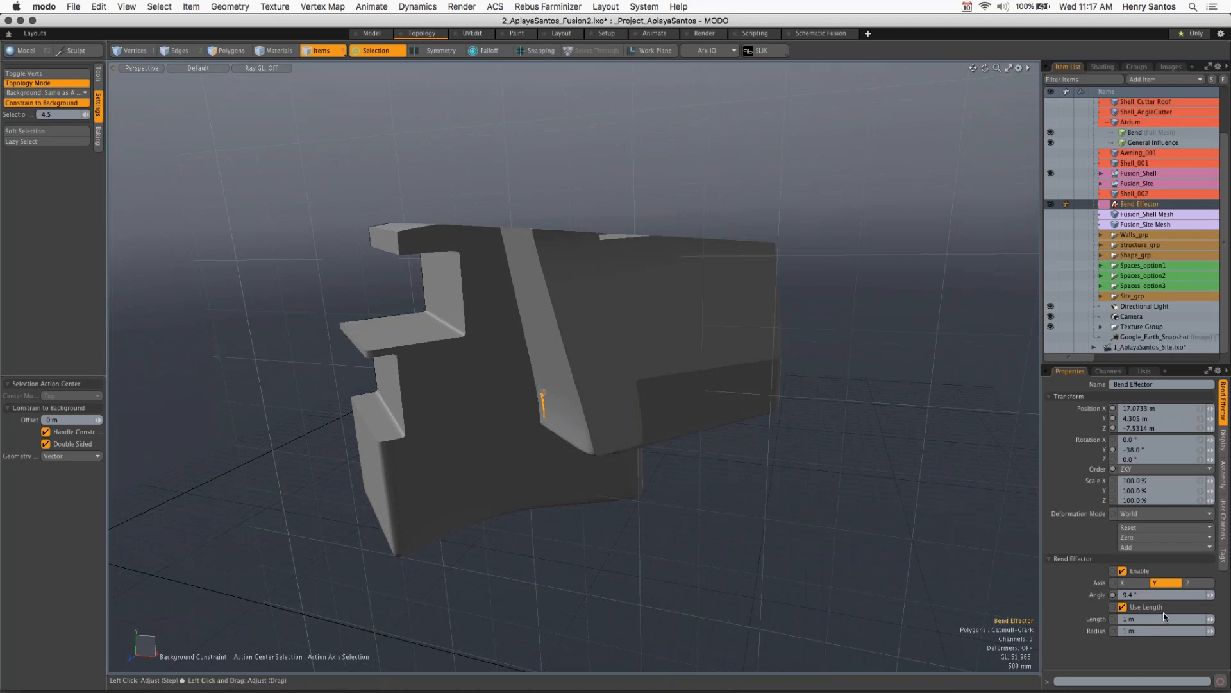
{"action": "left_click", "coordinate": [1211, 598]}
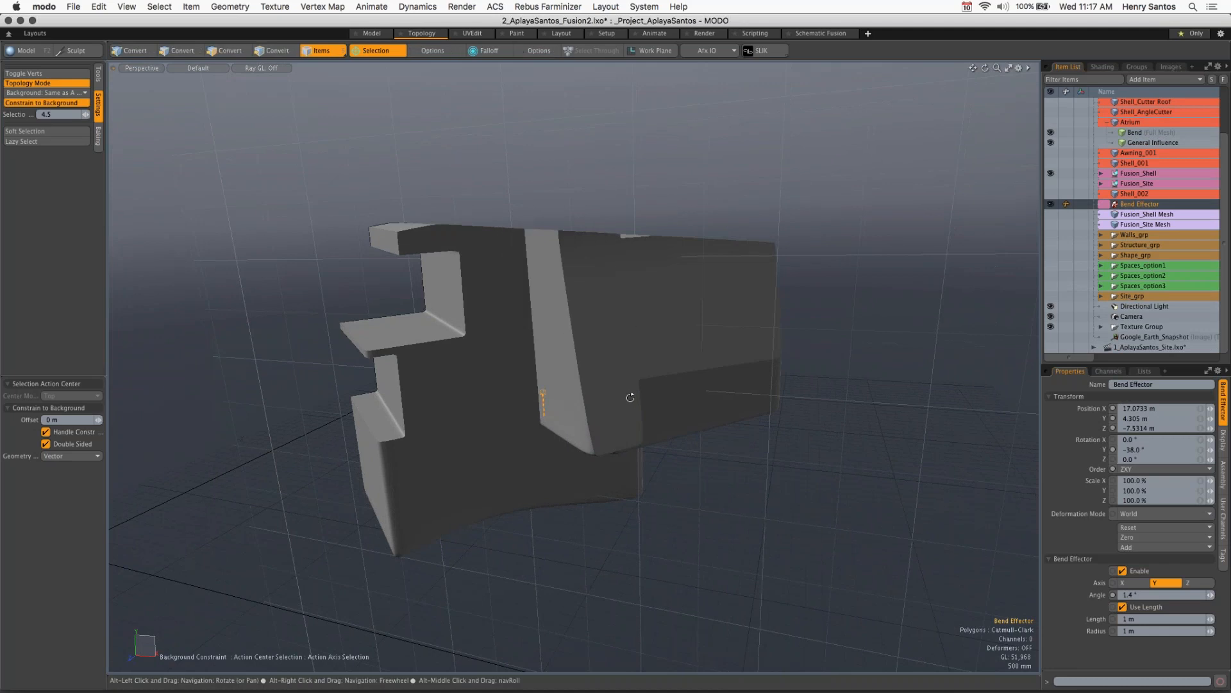
{"action": "left_click_drag", "start_coordinate": [615, 408], "coordinate": [621, 351], "text": "alt"}
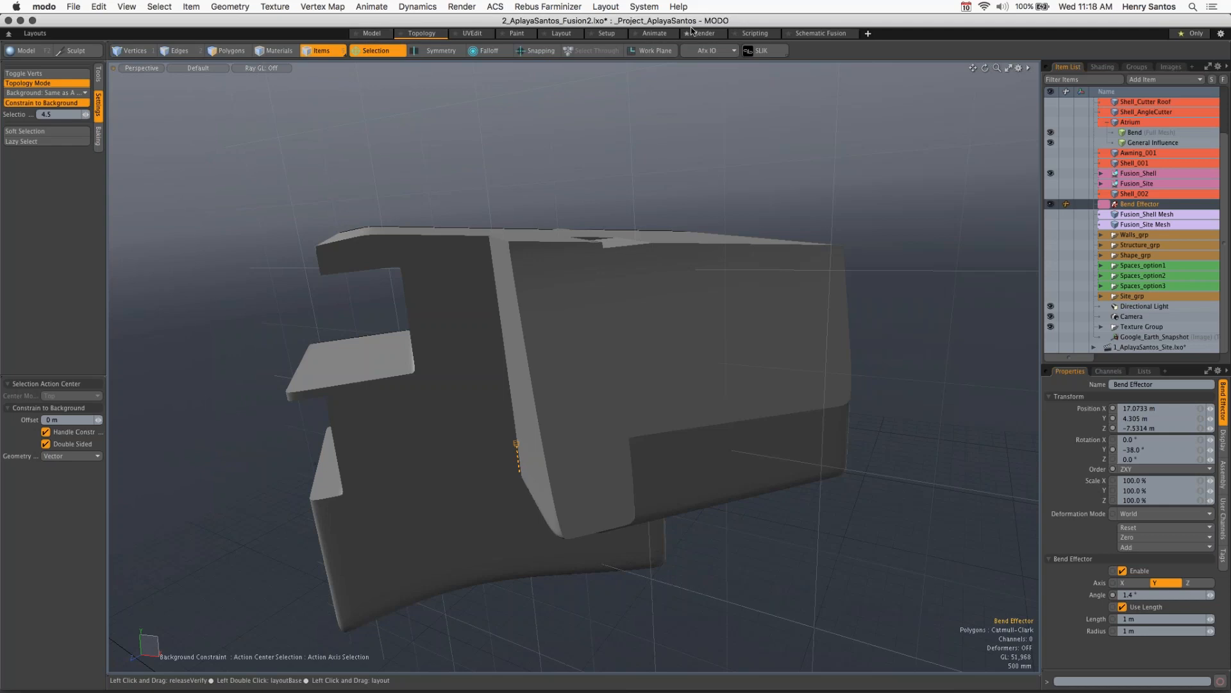
Step: Switch to the Model layout and show the Fusion_Site Mesh together with the shell
{"action": "left_click", "coordinate": [373, 34]}
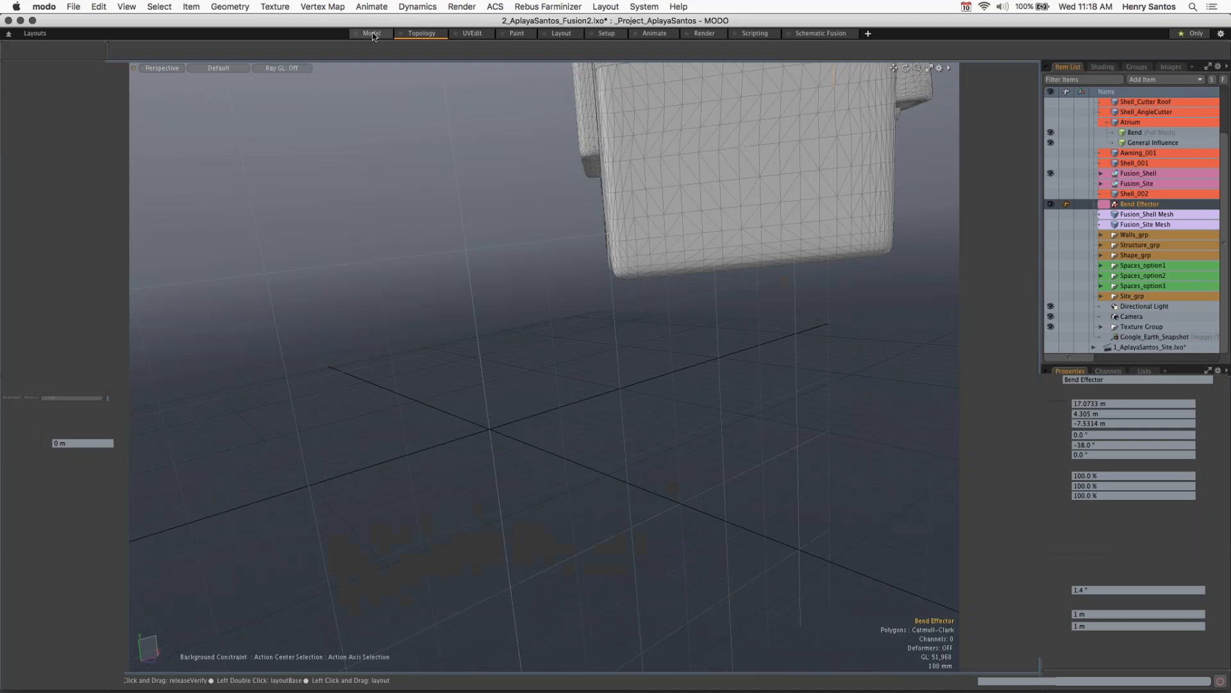
{"action": "left_click_drag", "start_coordinate": [809, 266], "coordinate": [657, 394], "text": "alt+shift"}
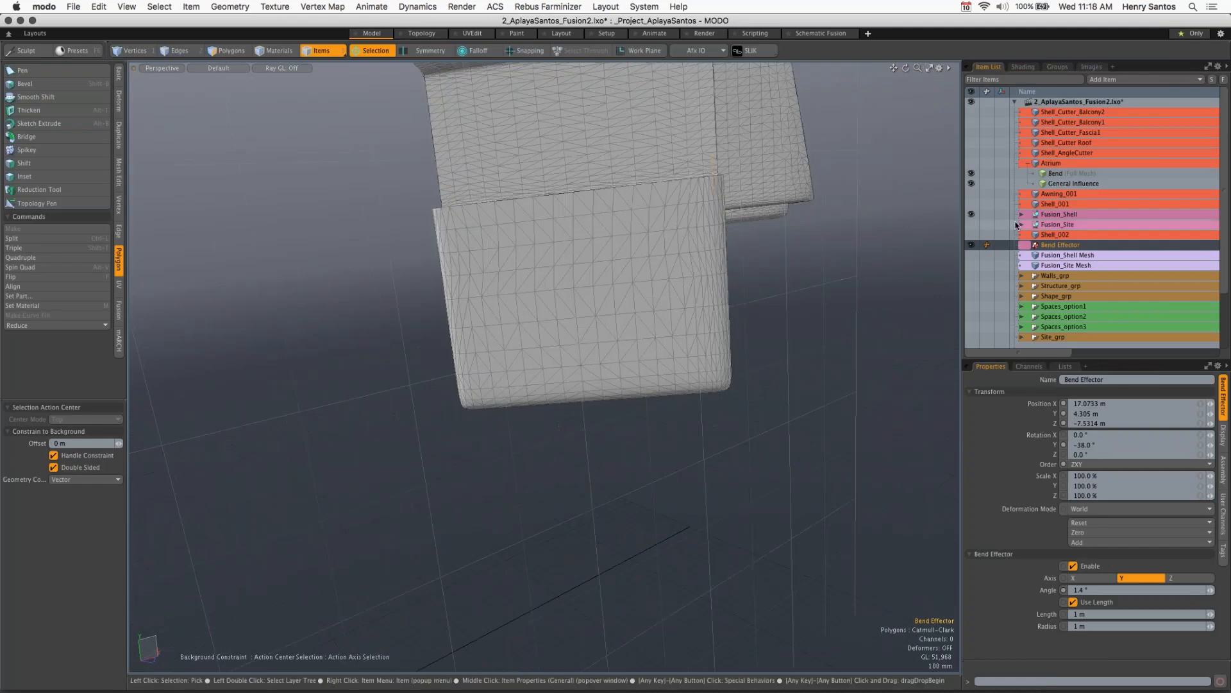
{"action": "left_click", "coordinate": [971, 266]}
Step: Set the Bend Effector's angle to 4.9° with the shell's atrium wall and the surrounding site in view
{"action": "left_click_drag", "start_coordinate": [753, 319], "coordinate": [552, 487], "text": "alt"}
{"action": "left_click_drag", "start_coordinate": [763, 218], "coordinate": [640, 371], "text": "alt"}
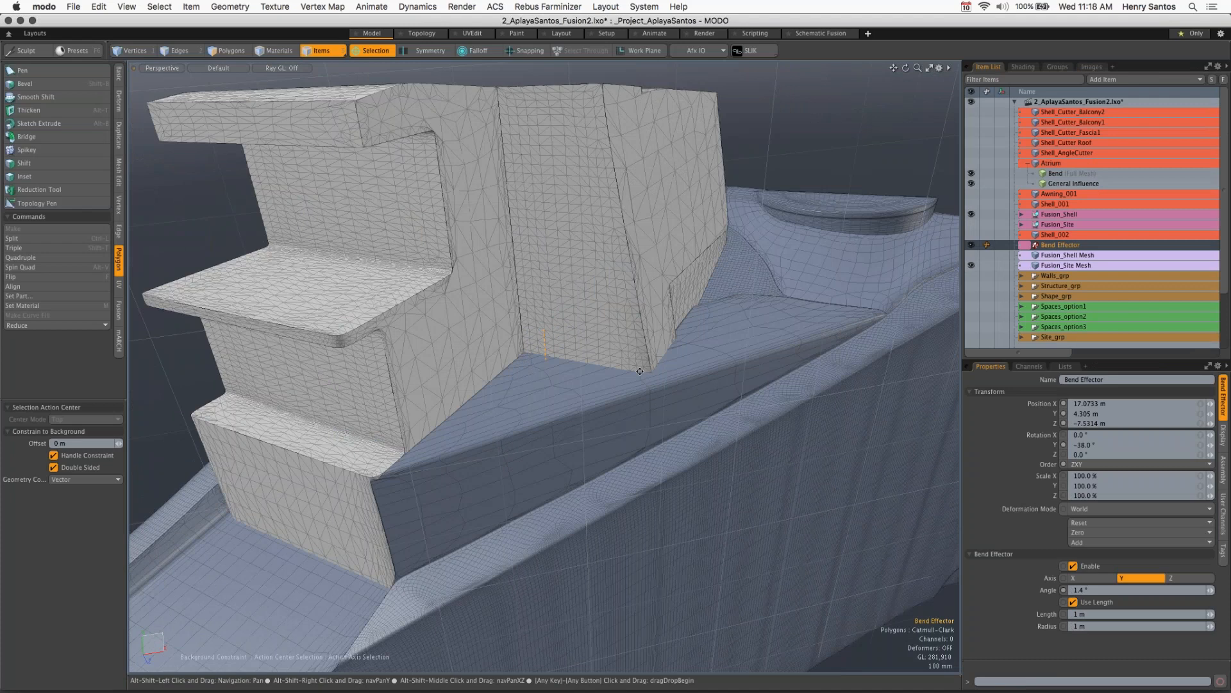
{"action": "left_click_drag", "start_coordinate": [640, 371], "coordinate": [641, 385], "text": "alt"}
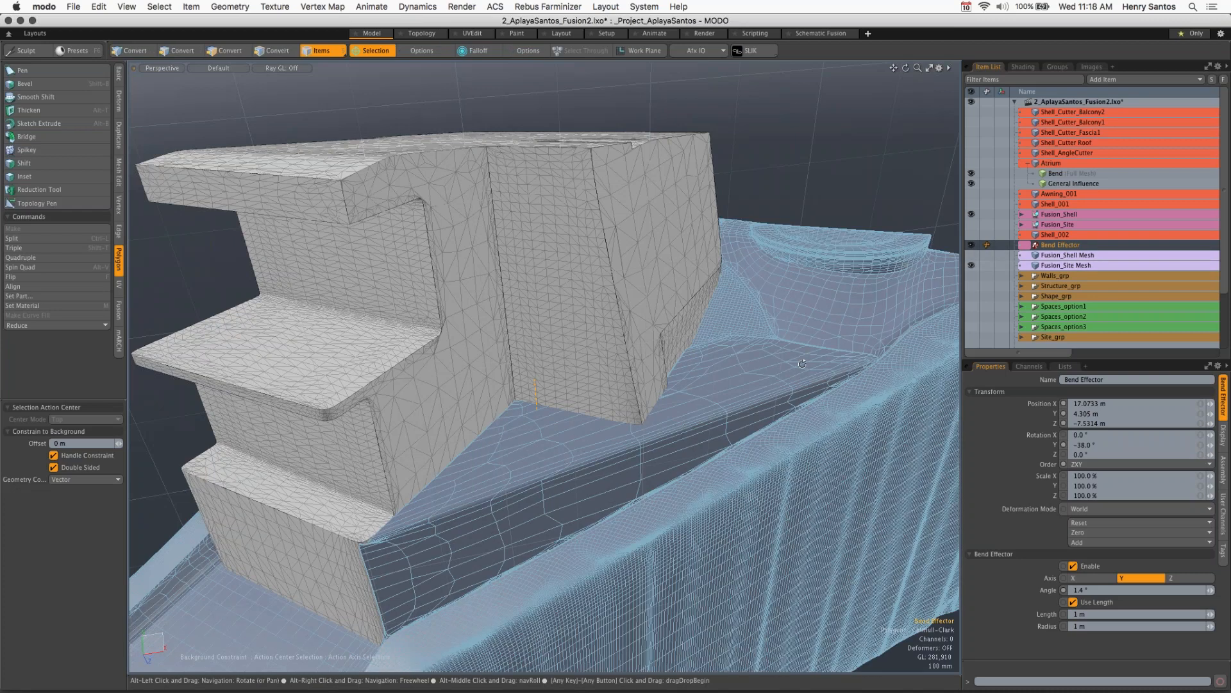
{"action": "left_click_drag", "start_coordinate": [801, 363], "coordinate": [675, 121], "text": "alt"}
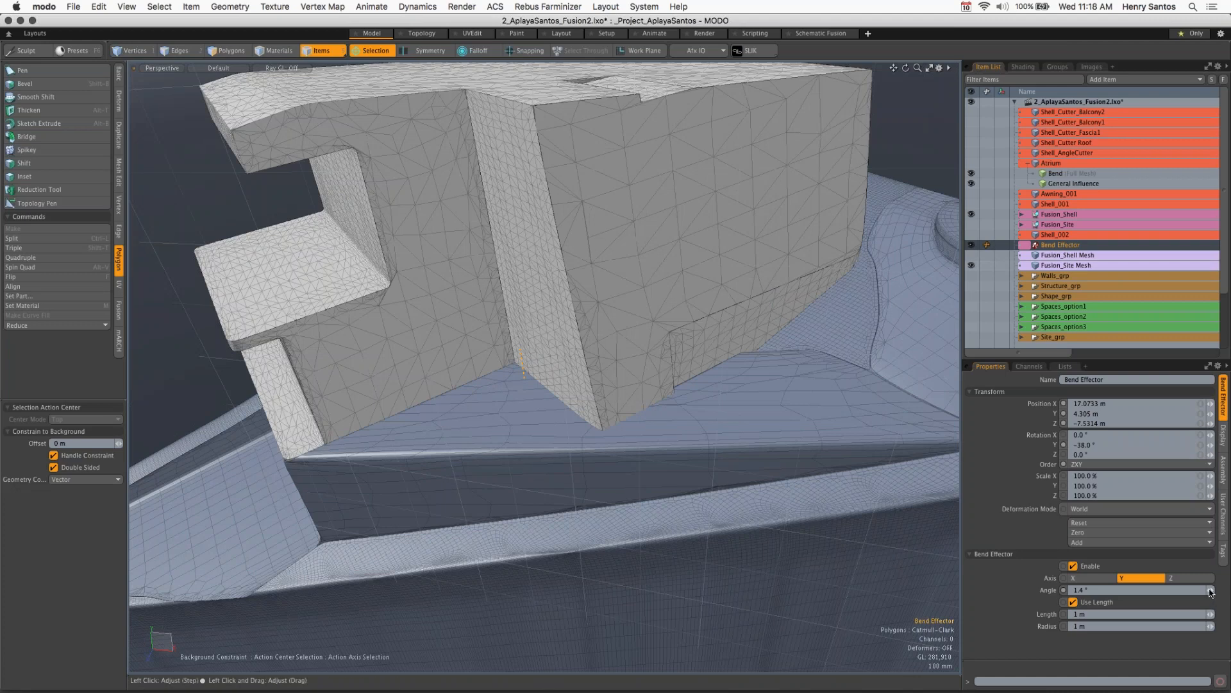
{"action": "left_click_drag", "start_coordinate": [1211, 592], "coordinate": [1216, 592]}
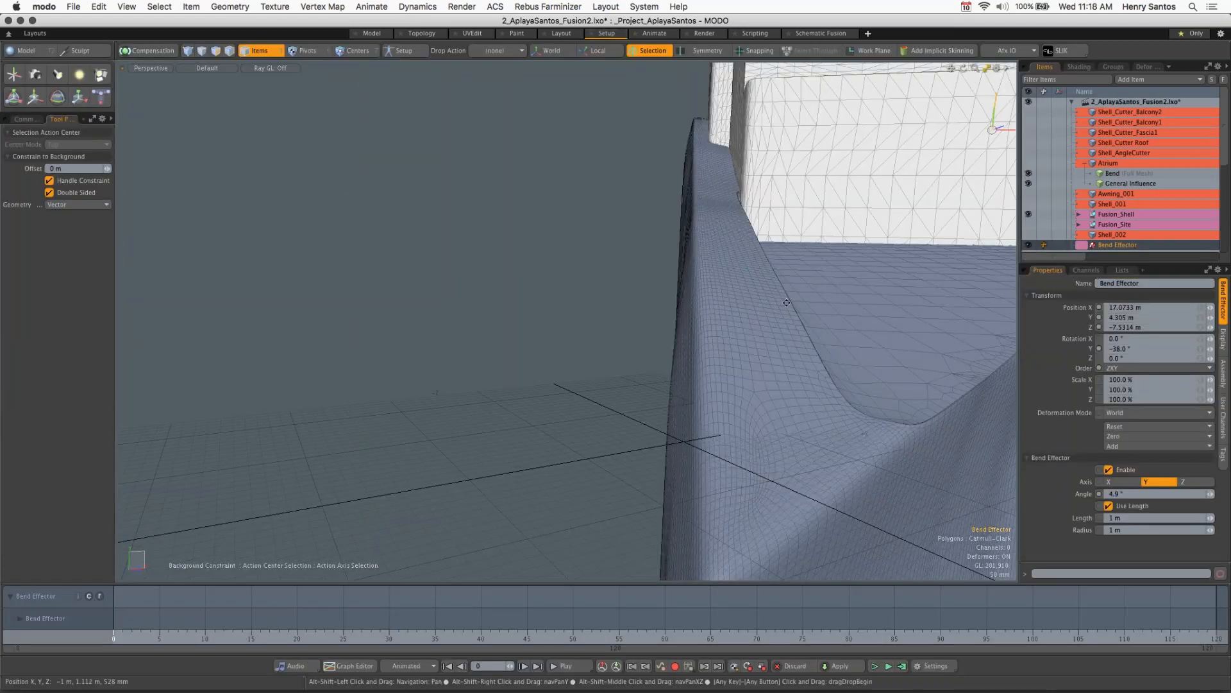
Step: Try a bend angle of -15° on the Bend Effector with the whole shell and site in view
{"action": "left_click_drag", "start_coordinate": [787, 303], "coordinate": [642, 327], "text": "alt+shift"}
{"action": "scroll", "coordinate": [244, 432], "scroll_direction": "down", "scroll_amount": 3}
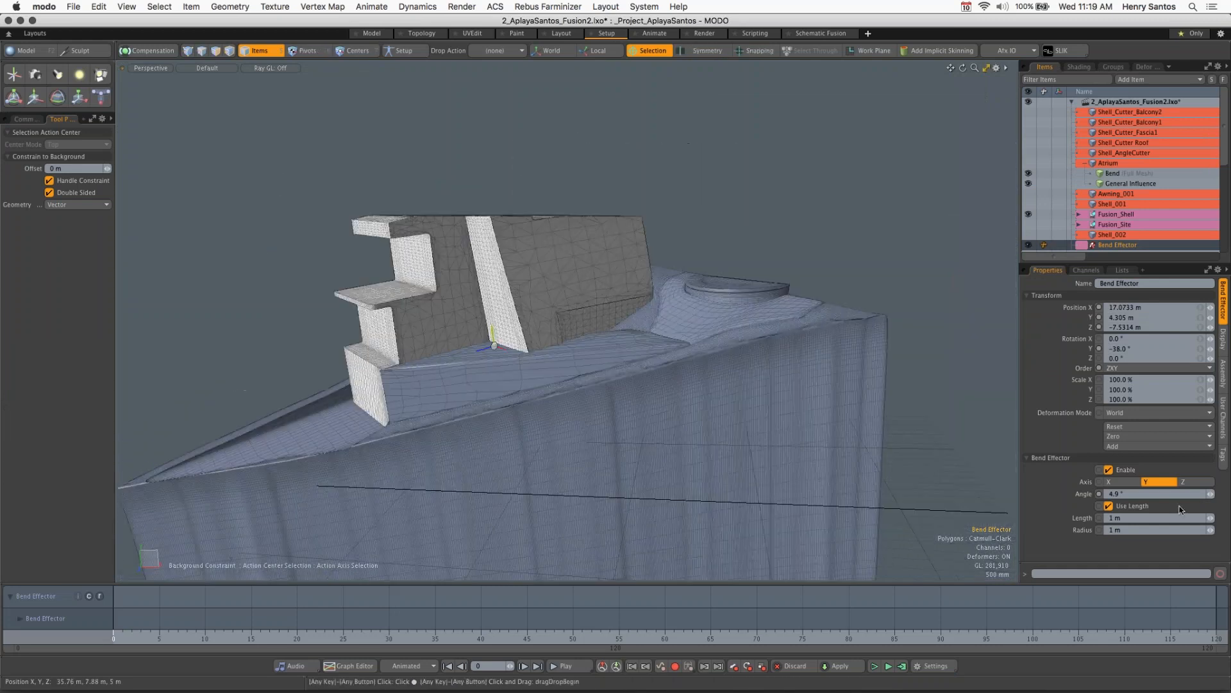
{"action": "left_click_drag", "start_coordinate": [1211, 496], "coordinate": [1193, 496]}
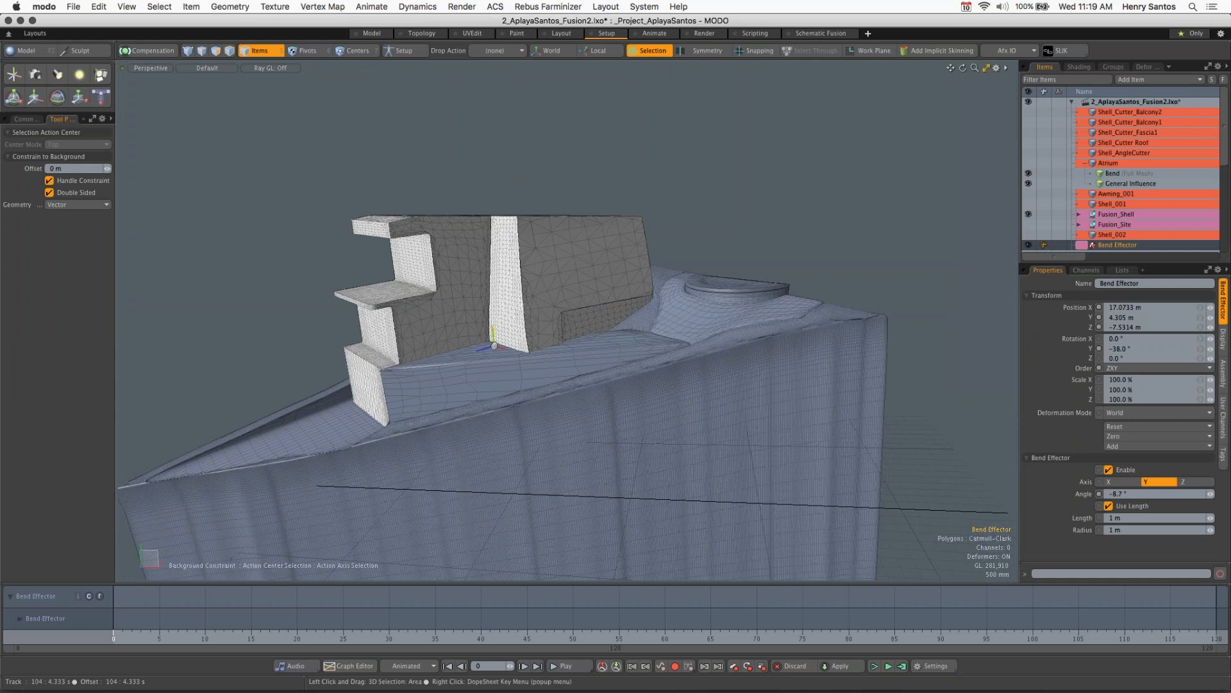
{"action": "left_click", "coordinate": [1120, 494]}
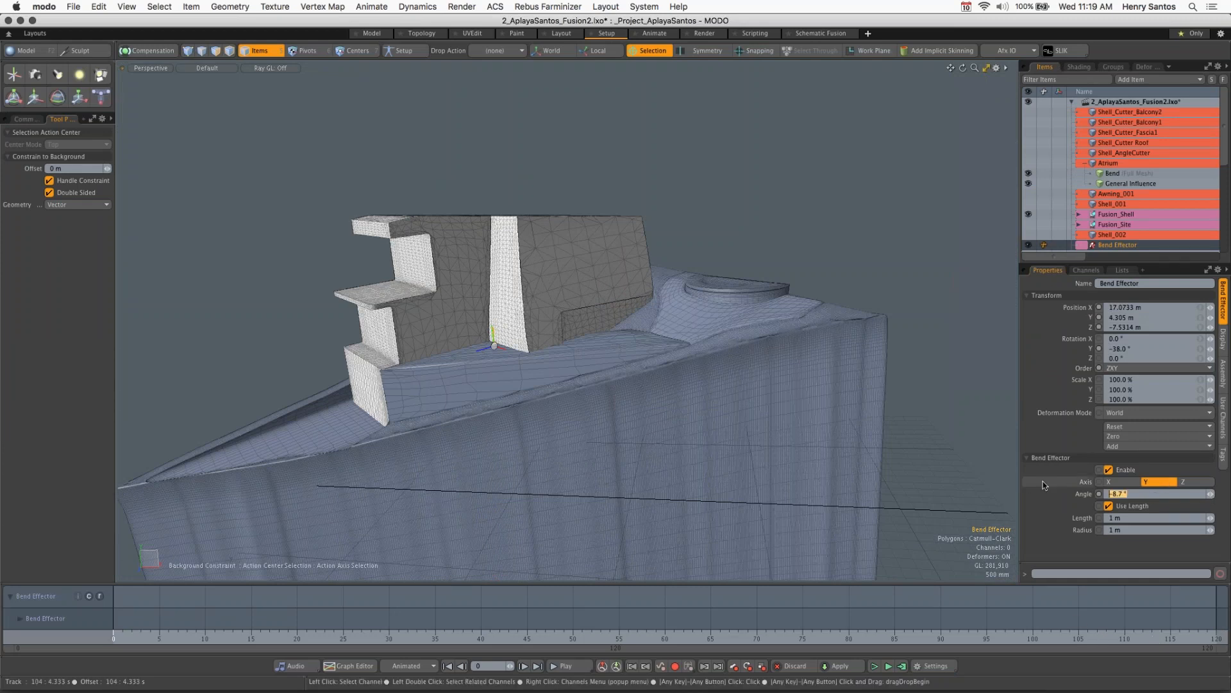
{"action": "type", "text": "-15"}
{"action": "key", "text": "Tab"}
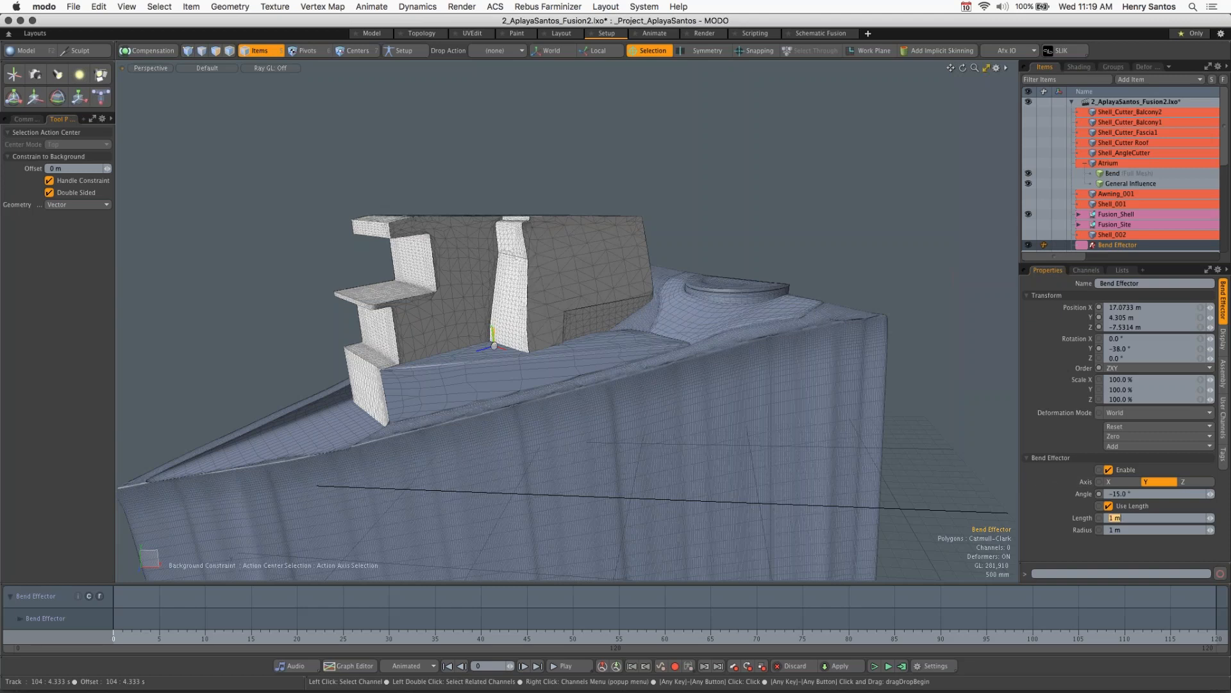
Step: Set the Bend Effector's bend angle to 10°, slanting the atrium cut through the shell
{"action": "left_click_drag", "start_coordinate": [535, 243], "coordinate": [553, 397], "text": "ctrl+alt"}
{"action": "left_click_drag", "start_coordinate": [1210, 493], "coordinate": [1207, 493]}
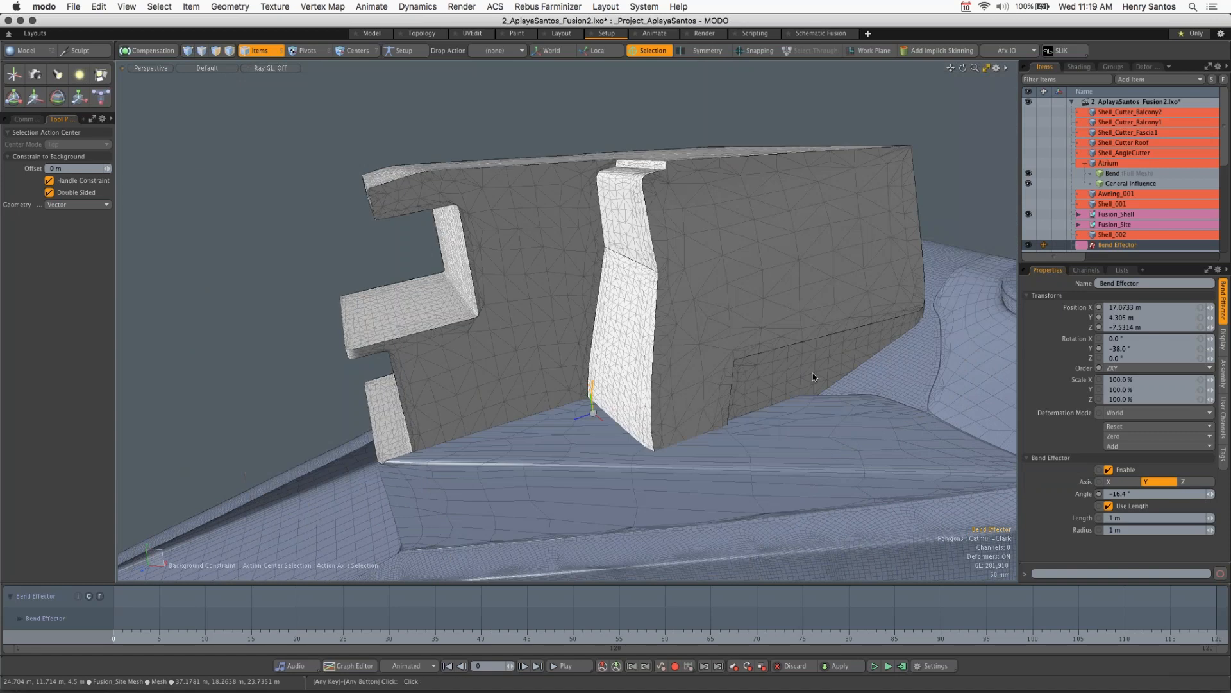
{"action": "left_click_drag", "start_coordinate": [647, 376], "coordinate": [469, 466], "text": "alt"}
{"action": "left_click_drag", "start_coordinate": [801, 269], "coordinate": [897, 249], "text": "alt+shift"}
{"action": "left_click", "coordinate": [1129, 494]}
{"action": "type", "text": "10"}
{"action": "key", "text": "Tab"}
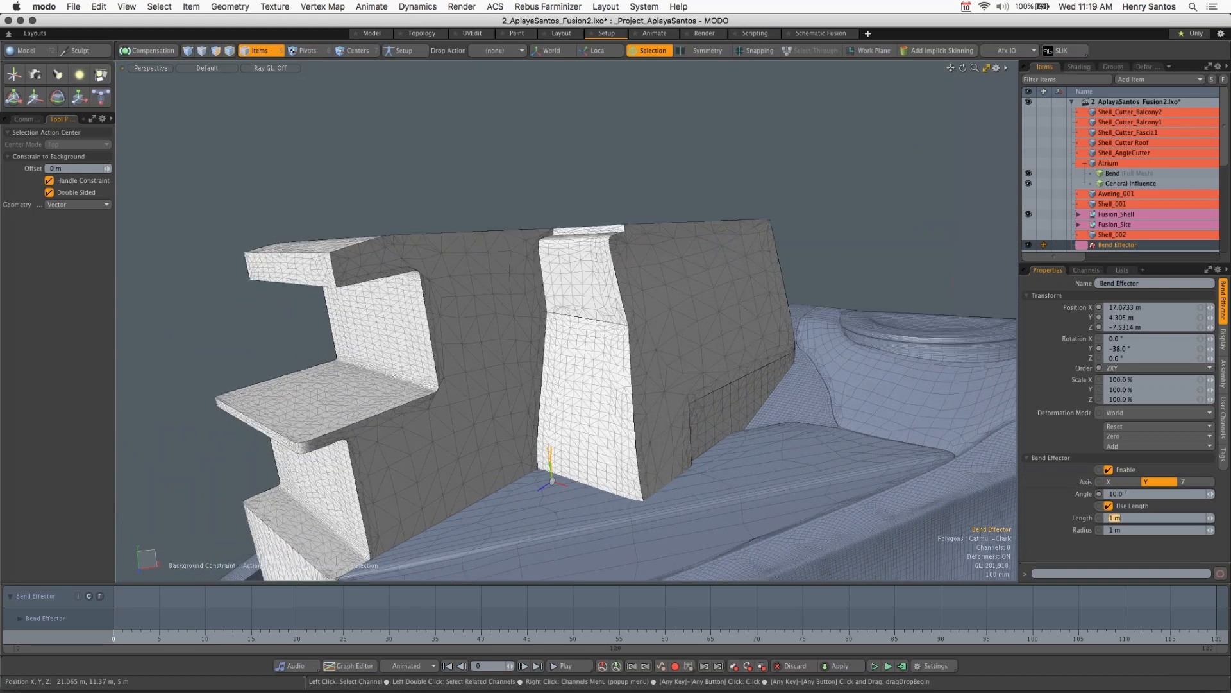
{"action": "left_click_drag", "start_coordinate": [796, 375], "coordinate": [536, 437], "text": "alt"}
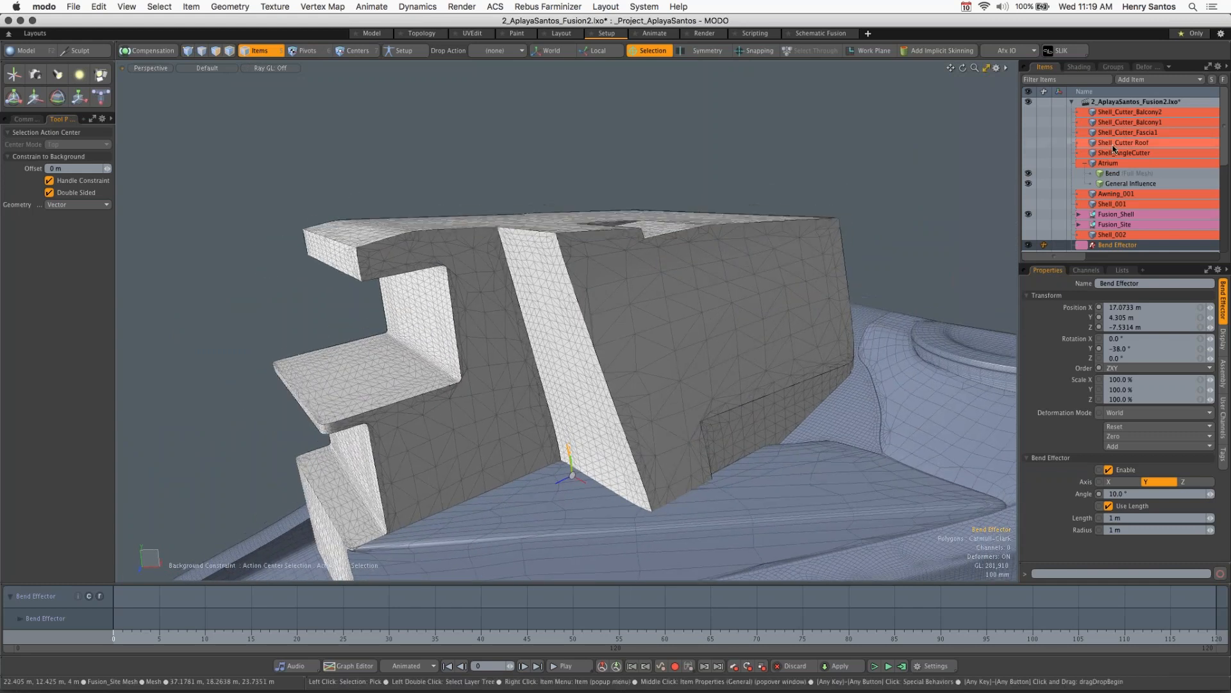
Step: Move Shell_Cutter_Balcony1 about 3.74 m along its Z axis so it cuts deeper through the shell's lower level
{"action": "left_click", "coordinate": [1148, 122]}
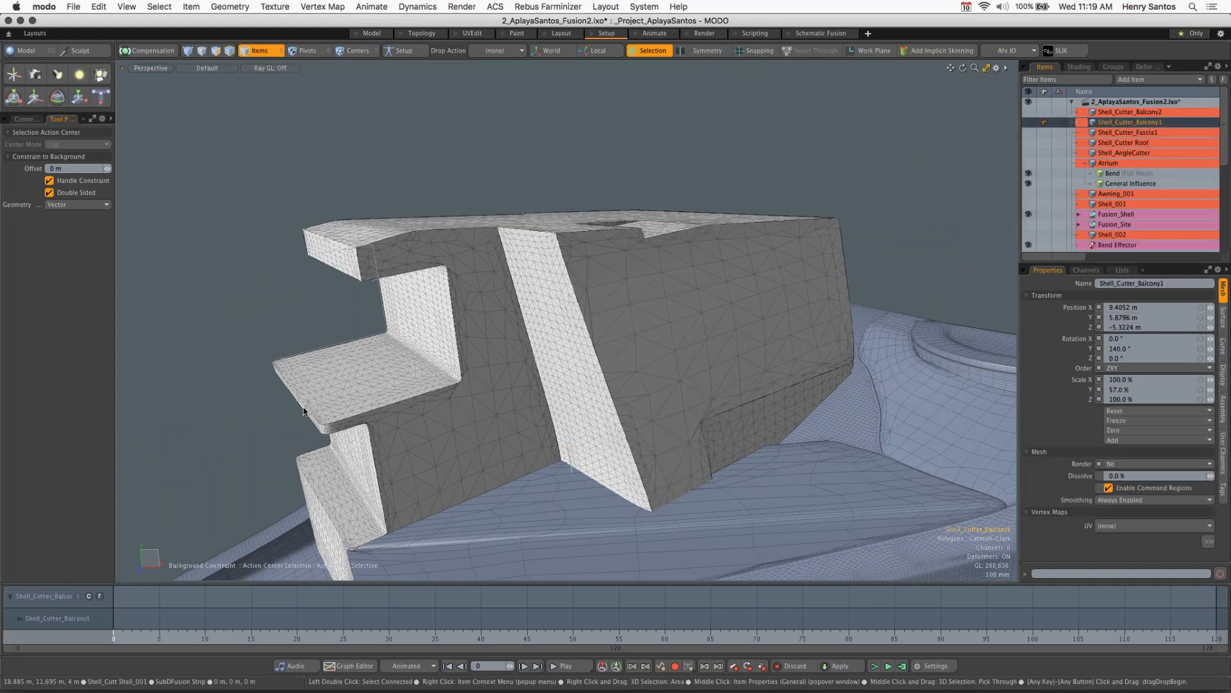
{"action": "key", "text": "w"}
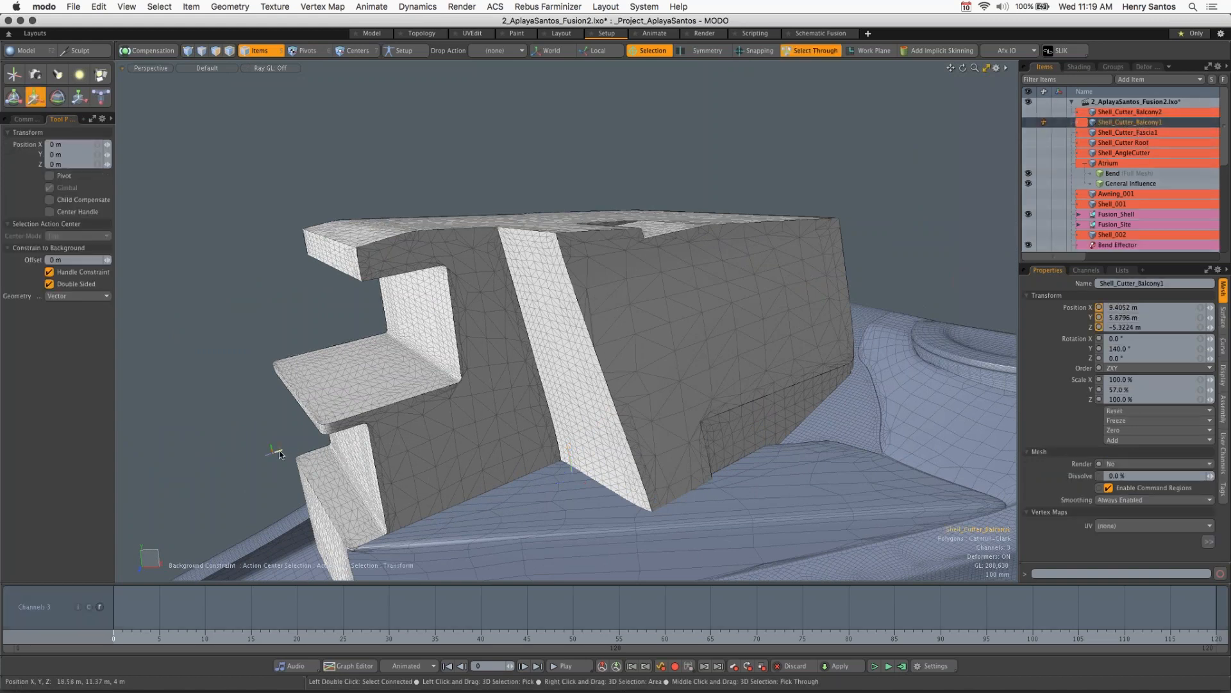
{"action": "left_click_drag", "start_coordinate": [279, 450], "coordinate": [491, 379]}
{"action": "left_click_drag", "start_coordinate": [490, 387], "coordinate": [481, 390]}
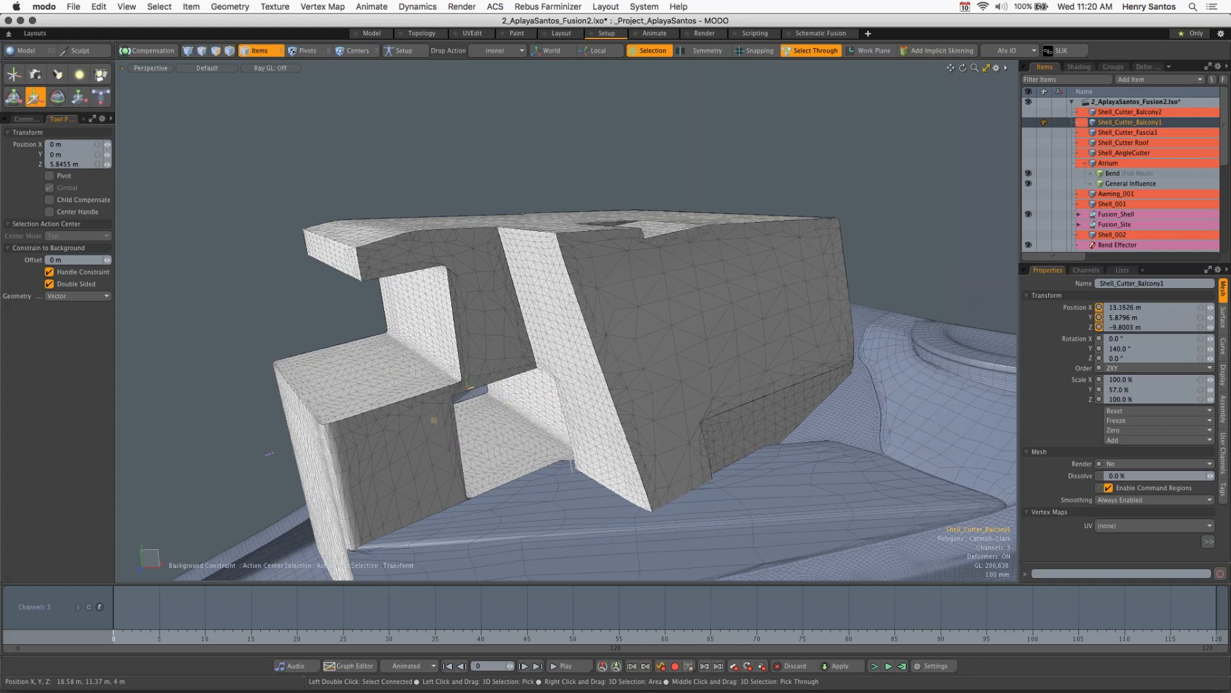
{"action": "left_click_drag", "start_coordinate": [474, 453], "coordinate": [565, 388], "text": "alt"}
{"action": "left_click_drag", "start_coordinate": [564, 388], "coordinate": [233, 369], "text": "alt+shift"}
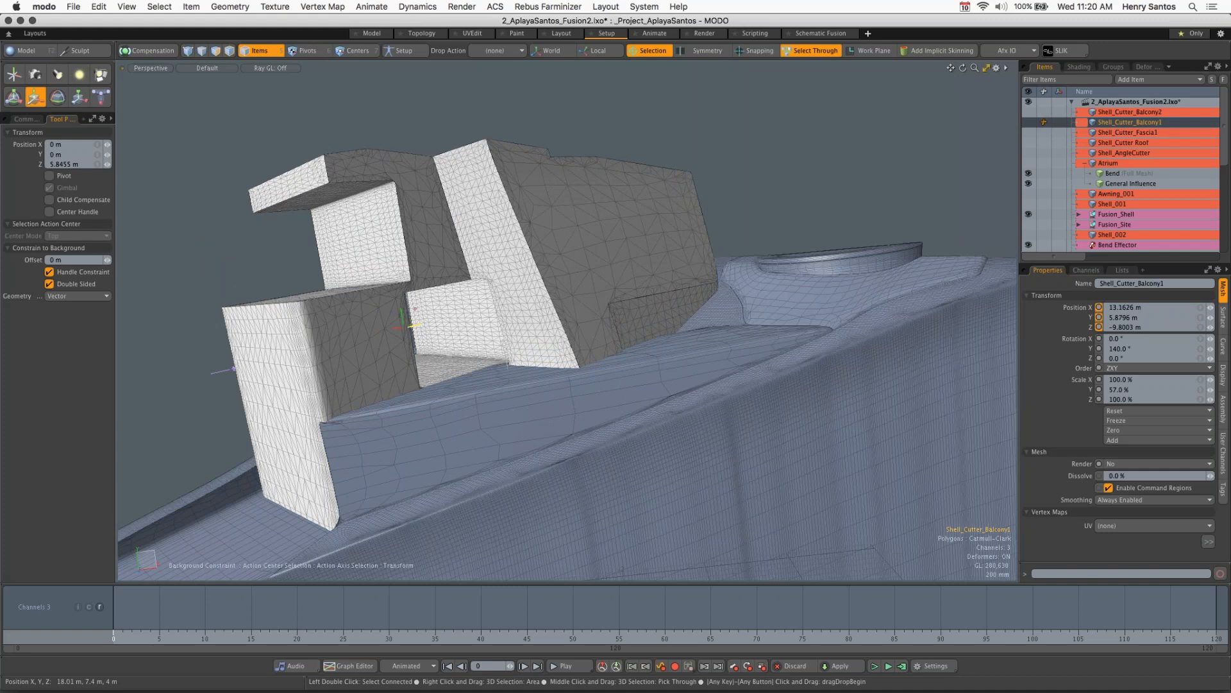
{"action": "left_click_drag", "start_coordinate": [414, 325], "coordinate": [357, 336]}
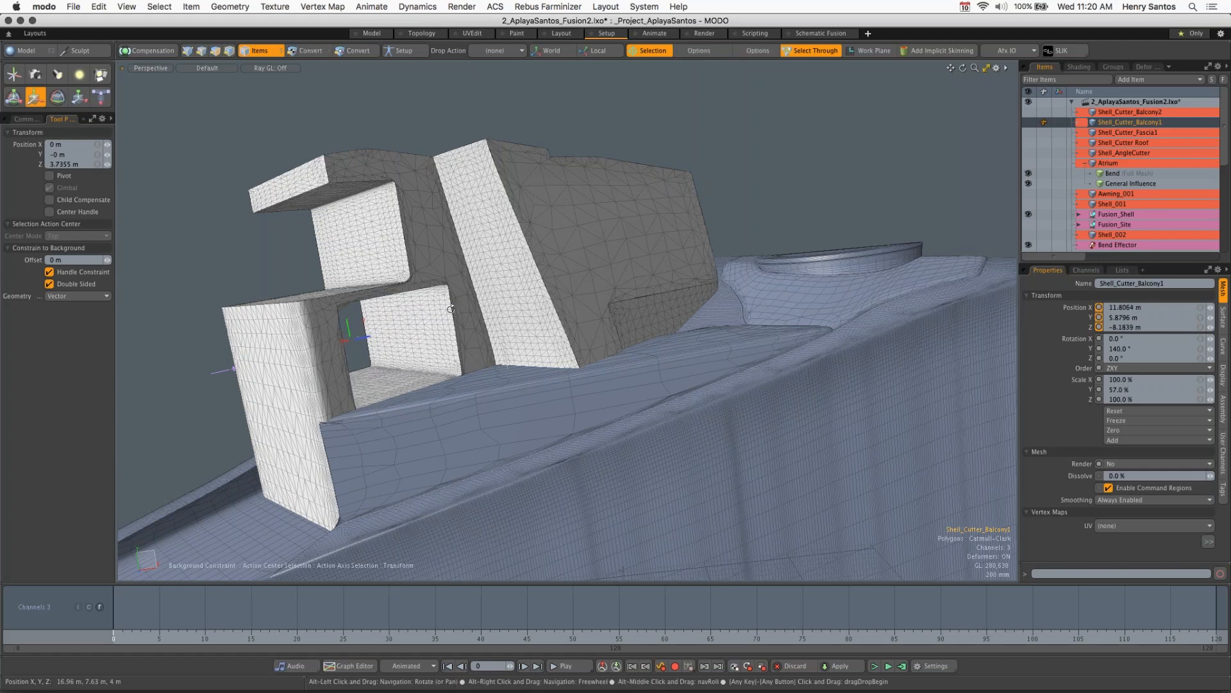
{"action": "left_click_drag", "start_coordinate": [445, 317], "coordinate": [874, 271], "text": "alt"}
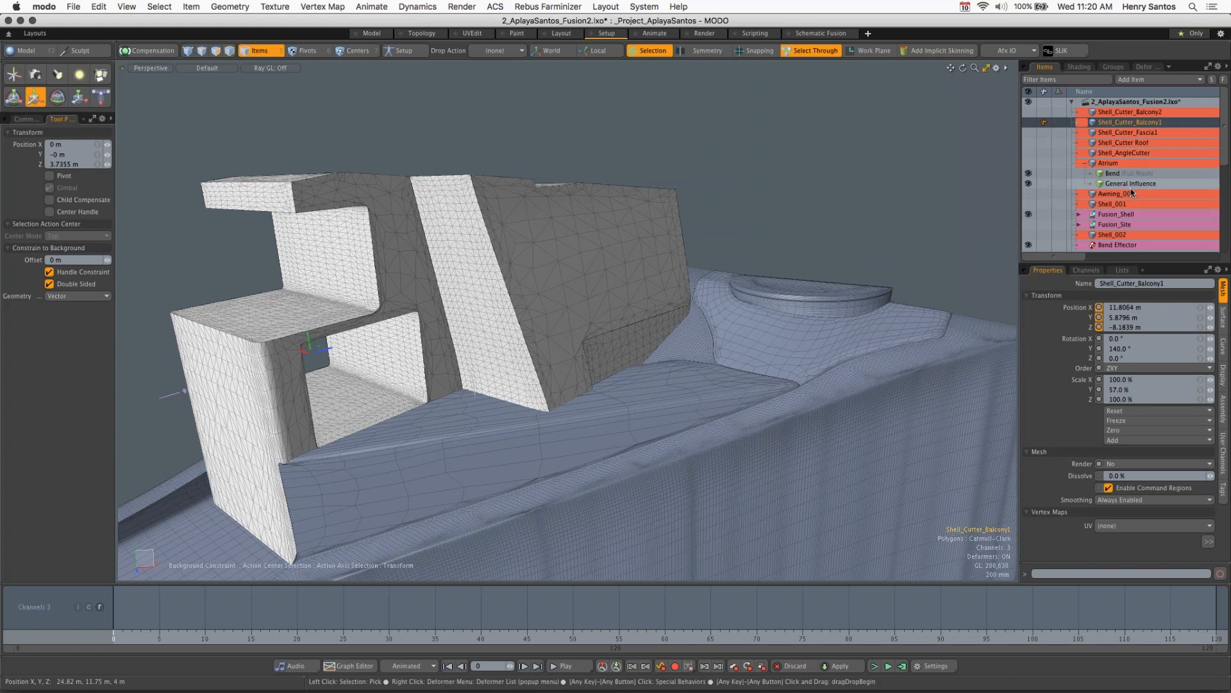
Step: Collapse the Atrium item, select Shell_002 and lower it by about 2.4 m to drop the shell's rear volume
{"action": "left_click", "coordinate": [1084, 163]}
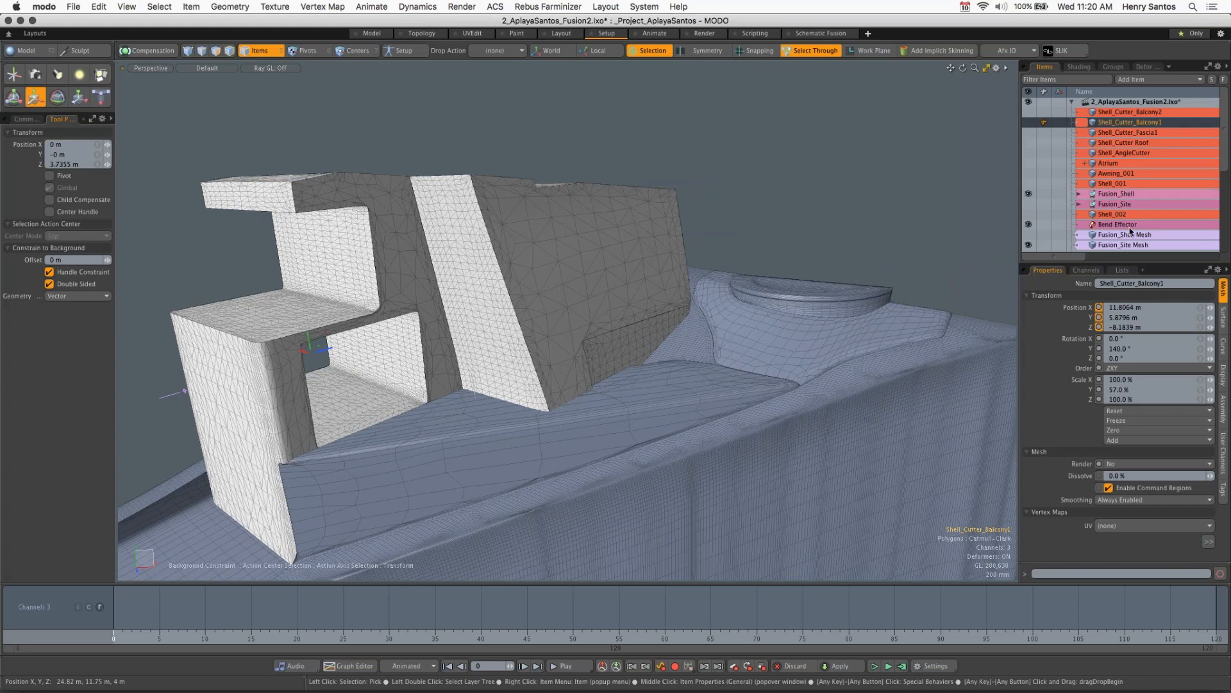
{"action": "left_click", "coordinate": [1131, 215]}
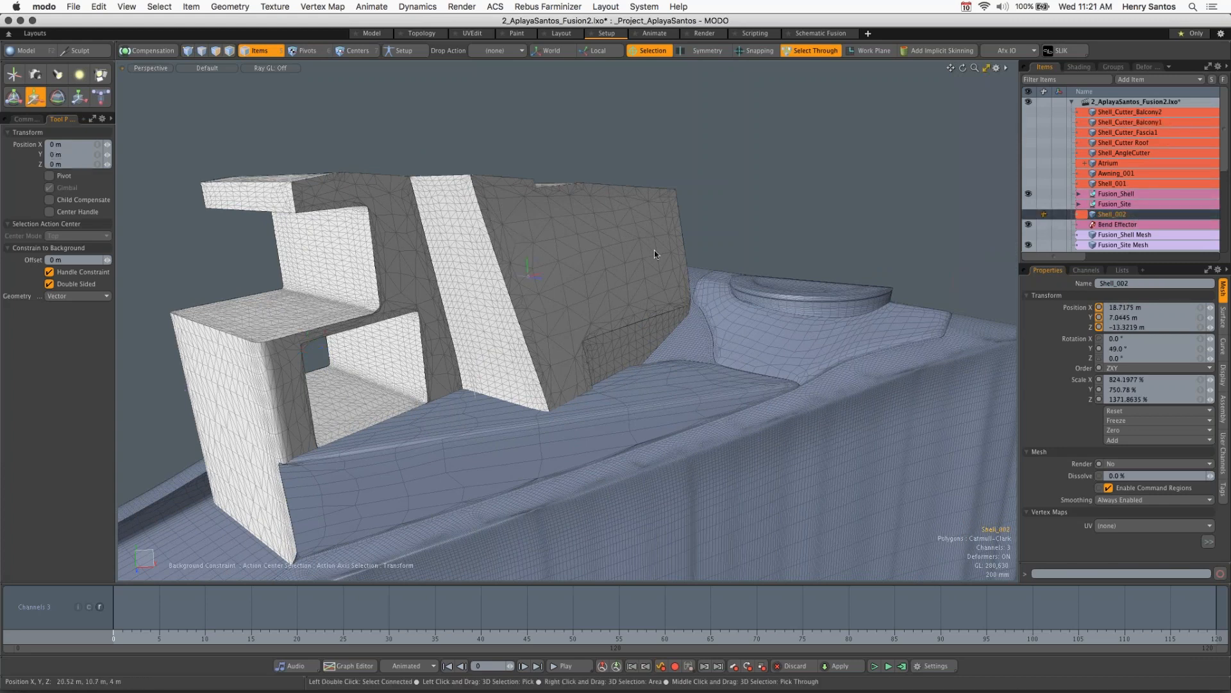
{"action": "left_click_drag", "start_coordinate": [704, 239], "coordinate": [597, 357], "text": "alt"}
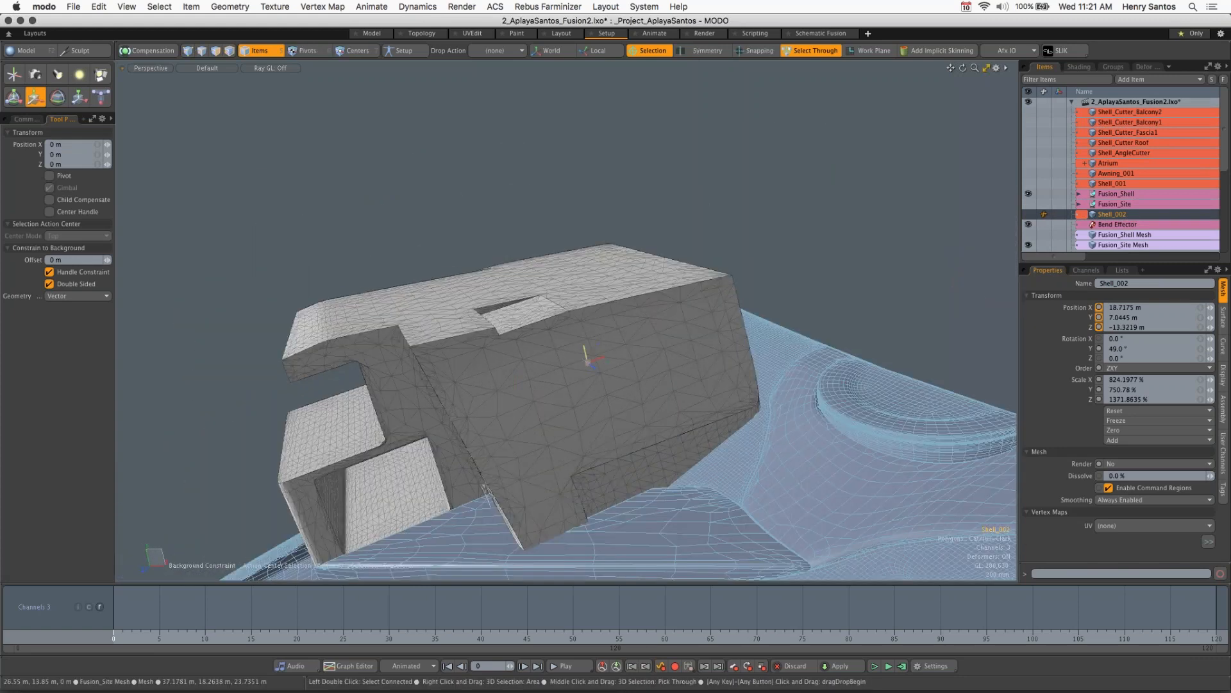
{"action": "left_click_drag", "start_coordinate": [585, 351], "coordinate": [598, 408]}
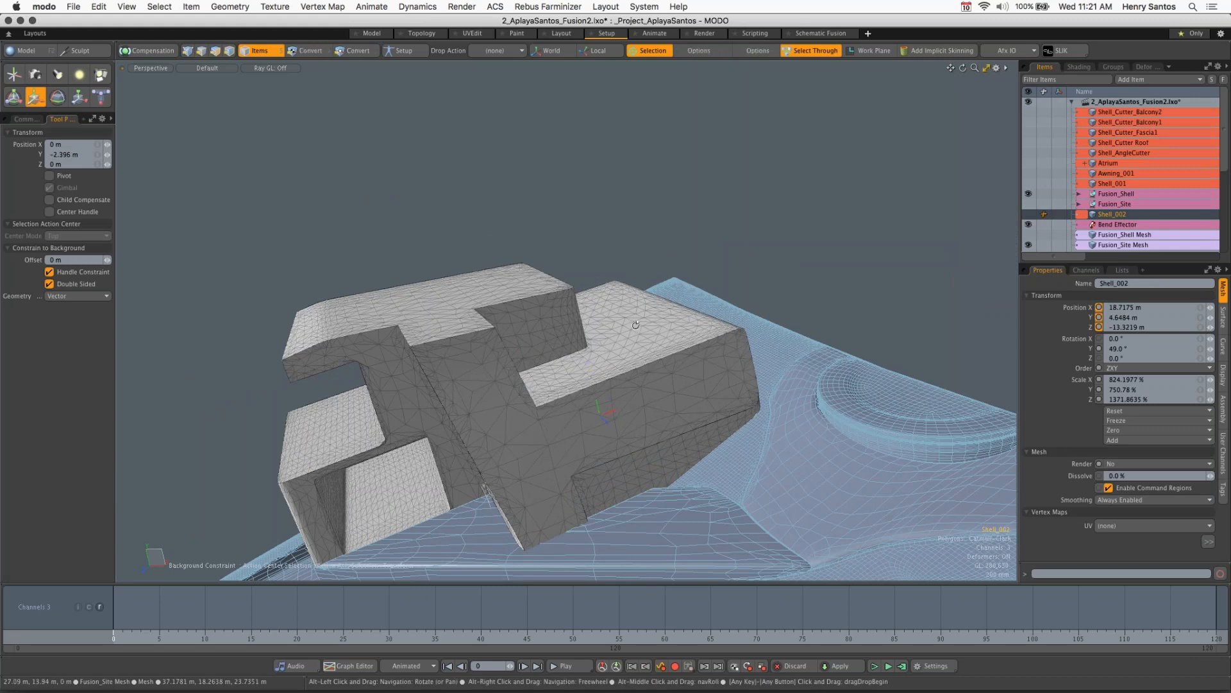
{"action": "left_click_drag", "start_coordinate": [635, 325], "coordinate": [825, 257], "text": "alt"}
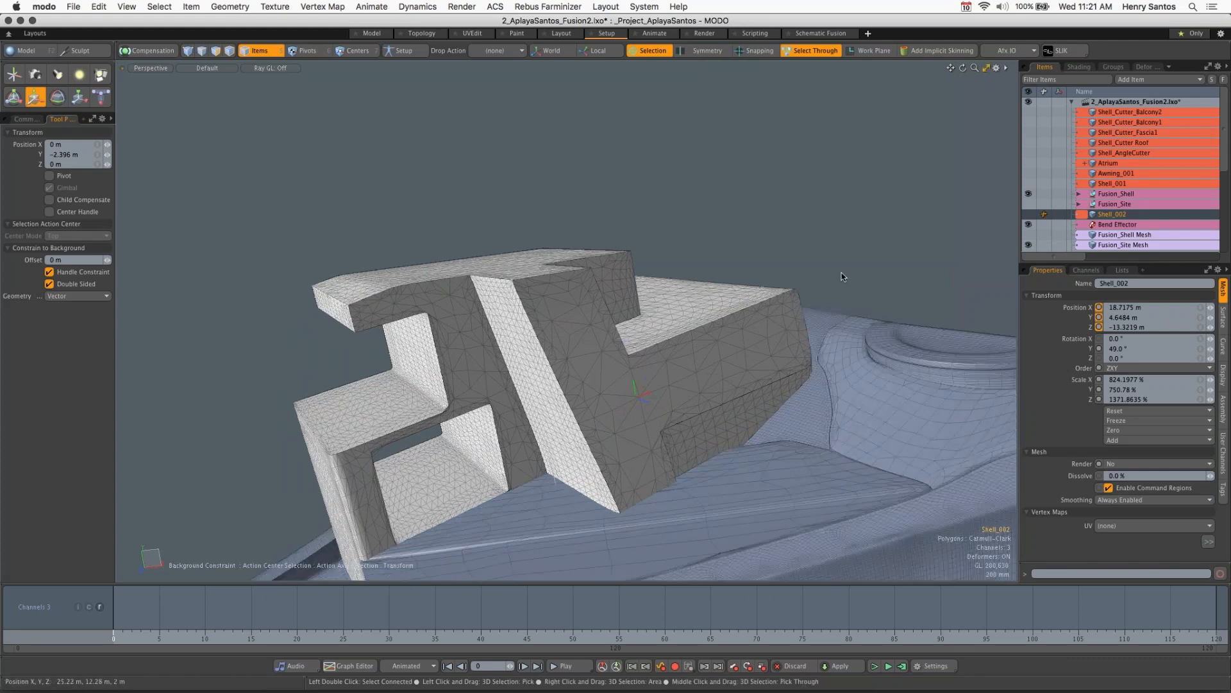
Step: Show Site_grp, select two of its rounded volumes around the shell, and hide the group again
{"action": "scroll", "coordinate": [1109, 228], "scroll_direction": "down", "scroll_amount": 3}
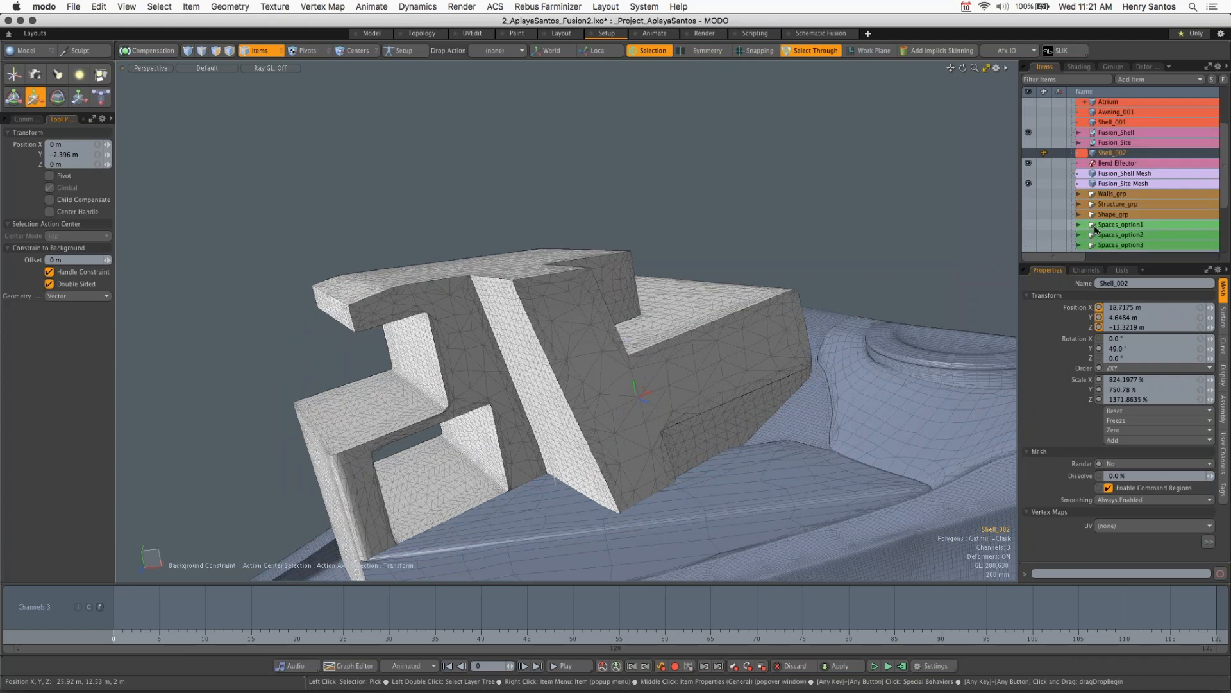
{"action": "scroll", "coordinate": [1117, 216], "scroll_direction": "down", "scroll_amount": 2}
{"action": "scroll", "coordinate": [1090, 209], "scroll_direction": "down", "scroll_amount": 2}
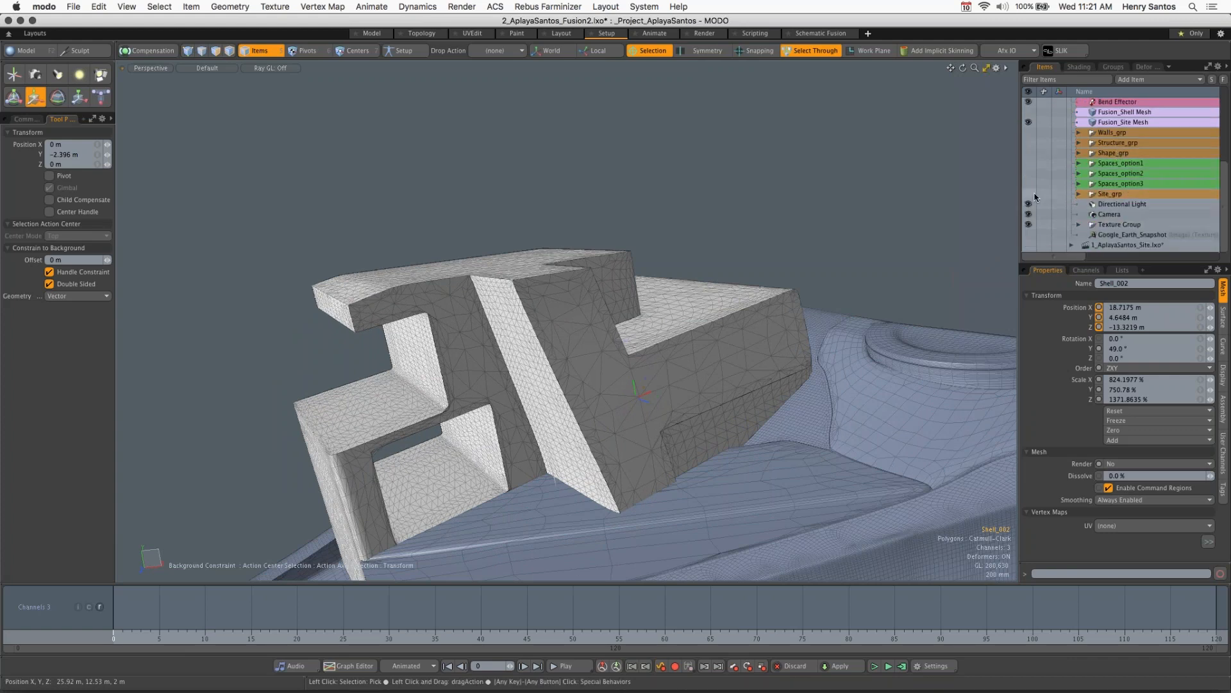
{"action": "left_click", "coordinate": [1029, 194]}
{"action": "left_click", "coordinate": [783, 245]}
{"action": "left_click", "coordinate": [407, 369], "text": "shift"}
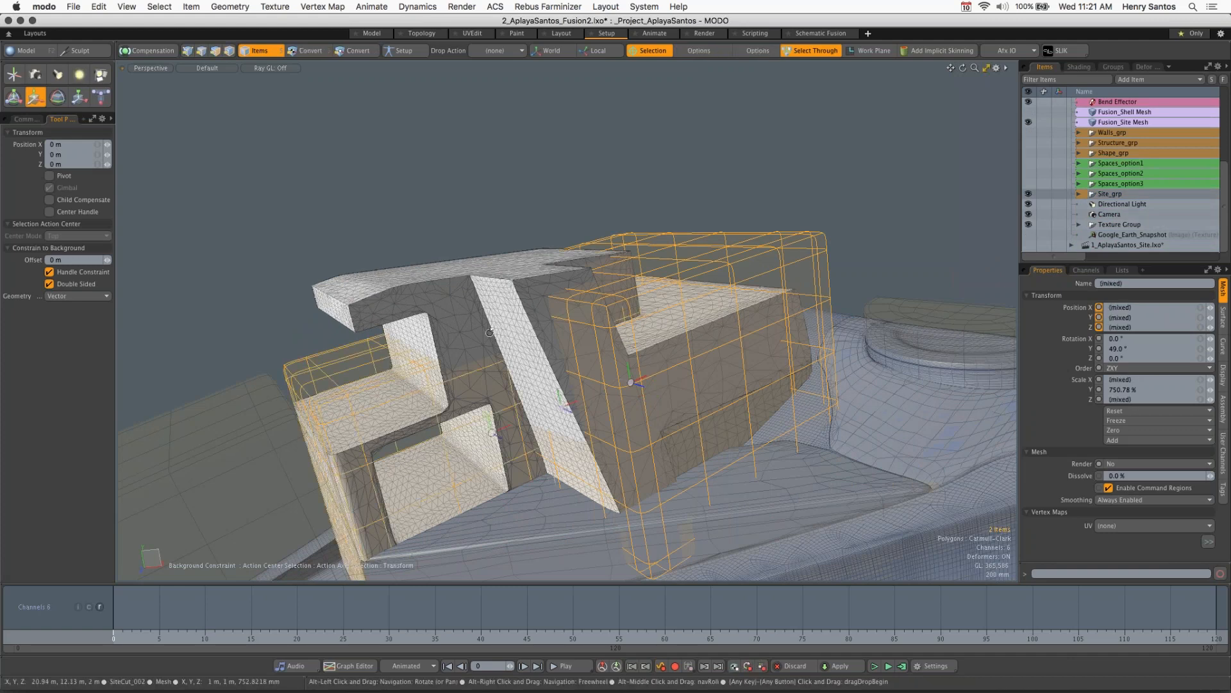
{"action": "left_click_drag", "start_coordinate": [490, 332], "coordinate": [578, 308], "text": "alt"}
{"action": "left_click", "coordinate": [1029, 194]}
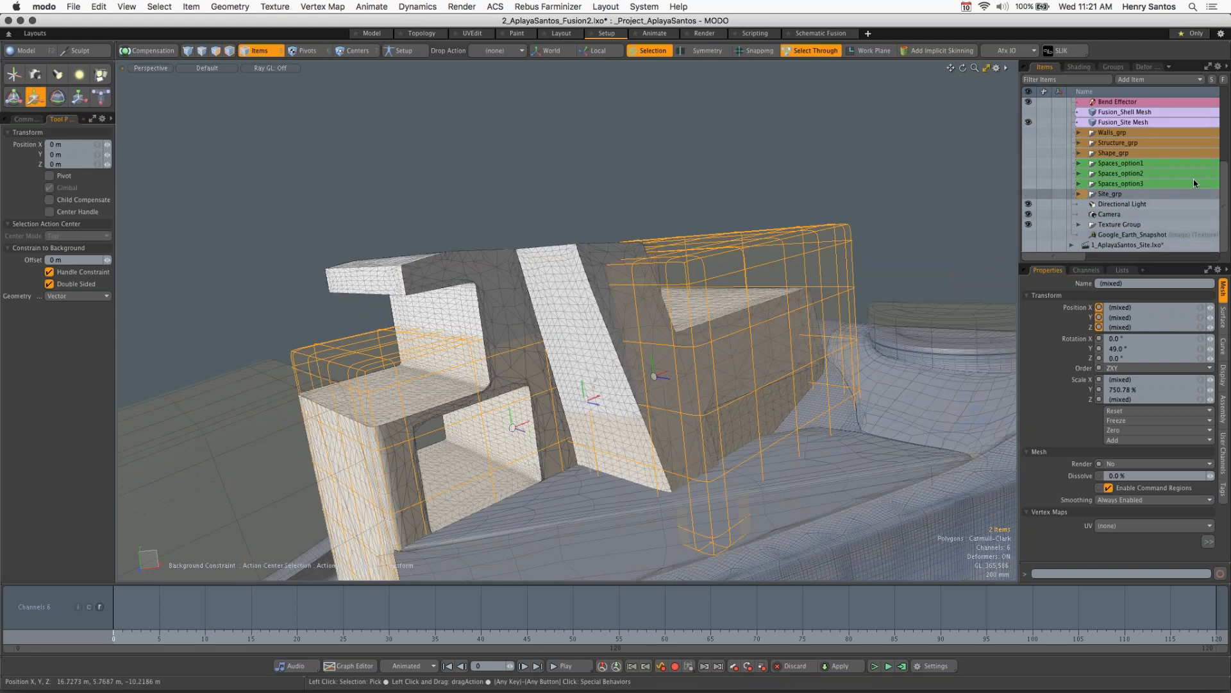
{"action": "key", "text": "h"}
Step: Show Shell_002 and Shell_001 over the fused shell and select both meshes together
{"action": "scroll", "coordinate": [1194, 183], "scroll_direction": "up", "scroll_amount": 4}
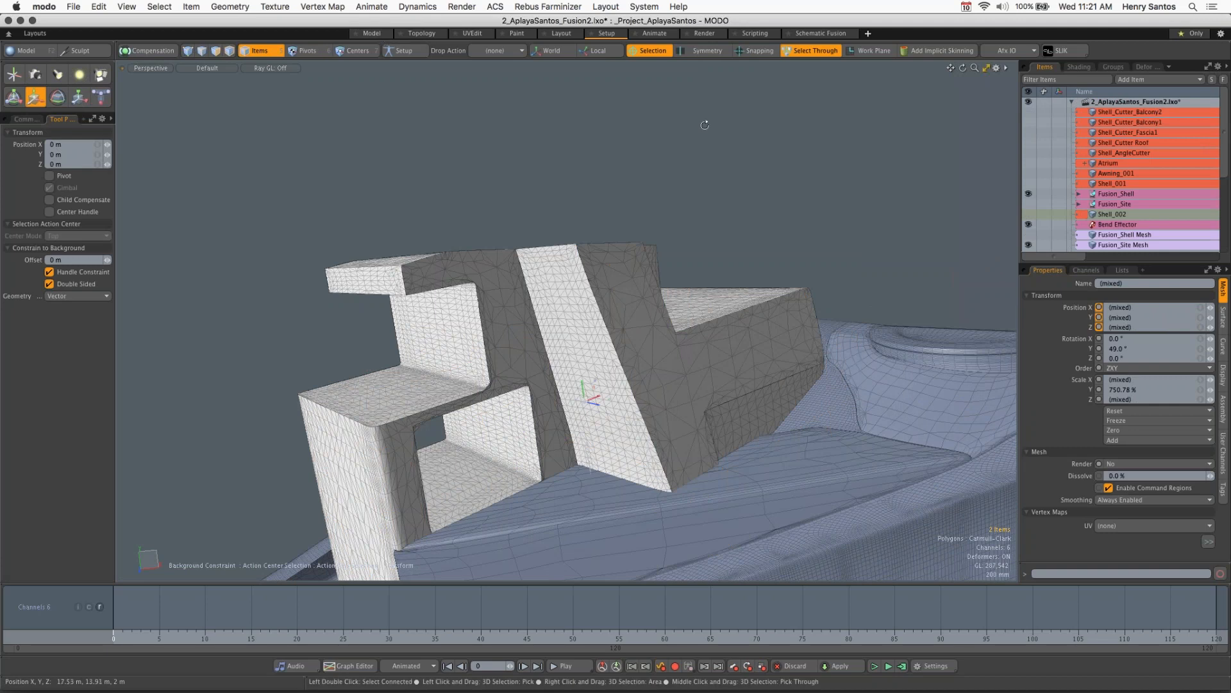
{"action": "left_click_drag", "start_coordinate": [732, 129], "coordinate": [643, 247], "text": "alt"}
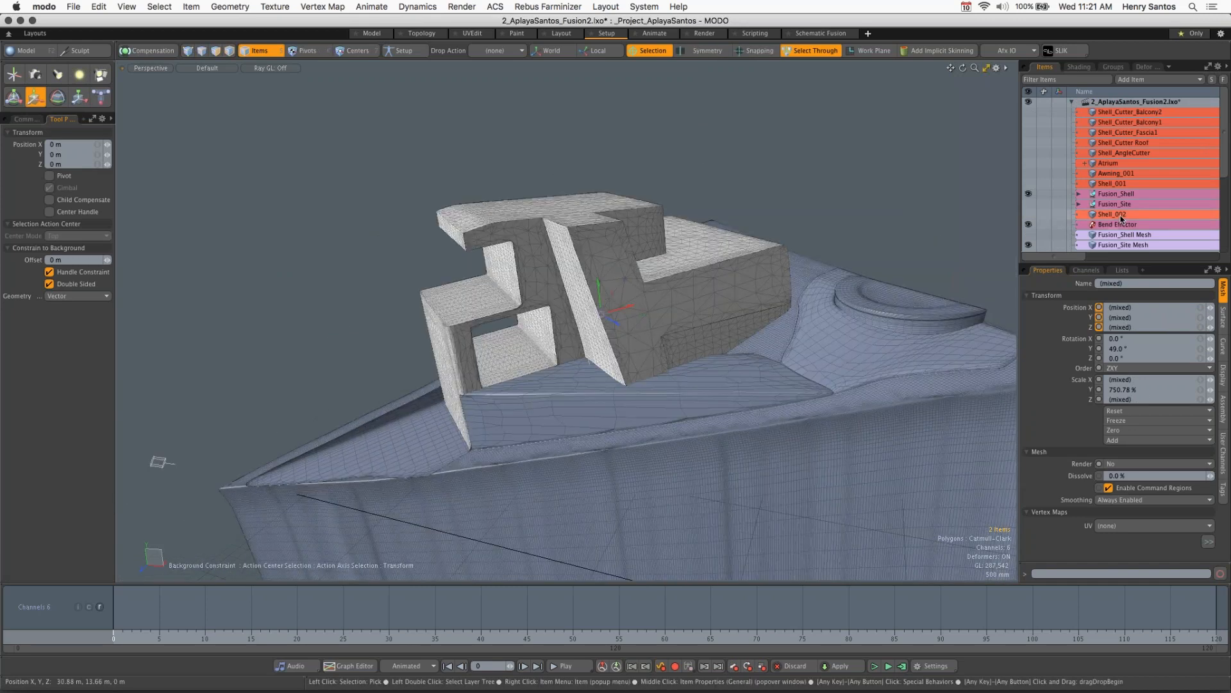
{"action": "left_click", "coordinate": [1056, 217]}
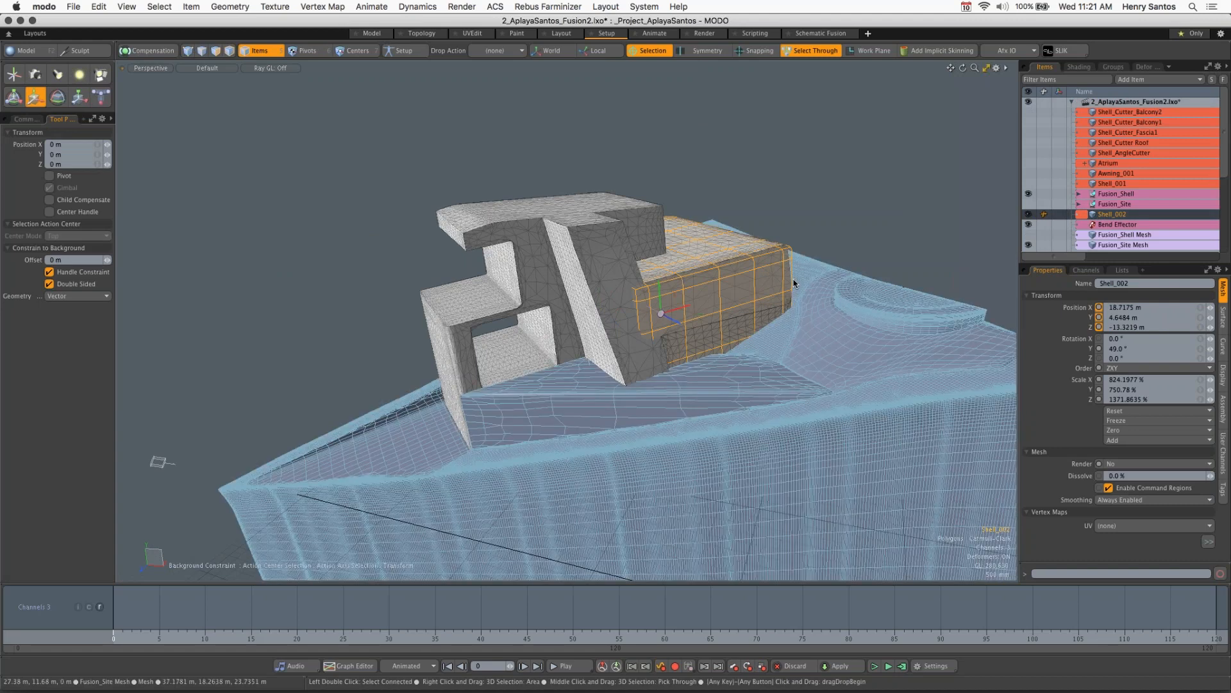
{"action": "left_click_drag", "start_coordinate": [759, 289], "coordinate": [801, 298], "text": "ctrl+alt"}
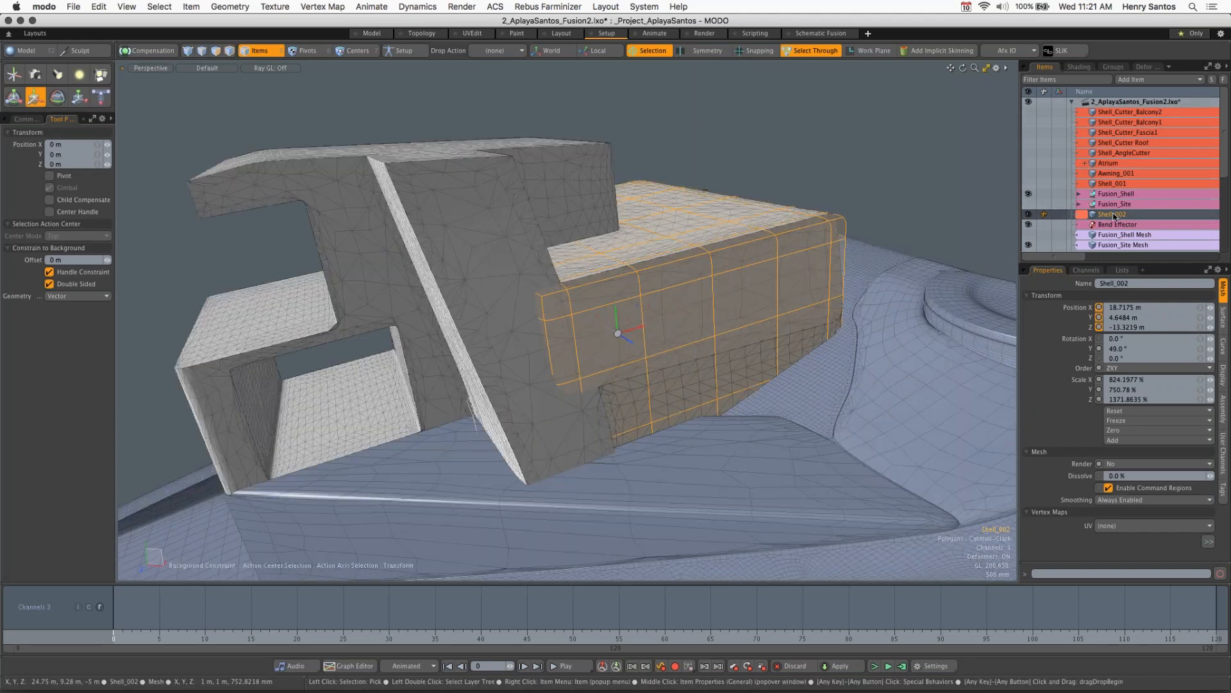
{"action": "left_click", "coordinate": [1029, 184]}
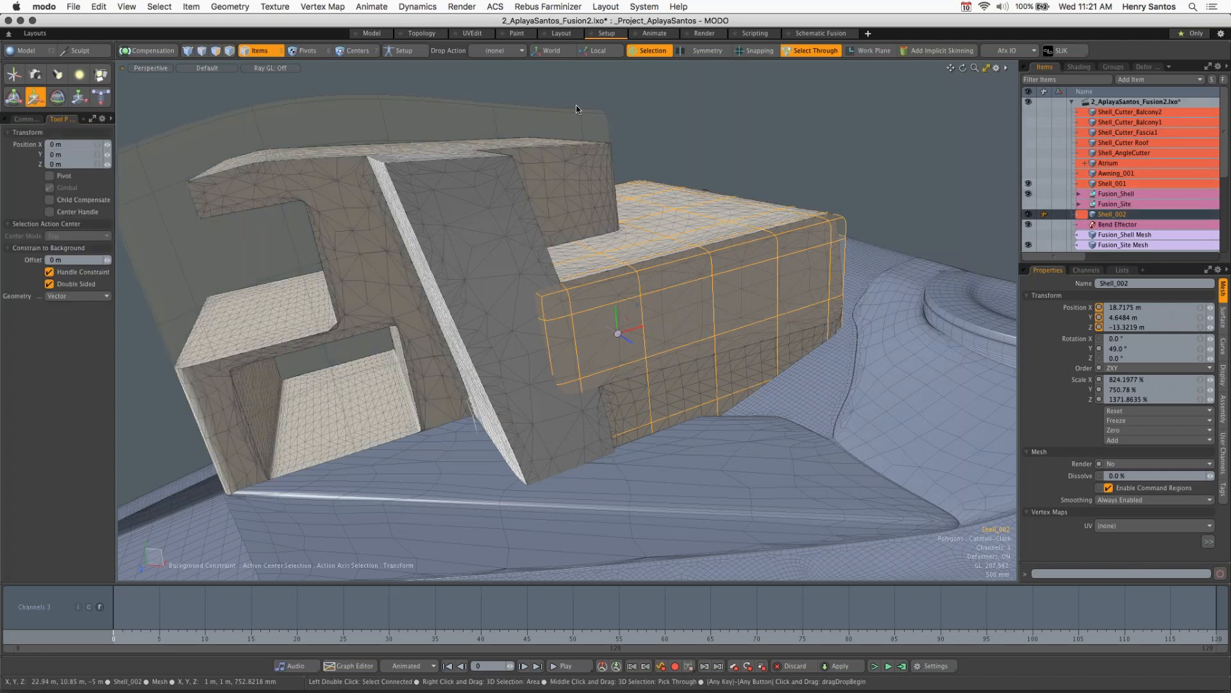
{"action": "left_click", "coordinate": [549, 121], "text": "shift"}
{"action": "left_click_drag", "start_coordinate": [694, 197], "coordinate": [708, 173], "text": "alt"}
{"action": "left_click_drag", "start_coordinate": [718, 260], "coordinate": [780, 257], "text": "alt+shift"}
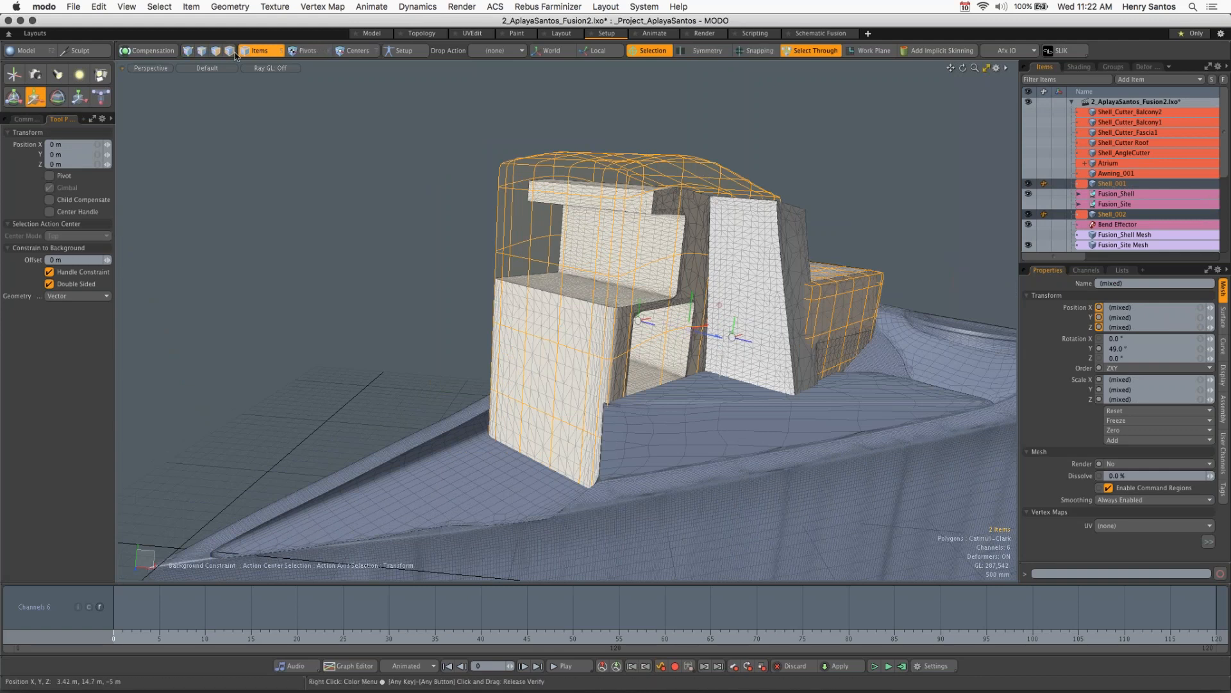
Step: Select an upper side polygon of Shell_001 beside the atrium and move it to reshape the shell wall
{"action": "left_click", "coordinate": [261, 55]}
{"action": "left_click", "coordinate": [694, 205]}
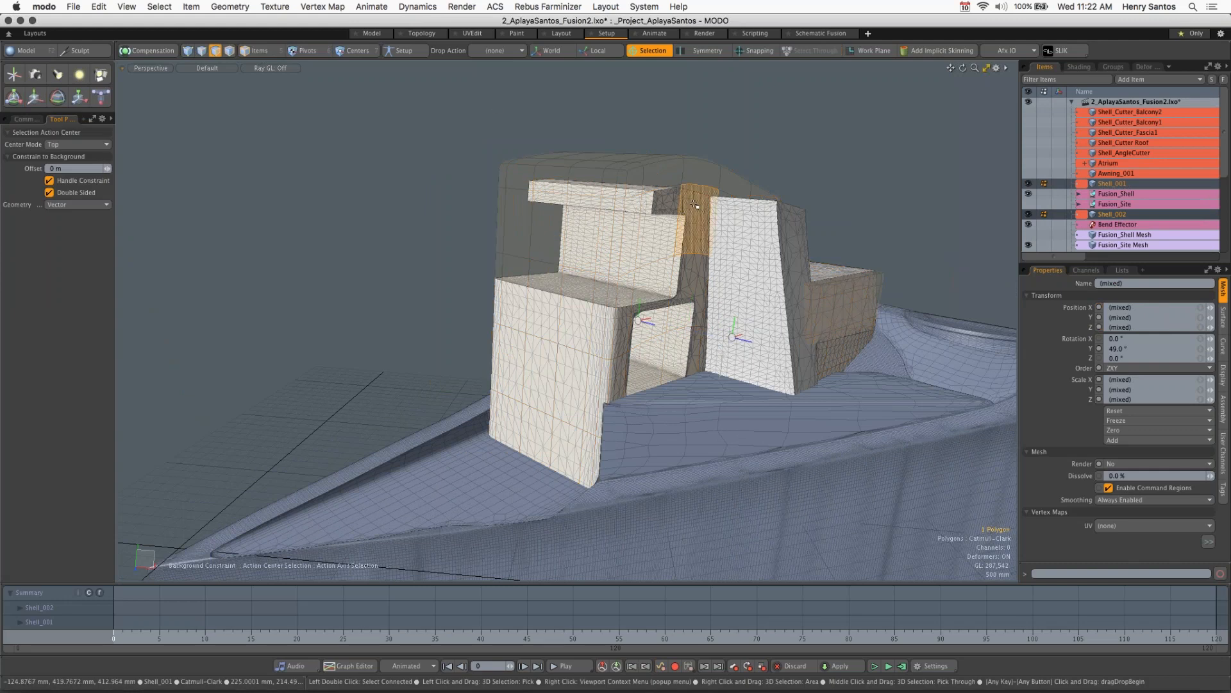
{"action": "key", "text": "w"}
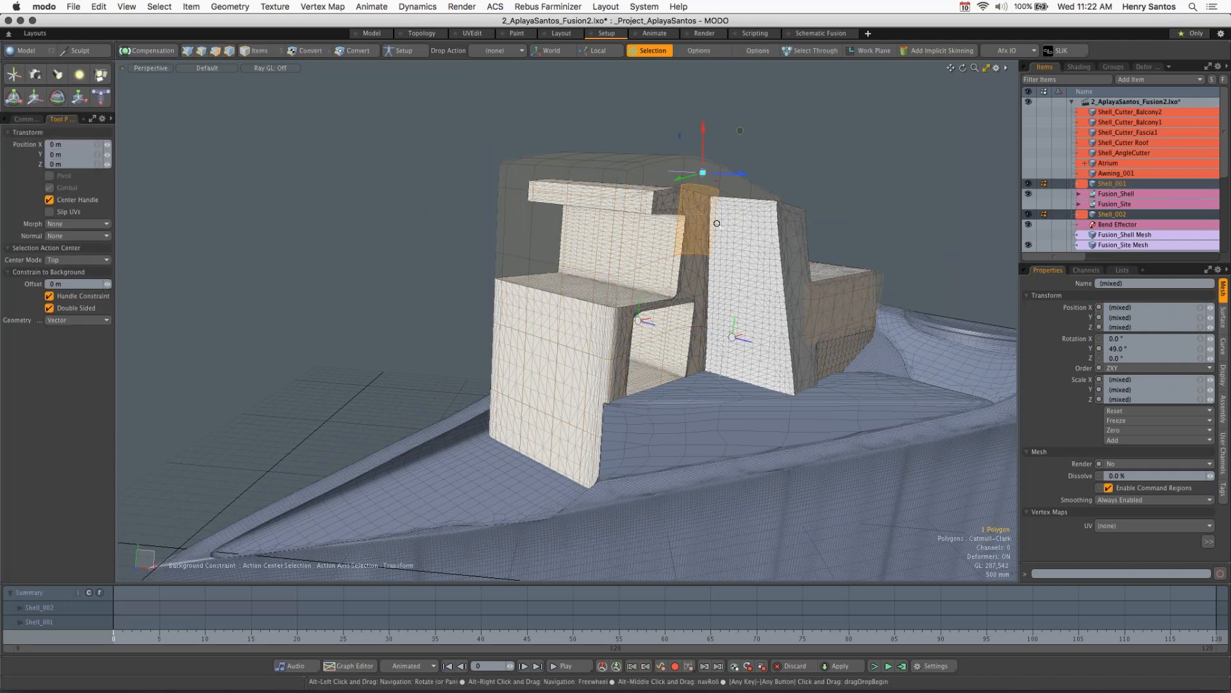
{"action": "scroll", "coordinate": [717, 223], "scroll_direction": "up", "scroll_amount": 3}
{"action": "left_click_drag", "start_coordinate": [697, 214], "coordinate": [712, 324]}
{"action": "key", "text": "1"}
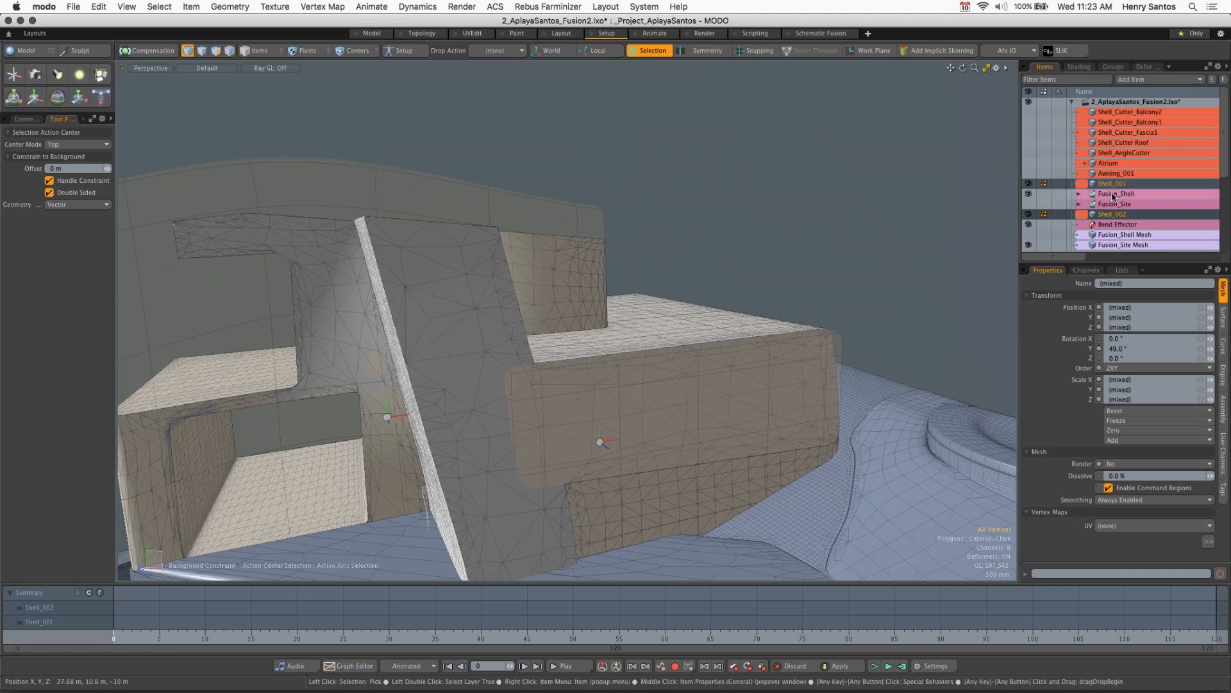
Step: Switch to edge selection and collapse the 2_AplayaSantos_Fusion2.lxo scene in the item list
{"action": "key", "text": "alt"}
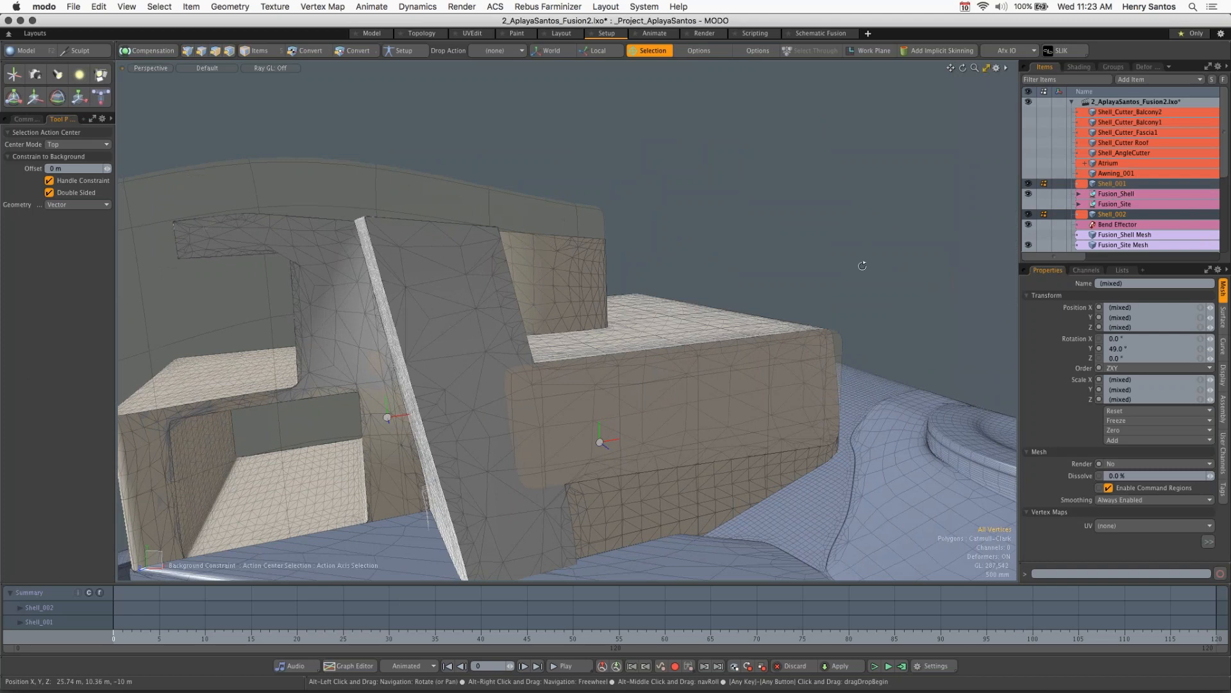
{"action": "mouse_move", "coordinate": [863, 266]}
{"action": "left_mouse_down", "text": "alt"}
{"action": "mouse_move", "coordinate": [823, 258]}
{"action": "mouse_move", "coordinate": [866, 243]}
{"action": "left_mouse_up", "text": "alt"}
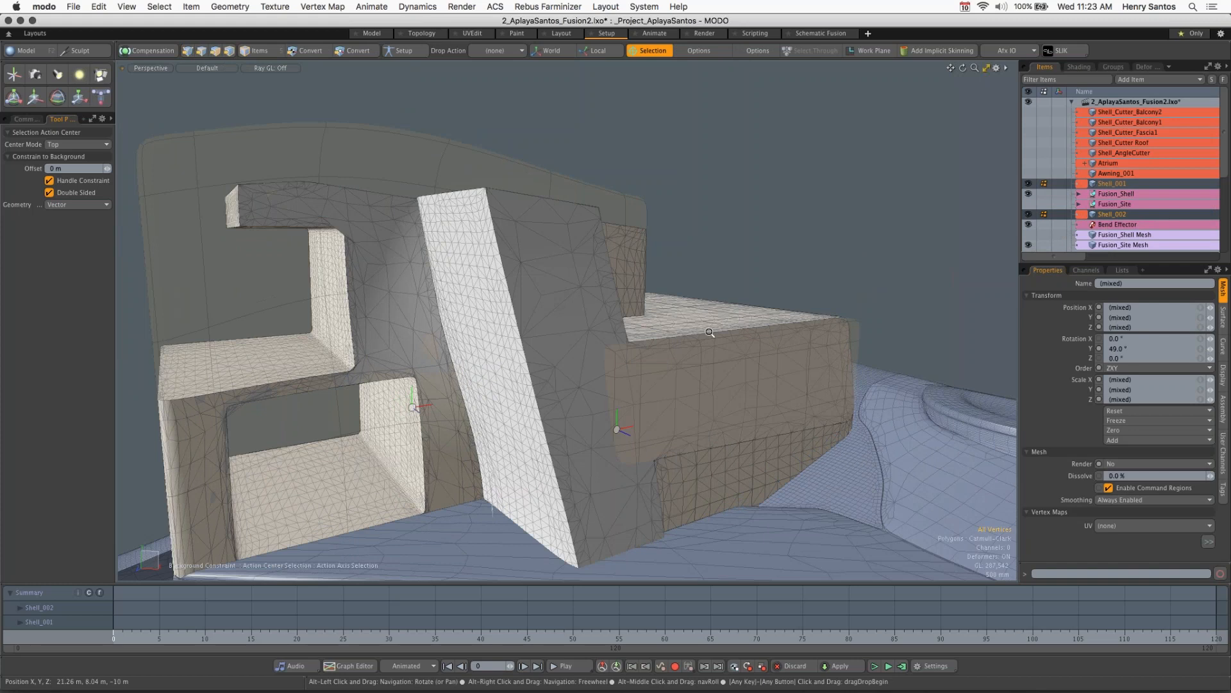
{"action": "scroll", "coordinate": [710, 332], "scroll_direction": "down", "scroll_amount": 3}
{"action": "left_click_drag", "start_coordinate": [709, 332], "coordinate": [827, 298], "text": "ctrl+alt"}
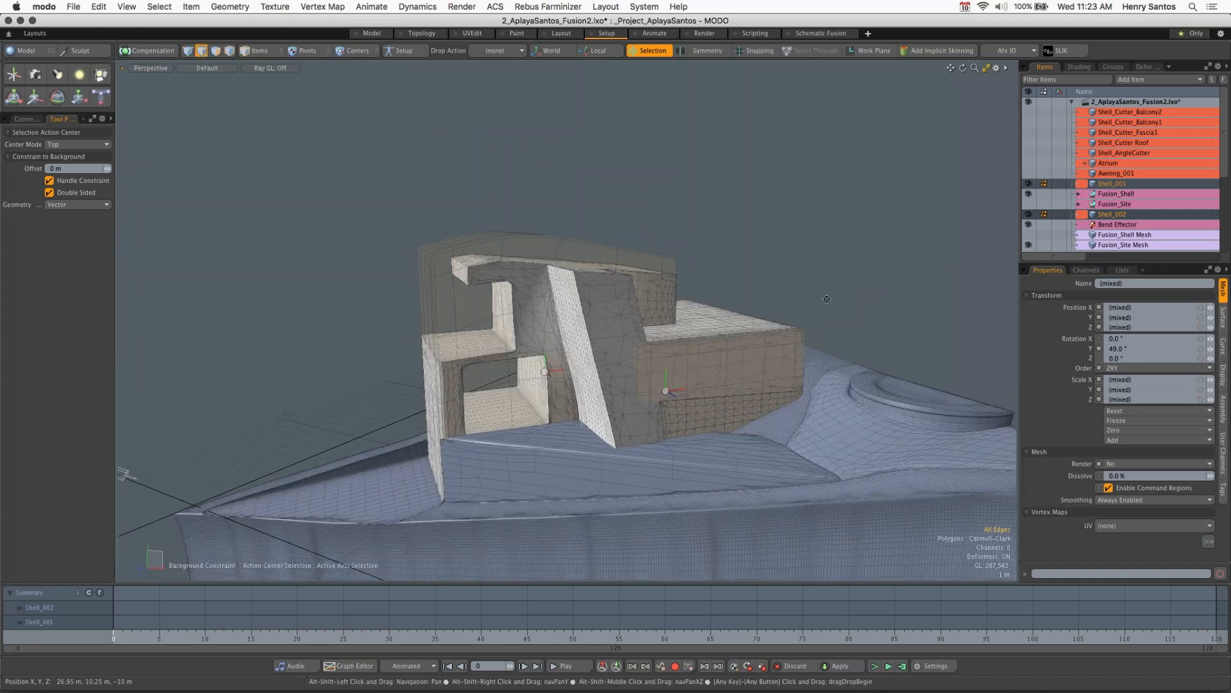
{"action": "left_click", "coordinate": [1072, 101]}
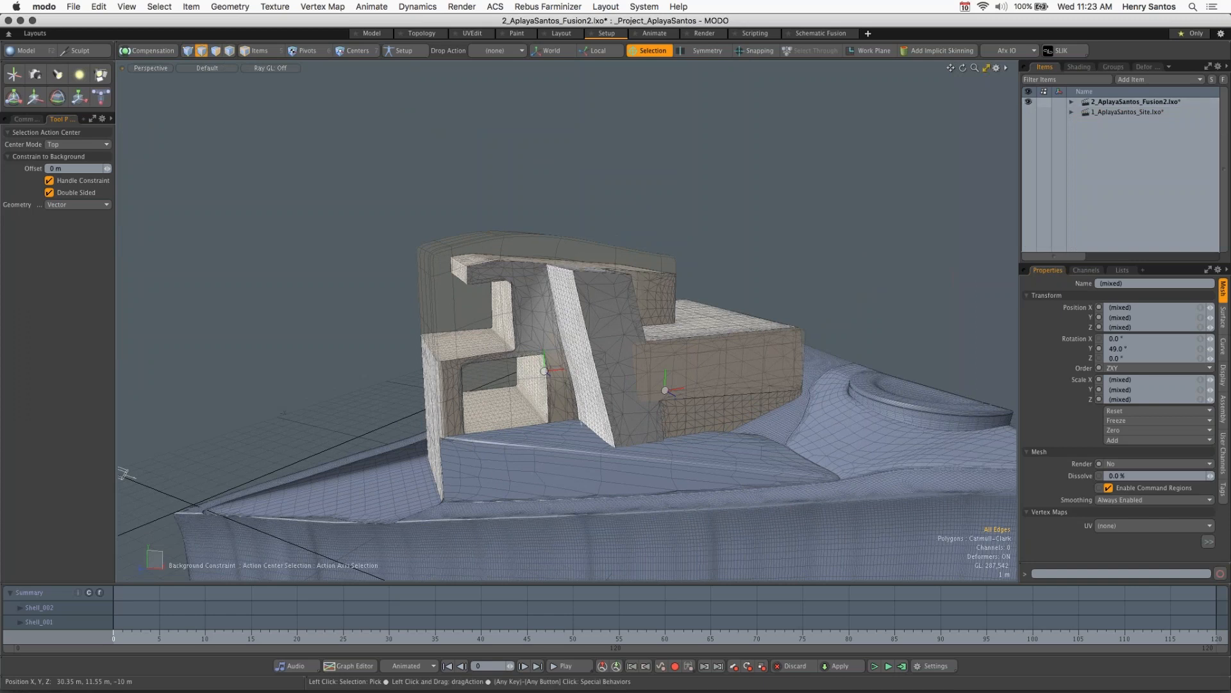
{"action": "left_click", "coordinate": [75, 7]}
{"action": "key", "text": "Right"}
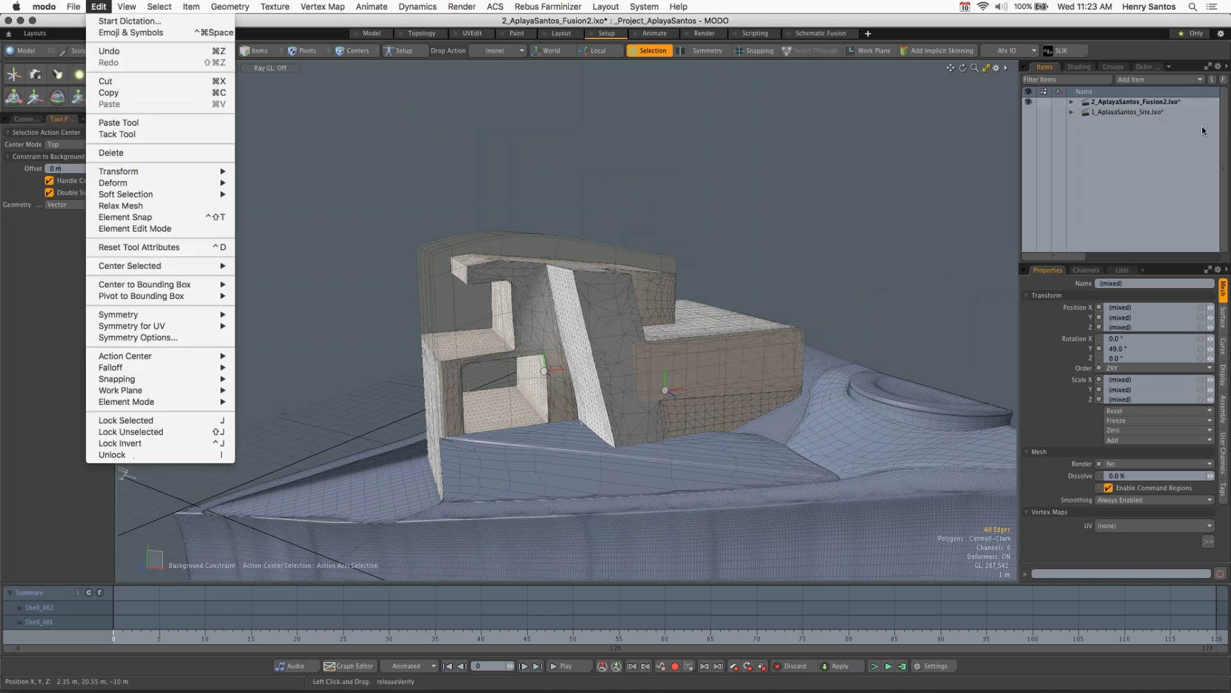
{"action": "key", "text": "Escape"}
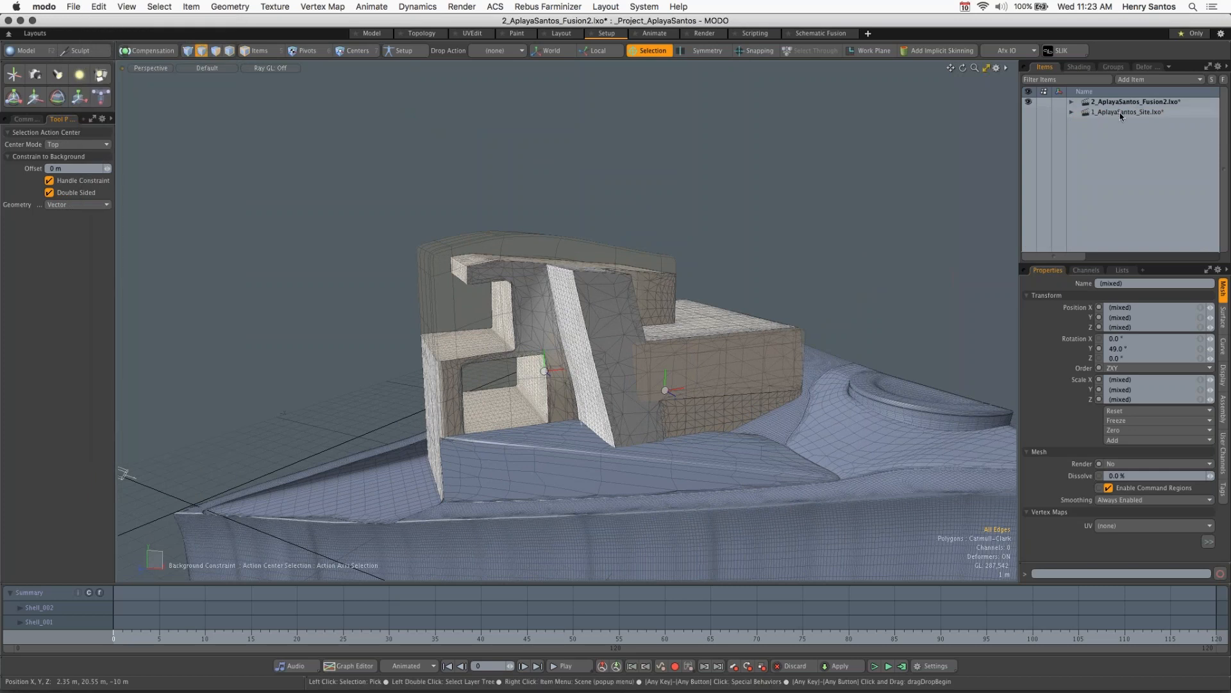
{"action": "scroll", "coordinate": [857, 289], "scroll_direction": "up", "scroll_amount": 5}
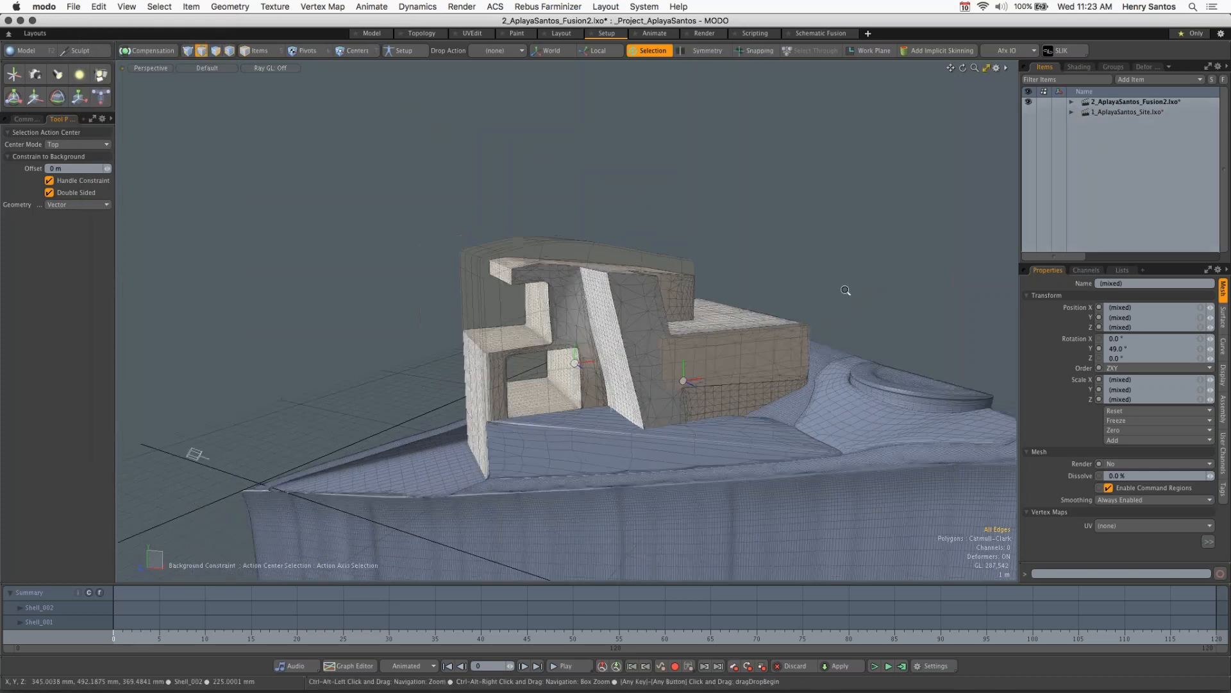
Step: Make 1_AplayaSantos_Site.lxo the current scene, then close all scenes without saving the changes to 2_AplayaSantos_Fusion2.lxo
{"action": "left_click", "coordinate": [1110, 103]}
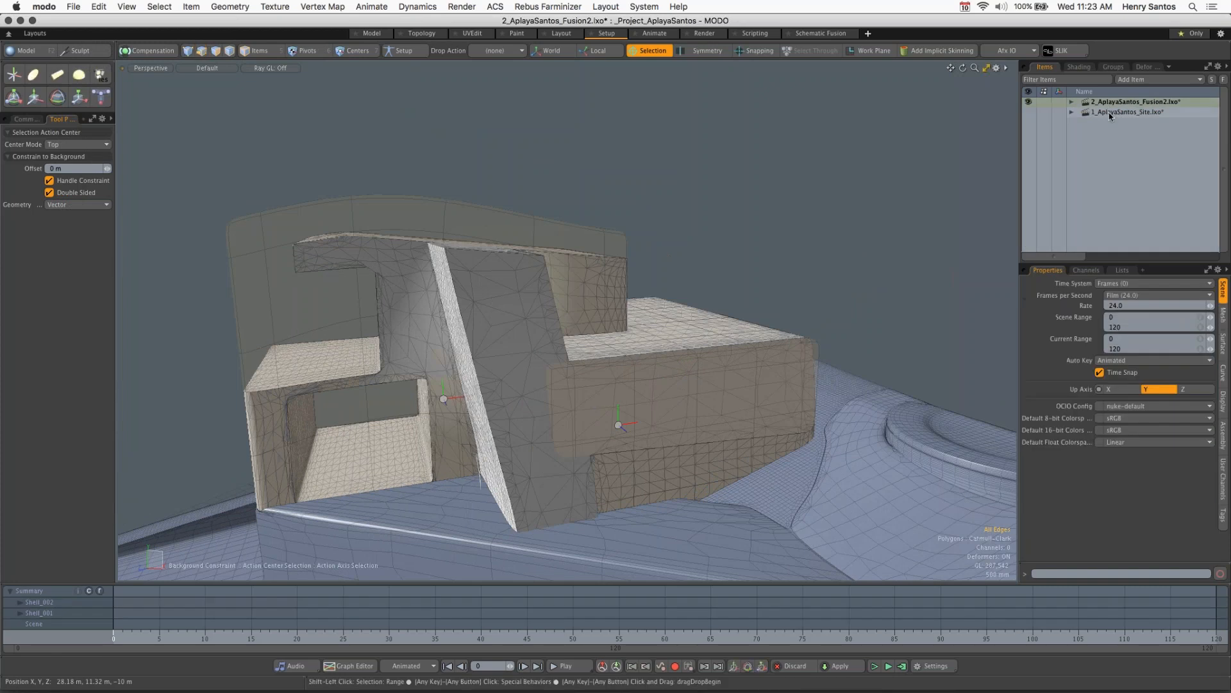
{"action": "left_click", "coordinate": [1109, 113]}
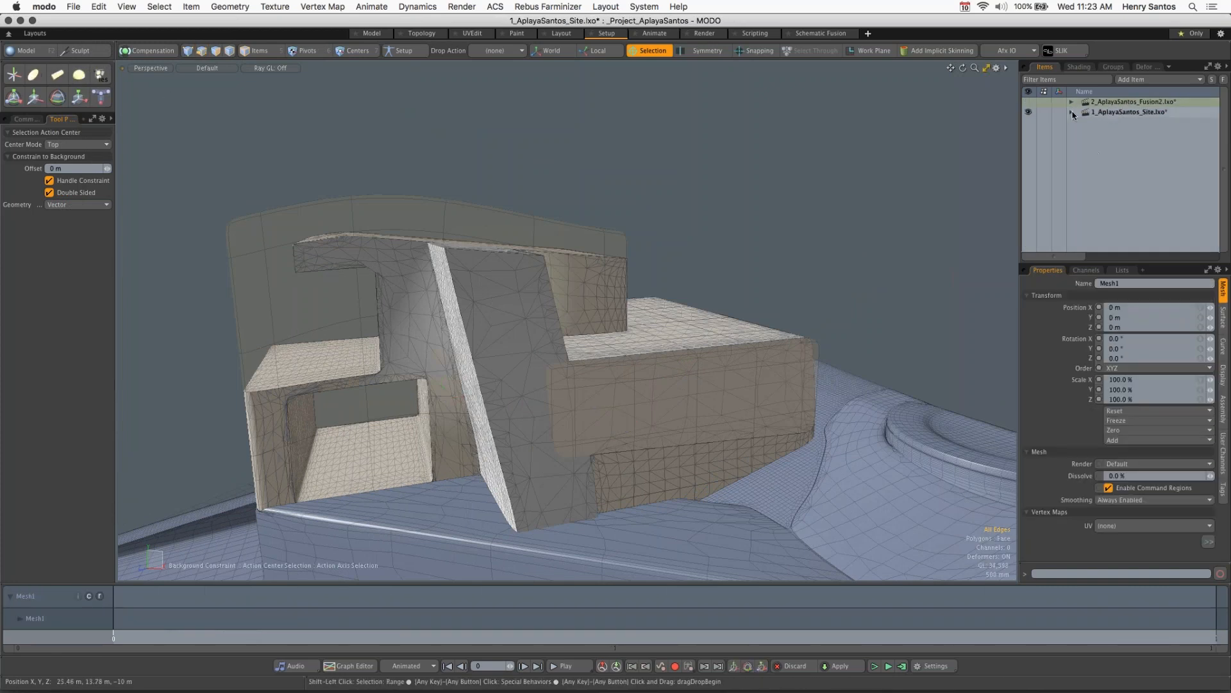
{"action": "left_click", "coordinate": [72, 7]}
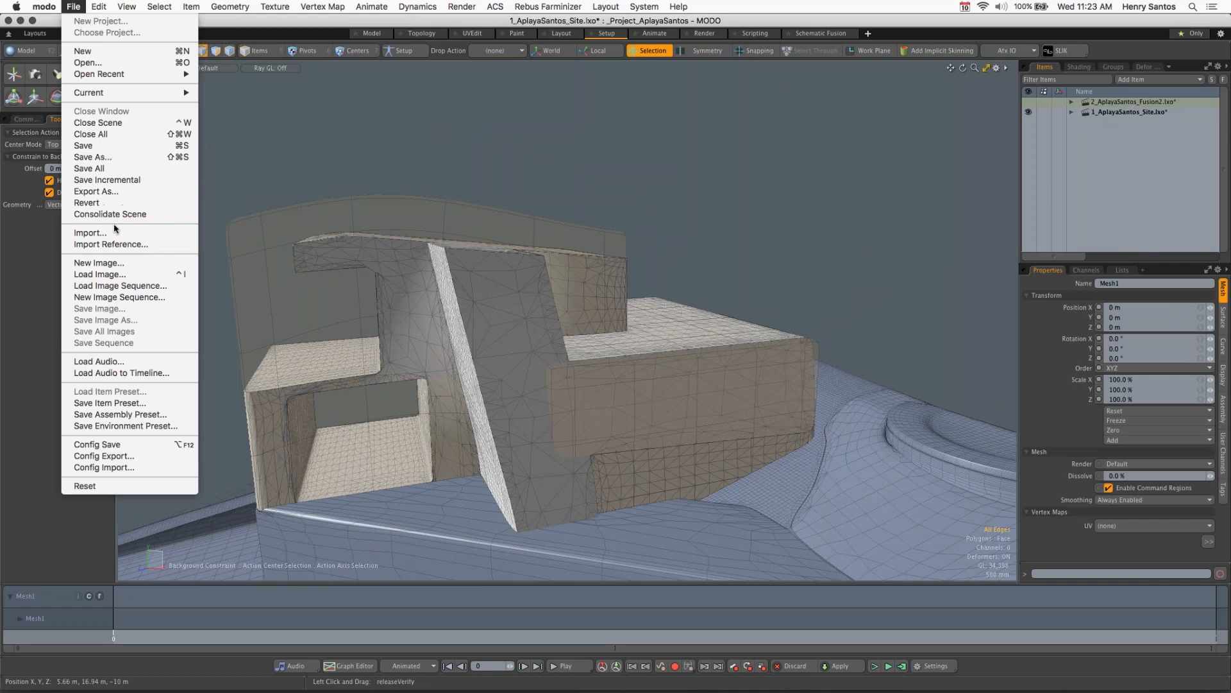
{"action": "left_click", "coordinate": [110, 139]}
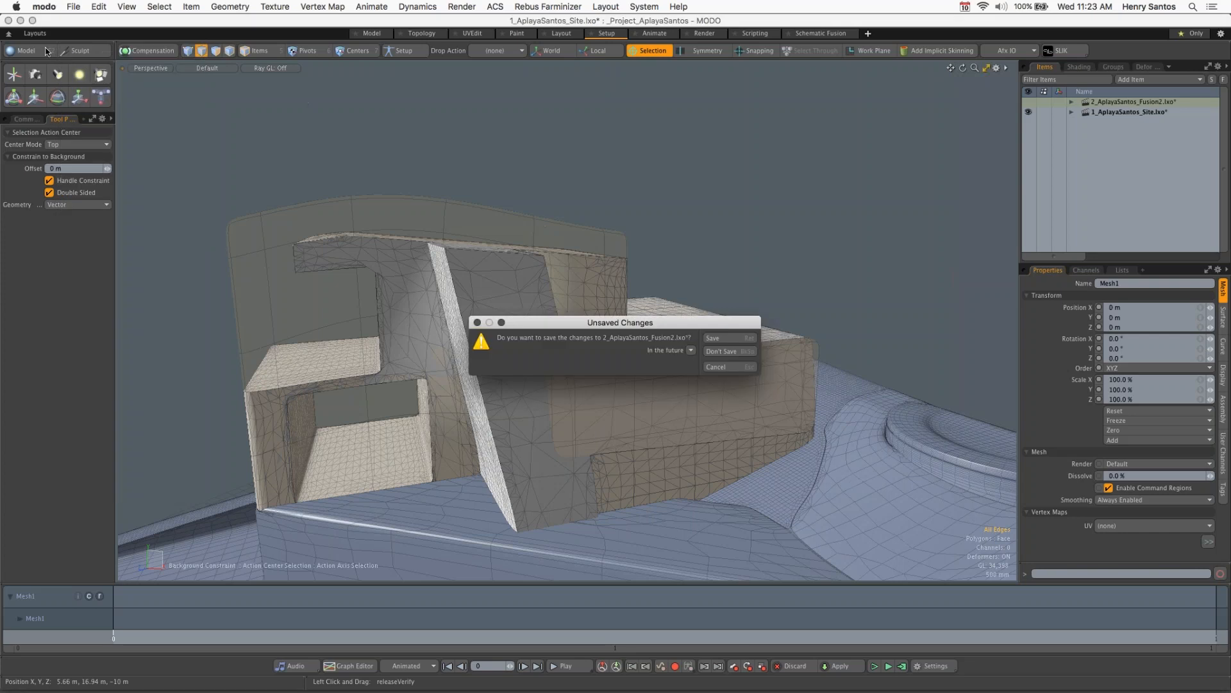
{"action": "left_click", "coordinate": [726, 353]}
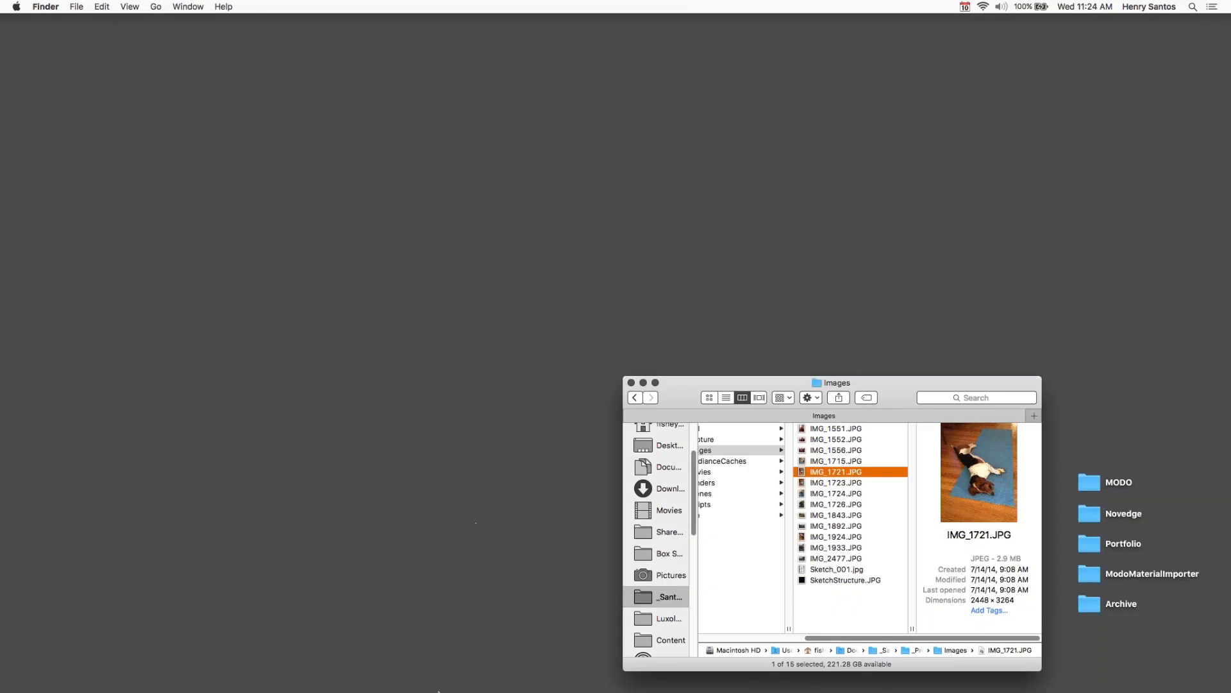
Step: Launch modo 902 again
{"action": "mouse_move", "coordinate": [435, 690]}
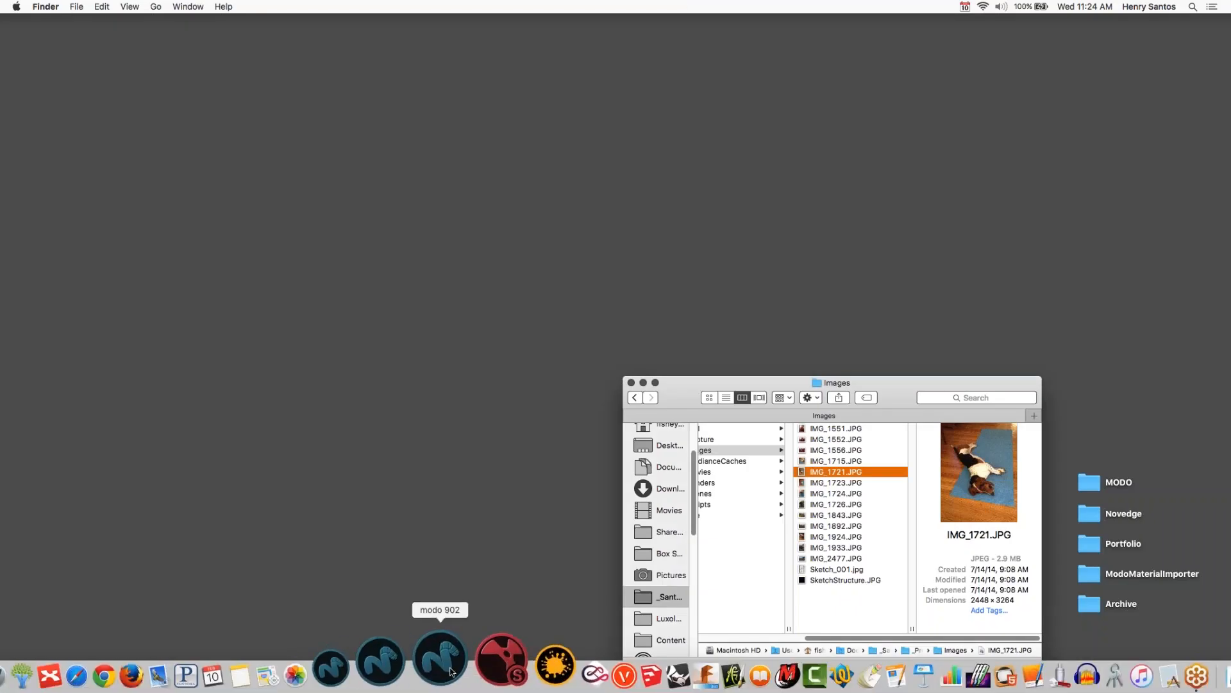
{"action": "left_click", "coordinate": [440, 660]}
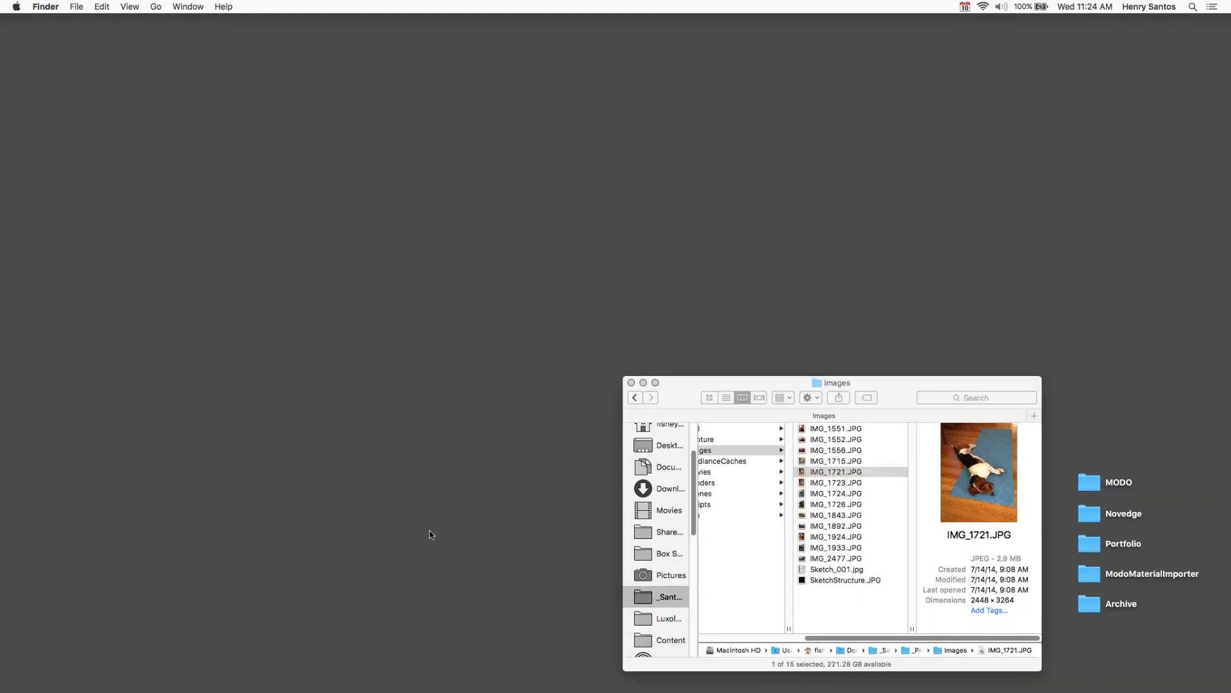
Step: View the photos IMG_1721.JPG and IMG_1715.JPG from the project's Images folder at full size, enlarging the Finder window
{"action": "left_click", "coordinate": [840, 476]}
{"action": "double_click", "coordinate": [990, 481]}
{"action": "left_click_drag", "start_coordinate": [892, 389], "coordinate": [850, 293]}
{"action": "left_click_drag", "start_coordinate": [1193, 652], "coordinate": [1216, 658]}
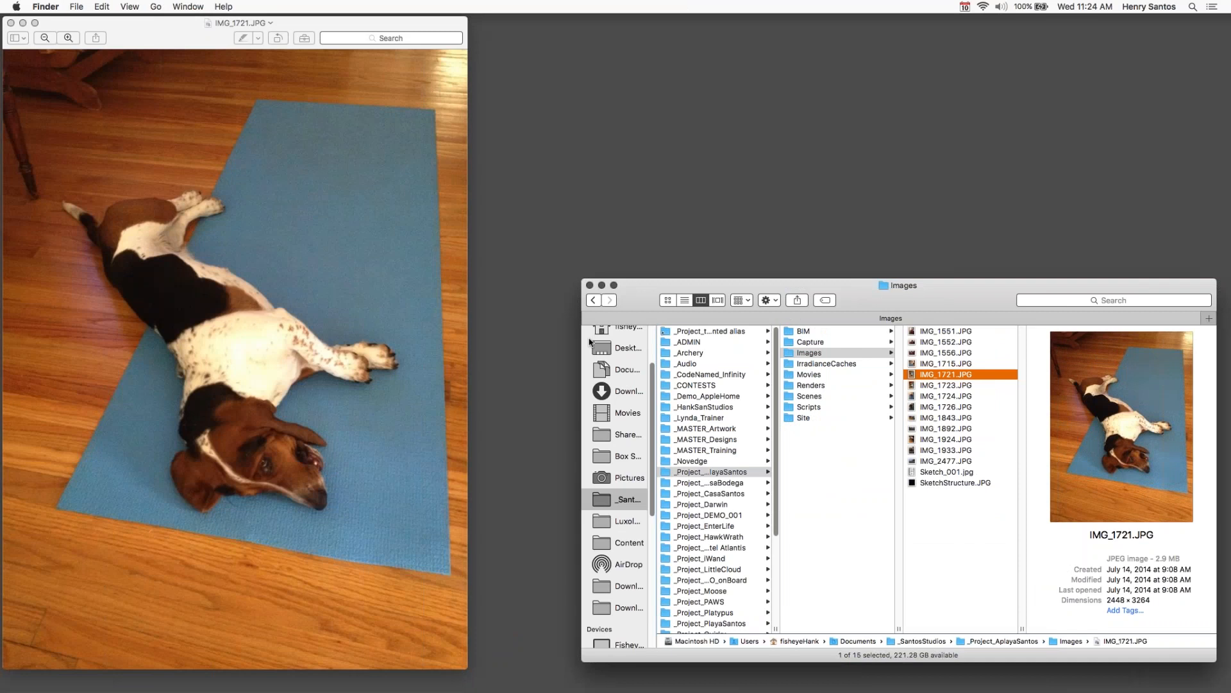
{"action": "left_click", "coordinate": [940, 364]}
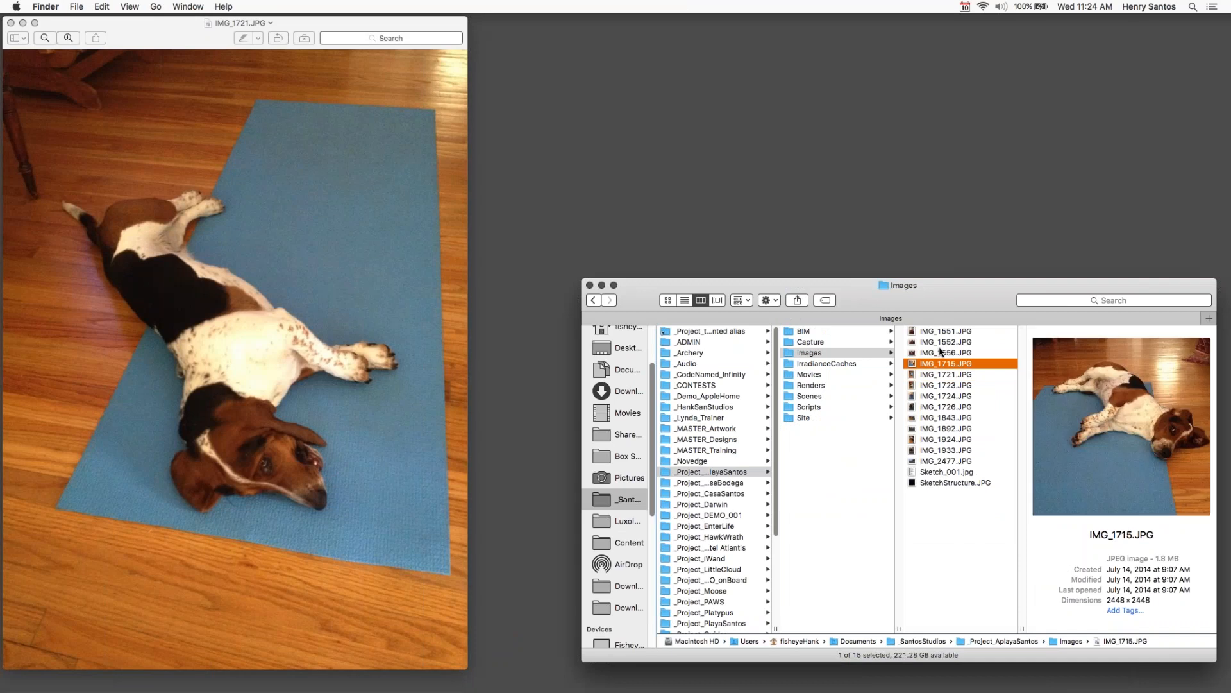
{"action": "double_click", "coordinate": [946, 365]}
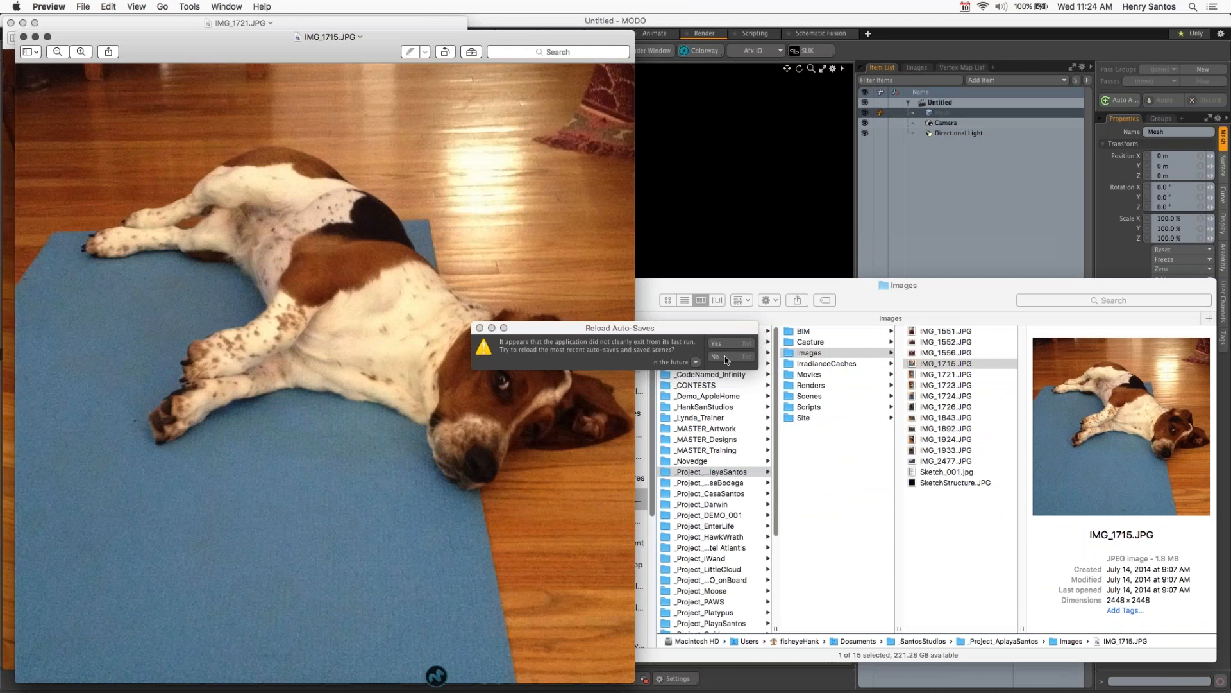
Step: Decline reloading the auto-saved scenes in MODO and switch back to the Images folder in Finder
{"action": "left_click", "coordinate": [725, 357]}
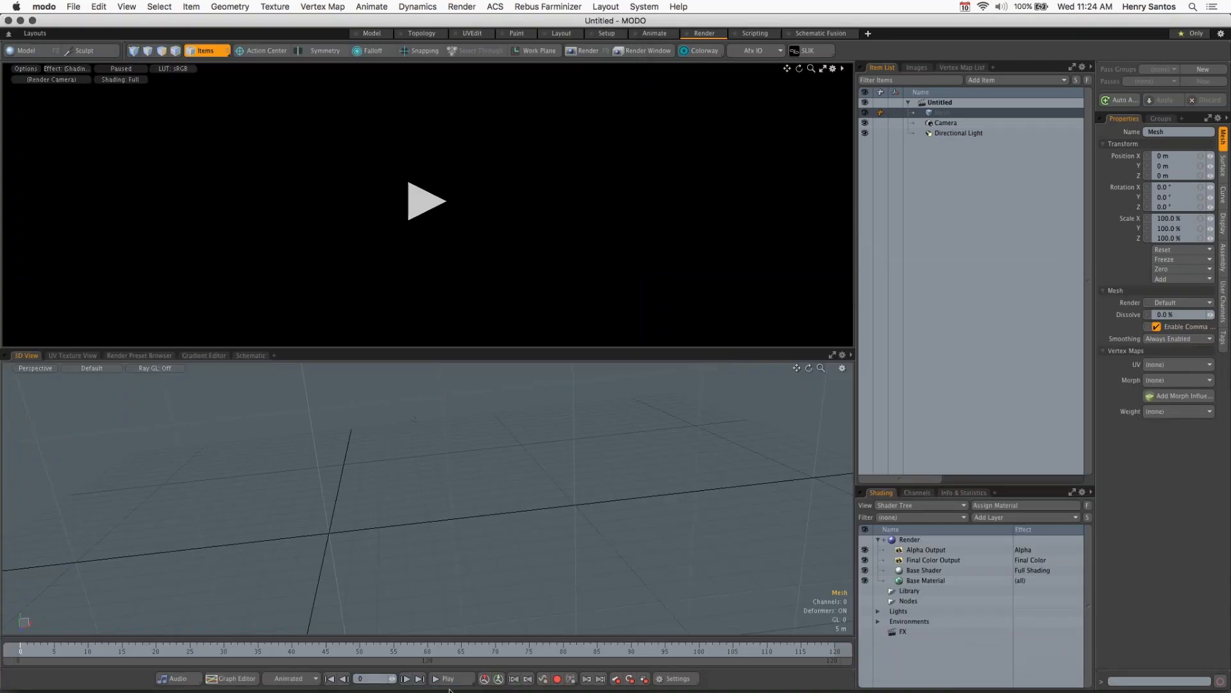
{"action": "mouse_move", "coordinate": [132, 691]}
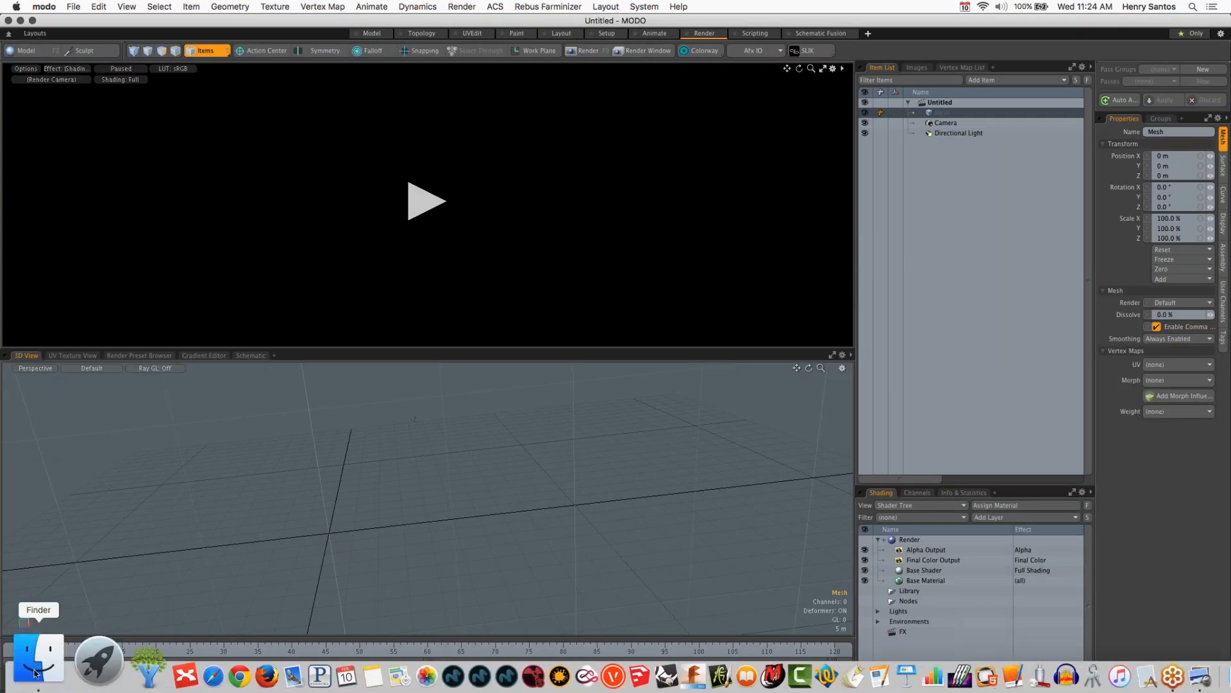
{"action": "left_click", "coordinate": [35, 673]}
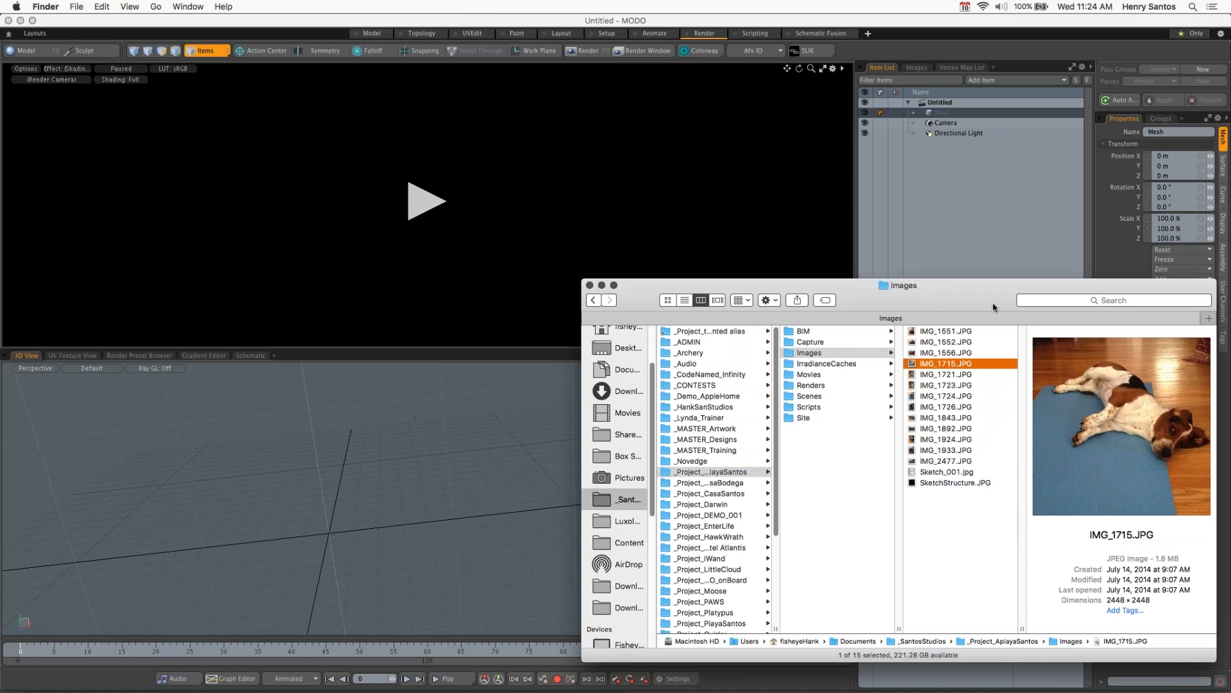
Step: Enlarge the Finder window and preview the photos IMG_1556, IMG_1551, IMG_1552, IMG_1724 and IMG_1726 in the Images folder
{"action": "left_click", "coordinate": [960, 354]}
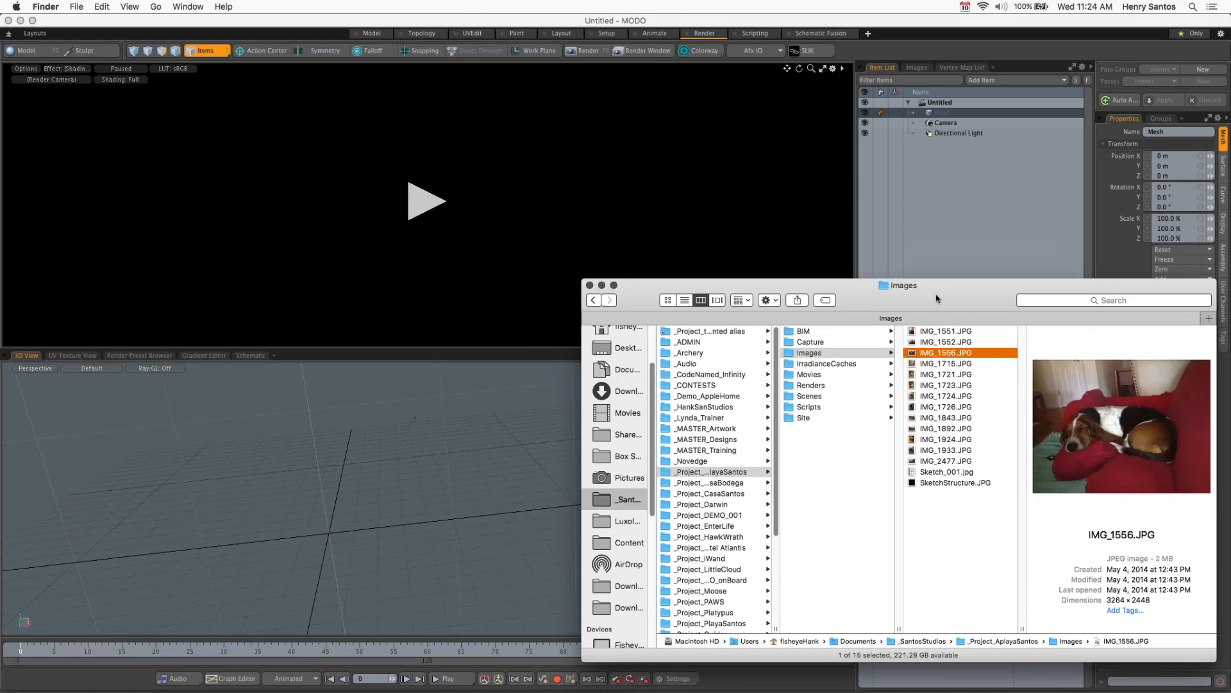
{"action": "left_click_drag", "start_coordinate": [936, 298], "coordinate": [778, 251]}
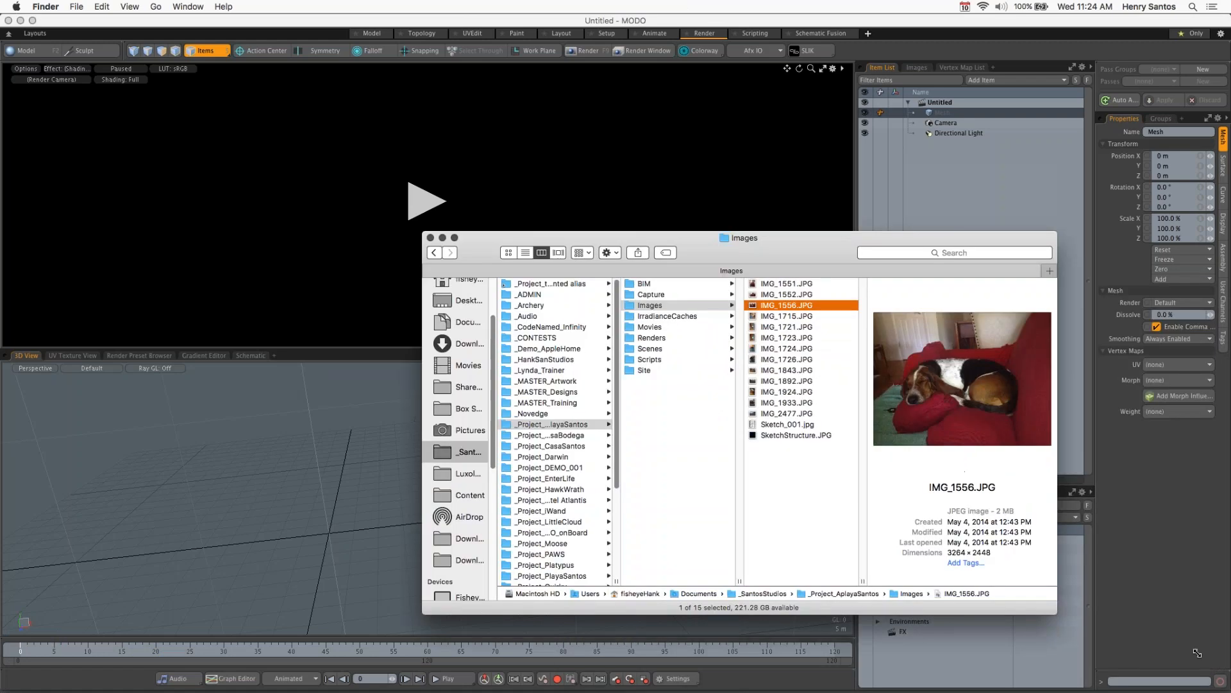
{"action": "left_click_drag", "start_coordinate": [1205, 656], "coordinate": [1222, 667]}
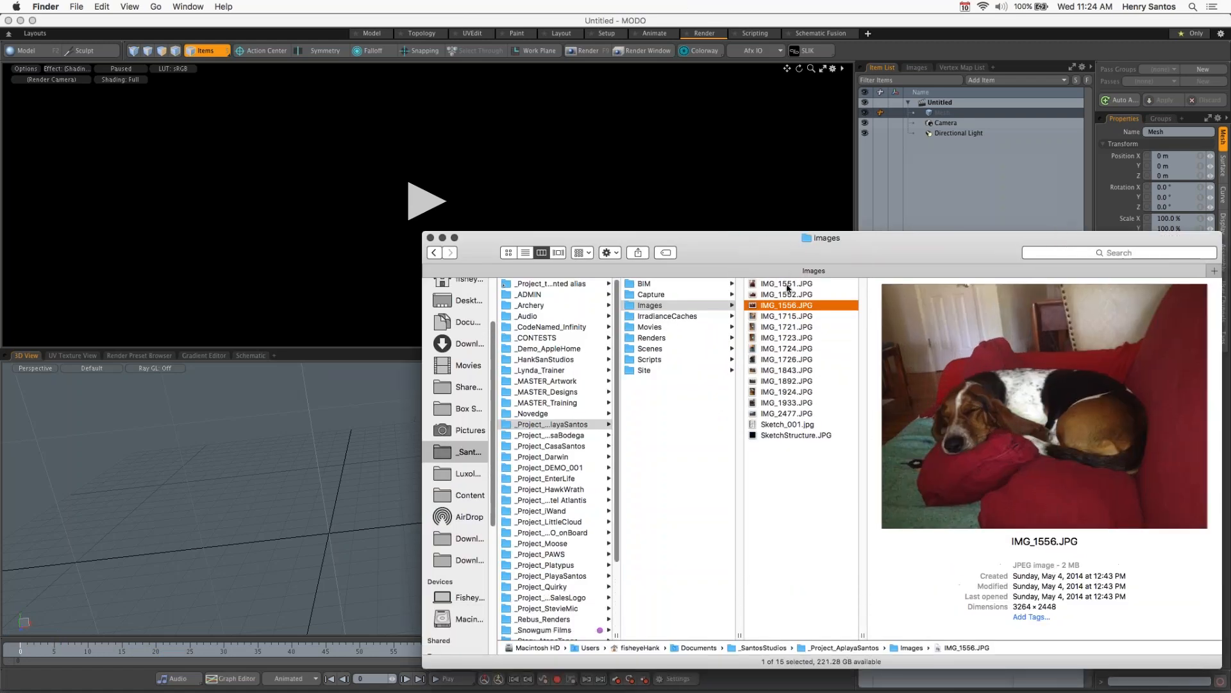
{"action": "left_click", "coordinate": [786, 284]}
{"action": "left_click", "coordinate": [787, 295]}
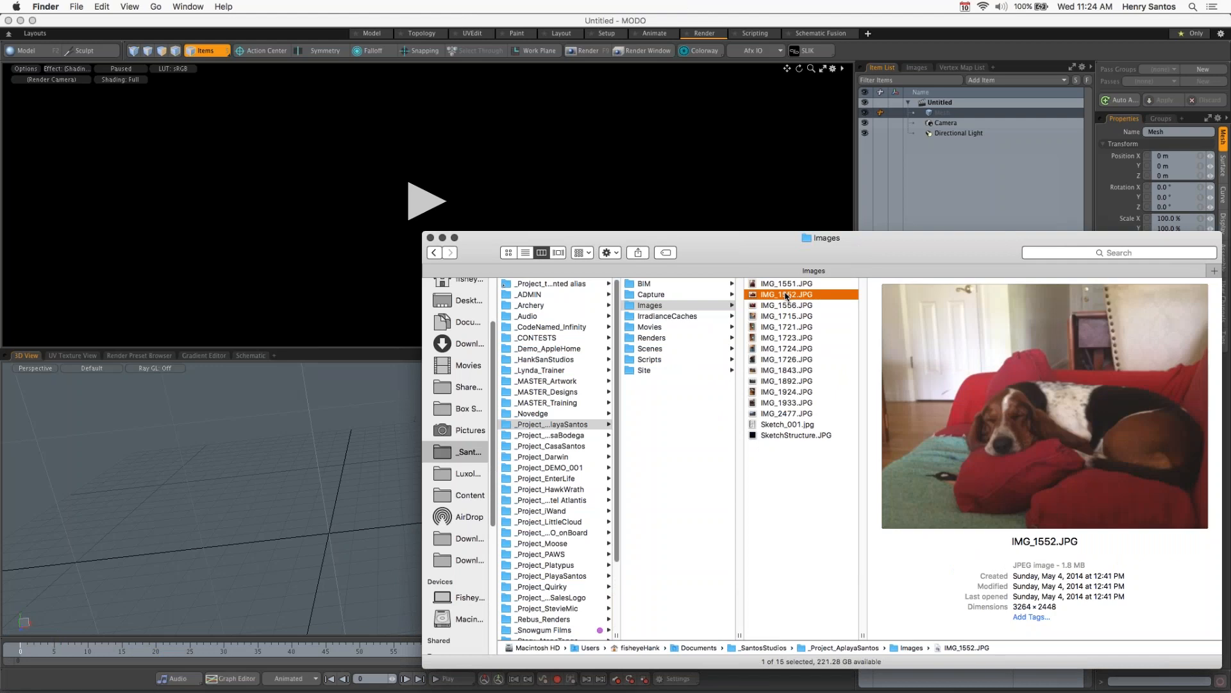
{"action": "left_click", "coordinate": [787, 350]}
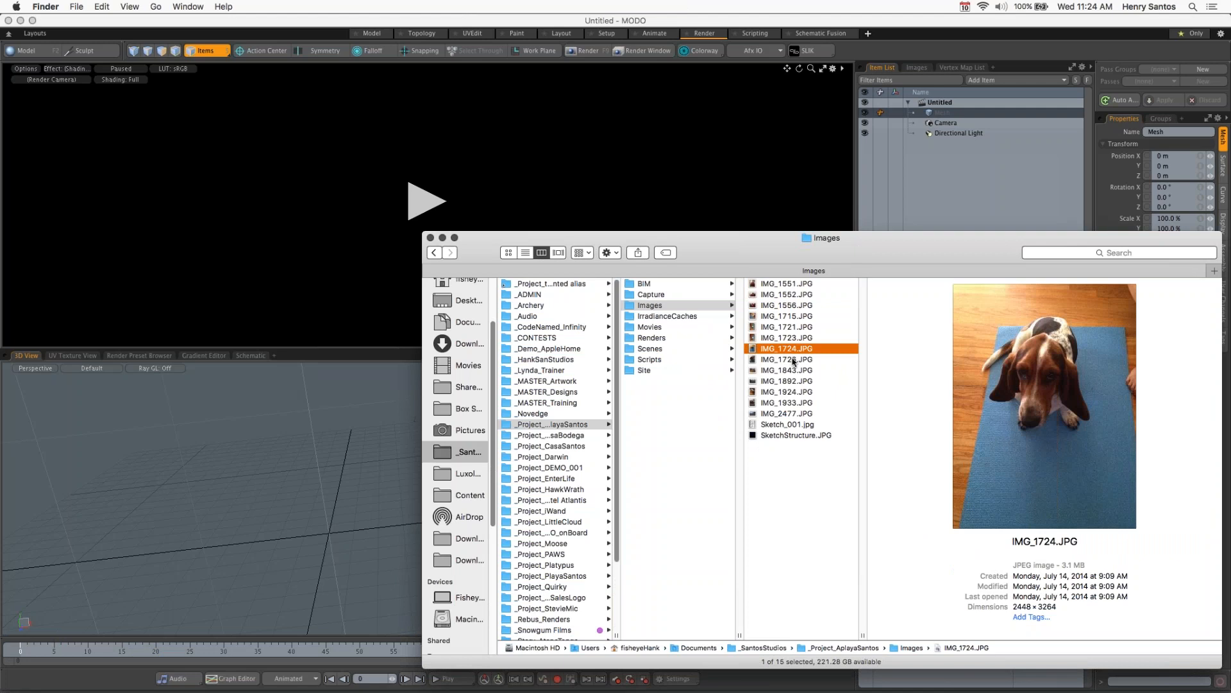
{"action": "left_click", "coordinate": [794, 361]}
Step: Switch to MODO and open 3_AplayaSantos_Sketch.lxo and 4_AplayaSantos_Structure.lxo together from the Scenes folder
{"action": "left_click", "coordinate": [424, 27]}
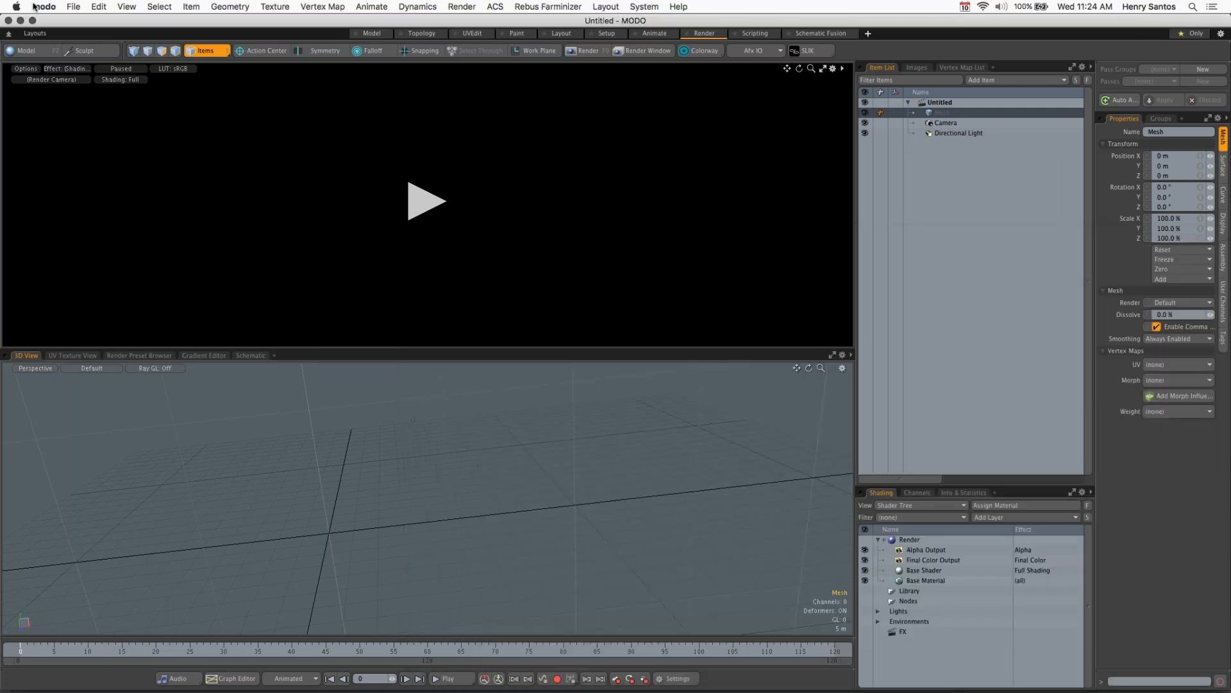
{"action": "left_click", "coordinate": [73, 7]}
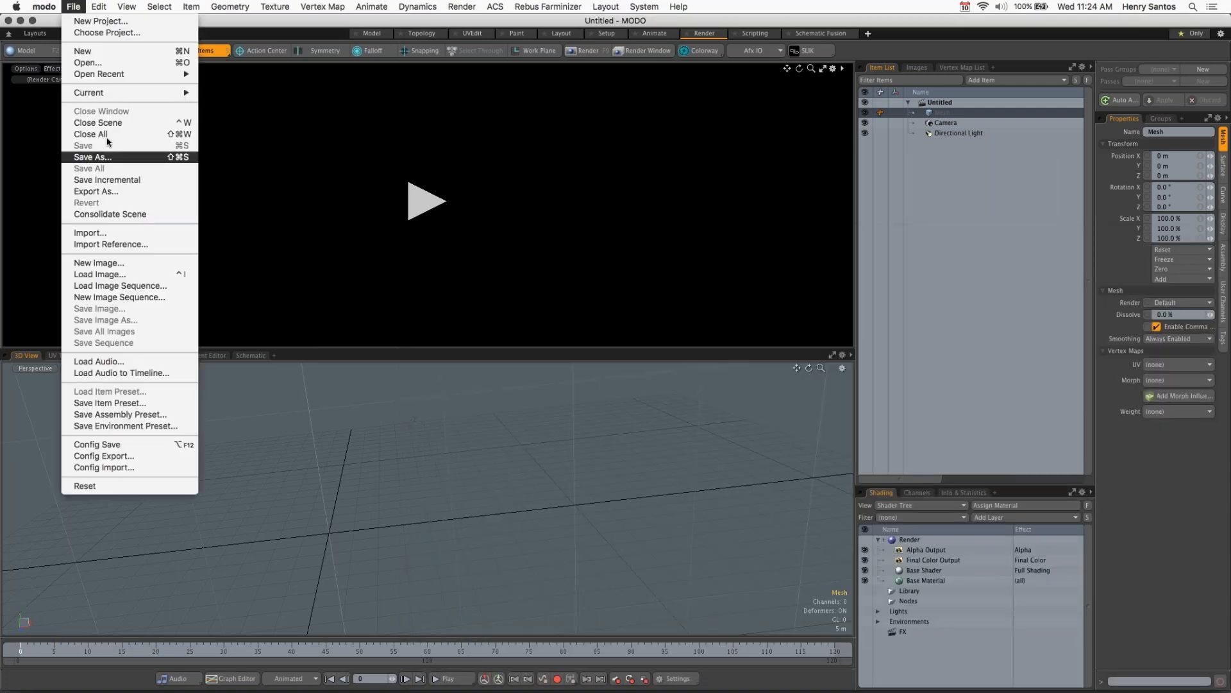
{"action": "left_click", "coordinate": [88, 63]}
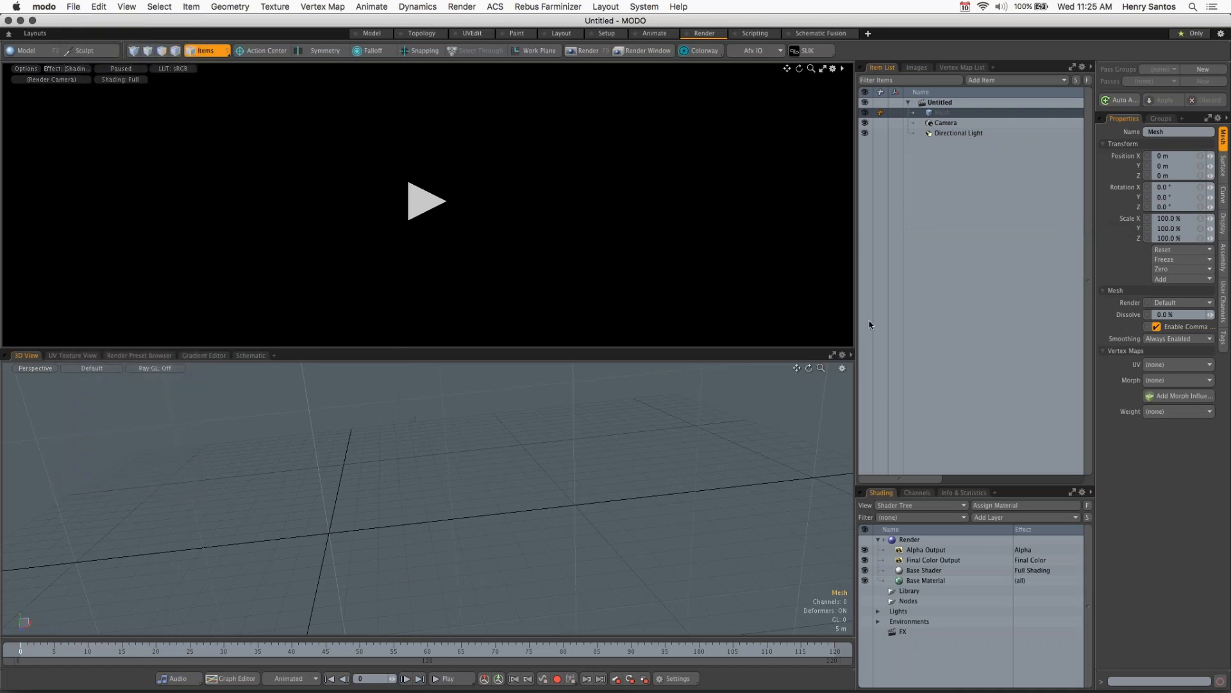
{"action": "left_click", "coordinate": [621, 181]}
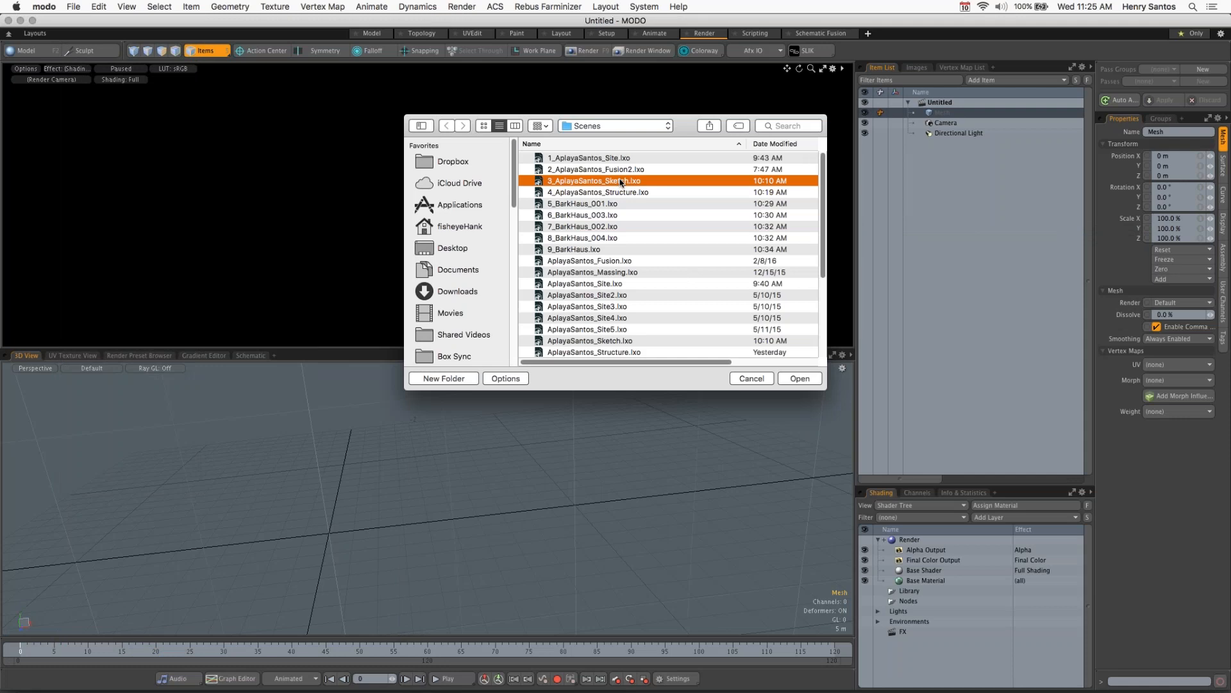
{"action": "left_click", "coordinate": [623, 192], "text": "shift"}
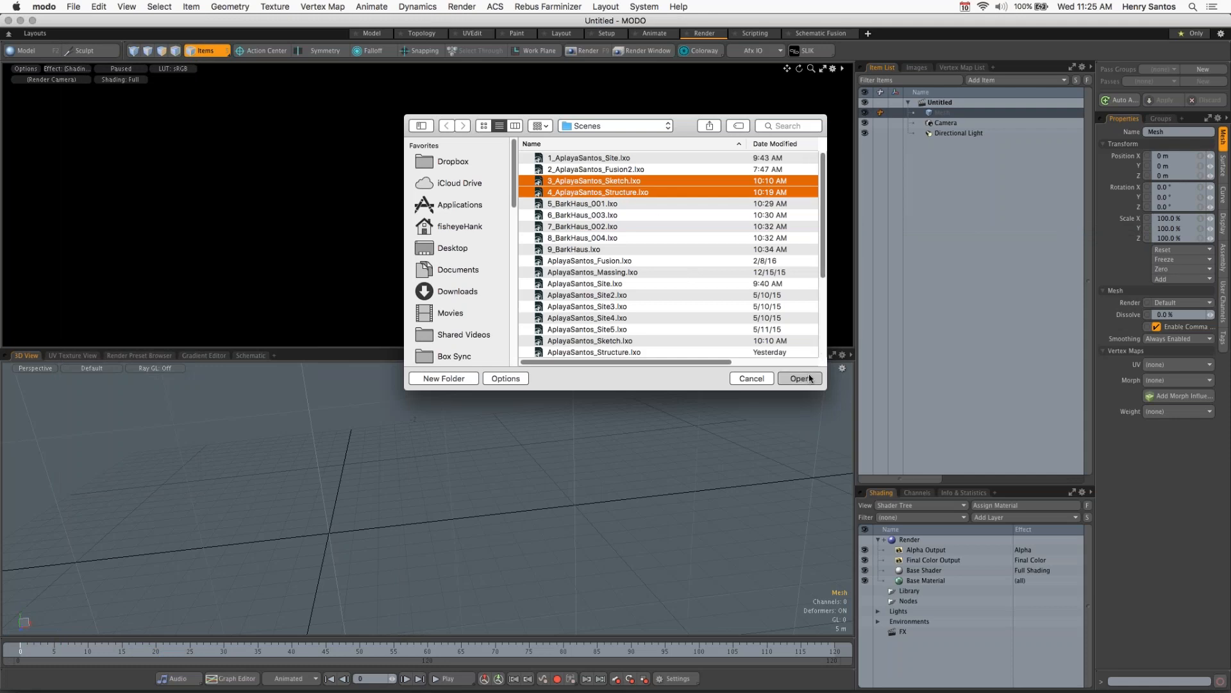
{"action": "left_click", "coordinate": [810, 377]}
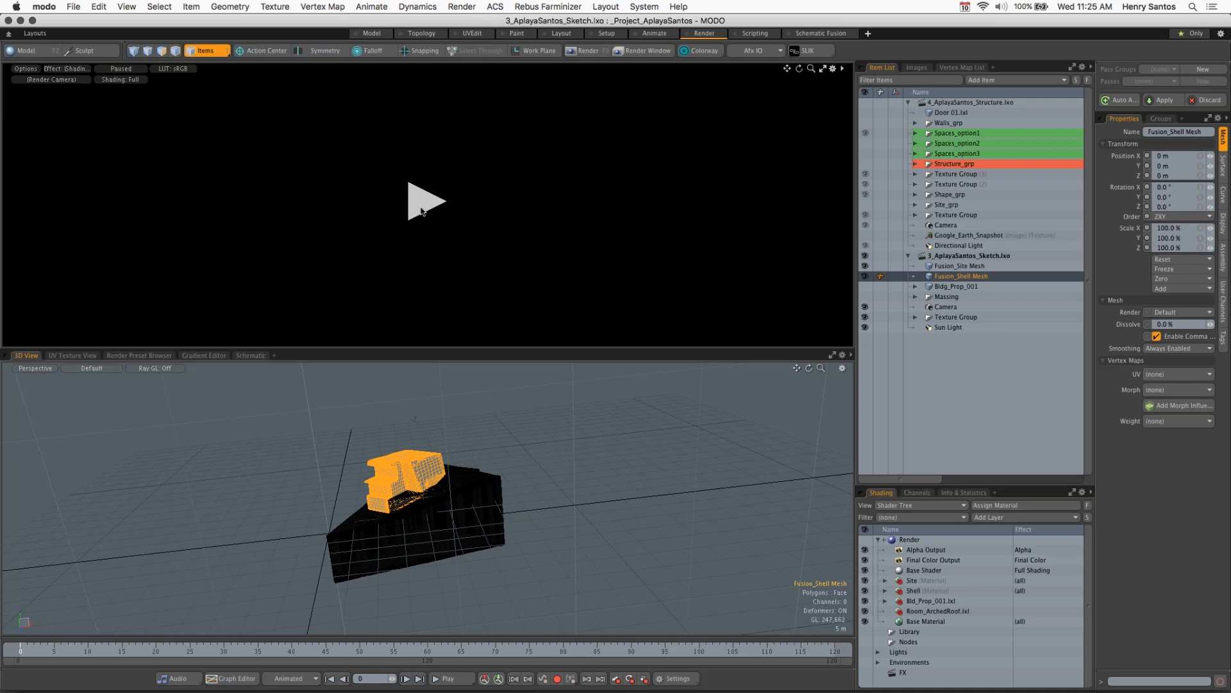
Step: Select the 3_AplayaSantos_Sketch.lxo scene and switch from the Render layout through Model to the Paint layout
{"action": "left_click", "coordinate": [978, 256]}
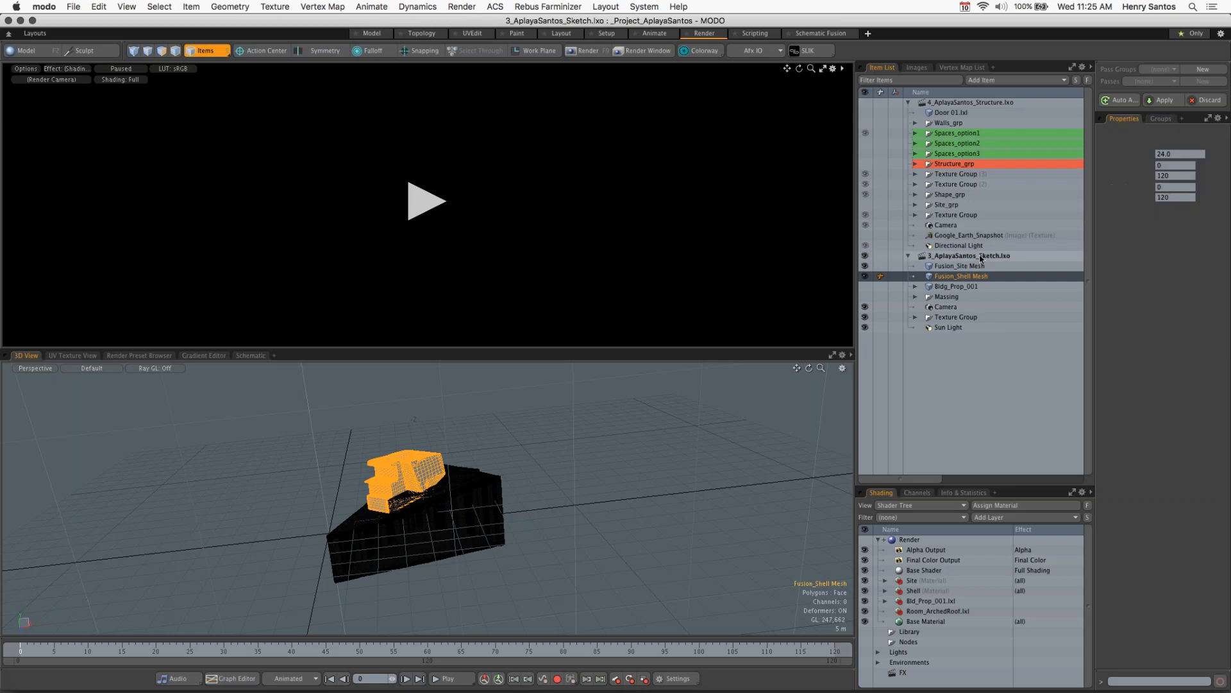
{"action": "left_click", "coordinate": [367, 34]}
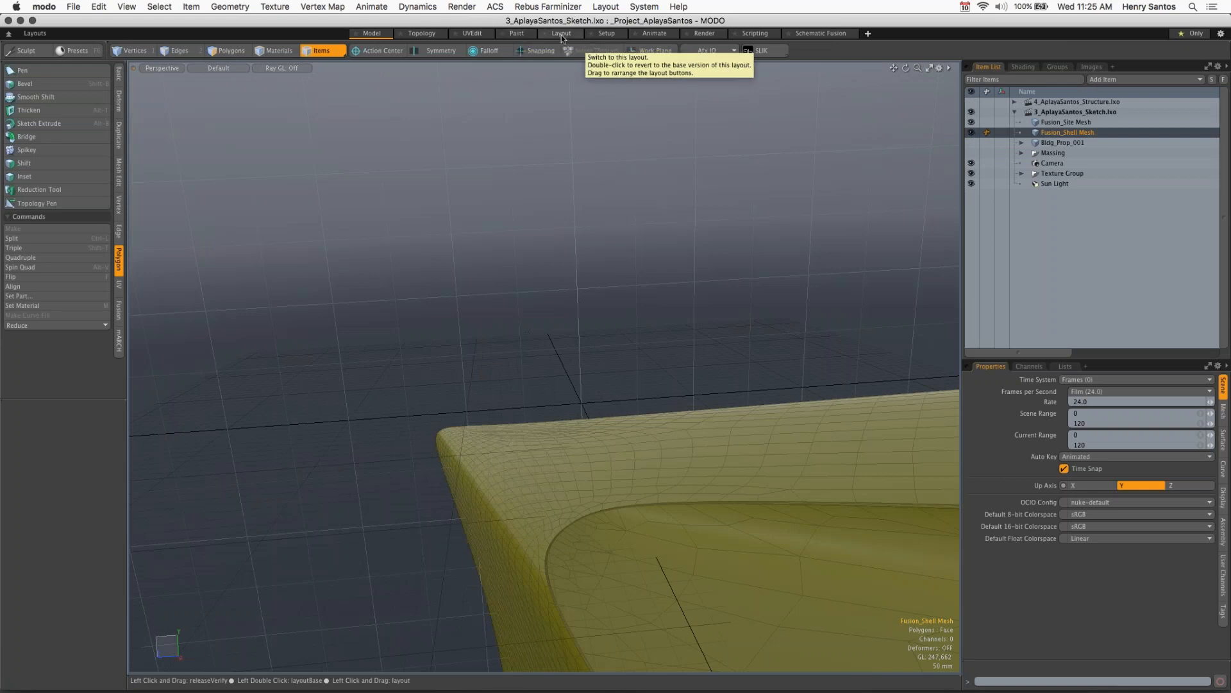
{"action": "left_click", "coordinate": [517, 34]}
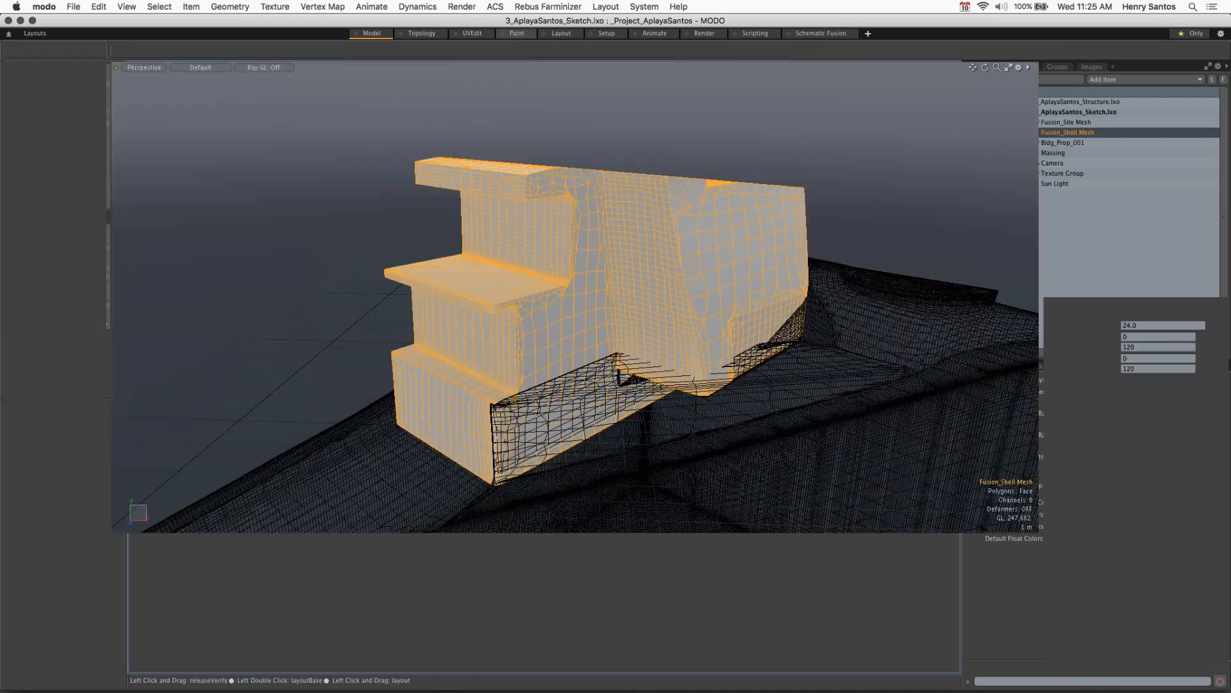
Step: Clear the item selection, reselect the Fusion_Shell Mesh in the viewport and switch to polygon selection
{"action": "scroll", "coordinate": [629, 232], "scroll_direction": "up", "scroll_amount": 5}
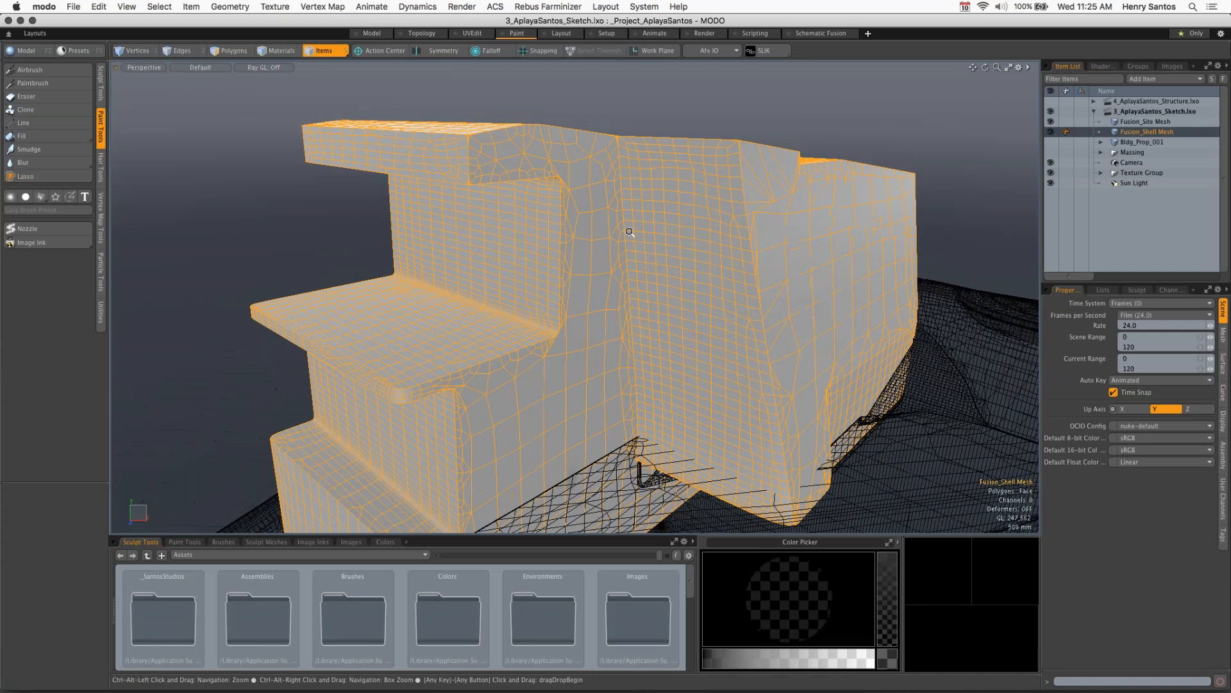
{"action": "mouse_move", "coordinate": [630, 232]}
{"action": "left_mouse_down", "text": "ctrl+alt"}
{"action": "mouse_move", "coordinate": [609, 237]}
{"action": "mouse_move", "coordinate": [625, 212]}
{"action": "mouse_move", "coordinate": [648, 216]}
{"action": "mouse_move", "coordinate": [652, 256]}
{"action": "mouse_move", "coordinate": [615, 244]}
{"action": "mouse_move", "coordinate": [687, 236]}
{"action": "left_mouse_up", "text": "ctrl+alt"}
{"action": "left_click", "coordinate": [603, 96]}
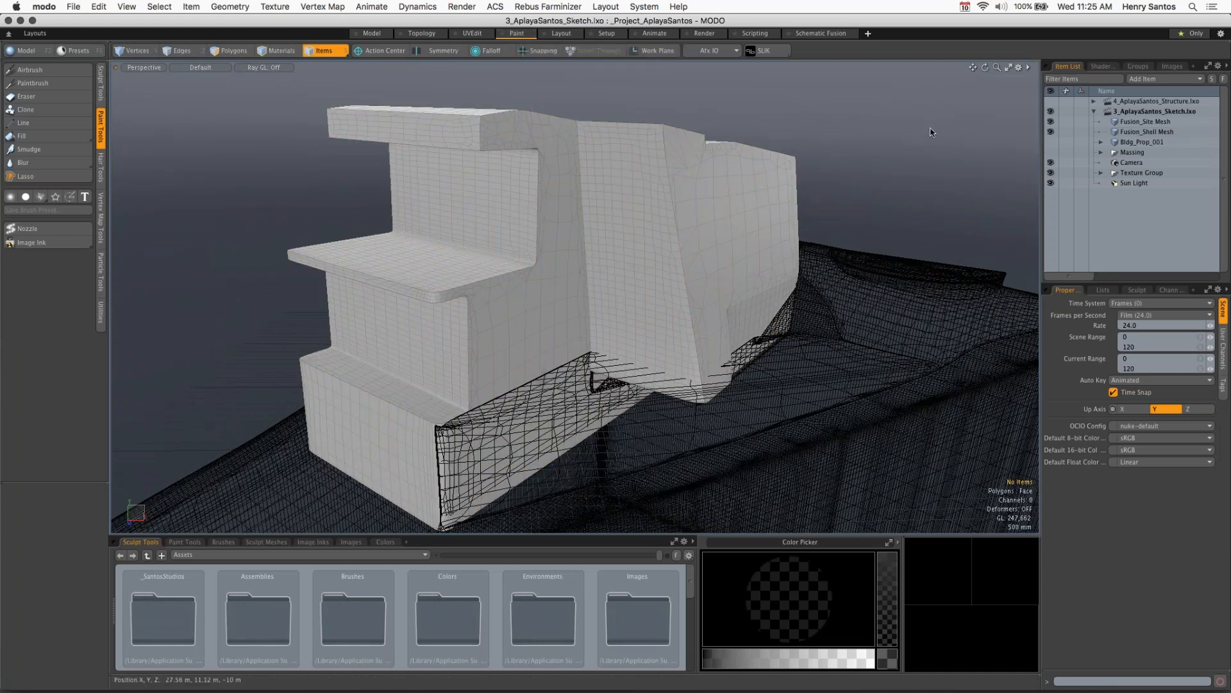
{"action": "left_click", "coordinate": [714, 209]}
{"action": "left_click", "coordinate": [237, 56]}
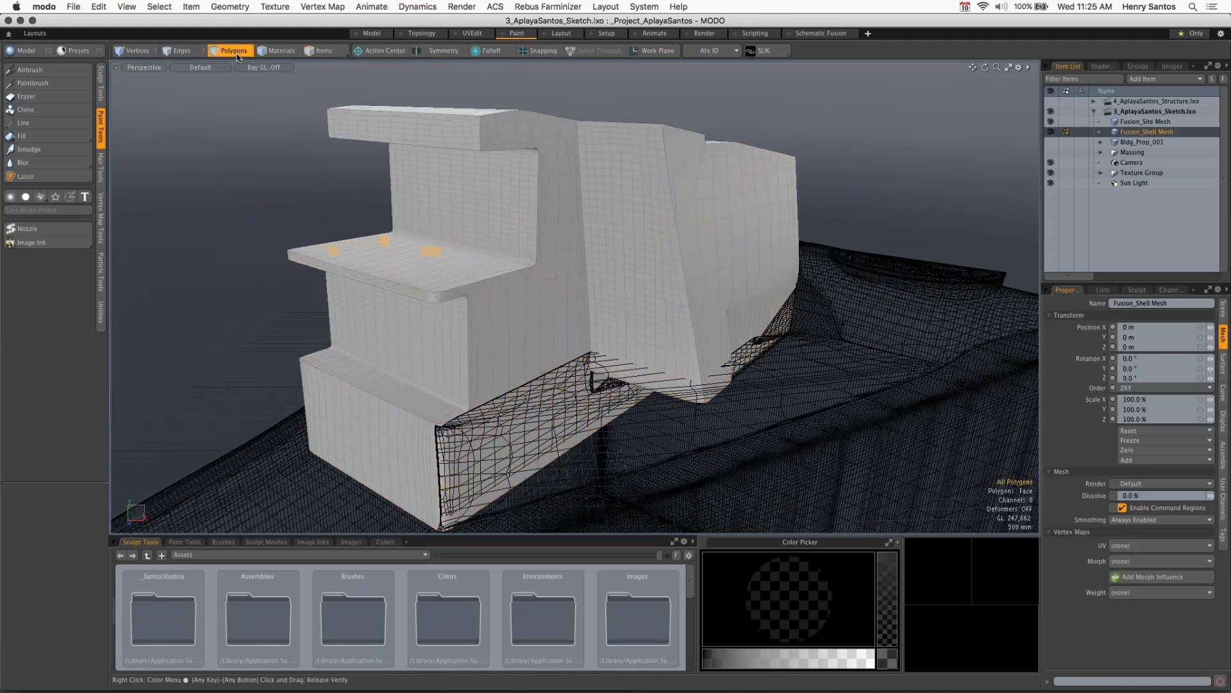
Step: Activate the Airbrush with a black foreground colour and a brush size of 20
{"action": "left_click", "coordinate": [31, 72]}
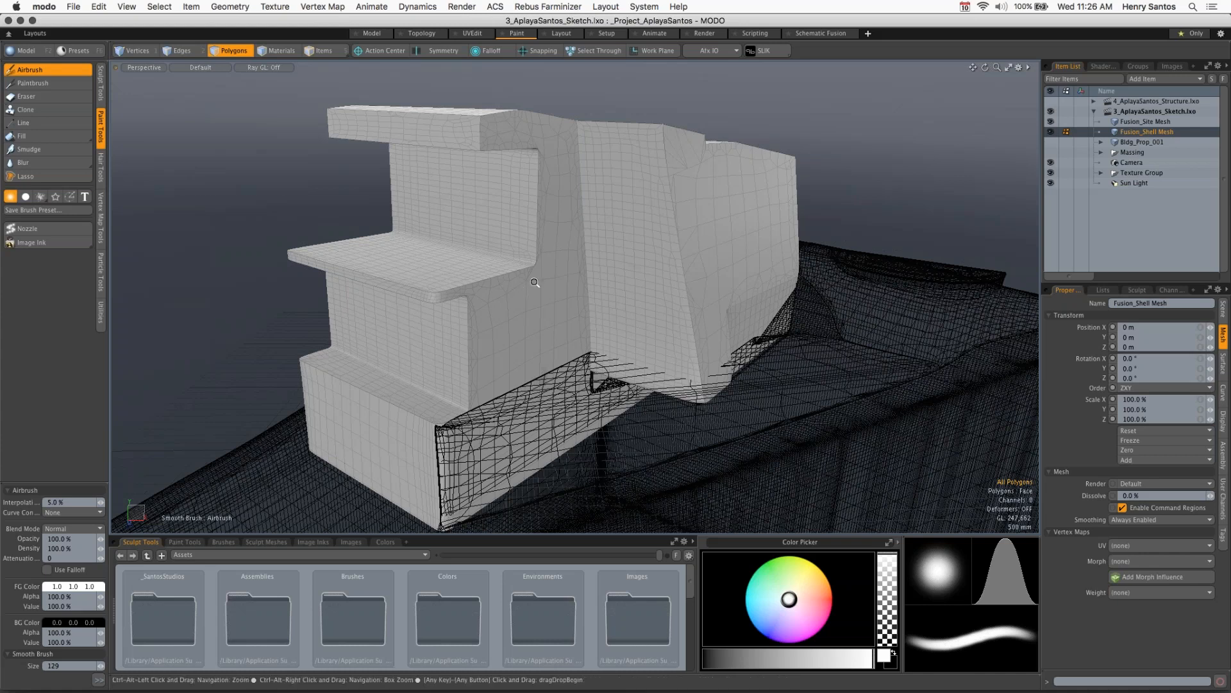
{"action": "left_click_drag", "start_coordinate": [534, 282], "coordinate": [592, 247], "text": "ctrl+alt"}
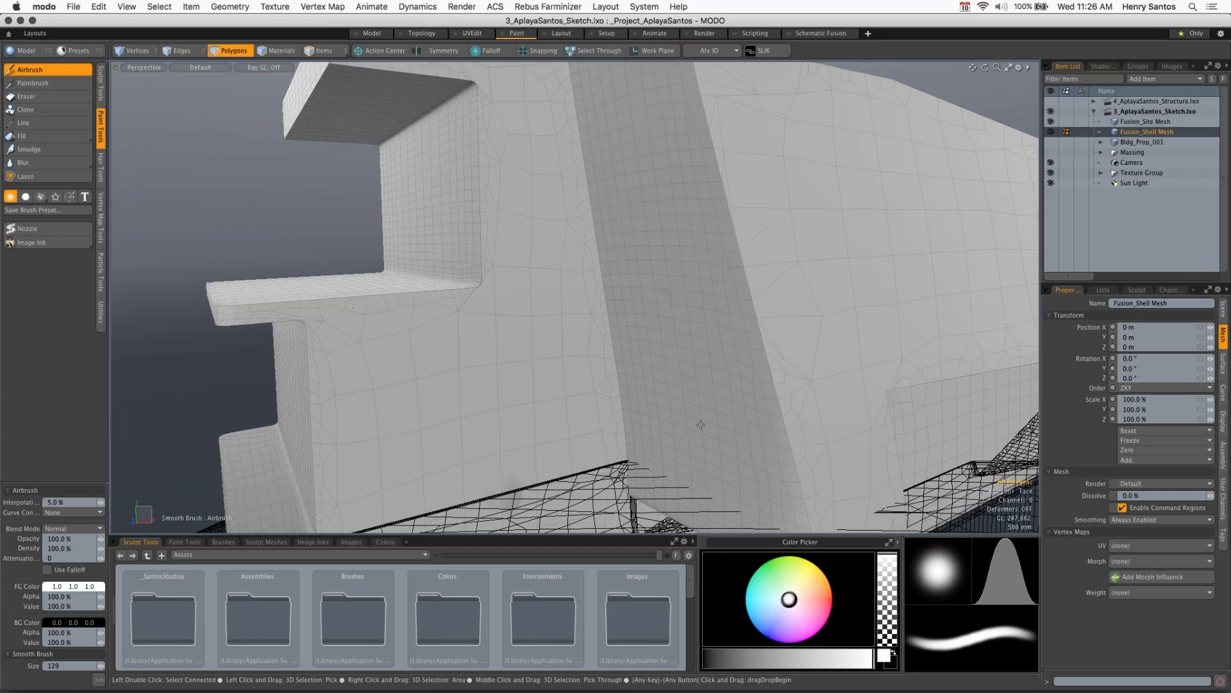
{"action": "left_click_drag", "start_coordinate": [719, 657], "coordinate": [694, 653]}
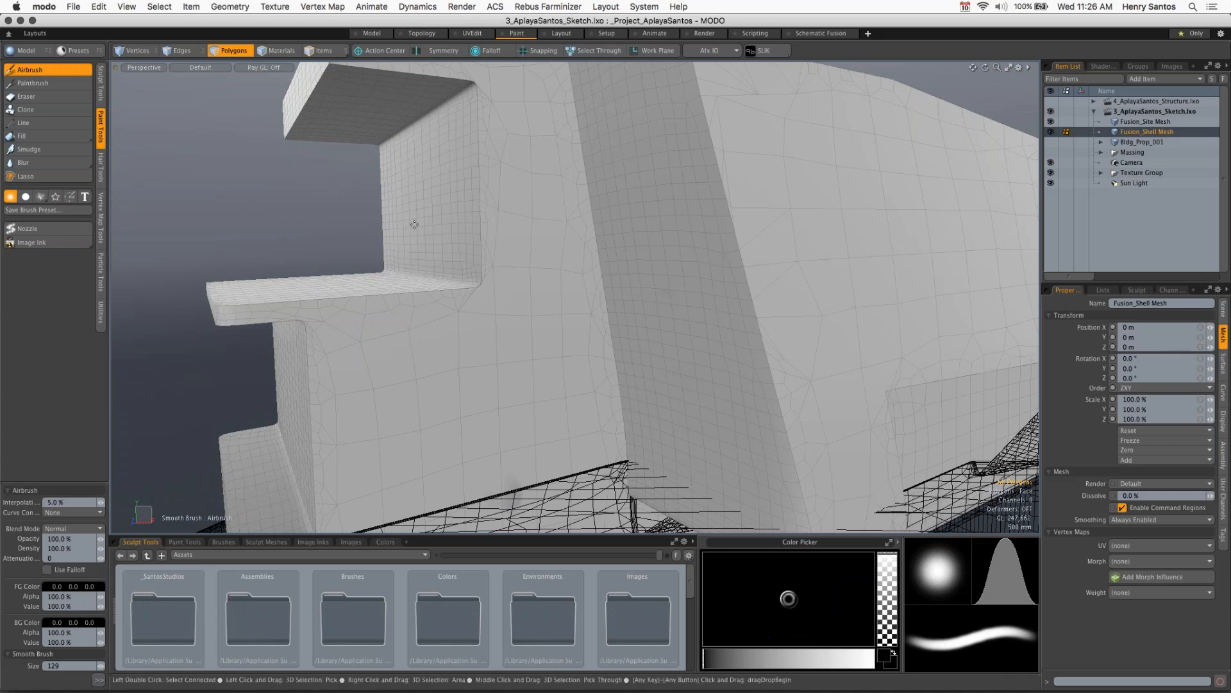
{"action": "left_click", "coordinate": [487, 324]}
{"action": "right_click_drag", "start_coordinate": [487, 322], "coordinate": [427, 320]}
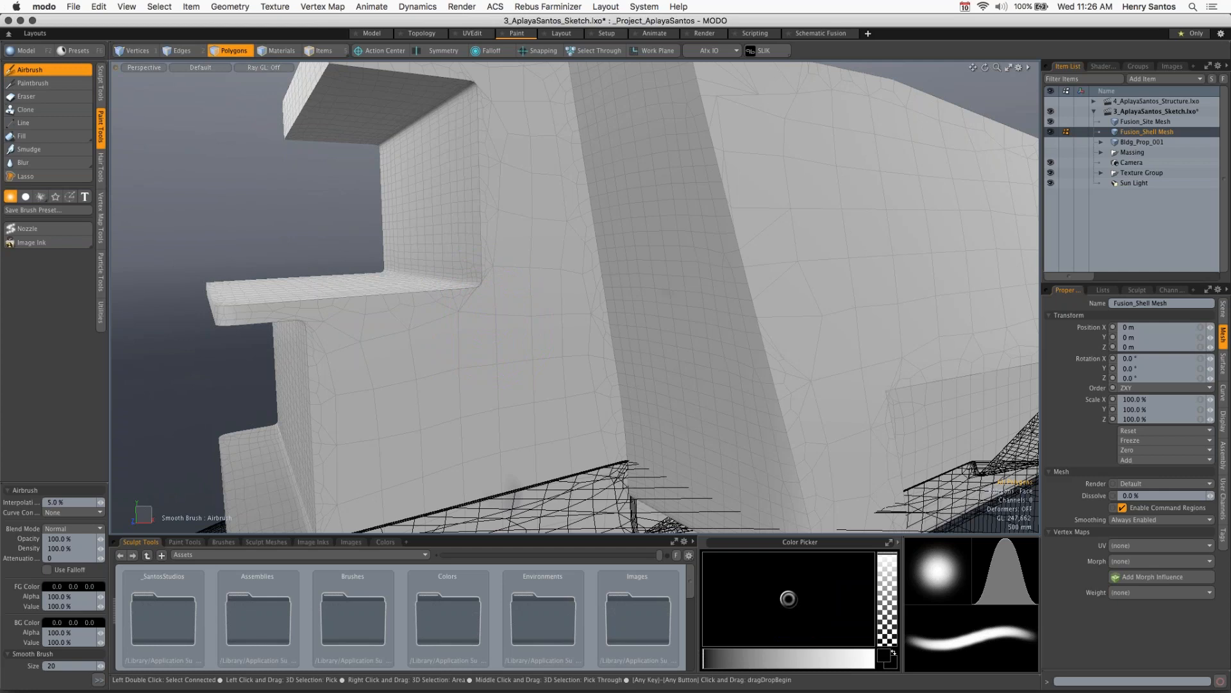
Step: Airbrush black lines along the projecting floor slab and roof edge across the building's side wall
{"action": "left_click_drag", "start_coordinate": [351, 321], "coordinate": [606, 293]}
{"action": "left_click_drag", "start_coordinate": [312, 325], "coordinate": [401, 315]}
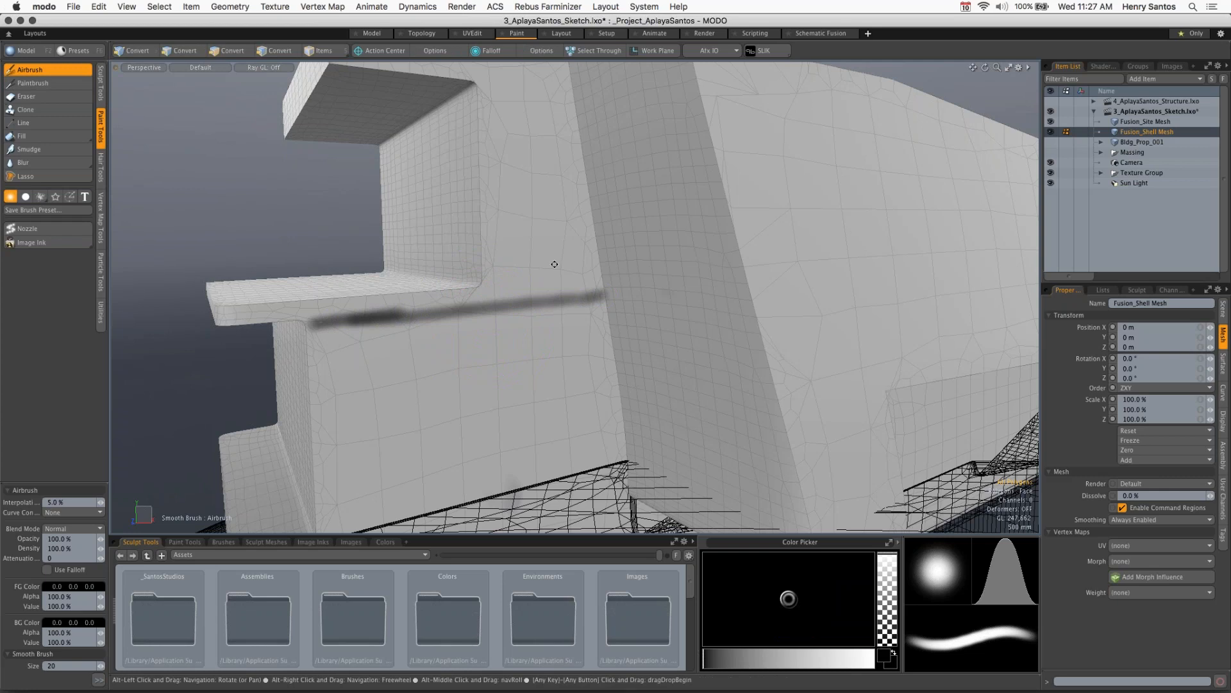
{"action": "mouse_move", "coordinate": [555, 264]}
{"action": "left_mouse_down", "text": "alt"}
{"action": "mouse_move", "coordinate": [456, 330]}
{"action": "mouse_move", "coordinate": [594, 316]}
{"action": "left_mouse_up", "text": "alt"}
{"action": "left_click_drag", "start_coordinate": [192, 366], "coordinate": [490, 330]}
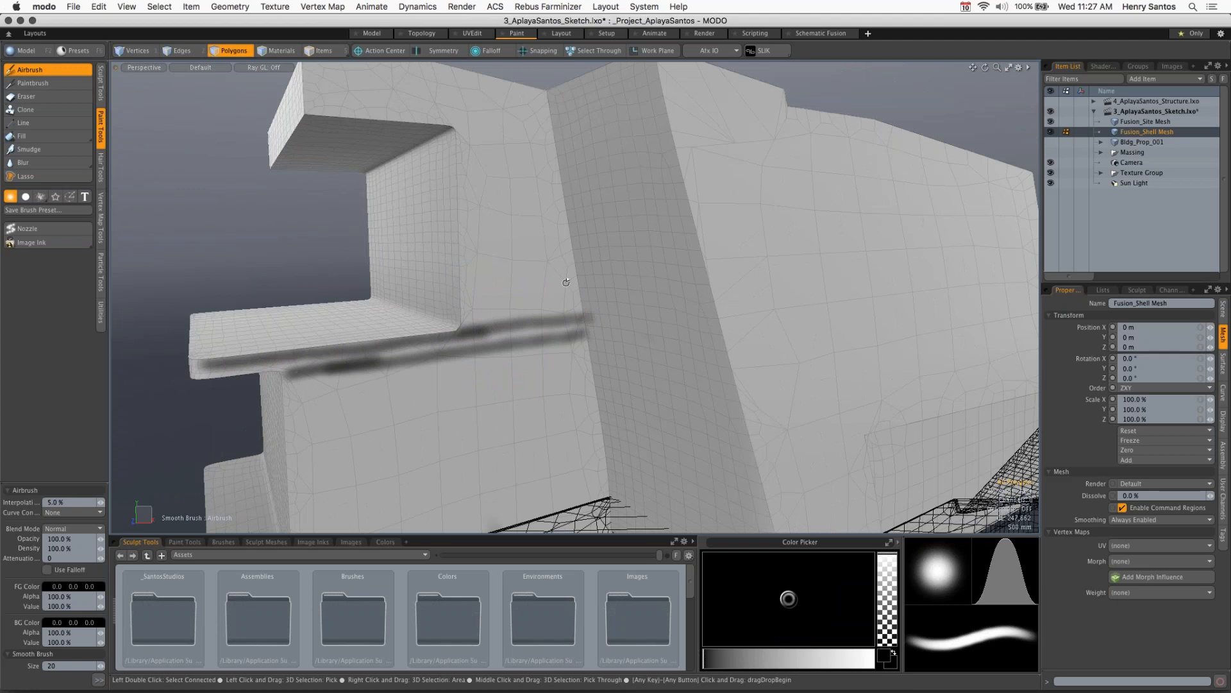
{"action": "mouse_move", "coordinate": [566, 282]}
{"action": "left_mouse_down", "text": "alt"}
{"action": "mouse_move", "coordinate": [579, 364]}
{"action": "mouse_move", "coordinate": [564, 321]}
{"action": "left_mouse_up", "text": "alt"}
{"action": "left_click_drag", "start_coordinate": [333, 209], "coordinate": [579, 214]}
{"action": "left_click_drag", "start_coordinate": [469, 212], "coordinate": [563, 210]}
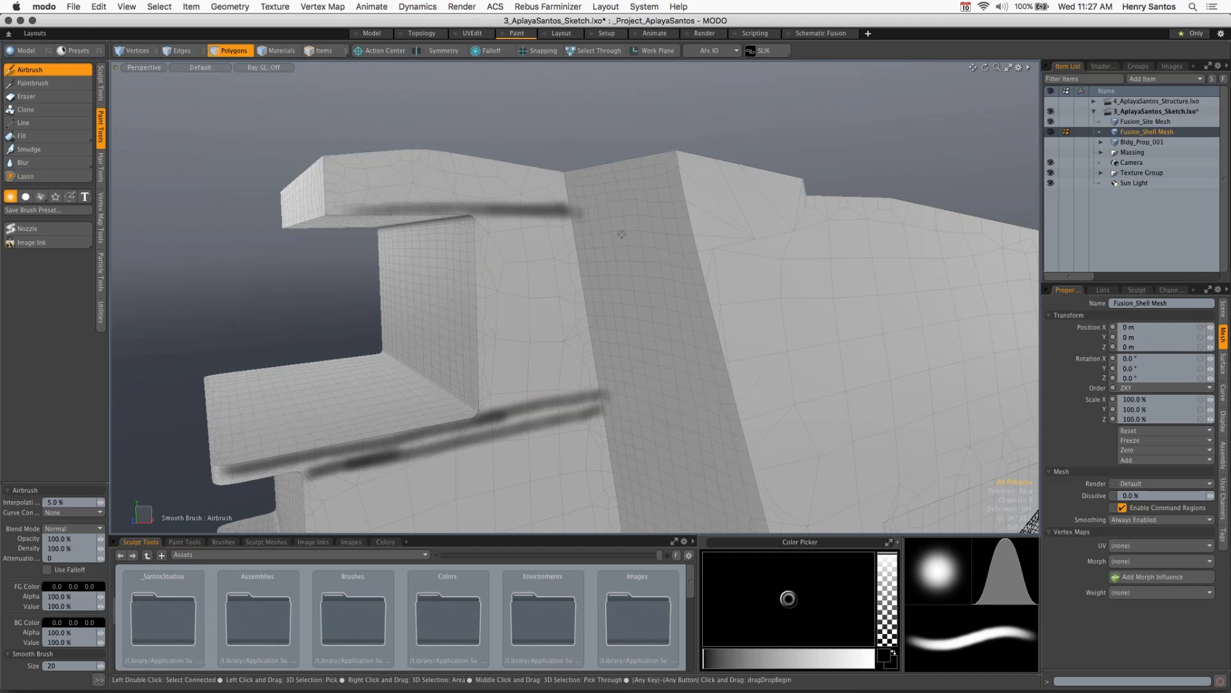
Step: Airbrush black outlines for a narrow top band and a large window on the slanted volume's front face
{"action": "left_click_drag", "start_coordinate": [541, 274], "coordinate": [637, 225], "text": "alt+shift"}
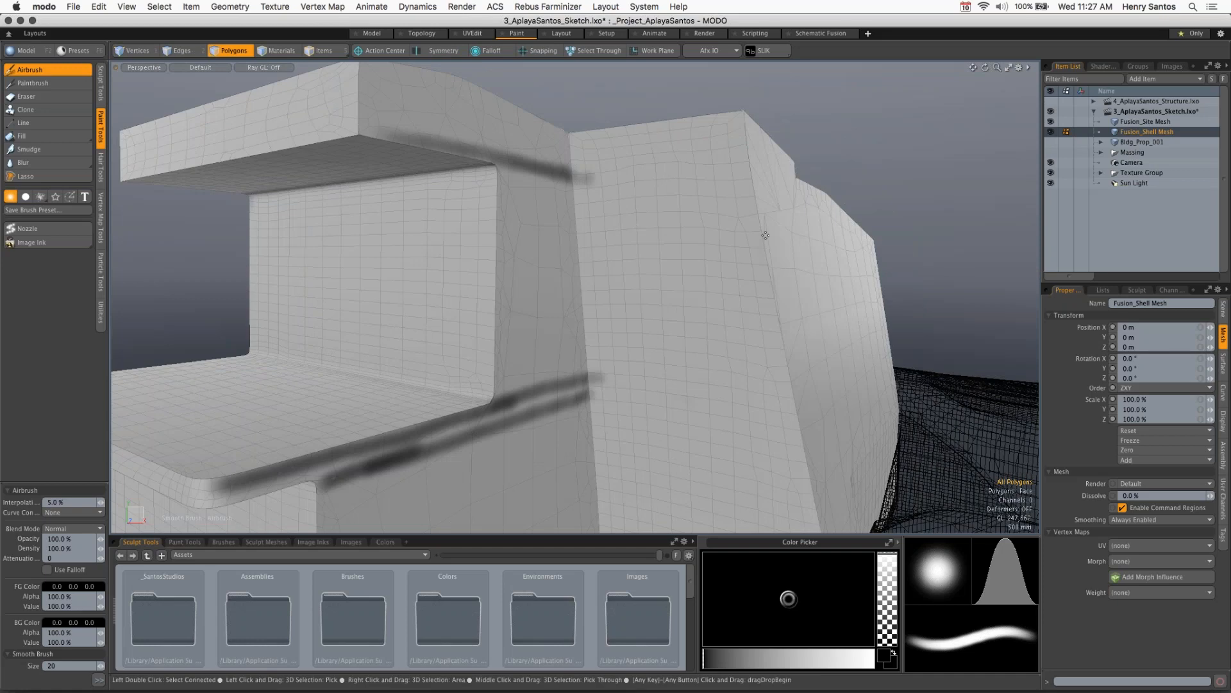
{"action": "key", "text": "alt"}
{"action": "left_click_drag", "start_coordinate": [786, 236], "coordinate": [785, 308], "text": "alt+shift"}
{"action": "left_click_drag", "start_coordinate": [682, 197], "coordinate": [744, 122], "text": "alt+shift"}
{"action": "mouse_move", "coordinate": [594, 145]}
{"action": "left_mouse_down"}
{"action": "mouse_move", "coordinate": [773, 145]}
{"action": "mouse_move", "coordinate": [593, 145]}
{"action": "mouse_move", "coordinate": [770, 130]}
{"action": "mouse_move", "coordinate": [752, 132]}
{"action": "left_mouse_up"}
{"action": "mouse_move", "coordinate": [604, 152]}
{"action": "left_mouse_down"}
{"action": "mouse_move", "coordinate": [598, 170]}
{"action": "mouse_move", "coordinate": [596, 157]}
{"action": "mouse_move", "coordinate": [660, 134]}
{"action": "mouse_move", "coordinate": [766, 127]}
{"action": "mouse_move", "coordinate": [762, 158]}
{"action": "left_mouse_up"}
{"action": "mouse_move", "coordinate": [589, 199]}
{"action": "left_mouse_down"}
{"action": "mouse_move", "coordinate": [607, 379]}
{"action": "mouse_move", "coordinate": [813, 369]}
{"action": "mouse_move", "coordinate": [600, 379]}
{"action": "mouse_move", "coordinate": [626, 377]}
{"action": "left_mouse_up"}
{"action": "left_click_drag", "start_coordinate": [769, 165], "coordinate": [799, 370]}
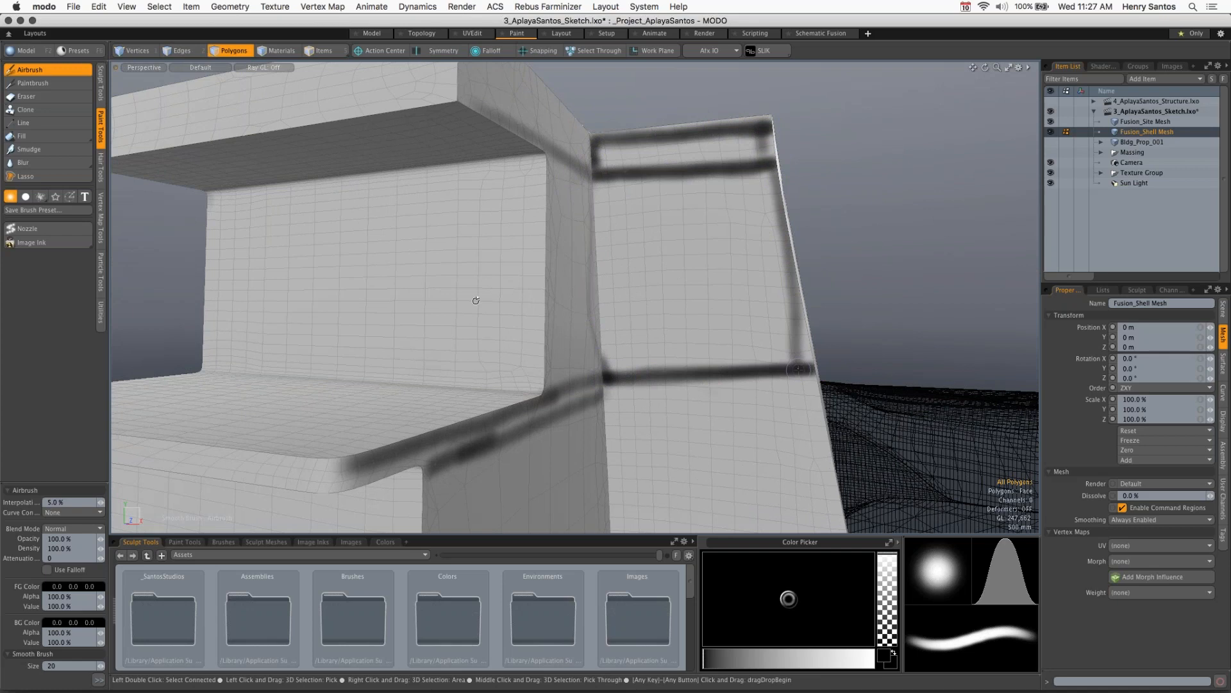
Step: Airbrush two black upright lines on the upper side wall between the roof and floor lines, beside the slanted volume
{"action": "left_click_drag", "start_coordinate": [476, 300], "coordinate": [453, 297], "text": "alt"}
{"action": "left_click_drag", "start_coordinate": [527, 204], "coordinate": [570, 378]}
{"action": "mouse_move", "coordinate": [438, 187]}
{"action": "left_mouse_down"}
{"action": "mouse_move", "coordinate": [509, 193]}
{"action": "mouse_move", "coordinate": [539, 383]}
{"action": "left_mouse_up"}
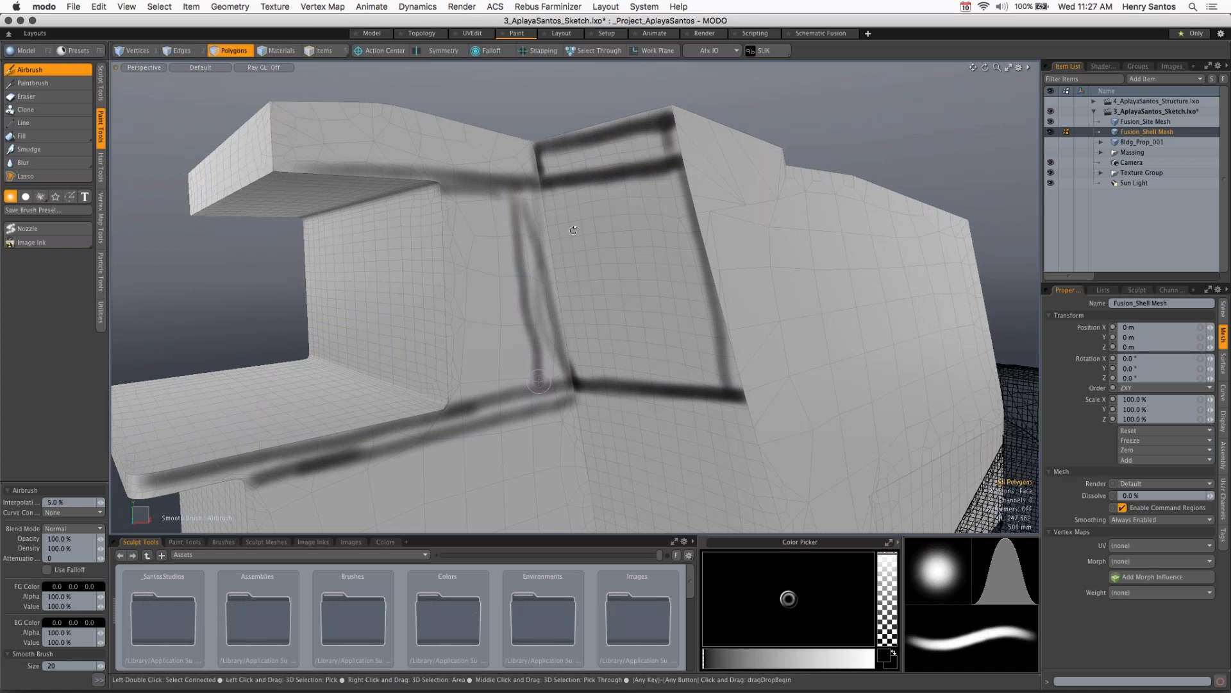
Step: Airbrush black window frames and dividing mullions on the recessed front wall of the upper storey
{"action": "left_click_drag", "start_coordinate": [574, 230], "coordinate": [667, 224], "text": "alt"}
{"action": "mouse_move", "coordinate": [257, 193]}
{"action": "left_mouse_down"}
{"action": "mouse_move", "coordinate": [616, 208]}
{"action": "mouse_move", "coordinate": [327, 212]}
{"action": "mouse_move", "coordinate": [277, 280]}
{"action": "mouse_move", "coordinate": [280, 385]}
{"action": "mouse_move", "coordinate": [255, 192]}
{"action": "mouse_move", "coordinate": [159, 193]}
{"action": "left_mouse_up"}
{"action": "mouse_move", "coordinate": [162, 230]}
{"action": "left_mouse_down"}
{"action": "mouse_move", "coordinate": [170, 378]}
{"action": "mouse_move", "coordinate": [273, 375]}
{"action": "left_mouse_up"}
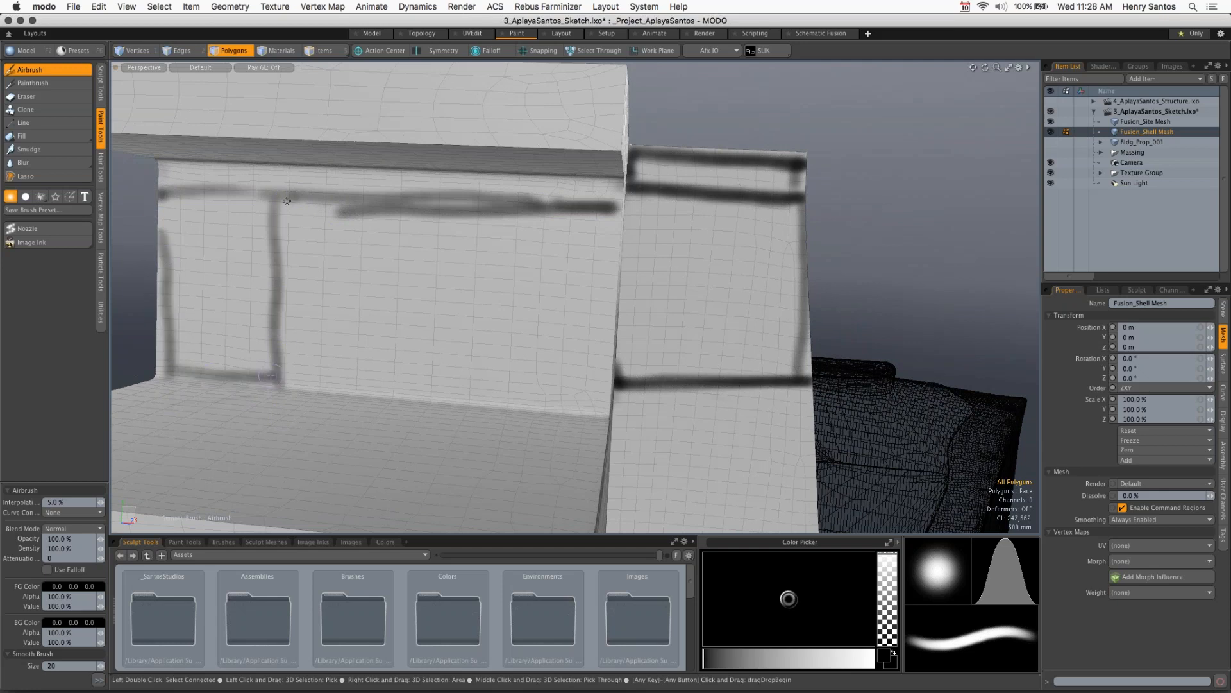
{"action": "mouse_move", "coordinate": [286, 197]}
{"action": "left_mouse_down"}
{"action": "mouse_move", "coordinate": [282, 384]}
{"action": "mouse_move", "coordinate": [551, 393]}
{"action": "left_mouse_up"}
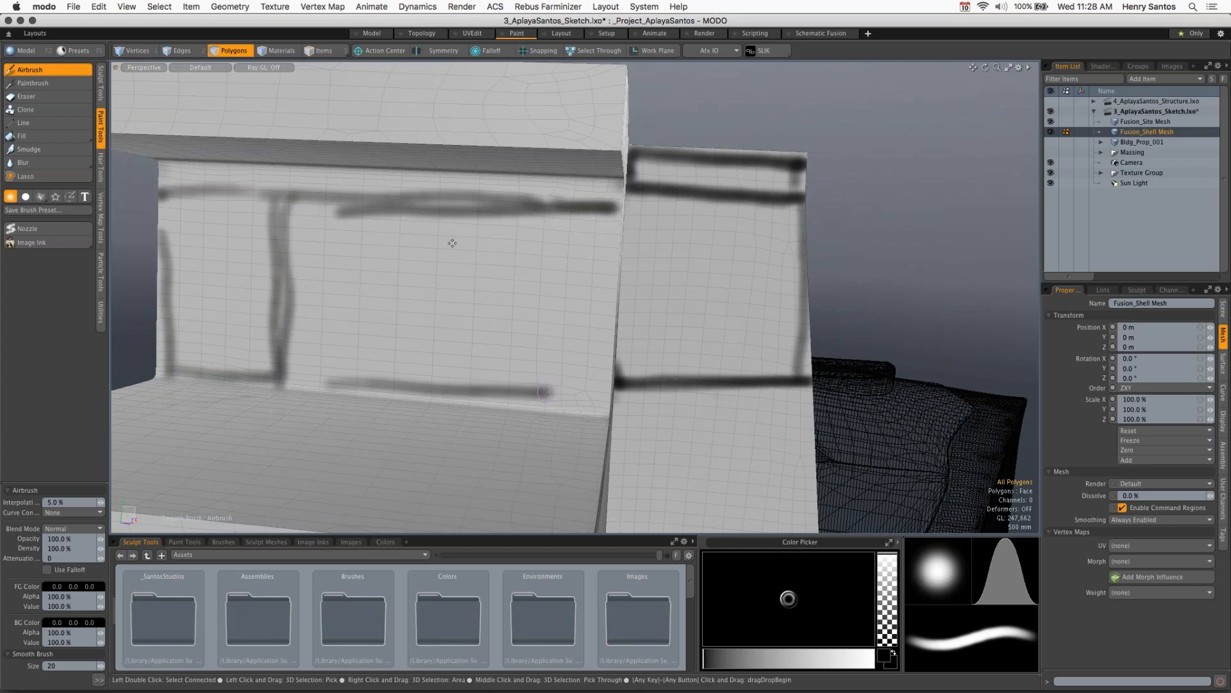
{"action": "left_click_drag", "start_coordinate": [440, 236], "coordinate": [425, 383]}
{"action": "left_click_drag", "start_coordinate": [342, 378], "coordinate": [567, 382]}
{"action": "left_click_drag", "start_coordinate": [574, 219], "coordinate": [581, 364]}
{"action": "key", "text": "alt"}
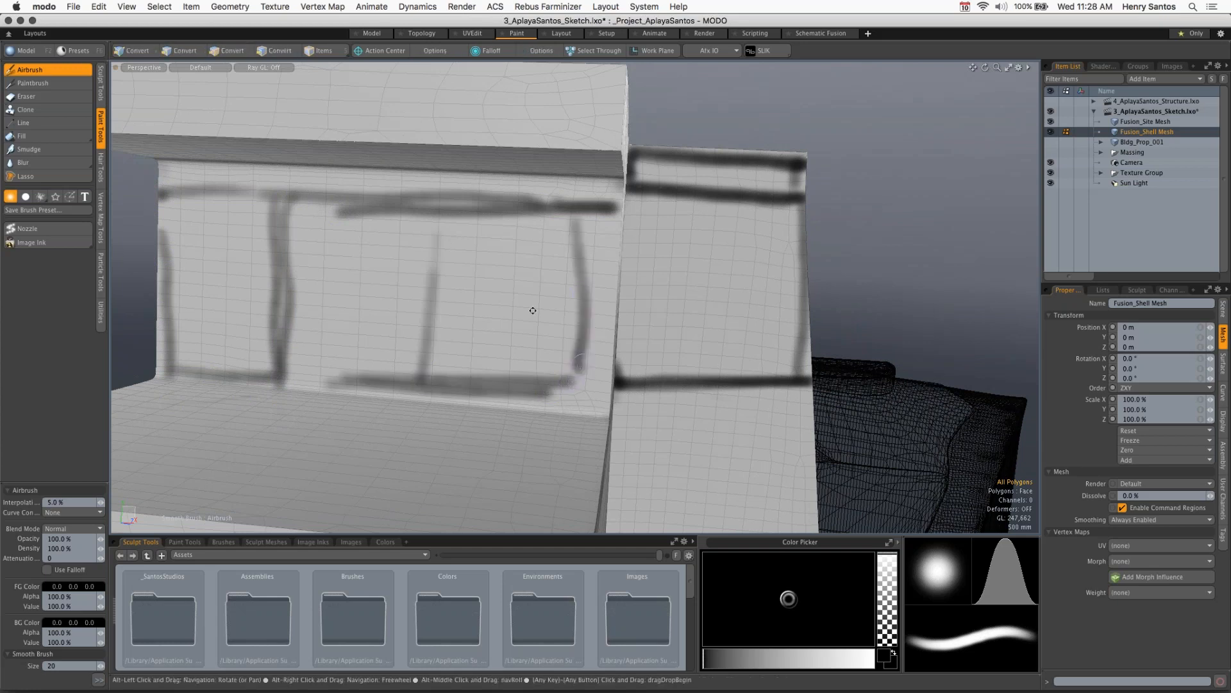
Step: Set the foreground colour to dark blue (0.0, 0.03, 0.11) and airbrush column lines down the stepped side wall
{"action": "scroll", "coordinate": [533, 311], "scroll_direction": "down", "scroll_amount": 3}
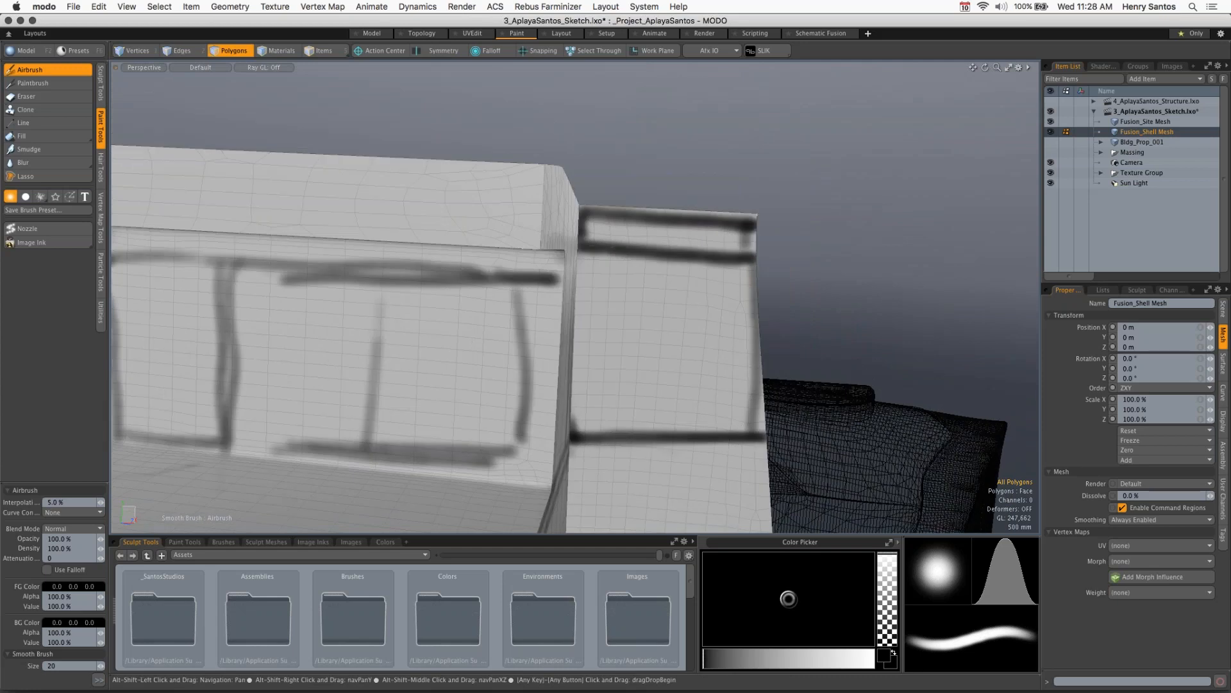
{"action": "left_click_drag", "start_coordinate": [533, 310], "coordinate": [449, 310], "text": "alt"}
{"action": "left_click_drag", "start_coordinate": [553, 434], "coordinate": [612, 225], "text": "alt+shift"}
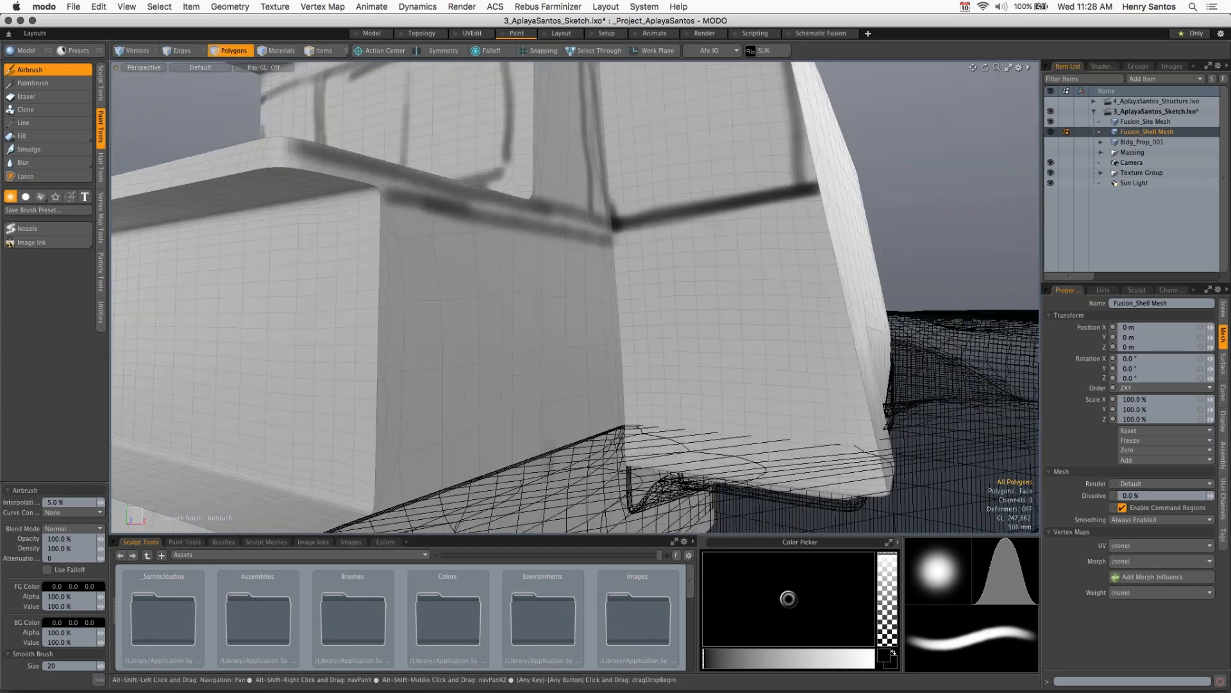
{"action": "left_click_drag", "start_coordinate": [539, 324], "coordinate": [517, 323], "text": "ctrl+alt"}
{"action": "left_click", "coordinate": [722, 659]}
{"action": "left_click", "coordinate": [755, 627]}
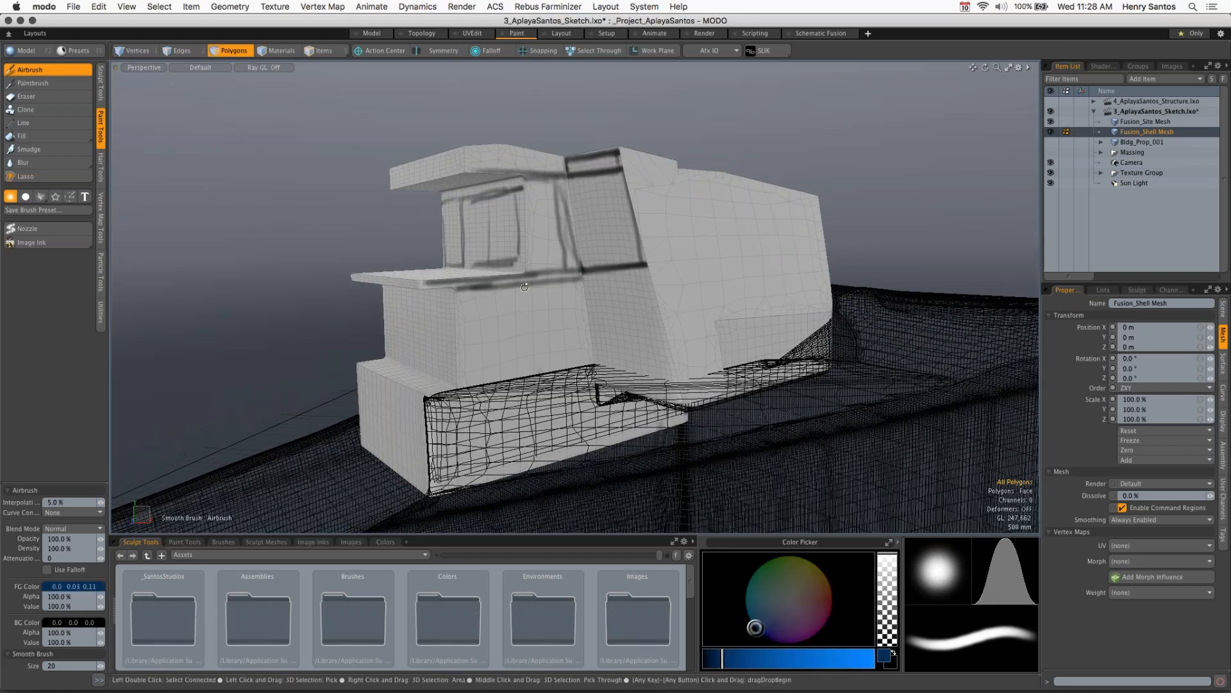
{"action": "mouse_move", "coordinate": [524, 287]}
{"action": "left_mouse_down", "text": "alt"}
{"action": "mouse_move", "coordinate": [488, 283]}
{"action": "mouse_move", "coordinate": [523, 321]}
{"action": "left_mouse_up", "text": "alt"}
{"action": "left_click_drag", "start_coordinate": [548, 206], "coordinate": [562, 425]}
{"action": "left_click_drag", "start_coordinate": [481, 334], "coordinate": [484, 439]}
Step: Lighten the foreground blue to 0.06, 0.12, 0.3 and airbrush the floor beam and the sloping column beside the slanted volume
{"action": "left_click_drag", "start_coordinate": [770, 618], "coordinate": [755, 661]}
{"action": "left_click", "coordinate": [764, 661]}
{"action": "mouse_move", "coordinate": [452, 330]}
{"action": "left_mouse_down"}
{"action": "mouse_move", "coordinate": [591, 325]}
{"action": "mouse_move", "coordinate": [557, 342]}
{"action": "mouse_move", "coordinate": [559, 410]}
{"action": "left_mouse_up"}
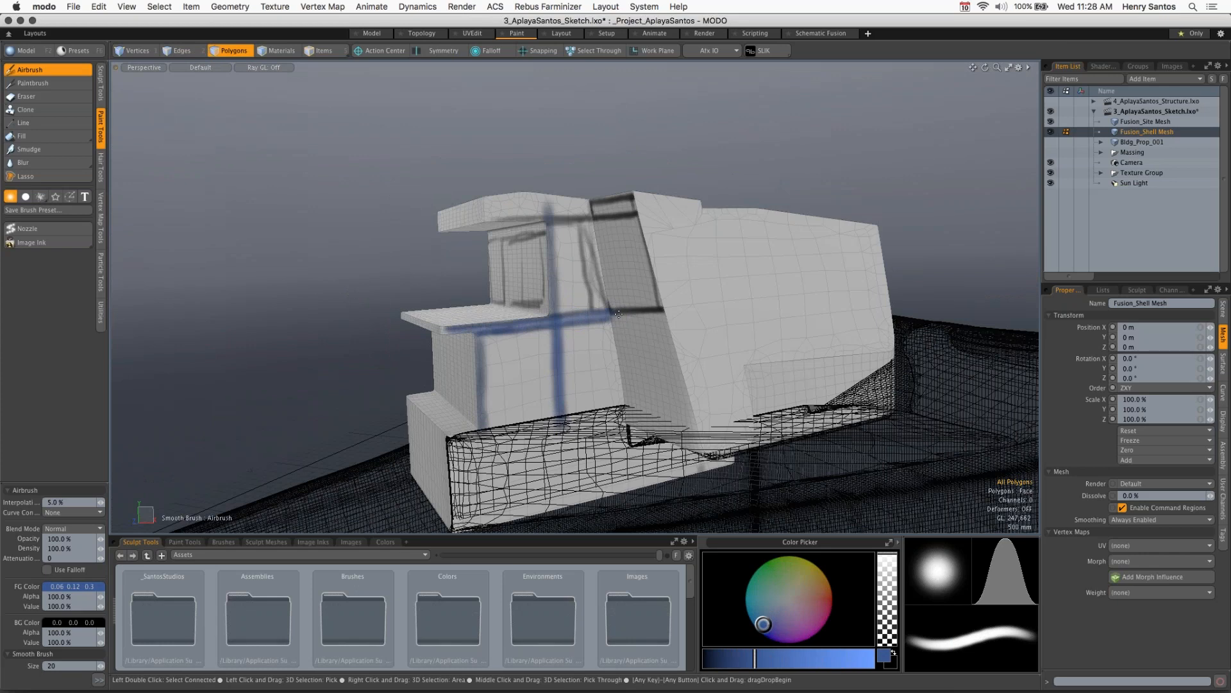
{"action": "left_click_drag", "start_coordinate": [608, 324], "coordinate": [621, 425]}
{"action": "left_click_drag", "start_coordinate": [585, 204], "coordinate": [621, 370]}
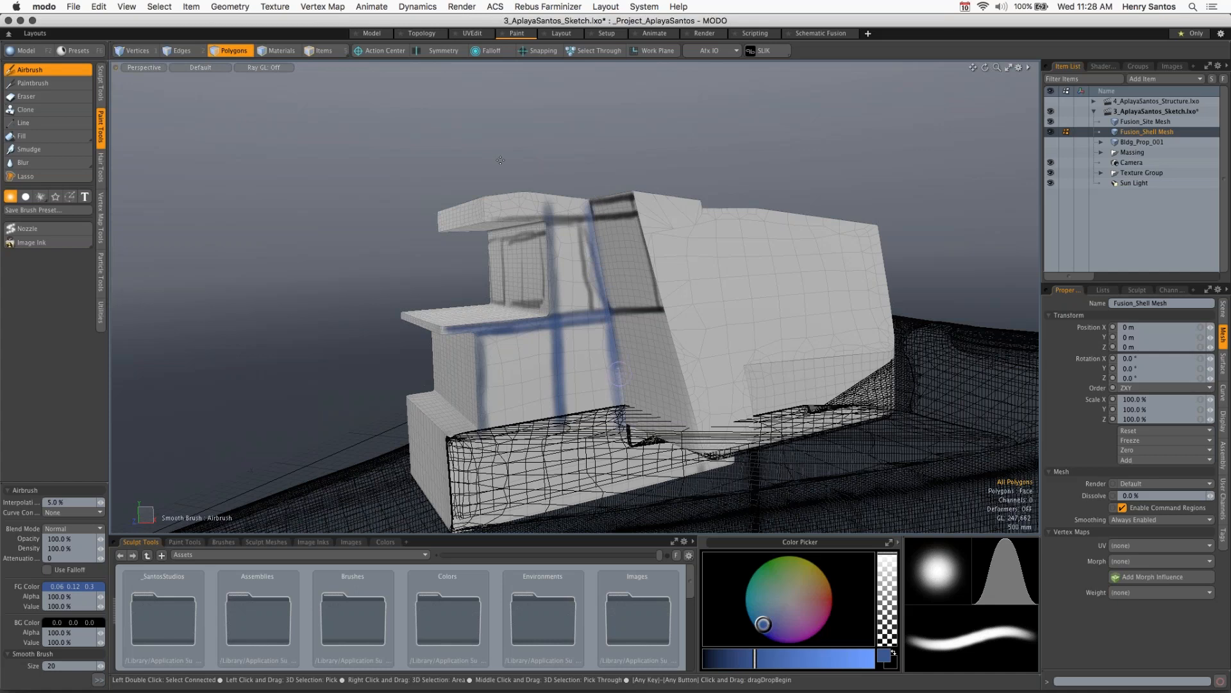
Step: Erase the sloping blue column line beside the slanted volume and airbrush it again with a brush size of 14
{"action": "left_click", "coordinate": [41, 98]}
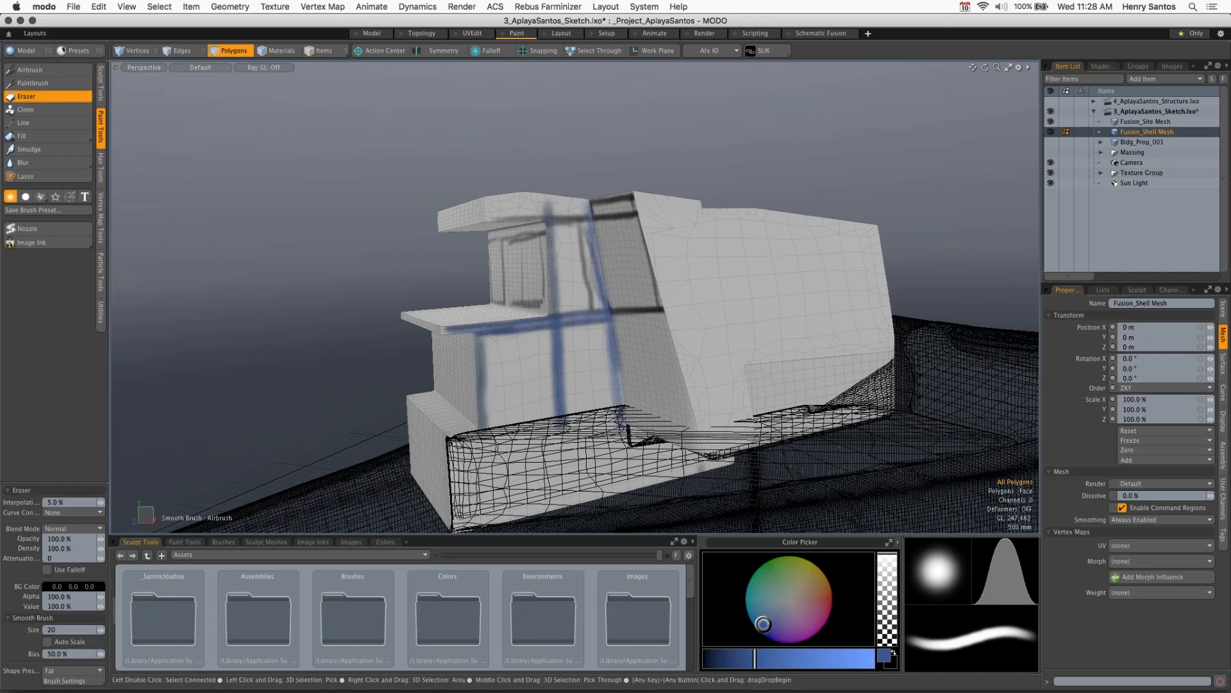
{"action": "left_click_drag", "start_coordinate": [587, 221], "coordinate": [619, 399]}
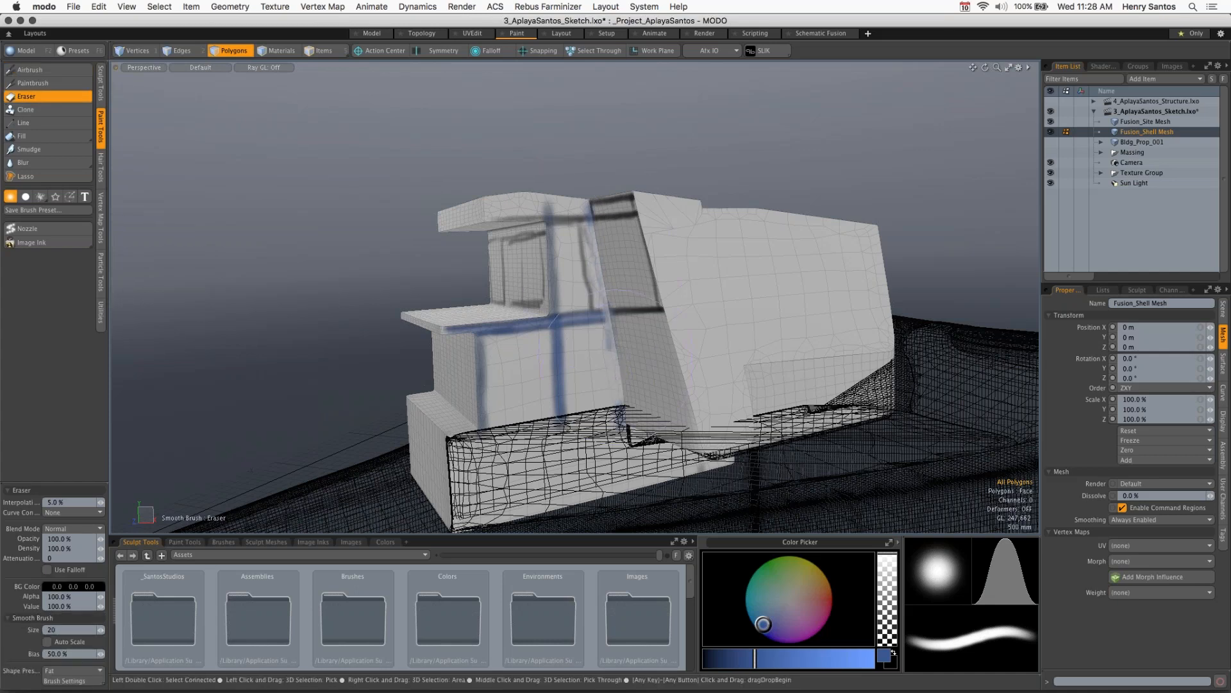
{"action": "left_click", "coordinate": [41, 69]}
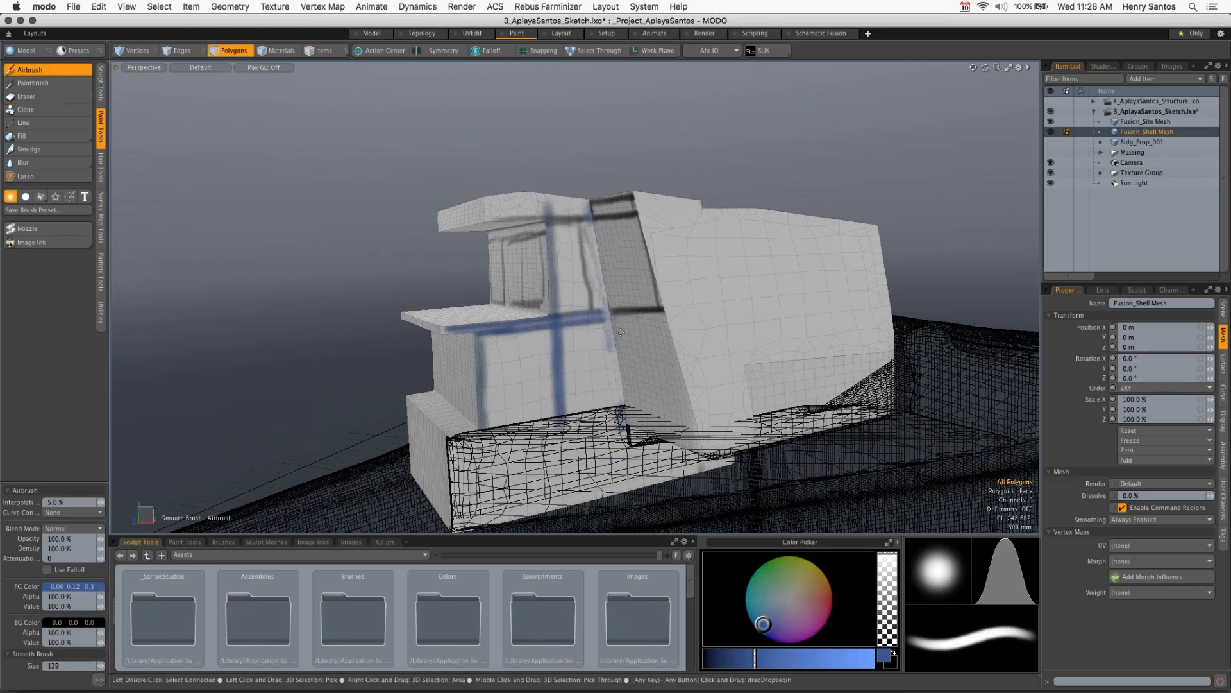
{"action": "left_click", "coordinate": [620, 365]}
{"action": "mouse_move", "coordinate": [619, 363]}
{"action": "right_mouse_down"}
{"action": "mouse_move", "coordinate": [549, 364]}
{"action": "mouse_move", "coordinate": [613, 361]}
{"action": "right_mouse_up"}
{"action": "mouse_move", "coordinate": [585, 206]}
{"action": "left_mouse_down"}
{"action": "mouse_move", "coordinate": [621, 414]}
{"action": "mouse_move", "coordinate": [620, 398]}
{"action": "left_mouse_up"}
Step: Airbrush a tall blue truss with diagonal bracing down the front end of the long side facade
{"action": "key", "text": "alt"}
{"action": "left_click_drag", "start_coordinate": [659, 377], "coordinate": [565, 359], "text": "ctrl+alt"}
{"action": "mouse_move", "coordinate": [536, 180]}
{"action": "left_mouse_down", "text": "alt"}
{"action": "mouse_move", "coordinate": [540, 428]}
{"action": "mouse_move", "coordinate": [507, 367]}
{"action": "mouse_move", "coordinate": [504, 184]}
{"action": "mouse_move", "coordinate": [537, 249]}
{"action": "mouse_move", "coordinate": [511, 264]}
{"action": "mouse_move", "coordinate": [527, 313]}
{"action": "mouse_move", "coordinate": [513, 363]}
{"action": "mouse_move", "coordinate": [537, 406]}
{"action": "mouse_move", "coordinate": [503, 443]}
{"action": "left_mouse_up", "text": "alt"}
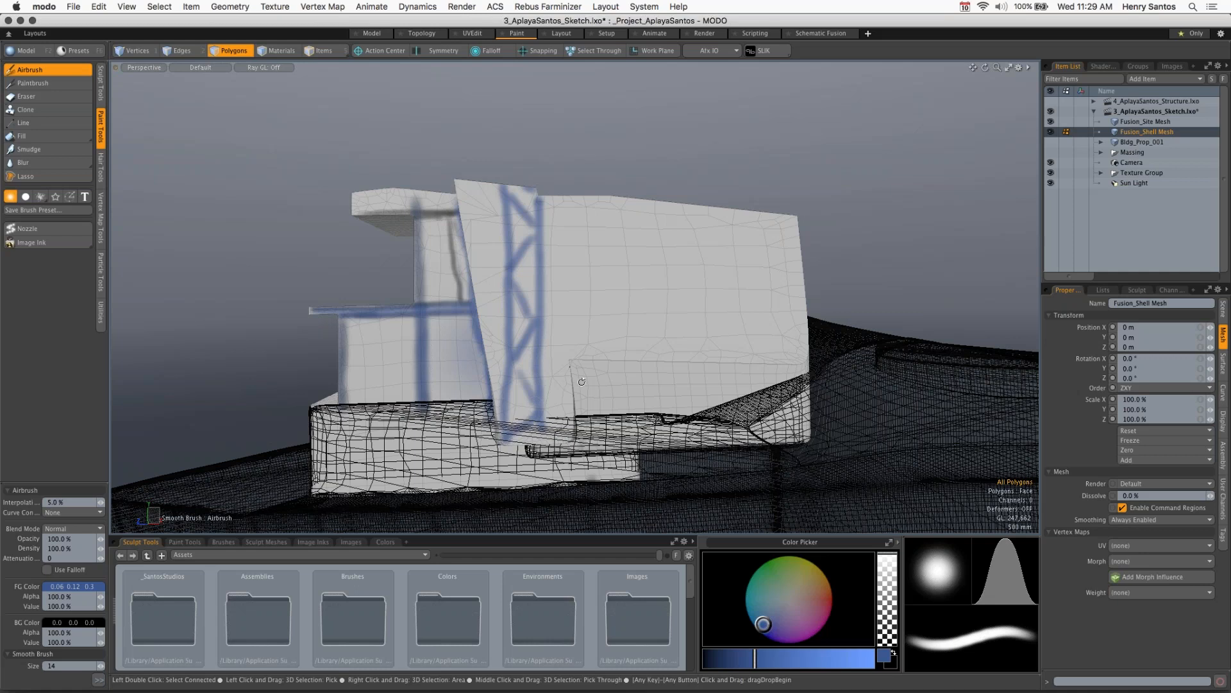
Step: Airbrush a blue header beam with posts and diagonal bracing at the lower opening of the long side facade
{"action": "left_click_drag", "start_coordinate": [582, 381], "coordinate": [620, 352], "text": "alt"}
{"action": "mouse_move", "coordinate": [578, 352]}
{"action": "left_mouse_down"}
{"action": "mouse_move", "coordinate": [678, 352]}
{"action": "mouse_move", "coordinate": [655, 414]}
{"action": "left_mouse_up"}
{"action": "left_click_drag", "start_coordinate": [661, 354], "coordinate": [659, 410]}
{"action": "left_click_drag", "start_coordinate": [635, 356], "coordinate": [635, 411]}
{"action": "left_click_drag", "start_coordinate": [596, 359], "coordinate": [598, 427]}
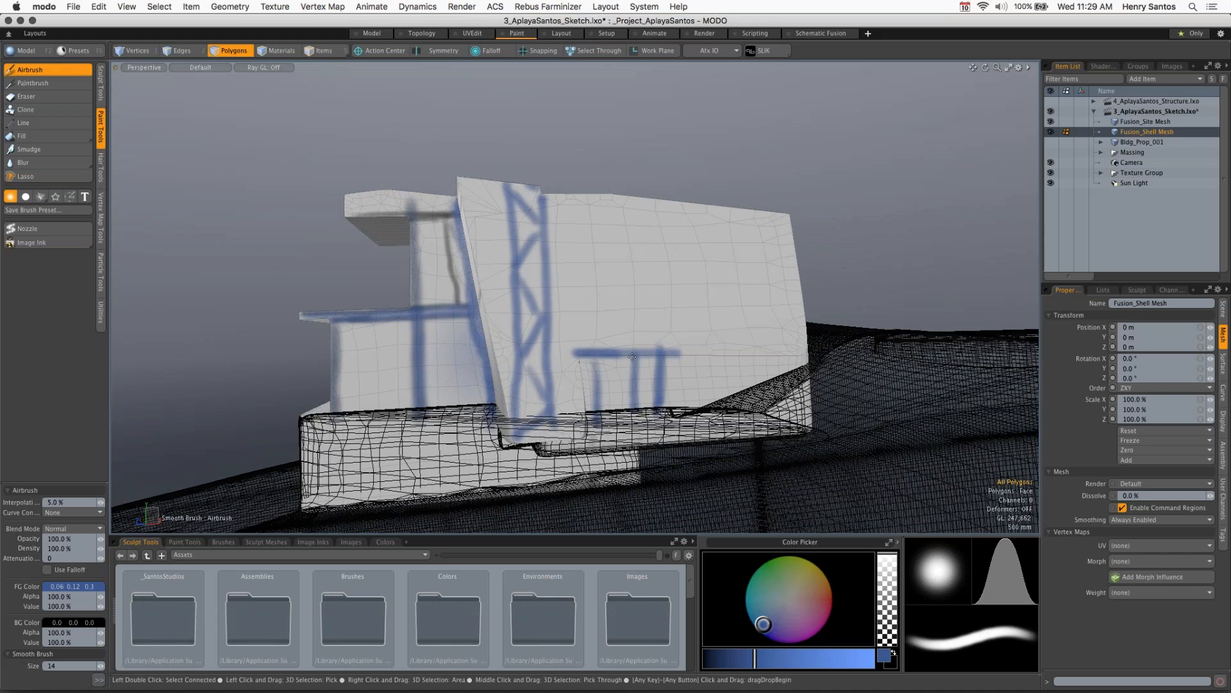
{"action": "mouse_move", "coordinate": [633, 356]}
{"action": "left_mouse_down"}
{"action": "mouse_move", "coordinate": [593, 392]}
{"action": "mouse_move", "coordinate": [625, 424]}
{"action": "left_mouse_up"}
{"action": "left_click_drag", "start_coordinate": [636, 358], "coordinate": [657, 397]}
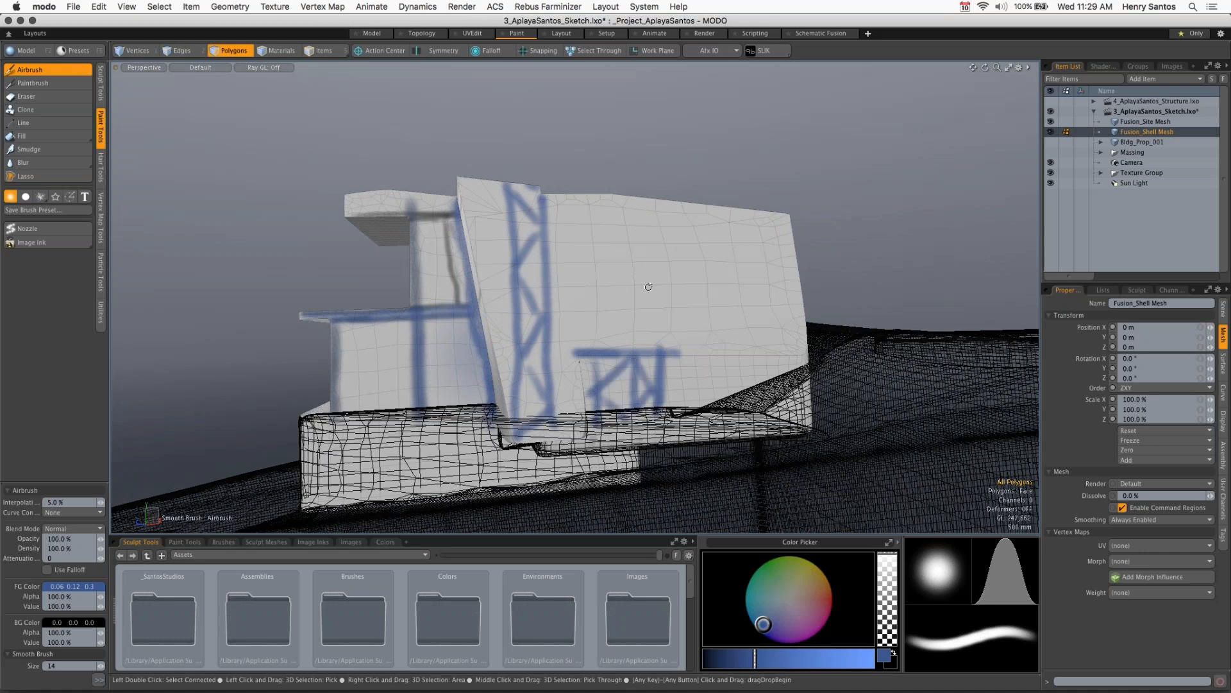
Step: Airbrush a blue floor beam, roof beam and end posts framing the upper part of the long side facade
{"action": "left_click_drag", "start_coordinate": [593, 340], "coordinate": [552, 369], "text": "alt"}
{"action": "left_click_drag", "start_coordinate": [548, 297], "coordinate": [805, 301]}
{"action": "left_click_drag", "start_coordinate": [558, 241], "coordinate": [558, 279]}
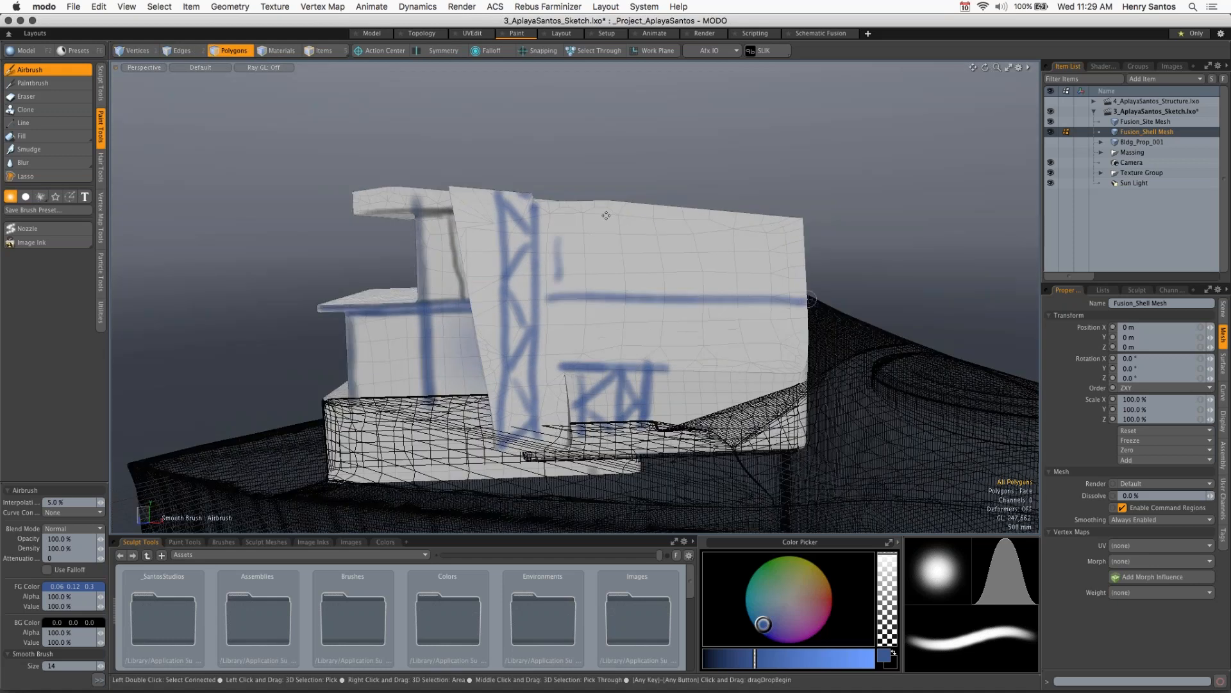
{"action": "mouse_move", "coordinate": [544, 211]}
{"action": "left_mouse_down"}
{"action": "mouse_move", "coordinate": [765, 220]}
{"action": "mouse_move", "coordinate": [776, 272]}
{"action": "left_mouse_up"}
{"action": "mouse_move", "coordinate": [550, 222]}
{"action": "left_mouse_down"}
{"action": "mouse_move", "coordinate": [782, 228]}
{"action": "mouse_move", "coordinate": [795, 301]}
{"action": "left_mouse_up"}
{"action": "mouse_move", "coordinate": [546, 296]}
{"action": "left_mouse_down"}
{"action": "mouse_move", "coordinate": [632, 302]}
{"action": "mouse_move", "coordinate": [651, 287]}
{"action": "left_mouse_up"}
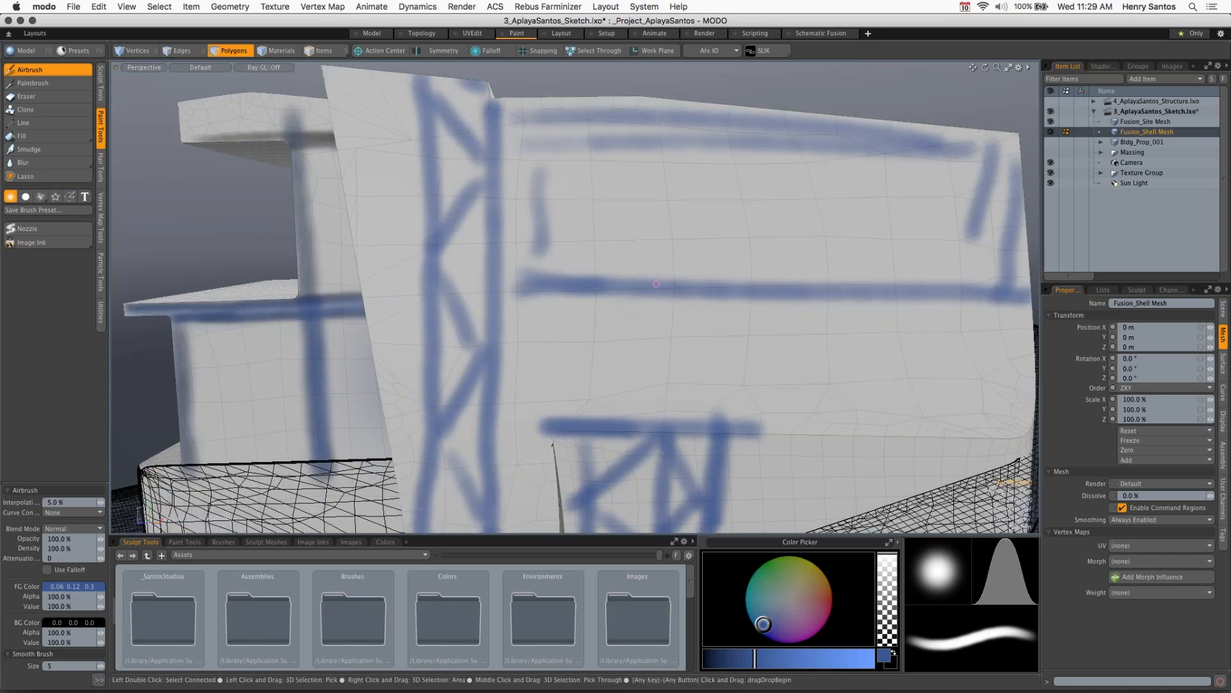
Step: Reduce the brush size to 5 and airbrush a thin post and small scale figures inside the upper side frame
{"action": "left_click_drag", "start_coordinate": [541, 160], "coordinate": [540, 282]}
{"action": "left_click_drag", "start_coordinate": [606, 174], "coordinate": [611, 176]}
{"action": "mouse_move", "coordinate": [610, 194]}
{"action": "left_mouse_down"}
{"action": "mouse_move", "coordinate": [602, 282]}
{"action": "mouse_move", "coordinate": [628, 283]}
{"action": "left_mouse_up"}
{"action": "mouse_move", "coordinate": [693, 242]}
{"action": "left_mouse_down"}
{"action": "mouse_move", "coordinate": [709, 248]}
{"action": "mouse_move", "coordinate": [702, 266]}
{"action": "mouse_move", "coordinate": [697, 249]}
{"action": "mouse_move", "coordinate": [669, 258]}
{"action": "mouse_move", "coordinate": [757, 251]}
{"action": "mouse_move", "coordinate": [759, 284]}
{"action": "mouse_move", "coordinate": [706, 285]}
{"action": "mouse_move", "coordinate": [746, 265]}
{"action": "mouse_move", "coordinate": [748, 280]}
{"action": "mouse_move", "coordinate": [743, 226]}
{"action": "mouse_move", "coordinate": [667, 254]}
{"action": "mouse_move", "coordinate": [692, 255]}
{"action": "left_mouse_up"}
Step: Expand the Shell material in the Shader Tree and compare the Sketch_001 and SketchStructure layers by toggling their visibility
{"action": "key", "text": "alt"}
{"action": "mouse_move", "coordinate": [845, 253]}
{"action": "left_mouse_down", "text": "ctrl+alt"}
{"action": "mouse_move", "coordinate": [738, 304]}
{"action": "mouse_move", "coordinate": [571, 309]}
{"action": "left_mouse_up", "text": "ctrl+alt"}
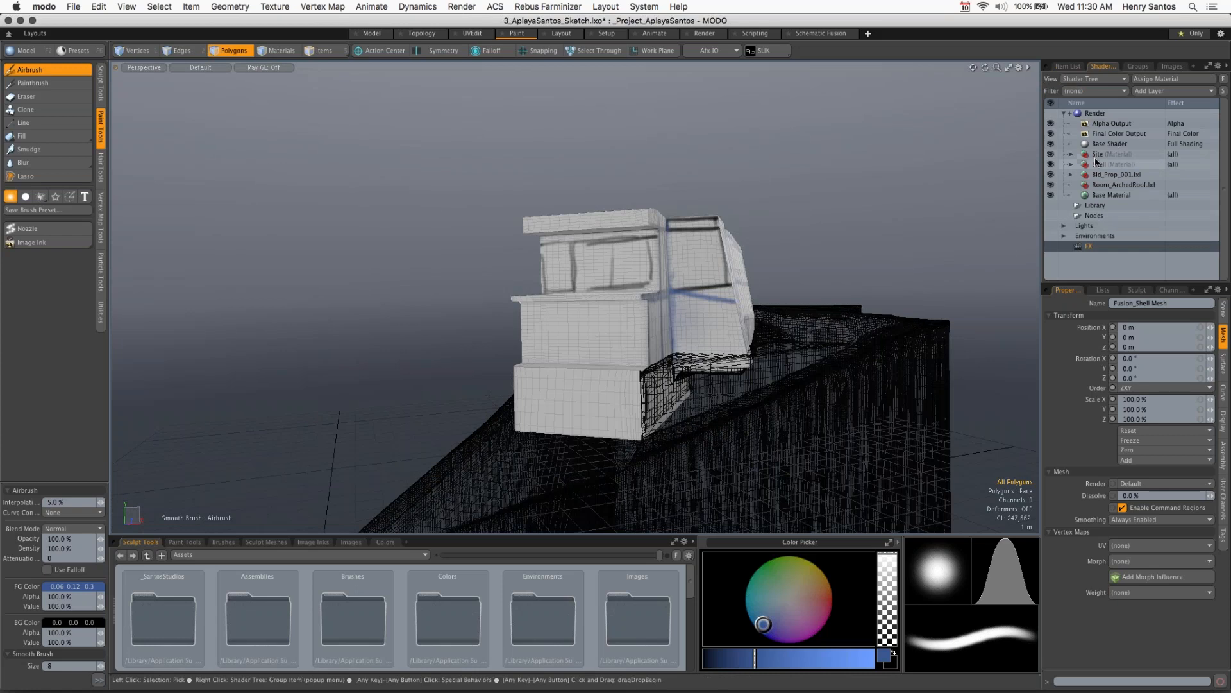
{"action": "left_click", "coordinate": [1072, 164]}
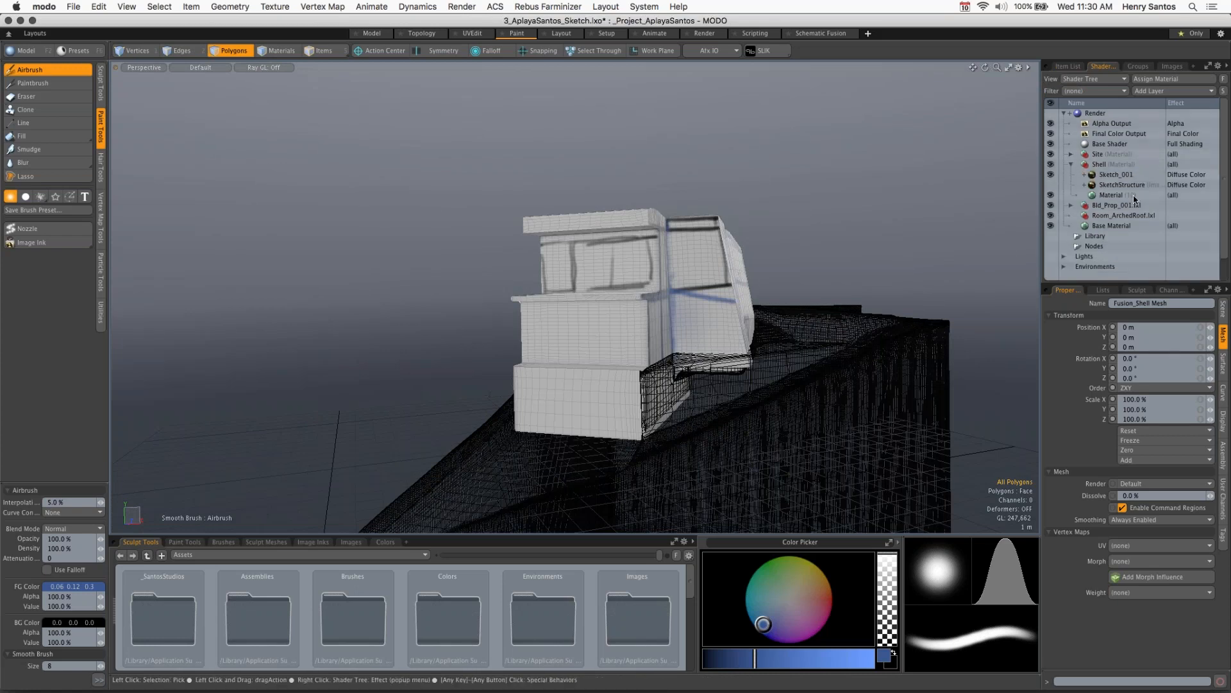
{"action": "left_click", "coordinate": [1050, 175]}
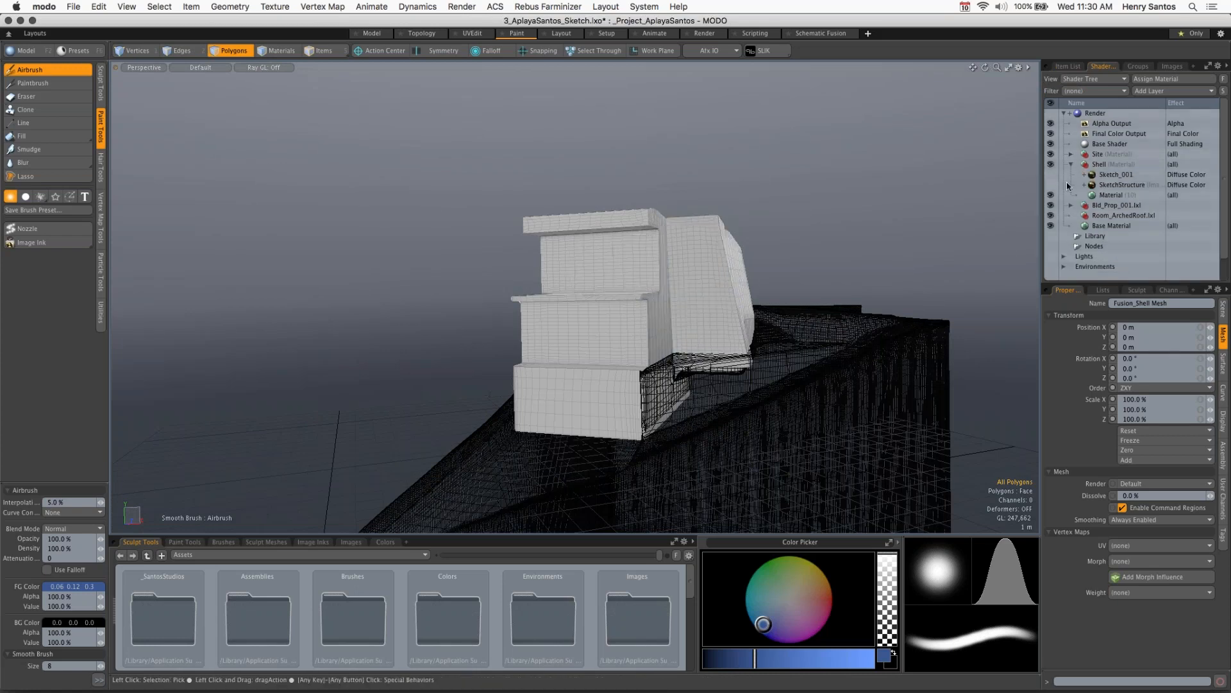
{"action": "left_click", "coordinate": [1050, 185]}
{"action": "left_click", "coordinate": [1051, 175]}
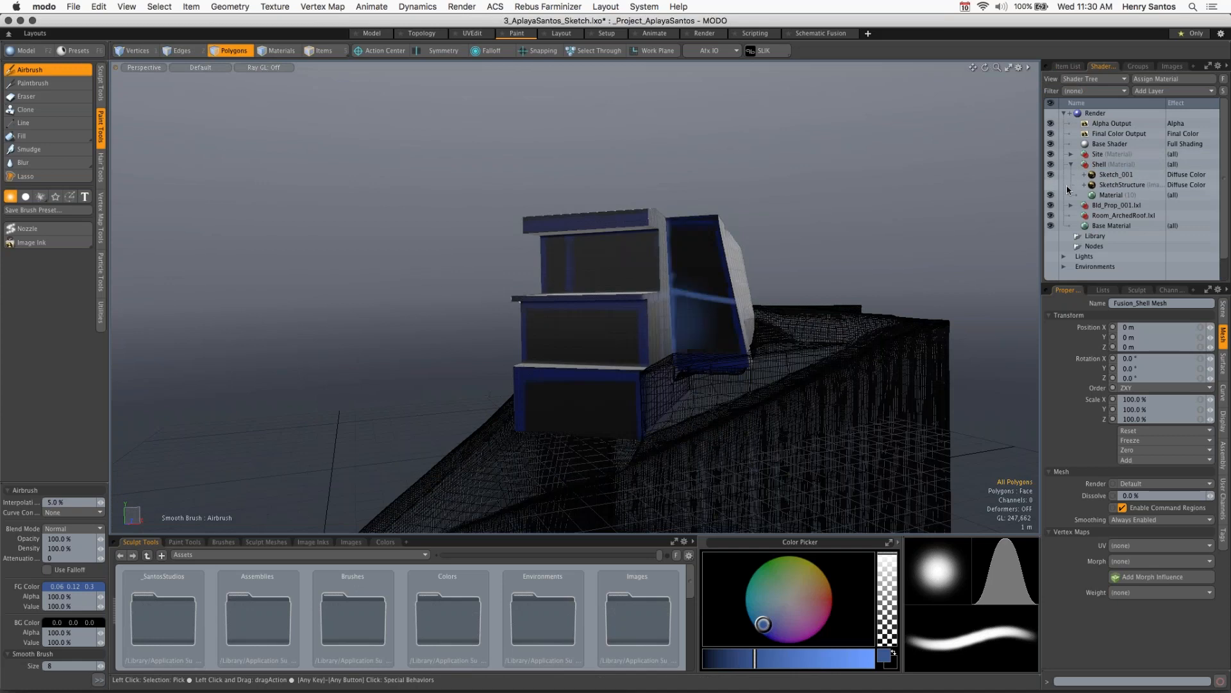
{"action": "left_click", "coordinate": [1050, 185]}
Step: Hide the Sketch_001 layer and show the SketchStructure layer on the shell, seen from the side
{"action": "key", "text": "alt"}
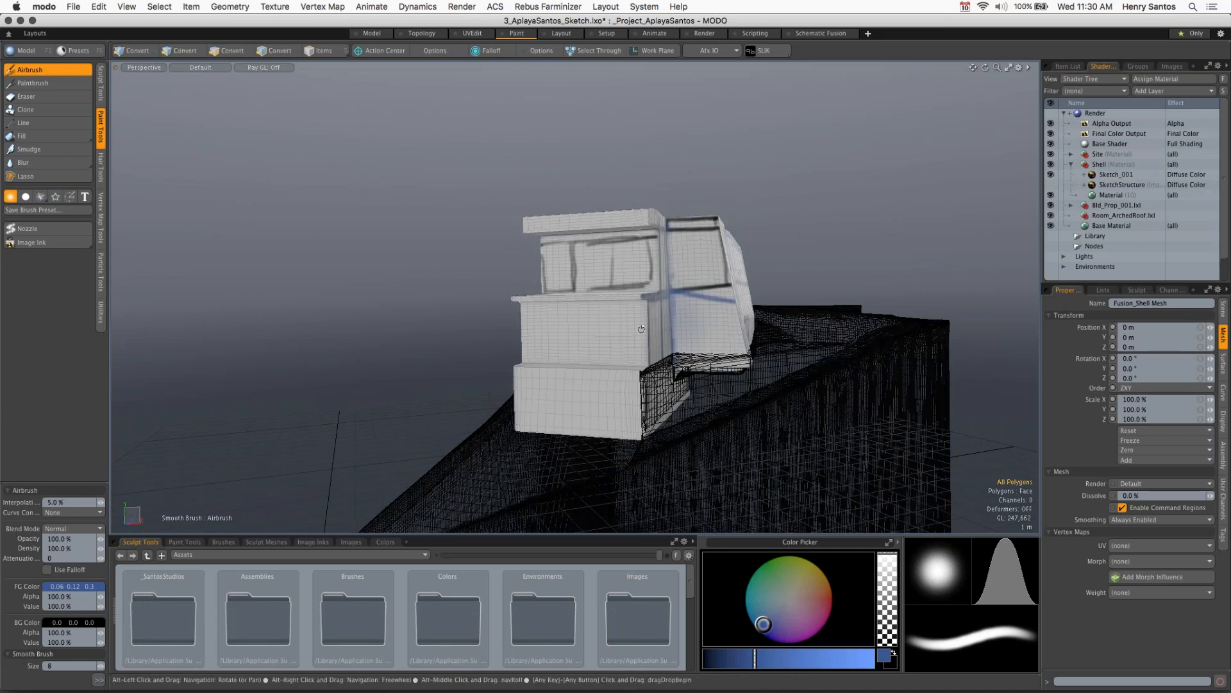
{"action": "left_click_drag", "start_coordinate": [642, 329], "coordinate": [519, 311], "text": "alt"}
{"action": "left_click", "coordinate": [1050, 175]}
{"action": "left_click", "coordinate": [1050, 185]}
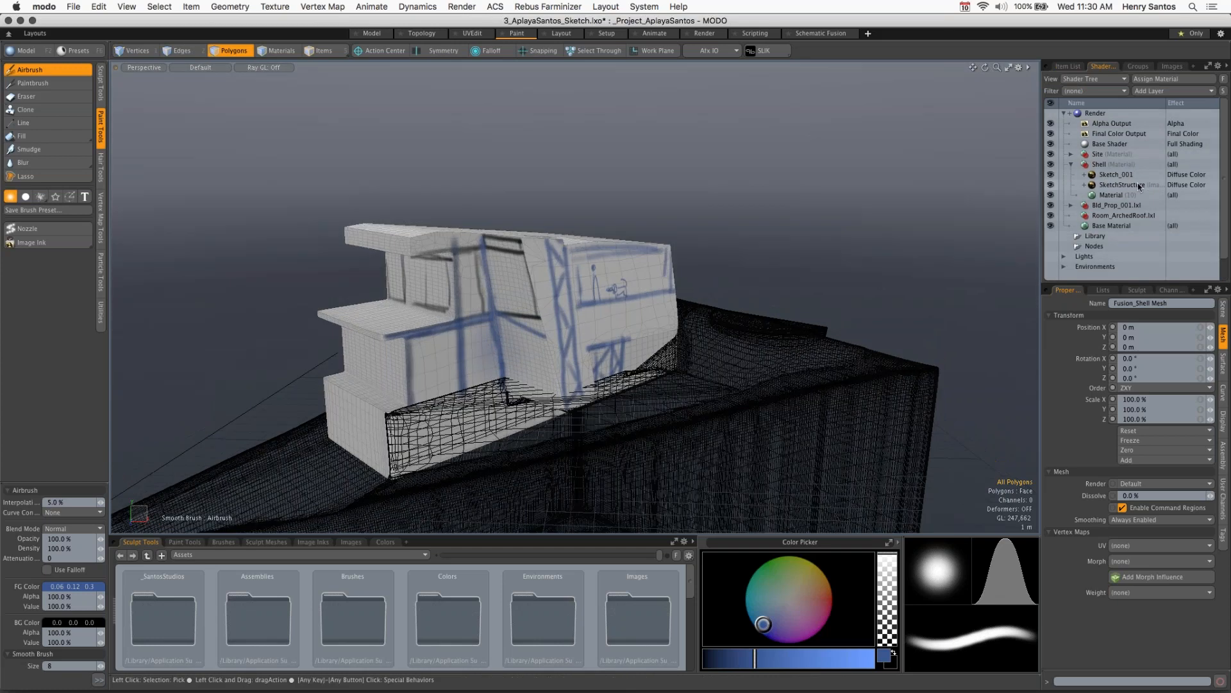
{"action": "key", "text": "alt"}
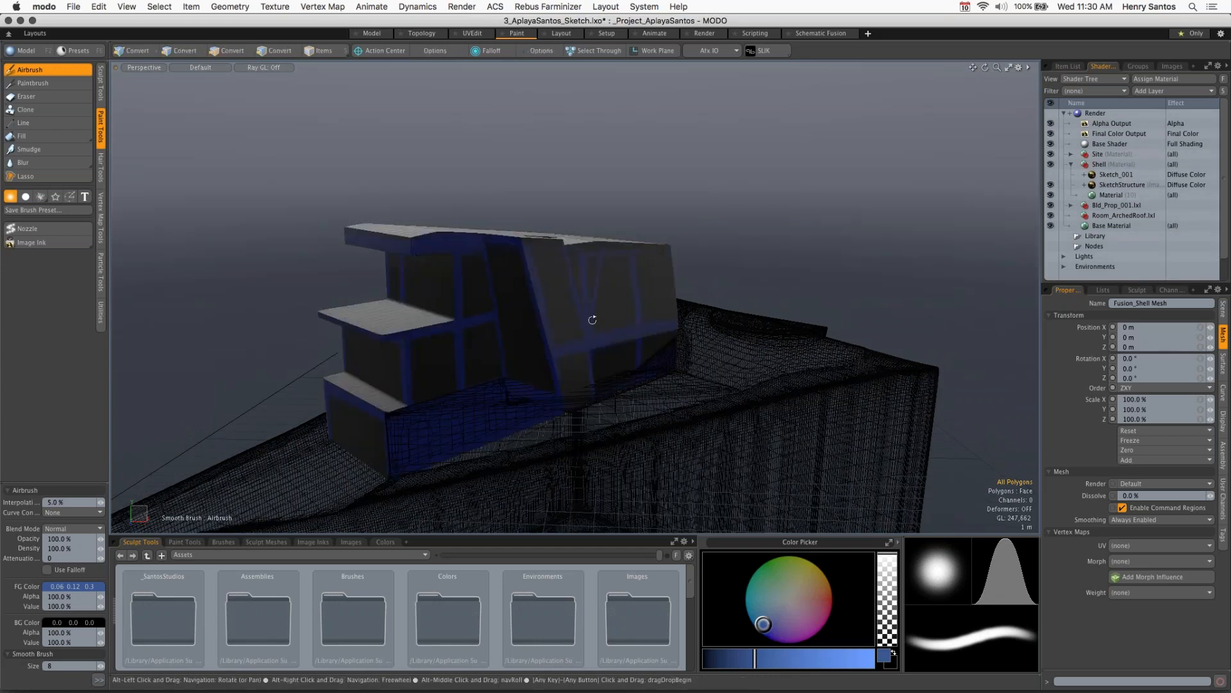
Step: Activate the Shell material's SketchStructure image layer and airbrush strokes on the building shell
{"action": "left_click_drag", "start_coordinate": [475, 330], "coordinate": [570, 327], "text": "alt"}
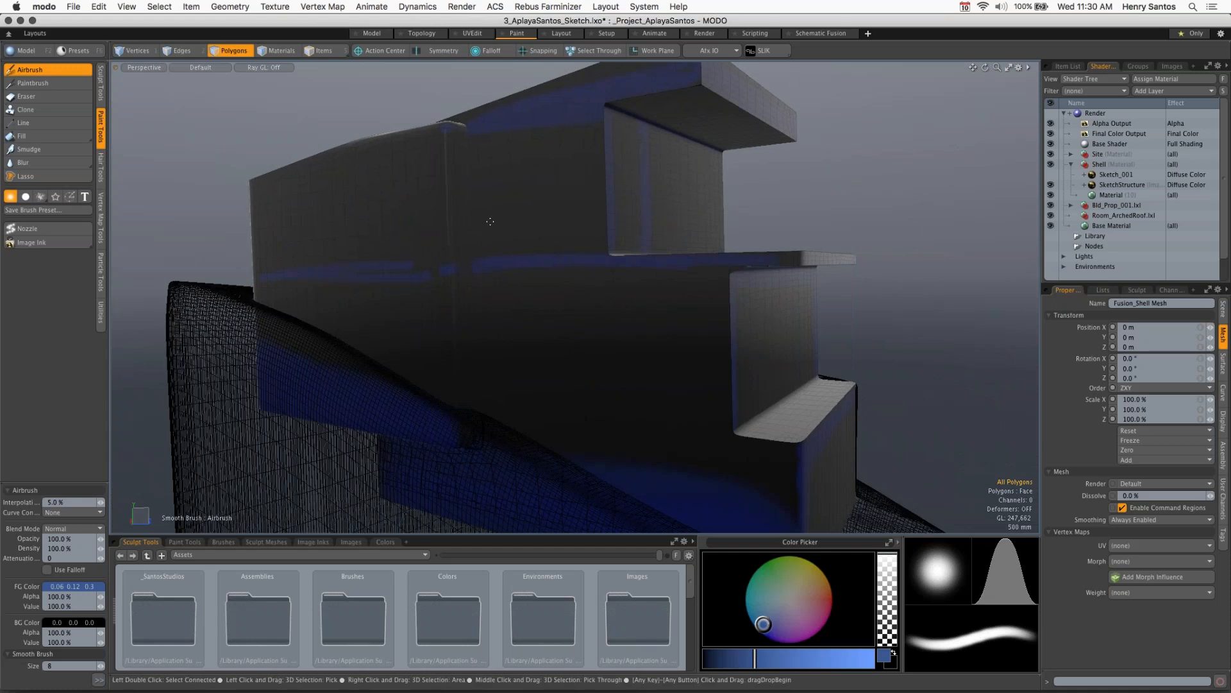
{"action": "key", "text": "alt"}
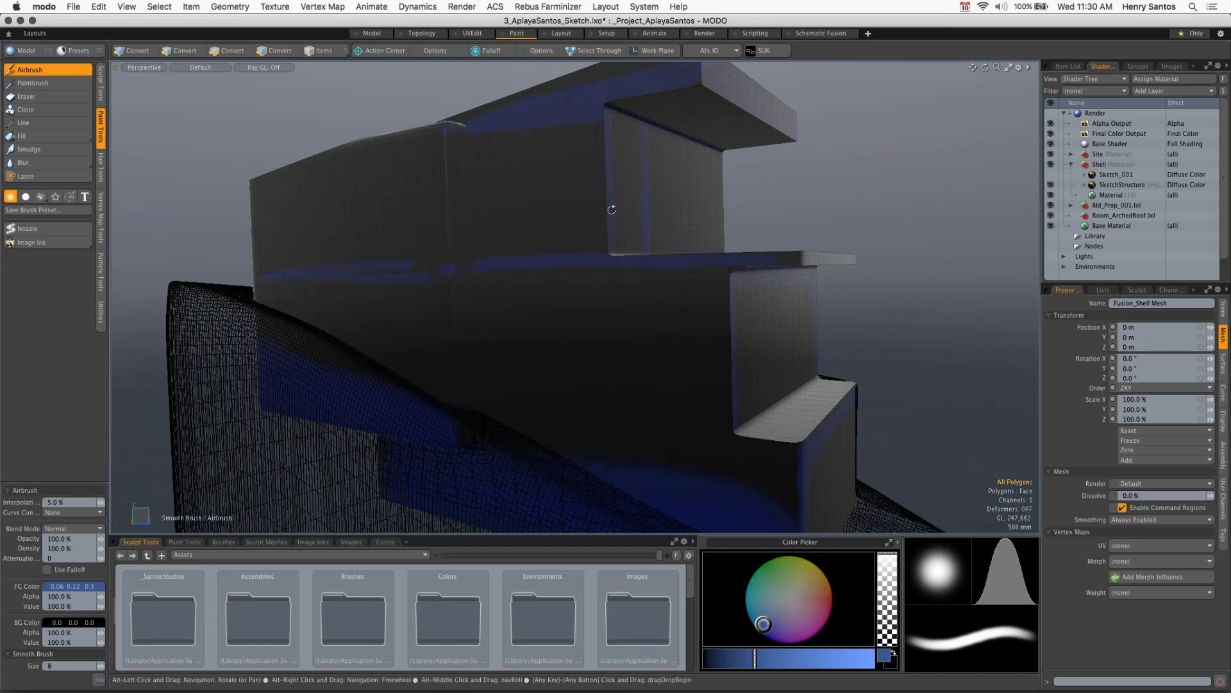
{"action": "left_click_drag", "start_coordinate": [612, 210], "coordinate": [250, 346], "text": "alt"}
{"action": "left_click_drag", "start_coordinate": [802, 269], "coordinate": [876, 425], "text": "alt"}
{"action": "left_click", "coordinate": [1123, 184]}
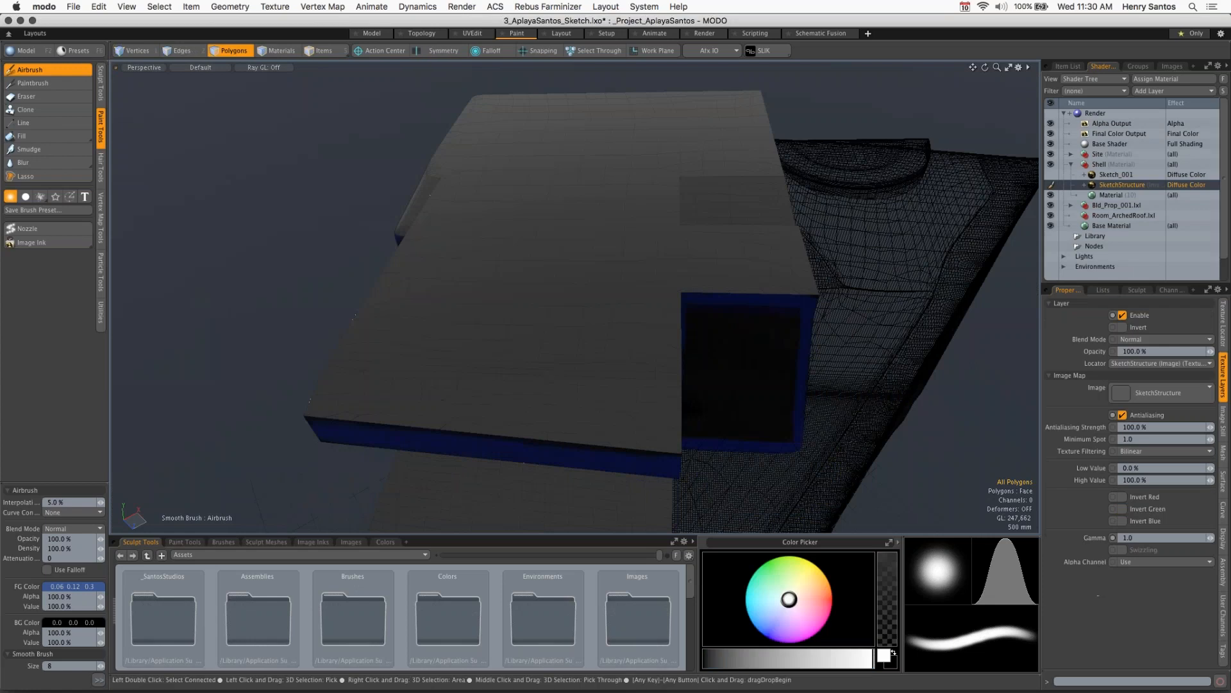
{"action": "left_click_drag", "start_coordinate": [758, 661], "coordinate": [735, 658]}
{"action": "mouse_move", "coordinate": [542, 281]}
{"action": "left_mouse_down"}
{"action": "mouse_move", "coordinate": [460, 322]}
{"action": "mouse_move", "coordinate": [593, 359]}
{"action": "mouse_move", "coordinate": [467, 266]}
{"action": "mouse_move", "coordinate": [489, 362]}
{"action": "mouse_move", "coordinate": [513, 301]}
{"action": "mouse_move", "coordinate": [553, 300]}
{"action": "left_mouse_up"}
{"action": "mouse_move", "coordinate": [506, 334]}
{"action": "left_mouse_down"}
{"action": "mouse_move", "coordinate": [571, 325]}
{"action": "mouse_move", "coordinate": [540, 308]}
{"action": "mouse_move", "coordinate": [548, 256]}
{"action": "mouse_move", "coordinate": [449, 282]}
{"action": "left_mouse_up"}
{"action": "left_click_drag", "start_coordinate": [846, 276], "coordinate": [762, 279], "text": "alt"}
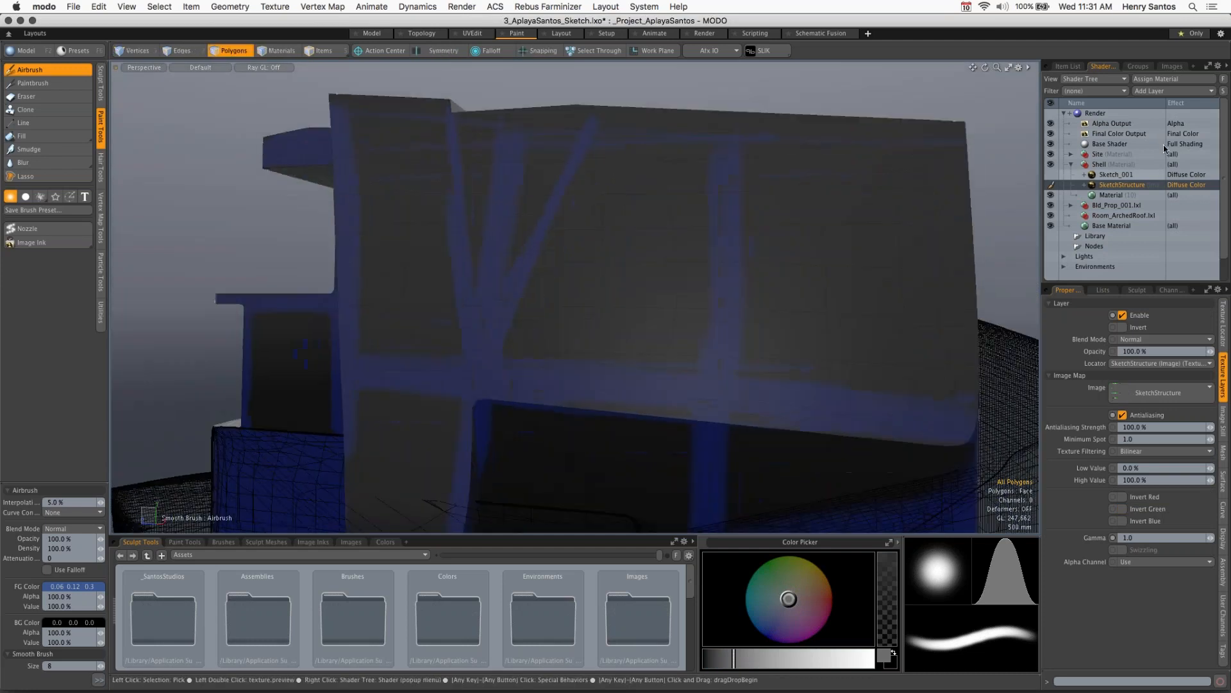
Step: Make Fusion_Site Mesh the active mesh and frame the terrain next to the building shell
{"action": "left_click", "coordinate": [1072, 164]}
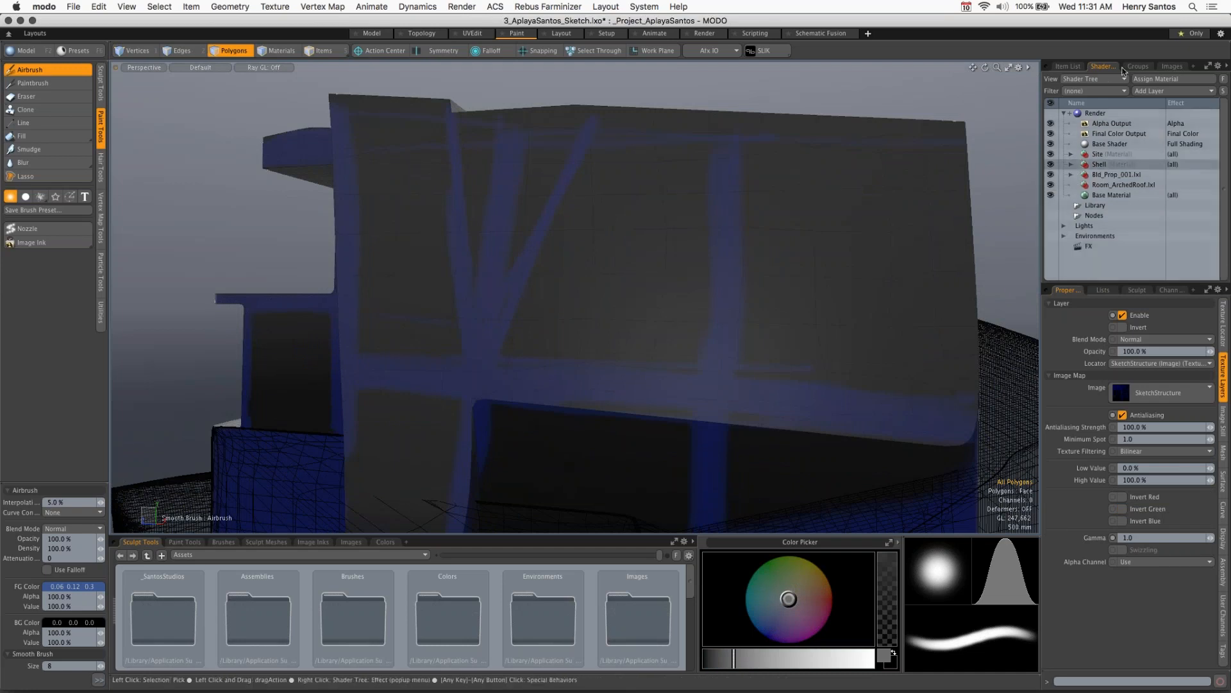
{"action": "left_click", "coordinate": [1068, 67]}
{"action": "left_click", "coordinate": [1148, 131]}
{"action": "left_click", "coordinate": [1145, 121]}
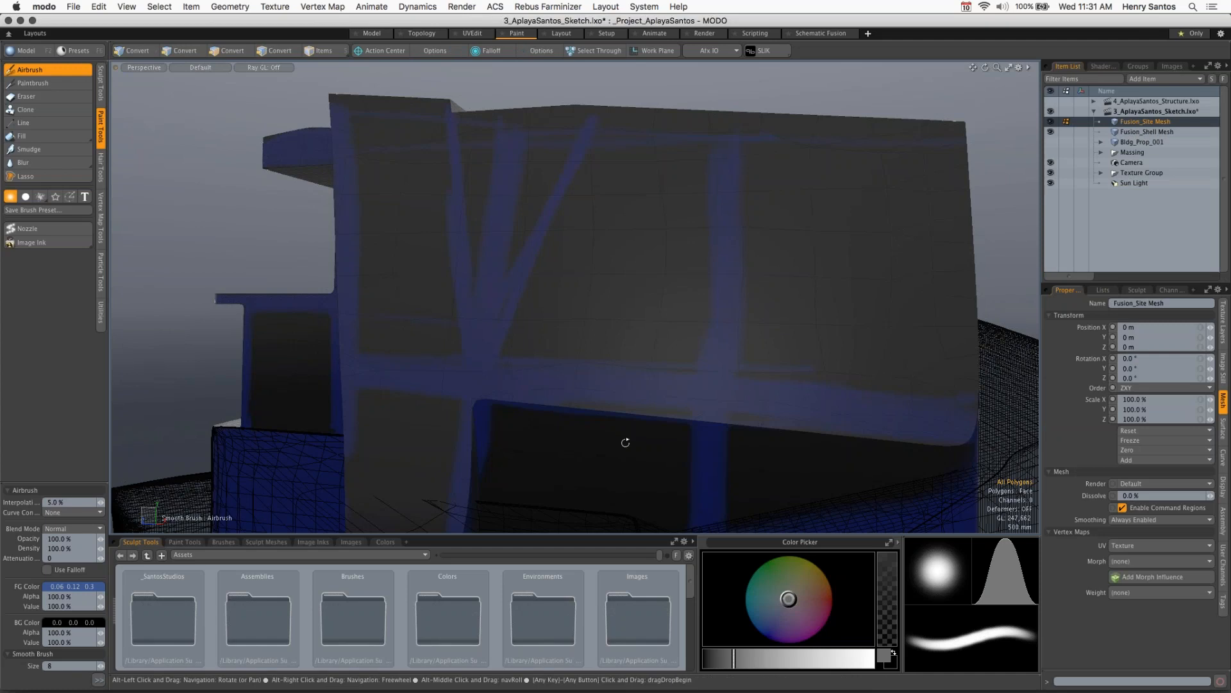
{"action": "left_click_drag", "start_coordinate": [625, 442], "coordinate": [959, 323], "text": "alt"}
{"action": "scroll", "coordinate": [574, 297], "scroll_direction": "down", "scroll_amount": 5}
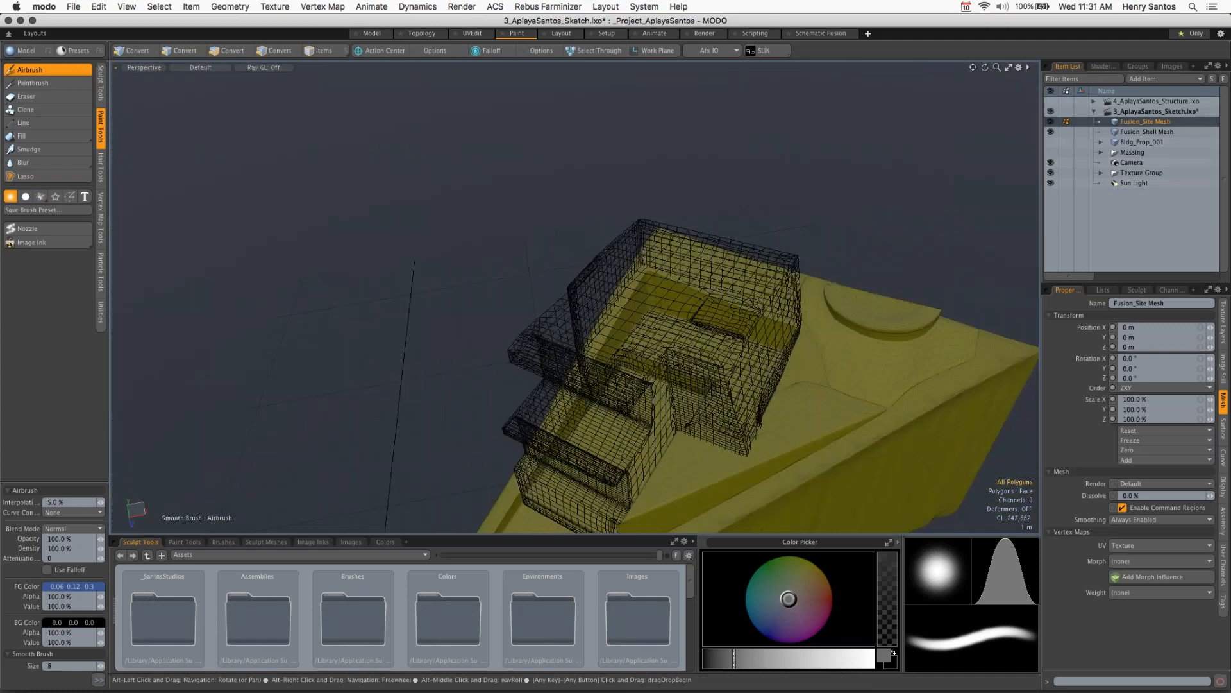
{"action": "left_click_drag", "start_coordinate": [705, 359], "coordinate": [537, 290], "text": "alt+shift"}
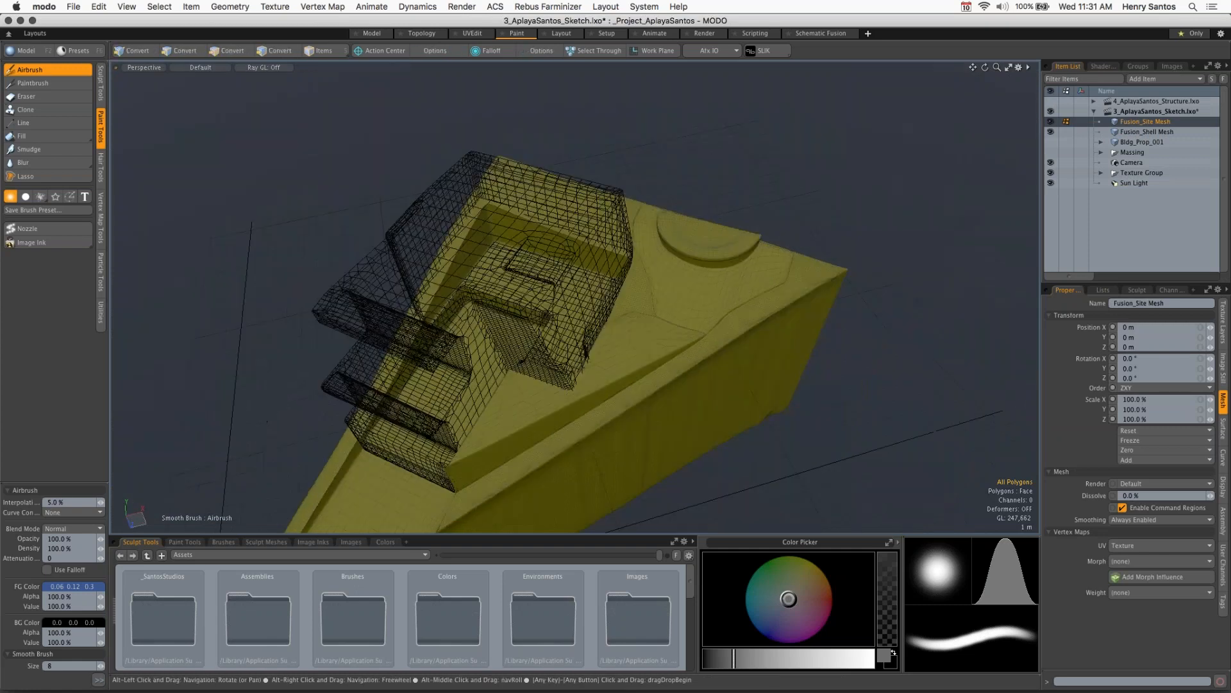
{"action": "left_click_drag", "start_coordinate": [739, 321], "coordinate": [681, 366], "text": "alt+shift"}
{"action": "left_click_drag", "start_coordinate": [570, 369], "coordinate": [674, 423], "text": "ctrl+alt"}
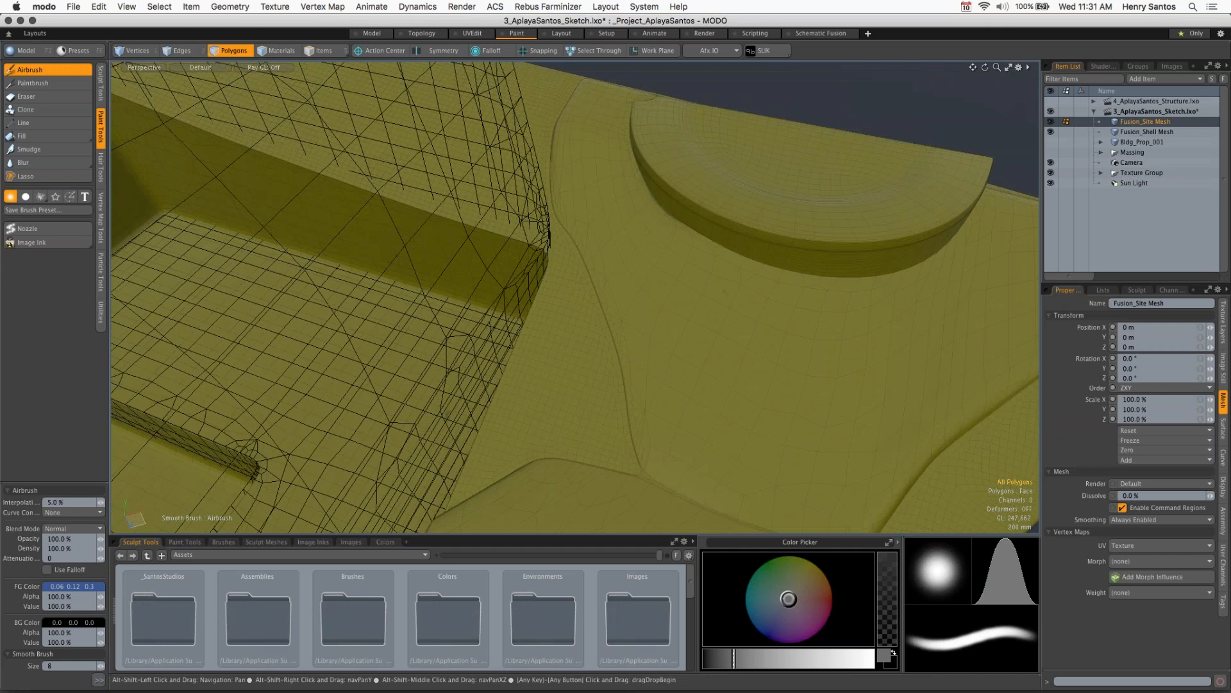
{"action": "scroll", "coordinate": [774, 260], "scroll_direction": "down", "scroll_amount": 5}
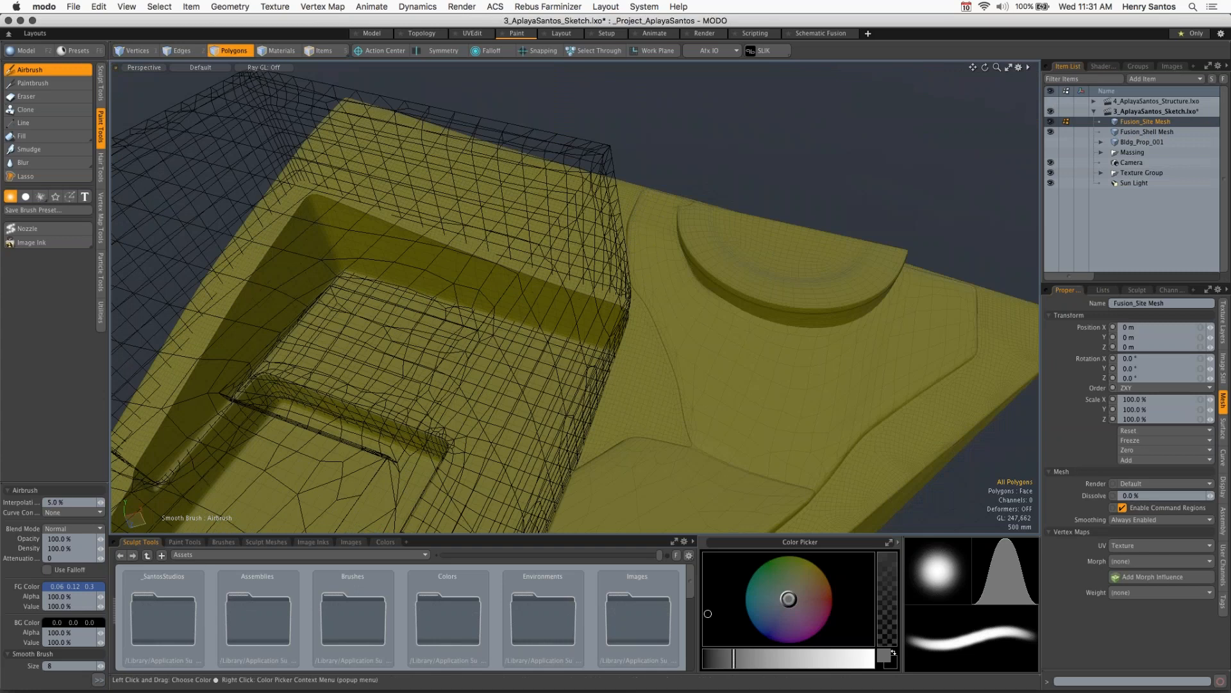
Step: Activate the Site material's diffColor_3 image layer for painting
{"action": "left_click", "coordinate": [716, 657]}
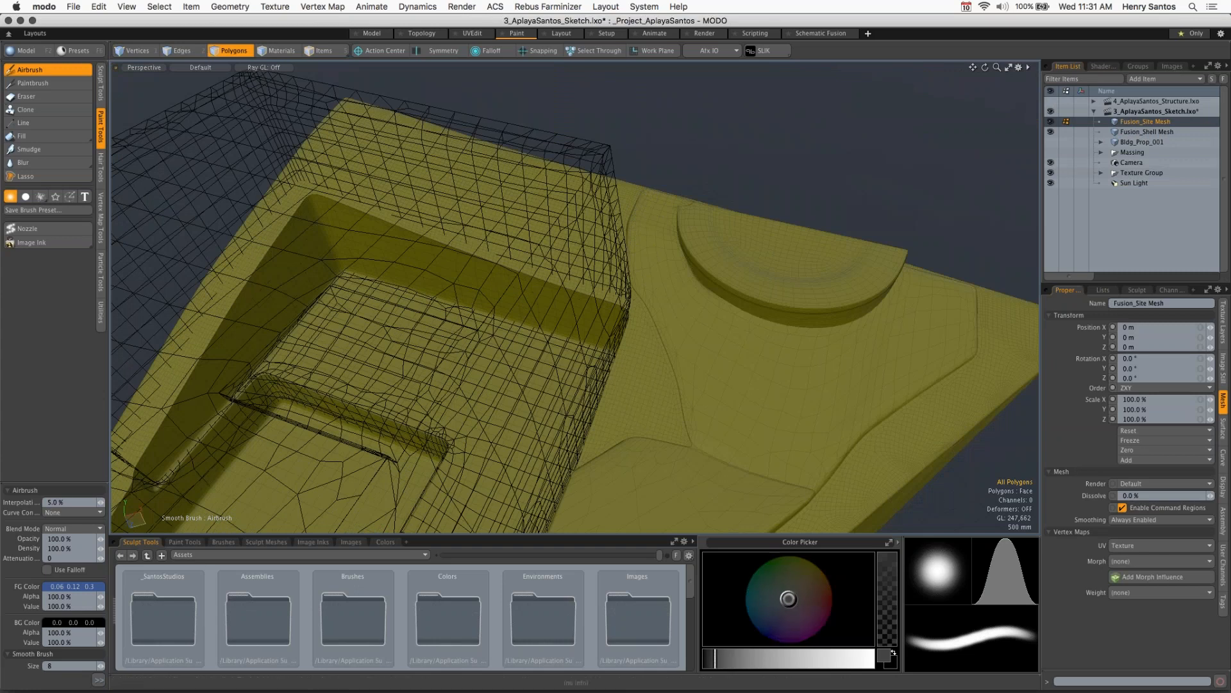
{"action": "left_click", "coordinate": [1103, 66]}
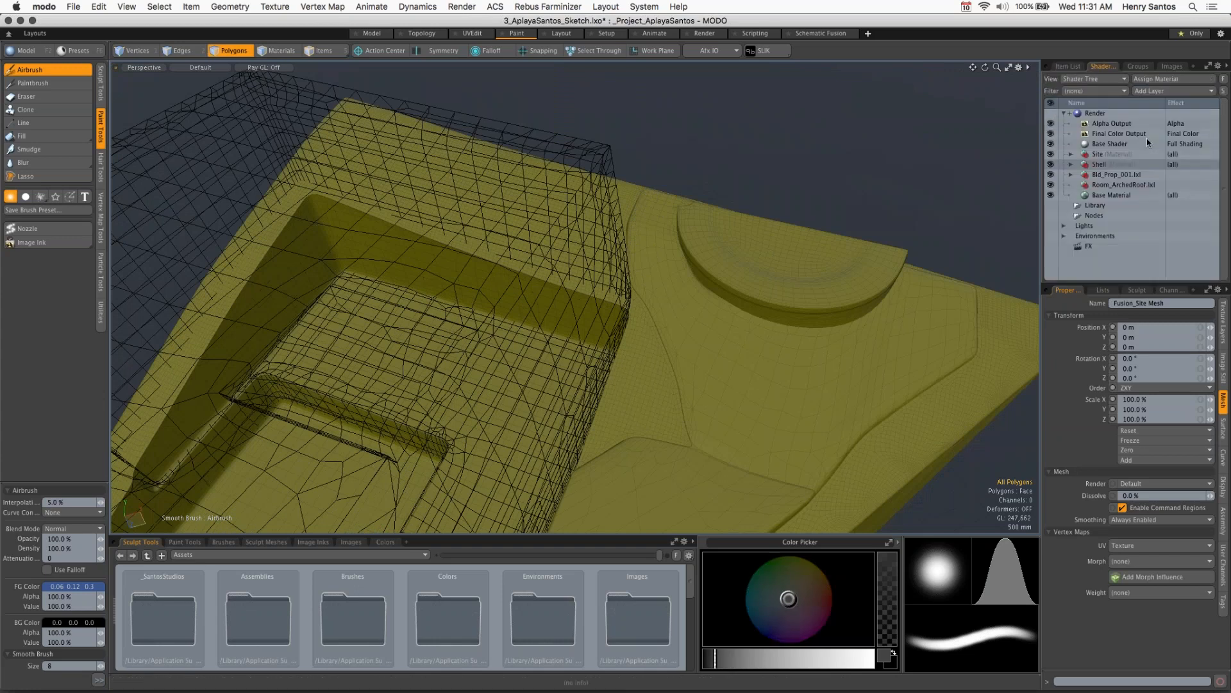
{"action": "left_click", "coordinate": [1070, 155]}
{"action": "left_click", "coordinate": [1078, 165]}
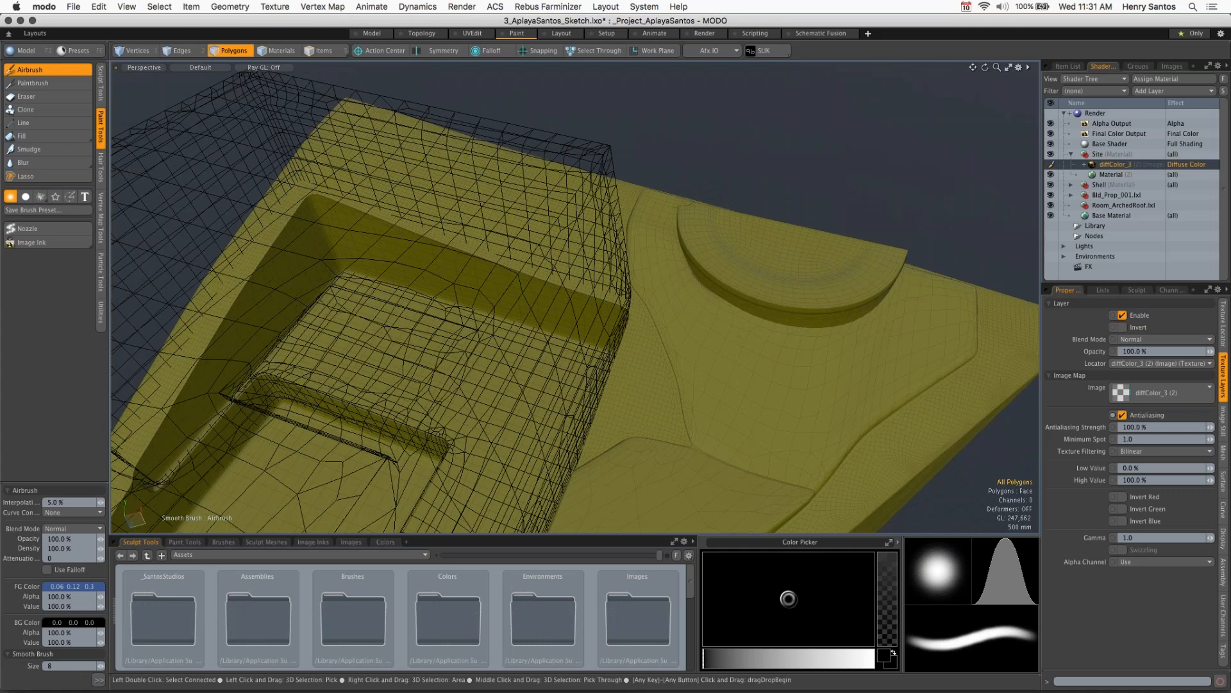
Step: Airbrush a short blue stroke and a blue circle with a centre dot on the terrain beside the building
{"action": "key", "text": "alt"}
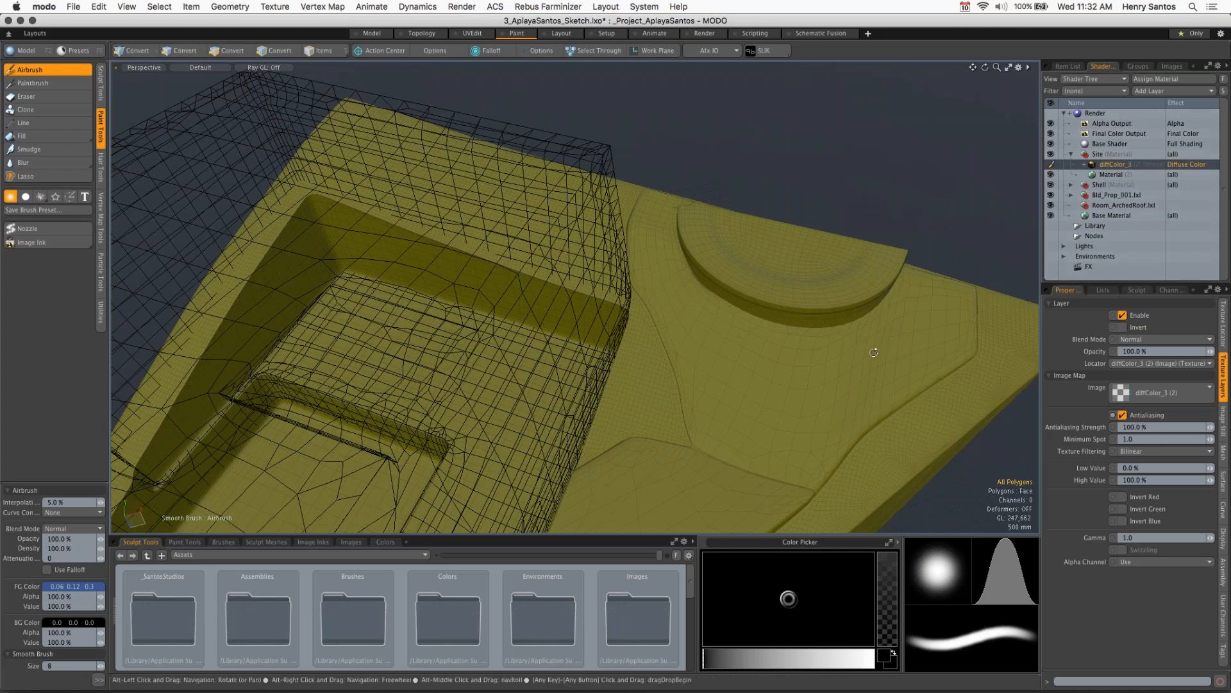
{"action": "left_click_drag", "start_coordinate": [873, 353], "coordinate": [878, 314], "text": "alt"}
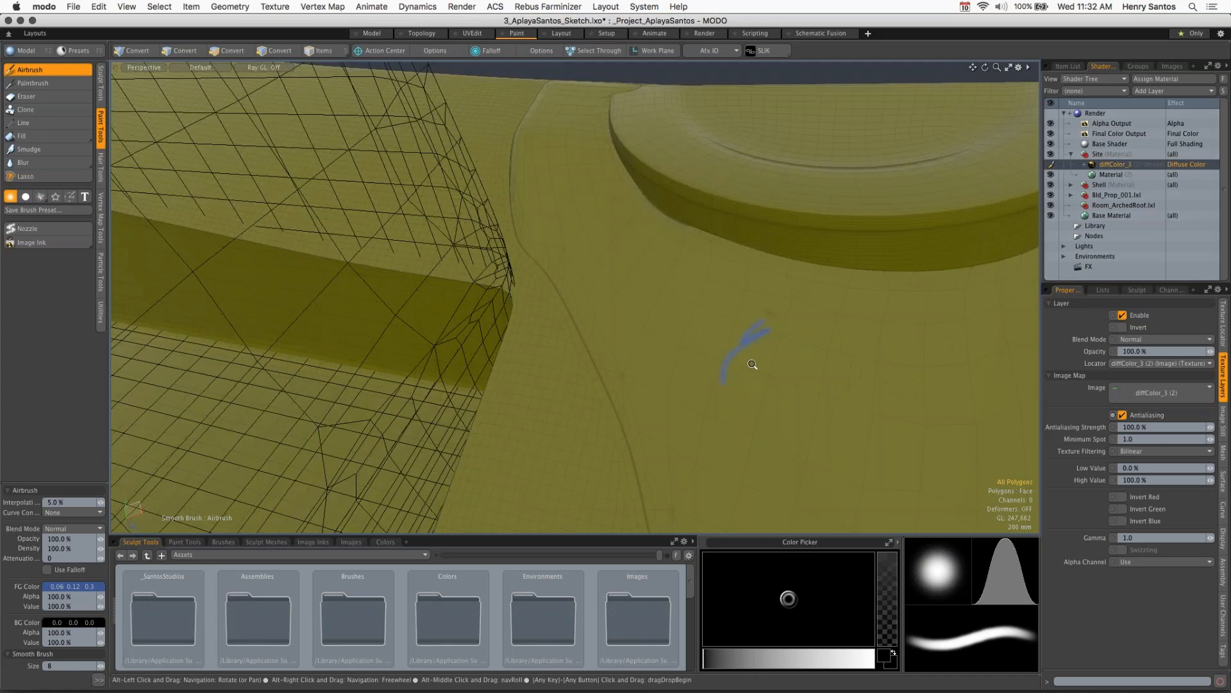
{"action": "scroll", "coordinate": [753, 365], "scroll_direction": "down", "scroll_amount": 3}
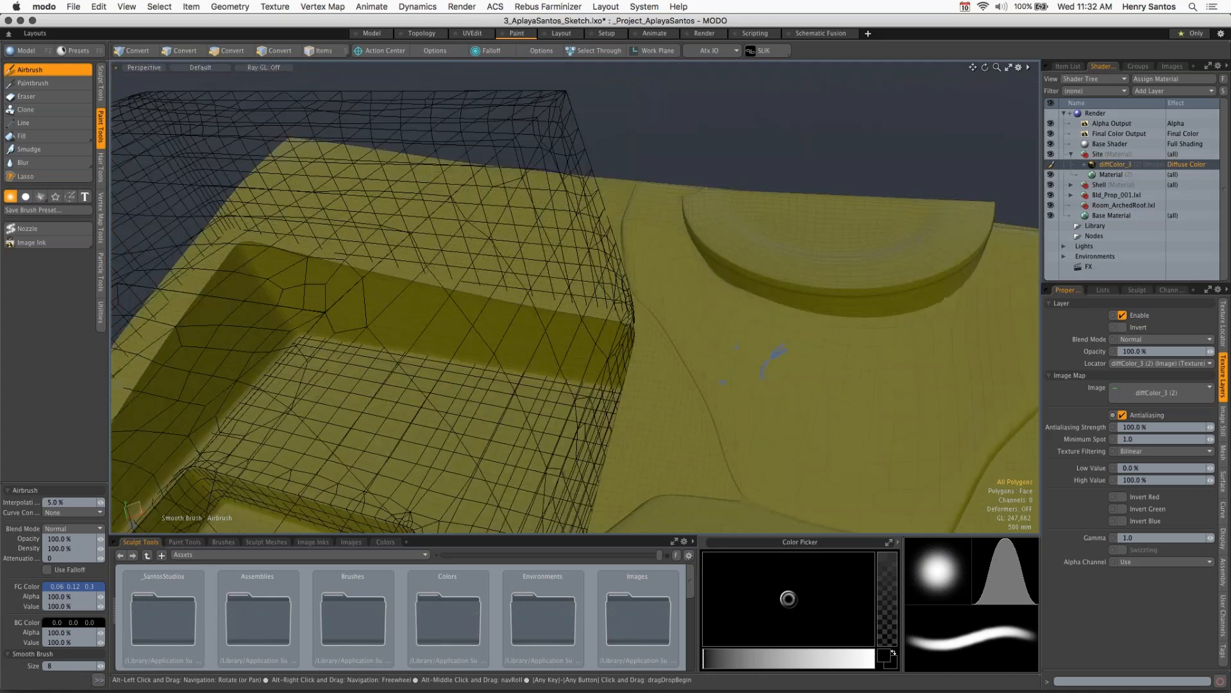
{"action": "left_click_drag", "start_coordinate": [752, 365], "coordinate": [717, 296], "text": "alt"}
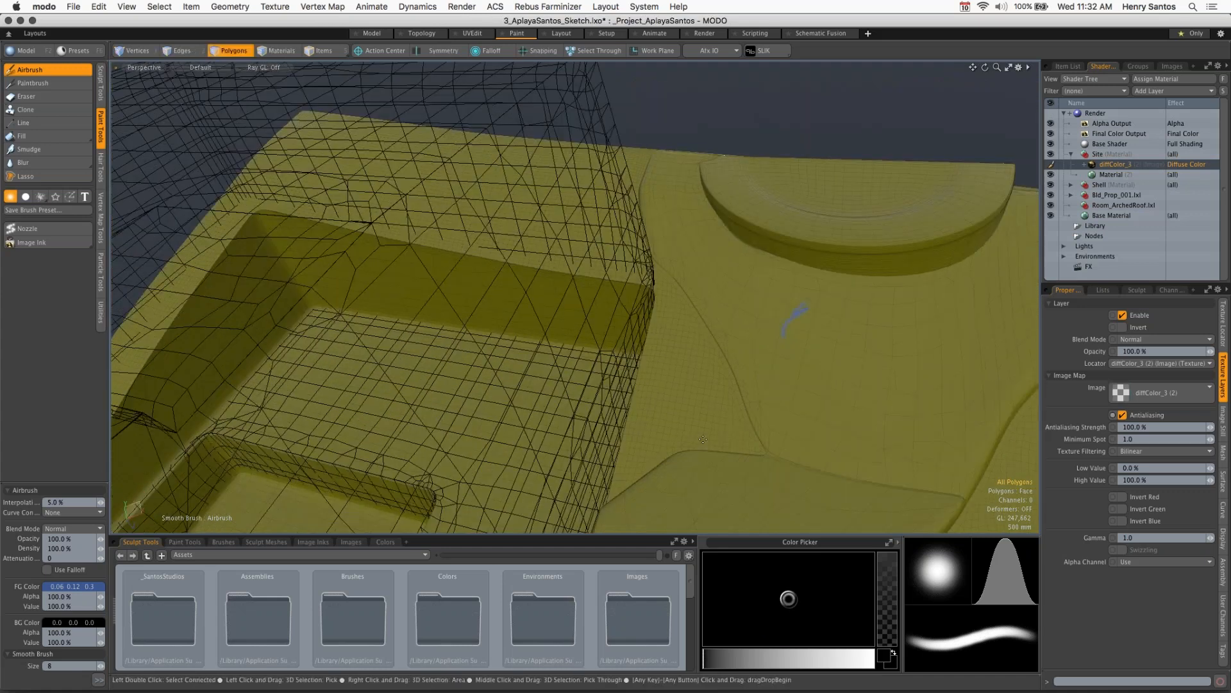
{"action": "mouse_move", "coordinate": [708, 373]}
{"action": "left_mouse_down"}
{"action": "mouse_move", "coordinate": [658, 395]}
{"action": "mouse_move", "coordinate": [733, 383]}
{"action": "mouse_move", "coordinate": [664, 434]}
{"action": "mouse_move", "coordinate": [692, 401]}
{"action": "left_mouse_up"}
{"action": "left_click", "coordinate": [694, 406]}
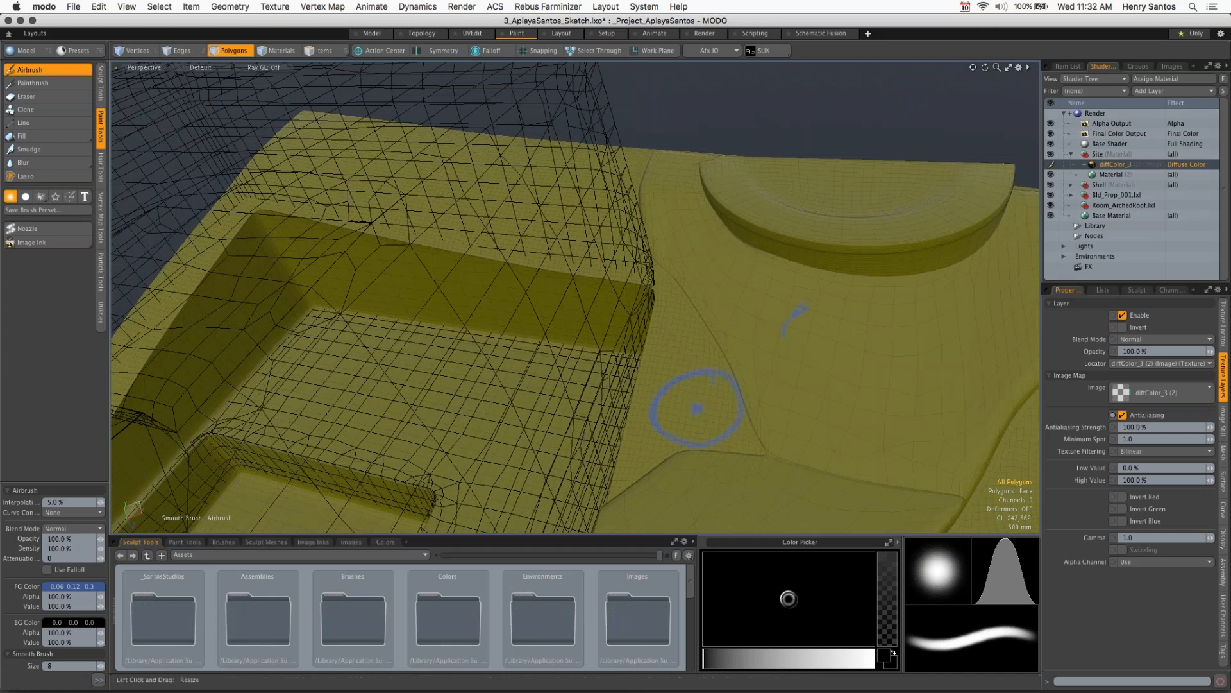
Step: Set the airbrush foreground color to black and sketch circles, a wavy line and angular outlines on the ground beside the building
{"action": "left_click", "coordinate": [736, 657]}
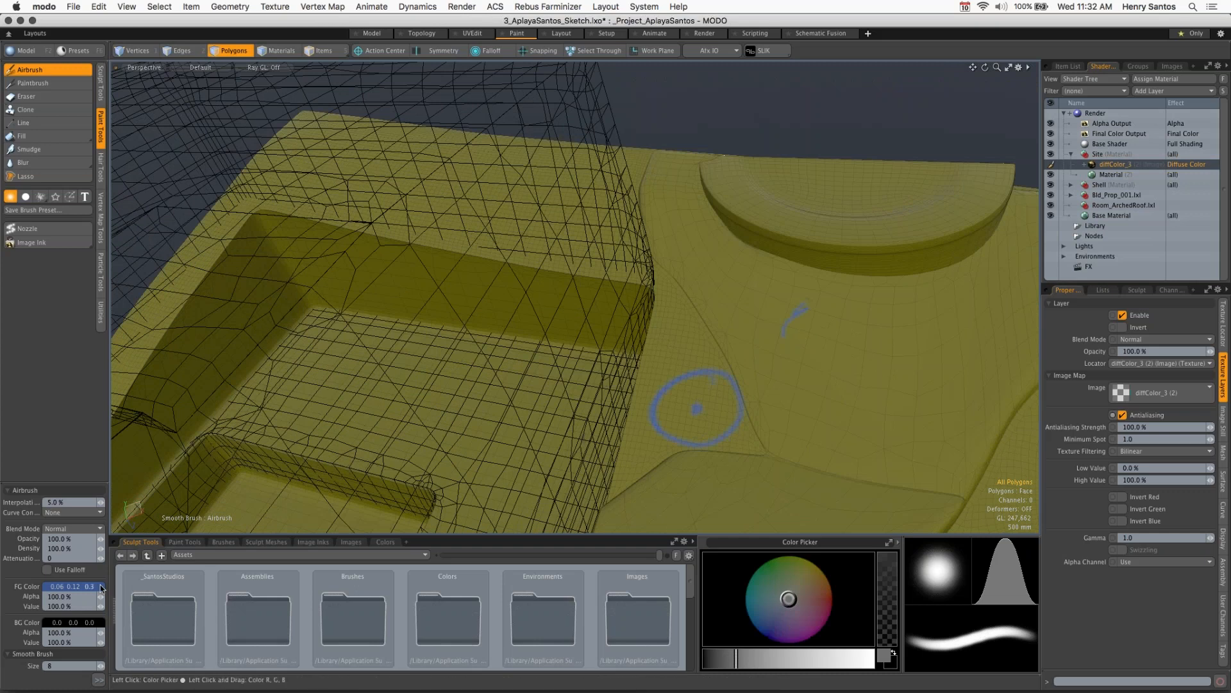
{"action": "left_click", "coordinate": [77, 592]}
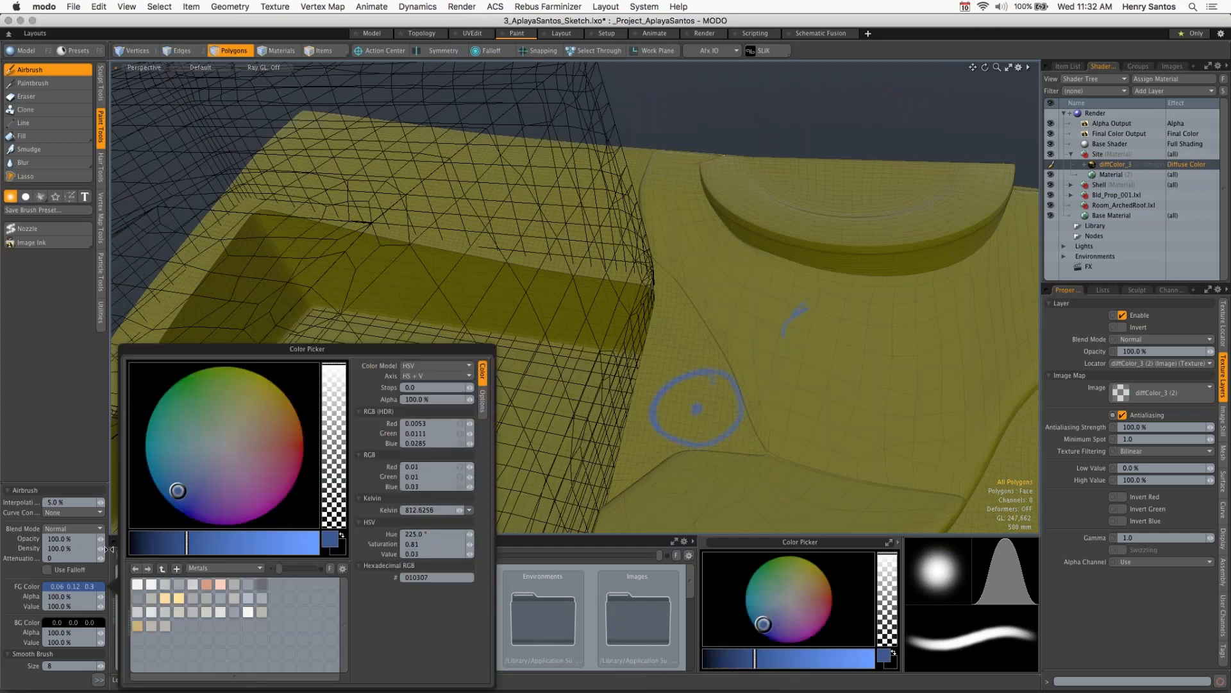
{"action": "left_click", "coordinate": [132, 544]}
{"action": "mouse_move", "coordinate": [712, 380]}
{"action": "left_mouse_down"}
{"action": "mouse_move", "coordinate": [664, 411]}
{"action": "mouse_move", "coordinate": [688, 443]}
{"action": "mouse_move", "coordinate": [708, 409]}
{"action": "left_mouse_up"}
{"action": "mouse_move", "coordinate": [689, 362]}
{"action": "left_mouse_down"}
{"action": "mouse_move", "coordinate": [715, 353]}
{"action": "mouse_move", "coordinate": [696, 367]}
{"action": "mouse_move", "coordinate": [714, 350]}
{"action": "mouse_move", "coordinate": [669, 334]}
{"action": "mouse_move", "coordinate": [671, 364]}
{"action": "mouse_move", "coordinate": [674, 303]}
{"action": "left_mouse_up"}
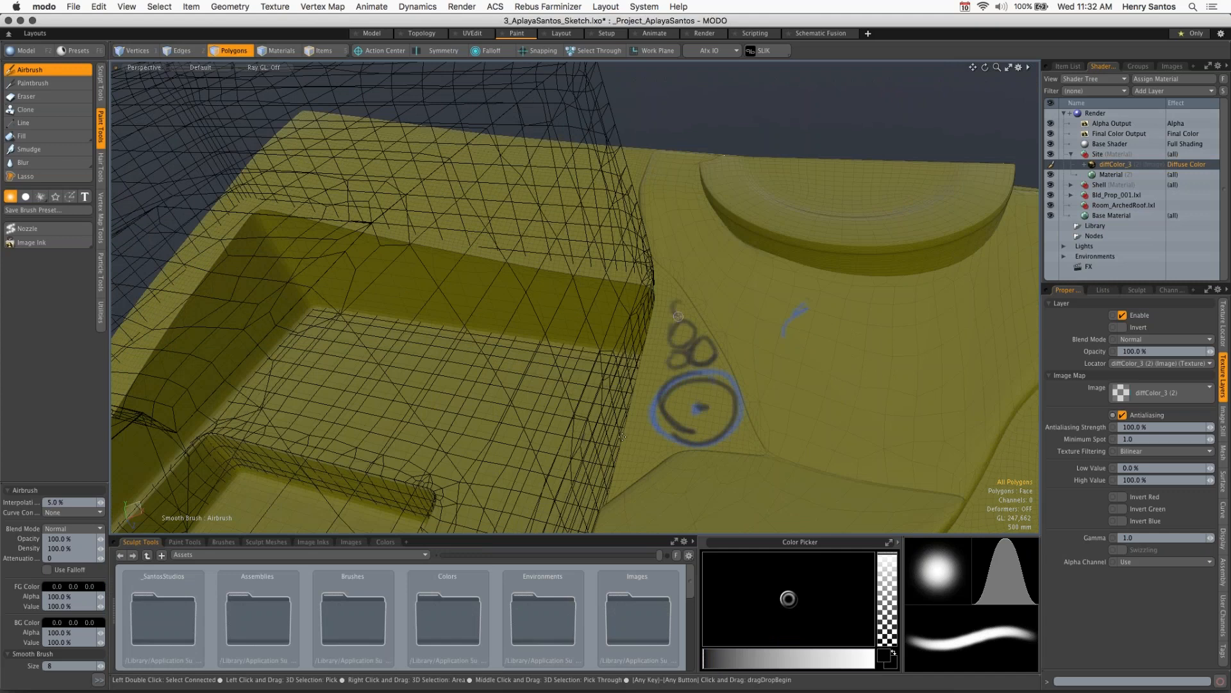
{"action": "mouse_move", "coordinate": [623, 426]}
{"action": "left_mouse_down"}
{"action": "mouse_move", "coordinate": [673, 454]}
{"action": "mouse_move", "coordinate": [744, 428]}
{"action": "mouse_move", "coordinate": [777, 430]}
{"action": "mouse_move", "coordinate": [784, 445]}
{"action": "left_mouse_up"}
{"action": "mouse_move", "coordinate": [619, 477]}
{"action": "left_mouse_down"}
{"action": "mouse_move", "coordinate": [765, 448]}
{"action": "mouse_move", "coordinate": [738, 474]}
{"action": "mouse_move", "coordinate": [756, 485]}
{"action": "mouse_move", "coordinate": [642, 514]}
{"action": "mouse_move", "coordinate": [704, 482]}
{"action": "left_mouse_up"}
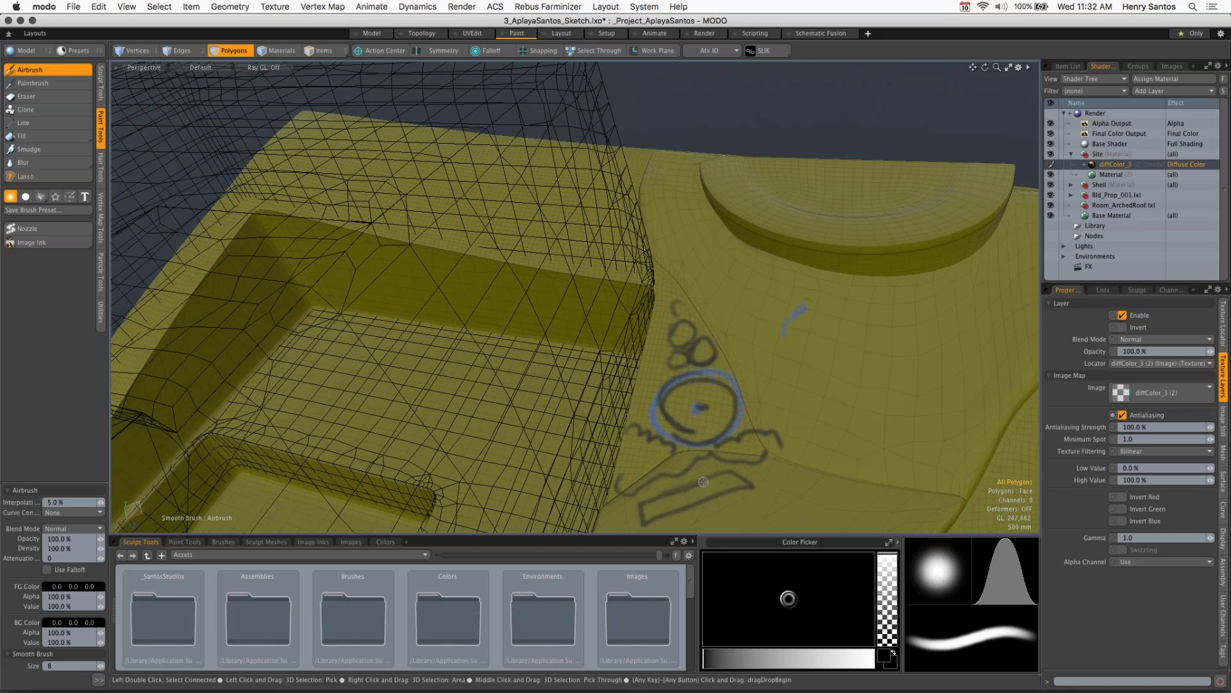
Step: Sketch black path edges along the terrain contour, around the semicircular platform and down the far side of the plateau
{"action": "mouse_move", "coordinate": [704, 481]}
{"action": "left_mouse_down", "text": "alt"}
{"action": "mouse_move", "coordinate": [677, 338]}
{"action": "mouse_move", "coordinate": [485, 470]}
{"action": "mouse_move", "coordinate": [519, 530]}
{"action": "left_mouse_up", "text": "alt"}
{"action": "left_click_drag", "start_coordinate": [539, 358], "coordinate": [560, 451]}
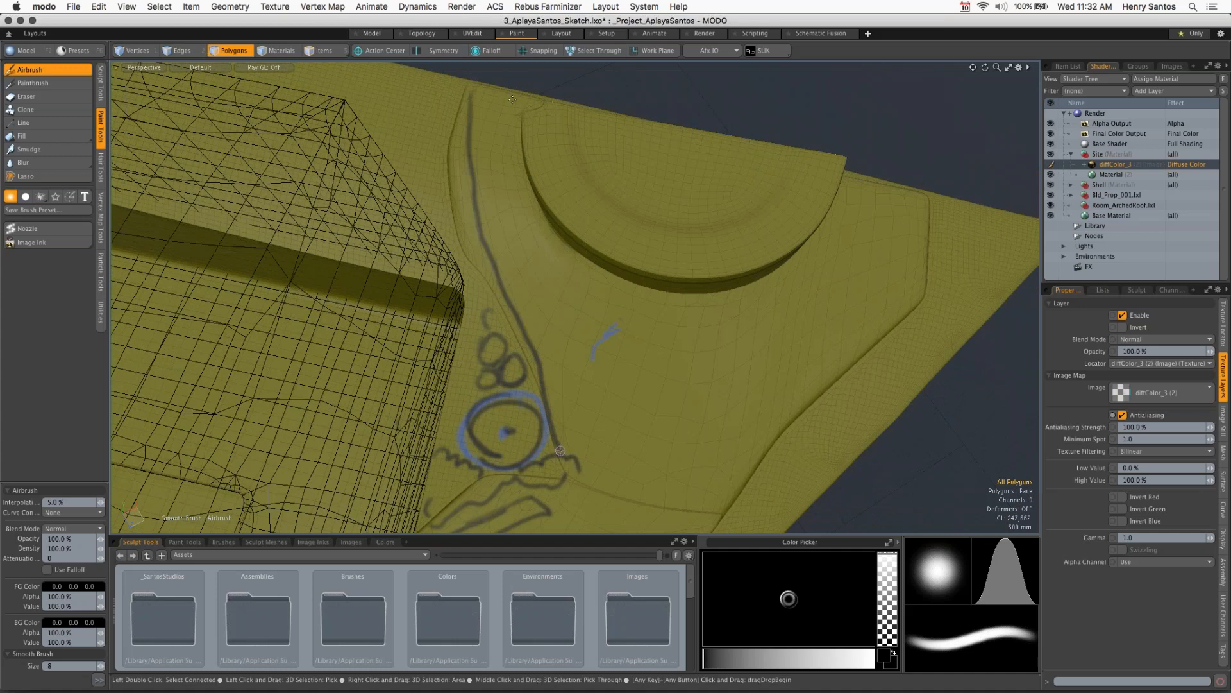
{"action": "mouse_move", "coordinate": [514, 104]}
{"action": "left_mouse_down"}
{"action": "mouse_move", "coordinate": [526, 190]}
{"action": "mouse_move", "coordinate": [549, 234]}
{"action": "mouse_move", "coordinate": [595, 274]}
{"action": "mouse_move", "coordinate": [760, 294]}
{"action": "mouse_move", "coordinate": [840, 219]}
{"action": "left_mouse_up"}
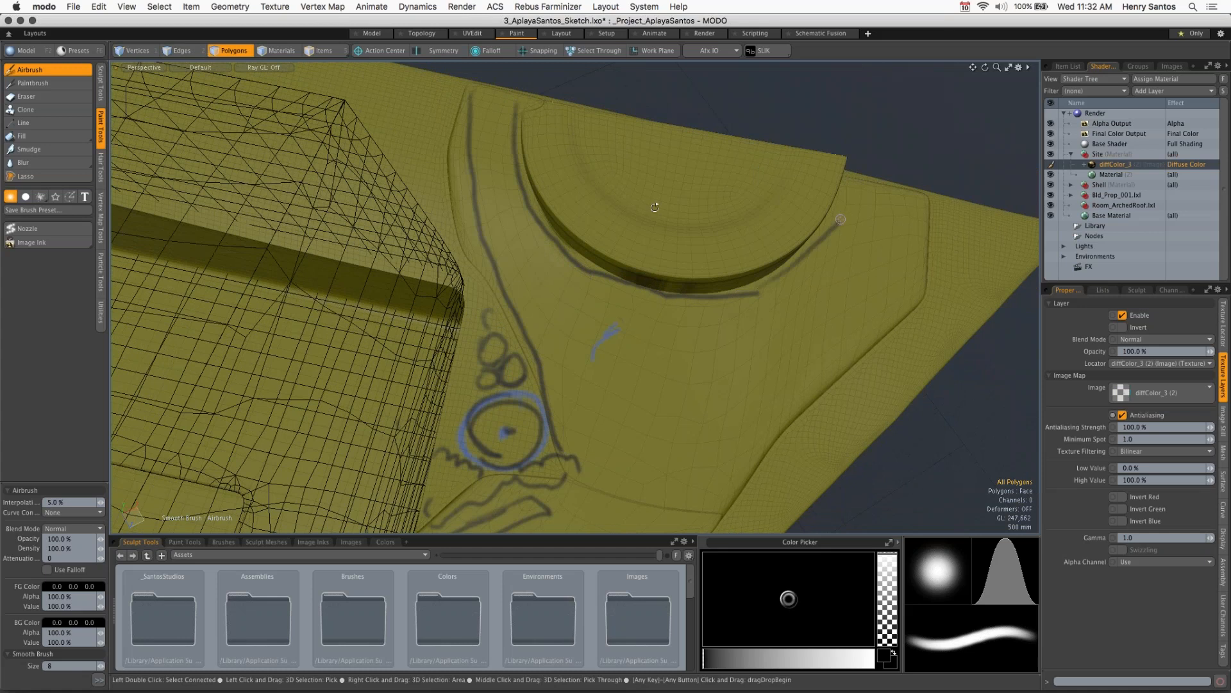
{"action": "left_click_drag", "start_coordinate": [655, 207], "coordinate": [674, 200], "text": "alt"}
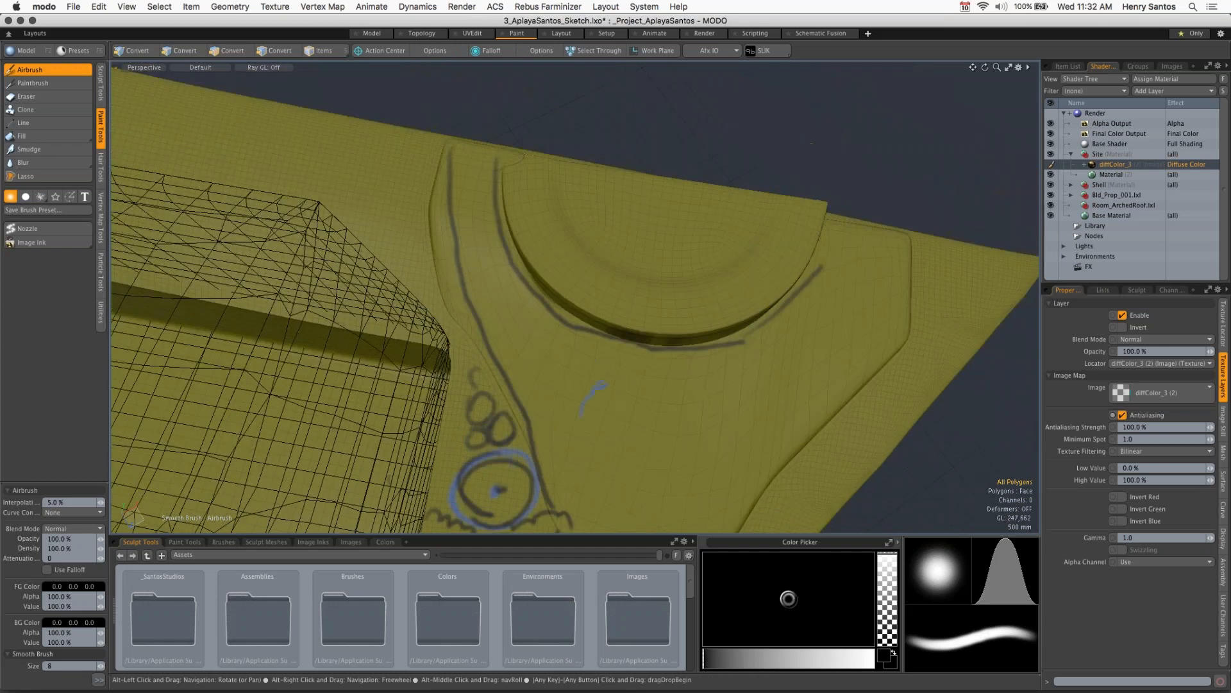
{"action": "mouse_move", "coordinate": [897, 242]}
{"action": "left_mouse_down"}
{"action": "mouse_move", "coordinate": [867, 337]}
{"action": "mouse_move", "coordinate": [787, 437]}
{"action": "left_mouse_up"}
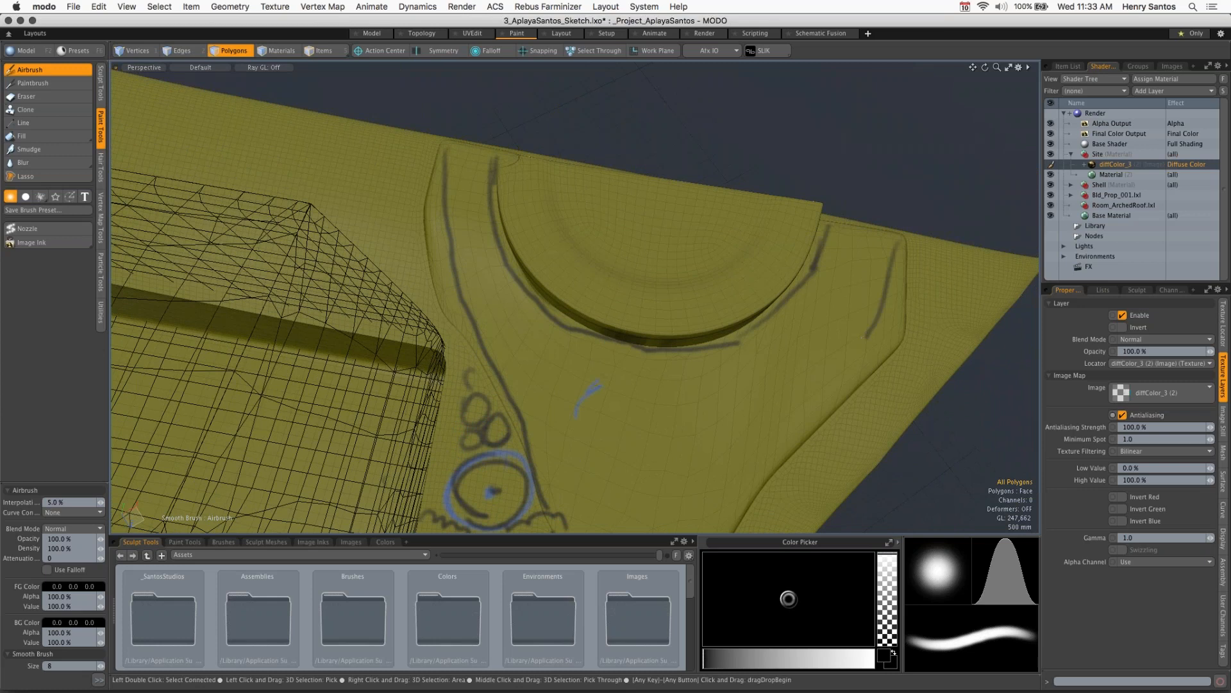
Step: Sketch a scalloped planting outline with dots inside it along the terrain's sloping edge
{"action": "mouse_move", "coordinate": [814, 396]}
{"action": "left_mouse_down"}
{"action": "mouse_move", "coordinate": [741, 475]}
{"action": "mouse_move", "coordinate": [862, 406]}
{"action": "mouse_move", "coordinate": [896, 404]}
{"action": "left_mouse_up"}
{"action": "mouse_move", "coordinate": [880, 446]}
{"action": "left_mouse_down"}
{"action": "mouse_move", "coordinate": [764, 508]}
{"action": "mouse_move", "coordinate": [799, 483]}
{"action": "left_mouse_up"}
{"action": "left_click", "coordinate": [797, 484]}
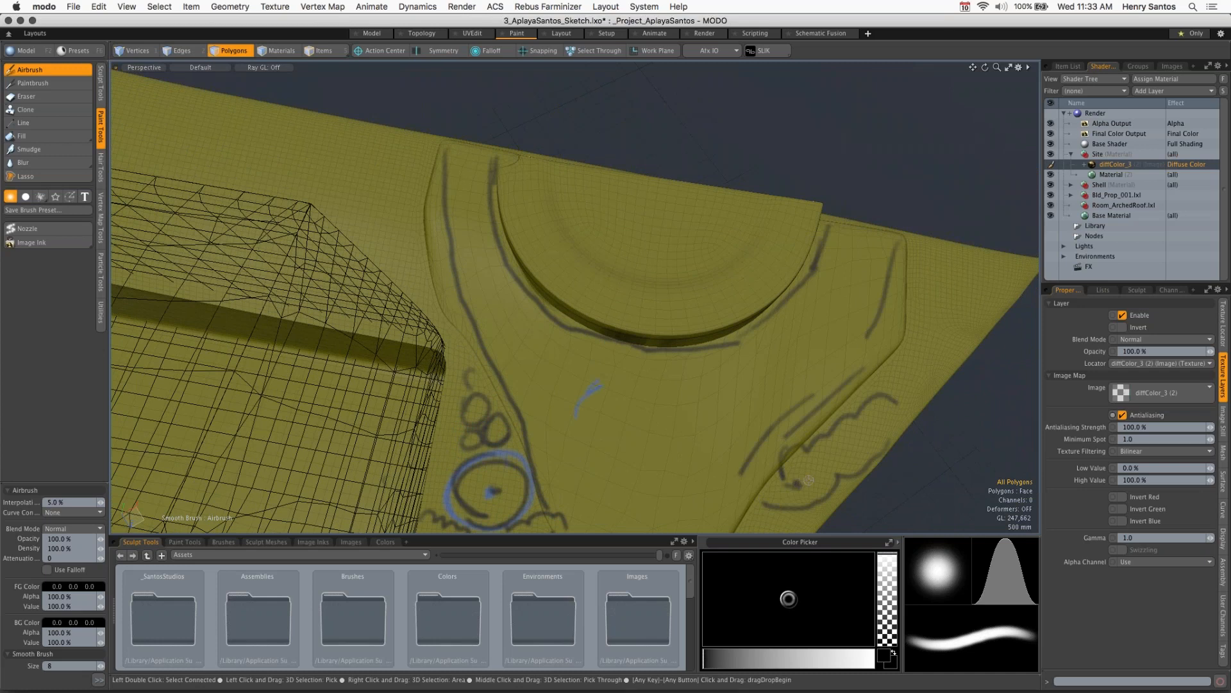
{"action": "left_click", "coordinate": [843, 453]}
{"action": "left_click", "coordinate": [864, 441]}
{"action": "key", "text": "alt"}
{"action": "left_click_drag", "start_coordinate": [775, 299], "coordinate": [564, 326], "text": "alt+shift"}
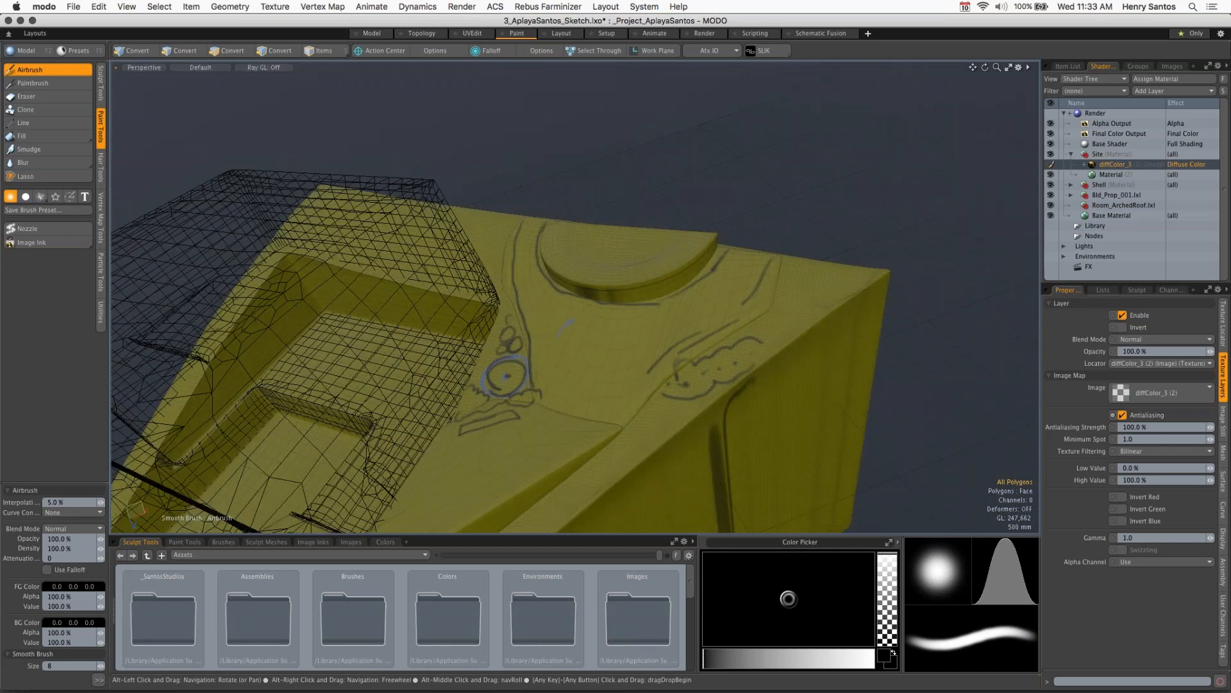
{"action": "left_click_drag", "start_coordinate": [567, 325], "coordinate": [587, 325], "text": "ctrl+alt"}
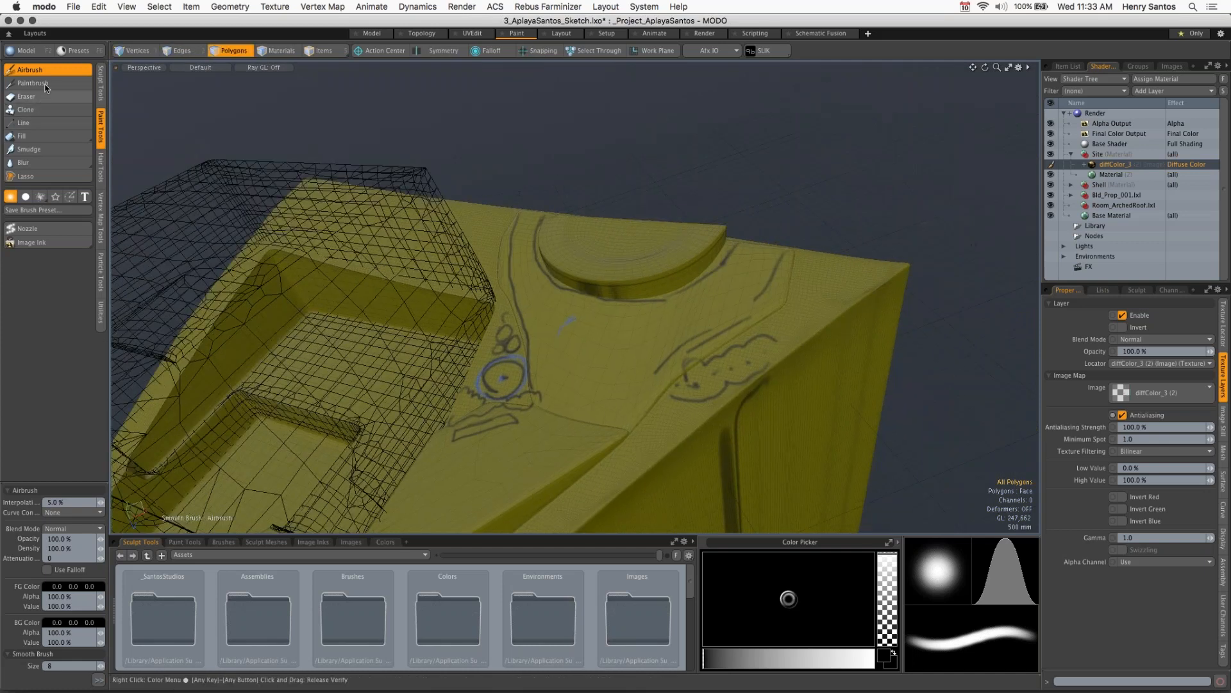
Step: Erase part of the circle sketches and the short blue stroke with the Eraser, enlarging its brush size to 129
{"action": "left_click", "coordinate": [29, 96]}
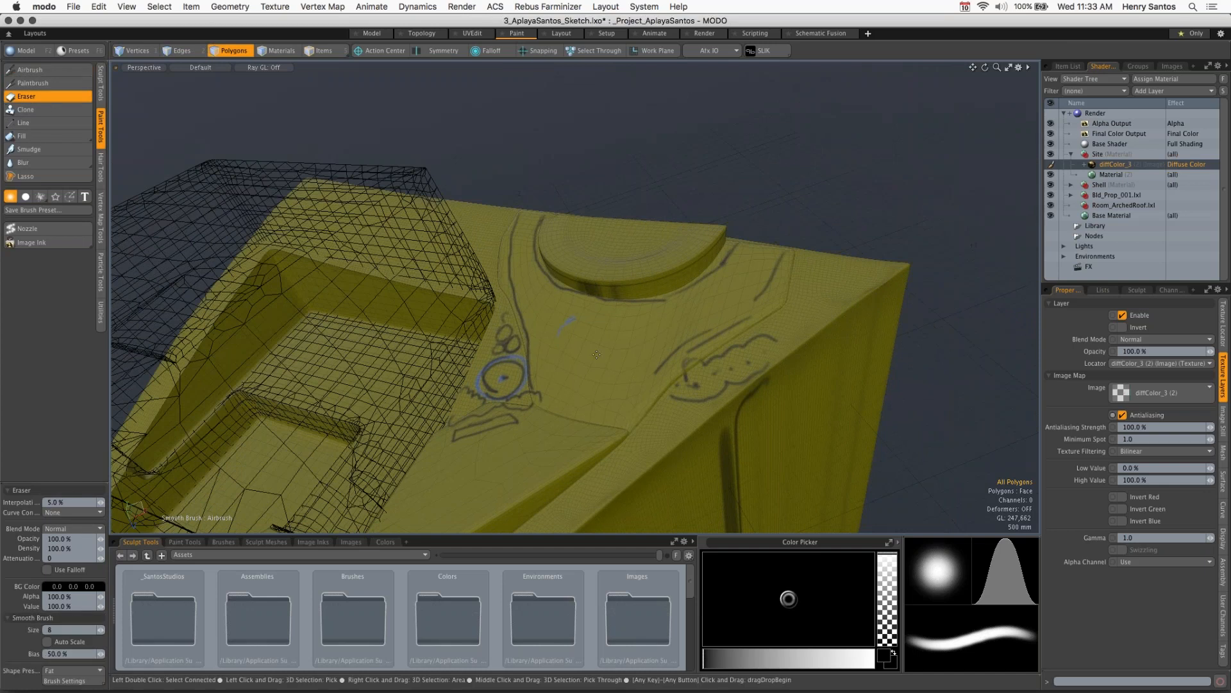
{"action": "mouse_move", "coordinate": [590, 354]}
{"action": "left_mouse_down"}
{"action": "mouse_move", "coordinate": [468, 419]}
{"action": "mouse_move", "coordinate": [509, 371]}
{"action": "mouse_move", "coordinate": [481, 399]}
{"action": "mouse_move", "coordinate": [494, 385]}
{"action": "left_mouse_up"}
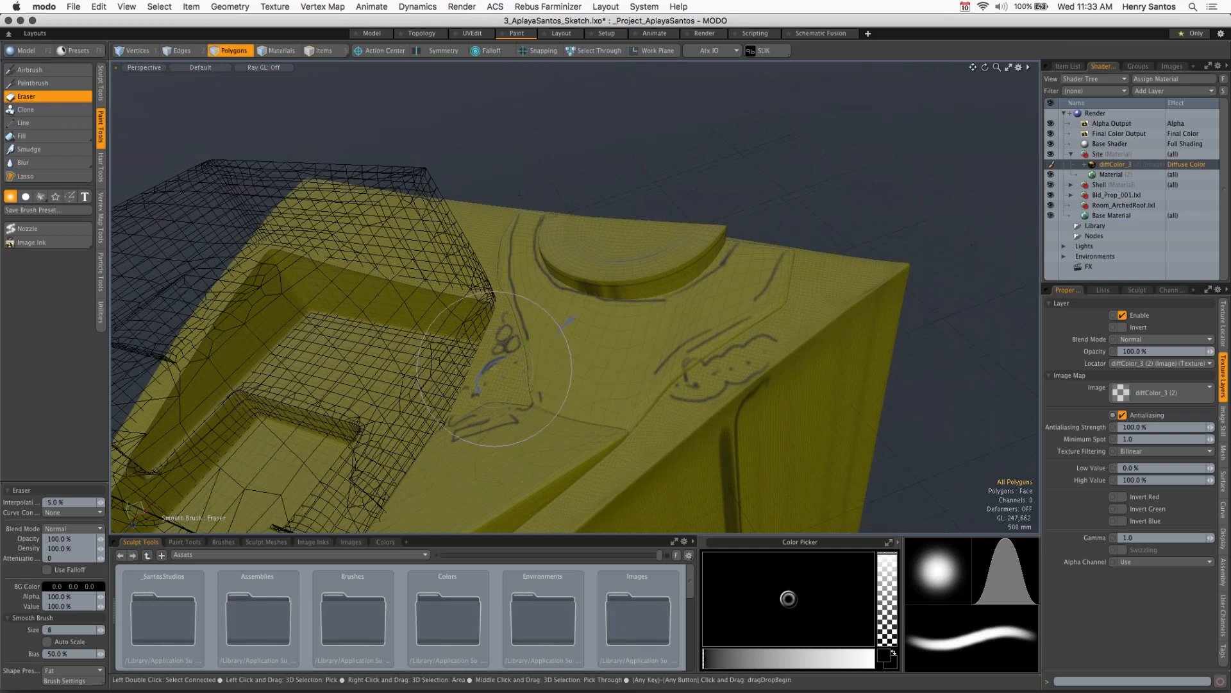
{"action": "right_click_drag", "start_coordinate": [593, 288], "coordinate": [599, 324]}
{"action": "left_click_drag", "start_coordinate": [600, 324], "coordinate": [646, 241]}
Step: Make 4_AplayaSantos_Structure.lxo the active scene and expand its items
{"action": "left_click", "coordinate": [1068, 66]}
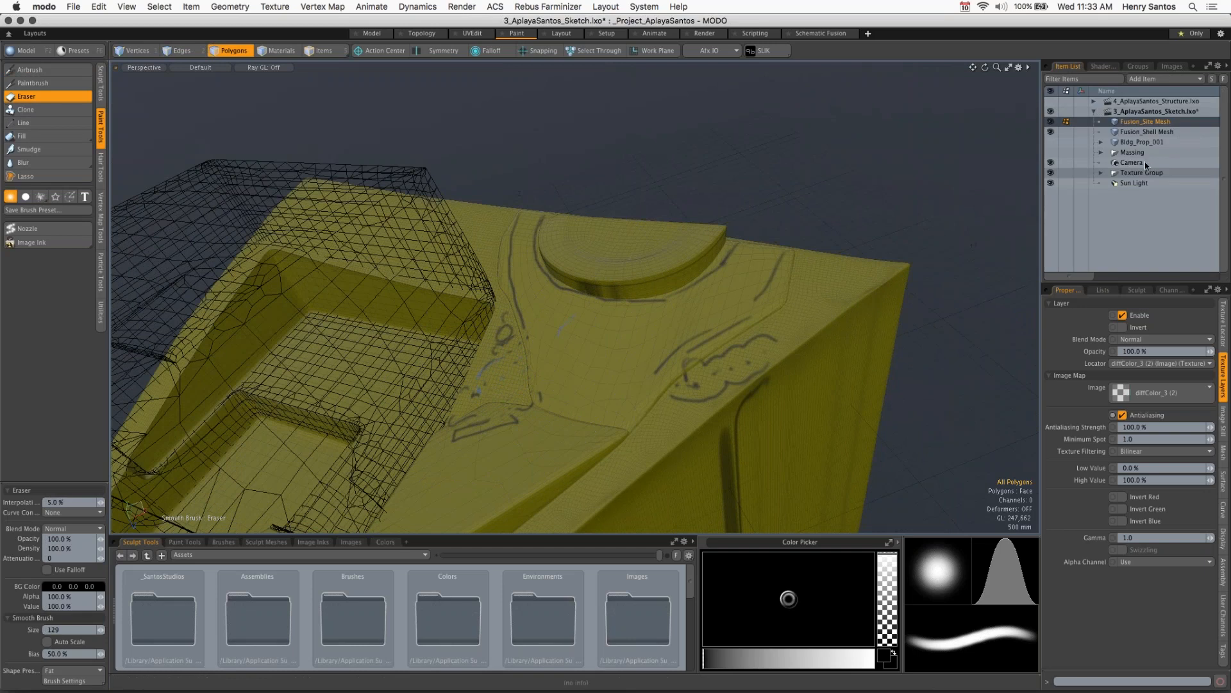
{"action": "left_click", "coordinate": [1094, 111]}
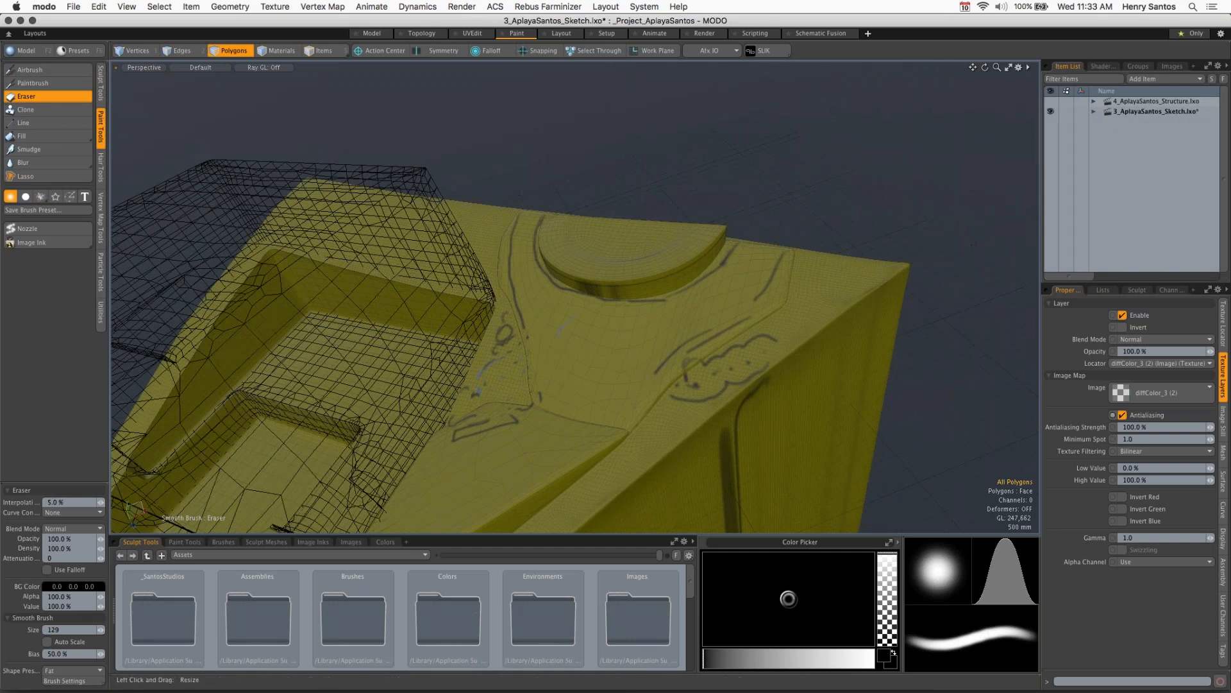
{"action": "left_click", "coordinate": [1135, 102]}
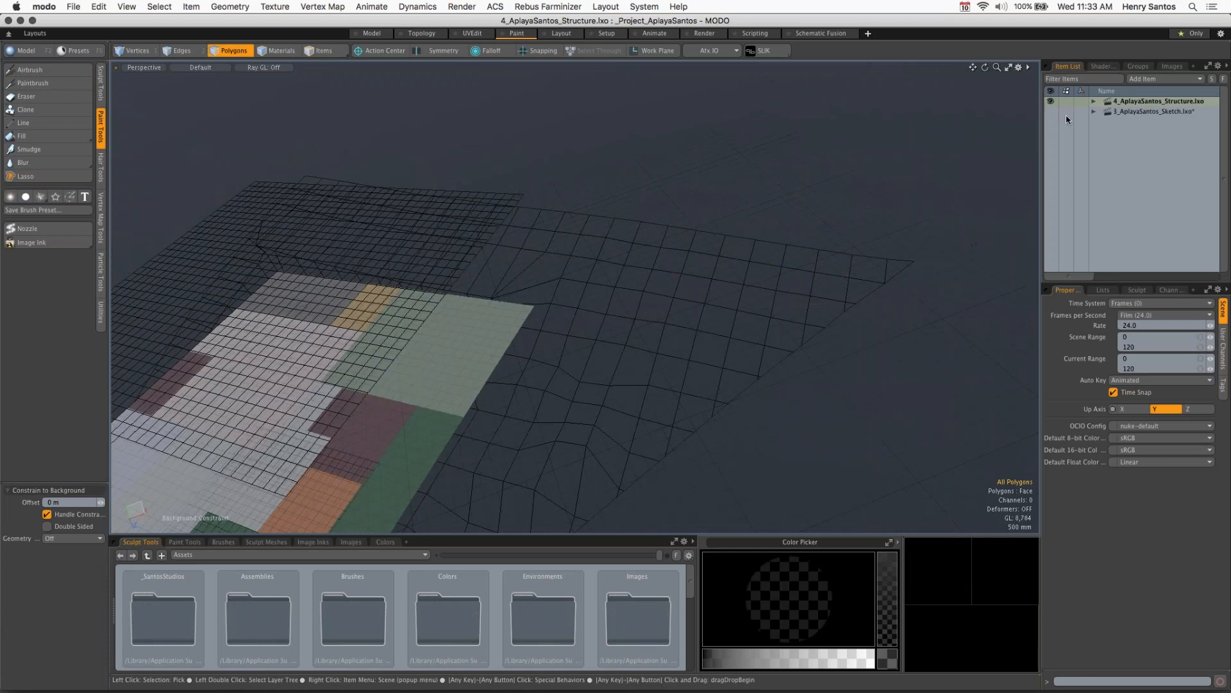
{"action": "scroll", "coordinate": [579, 348], "scroll_direction": "down", "scroll_amount": 3}
{"action": "left_click_drag", "start_coordinate": [579, 349], "coordinate": [475, 174], "text": "ctrl+alt"}
{"action": "left_click_drag", "start_coordinate": [474, 173], "coordinate": [565, 174], "text": "alt+shift"}
{"action": "left_click", "coordinate": [1094, 101]}
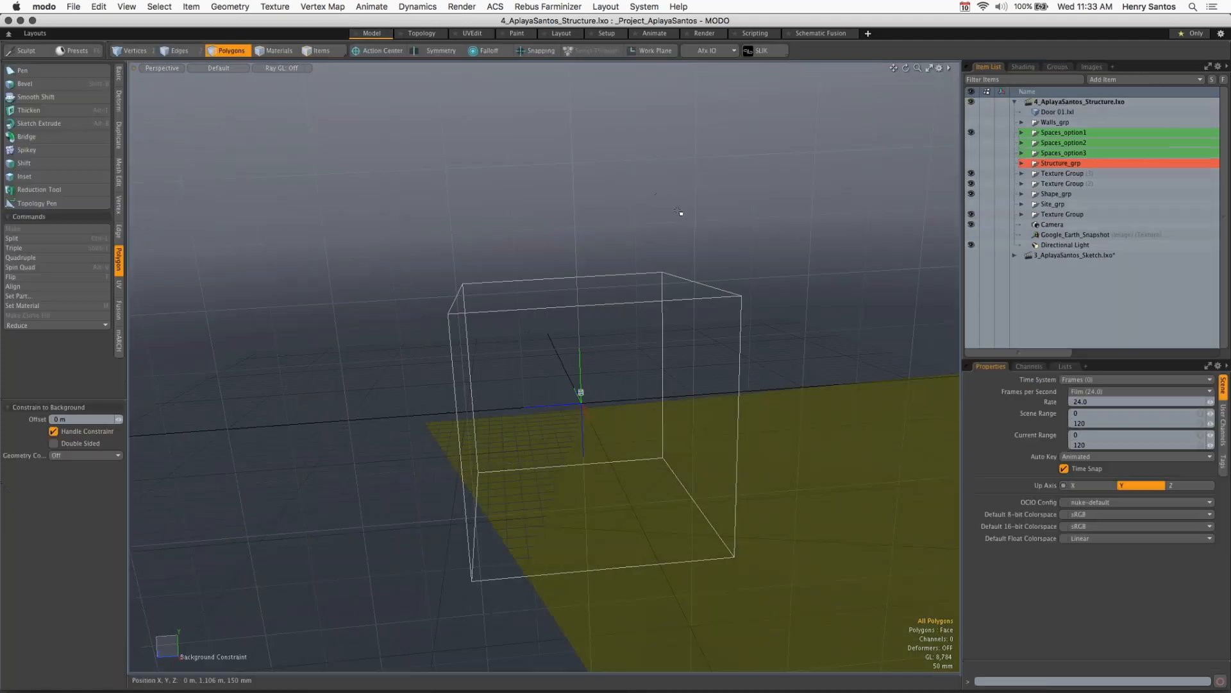
Step: Expand Shape_grp and show its UpperFloor_shape, MainFloor_shape and LowerFloor_shape volumes over the site mesh
{"action": "mouse_move", "coordinate": [809, 289]}
{"action": "left_mouse_down", "text": "ctrl+alt"}
{"action": "mouse_move", "coordinate": [398, 328]}
{"action": "mouse_move", "coordinate": [346, 365]}
{"action": "mouse_move", "coordinate": [292, 365]}
{"action": "left_mouse_up", "text": "ctrl+alt"}
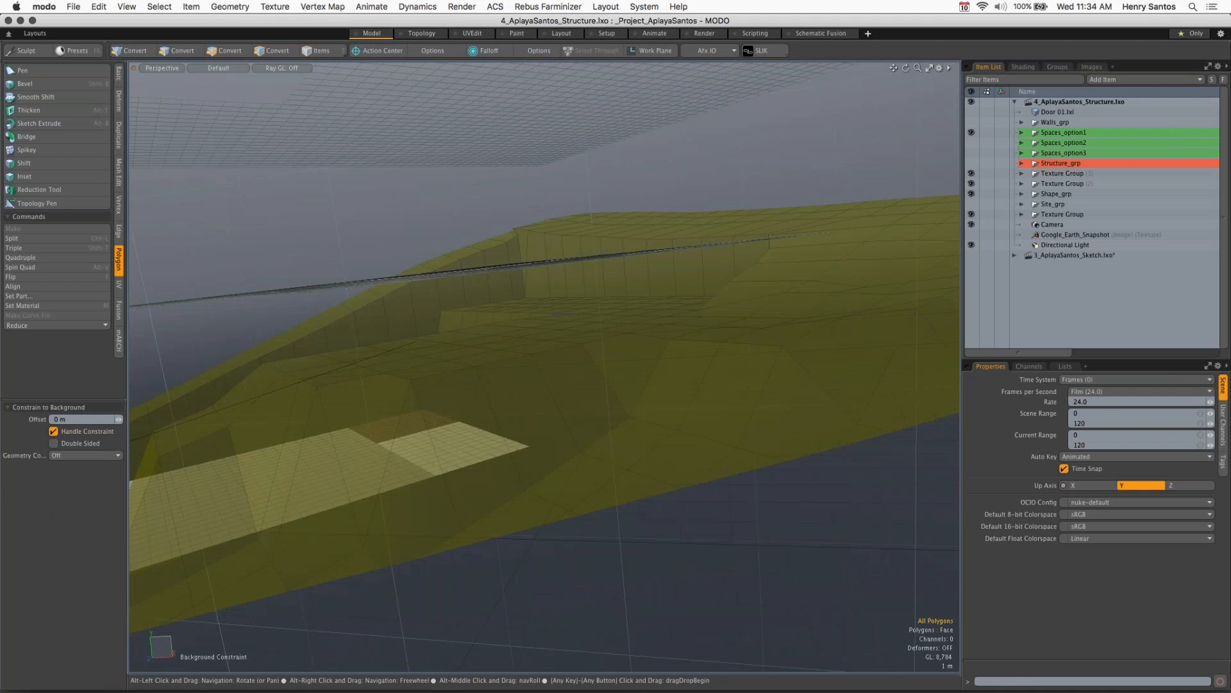
{"action": "left_click_drag", "start_coordinate": [544, 365], "coordinate": [385, 365], "text": "ctrl+alt"}
{"action": "left_click_drag", "start_coordinate": [544, 365], "coordinate": [827, 366], "text": "alt"}
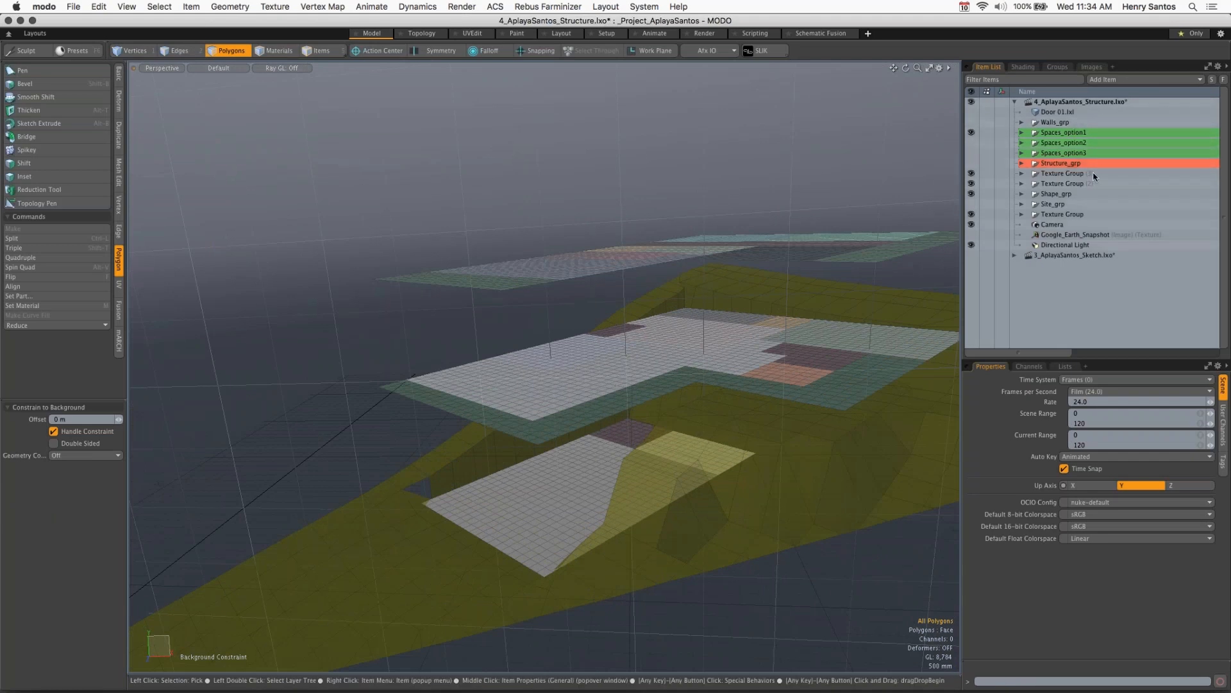
{"action": "left_click", "coordinate": [973, 163]}
{"action": "left_click", "coordinate": [972, 164]}
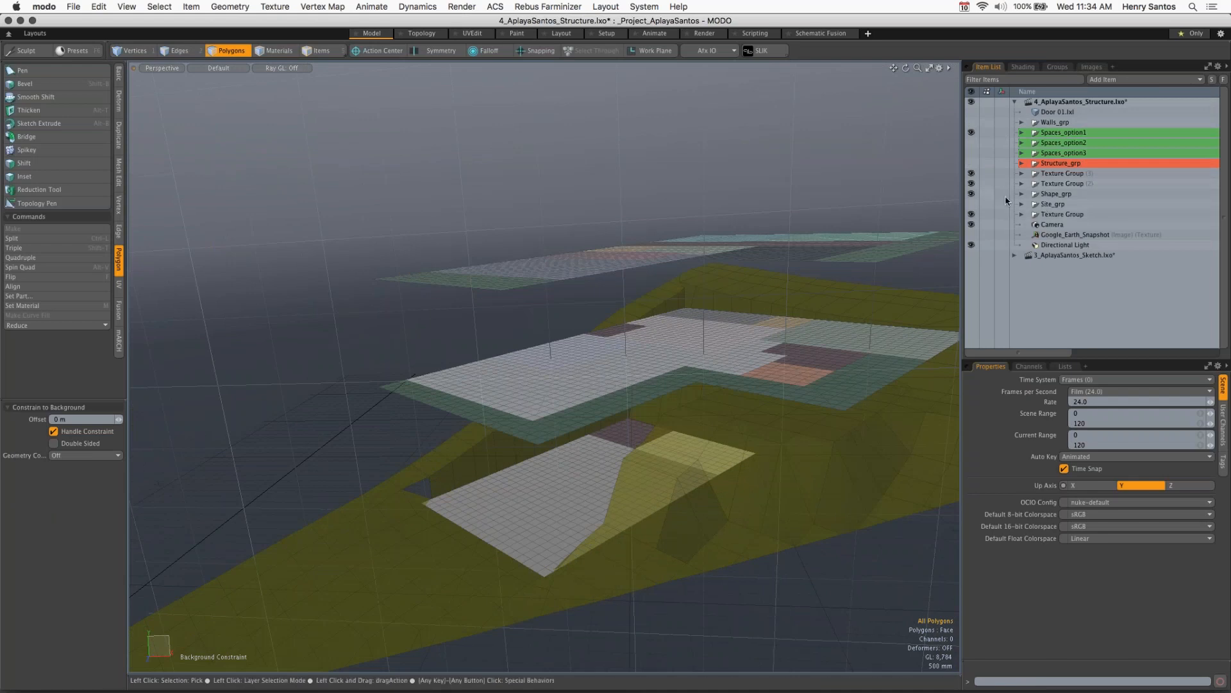
{"action": "left_click", "coordinate": [1022, 194]}
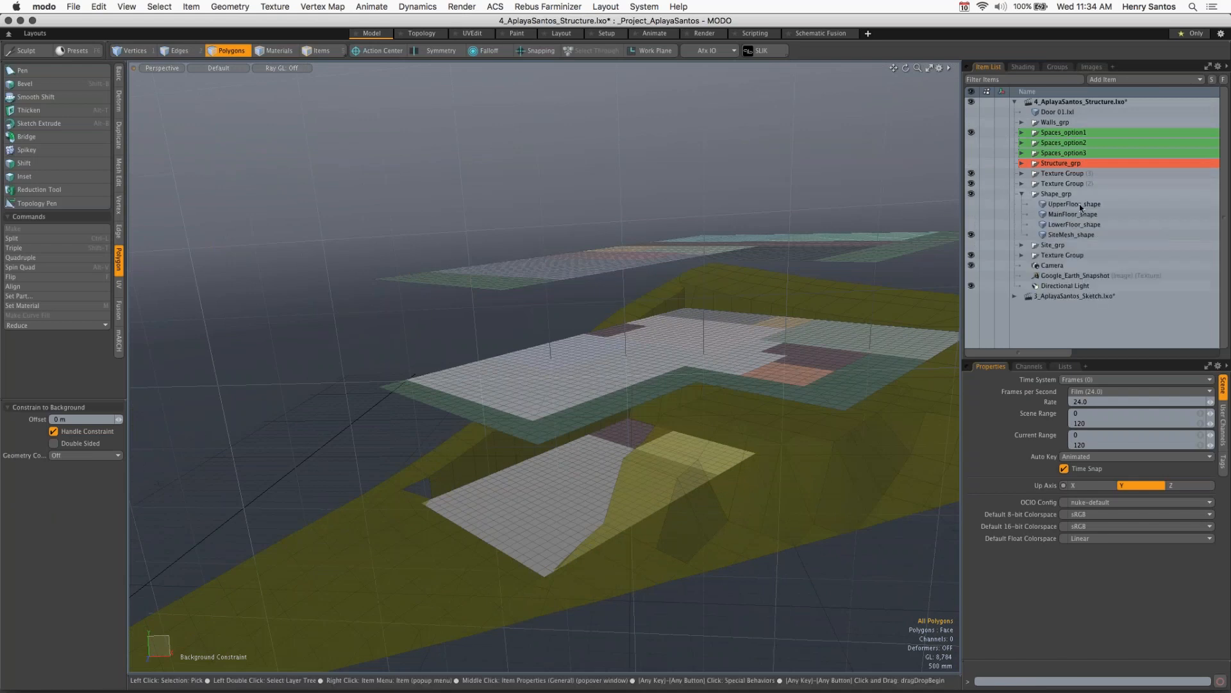
{"action": "left_click", "coordinate": [972, 204]}
{"action": "left_click", "coordinate": [972, 215]}
{"action": "left_click", "coordinate": [972, 235]}
{"action": "left_click", "coordinate": [971, 225]}
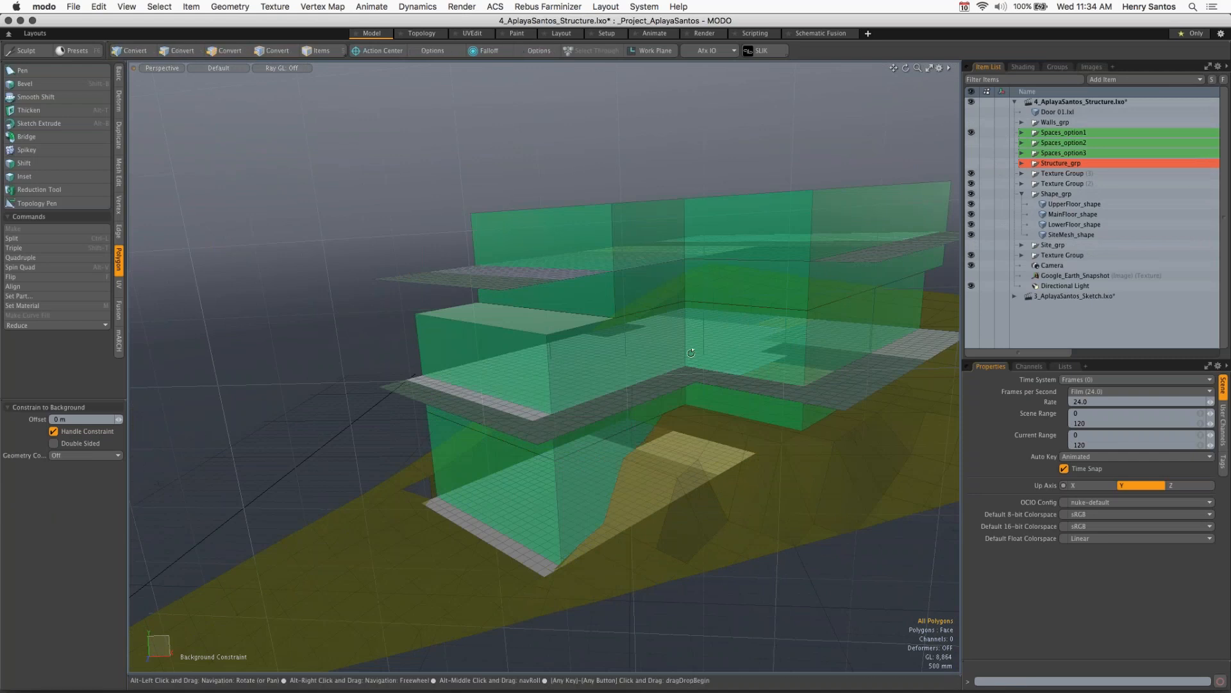
Step: Hide Spaces_option1 and examine the stacked floor volumes on the site from several sides
{"action": "left_click_drag", "start_coordinate": [692, 353], "coordinate": [540, 489], "text": "alt"}
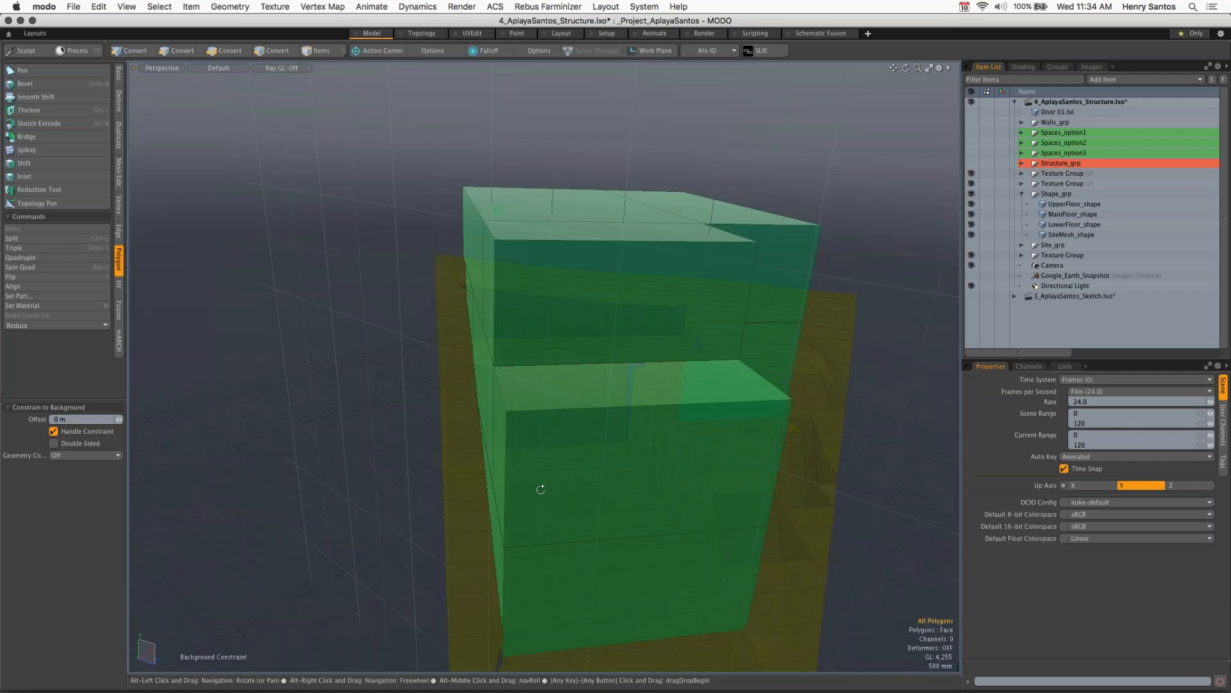
{"action": "left_click_drag", "start_coordinate": [541, 489], "coordinate": [586, 295], "text": "alt"}
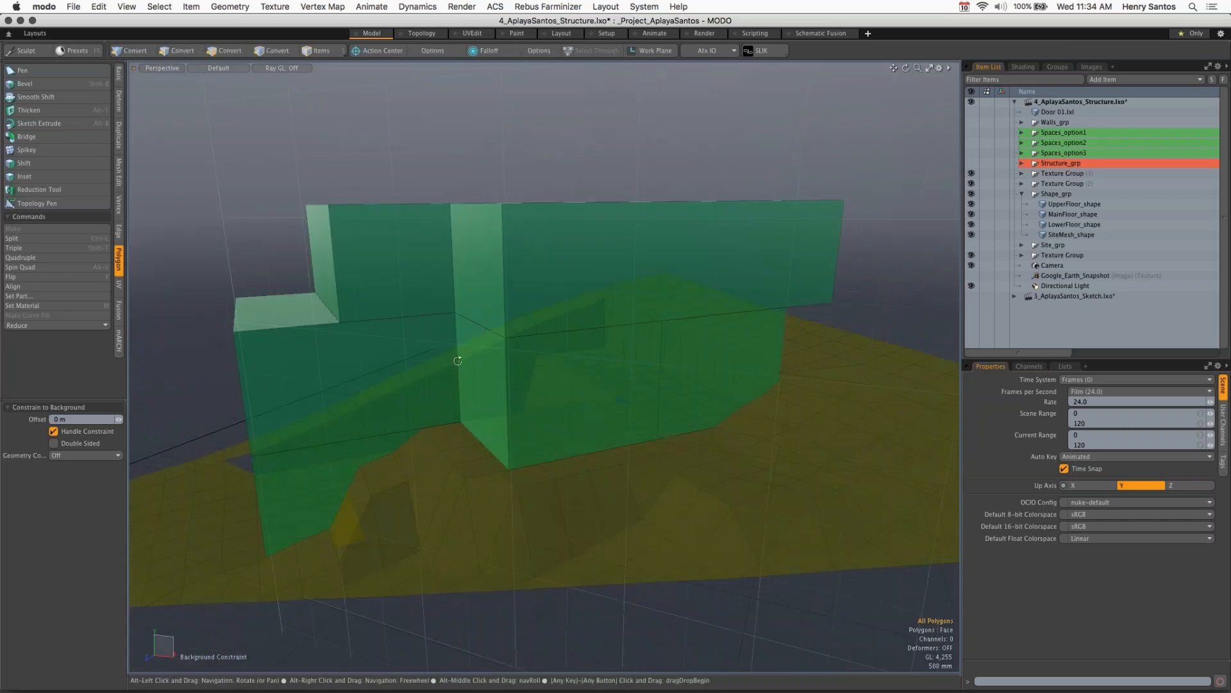
{"action": "left_click_drag", "start_coordinate": [458, 361], "coordinate": [615, 410], "text": "alt"}
{"action": "left_click_drag", "start_coordinate": [375, 376], "coordinate": [391, 442], "text": "alt"}
{"action": "left_click_drag", "start_coordinate": [667, 308], "coordinate": [225, 460], "text": "alt"}
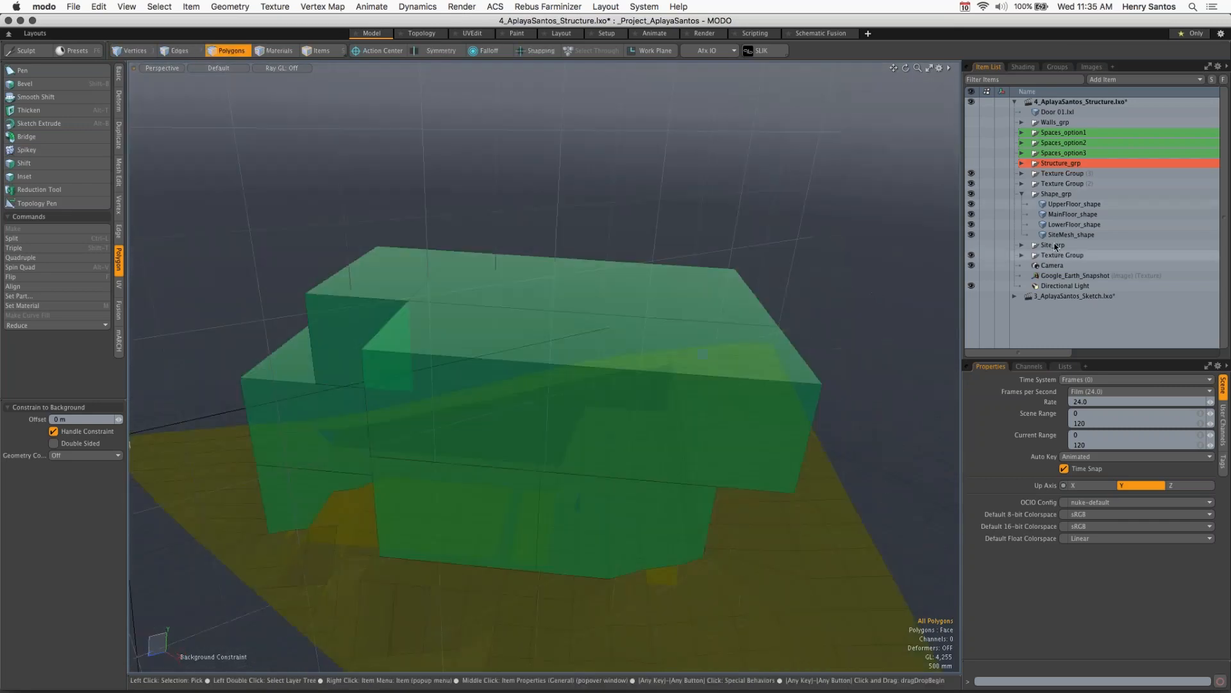
Step: Hide the upper, main and lower floor shapes within Shape_grp and show Spaces_option1 over the site mesh
{"action": "left_click", "coordinate": [972, 194]}
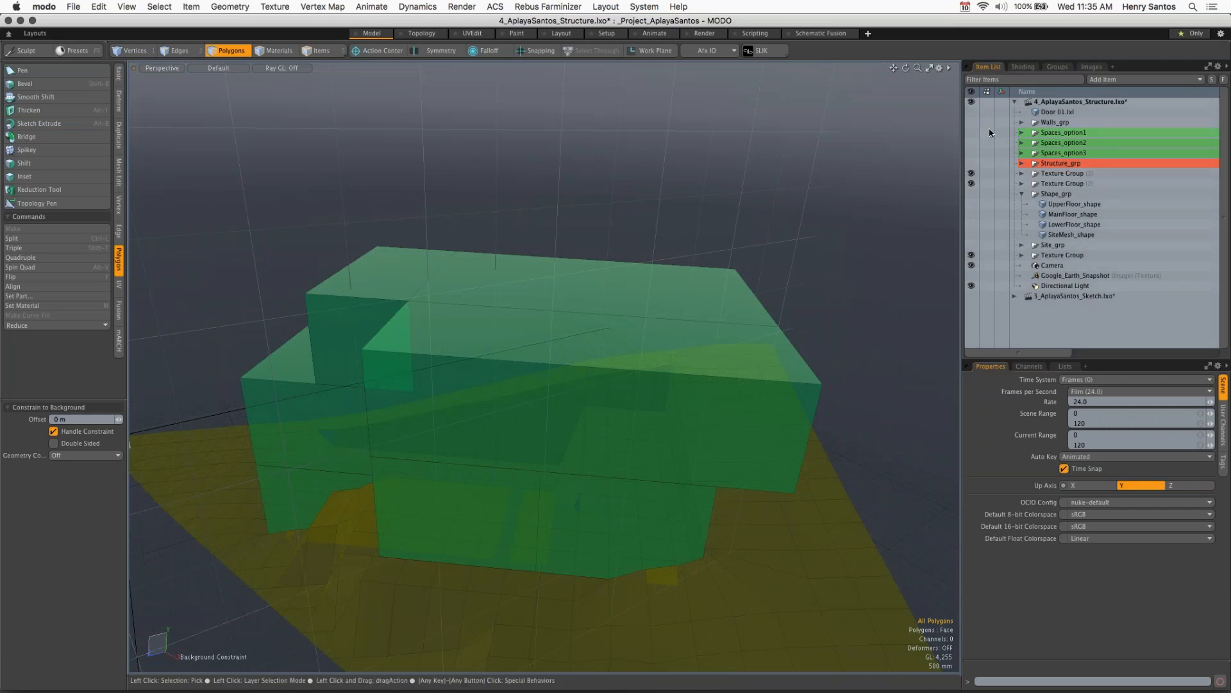
{"action": "left_click", "coordinate": [971, 193]}
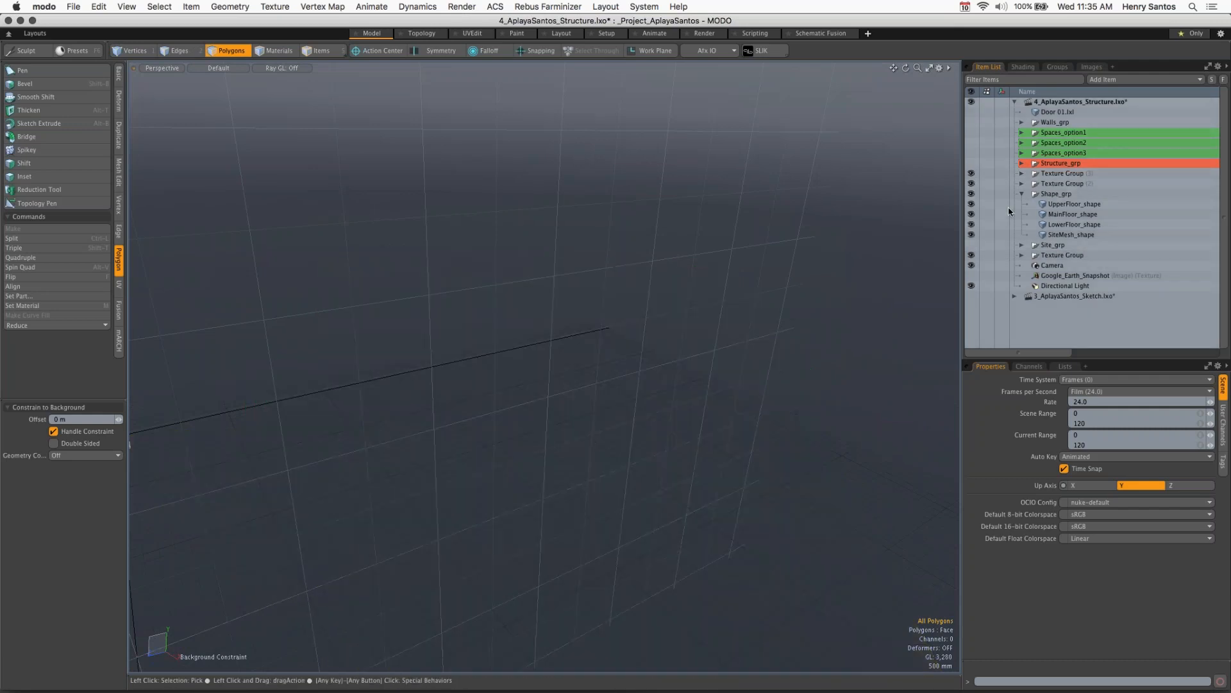
{"action": "left_click", "coordinate": [971, 216]}
{"action": "left_click", "coordinate": [972, 225]}
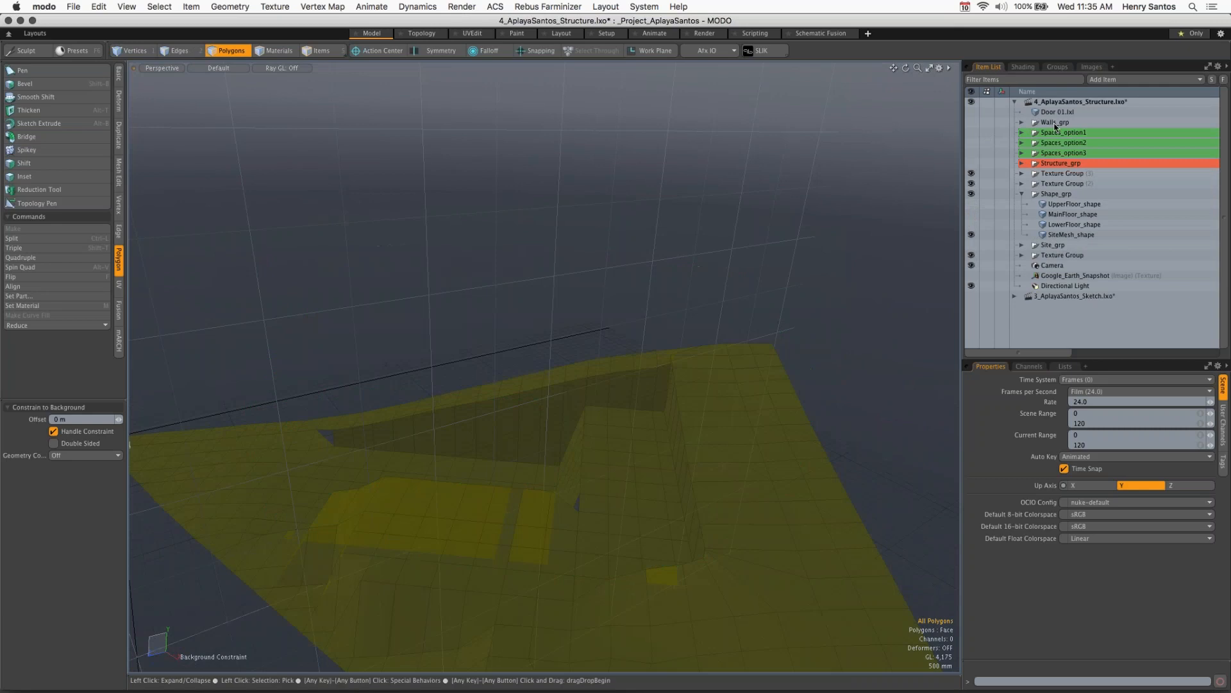
{"action": "left_click", "coordinate": [971, 132]}
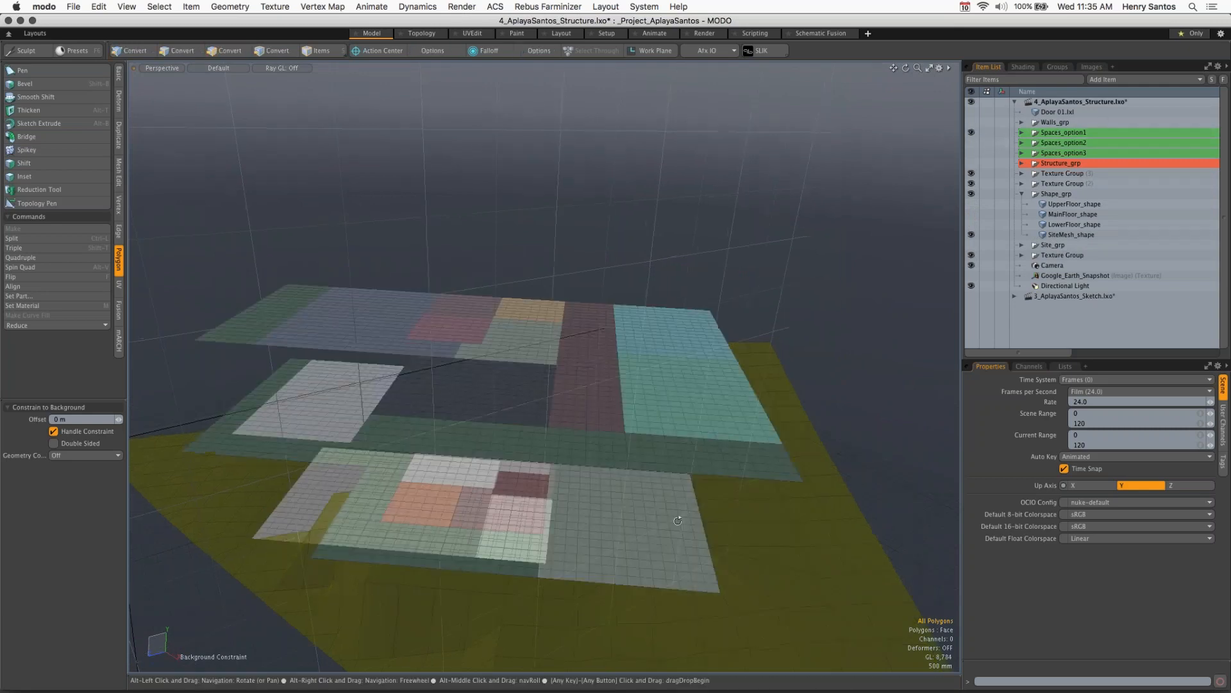
Step: Open a render preview of the coloured space layout and move its window clear of the floor plates
{"action": "left_click_drag", "start_coordinate": [678, 520], "coordinate": [809, 431], "text": "alt"}
{"action": "left_click_drag", "start_coordinate": [808, 431], "coordinate": [828, 385], "text": "ctrl+alt"}
{"action": "left_click_drag", "start_coordinate": [558, 328], "coordinate": [641, 282], "text": "alt"}
{"action": "key", "text": "F8"}
{"action": "left_click_drag", "start_coordinate": [885, 181], "coordinate": [234, 105]}
{"action": "left_click", "coordinate": [360, 220]}
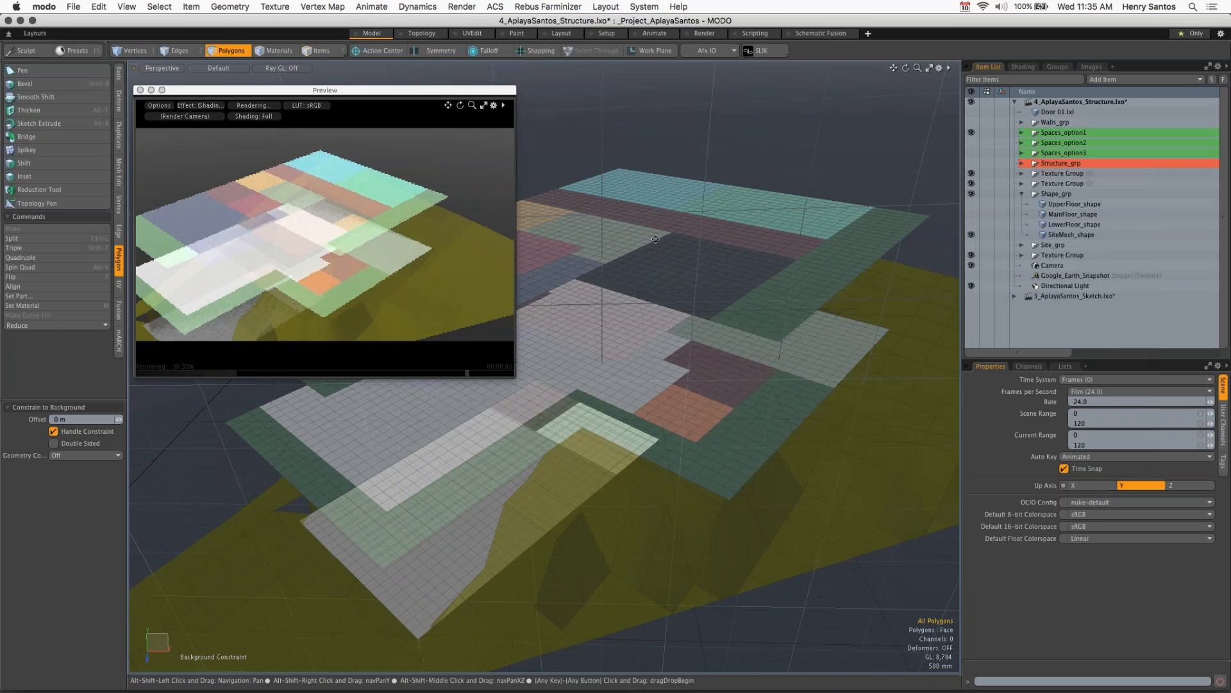
{"action": "left_click_drag", "start_coordinate": [655, 240], "coordinate": [692, 321], "text": "alt+shift"}
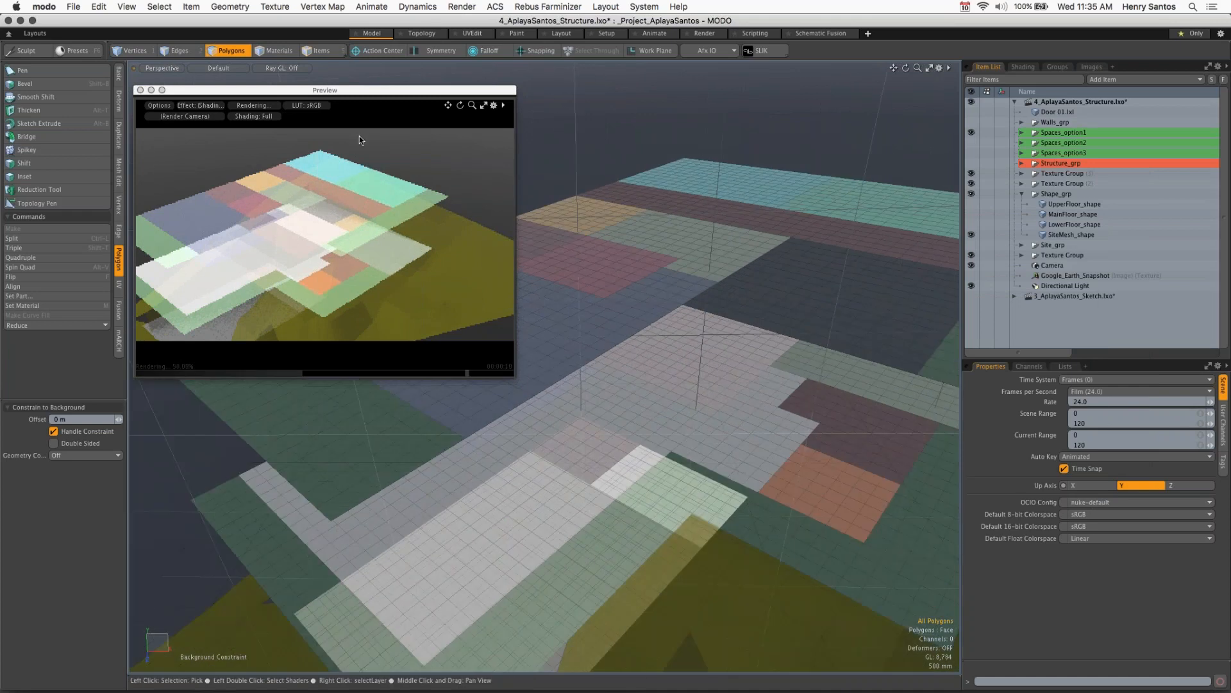
{"action": "left_click_drag", "start_coordinate": [386, 94], "coordinate": [288, 83]}
{"action": "key", "text": "alt"}
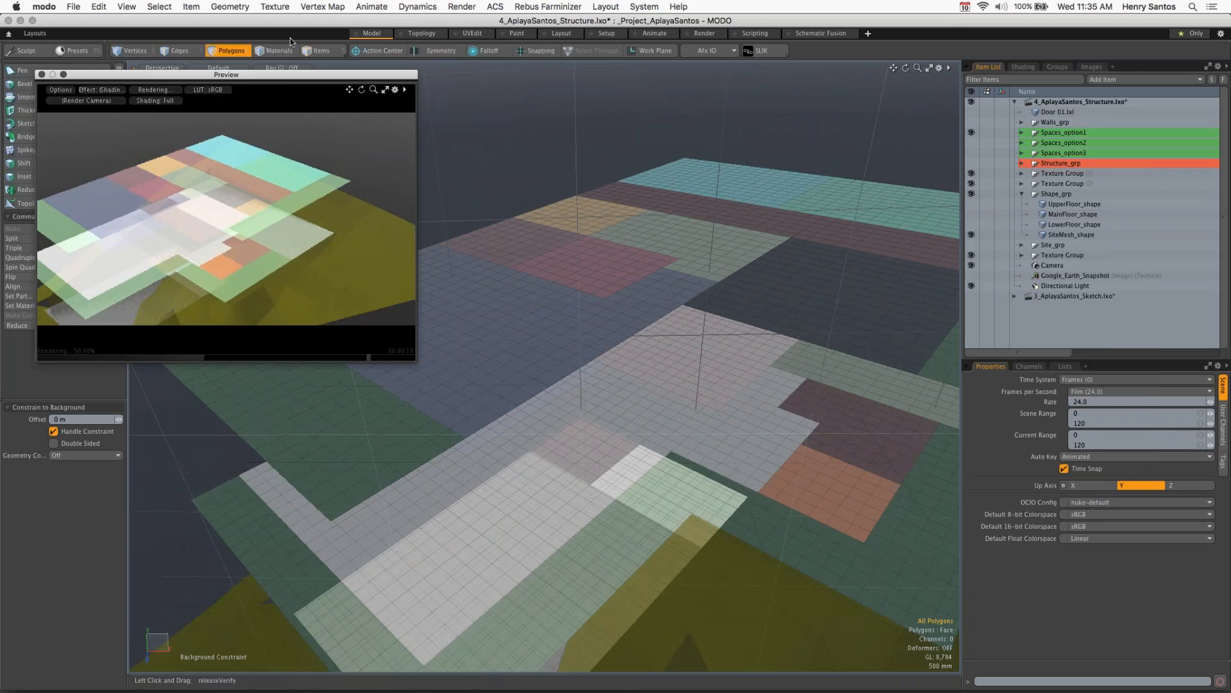
Step: Inspect the materials assigned to the upper floor's bedroom and bathroom spaces in the preview
{"action": "left_click", "coordinate": [219, 145]}
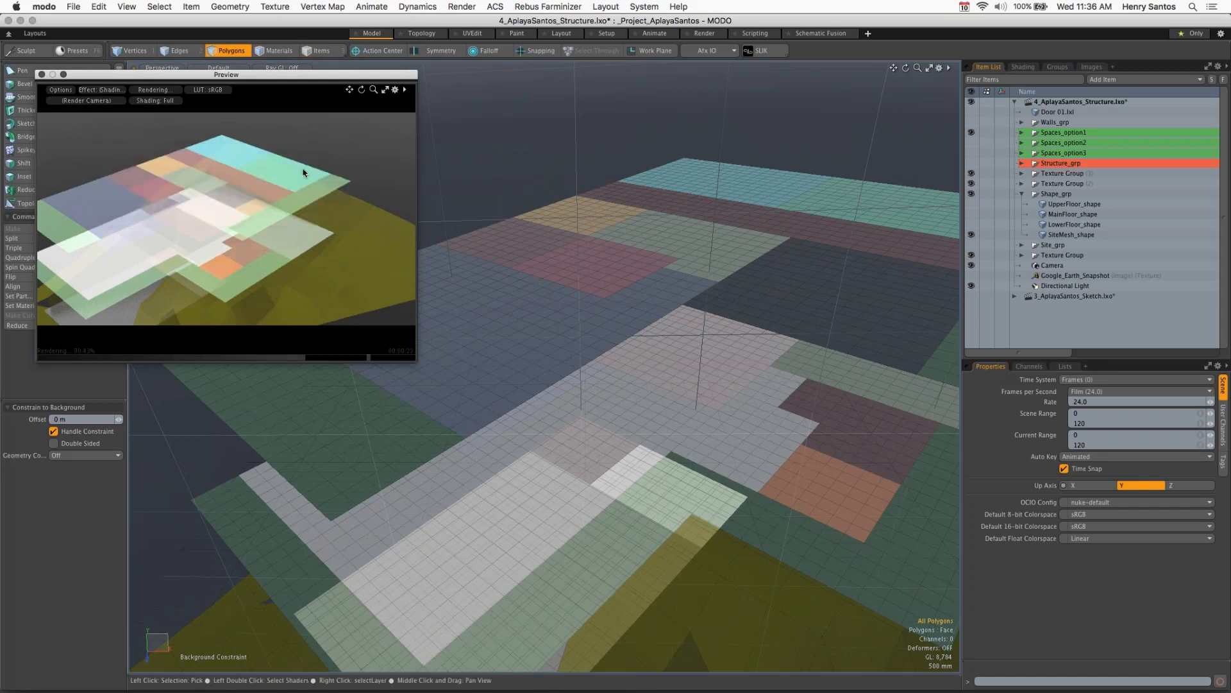
{"action": "left_click", "coordinate": [292, 173]}
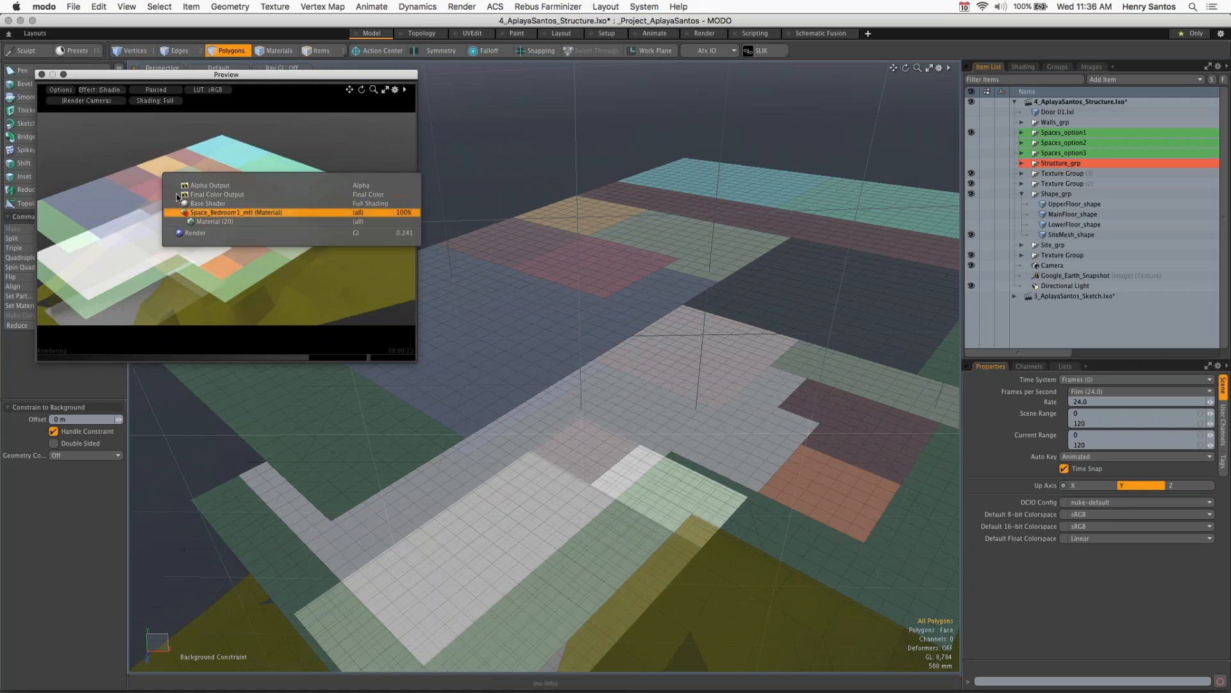
{"action": "left_click", "coordinate": [155, 162]}
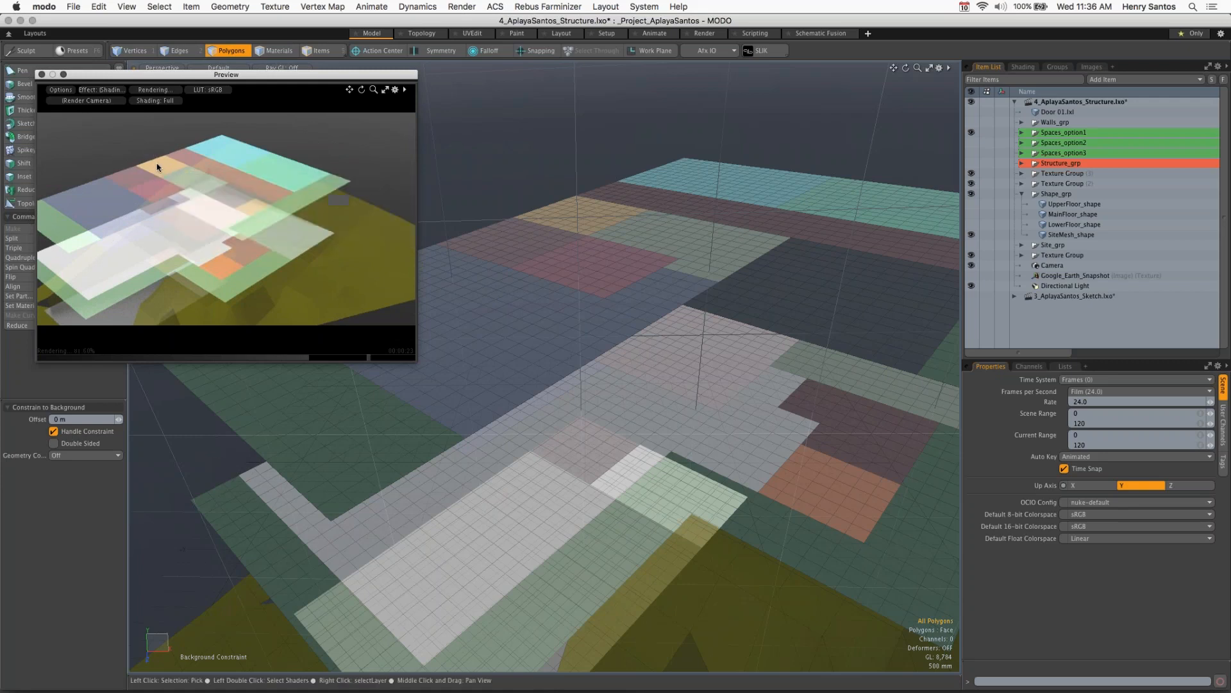
{"action": "left_click", "coordinate": [156, 162]}
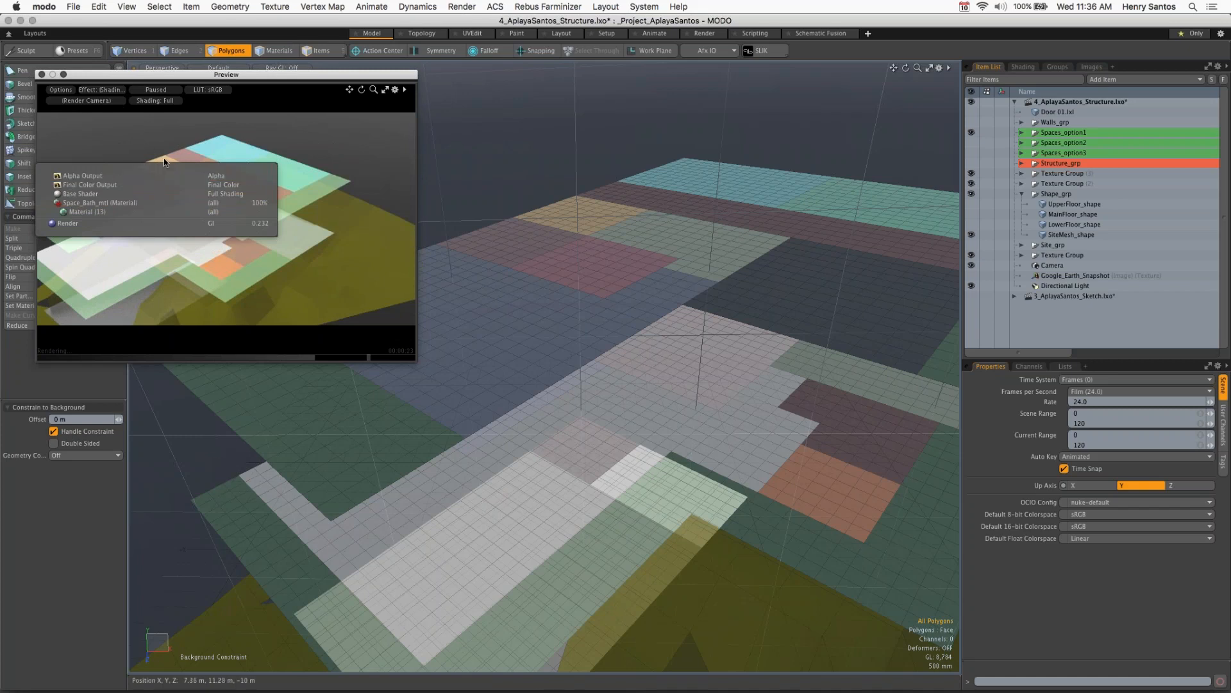
{"action": "left_click", "coordinate": [176, 160]}
{"action": "left_click", "coordinate": [91, 198]}
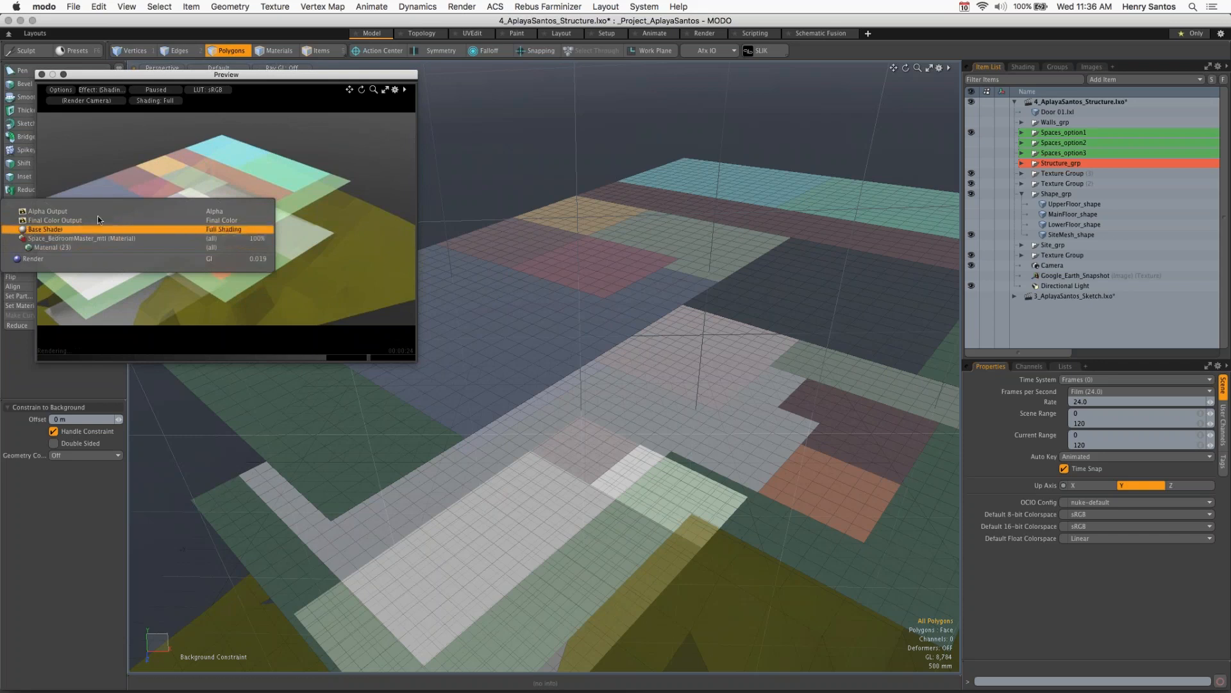
{"action": "left_click", "coordinate": [125, 152]}
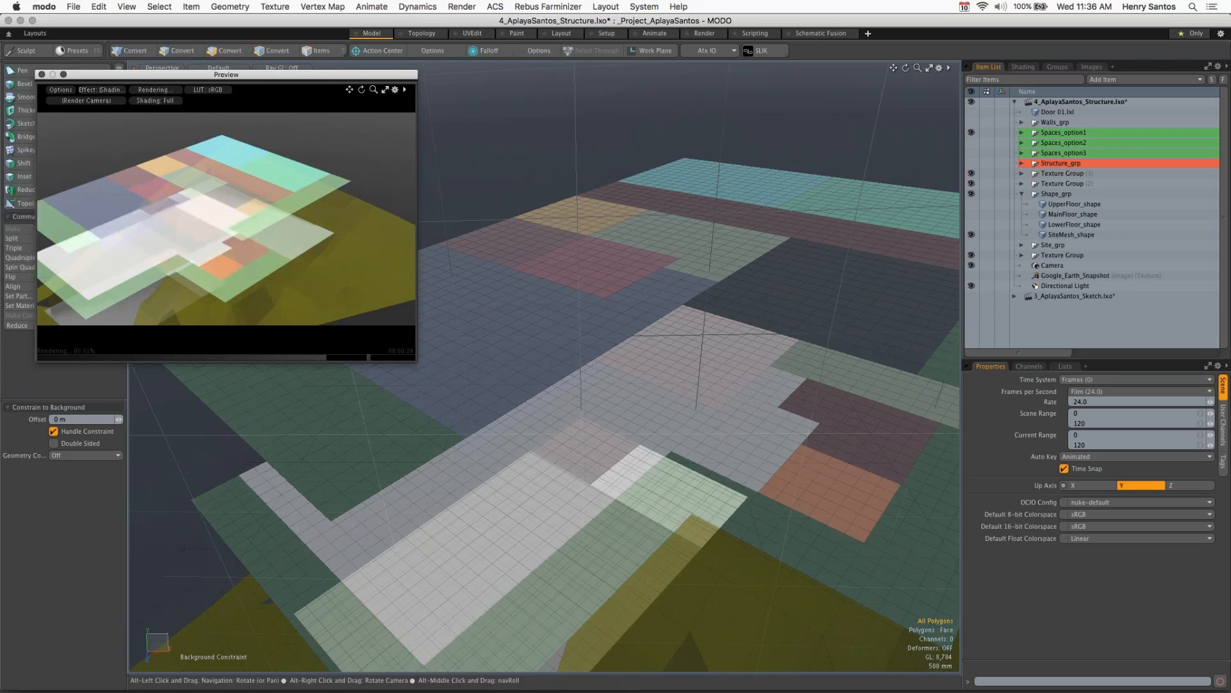
Step: Inspect the materials of the upper floor's dark red space and the white main-floor areas in the preview
{"action": "left_click_drag", "start_coordinate": [124, 199], "coordinate": [201, 201], "text": "alt"}
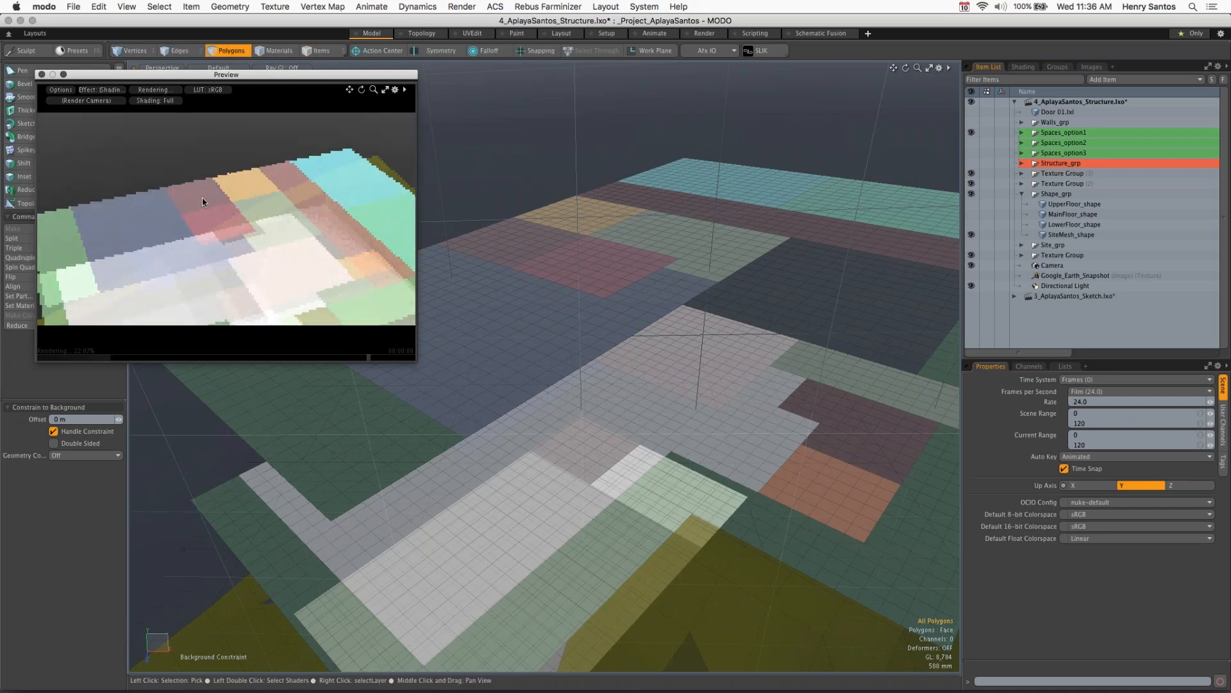
{"action": "right_click", "coordinate": [202, 200]}
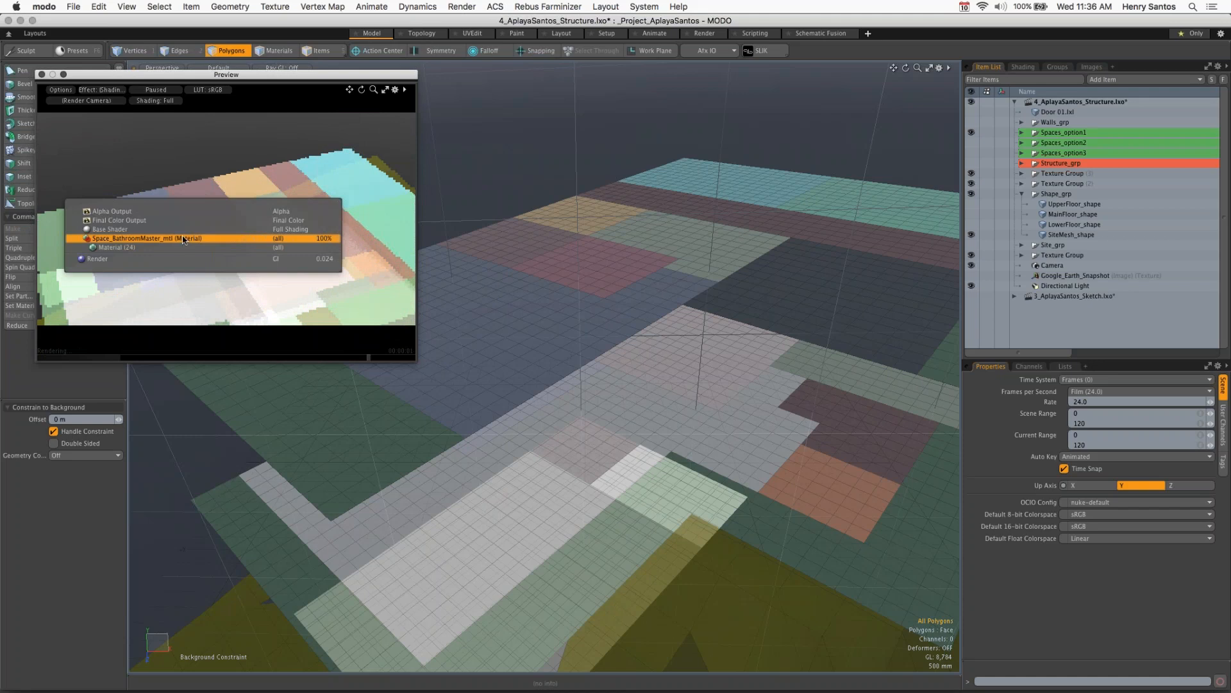
{"action": "left_click", "coordinate": [207, 153]}
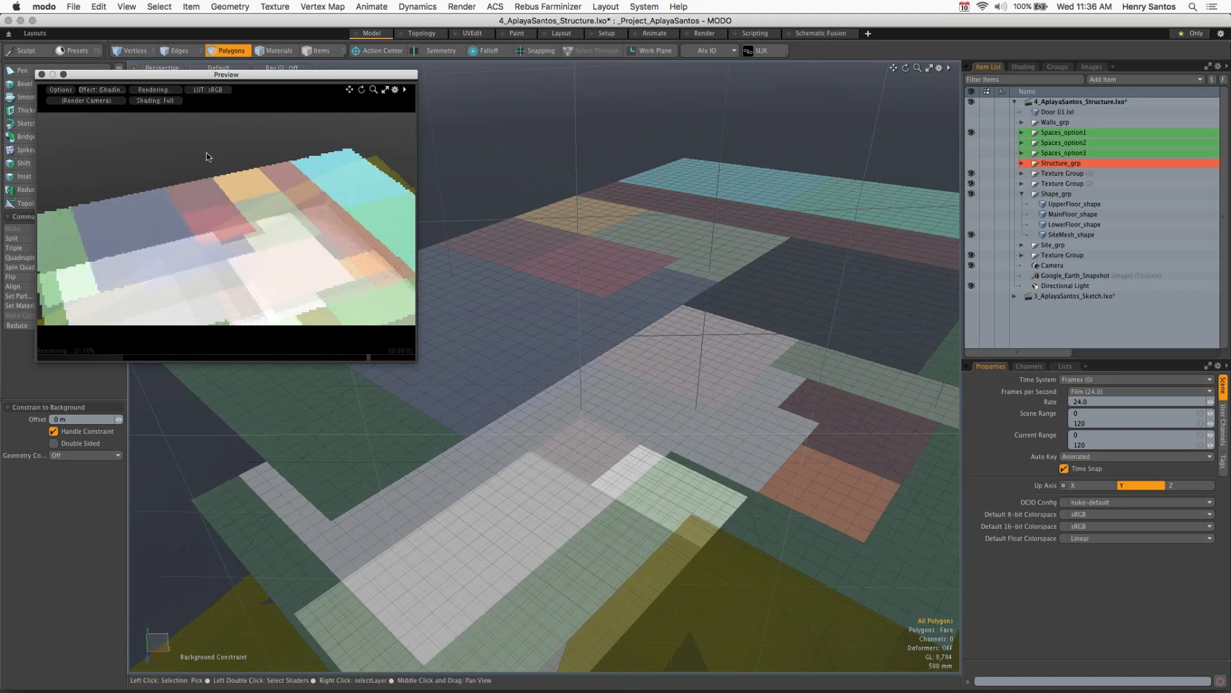
{"action": "left_click_drag", "start_coordinate": [248, 164], "coordinate": [268, 218], "text": "alt"}
{"action": "right_click", "coordinate": [268, 218]}
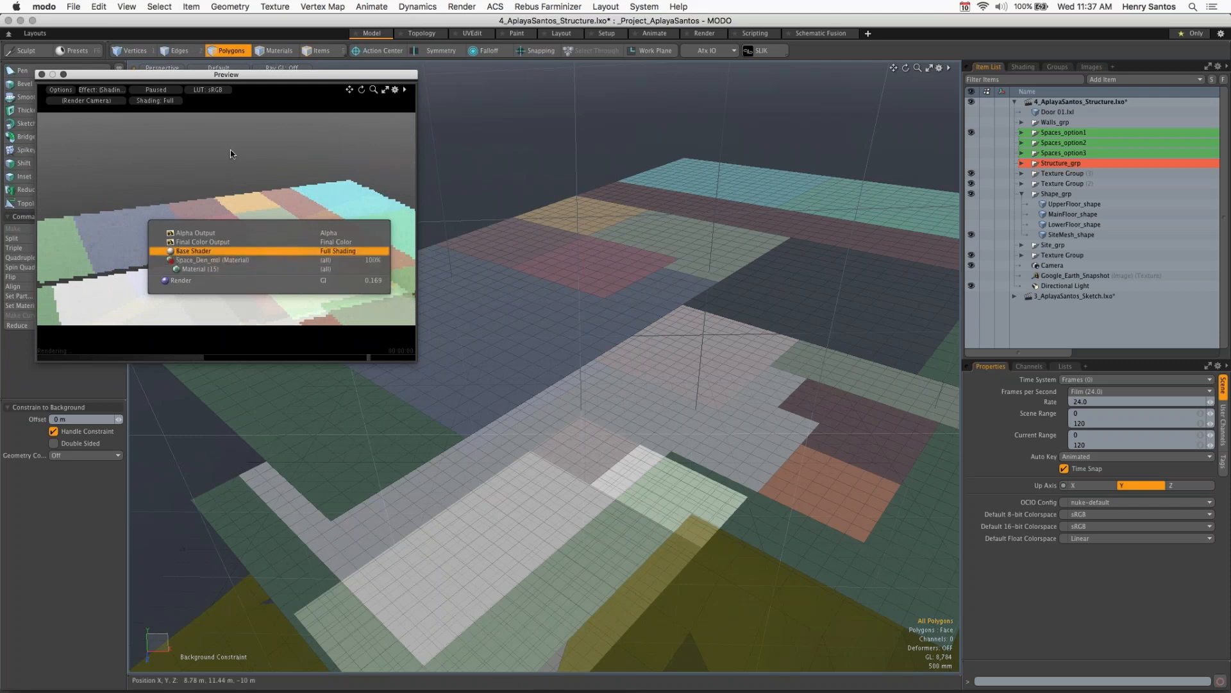
{"action": "left_click", "coordinate": [230, 264]}
{"action": "right_click", "coordinate": [142, 299]}
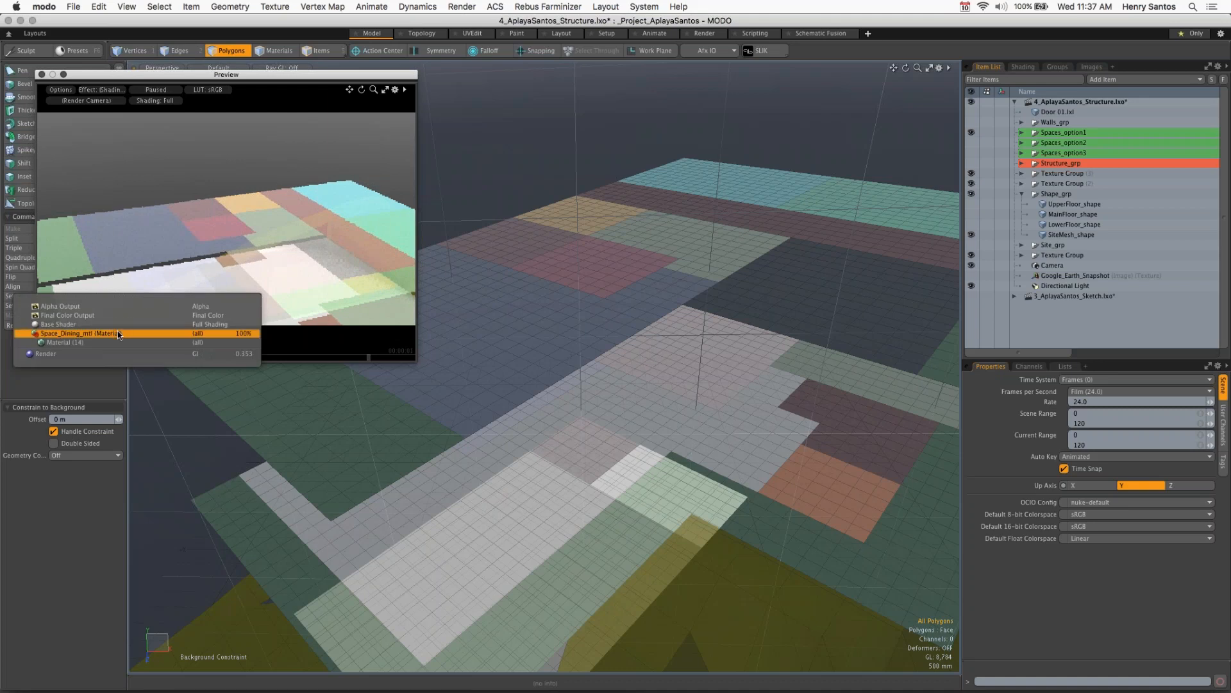
{"action": "left_click", "coordinate": [116, 315]}
Step: Review all three floor levels against the terrain in the render preview and close it
{"action": "mouse_move", "coordinate": [245, 171]}
{"action": "left_mouse_down", "text": "alt"}
{"action": "mouse_move", "coordinate": [307, 235]}
{"action": "mouse_move", "coordinate": [216, 231]}
{"action": "mouse_move", "coordinate": [256, 270]}
{"action": "mouse_move", "coordinate": [260, 188]}
{"action": "left_mouse_up", "text": "alt"}
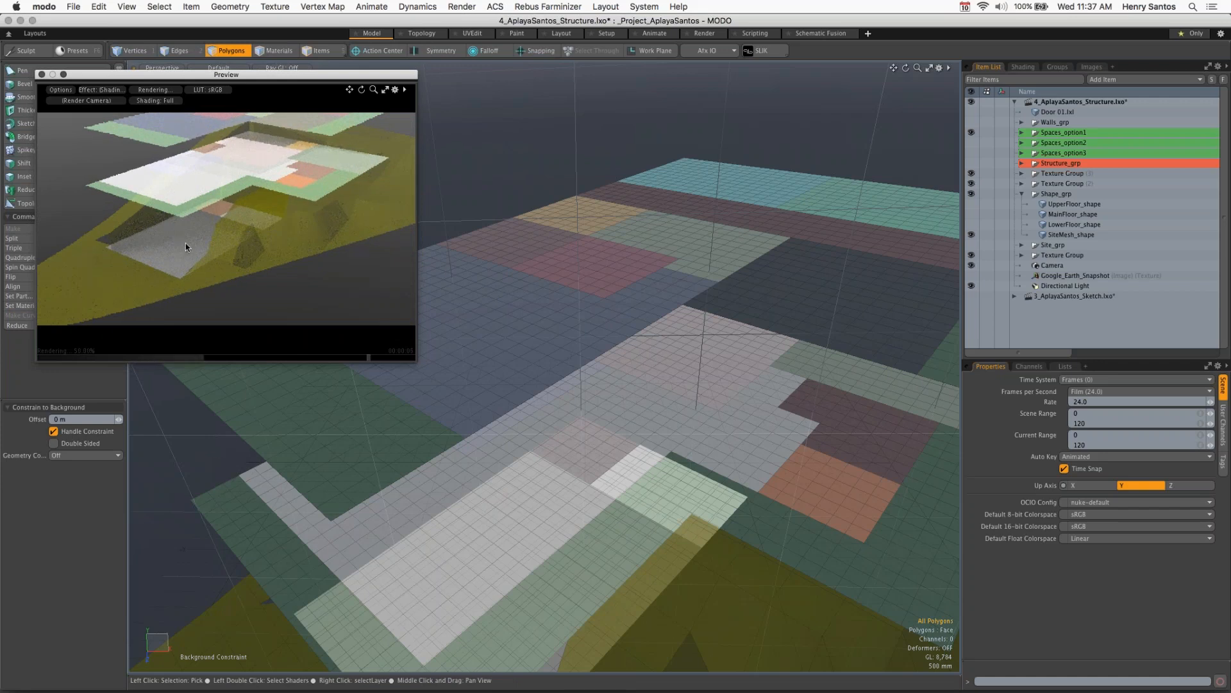
{"action": "left_click_drag", "start_coordinate": [298, 234], "coordinate": [263, 211], "text": "alt"}
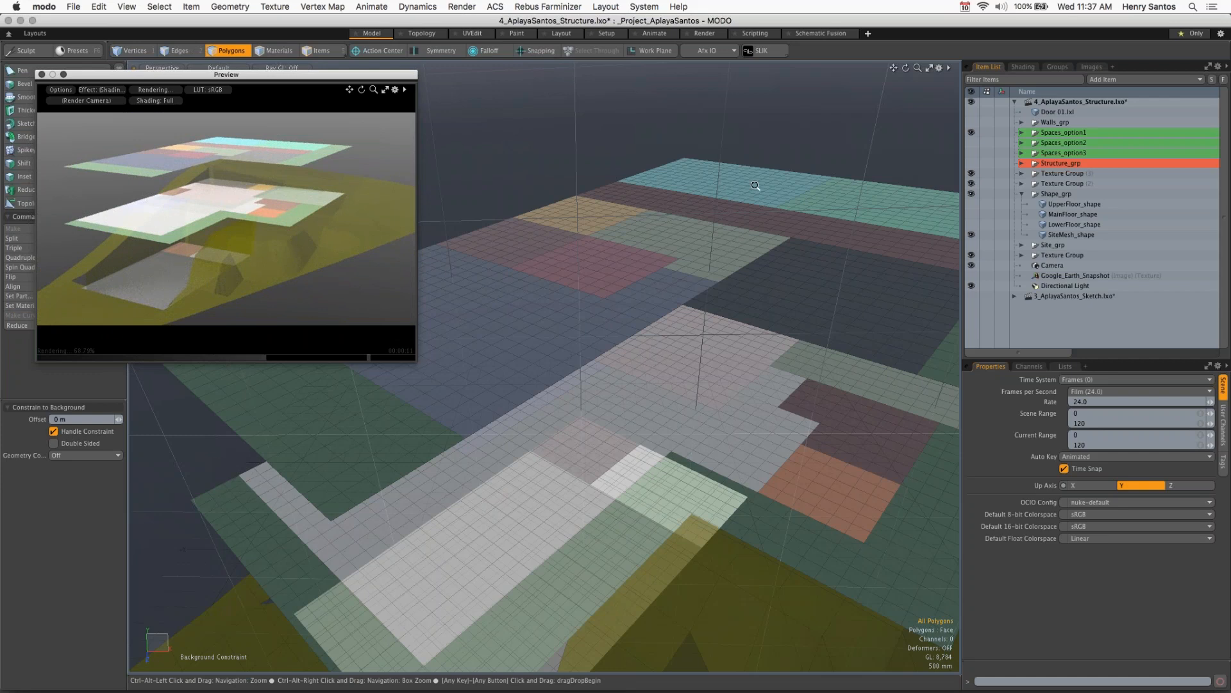
{"action": "left_click_drag", "start_coordinate": [756, 185], "coordinate": [712, 185], "text": "ctrl+alt"}
{"action": "left_click", "coordinate": [41, 75]}
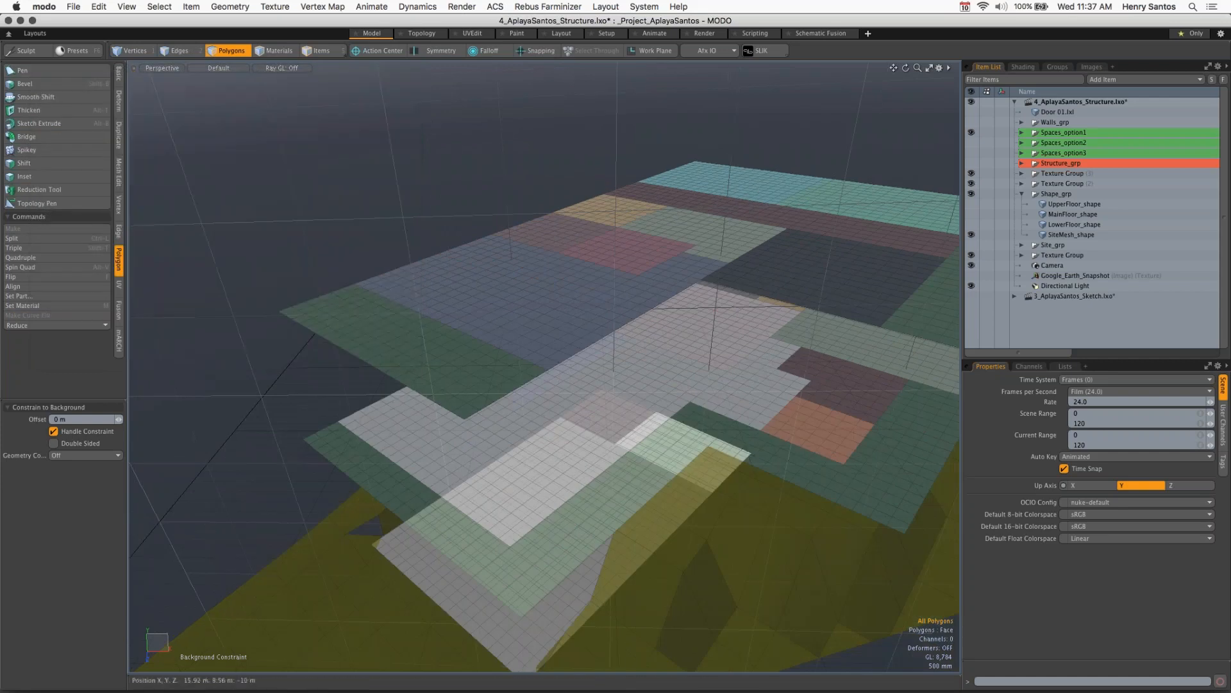
Step: Hide Spaces_option1 and show Structure_grp on the site mesh
{"action": "left_click_drag", "start_coordinate": [685, 229], "coordinate": [635, 226], "text": "ctrl+alt"}
{"action": "left_click", "coordinate": [971, 132]}
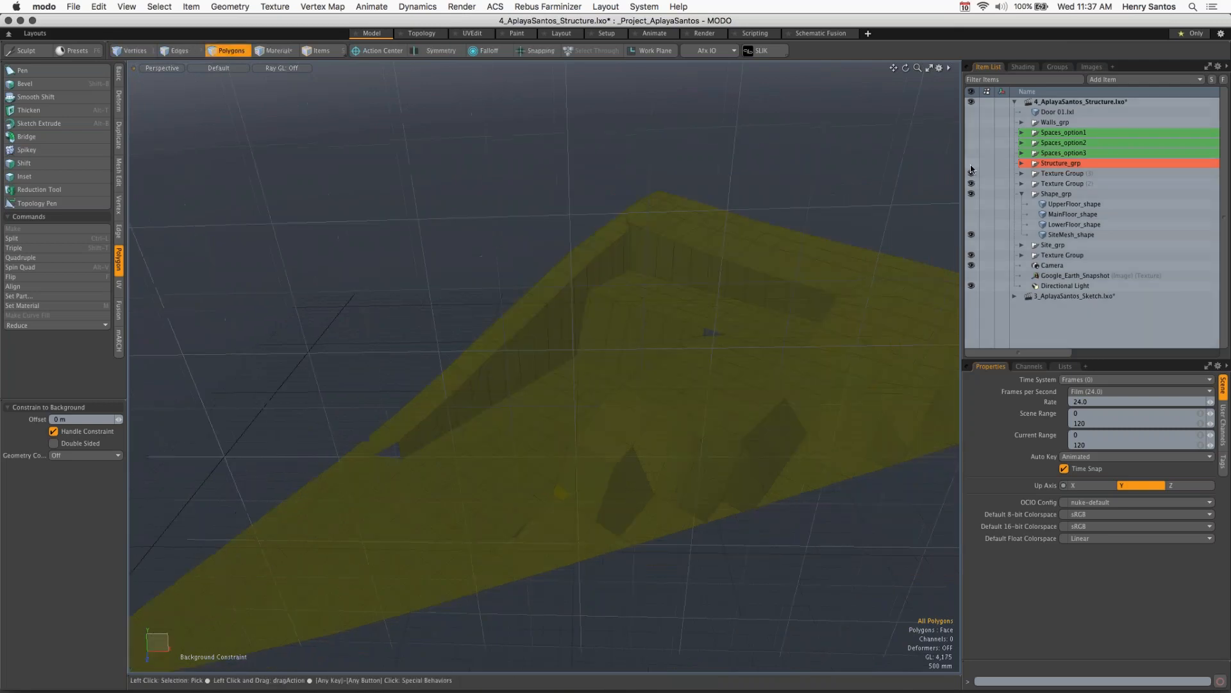
{"action": "left_click", "coordinate": [972, 165]}
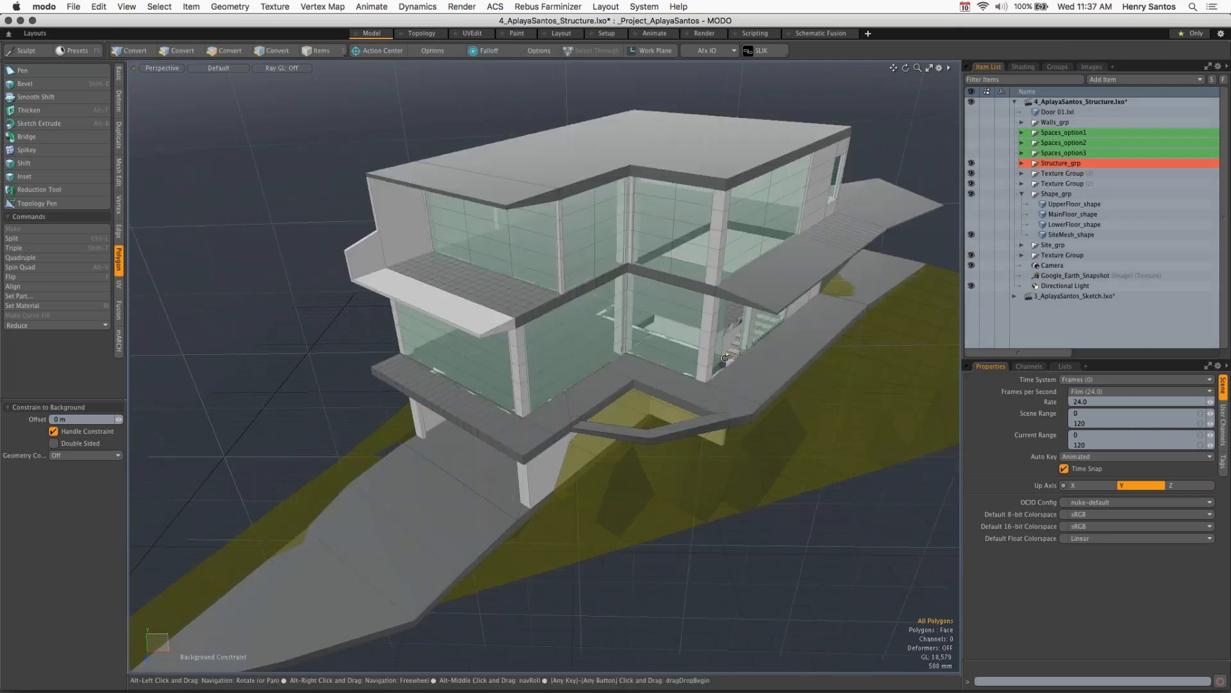
Step: Switch to item selection and select the UpperLevel_slab mesh at the front corner of the house
{"action": "left_click_drag", "start_coordinate": [726, 357], "coordinate": [596, 340], "text": "alt"}
{"action": "left_click_drag", "start_coordinate": [552, 418], "coordinate": [600, 407], "text": "alt"}
{"action": "scroll", "coordinate": [645, 334], "scroll_direction": "up", "scroll_amount": 4}
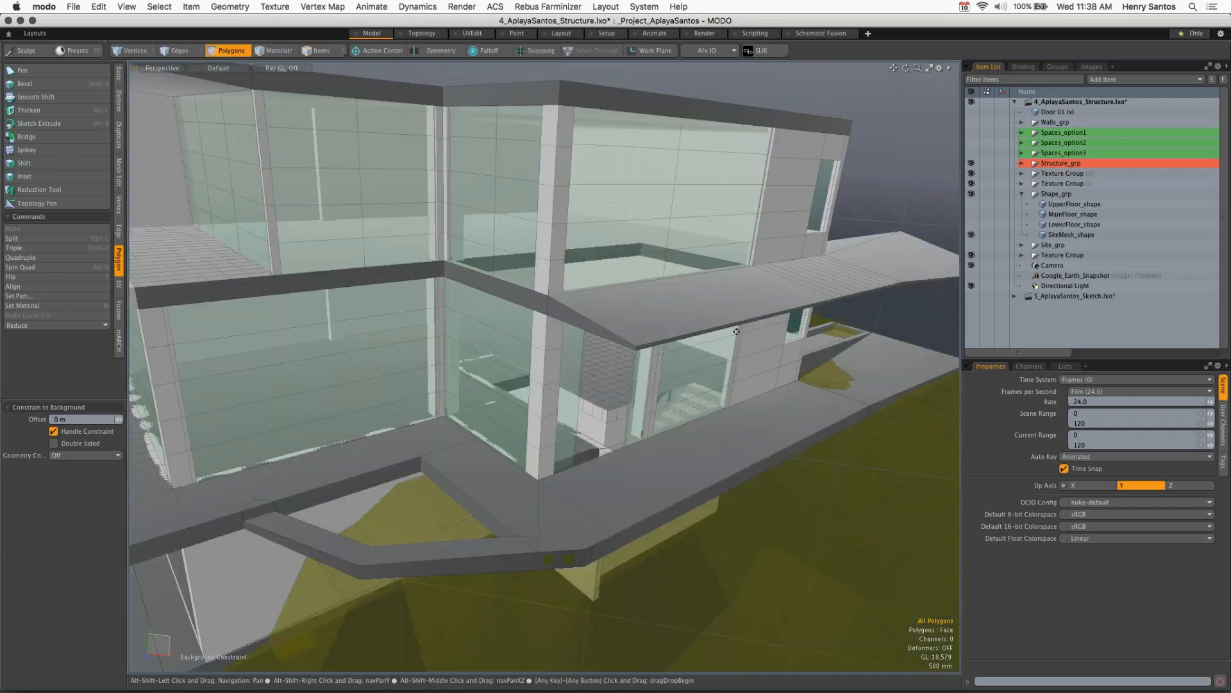
{"action": "left_click_drag", "start_coordinate": [699, 327], "coordinate": [832, 377], "text": "alt+shift"}
{"action": "left_click_drag", "start_coordinate": [685, 312], "coordinate": [731, 324], "text": "ctrl+alt"}
{"action": "left_click_drag", "start_coordinate": [212, 269], "coordinate": [323, 287], "text": "alt+shift"}
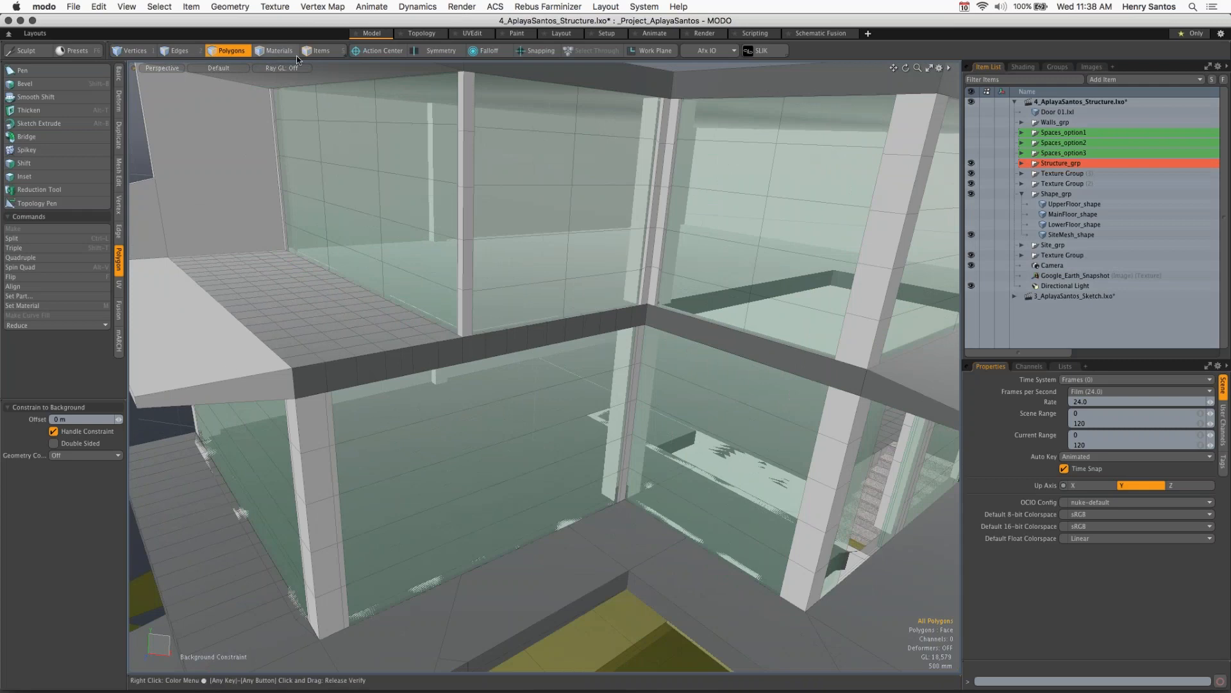
{"action": "left_click", "coordinate": [318, 50]}
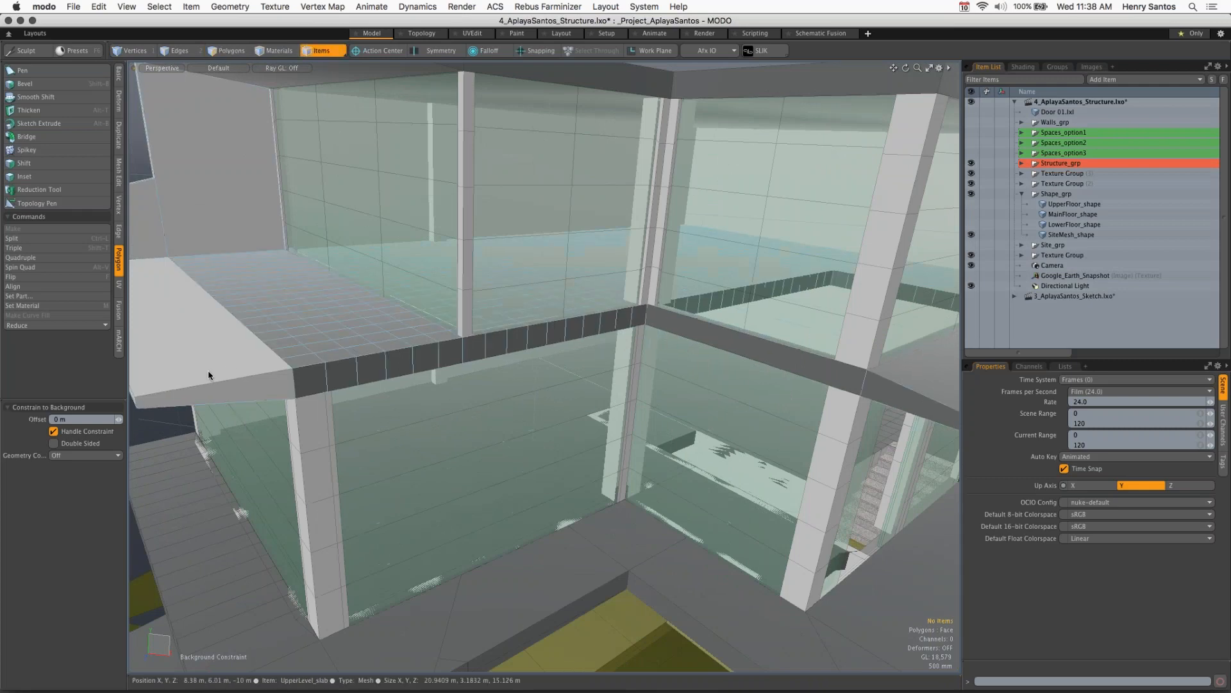
{"action": "left_click", "coordinate": [326, 369]}
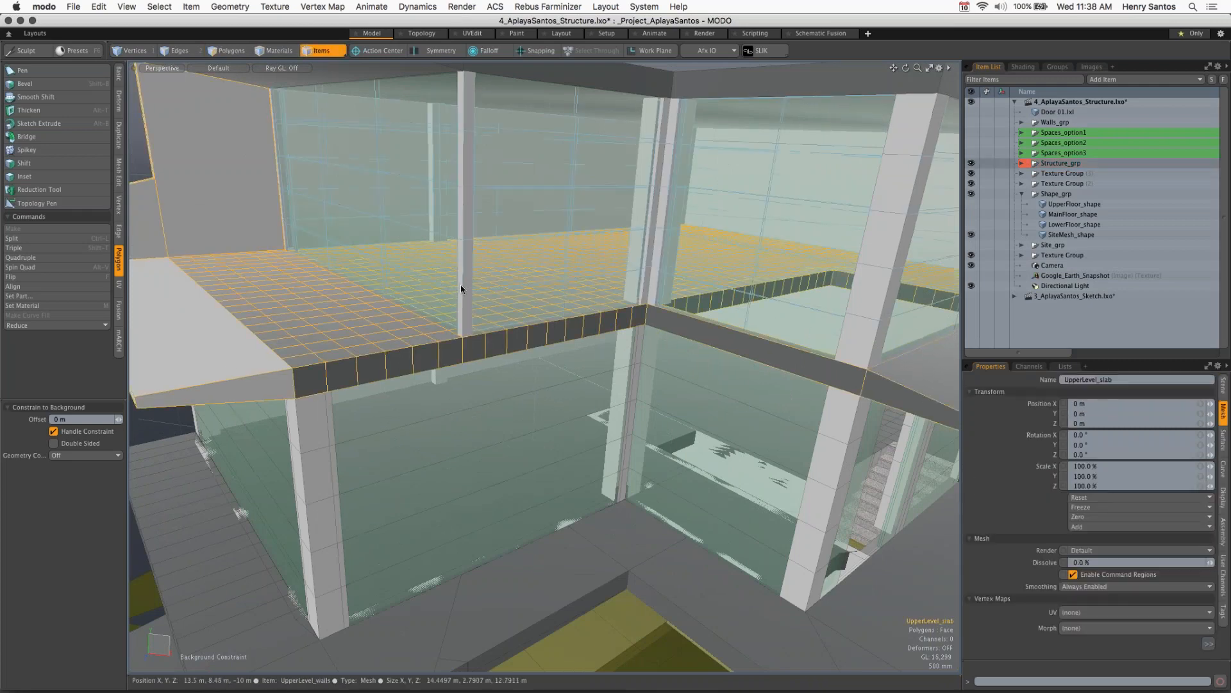
Step: Examine the house structure's slab edges, columns, glazing and overhang from outside, and its door, window openings and stairs inside
{"action": "left_click_drag", "start_coordinate": [536, 236], "coordinate": [1027, 464], "text": "alt"}
{"action": "left_click_drag", "start_coordinate": [543, 367], "coordinate": [578, 372], "text": "alt"}
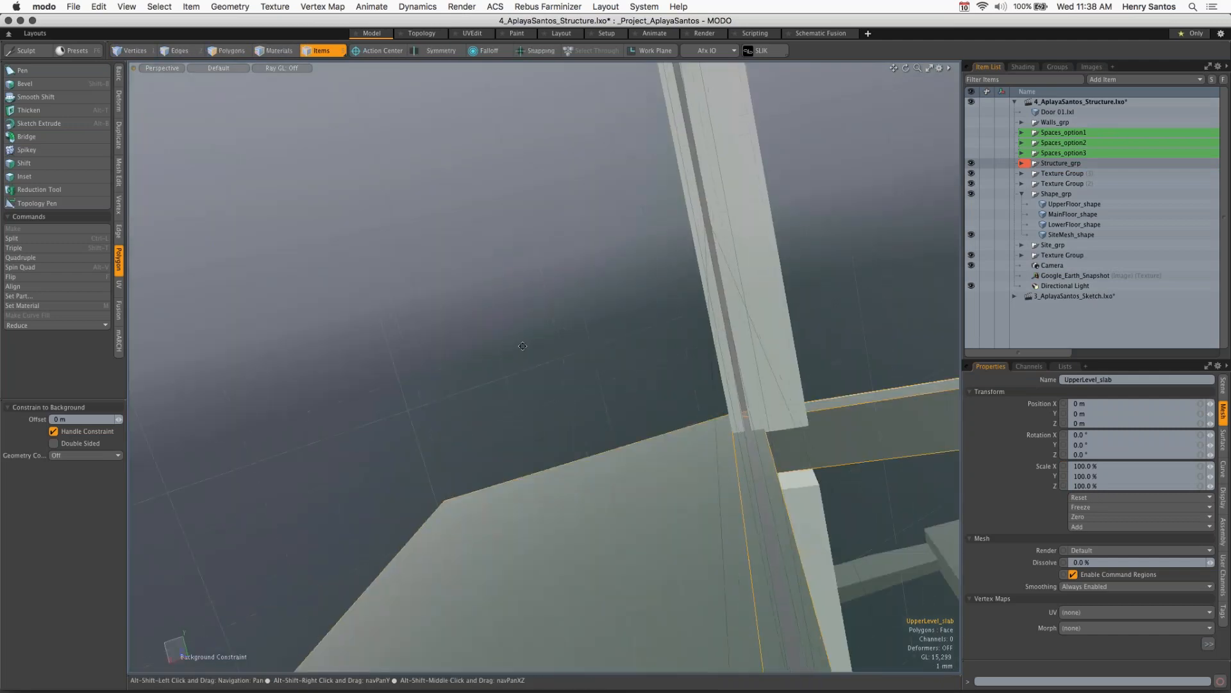
{"action": "scroll", "coordinate": [453, 398], "scroll_direction": "down", "scroll_amount": 4}
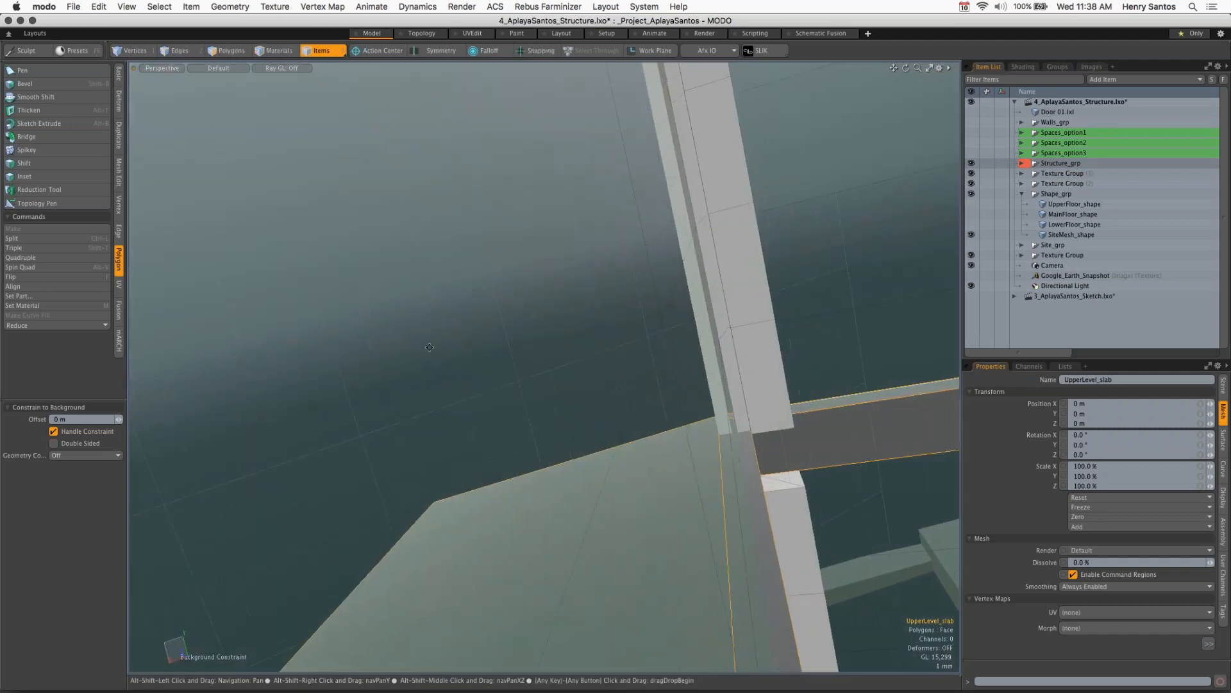
{"action": "left_click_drag", "start_coordinate": [545, 372], "coordinate": [497, 372], "text": "alt+shift"}
{"action": "left_click_drag", "start_coordinate": [853, 333], "coordinate": [545, 513], "text": "alt"}
{"action": "scroll", "coordinate": [565, 590], "scroll_direction": "down", "scroll_amount": 6}
{"action": "scroll", "coordinate": [548, 462], "scroll_direction": "up", "scroll_amount": 8}
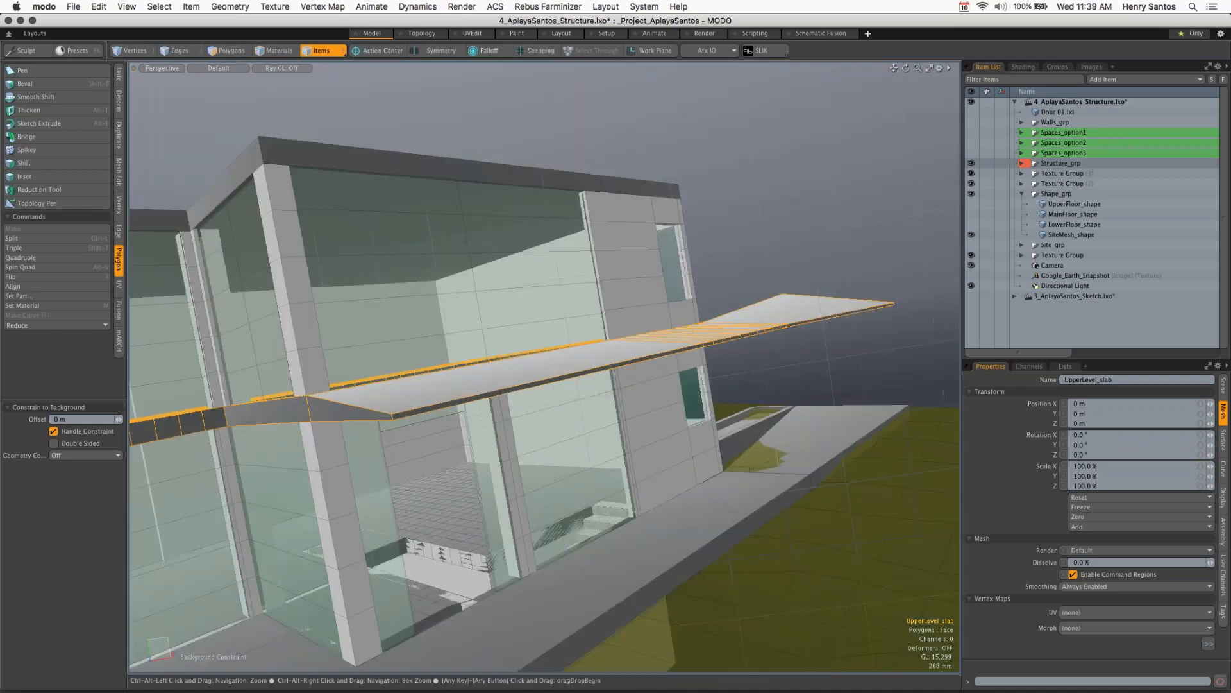
{"action": "left_click_drag", "start_coordinate": [548, 462], "coordinate": [911, 250], "text": "alt+shift"}
{"action": "left_click_drag", "start_coordinate": [667, 359], "coordinate": [795, 422], "text": "alt"}
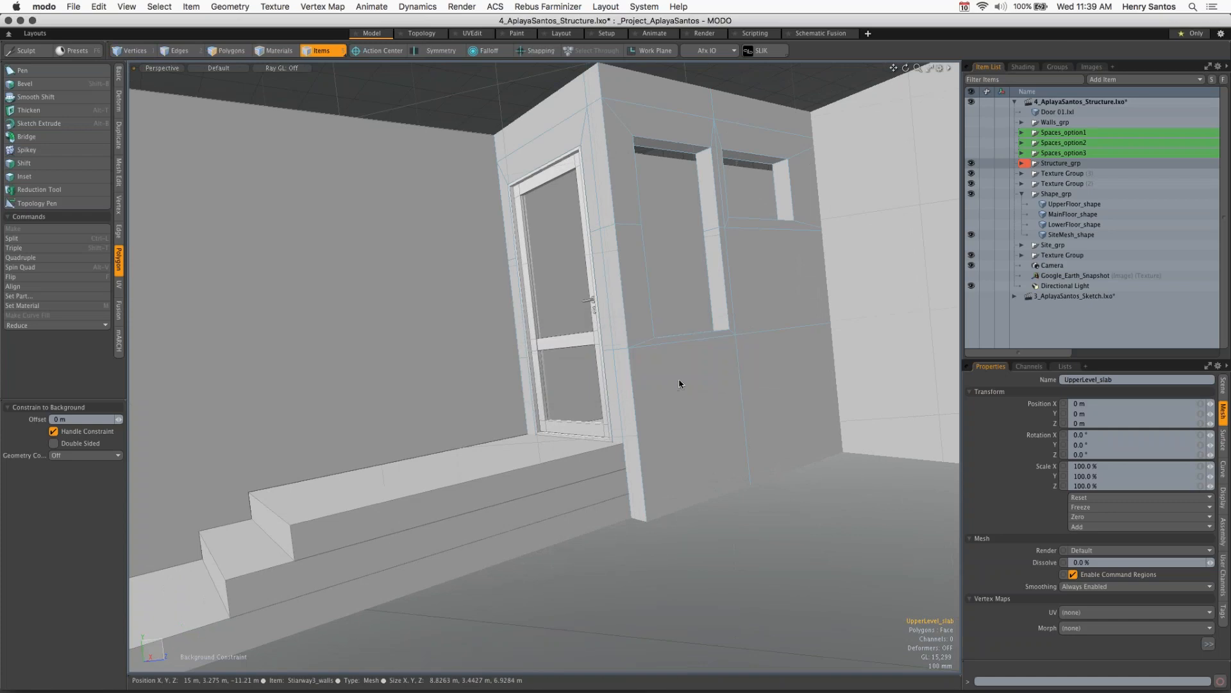
{"action": "left_click_drag", "start_coordinate": [773, 377], "coordinate": [513, 494], "text": "ctrl+alt"}
Step: Start the render preview in the Render layout and review the house structure's slabs, columns, glass and terrain from several angles
{"action": "left_click", "coordinate": [794, 193]}
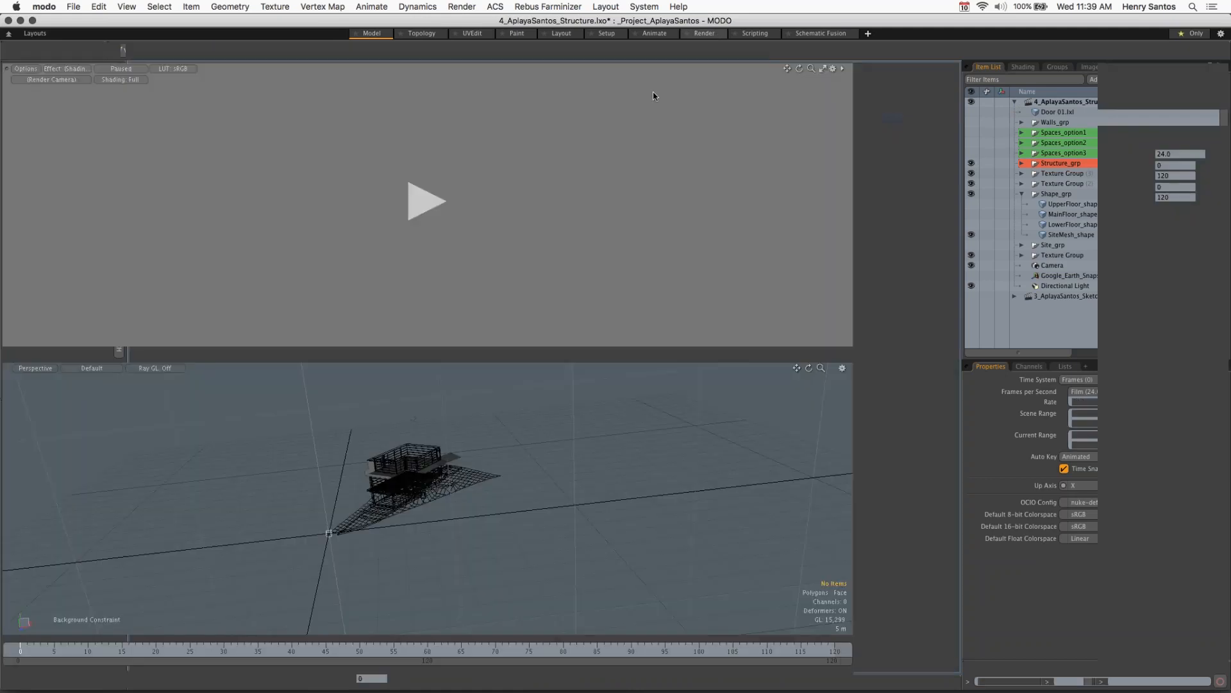
{"action": "left_click", "coordinate": [429, 201]}
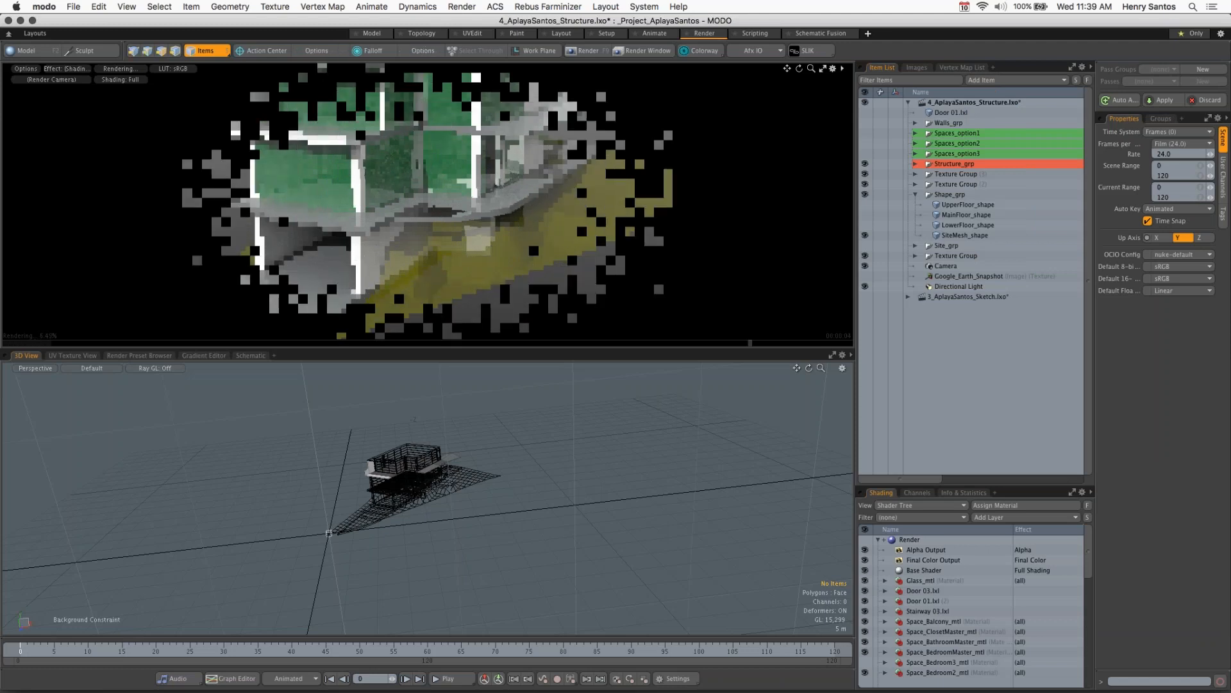
{"action": "left_click_drag", "start_coordinate": [478, 152], "coordinate": [436, 212], "text": "alt"}
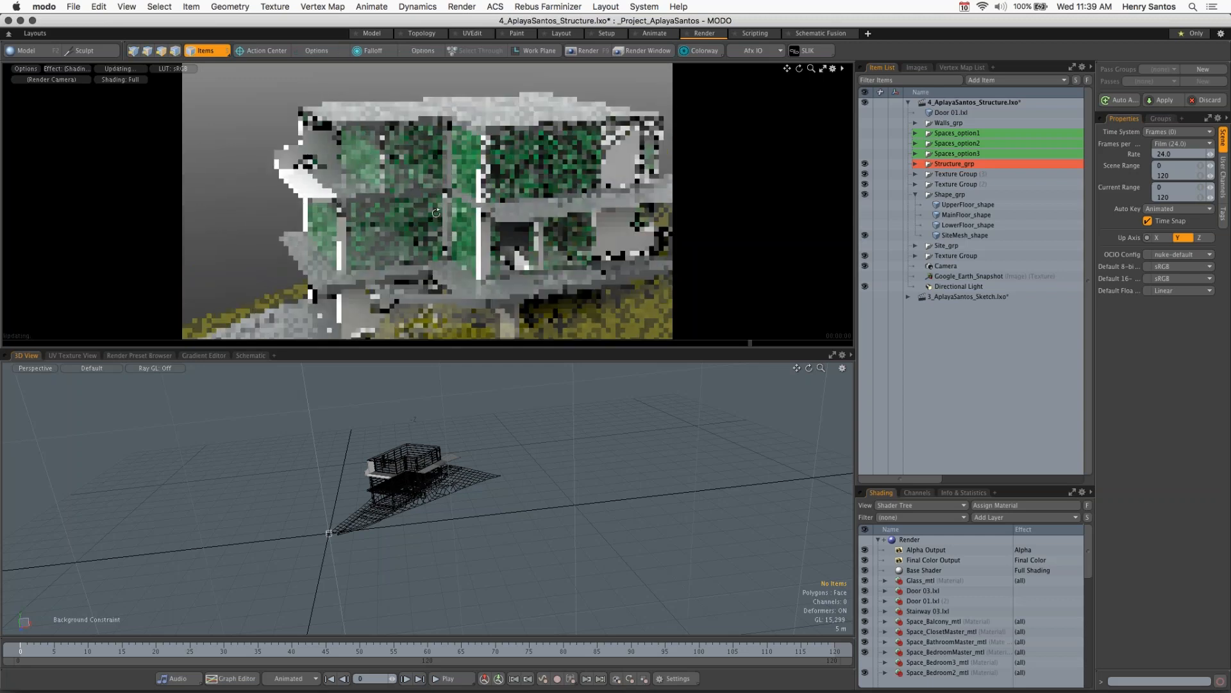
{"action": "left_click_drag", "start_coordinate": [411, 231], "coordinate": [403, 207], "text": "ctrl+alt"}
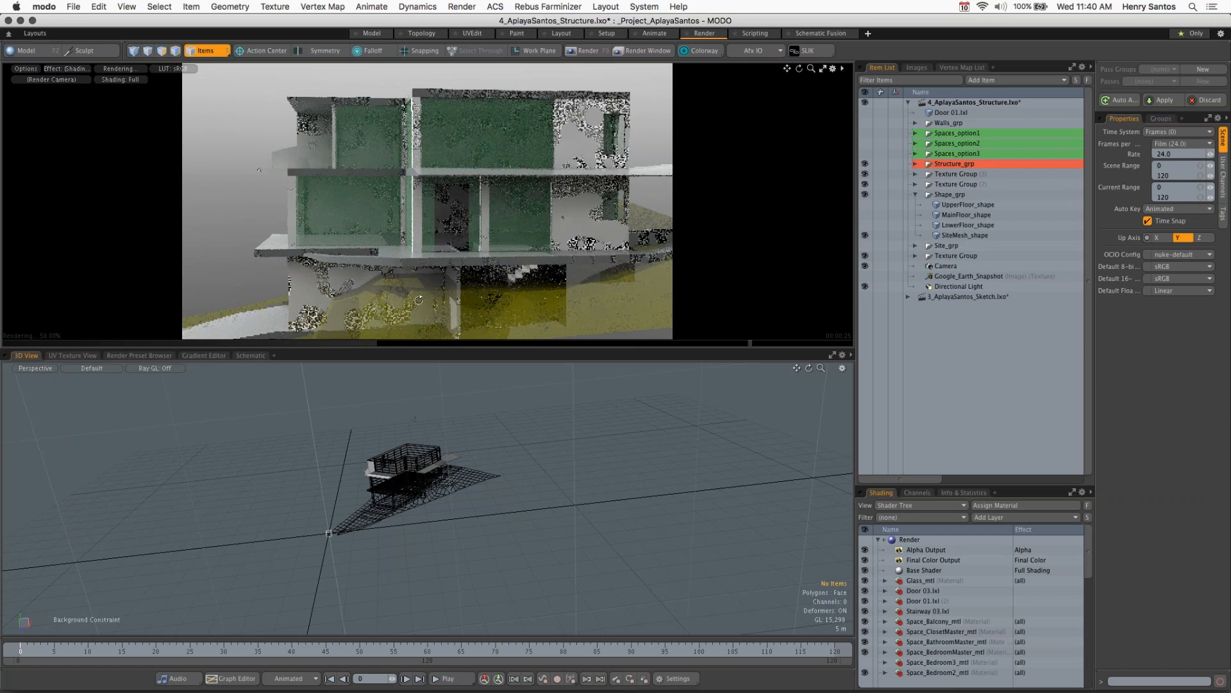
{"action": "left_click_drag", "start_coordinate": [419, 300], "coordinate": [390, 274], "text": "alt"}
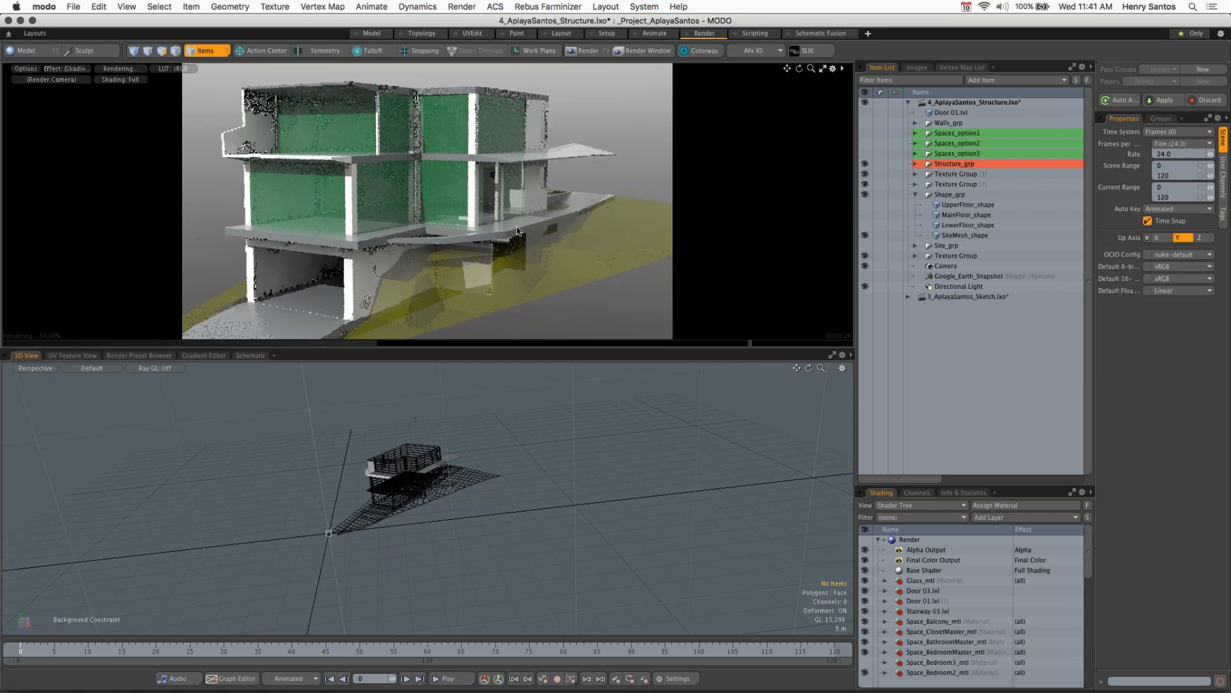
Step: Collapse the 4_AplayaSantos_Structure.lxo scene and close it
{"action": "left_click", "coordinate": [910, 103]}
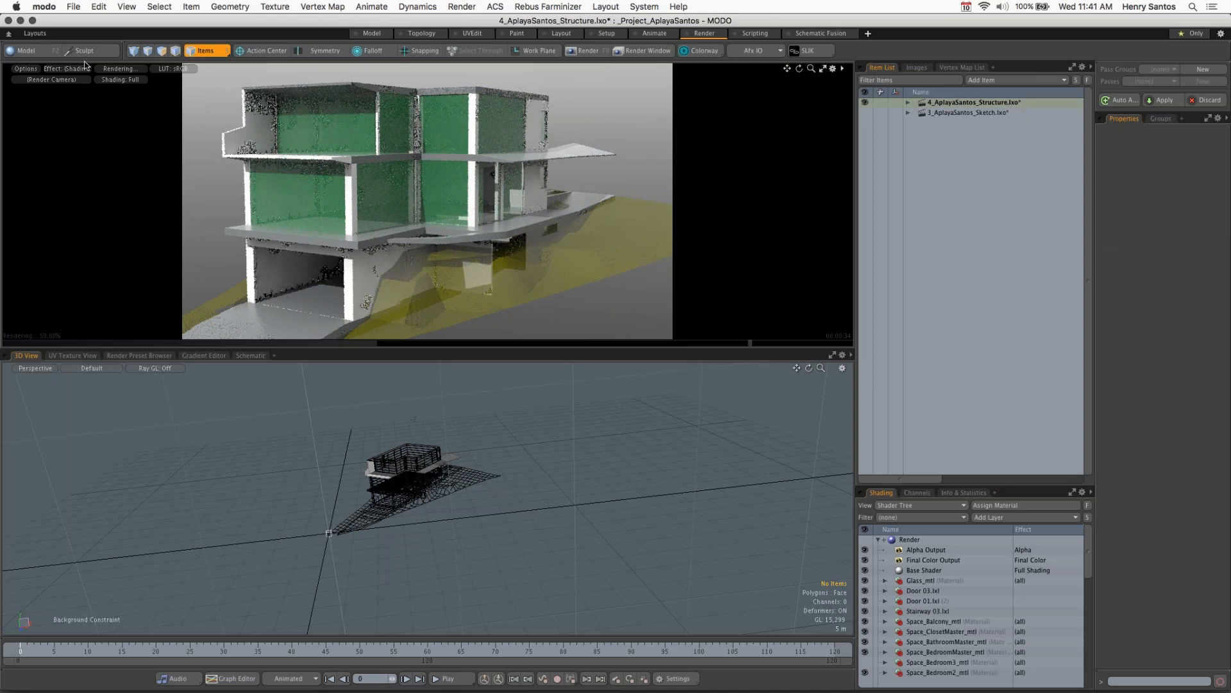
{"action": "left_click", "coordinate": [82, 7]}
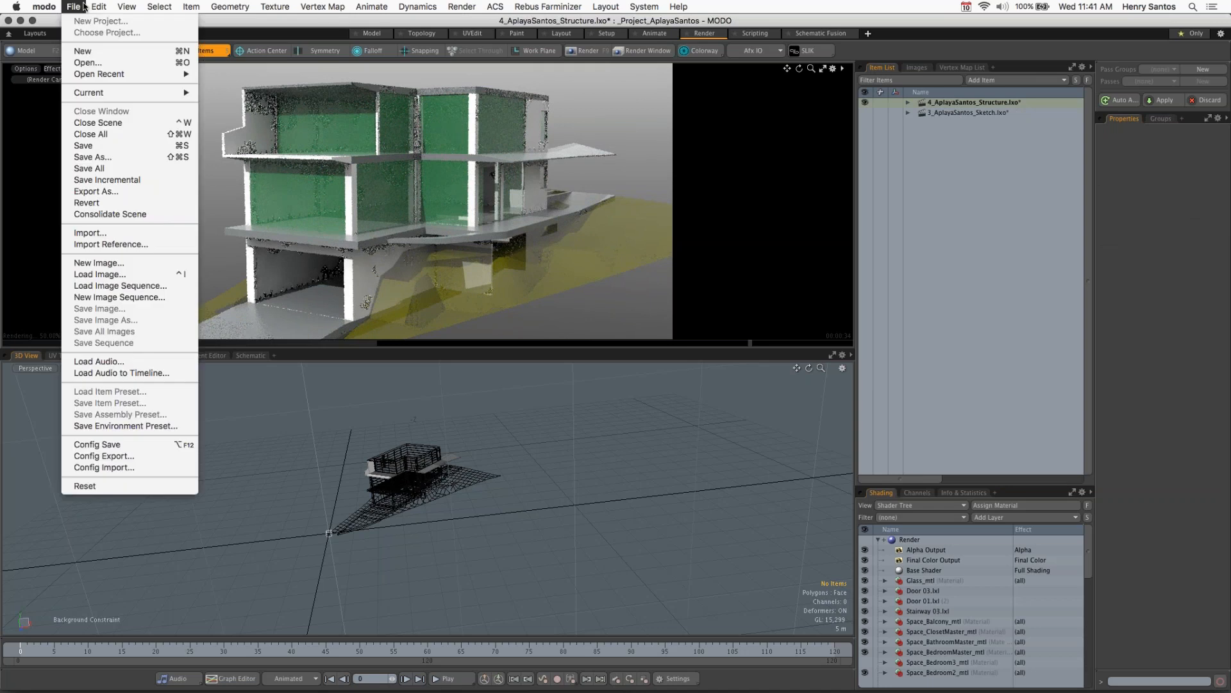
{"action": "left_click", "coordinate": [122, 123]}
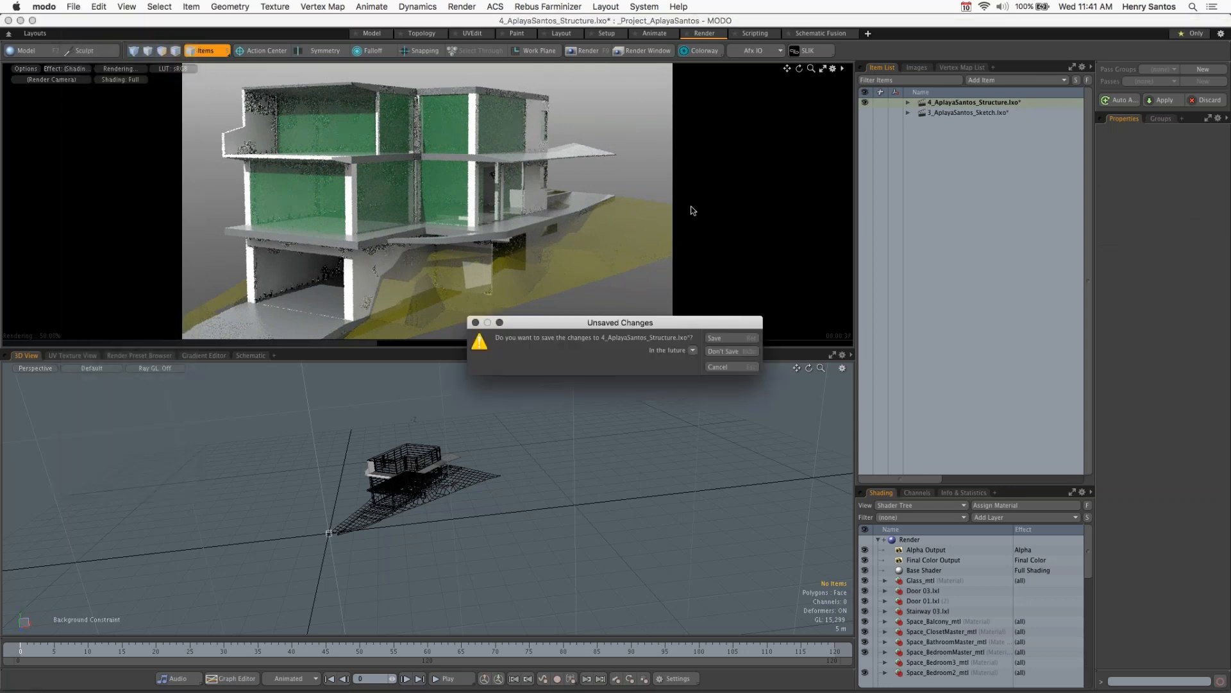
Step: Close the 3_AplayaSantos_Sketch.lxo scene, discarding the unsaved changes to the scene and its SketchStructure.JPG image
{"action": "left_click", "coordinate": [76, 7]}
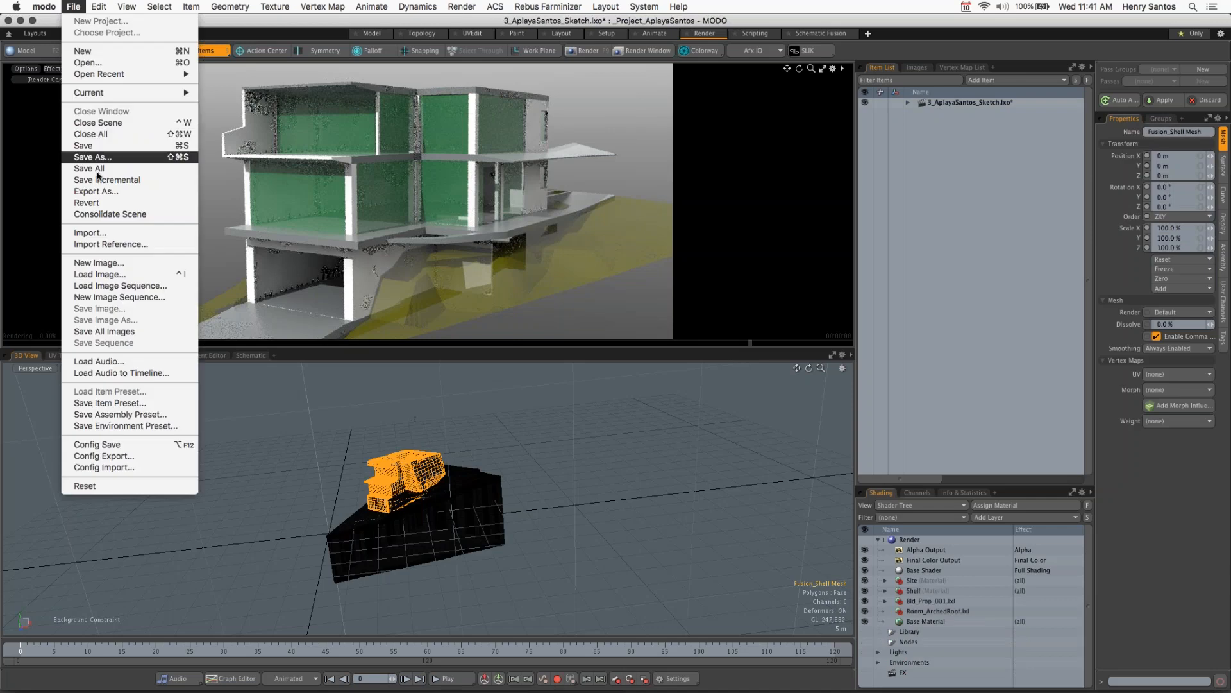
{"action": "left_click", "coordinate": [103, 123]}
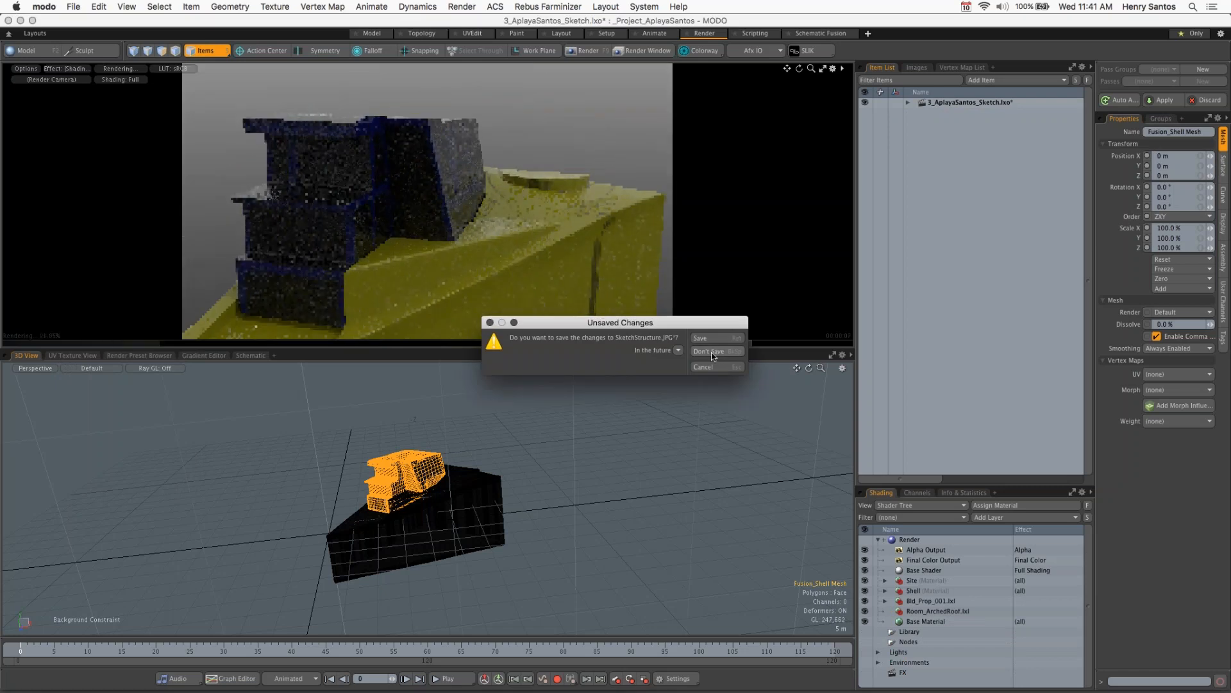
{"action": "left_click", "coordinate": [710, 352]}
{"action": "left_click", "coordinate": [714, 352]}
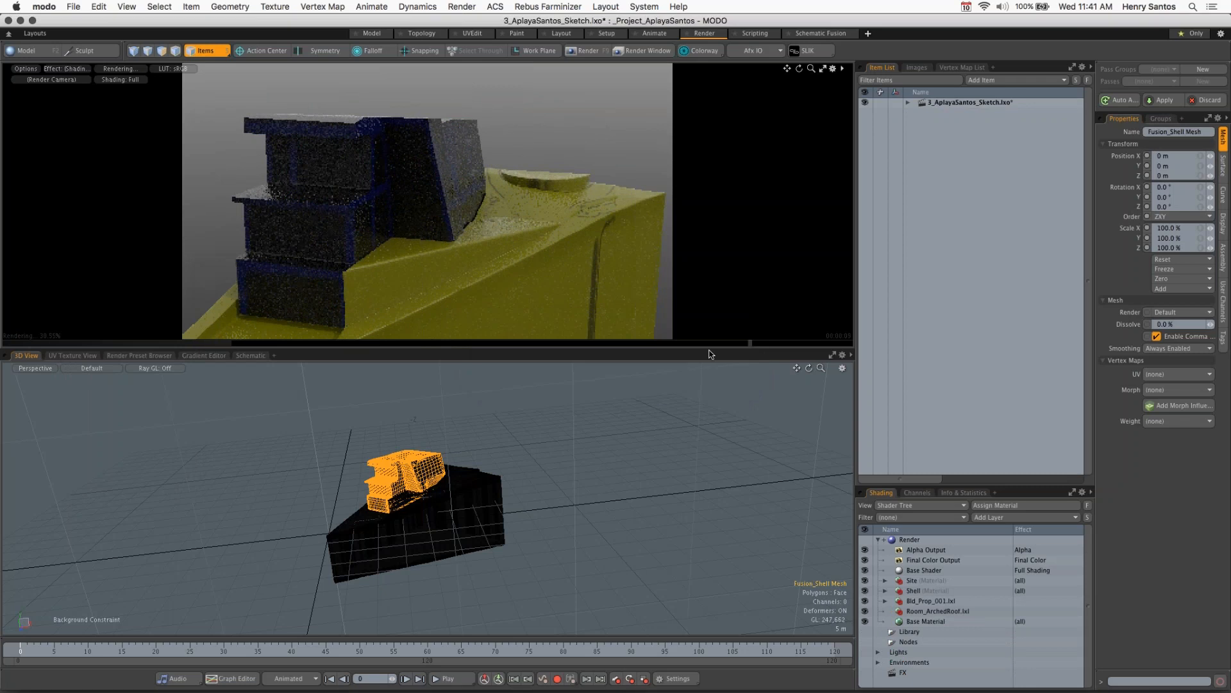
{"action": "left_click", "coordinate": [713, 352]}
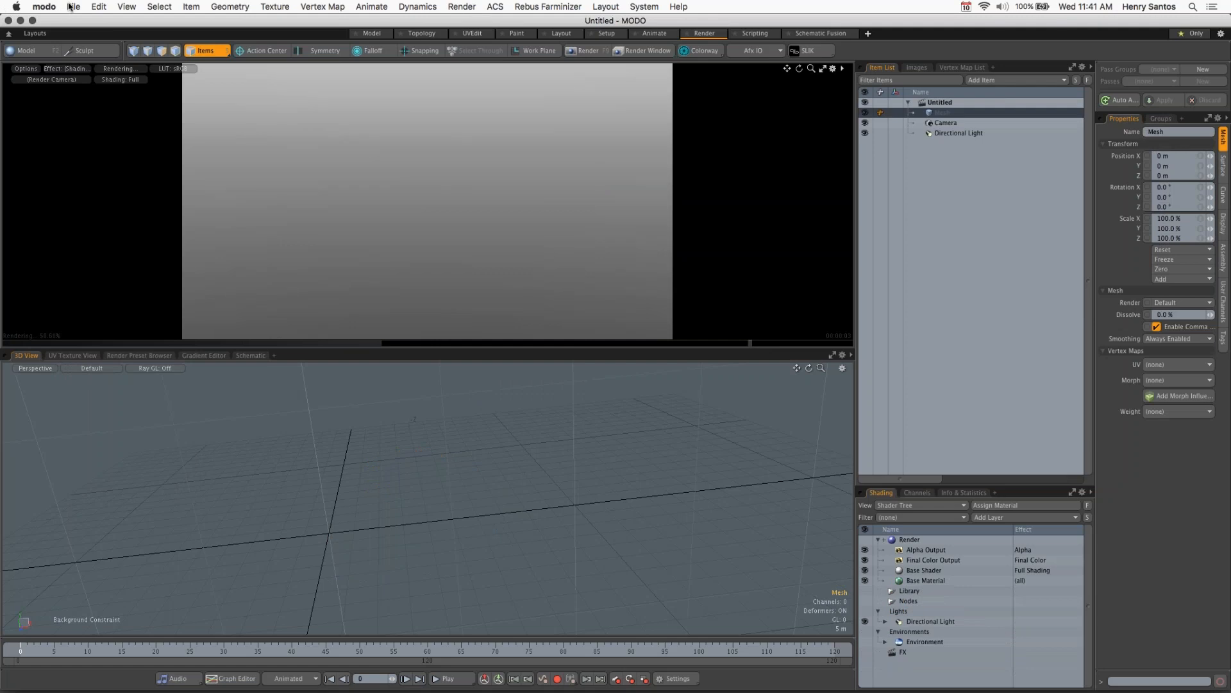
Step: Open the five scenes from 5_BarkHaus_001.lxo through 9_BarkHaus.lxo together from the Scenes folder
{"action": "left_click", "coordinate": [72, 7]}
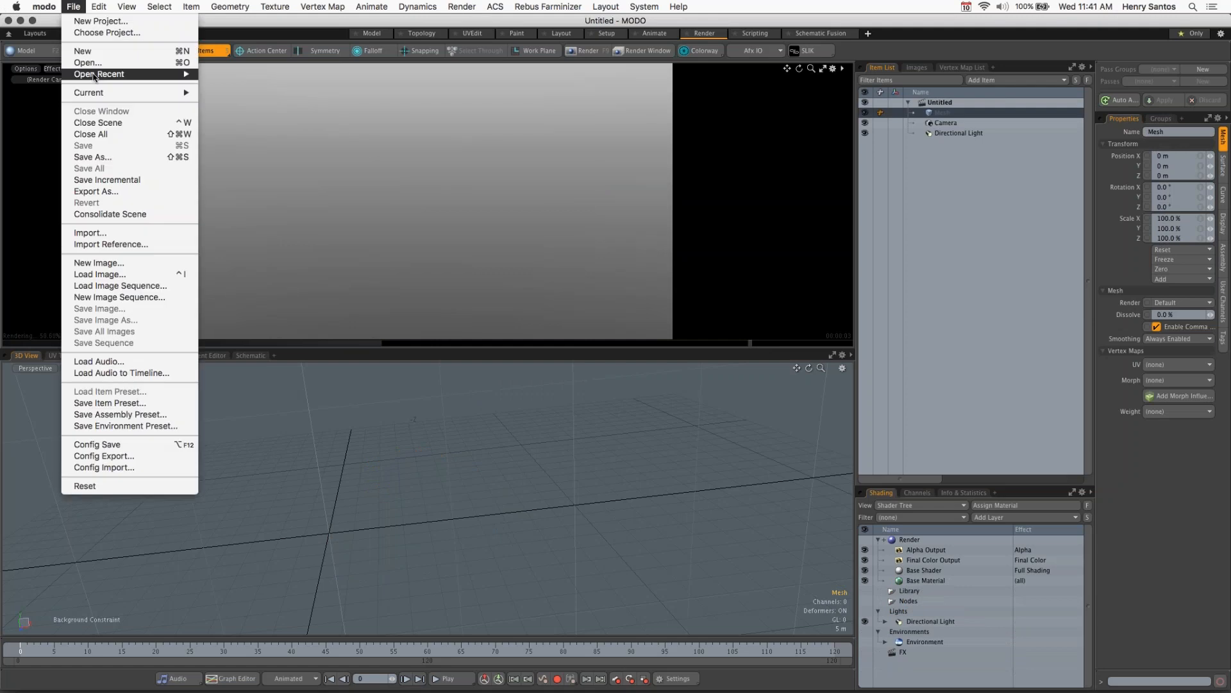
{"action": "mouse_move", "coordinate": [95, 76]}
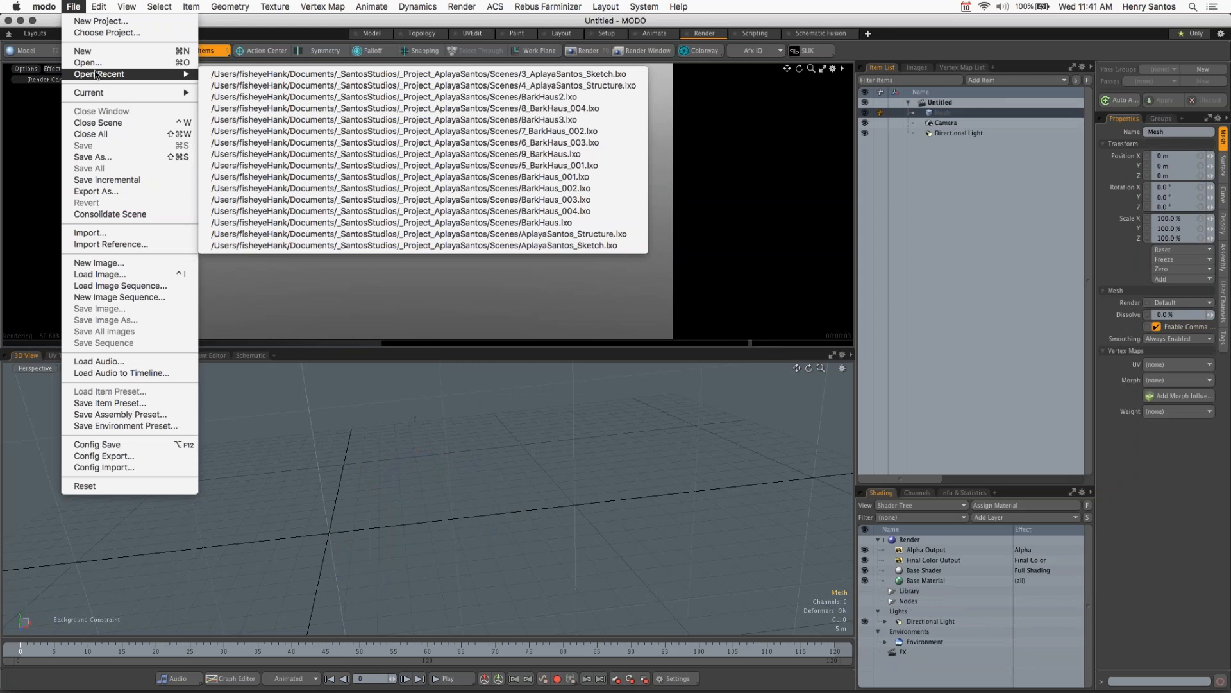
{"action": "left_click", "coordinate": [92, 63]}
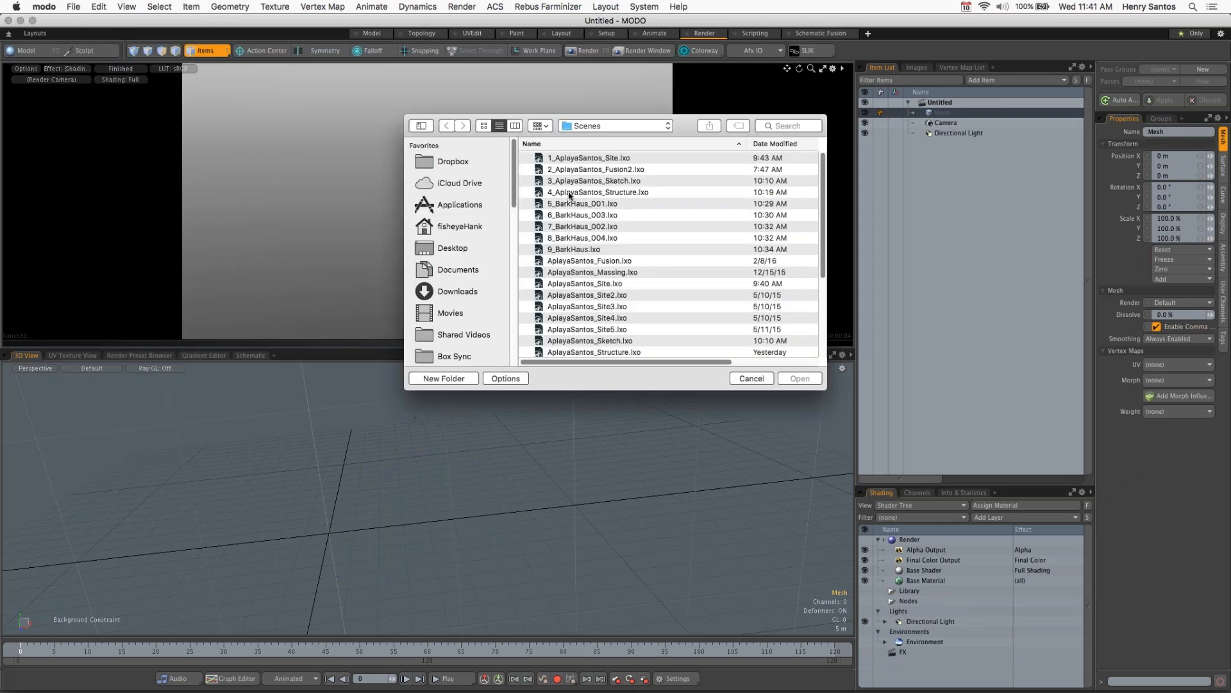
{"action": "left_click", "coordinate": [589, 205]}
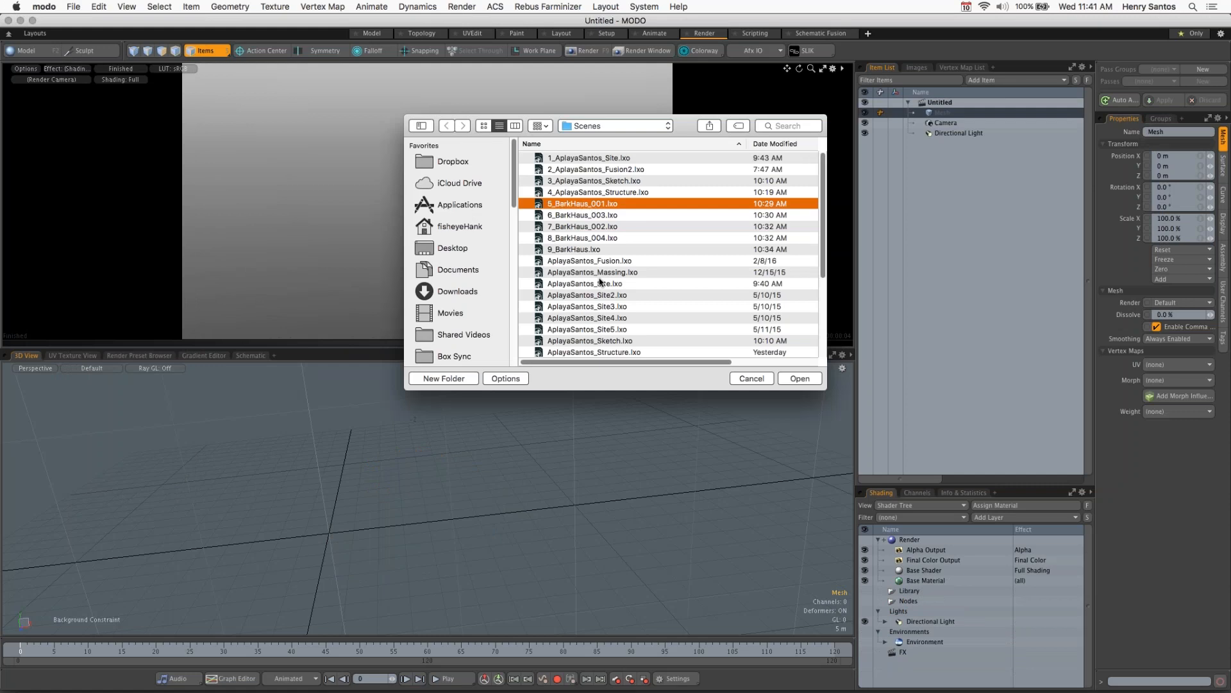
{"action": "left_click", "coordinate": [589, 251], "text": "shift"}
{"action": "left_click", "coordinate": [801, 379]}
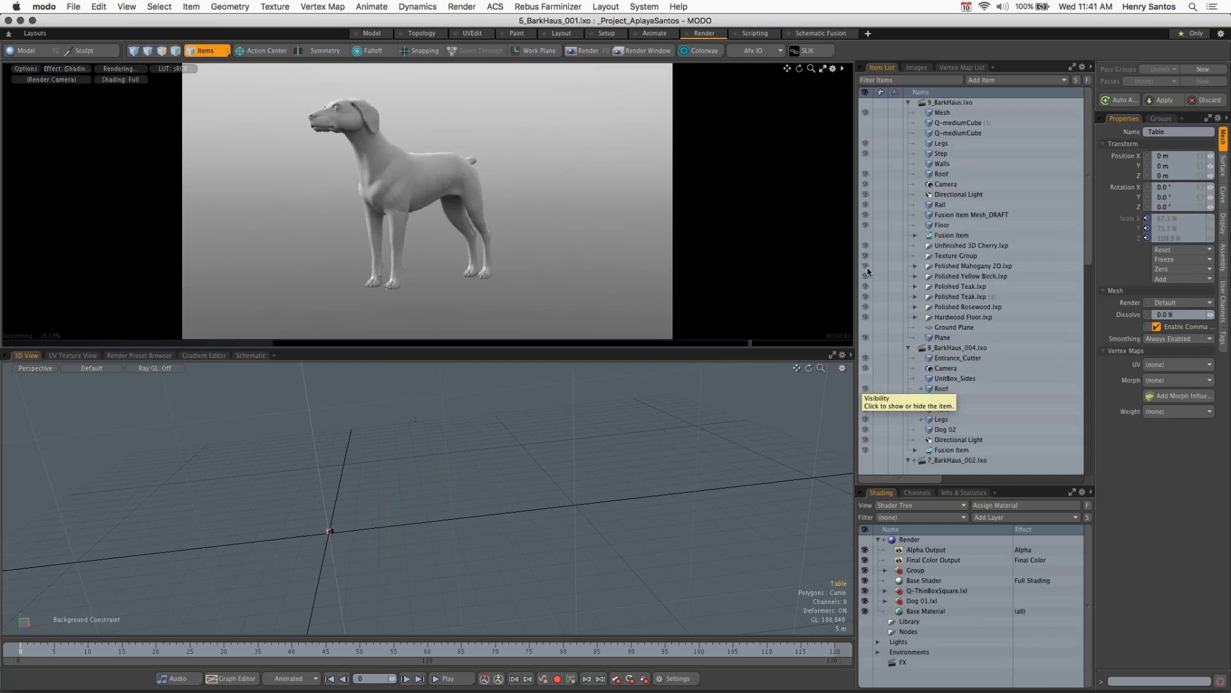
Step: Collapse the 9_BarkHaus, 8_BarkHaus_004, 7_BarkHaus_002 and 6_BarkHaus_003 scenes, leaving 5_BarkHaus_001 expanded
{"action": "left_click", "coordinate": [909, 103]}
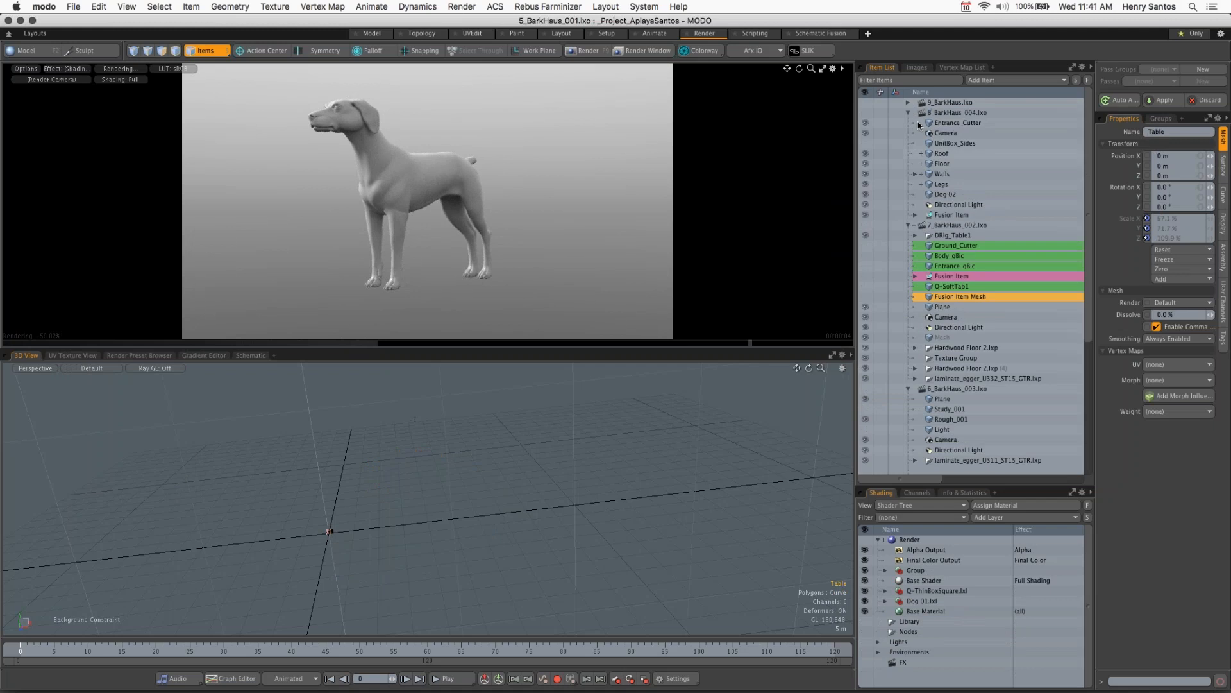
{"action": "left_click", "coordinate": [907, 112]}
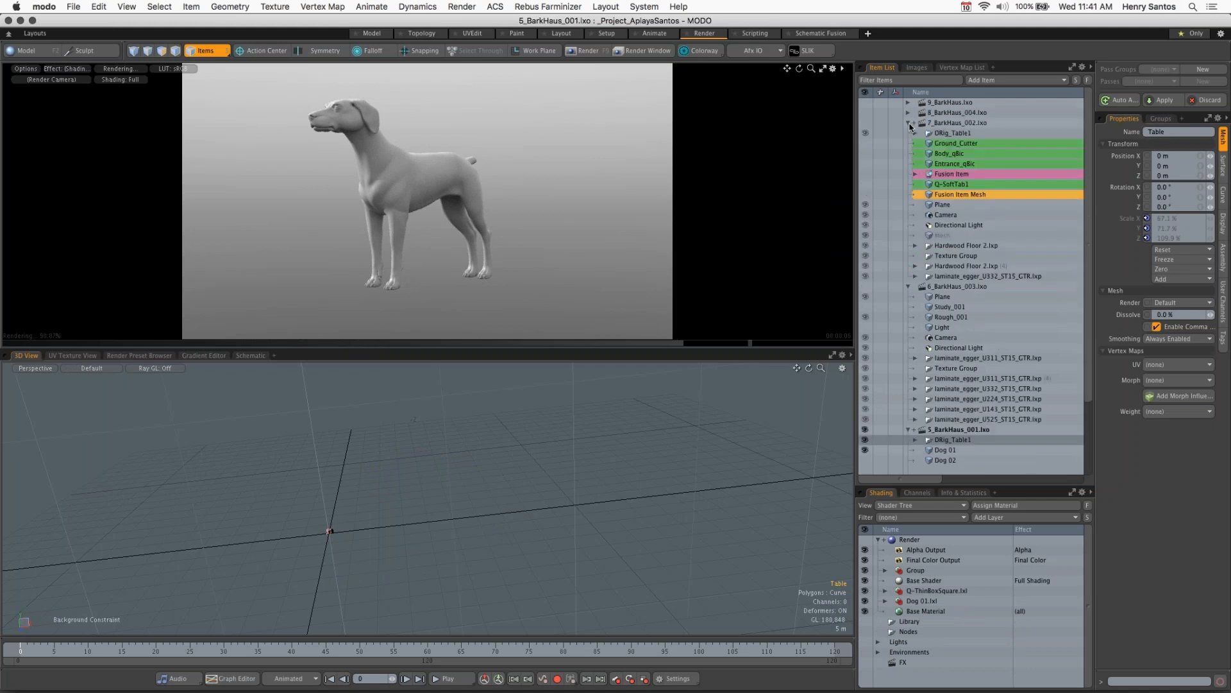
{"action": "left_click", "coordinate": [908, 122]}
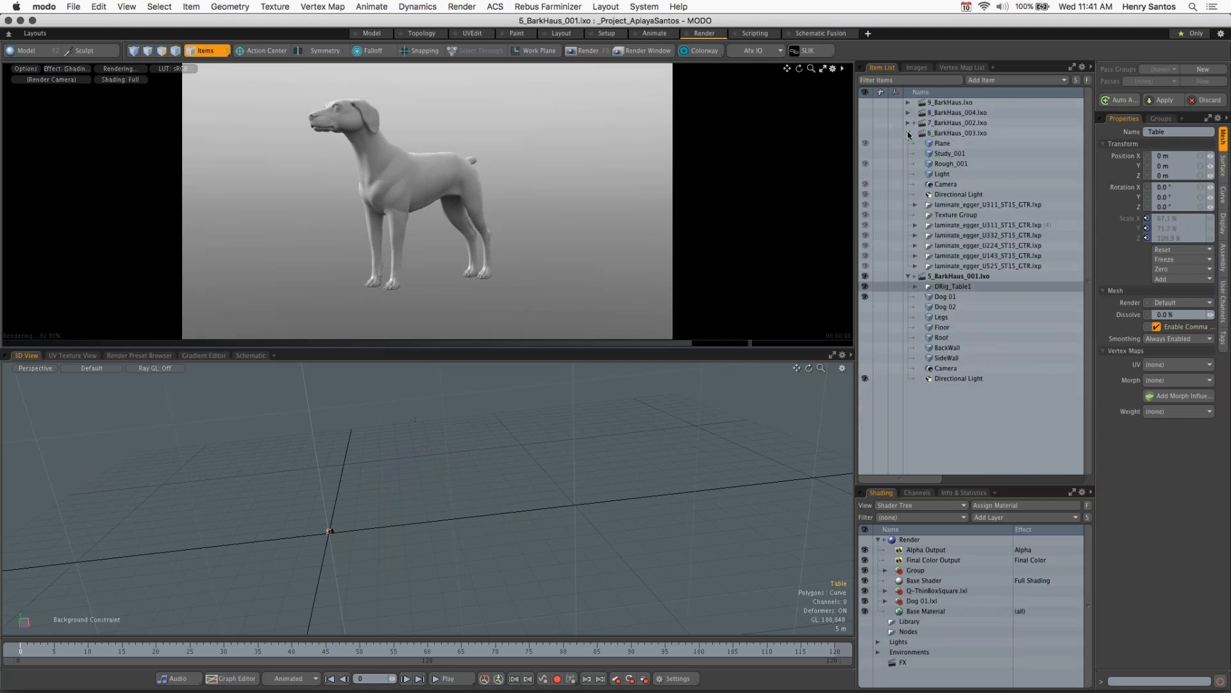
{"action": "left_click", "coordinate": [908, 133]}
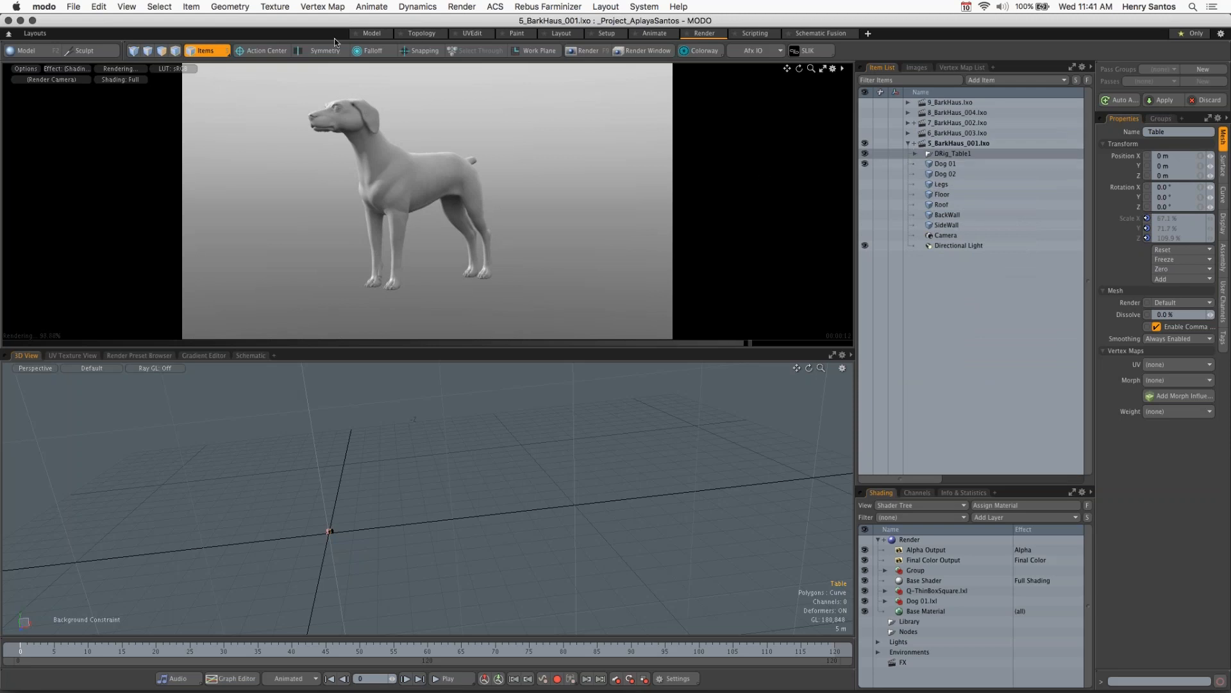
Step: Switch to the Model layout and show Dog 02 alongside Dog 01 and the table rig
{"action": "left_click", "coordinate": [366, 35]}
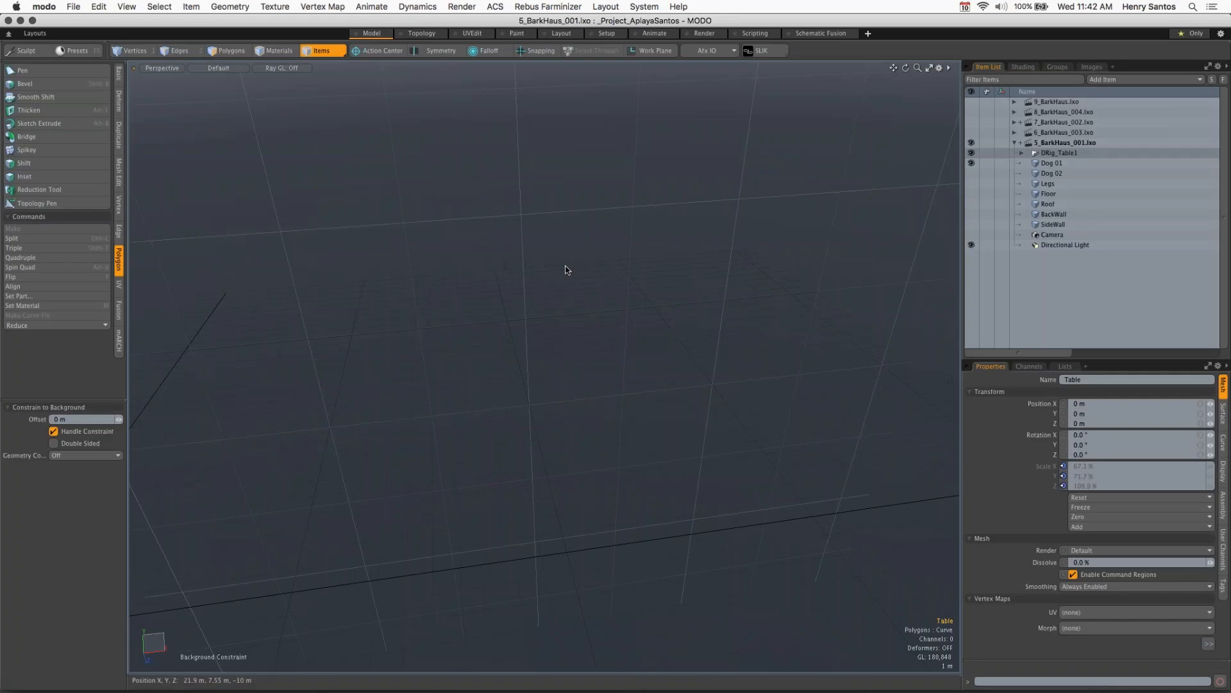
{"action": "left_click_drag", "start_coordinate": [567, 270], "coordinate": [513, 247], "text": "alt"}
{"action": "left_click", "coordinate": [972, 173]}
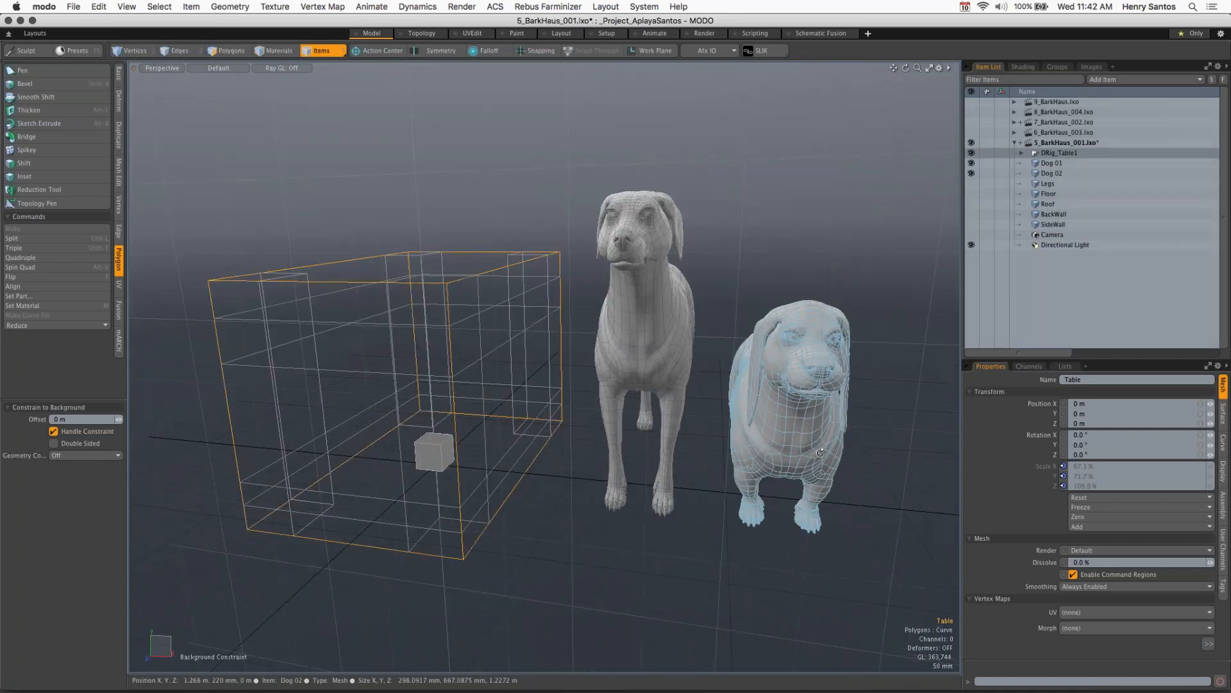
{"action": "key", "text": "alt"}
{"action": "left_click_drag", "start_coordinate": [763, 443], "coordinate": [828, 378], "text": "alt"}
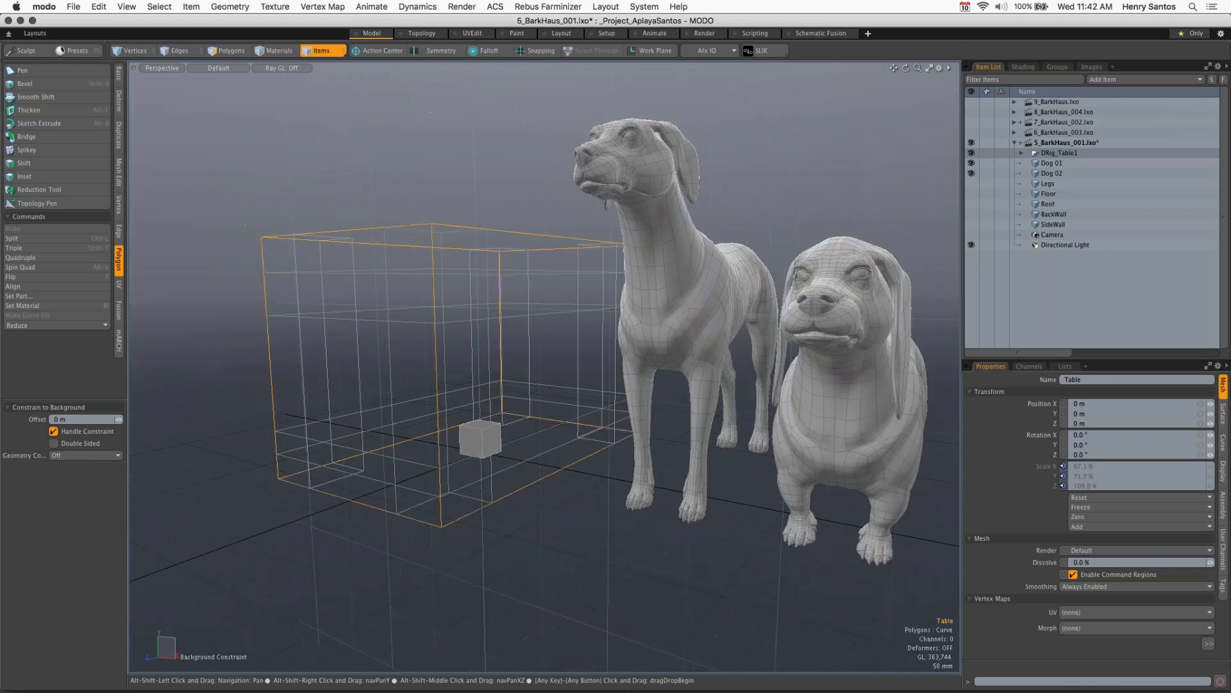
Step: Select the table rig's Table_CTRL cube and move its channel controls clear of the table and dogs
{"action": "key", "text": "Escape"}
{"action": "left_click", "coordinate": [495, 435]}
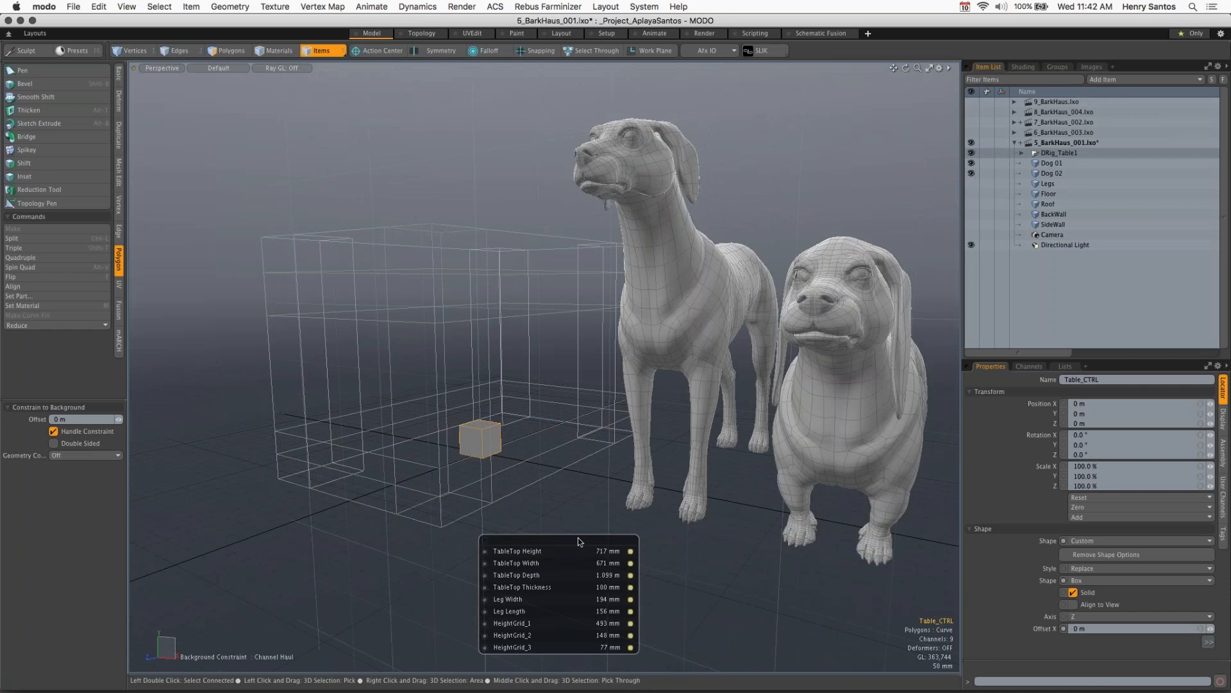
{"action": "left_click_drag", "start_coordinate": [577, 540], "coordinate": [245, 88]}
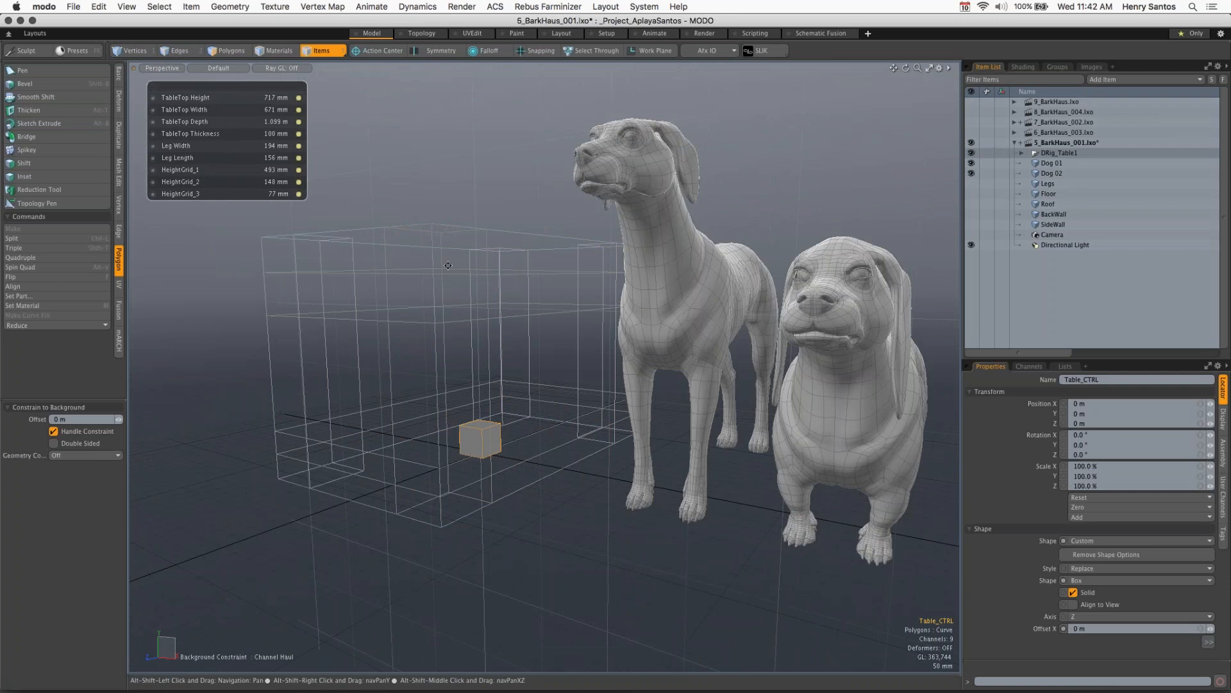
{"action": "left_click_drag", "start_coordinate": [448, 265], "coordinate": [398, 347], "text": "alt+shift"}
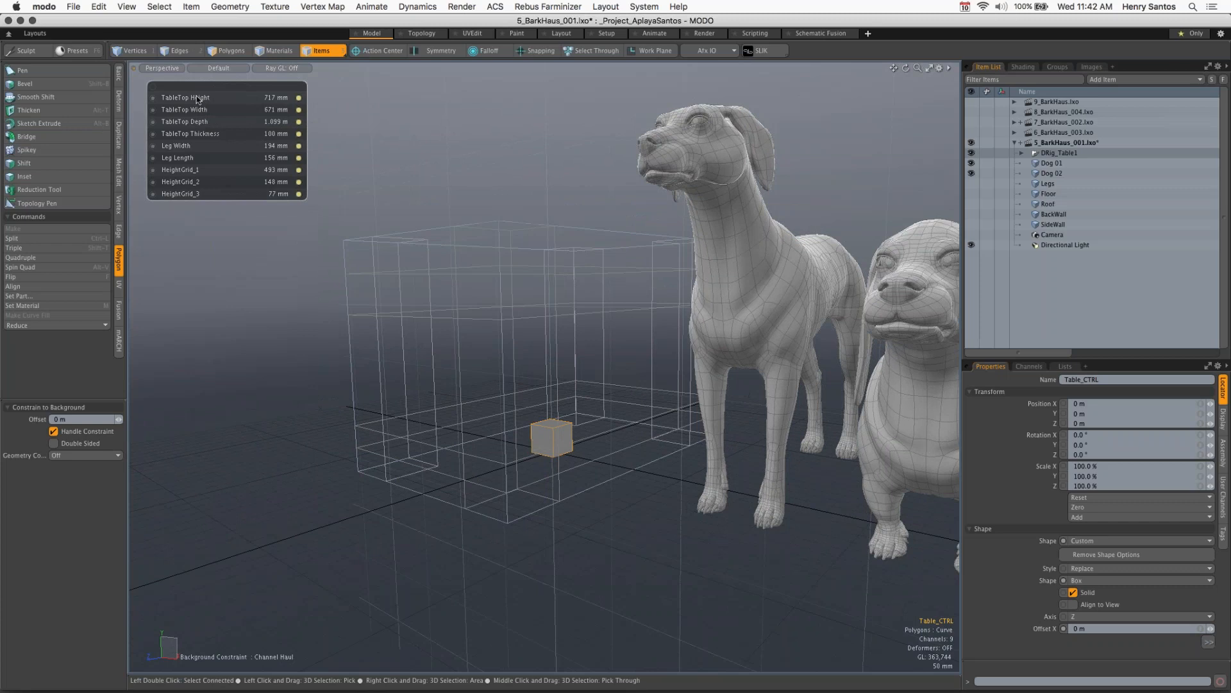
Step: Adjust the table rig's top to 729 mm height, 853 mm width, 926 mm depth and 100 mm thickness
{"action": "left_click_drag", "start_coordinate": [198, 100], "coordinate": [203, 124]}
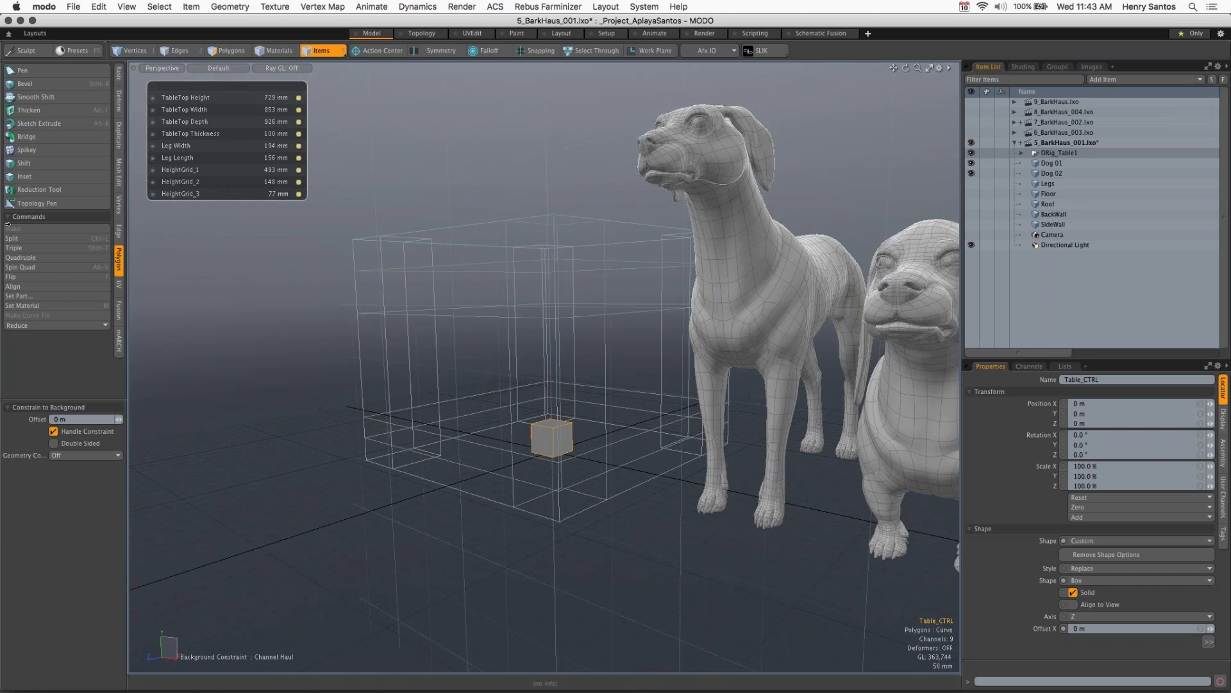
{"action": "left_click_drag", "start_coordinate": [190, 133], "coordinate": [183, 132]}
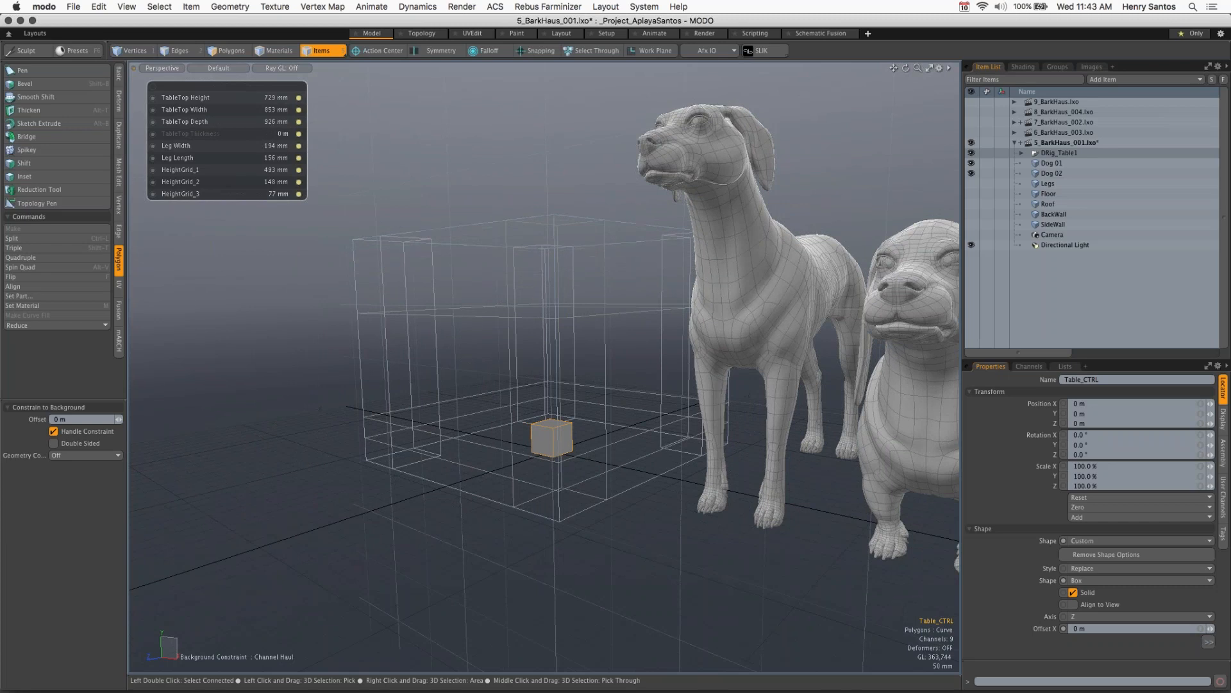
{"action": "left_click_drag", "start_coordinate": [192, 133], "coordinate": [188, 170]}
Step: Adjust the table rig's Leg Width to 300 mm, Leg Length to 47 mm, HeightGrid_1 to 500 mm and HeightGrid_3 to 99 mm
{"action": "left_click_drag", "start_coordinate": [188, 191], "coordinate": [262, 150]}
{"action": "left_click_drag", "start_coordinate": [188, 161], "coordinate": [182, 160]}
{"action": "left_click_drag", "start_coordinate": [177, 158], "coordinate": [97, 167]}
{"action": "key", "text": "alt"}
{"action": "left_click_drag", "start_coordinate": [434, 395], "coordinate": [647, 449], "text": "alt"}
{"action": "left_click_drag", "start_coordinate": [501, 378], "coordinate": [601, 405], "text": "alt"}
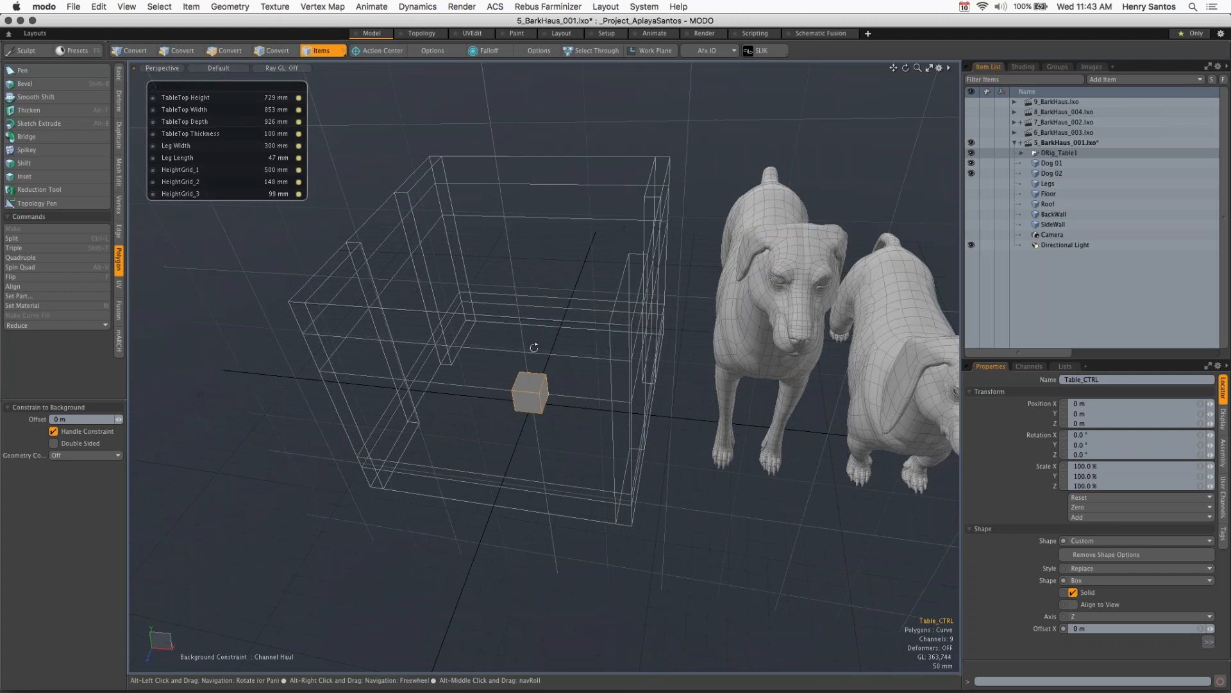
{"action": "left_click_drag", "start_coordinate": [534, 347], "coordinate": [542, 347], "text": "alt"}
{"action": "scroll", "coordinate": [533, 347], "scroll_direction": "down", "scroll_amount": 3}
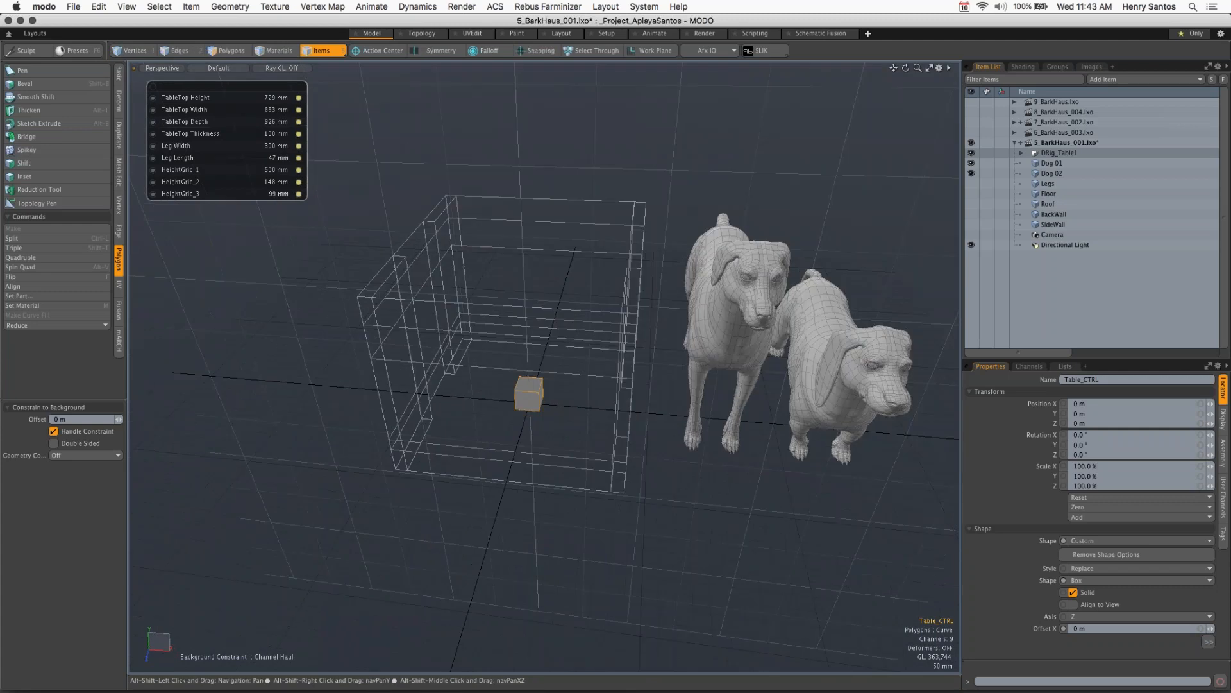
Step: Show the Legs, Floor, Roof, BackWall and SideWall meshes around the table rig and view the assembled doghouse beside the dogs
{"action": "left_click_drag", "start_coordinate": [532, 276], "coordinate": [437, 325], "text": "alt+shift"}
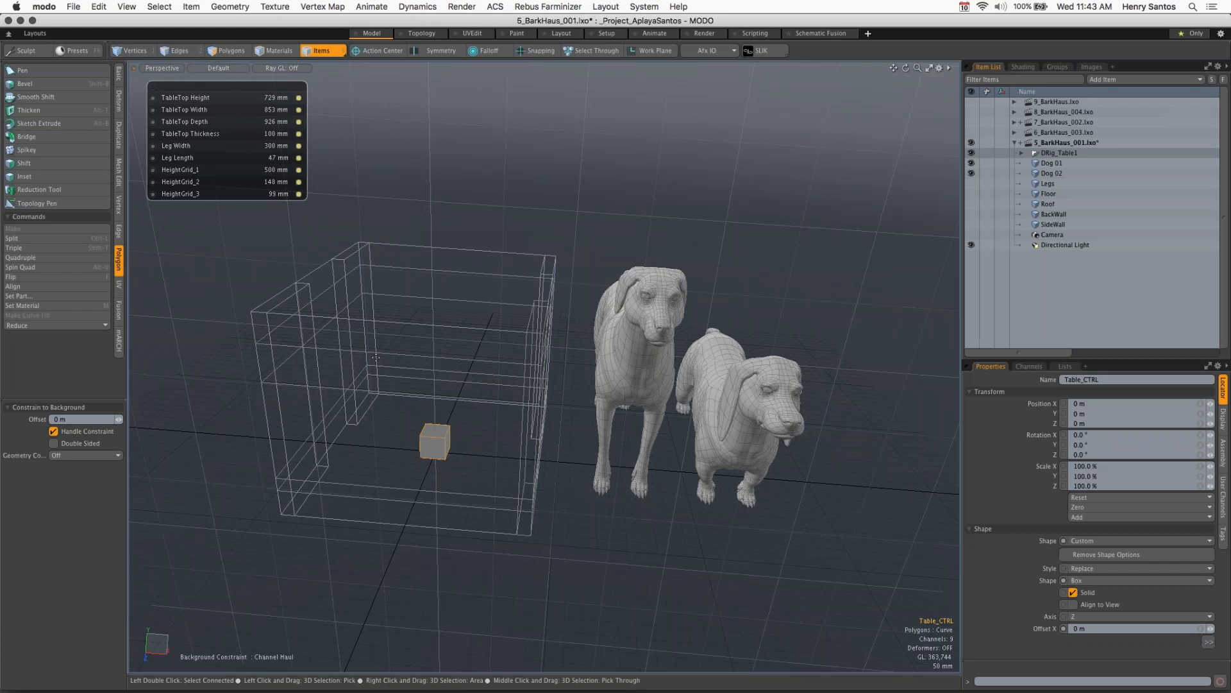
{"action": "key", "text": "alt"}
{"action": "left_click_drag", "start_coordinate": [457, 390], "coordinate": [461, 339], "text": "alt"}
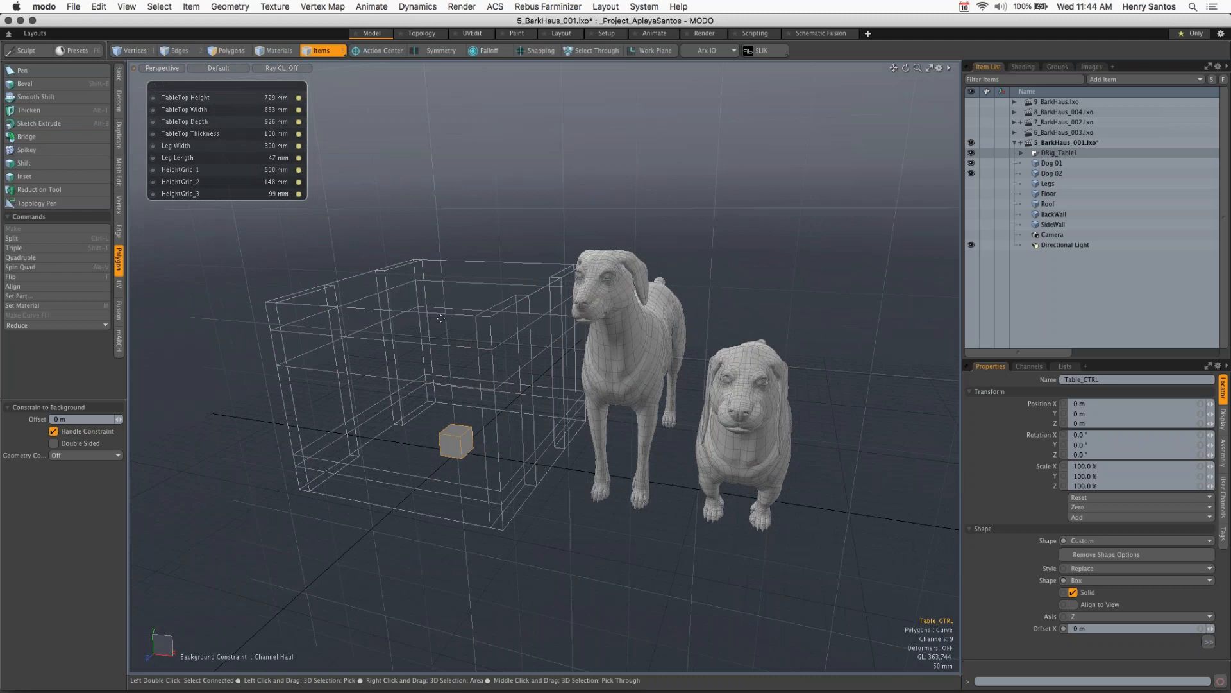
{"action": "key", "text": "alt"}
{"action": "left_click_drag", "start_coordinate": [390, 340], "coordinate": [511, 344], "text": "alt"}
{"action": "left_click_drag", "start_coordinate": [511, 344], "coordinate": [445, 357], "text": "alt"}
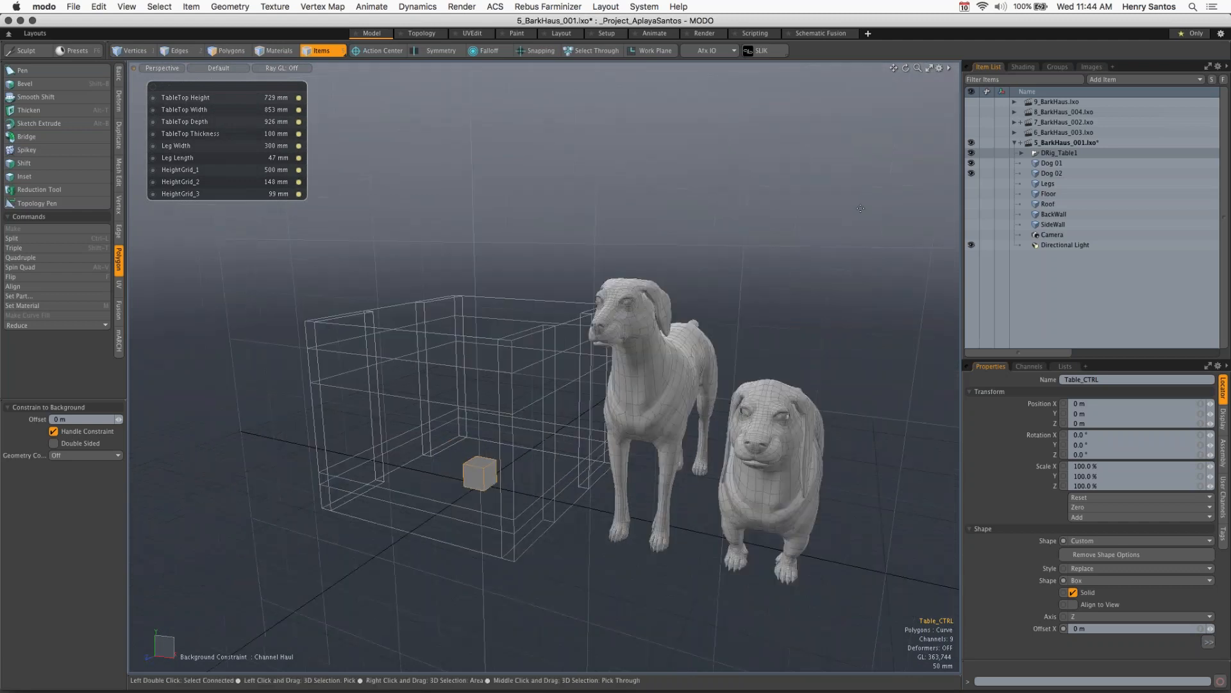
{"action": "left_click", "coordinate": [972, 183]}
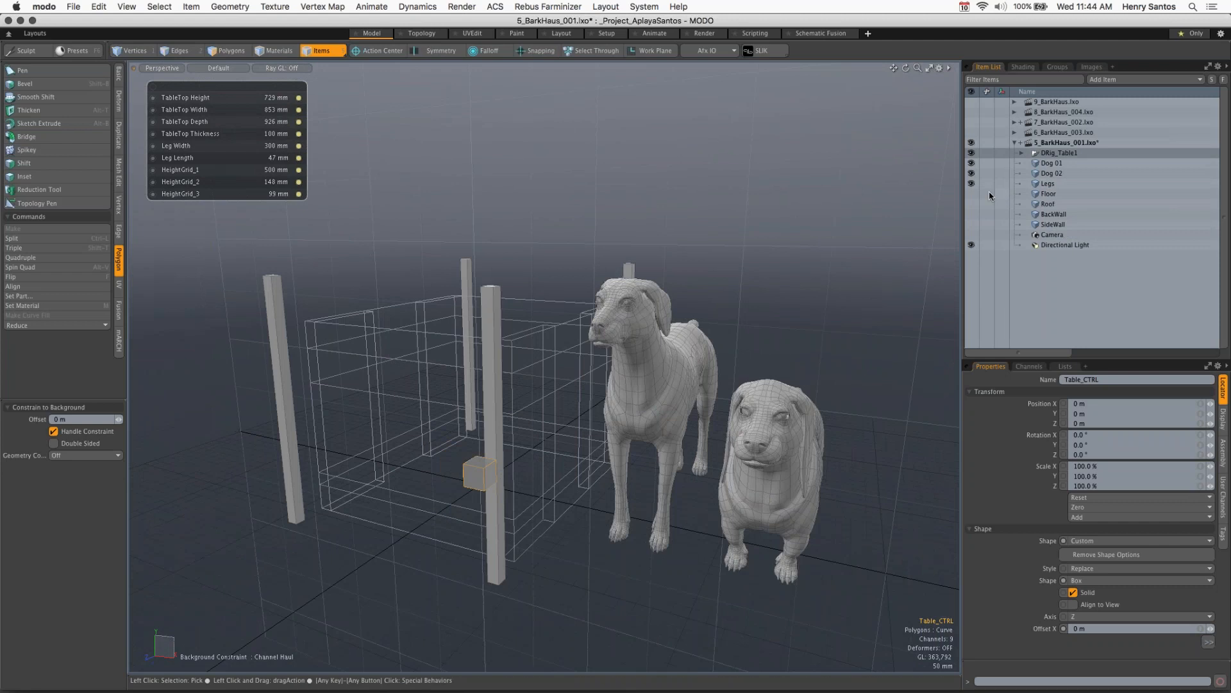
{"action": "left_click", "coordinate": [972, 194]}
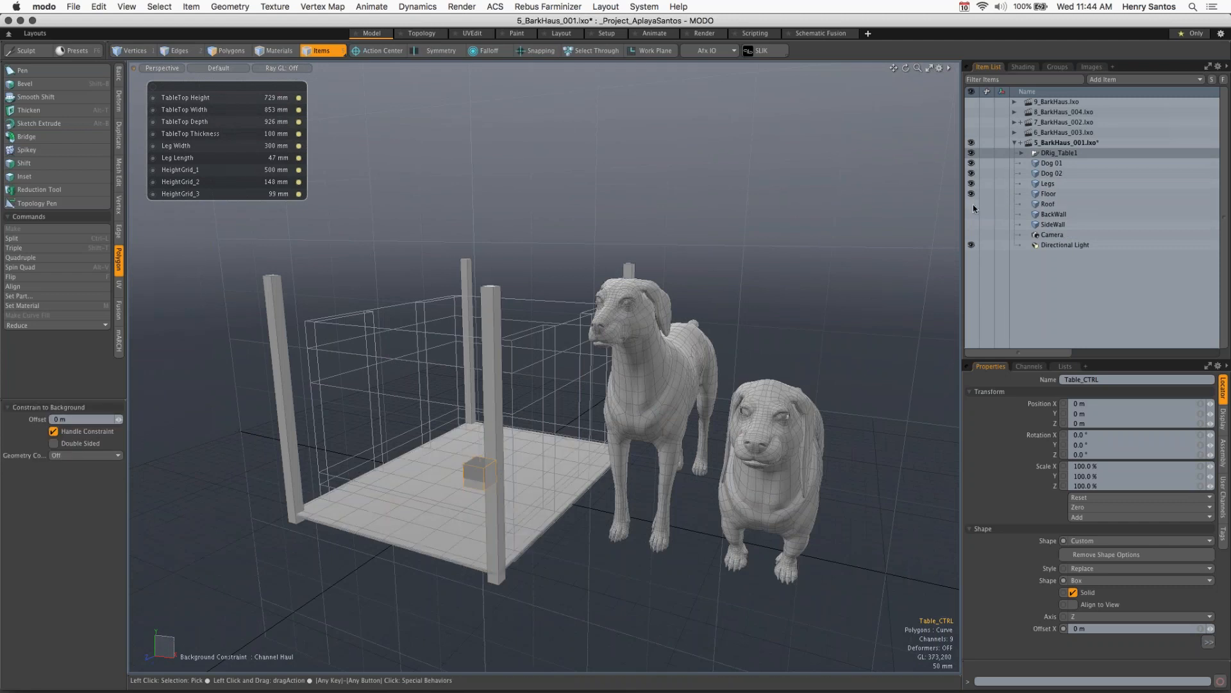
{"action": "left_click", "coordinate": [971, 204]}
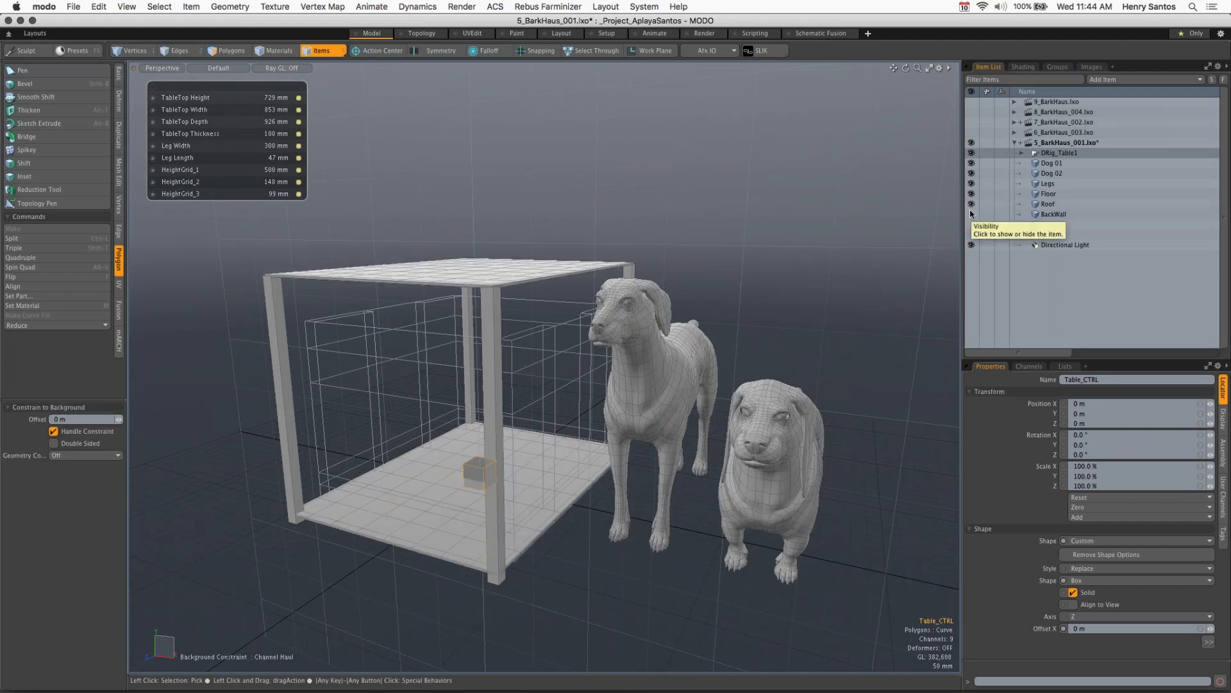
{"action": "left_click", "coordinate": [971, 214]}
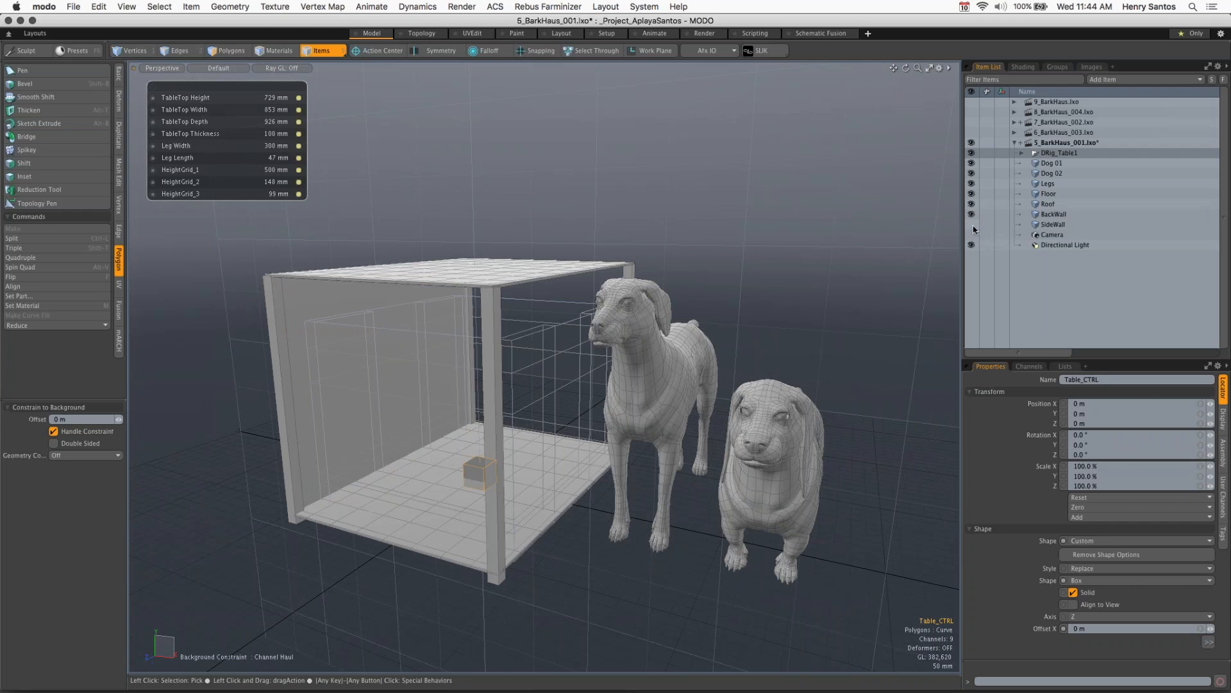
{"action": "left_click", "coordinate": [972, 225]}
{"action": "key", "text": "alt"}
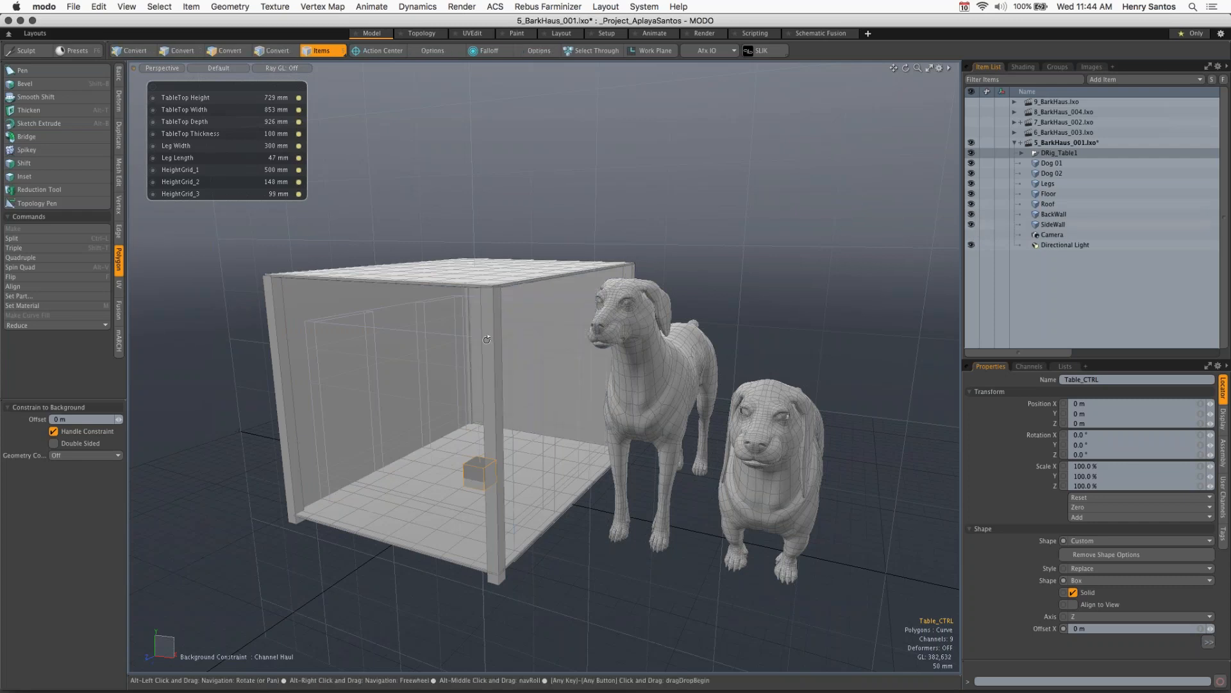
{"action": "left_click_drag", "start_coordinate": [487, 339], "coordinate": [462, 314], "text": "alt"}
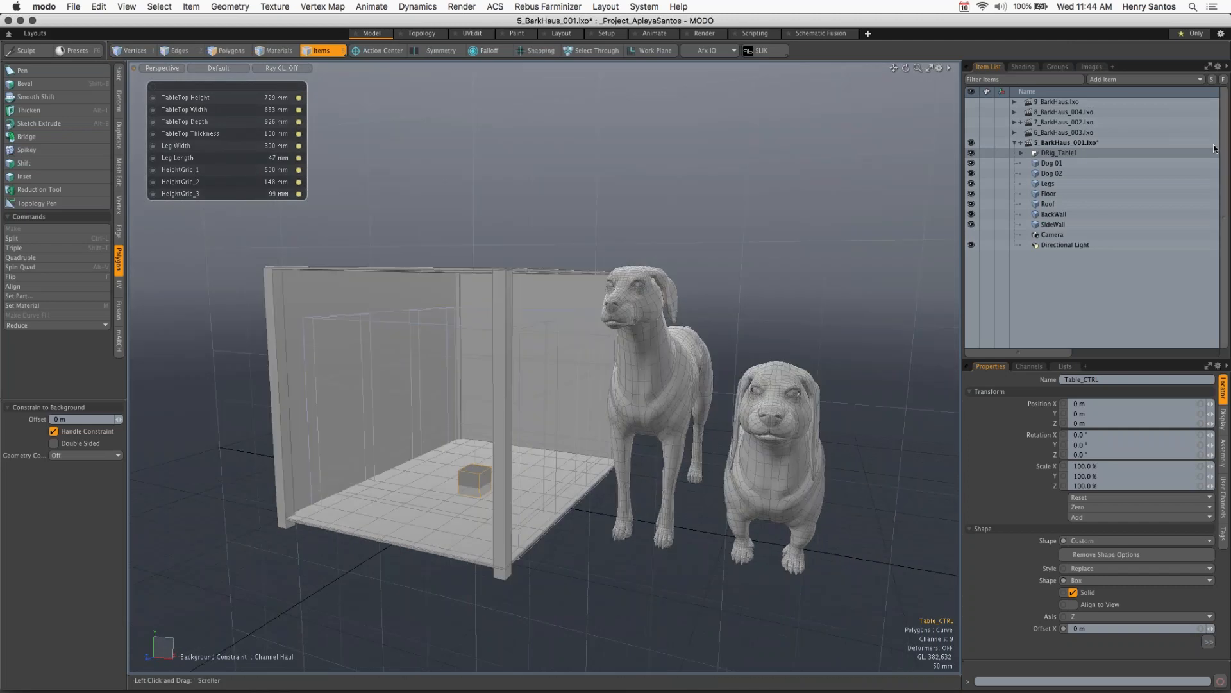
Step: Switch to the 6_BarkHaus_003.lxo scene and examine the faceted doghouse from the outside and through its opening
{"action": "left_click", "coordinate": [1016, 143]}
{"action": "left_click", "coordinate": [1085, 138]}
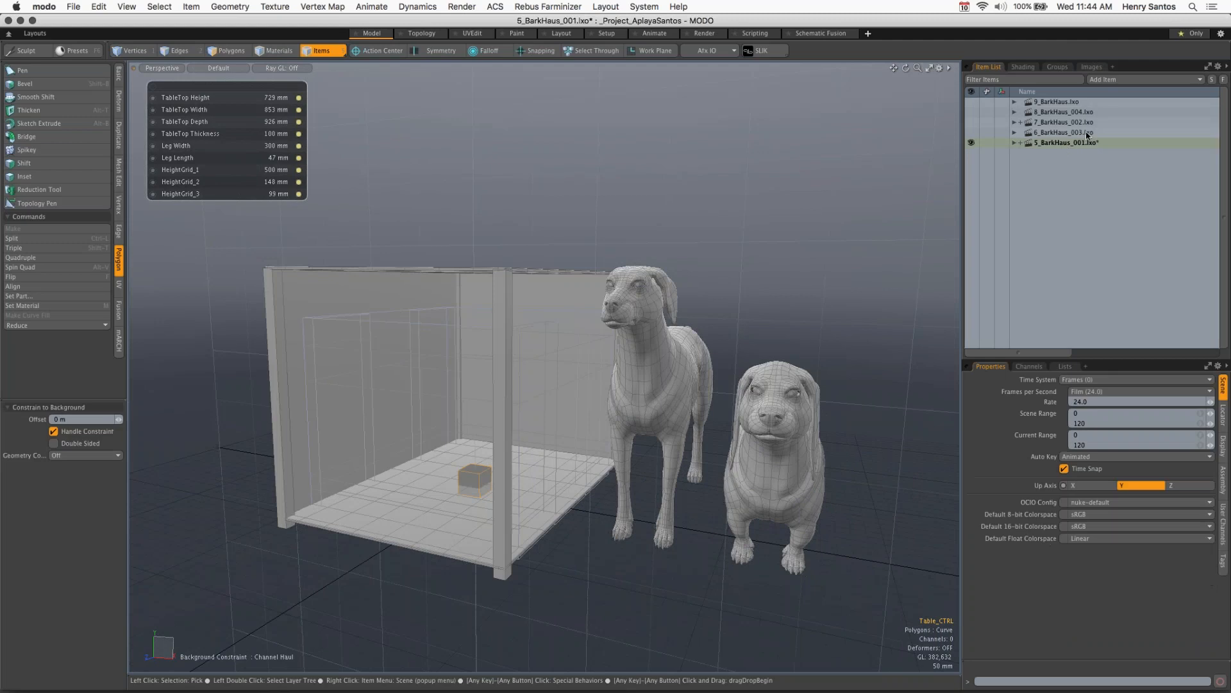
{"action": "left_click", "coordinate": [1085, 134]}
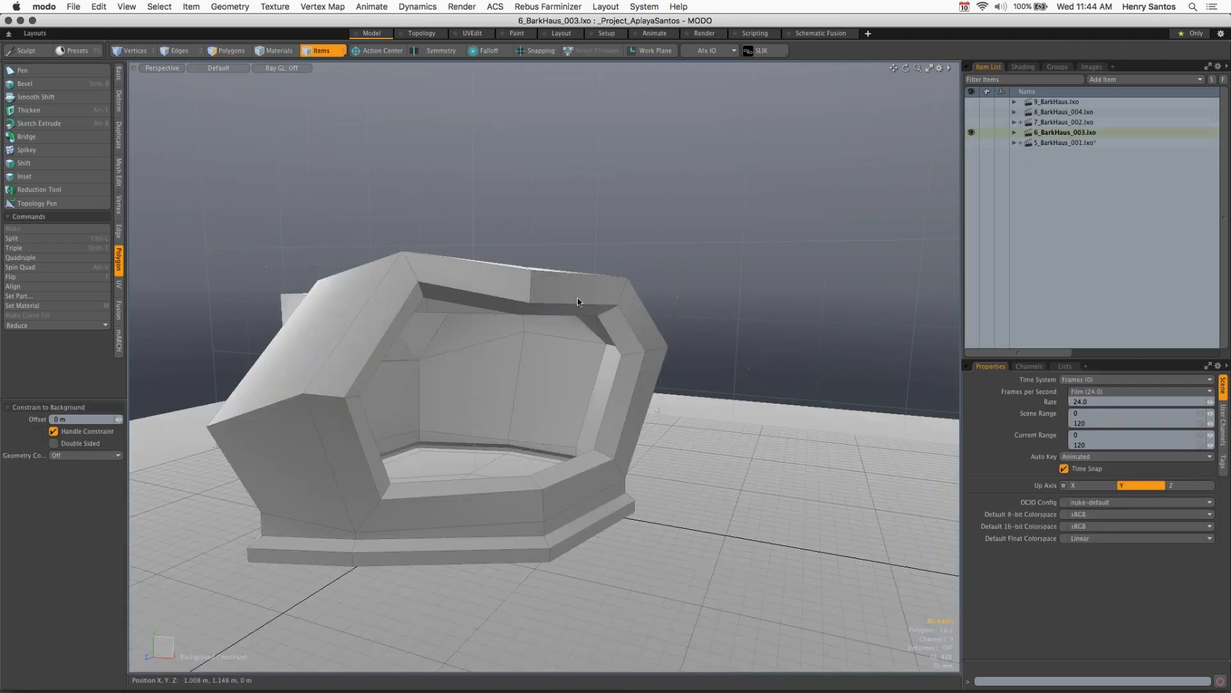
{"action": "left_click_drag", "start_coordinate": [615, 321], "coordinate": [597, 261], "text": "ctrl+alt"}
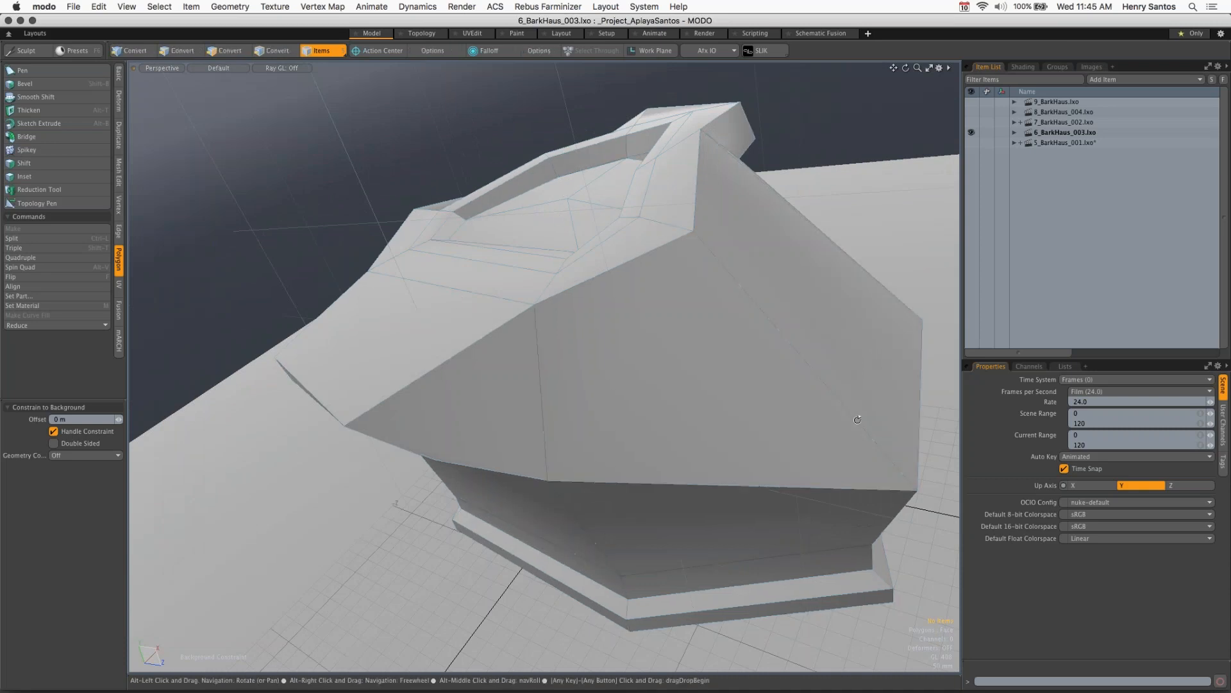
{"action": "left_click_drag", "start_coordinate": [858, 420], "coordinate": [807, 586], "text": "alt"}
{"action": "left_click_drag", "start_coordinate": [905, 549], "coordinate": [411, 443], "text": "alt"}
{"action": "scroll", "coordinate": [597, 276], "scroll_direction": "up", "scroll_amount": 5}
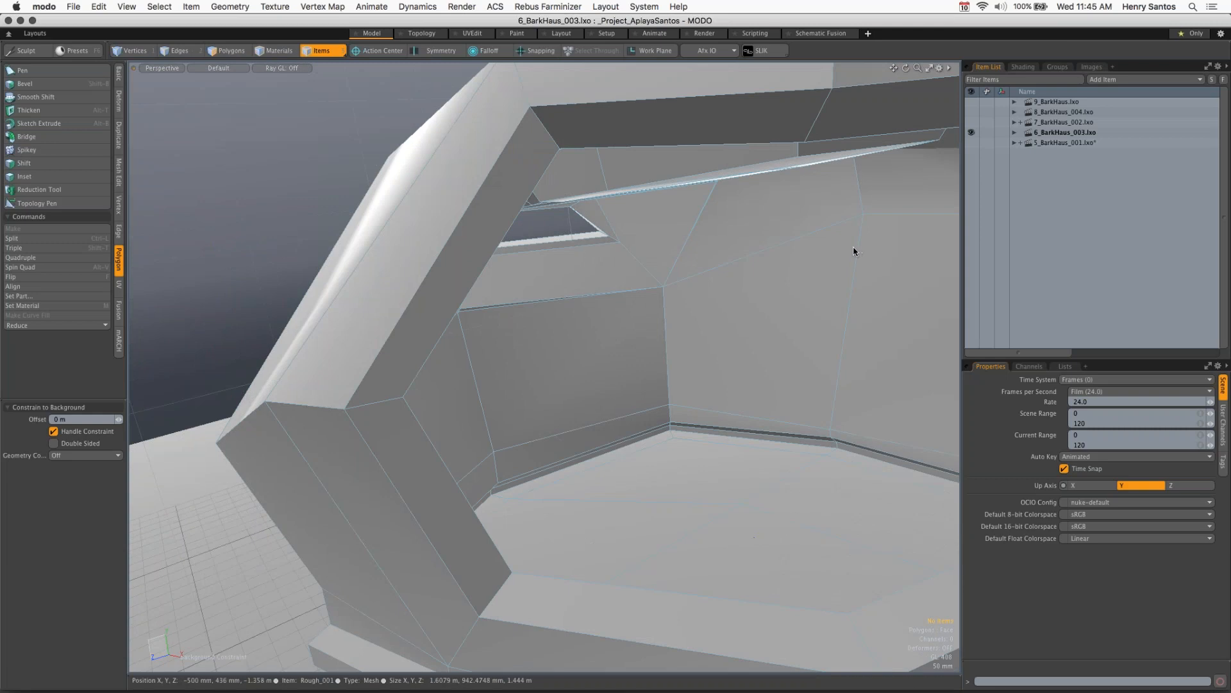
{"action": "left_click_drag", "start_coordinate": [845, 266], "coordinate": [722, 296], "text": "ctrl+alt"}
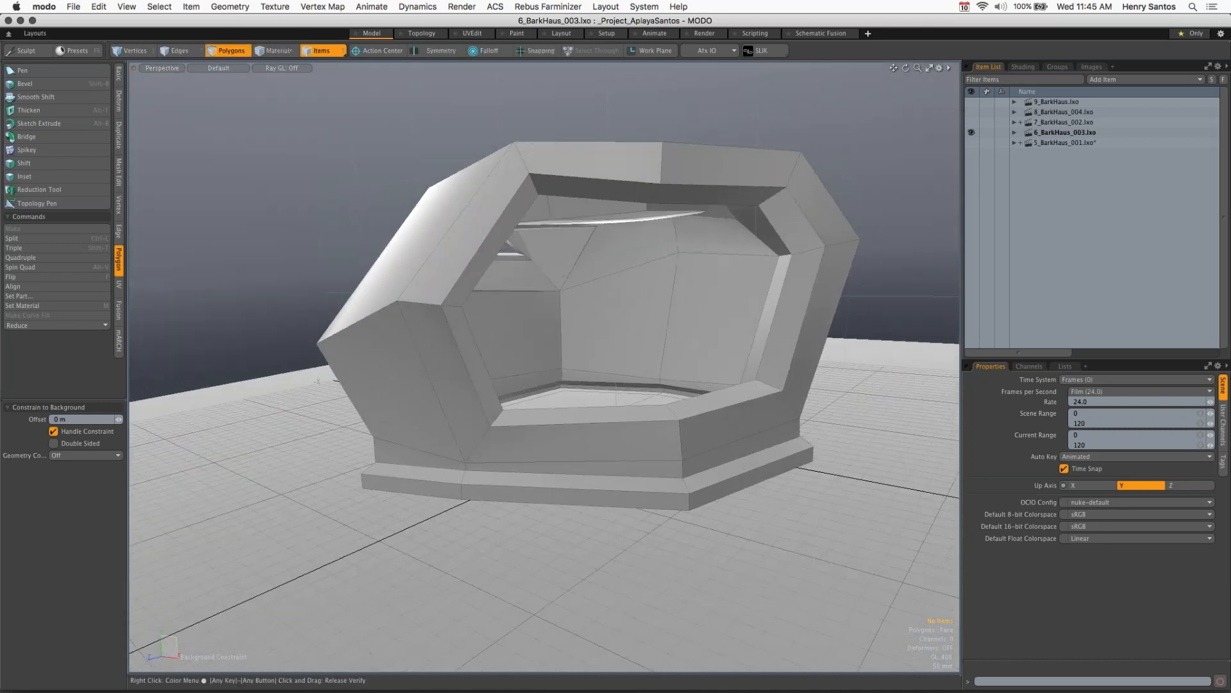
Step: Select the Rough_001 mesh and use Element Move to pull the opening's upper rim outward and upward at its corners and middle
{"action": "left_click", "coordinate": [1014, 132]}
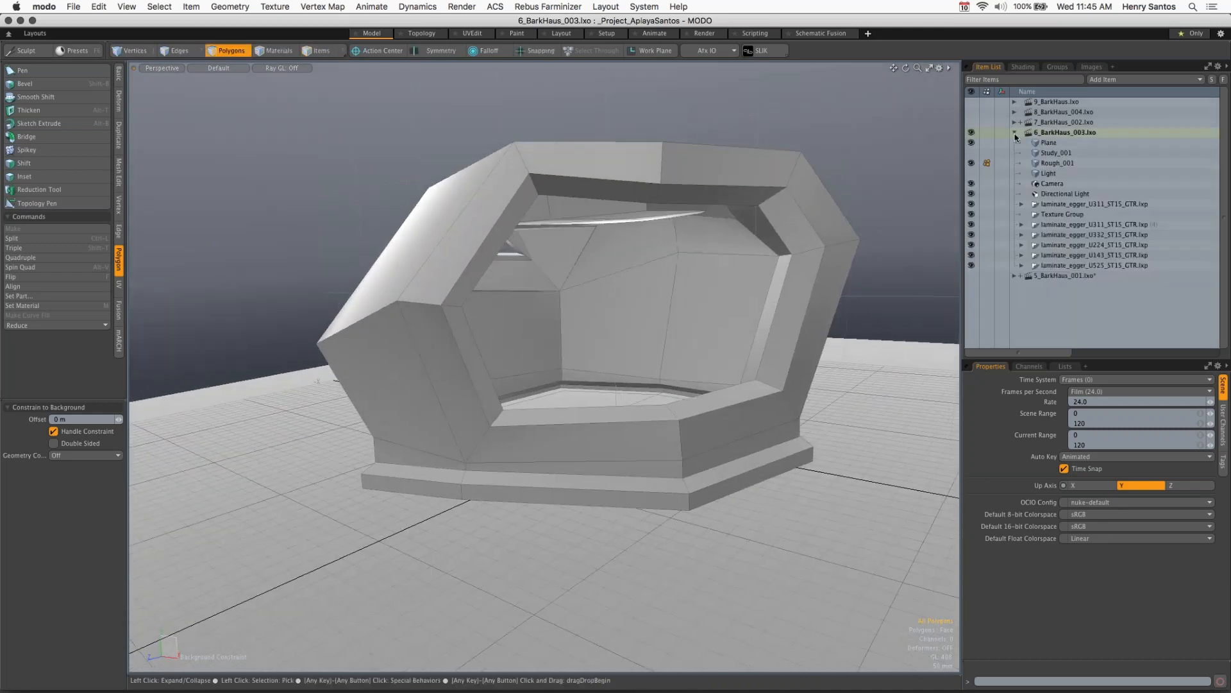
{"action": "left_click", "coordinate": [1055, 163]}
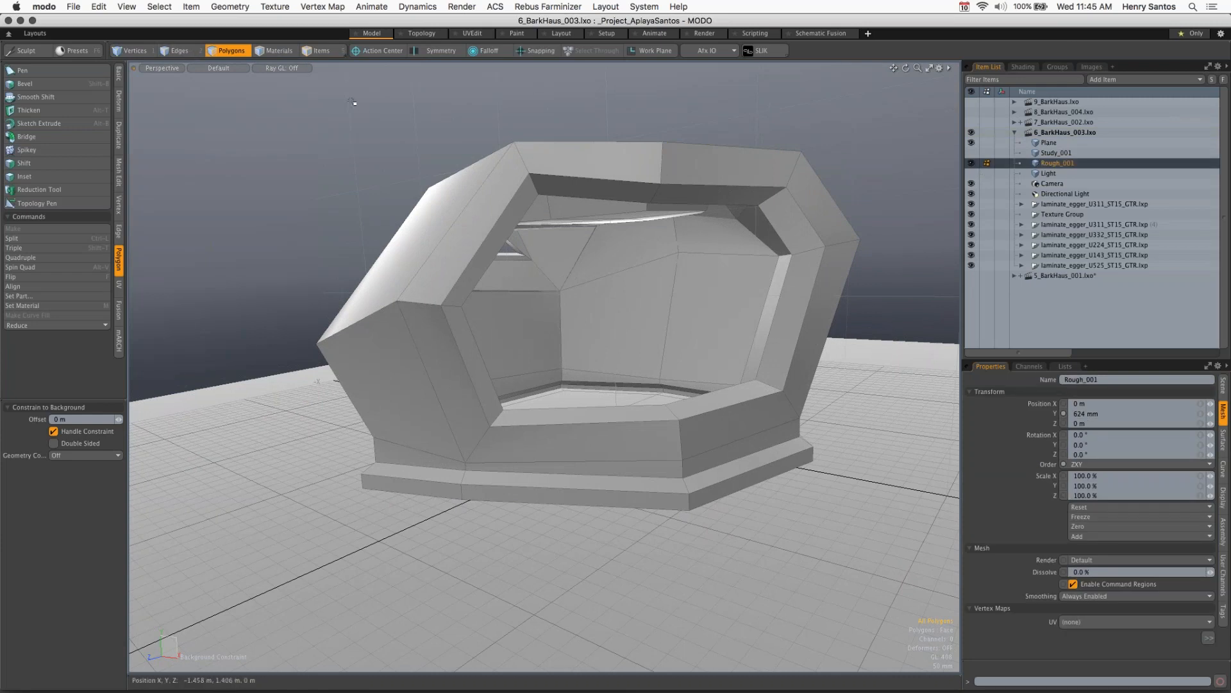
{"action": "key", "text": "w"}
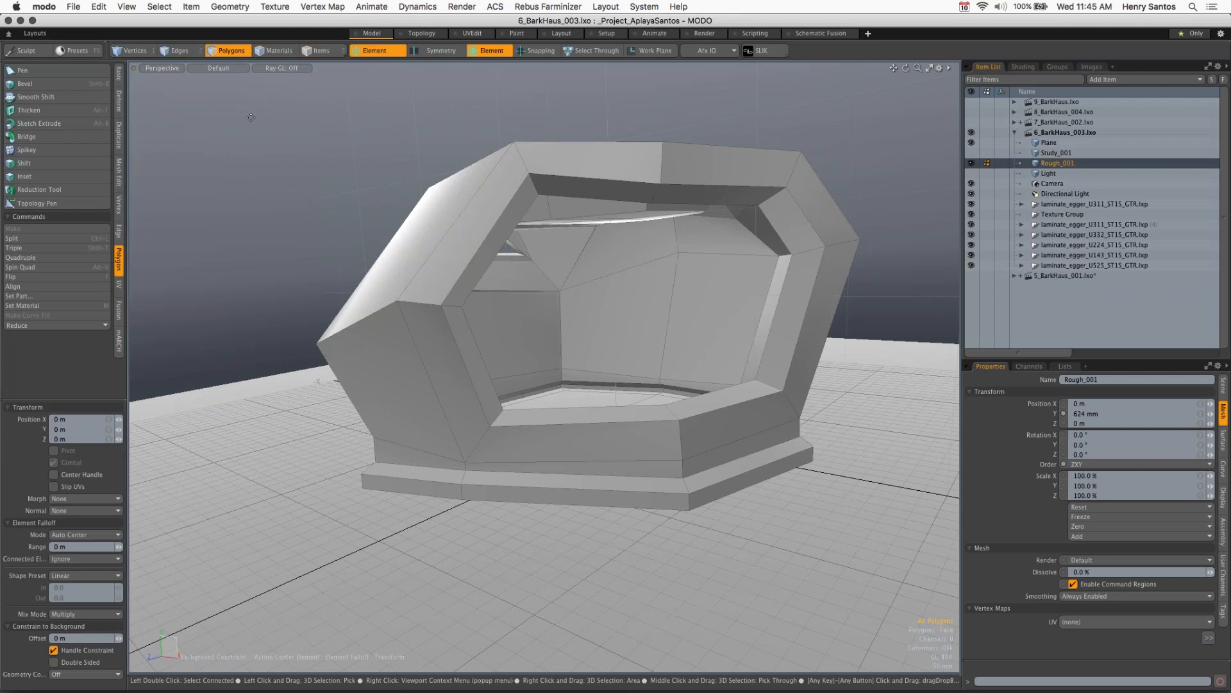
{"action": "left_click", "coordinate": [416, 148]}
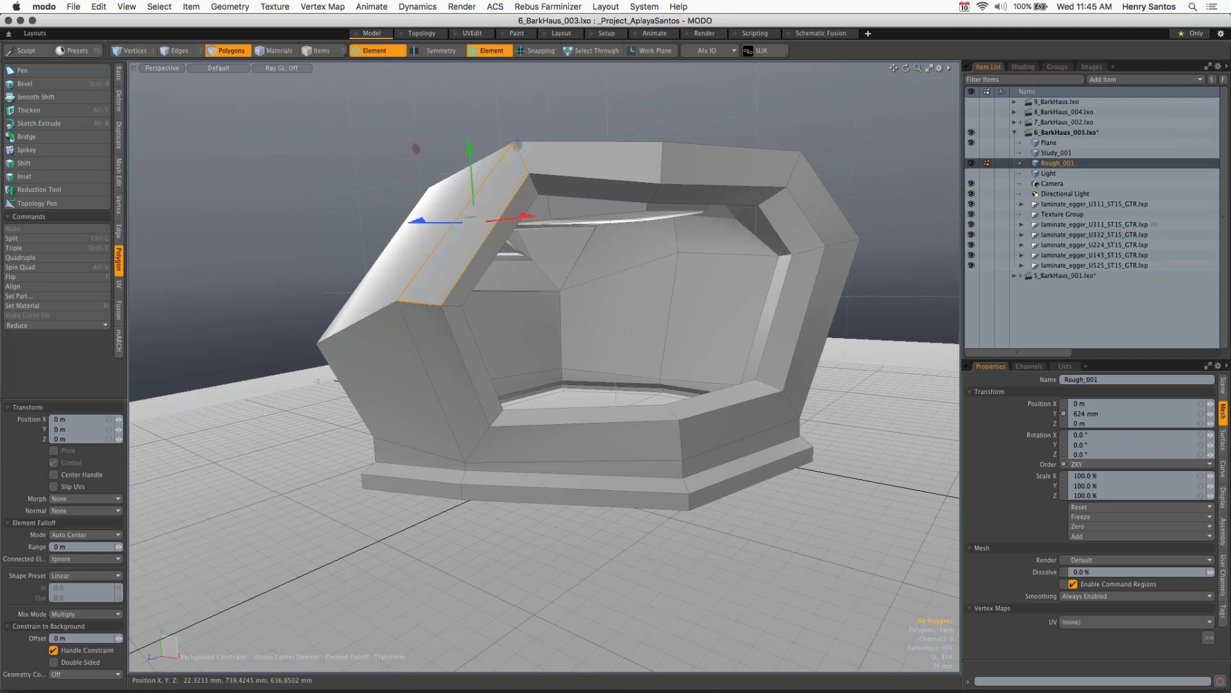
{"action": "left_click_drag", "start_coordinate": [518, 145], "coordinate": [492, 138]}
{"action": "left_click", "coordinate": [624, 165]}
{"action": "left_click_drag", "start_coordinate": [624, 165], "coordinate": [664, 129]}
{"action": "left_click", "coordinate": [660, 156]}
{"action": "left_click", "coordinate": [794, 169]}
{"action": "left_click_drag", "start_coordinate": [794, 169], "coordinate": [815, 161]}
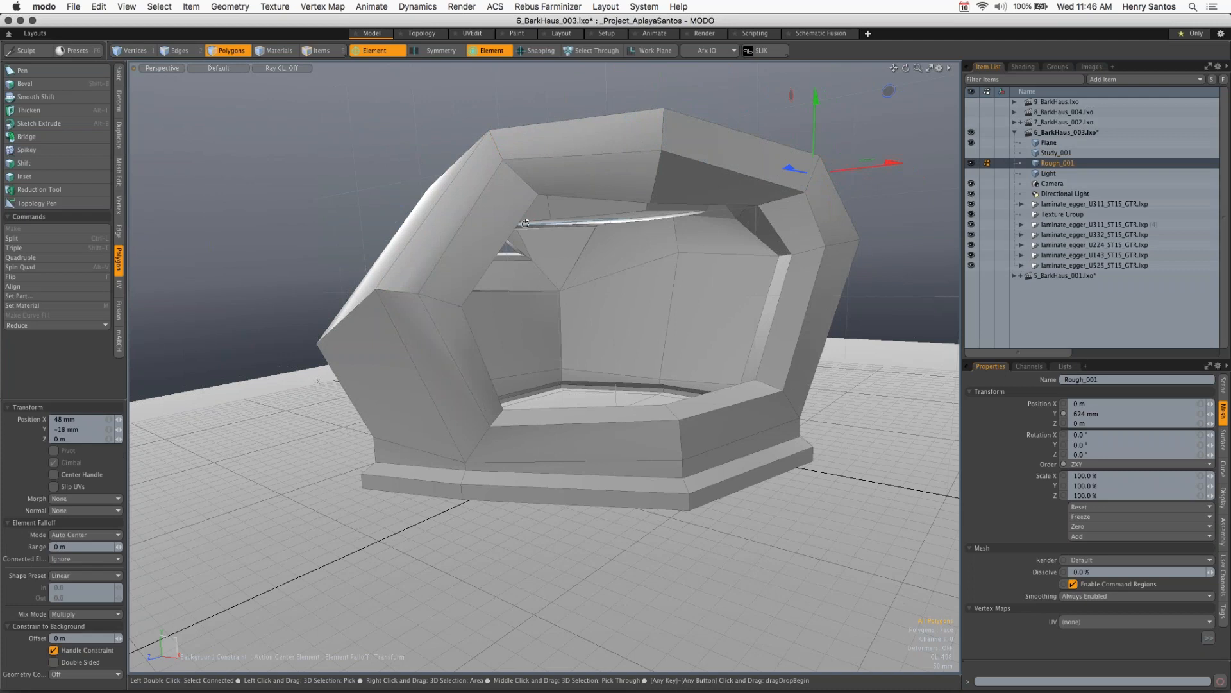
{"action": "left_click_drag", "start_coordinate": [525, 223], "coordinate": [699, 346], "text": "alt"}
{"action": "left_click_drag", "start_coordinate": [524, 365], "coordinate": [444, 293]}
{"action": "key", "text": "super+z"}
{"action": "left_click_drag", "start_coordinate": [588, 360], "coordinate": [577, 295], "text": "alt"}
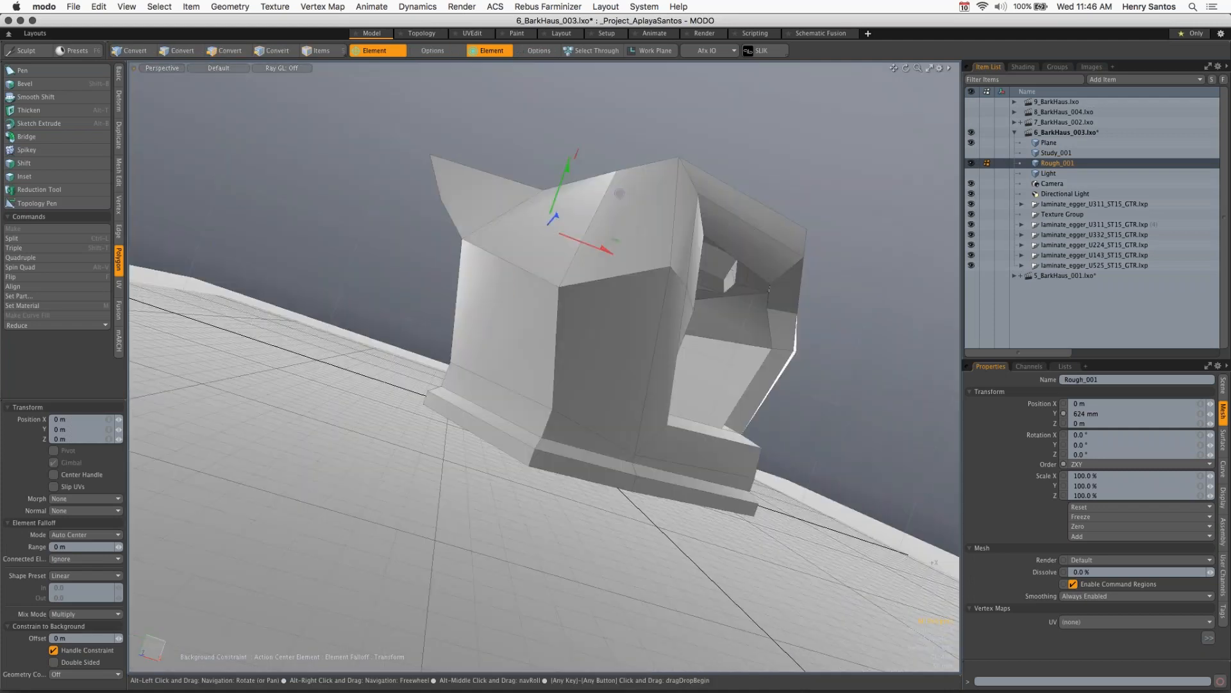
{"action": "left_click_drag", "start_coordinate": [619, 193], "coordinate": [530, 329], "text": "alt"}
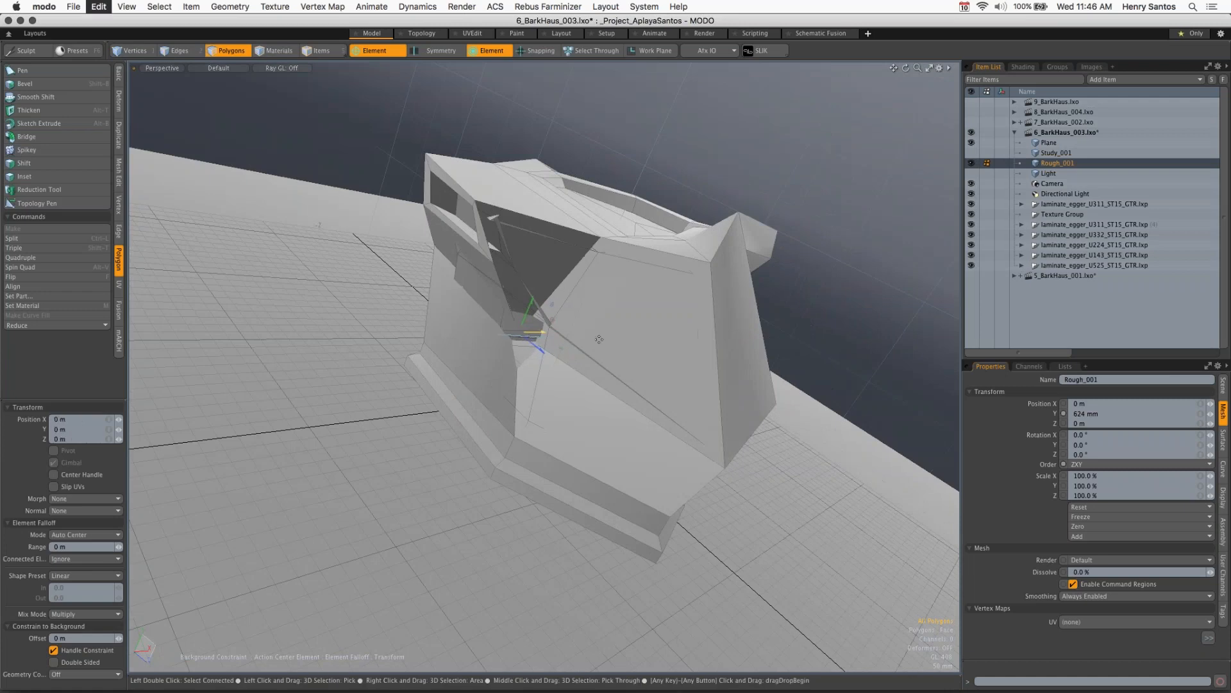
{"action": "key", "text": "super+z"}
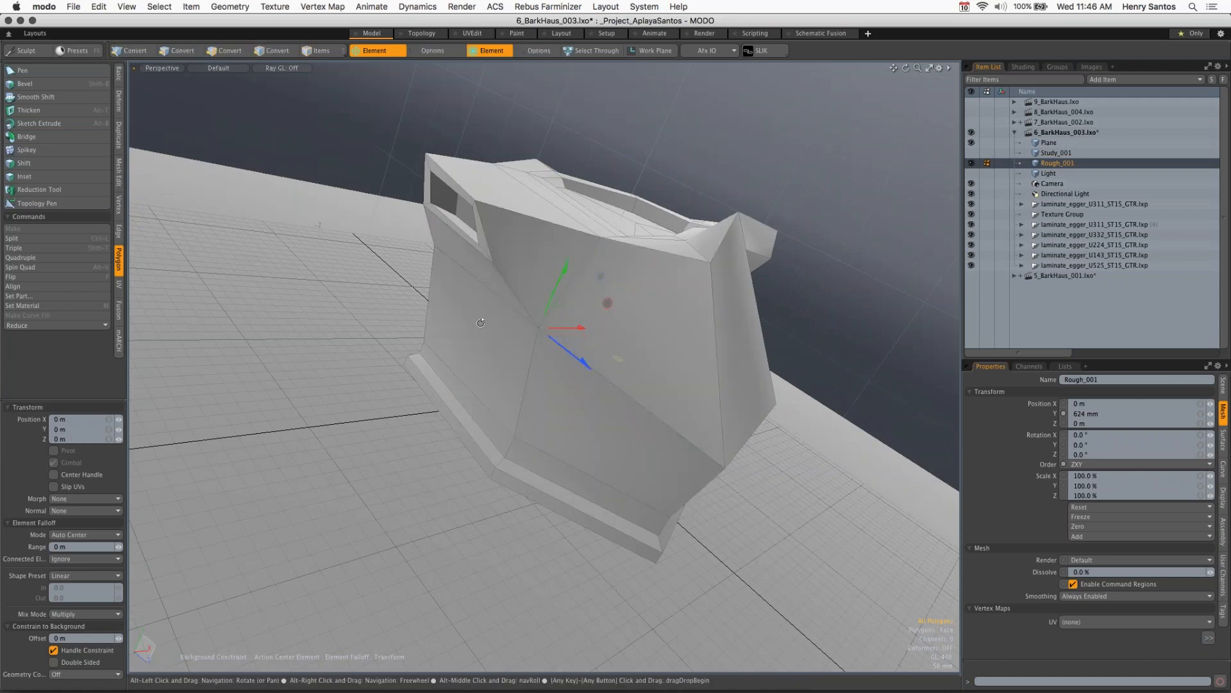
Step: Pull the triangular polygon at the rear side of Rough_001 outward along X with Element Move
{"action": "left_click_drag", "start_coordinate": [480, 322], "coordinate": [410, 250], "text": "alt"}
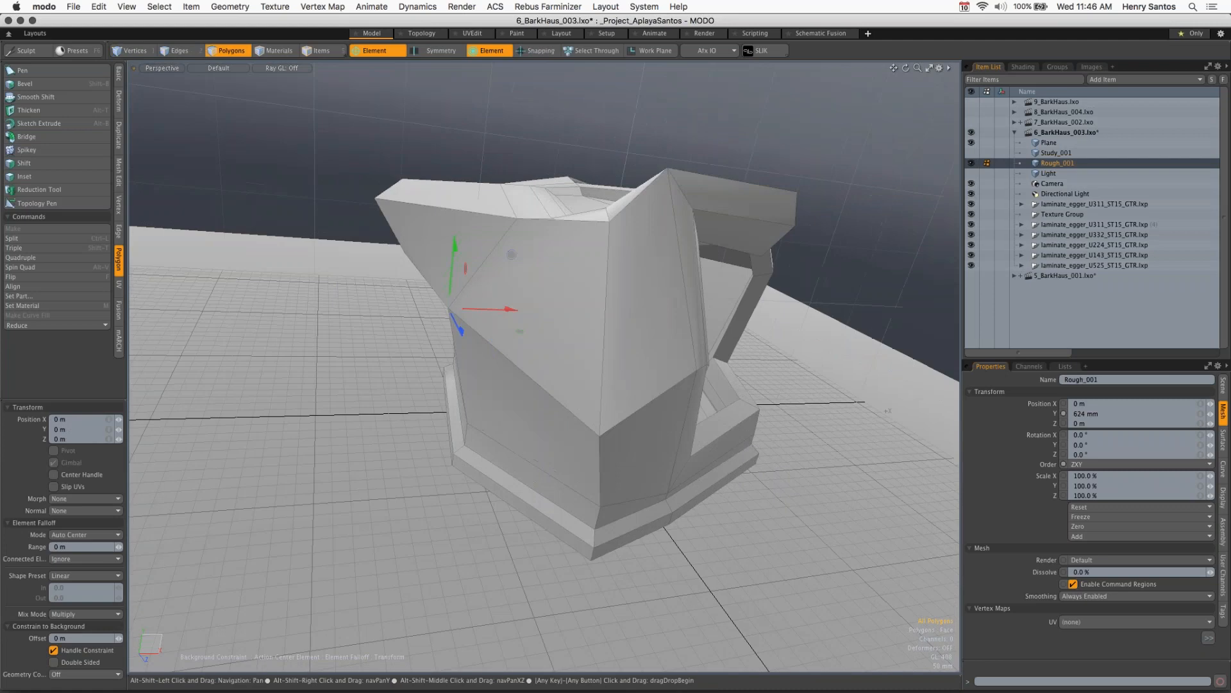
{"action": "key", "text": "q"}
{"action": "left_click", "coordinate": [568, 297]}
{"action": "left_click_drag", "start_coordinate": [484, 224], "coordinate": [549, 287], "text": "alt+shift"}
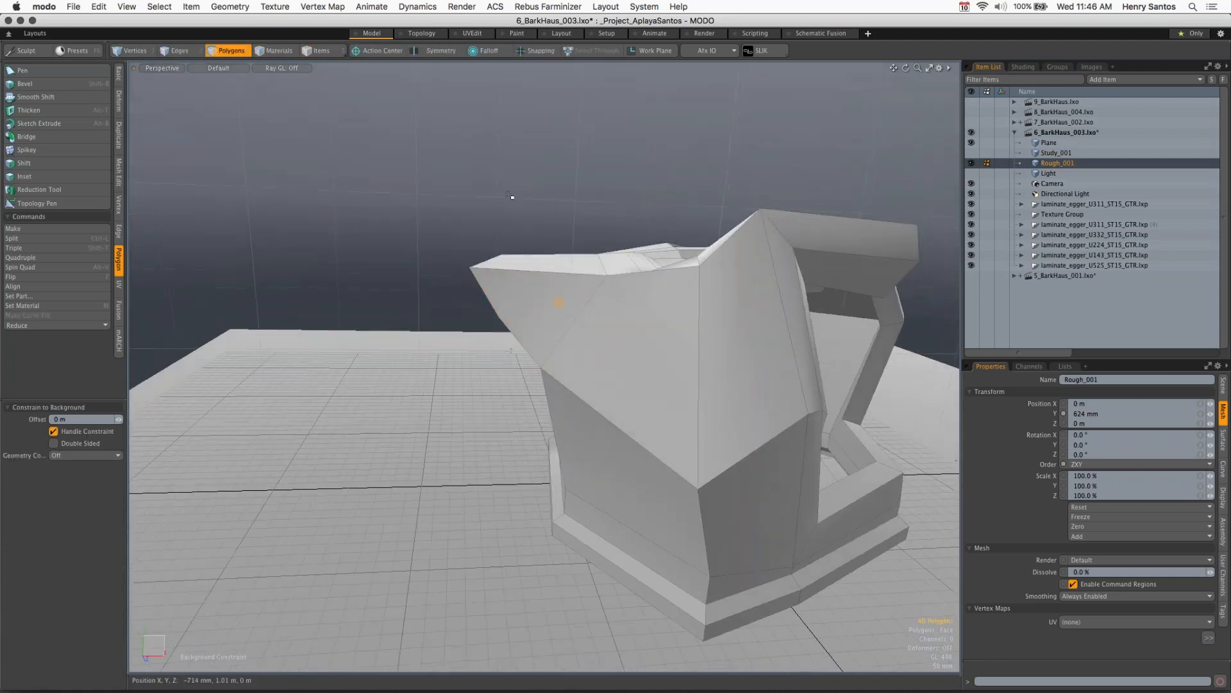
{"action": "key", "text": "t"}
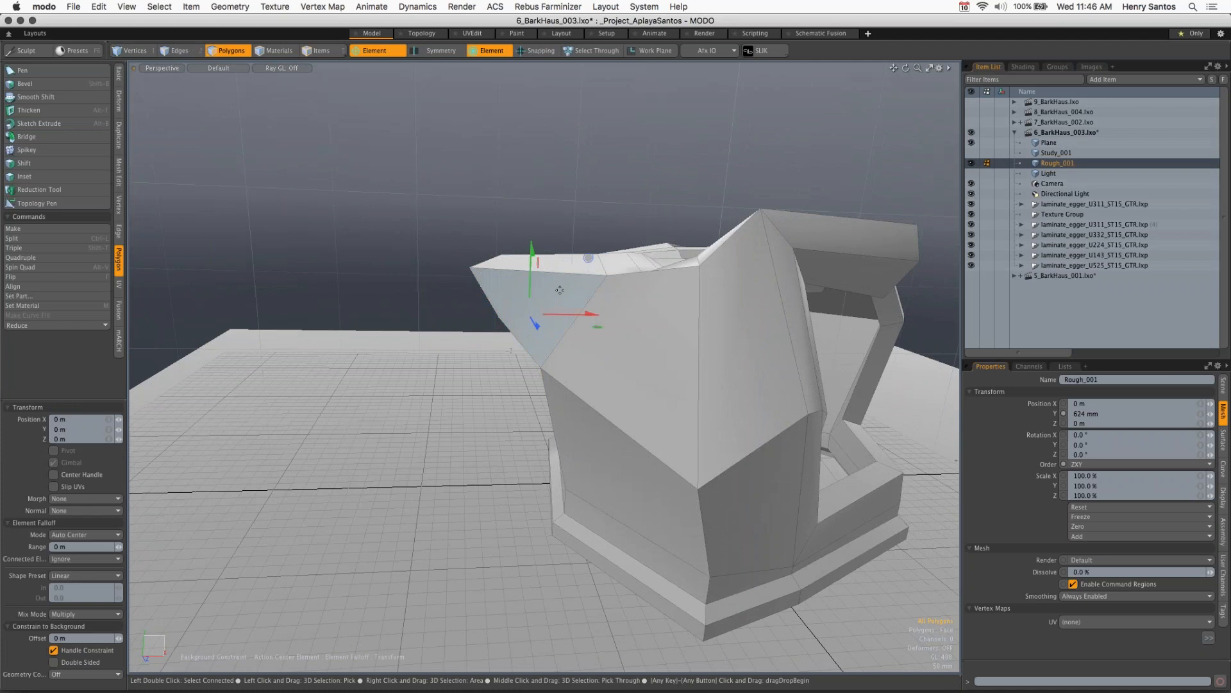
{"action": "left_click_drag", "start_coordinate": [595, 317], "coordinate": [504, 314]}
Step: Raise the upper side corner of Rough_001 into a tall peak and shift the adjoining front frame element along X
{"action": "left_click", "coordinate": [700, 264]}
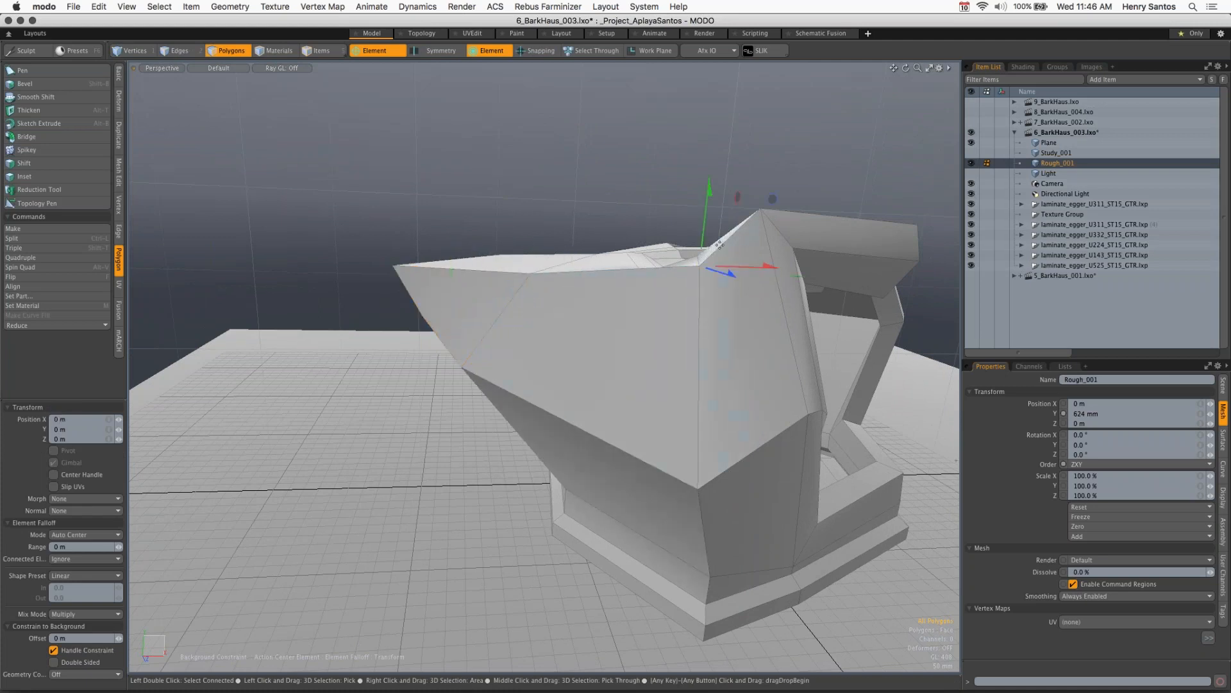
{"action": "left_click_drag", "start_coordinate": [709, 212], "coordinate": [718, 116]}
{"action": "left_click", "coordinate": [796, 308]}
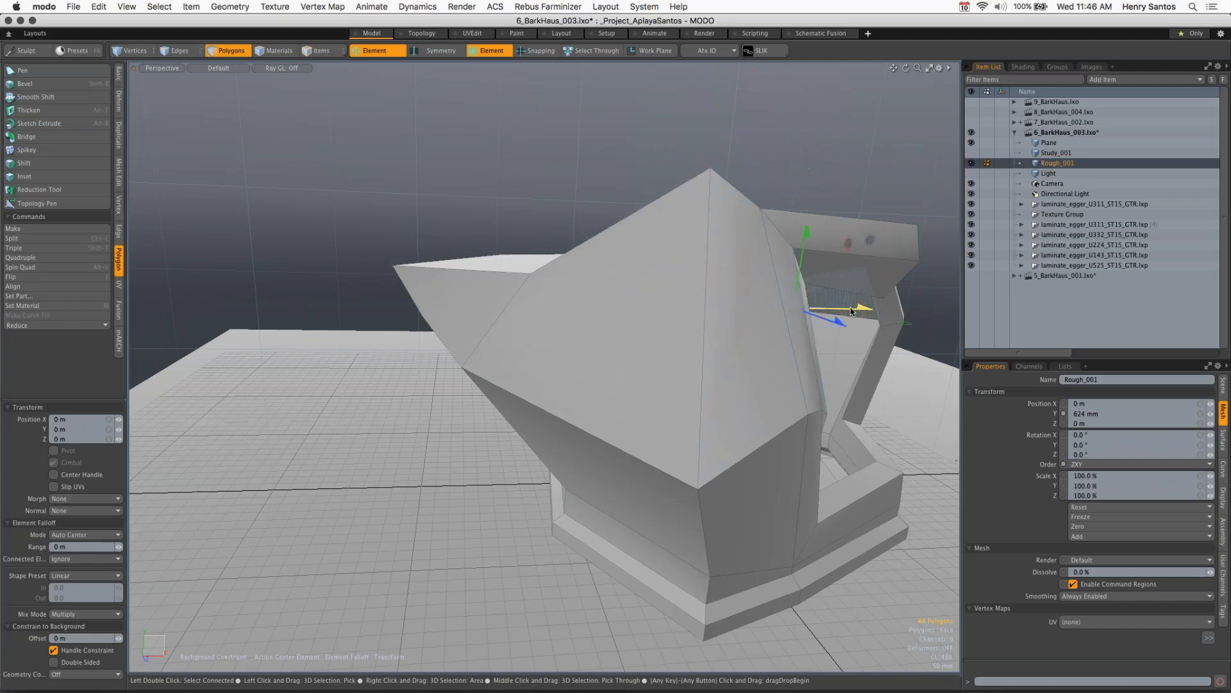
{"action": "left_click_drag", "start_coordinate": [855, 315], "coordinate": [731, 282]}
Step: Reshape more of the Rough_001 shell by pulling its side and roof elements outward and upward, then drop Element Move
{"action": "key", "text": "alt"}
{"action": "left_click_drag", "start_coordinate": [324, 336], "coordinate": [380, 346], "text": "alt+shift"}
{"action": "left_click_drag", "start_coordinate": [442, 348], "coordinate": [356, 317]}
{"action": "left_click", "coordinate": [496, 288]}
{"action": "left_click", "coordinate": [577, 332]}
{"action": "left_click_drag", "start_coordinate": [558, 256], "coordinate": [554, 122]}
{"action": "left_click_drag", "start_coordinate": [648, 373], "coordinate": [699, 321], "text": "alt"}
{"action": "key", "text": "space"}
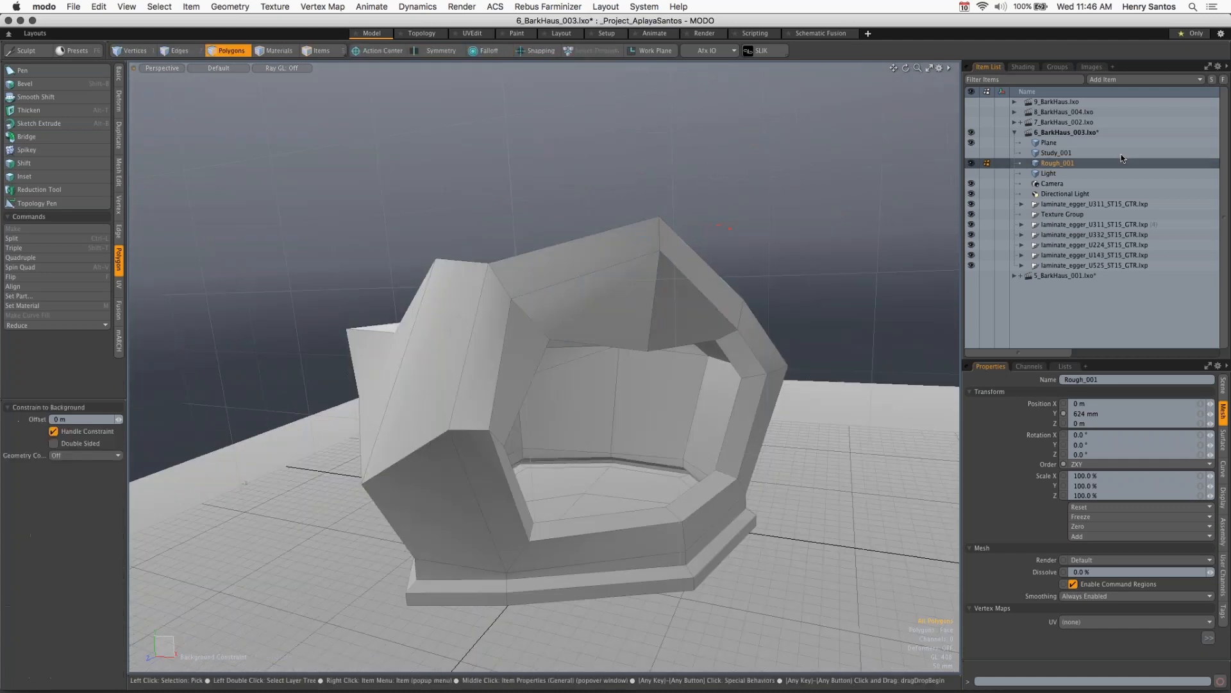
Step: Hide Rough_001, show the blue Study_001 mesh instead, and examine it from several angles
{"action": "left_click", "coordinate": [971, 163]}
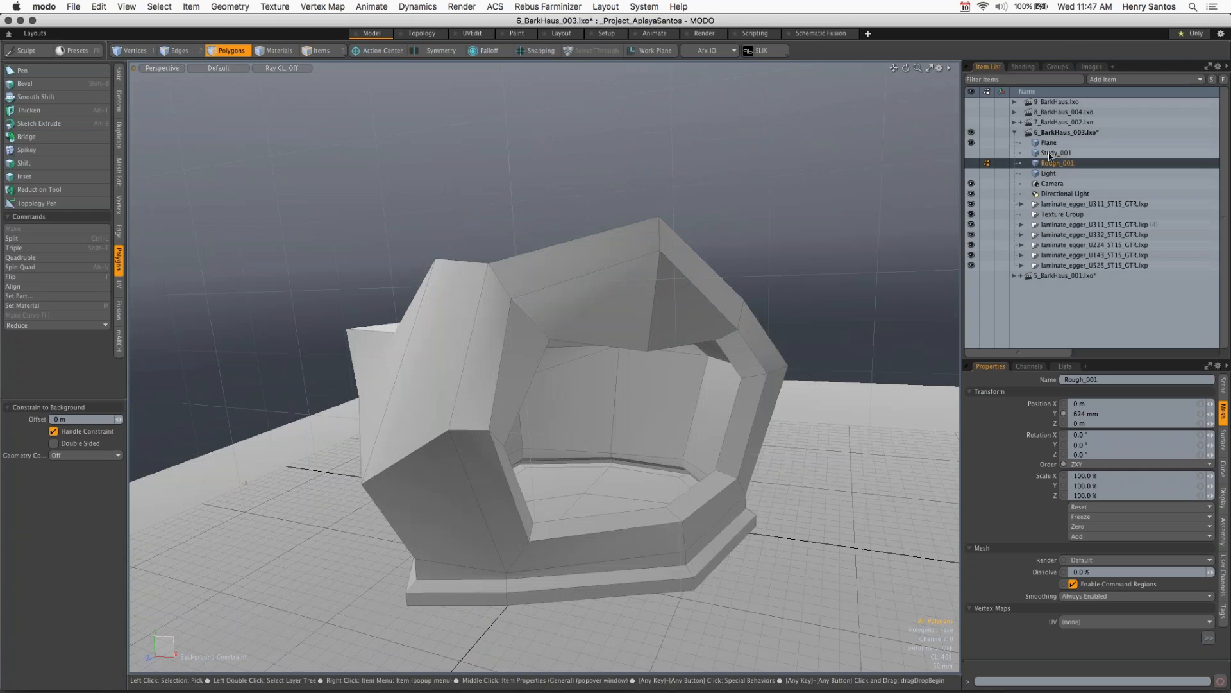
{"action": "left_click", "coordinate": [1055, 153]}
{"action": "left_click", "coordinate": [971, 152]}
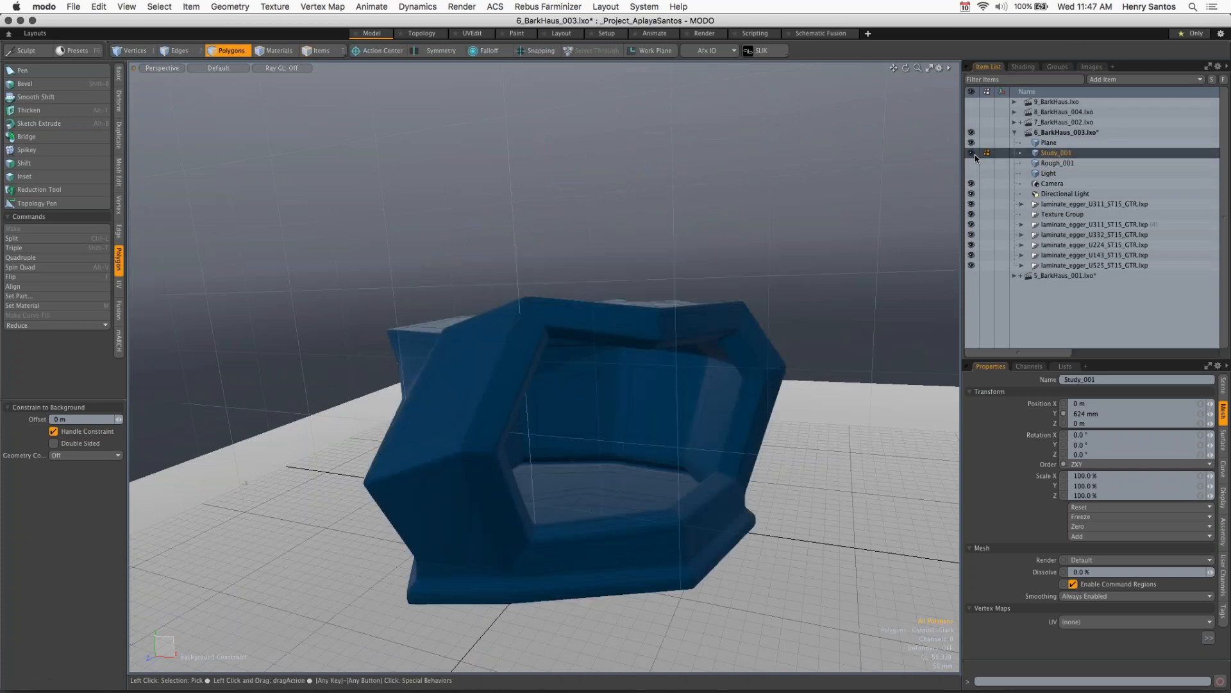
{"action": "key", "text": "alt"}
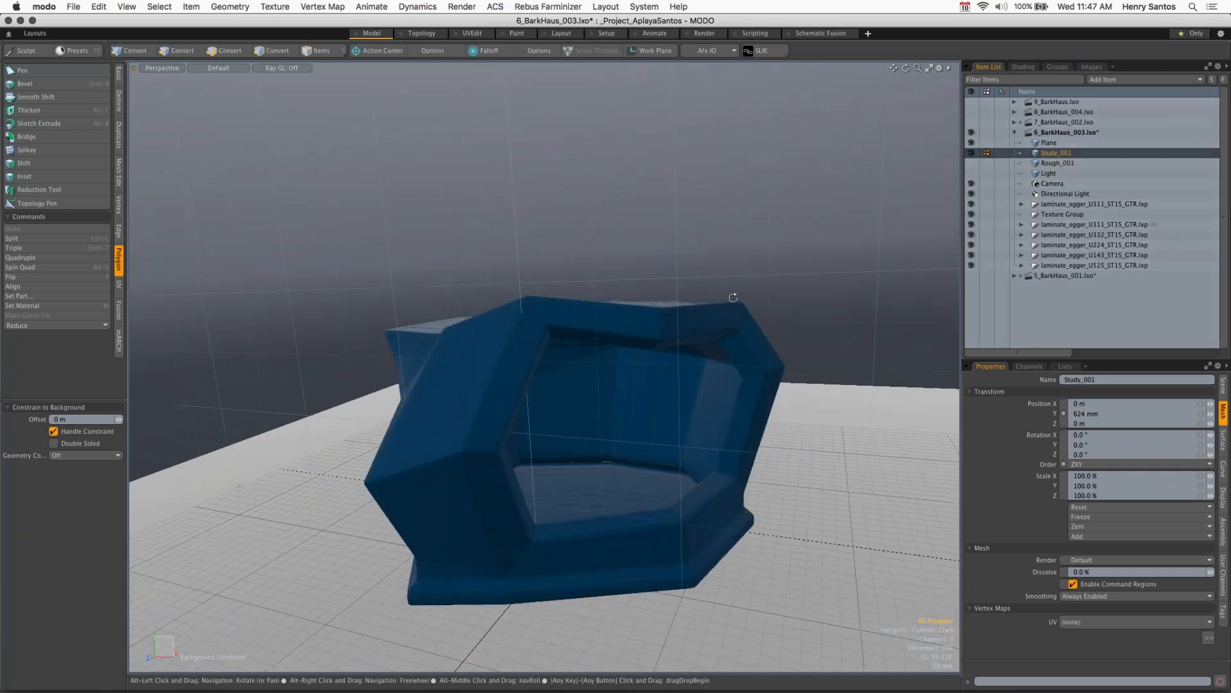
{"action": "left_click_drag", "start_coordinate": [683, 308], "coordinate": [432, 334], "text": "alt"}
{"action": "left_click_drag", "start_coordinate": [372, 392], "coordinate": [552, 313], "text": "alt"}
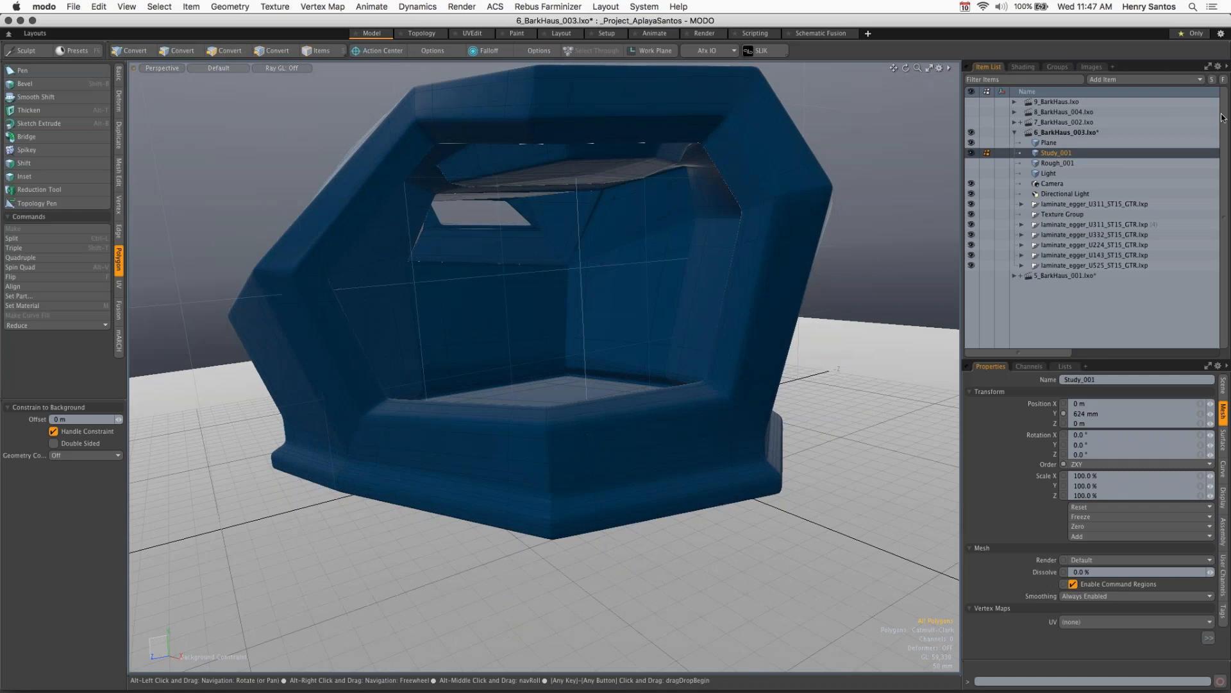
Step: Compare the reshaped Rough_001 with Study_001 by showing each in turn, finishing with only Study_001 displayed
{"action": "left_click", "coordinate": [1056, 165]}
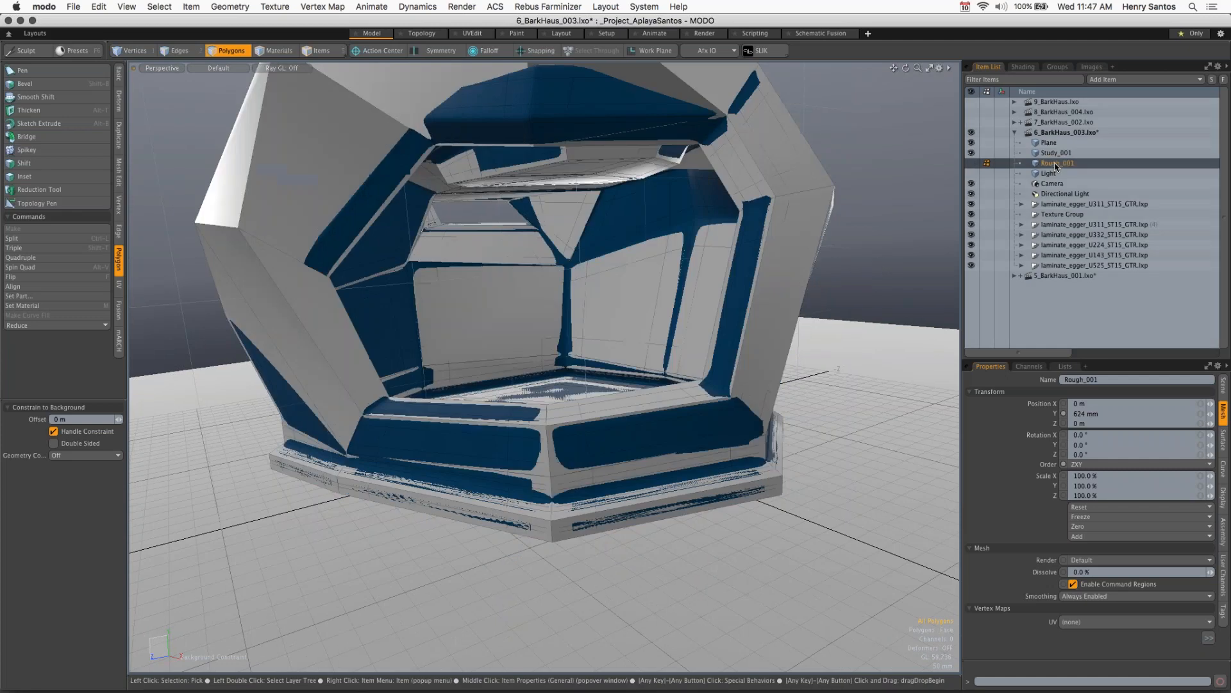
{"action": "left_click", "coordinate": [971, 154]}
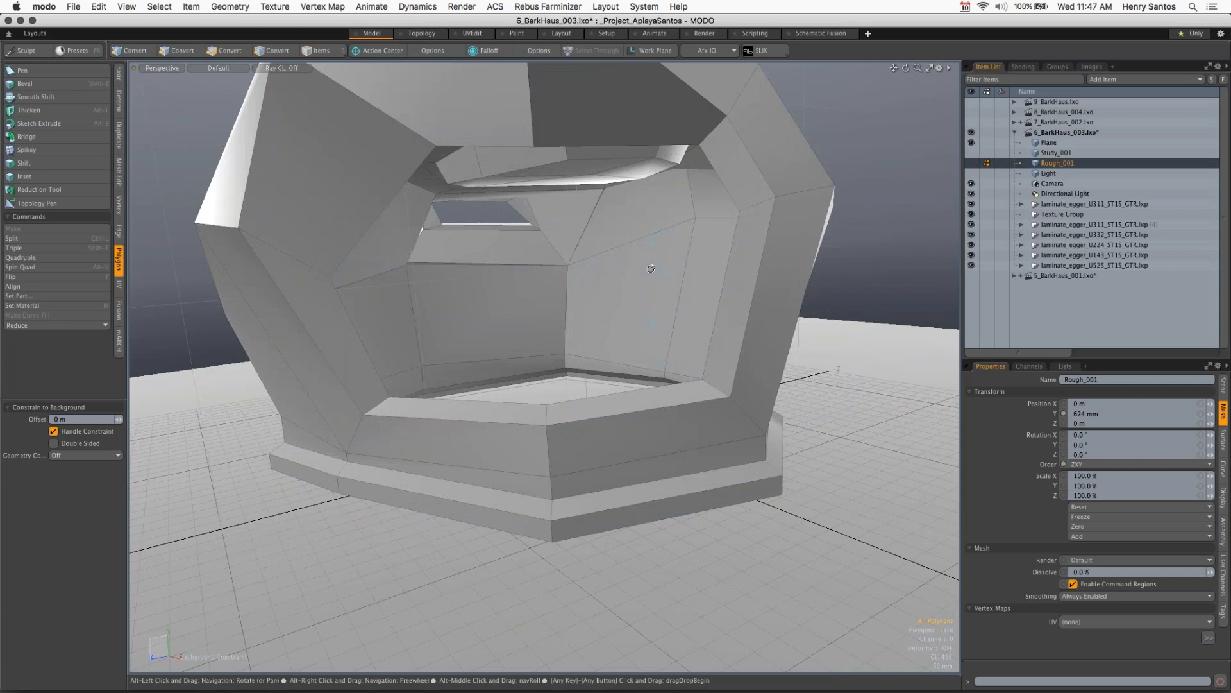
{"action": "left_click_drag", "start_coordinate": [651, 268], "coordinate": [565, 269], "text": "alt"}
{"action": "left_click", "coordinate": [1052, 153]}
{"action": "key", "text": "Tab"}
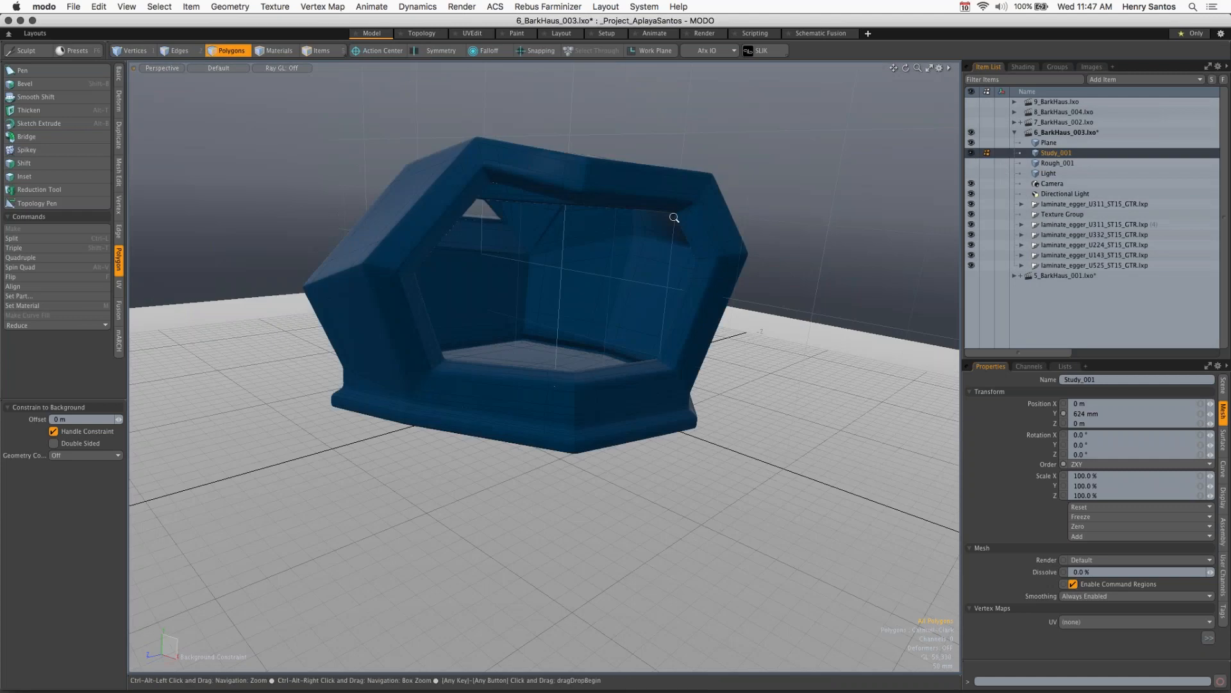
Step: Thicken the Plane item's ground polygon with an offset of -10 mm
{"action": "left_click_drag", "start_coordinate": [674, 217], "coordinate": [631, 221], "text": "ctrl+alt"}
{"action": "left_click", "coordinate": [1064, 143]}
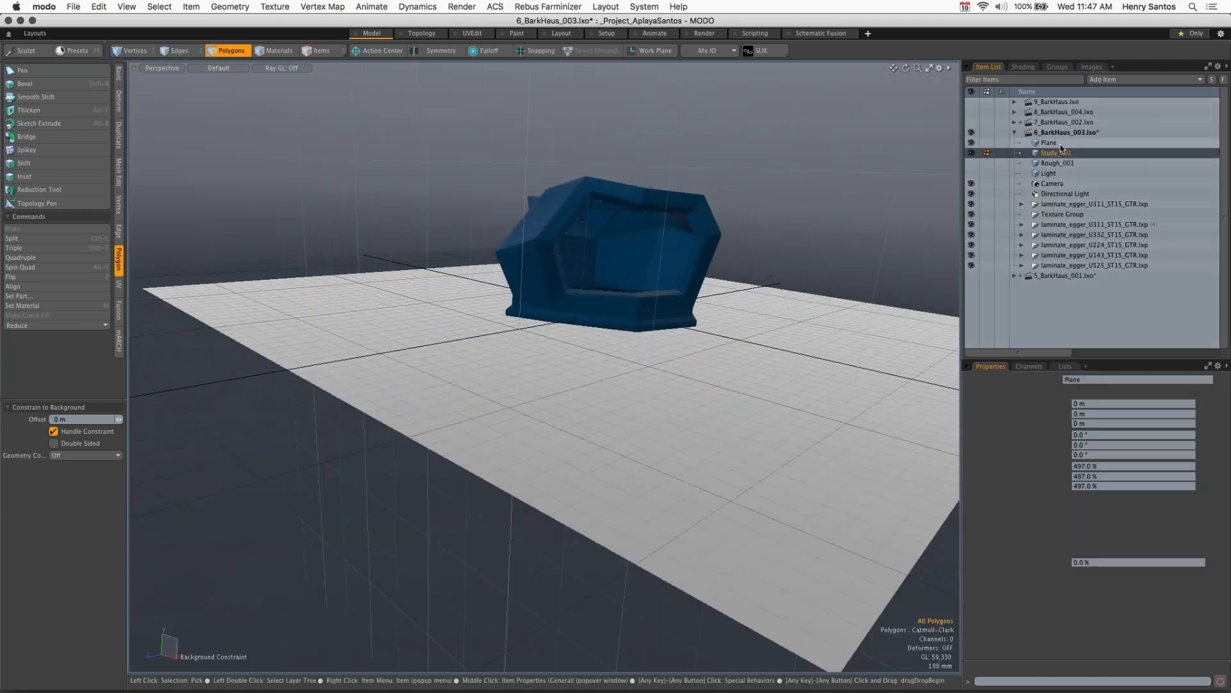
{"action": "left_click", "coordinate": [596, 311]}
{"action": "left_click", "coordinate": [29, 109]}
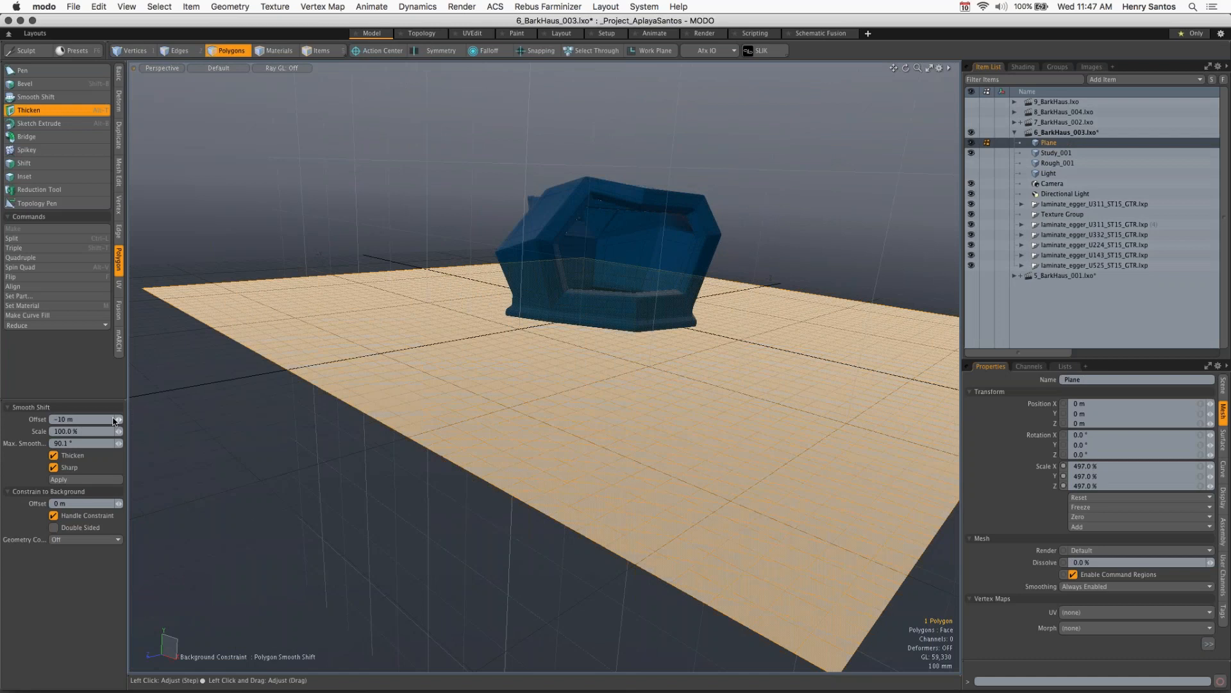
{"action": "left_click", "coordinate": [84, 418]}
{"action": "type", "text": "m"}
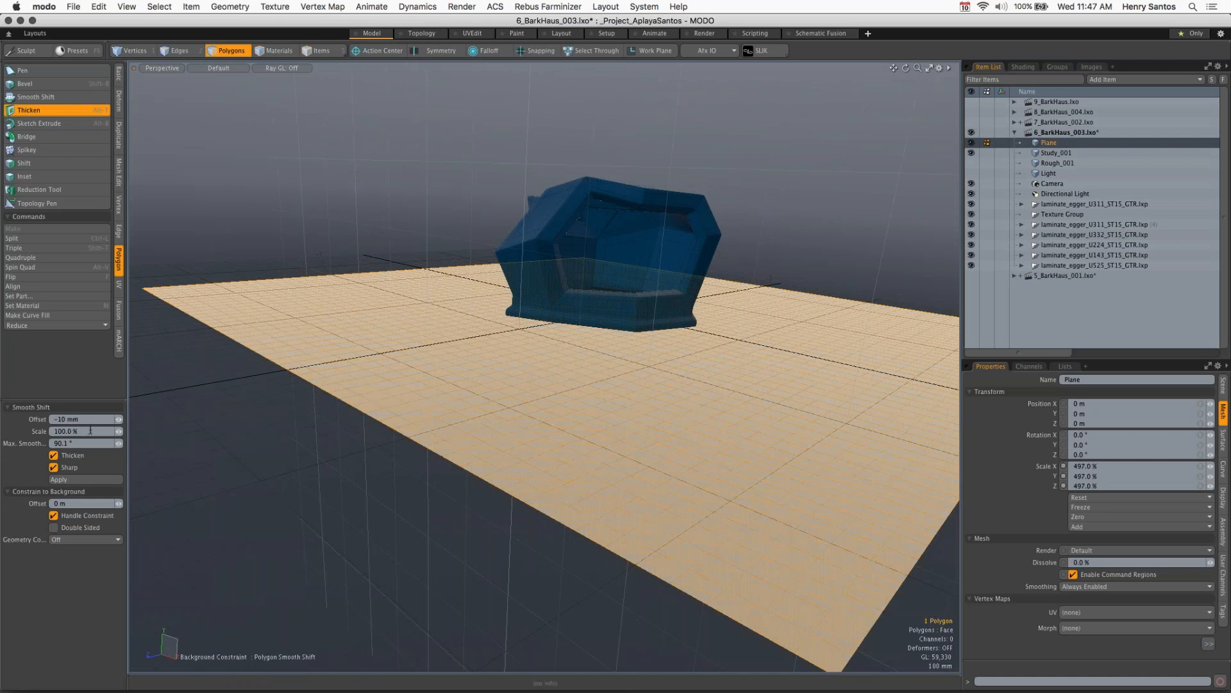
{"action": "left_click", "coordinate": [95, 483]}
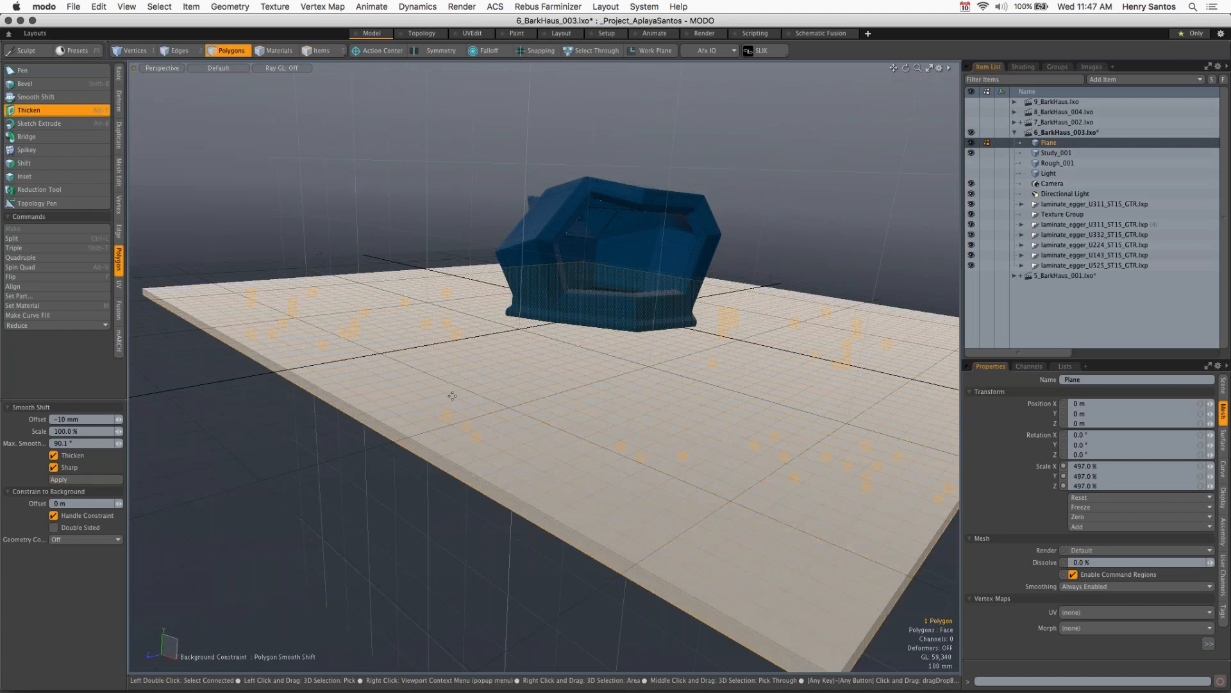
{"action": "key", "text": "q"}
{"action": "key", "text": "Escape"}
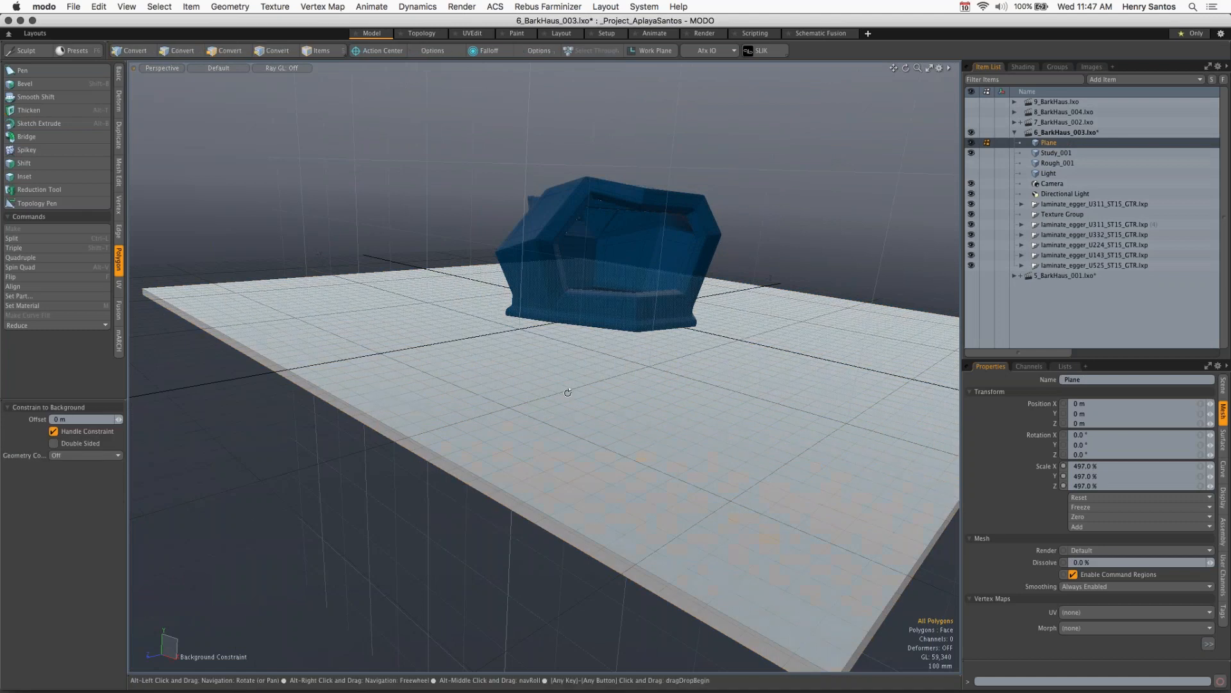
Step: Select the polygons of the large slanted side facet beside the opening on Study_001
{"action": "left_click_drag", "start_coordinate": [567, 392], "coordinate": [660, 182], "text": "alt"}
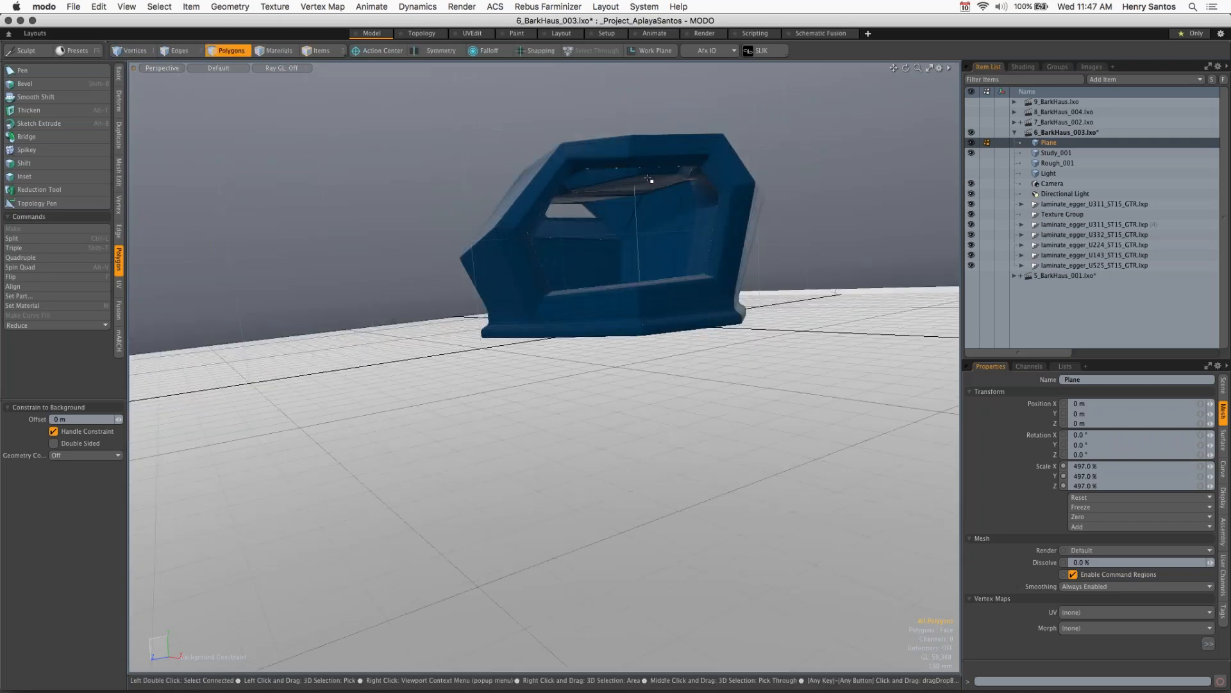
{"action": "key", "text": "alt"}
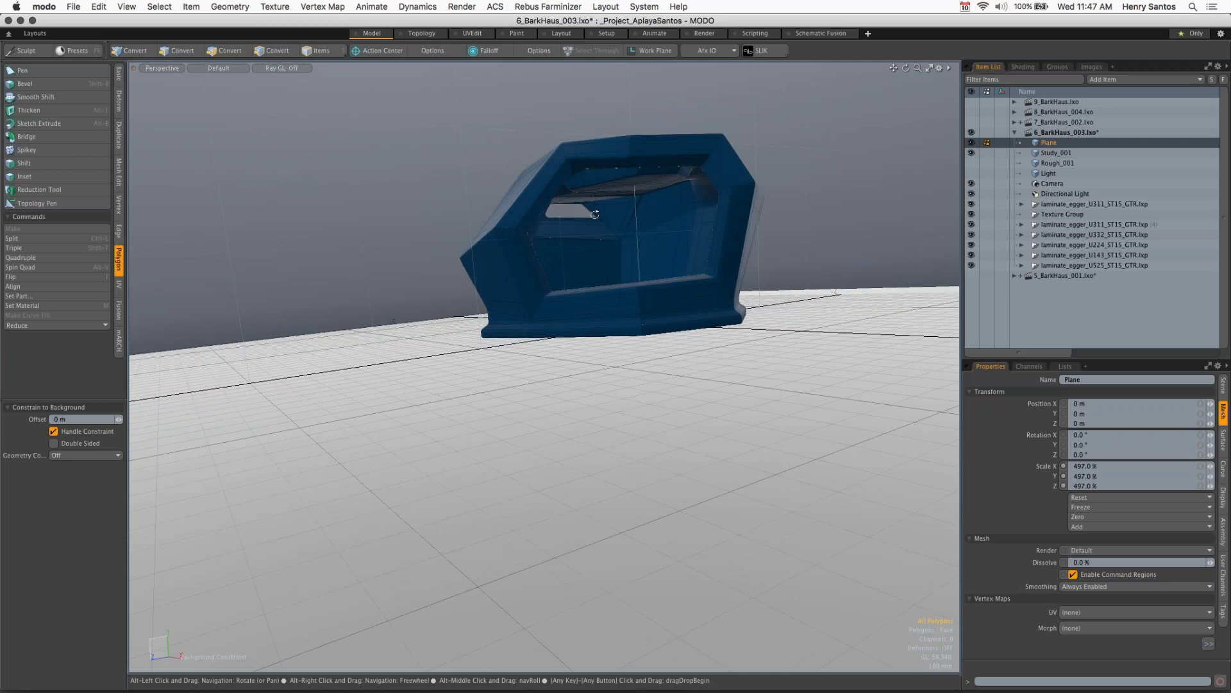
{"action": "left_click_drag", "start_coordinate": [595, 214], "coordinate": [627, 210], "text": "alt"}
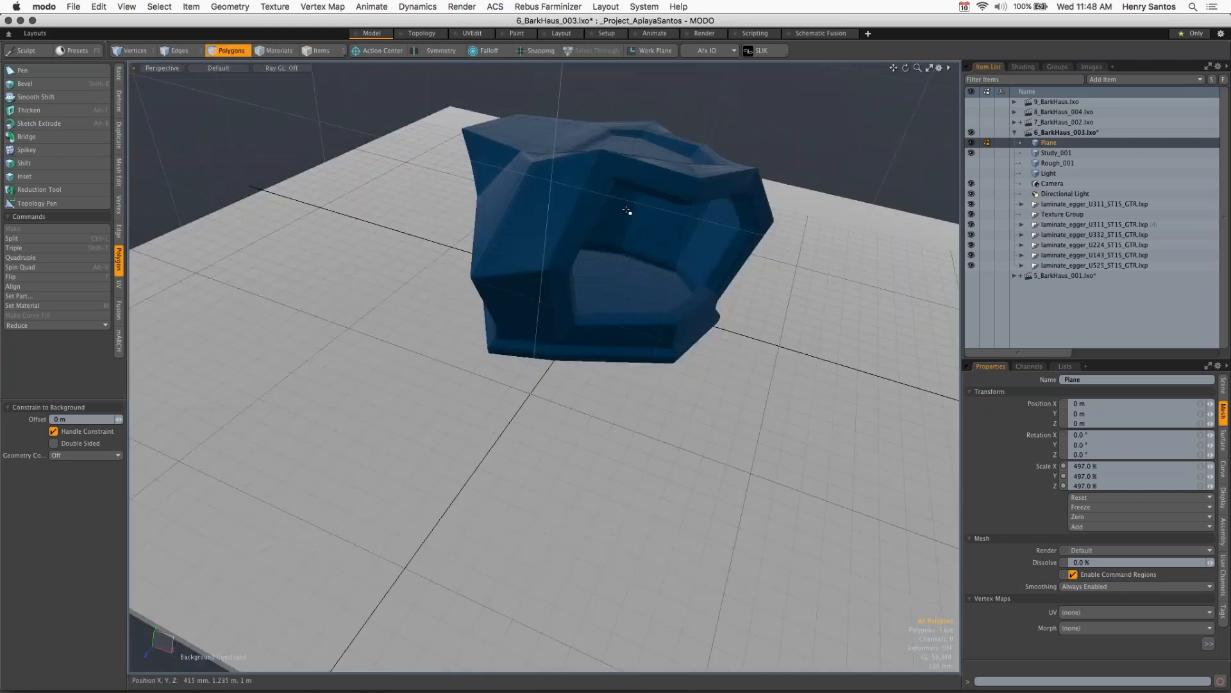
{"action": "left_click", "coordinate": [1060, 153]}
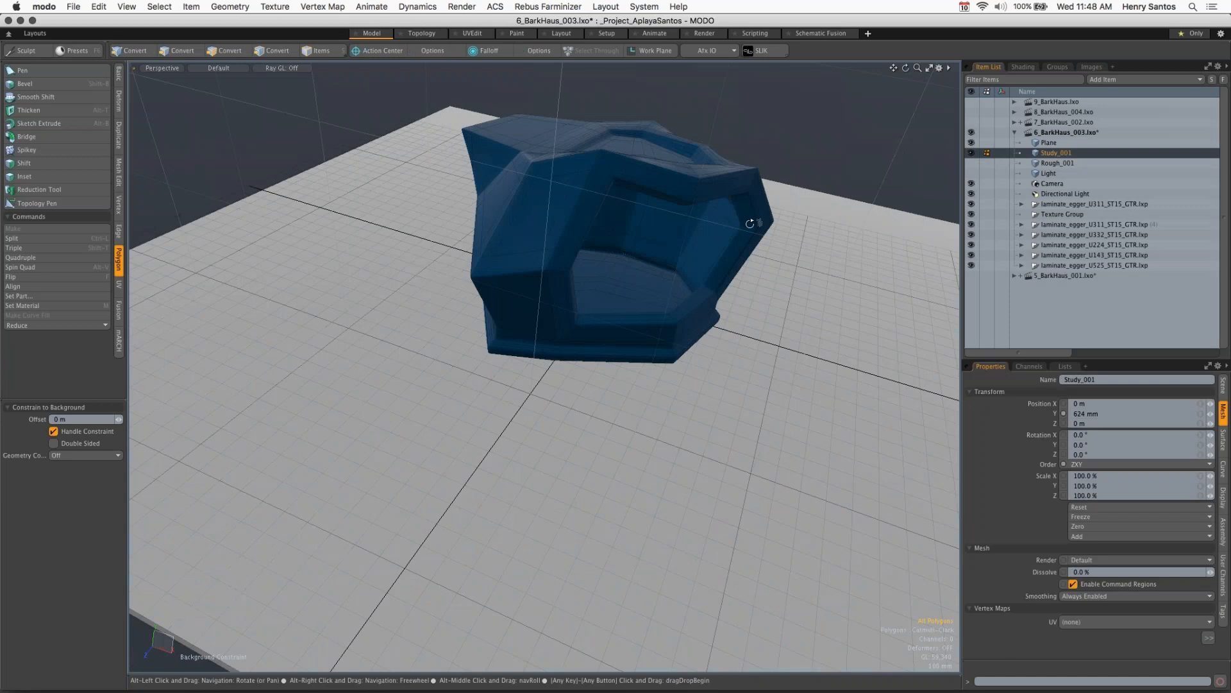
{"action": "mouse_move", "coordinate": [750, 224]}
{"action": "left_mouse_down", "text": "alt"}
{"action": "mouse_move", "coordinate": [769, 191]}
{"action": "mouse_move", "coordinate": [770, 148]}
{"action": "left_mouse_up", "text": "alt"}
{"action": "mouse_move", "coordinate": [571, 156]}
{"action": "left_mouse_down"}
{"action": "mouse_move", "coordinate": [503, 242]}
{"action": "mouse_move", "coordinate": [547, 236]}
{"action": "mouse_move", "coordinate": [595, 149]}
{"action": "mouse_move", "coordinate": [606, 169]}
{"action": "mouse_move", "coordinate": [712, 205]}
{"action": "left_mouse_up"}
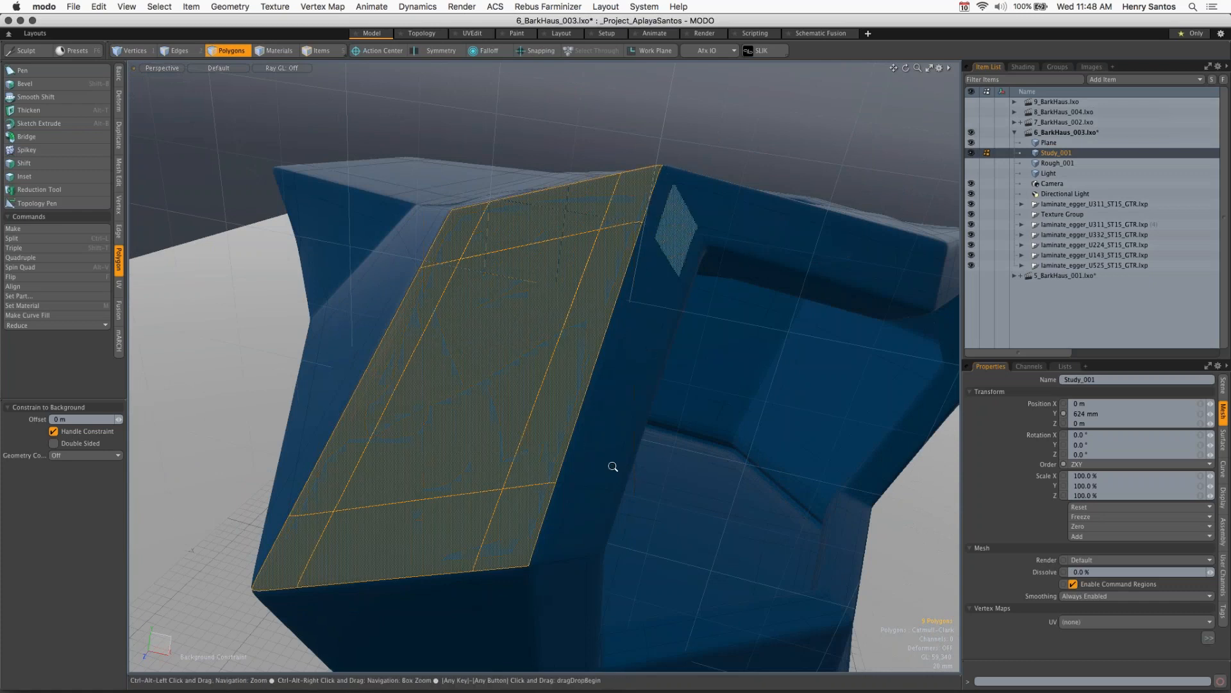
Step: Examine Study_001's opening frame, side facets and interior from several angles, clear of the polygon selection
{"action": "left_click_drag", "start_coordinate": [614, 466], "coordinate": [599, 236], "text": "ctrl+alt"}
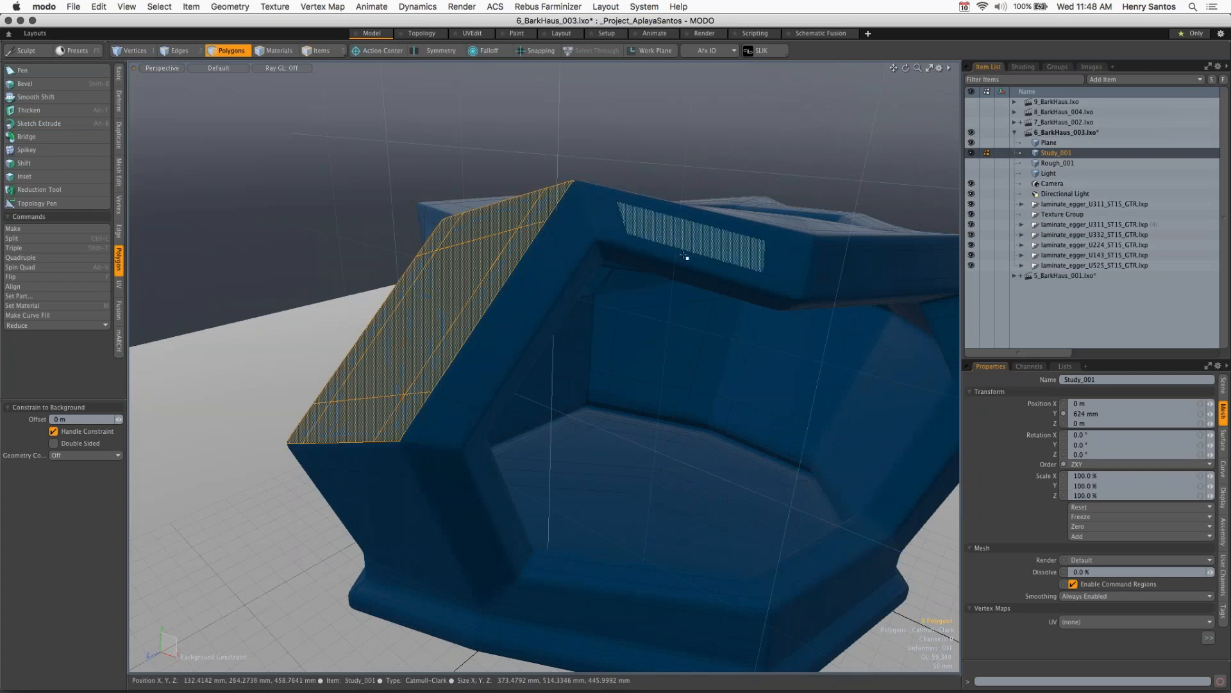
{"action": "left_click_drag", "start_coordinate": [726, 267], "coordinate": [673, 264], "text": "ctrl+alt"}
{"action": "left_click_drag", "start_coordinate": [765, 270], "coordinate": [802, 172], "text": "alt"}
{"action": "left_click_drag", "start_coordinate": [449, 396], "coordinate": [609, 324], "text": "ctrl+alt"}
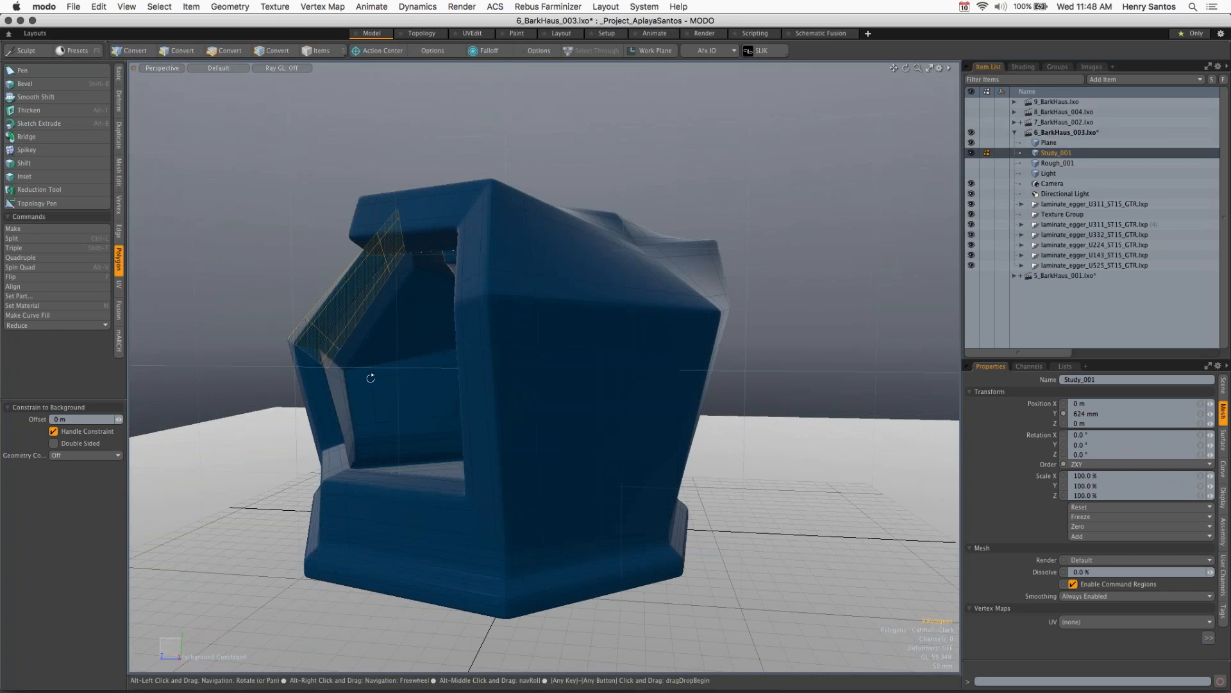
{"action": "left_click_drag", "start_coordinate": [371, 378], "coordinate": [401, 398], "text": "alt"}
{"action": "scroll", "coordinate": [402, 398], "scroll_direction": "up", "scroll_amount": 5}
{"action": "left_click_drag", "start_coordinate": [627, 428], "coordinate": [606, 310], "text": "ctrl+alt"}
{"action": "key", "text": "1"}
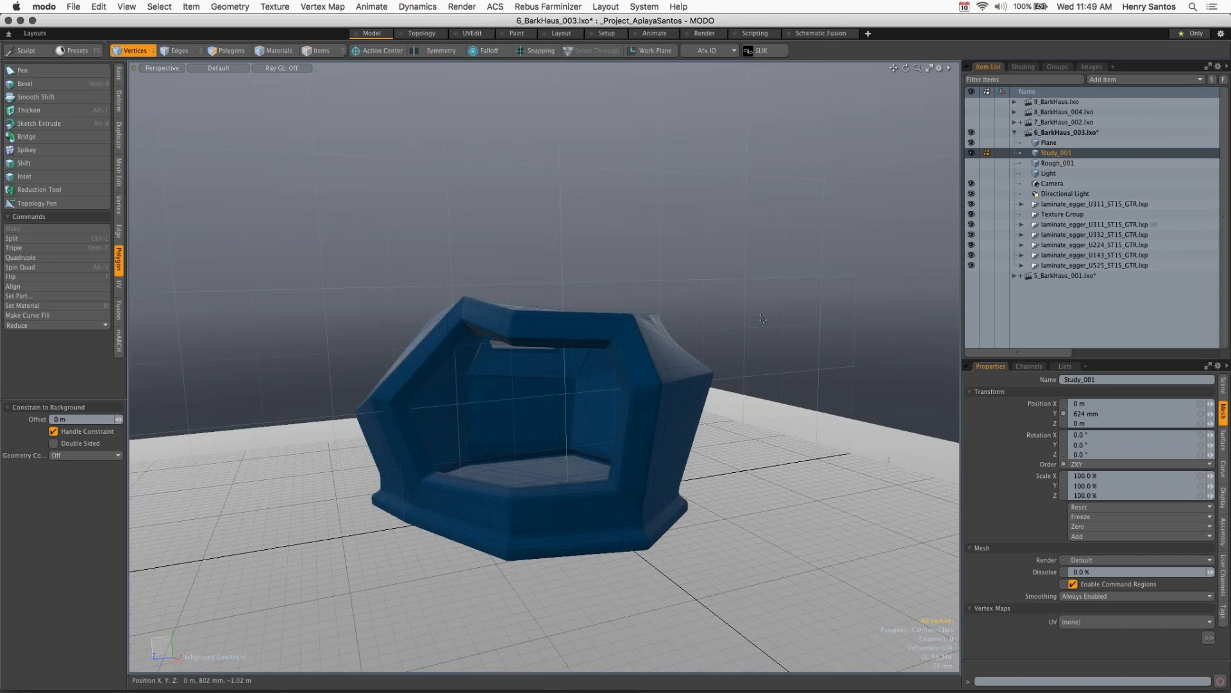
{"action": "key", "text": "1"}
Step: Add a Ground Plane volume item to the scene, with its Ground option off and Clipping on
{"action": "left_click", "coordinate": [1124, 84]}
{"action": "mouse_move", "coordinate": [1116, 212]}
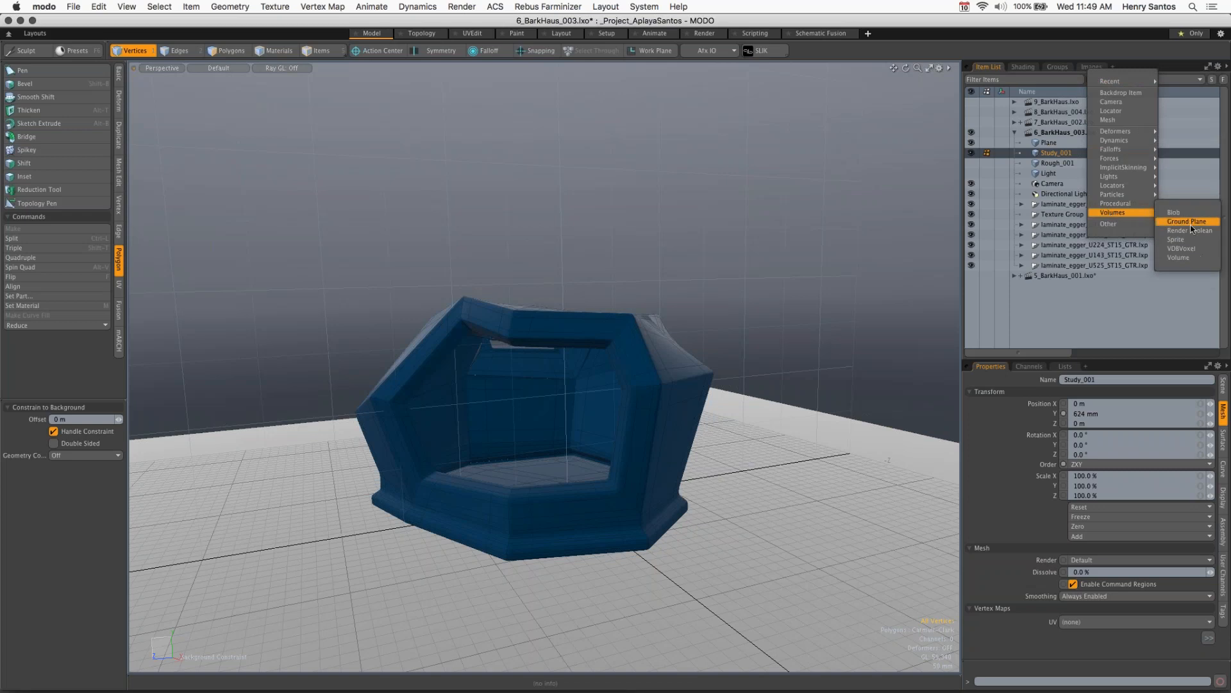
{"action": "left_click", "coordinate": [1169, 222]}
{"action": "left_click", "coordinate": [1103, 555]}
{"action": "left_click", "coordinate": [1098, 564]}
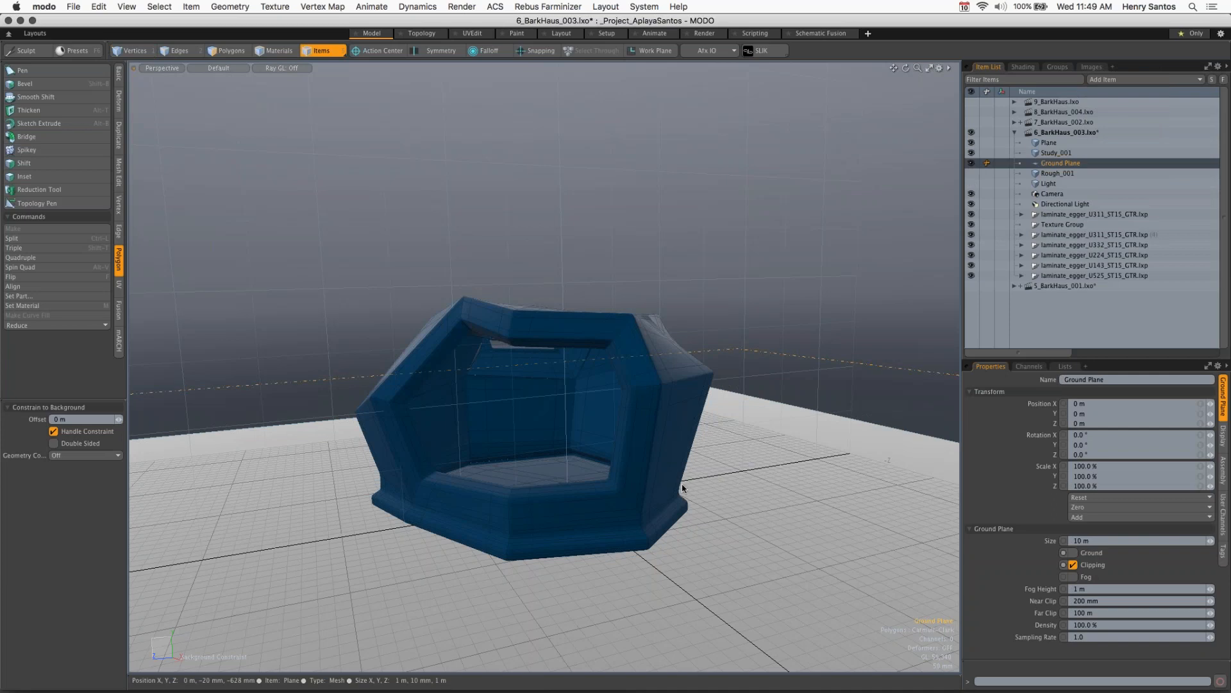
Step: Raise the clipping Ground Plane through the doghouse to a Y position of 322 mm
{"action": "key", "text": "w"}
{"action": "left_click_drag", "start_coordinate": [567, 460], "coordinate": [507, 422]}
{"action": "key", "text": "alt"}
{"action": "left_click_drag", "start_coordinate": [581, 474], "coordinate": [579, 404]}
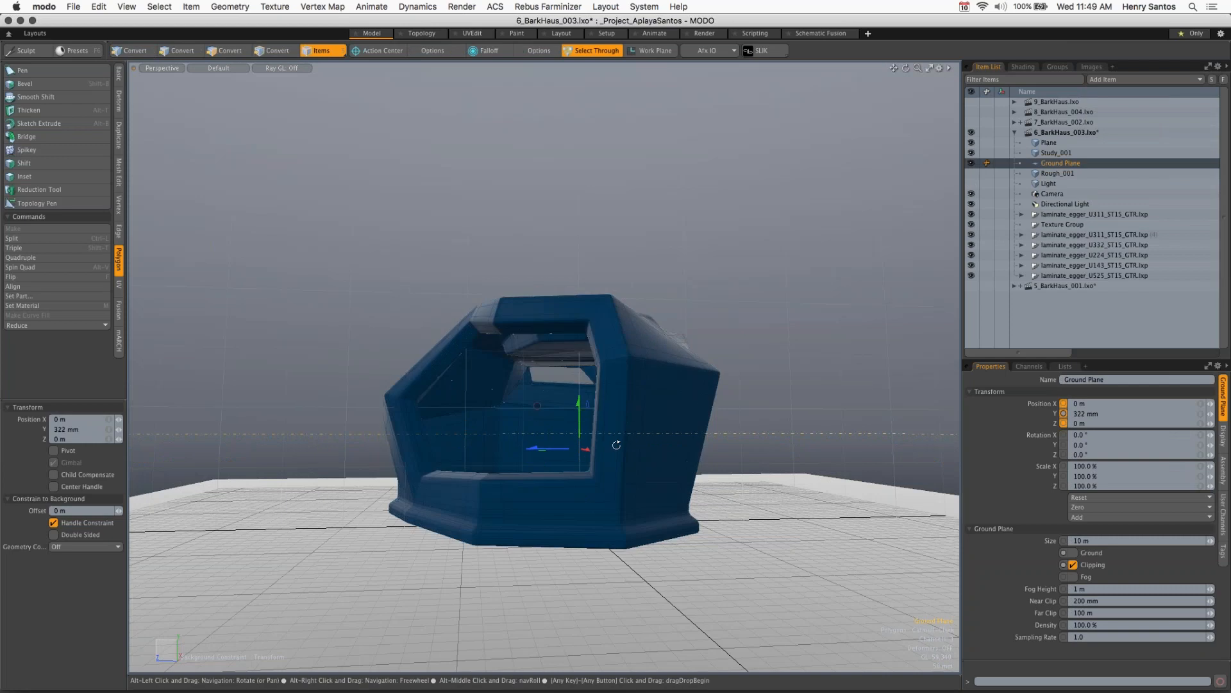
{"action": "left_click_drag", "start_coordinate": [616, 455], "coordinate": [494, 475], "text": "alt"}
{"action": "left_click_drag", "start_coordinate": [574, 237], "coordinate": [579, 257], "text": "alt"}
Step: Start a live render preview and tilt its camera to look down into the sectioned doghouse
{"action": "key", "text": "F8"}
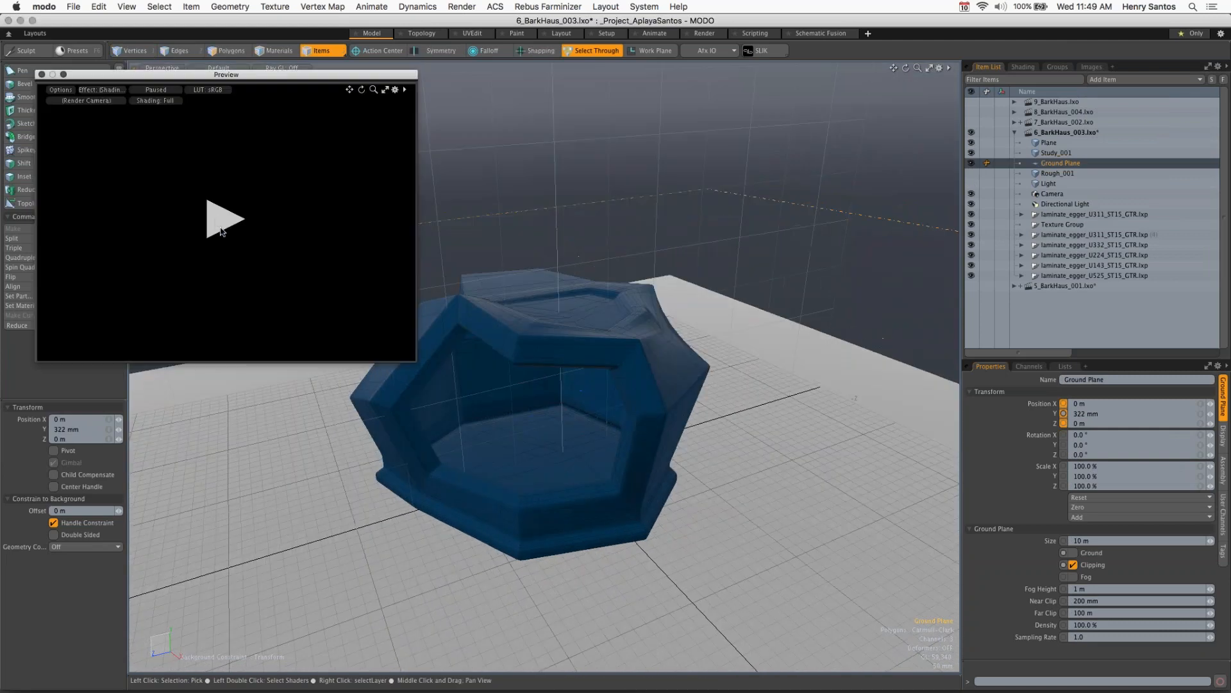
{"action": "left_click", "coordinate": [216, 220]}
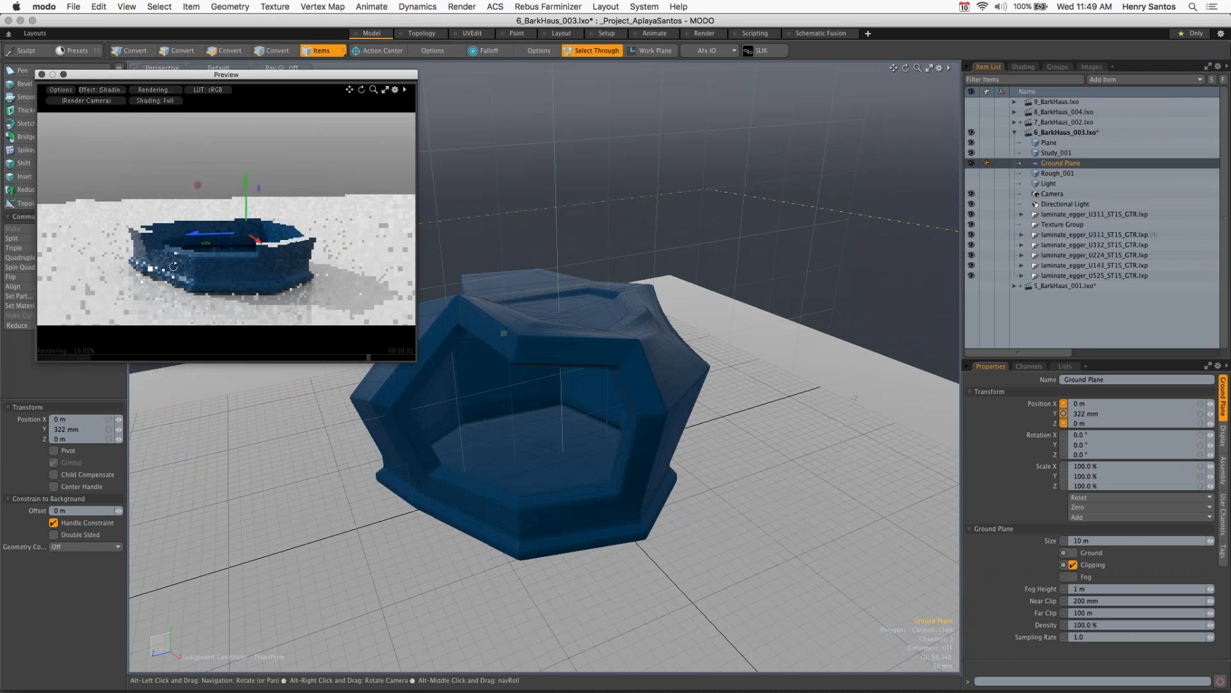
{"action": "left_click_drag", "start_coordinate": [206, 270], "coordinate": [200, 287], "text": "alt"}
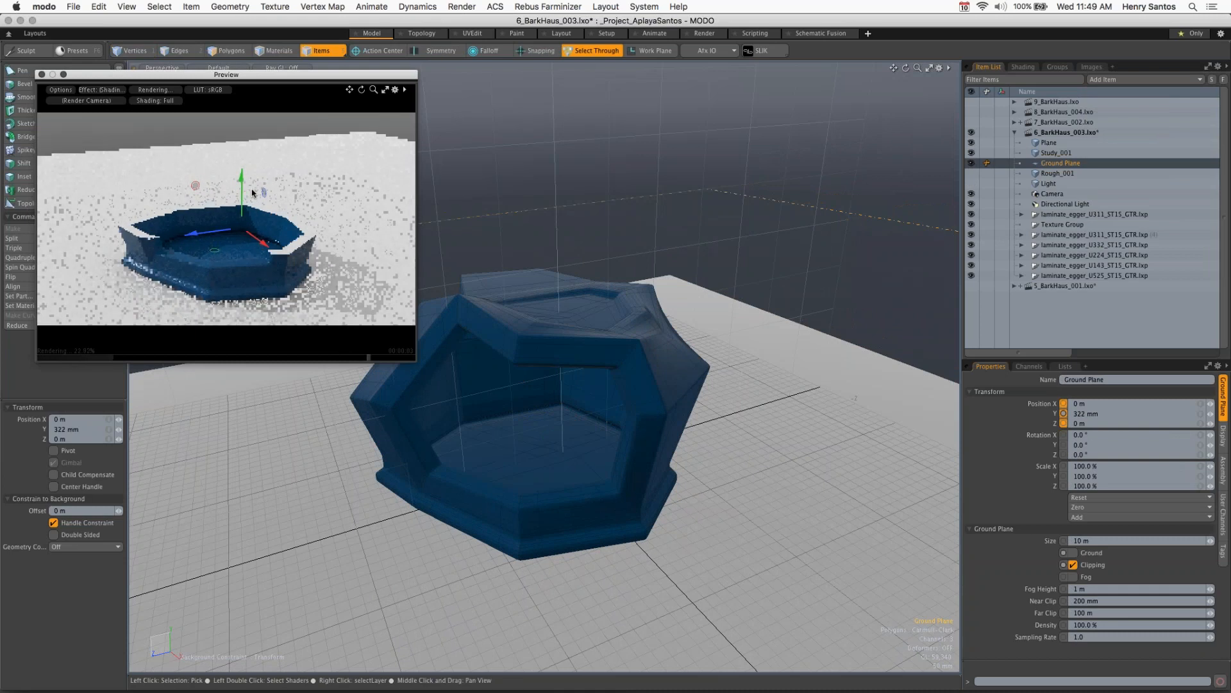
Step: Lower the clipping plane to floor level, raise it to 566 mm in Y, and inspect the cut interior in the preview
{"action": "left_click_drag", "start_coordinate": [242, 183], "coordinate": [242, 224]}
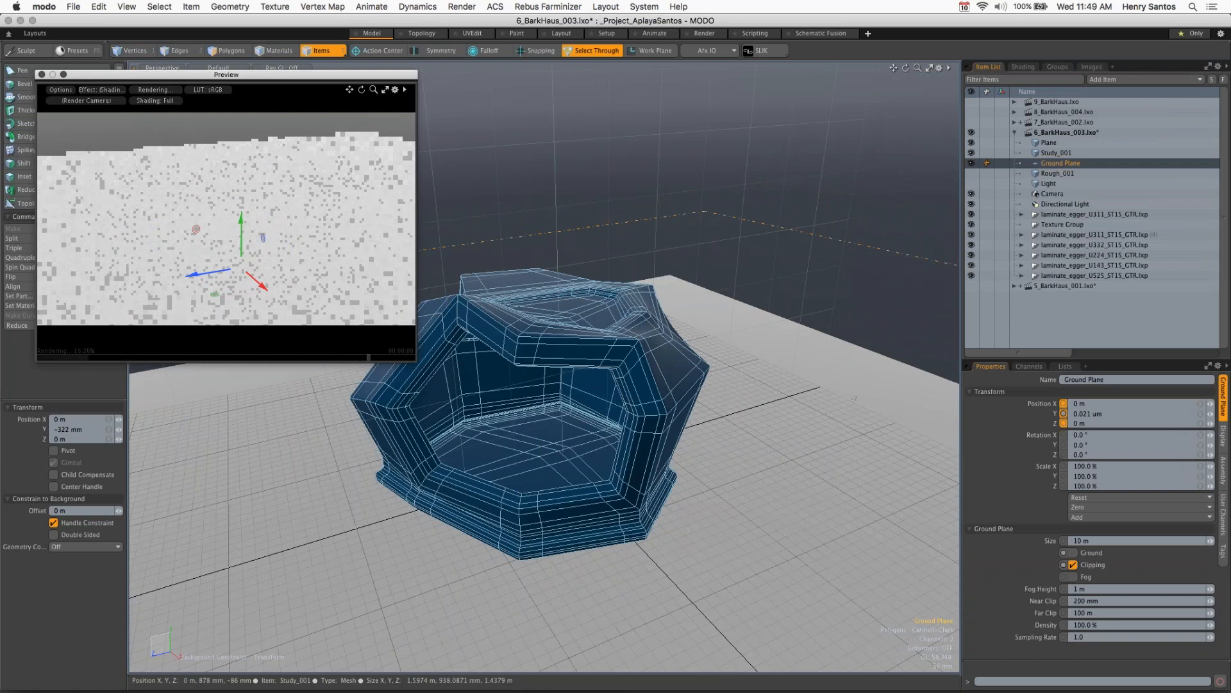
{"action": "left_click_drag", "start_coordinate": [564, 398], "coordinate": [567, 351], "text": "alt"}
{"action": "left_click", "coordinate": [568, 453]}
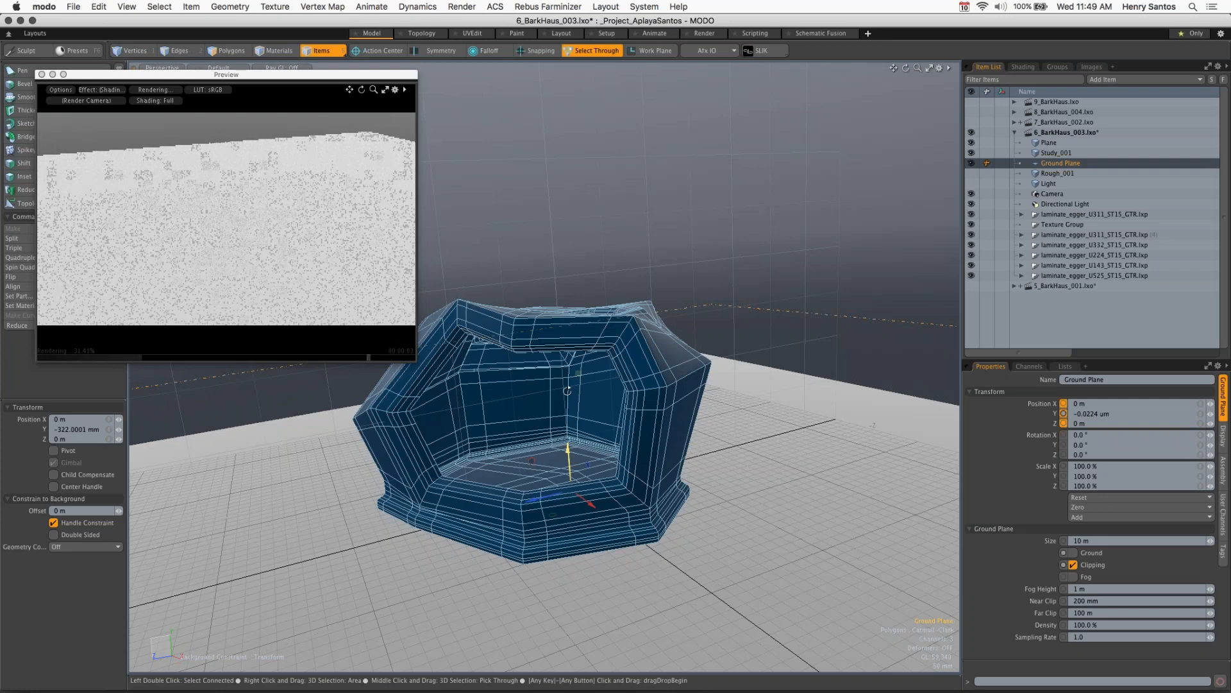
{"action": "left_click_drag", "start_coordinate": [567, 391], "coordinate": [579, 353], "text": "alt"}
{"action": "left_click_drag", "start_coordinate": [563, 476], "coordinate": [560, 346]}
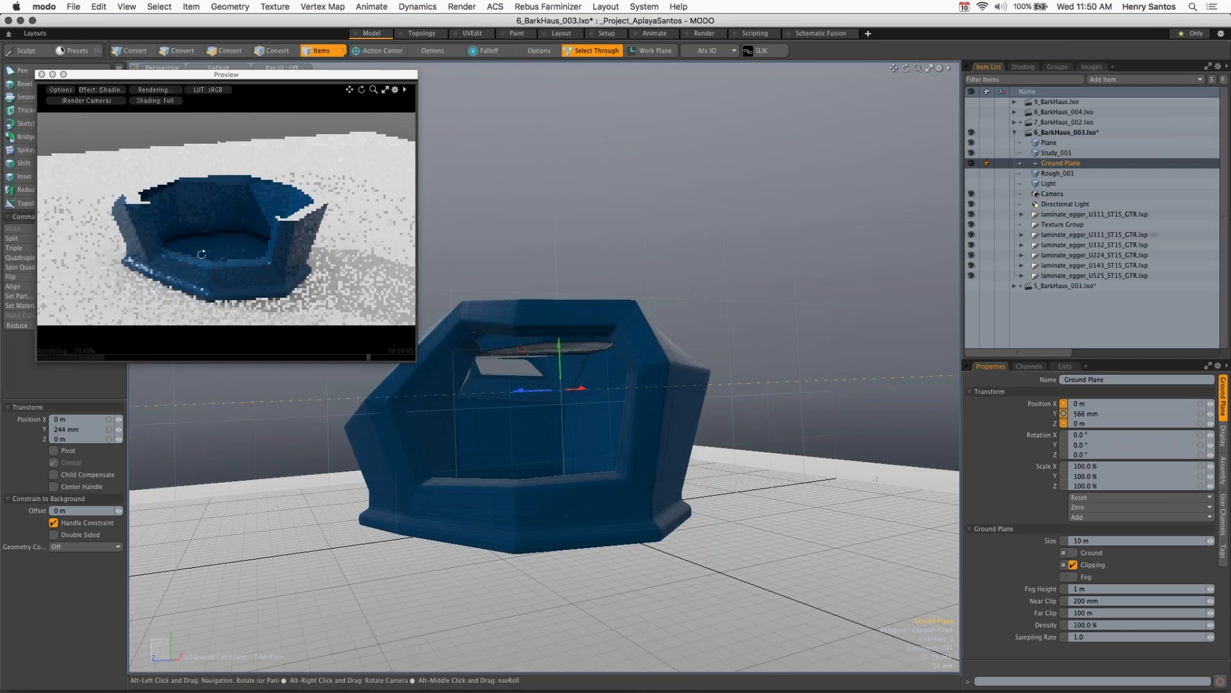
{"action": "left_click_drag", "start_coordinate": [201, 254], "coordinate": [213, 261], "text": "alt"}
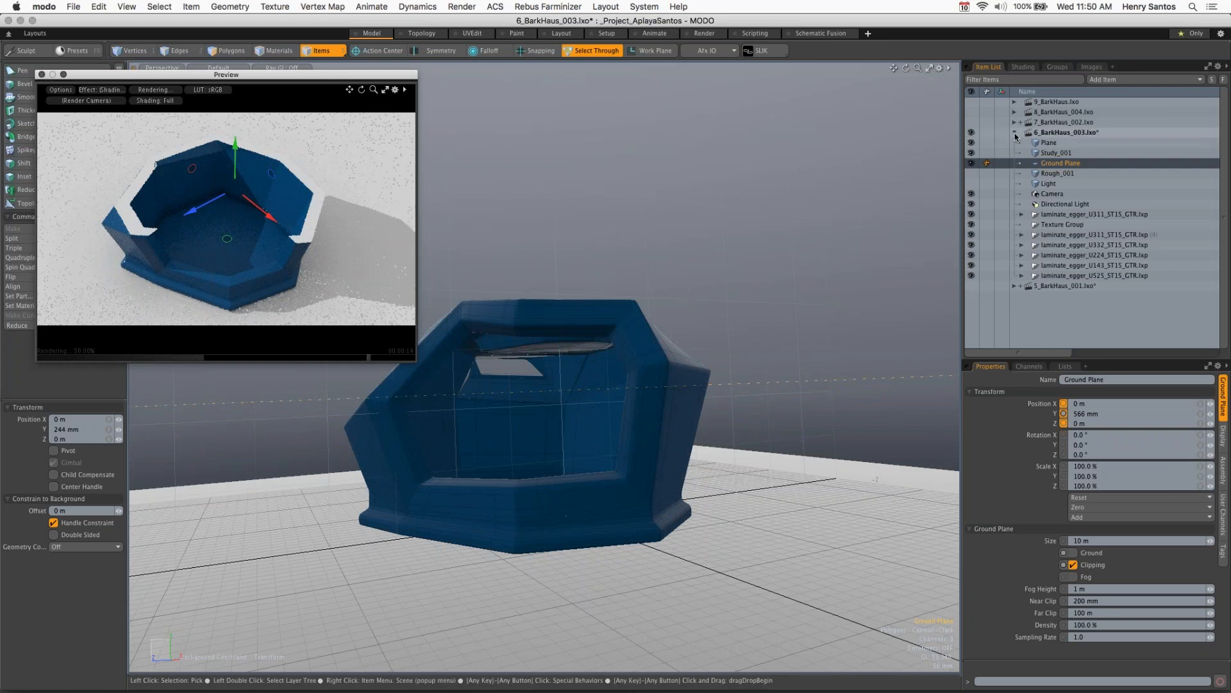
Step: Switch to the 7_BarkHaus_002.lxo scene, show Body_qBic and the Fusion Item, and view the rounded doghouse from its entrance side
{"action": "left_click", "coordinate": [1067, 125]}
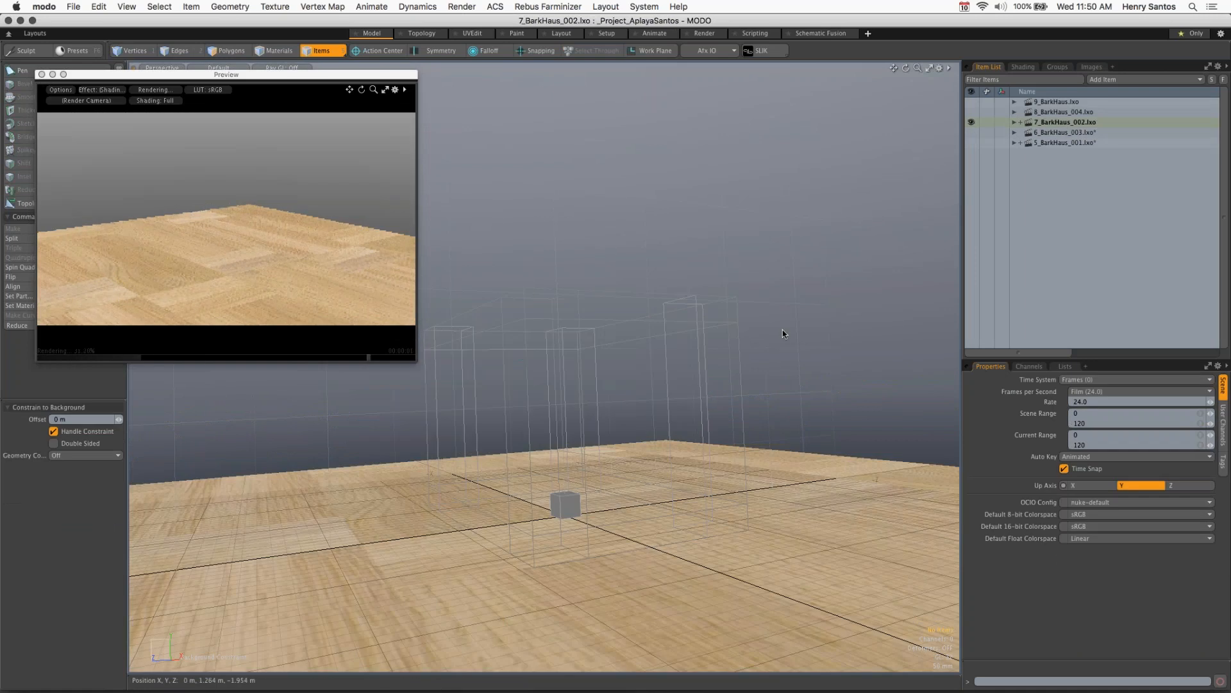
{"action": "left_click", "coordinate": [1015, 122]}
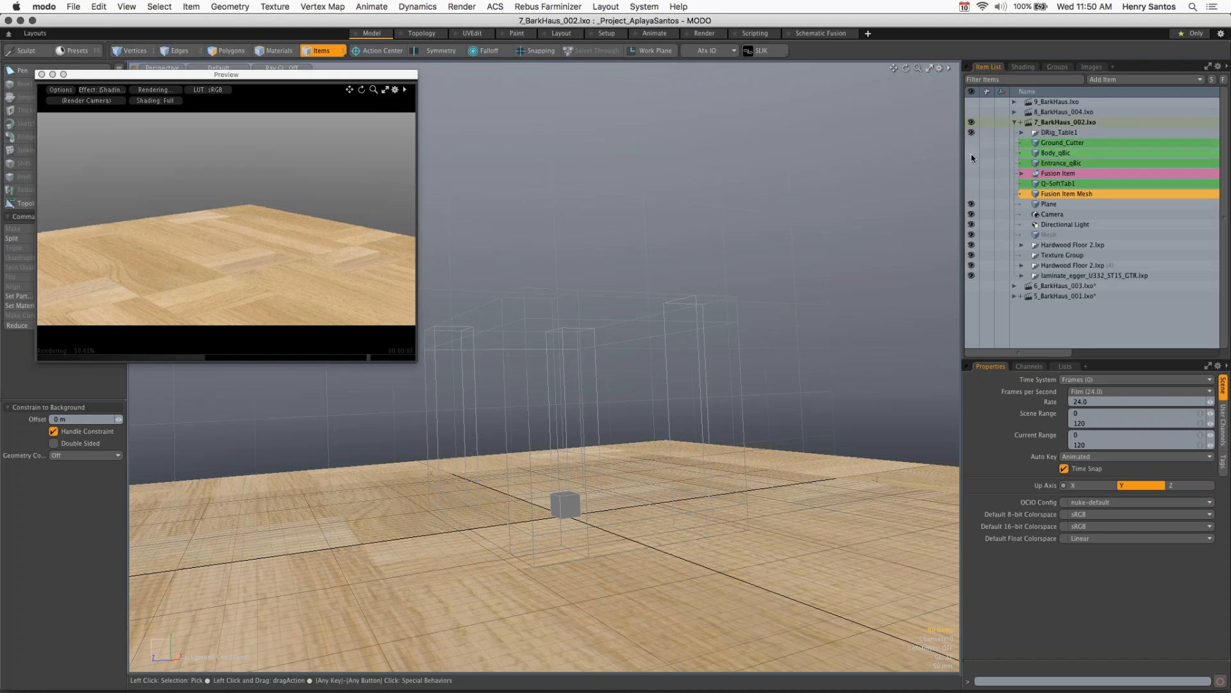
{"action": "left_click", "coordinate": [971, 152]}
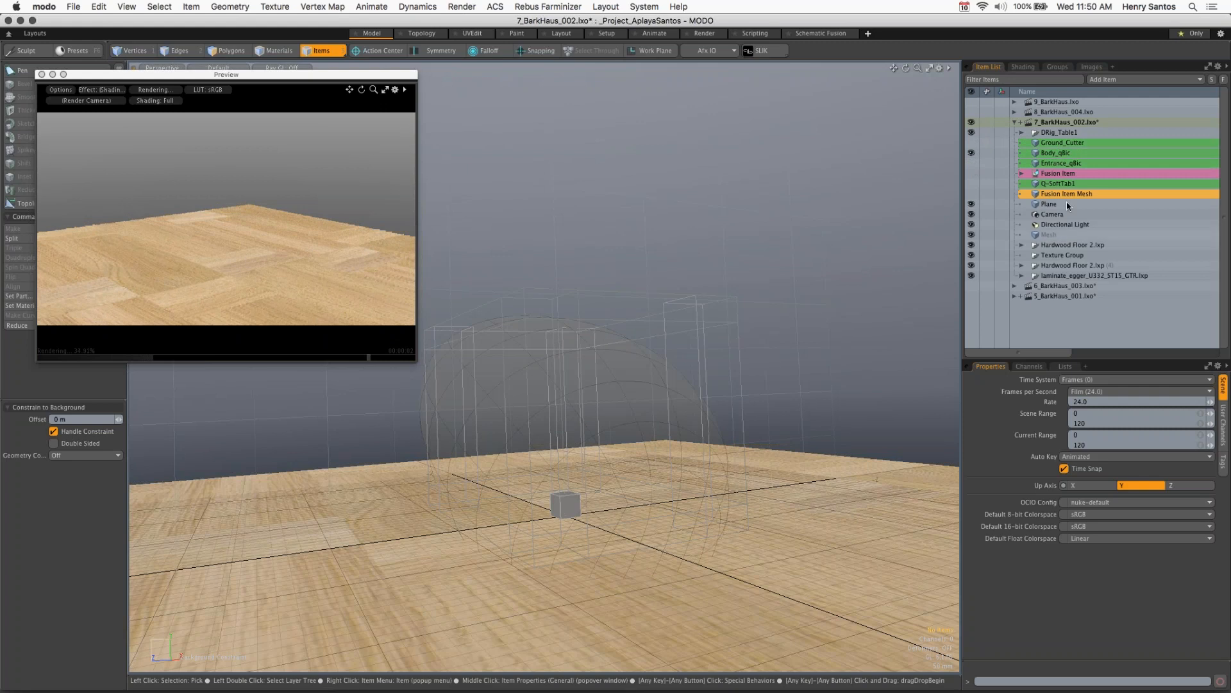
{"action": "left_click", "coordinate": [971, 173]}
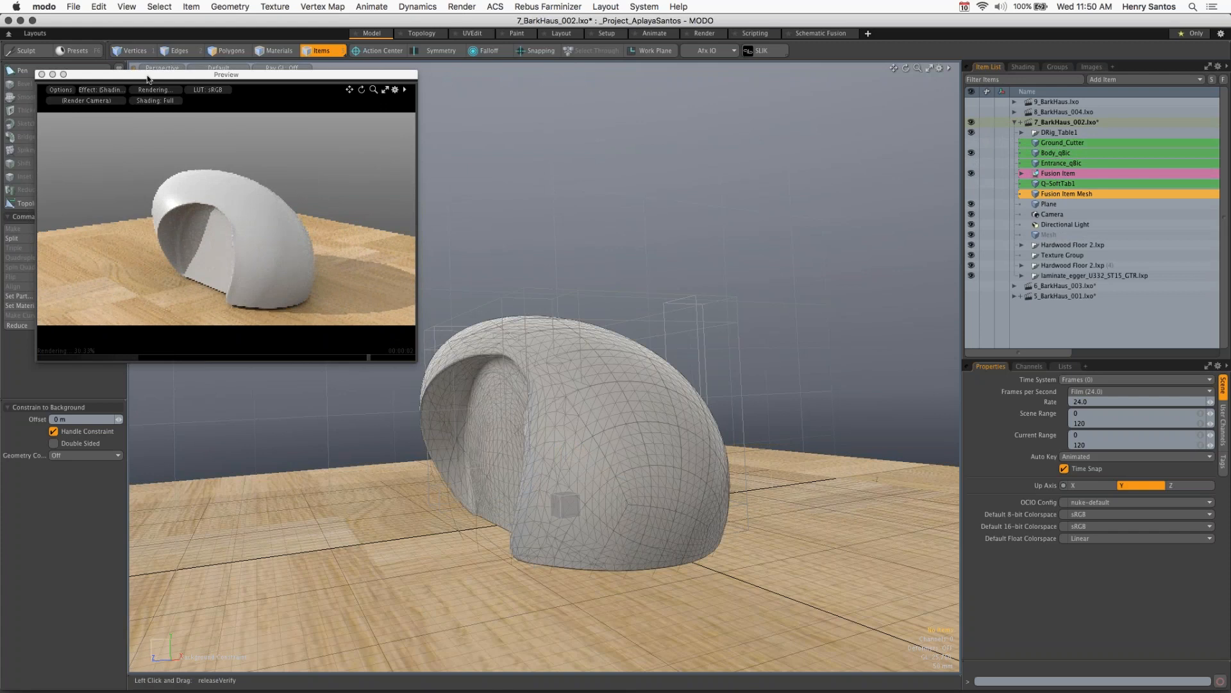
{"action": "left_click_drag", "start_coordinate": [270, 75], "coordinate": [240, 77]}
{"action": "key", "text": "alt"}
{"action": "left_click_drag", "start_coordinate": [653, 449], "coordinate": [743, 352], "text": "alt"}
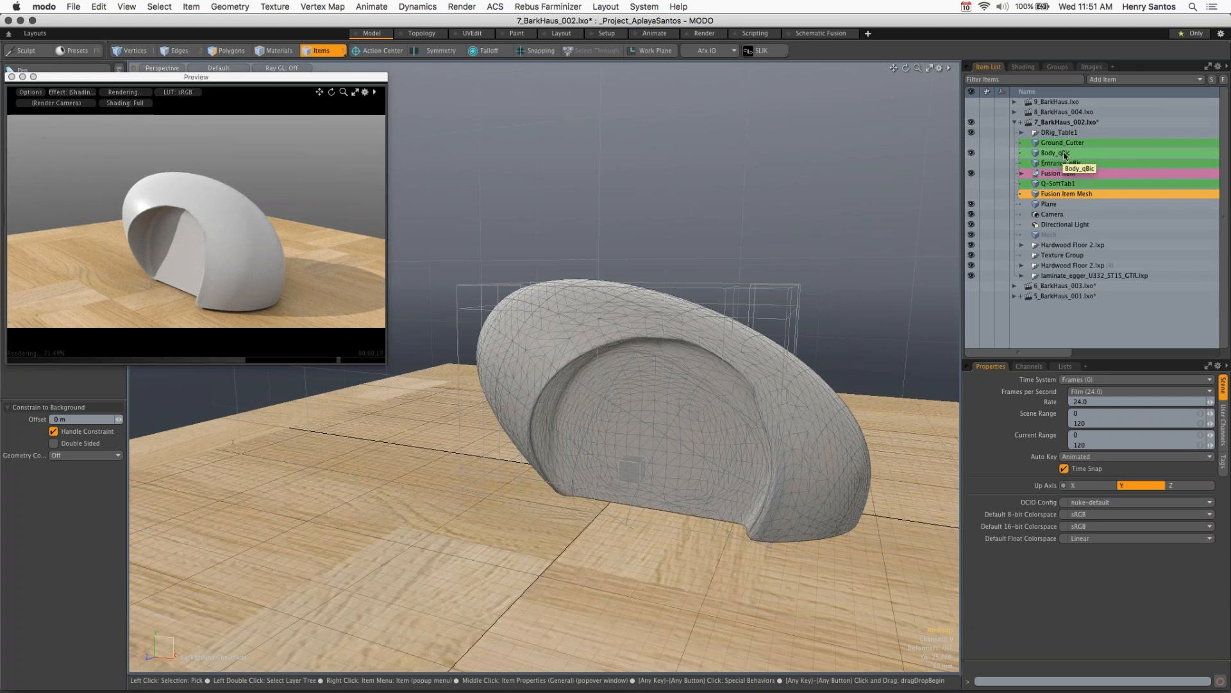
Step: Rotate Body_qBic by -18.5° about X and inspect the updated fused shell from another side
{"action": "left_click", "coordinate": [1053, 159]}
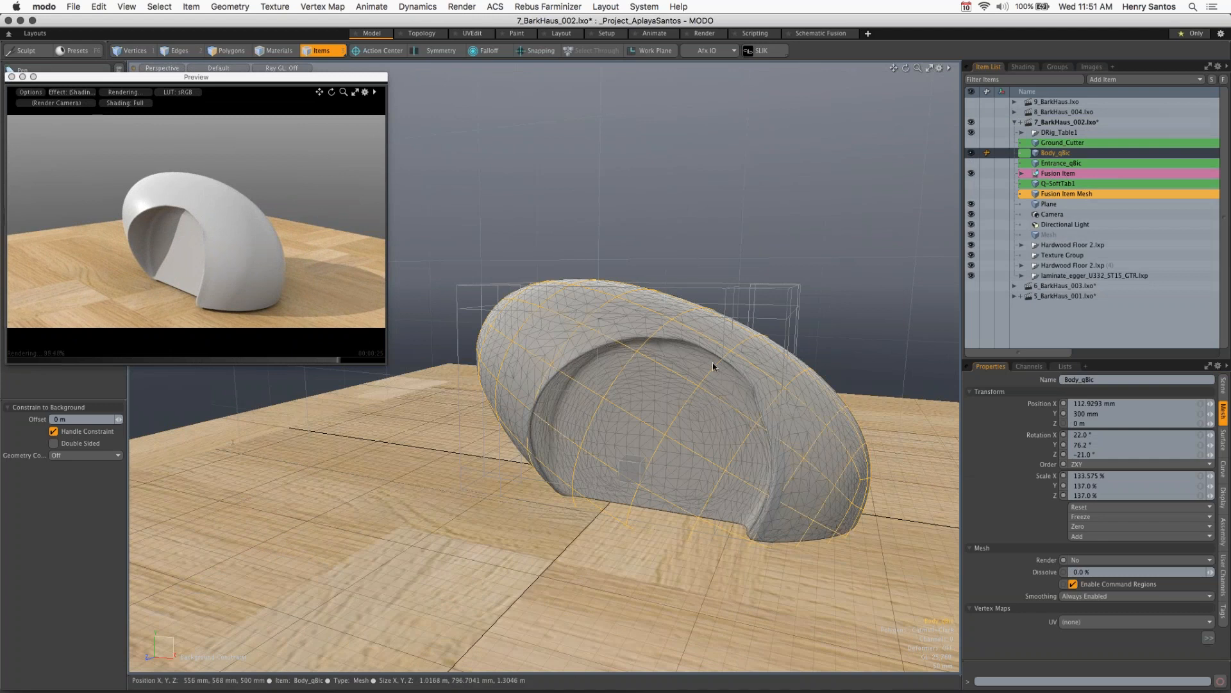
{"action": "key", "text": "e"}
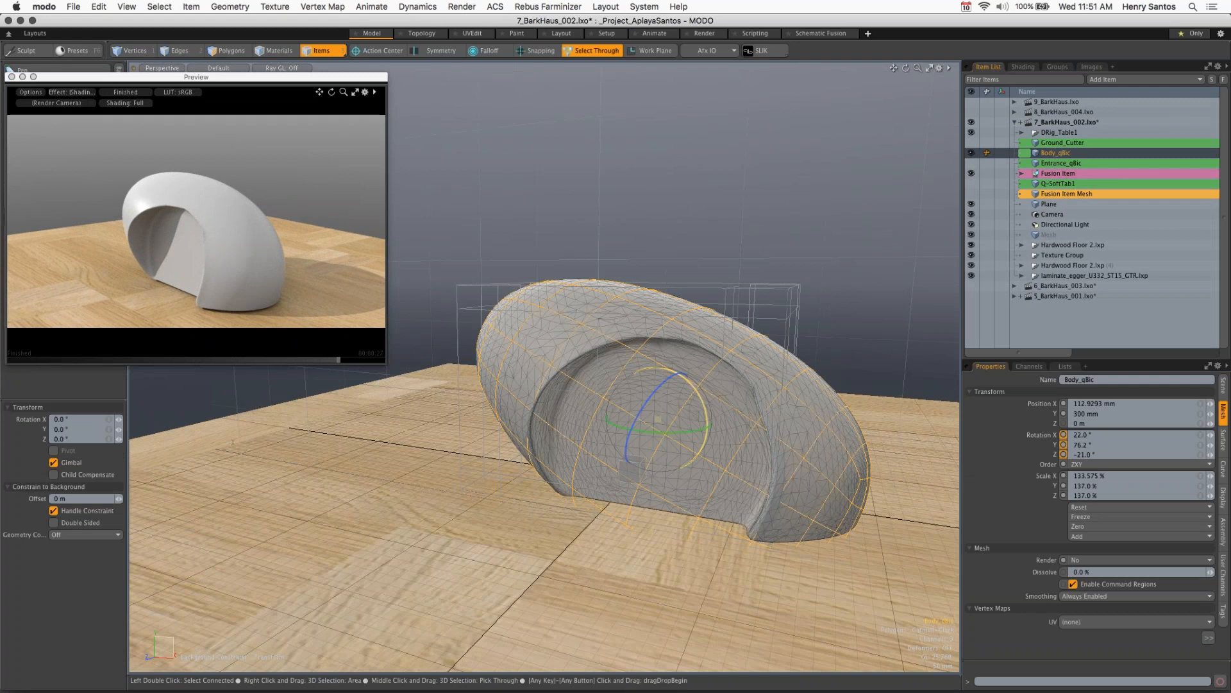
{"action": "left_click_drag", "start_coordinate": [691, 380], "coordinate": [672, 364]}
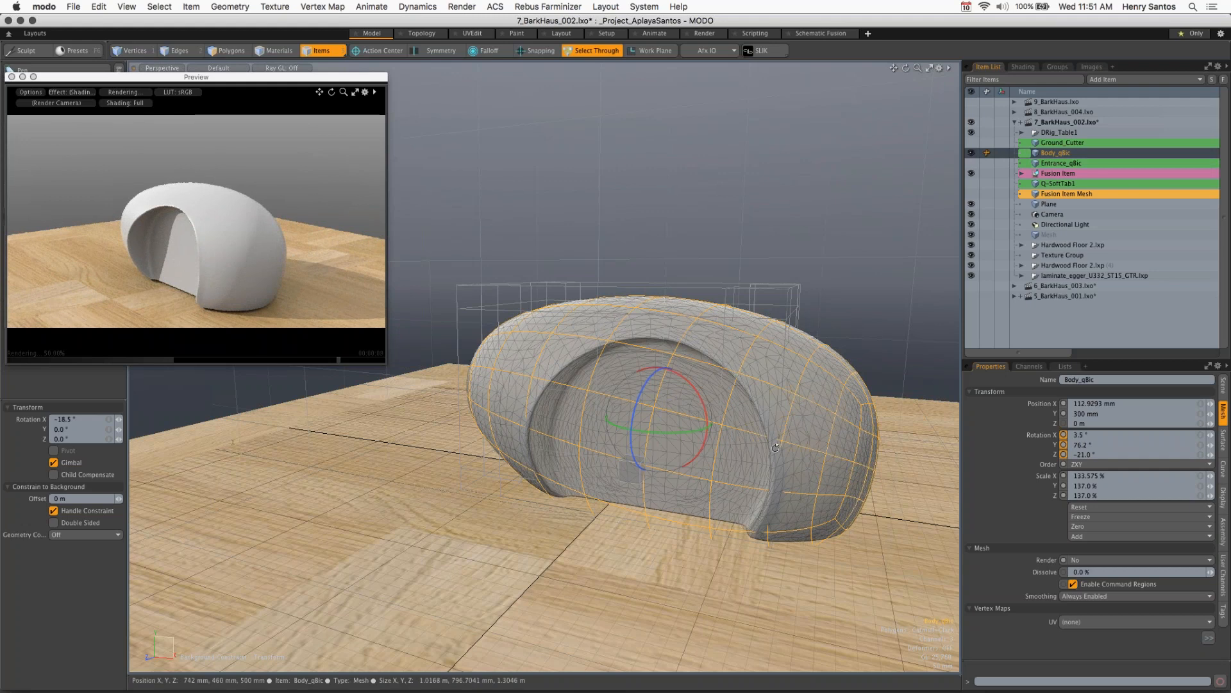
{"action": "key", "text": "alt"}
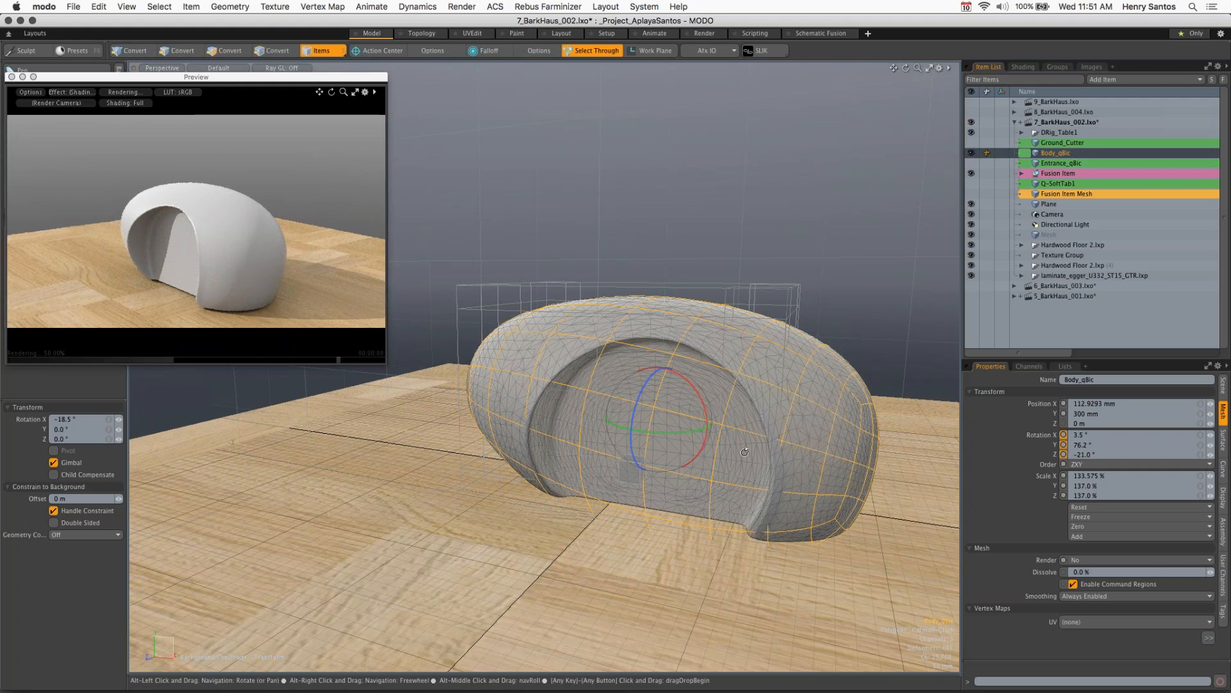
{"action": "left_click_drag", "start_coordinate": [745, 452], "coordinate": [501, 449], "text": "alt"}
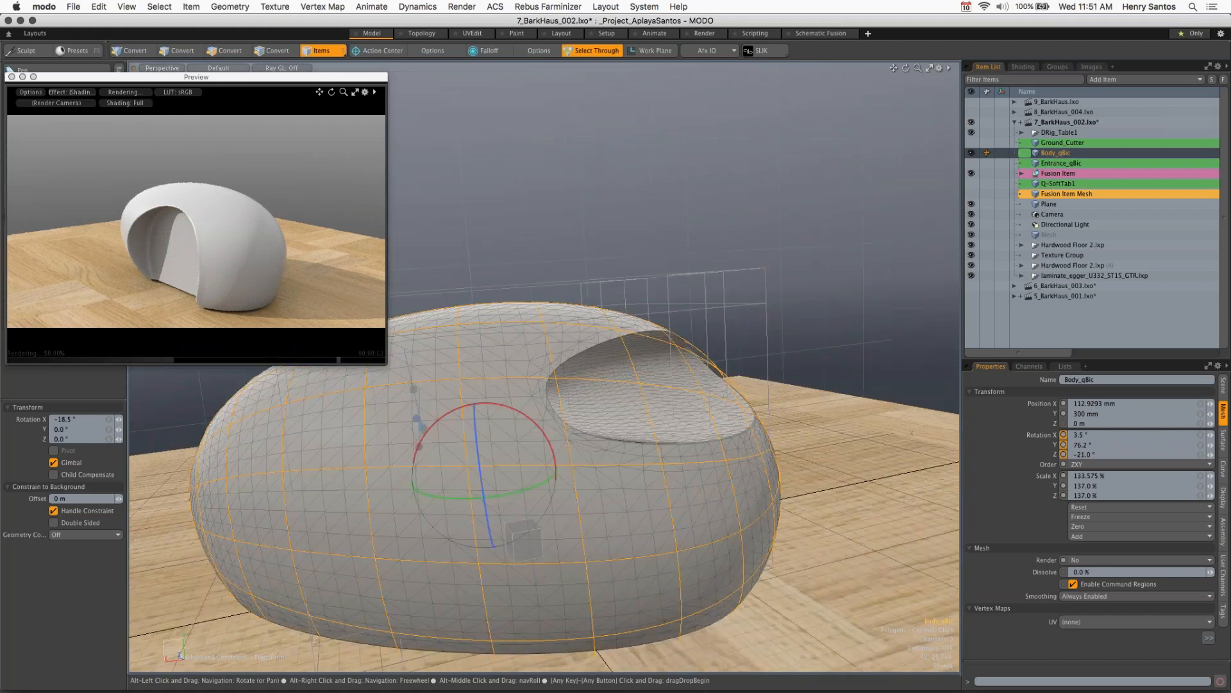
{"action": "left_click_drag", "start_coordinate": [911, 433], "coordinate": [866, 438], "text": "alt"}
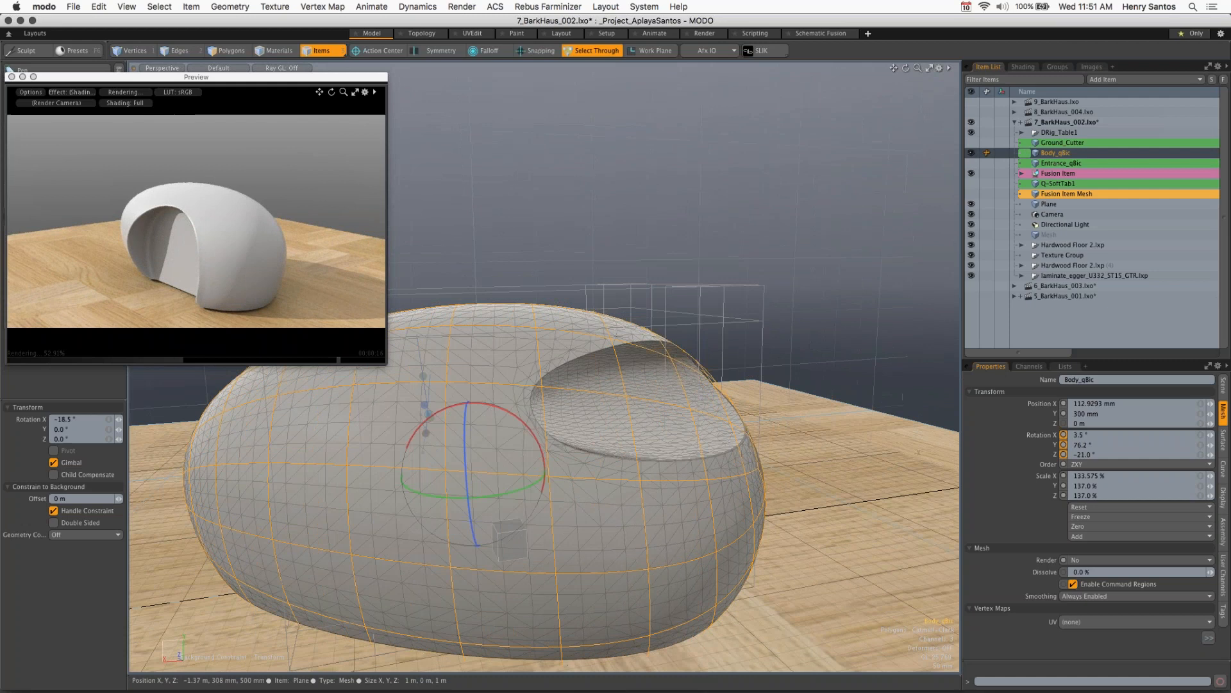
Step: Rotate the Q-SoftTab1 cutter to 21° in X and -27.5° in Y and view the reshaped opening
{"action": "left_click", "coordinate": [1064, 166]}
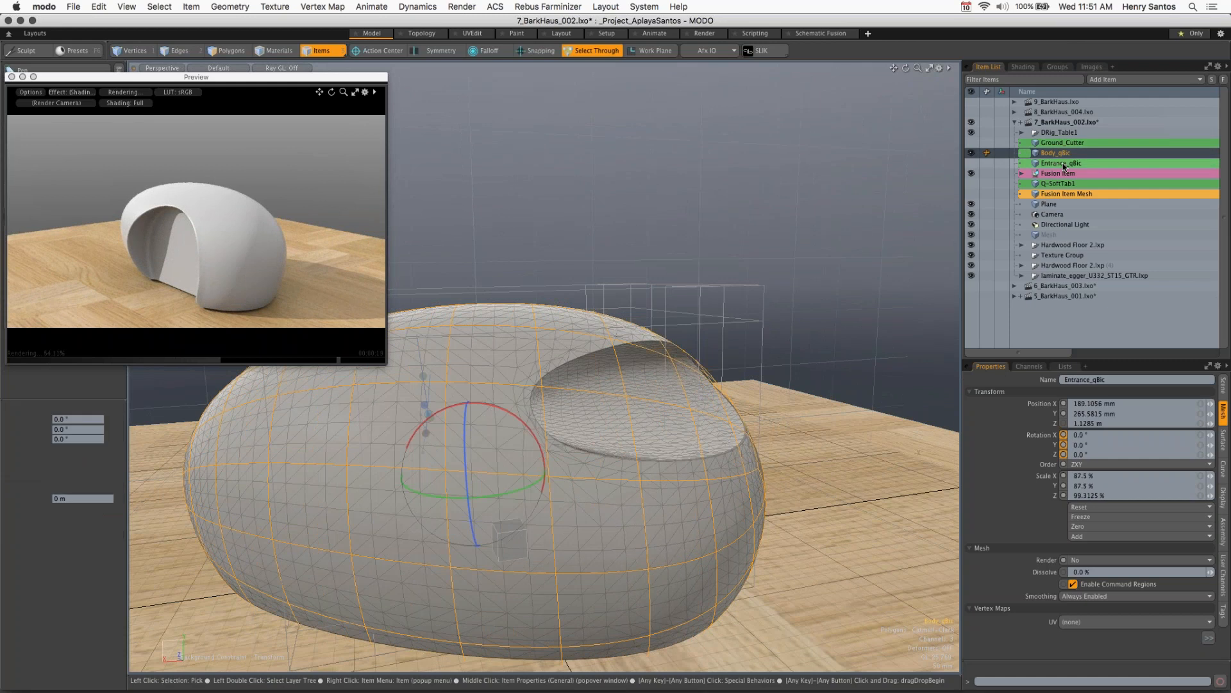
{"action": "left_click", "coordinate": [1078, 195]}
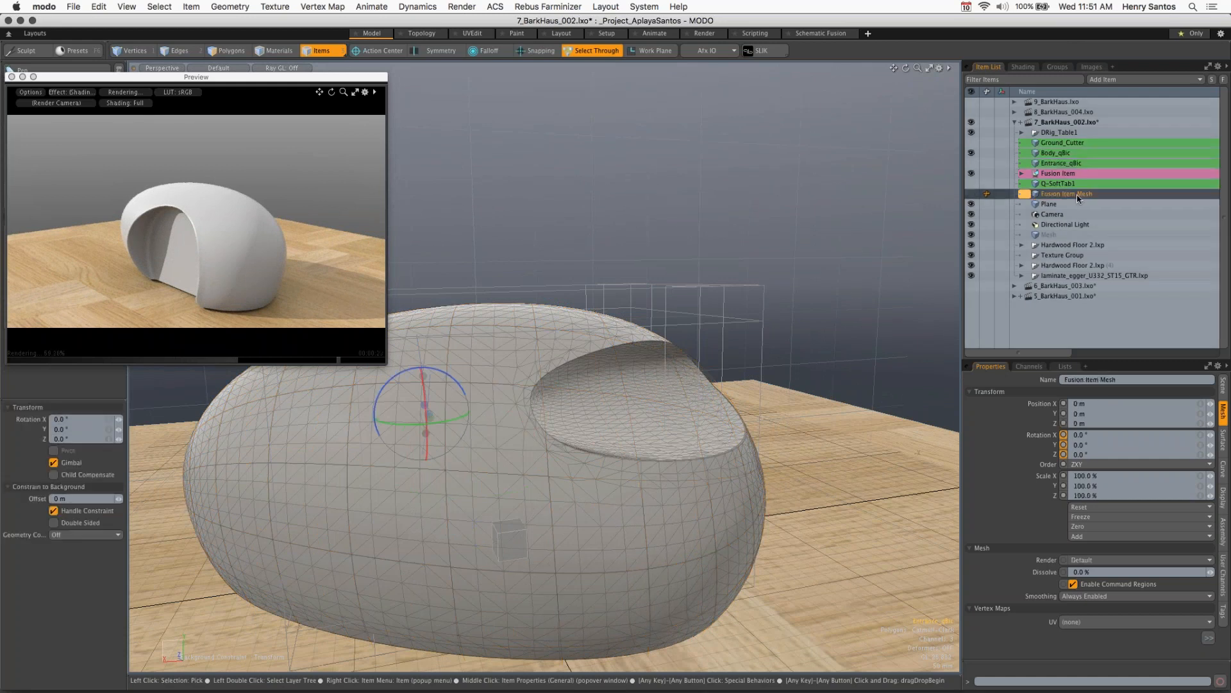
{"action": "left_click", "coordinate": [1049, 185]}
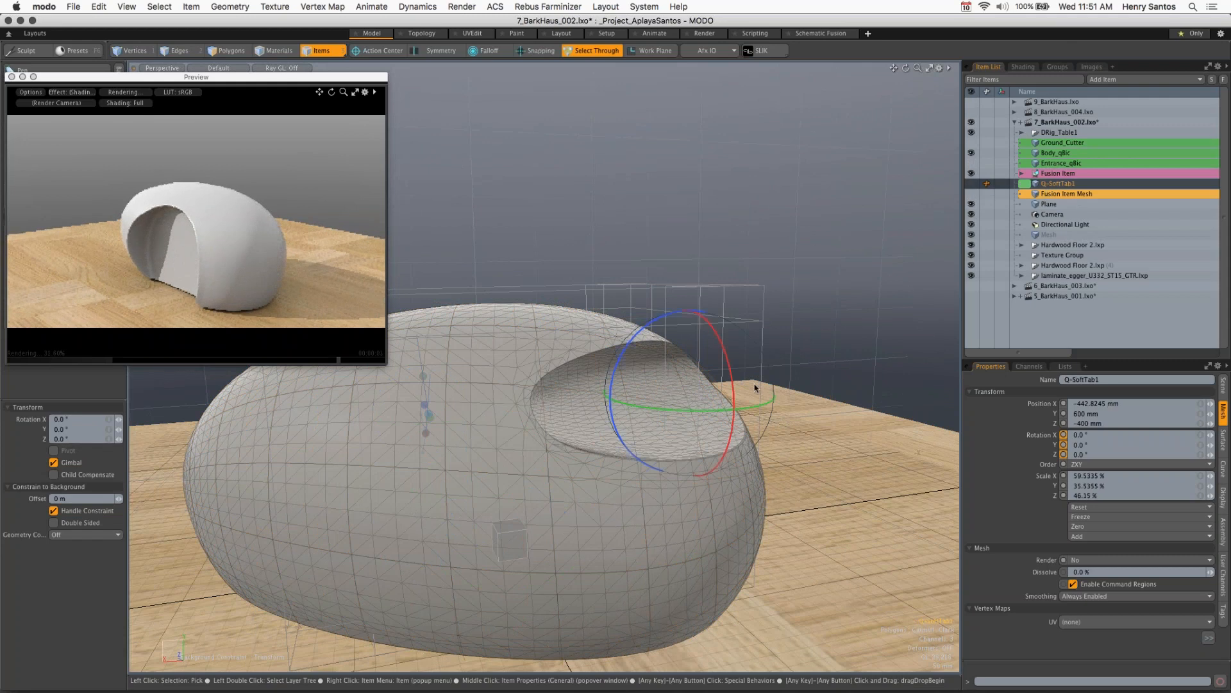
{"action": "left_click_drag", "start_coordinate": [726, 352], "coordinate": [876, 286]}
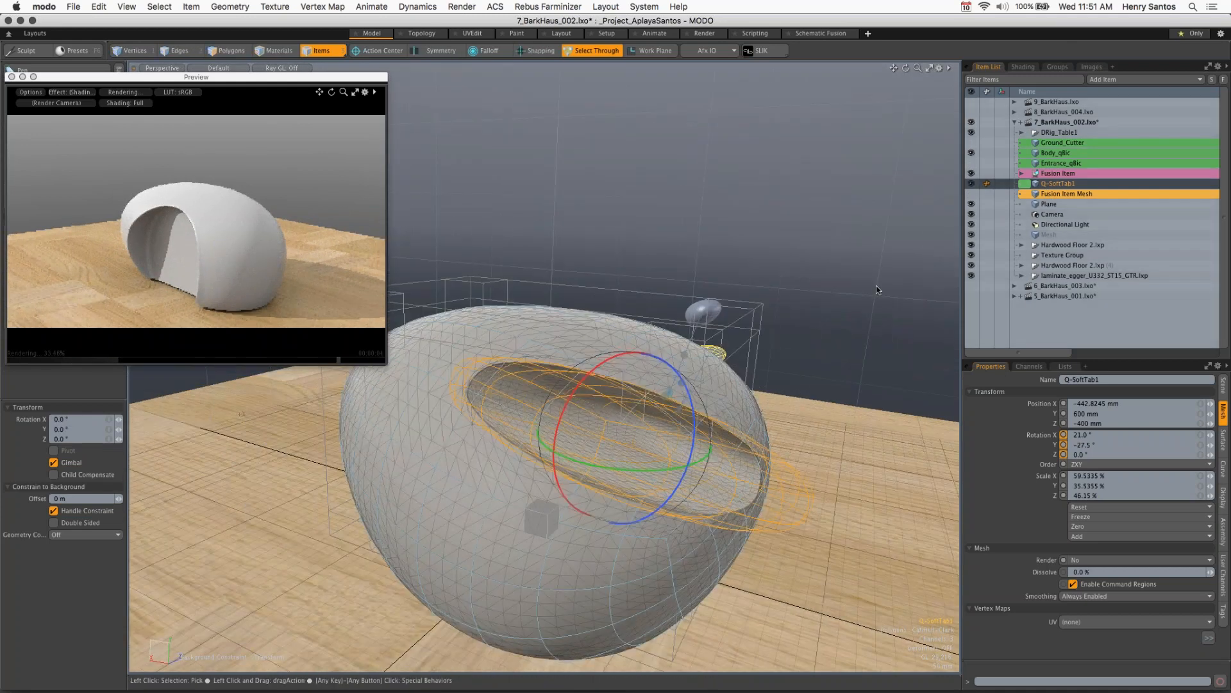
{"action": "left_click_drag", "start_coordinate": [876, 286], "coordinate": [773, 286], "text": "alt"}
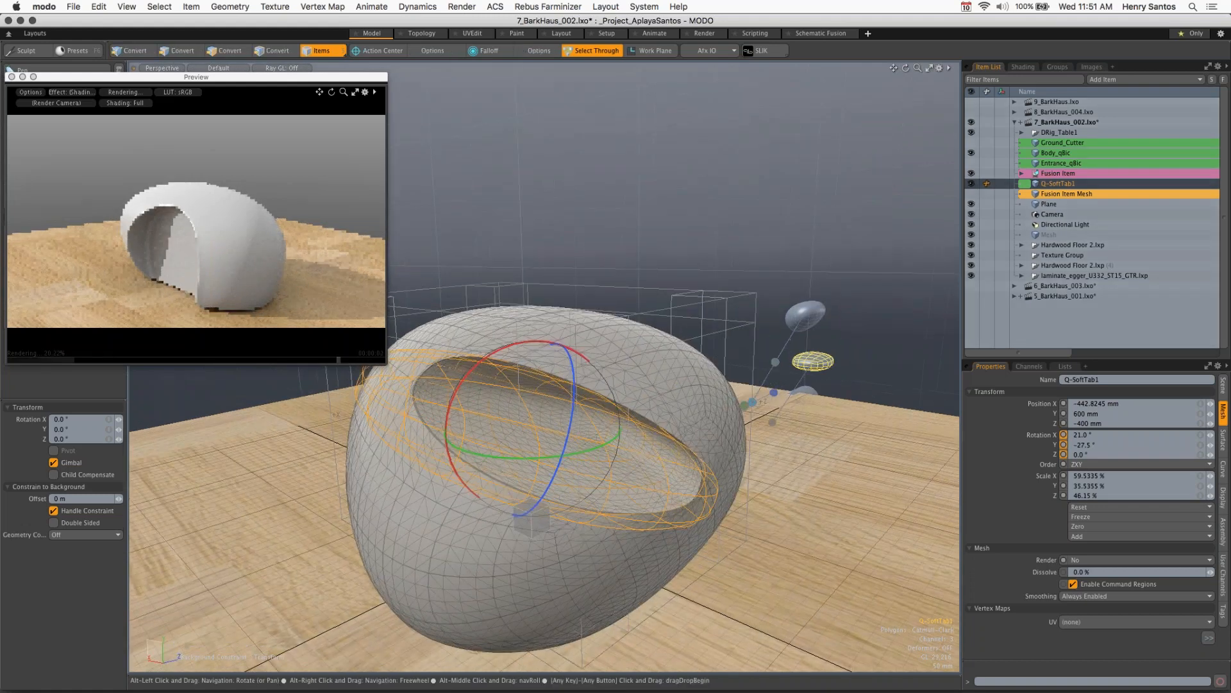
Step: Rotate Q-SoftTab1 by -23° about X and view the fused shell from its entrance side
{"action": "left_click_drag", "start_coordinate": [463, 377], "coordinate": [558, 457]}
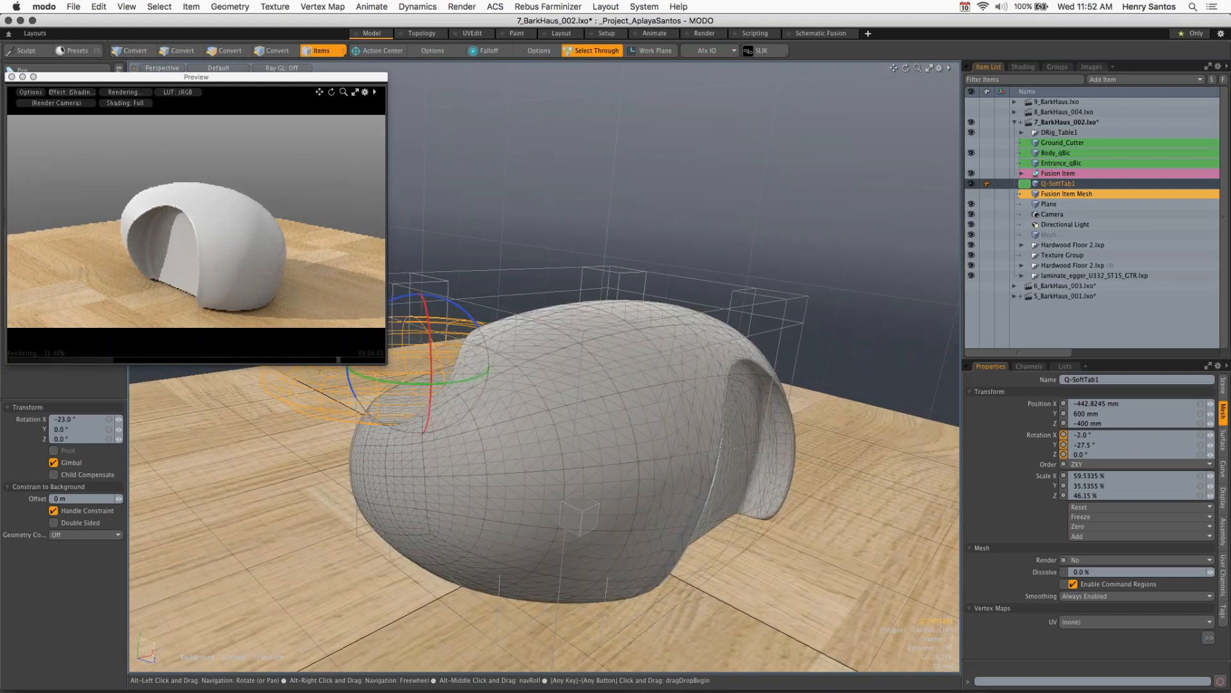
{"action": "left_click_drag", "start_coordinate": [744, 407], "coordinate": [661, 397], "text": "alt+shift"}
{"action": "left_click_drag", "start_coordinate": [565, 449], "coordinate": [738, 385], "text": "alt"}
{"action": "left_click_drag", "start_coordinate": [538, 454], "coordinate": [660, 436], "text": "alt"}
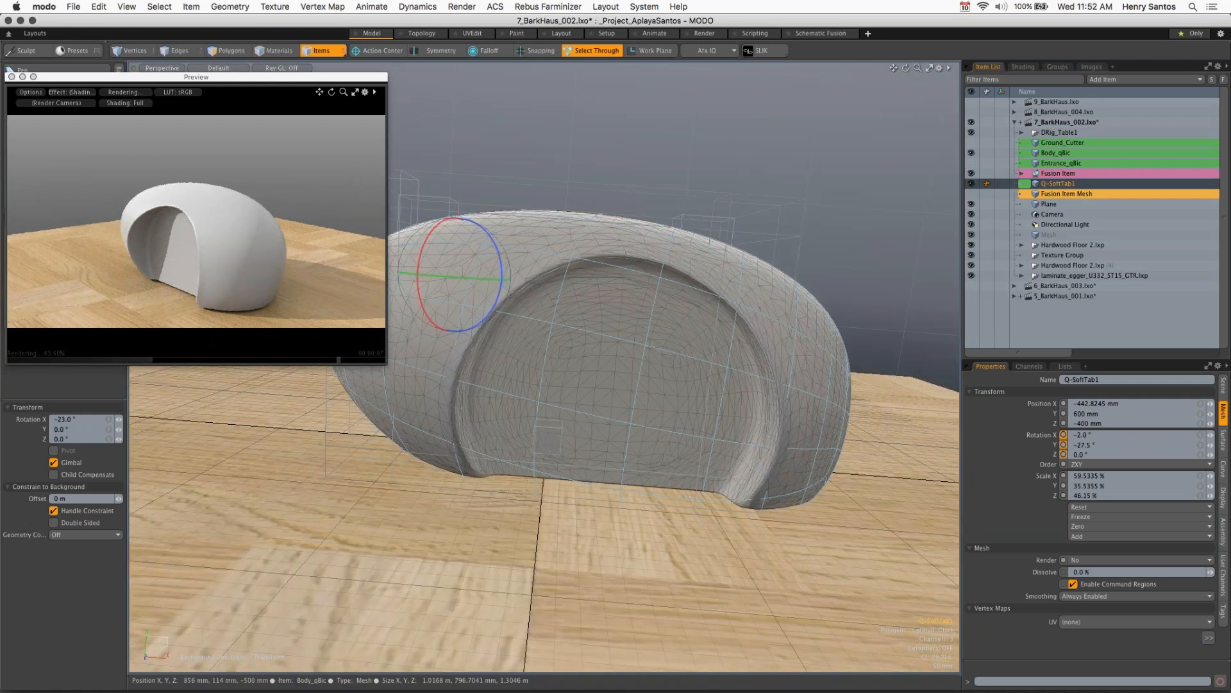
Step: Raise Ground_Cutter by 308.8611 mm in Y and inspect the trimmed shell from the front and from below
{"action": "left_click", "coordinate": [1058, 144]}
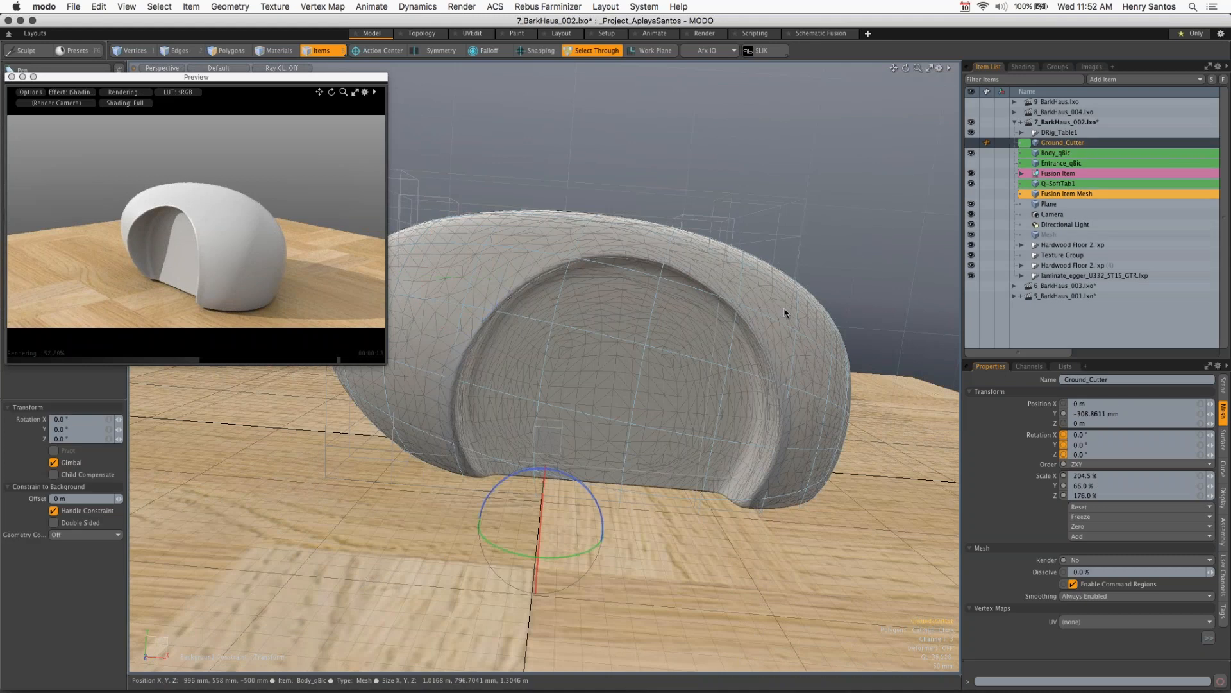
{"action": "key", "text": "w"}
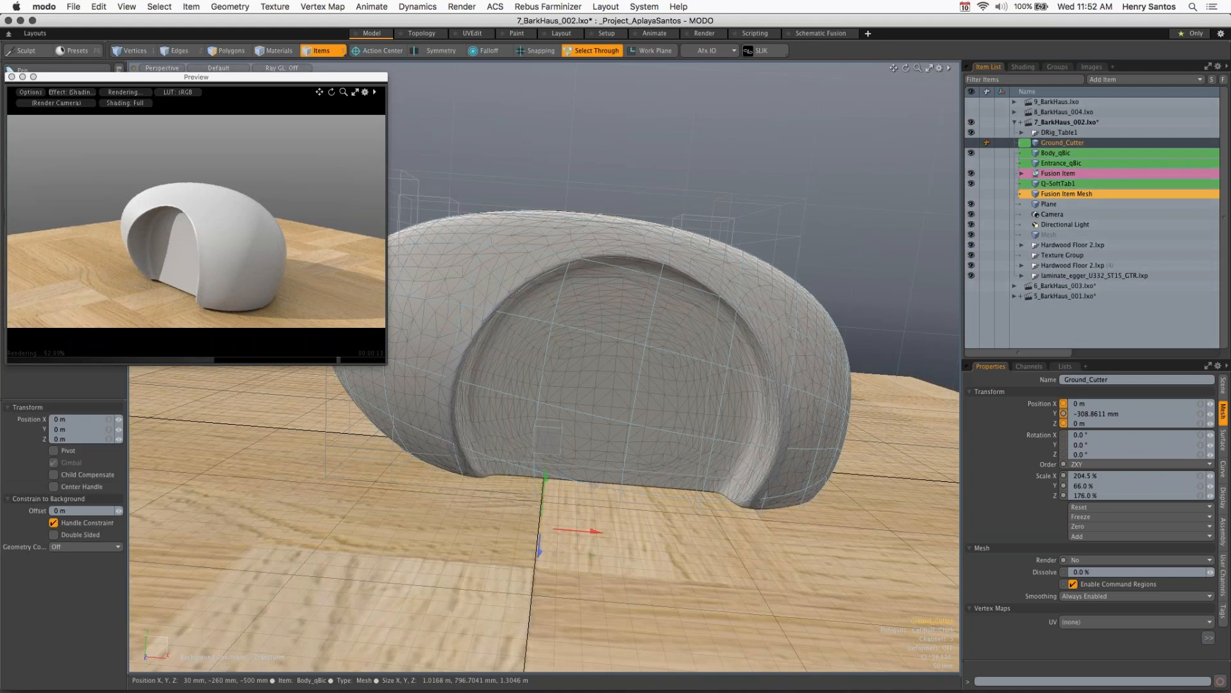
{"action": "left_click_drag", "start_coordinate": [545, 477], "coordinate": [552, 396]}
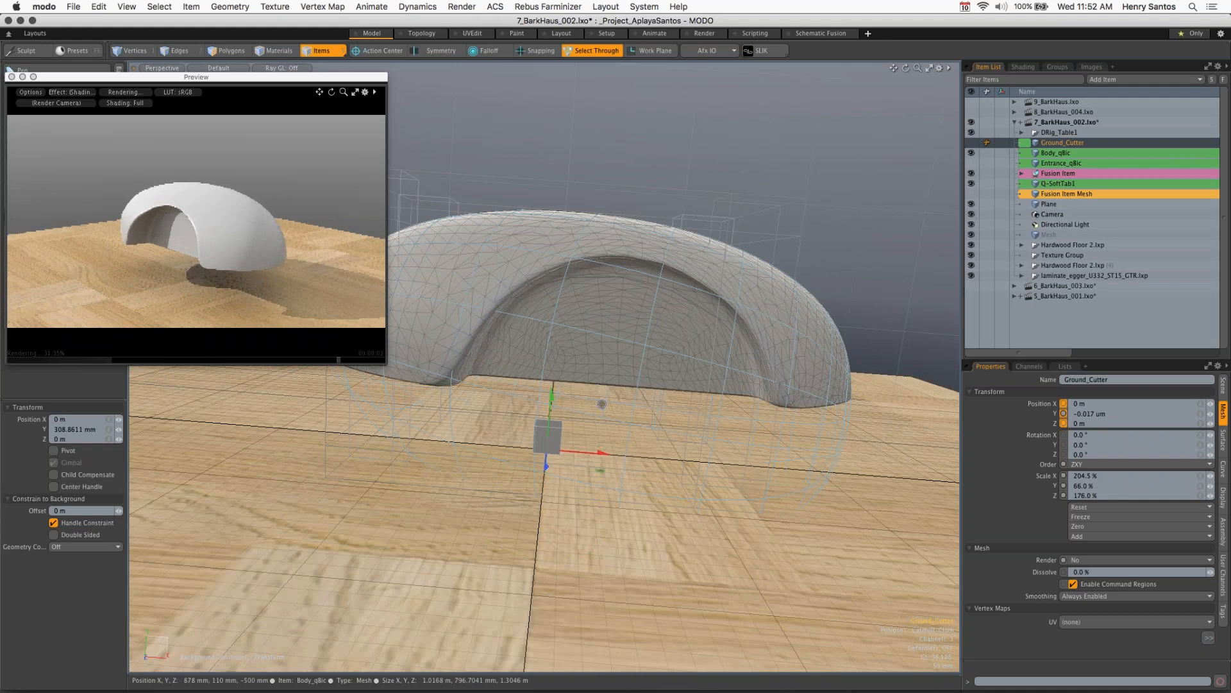
{"action": "left_click_drag", "start_coordinate": [603, 372], "coordinate": [580, 302], "text": "alt"}
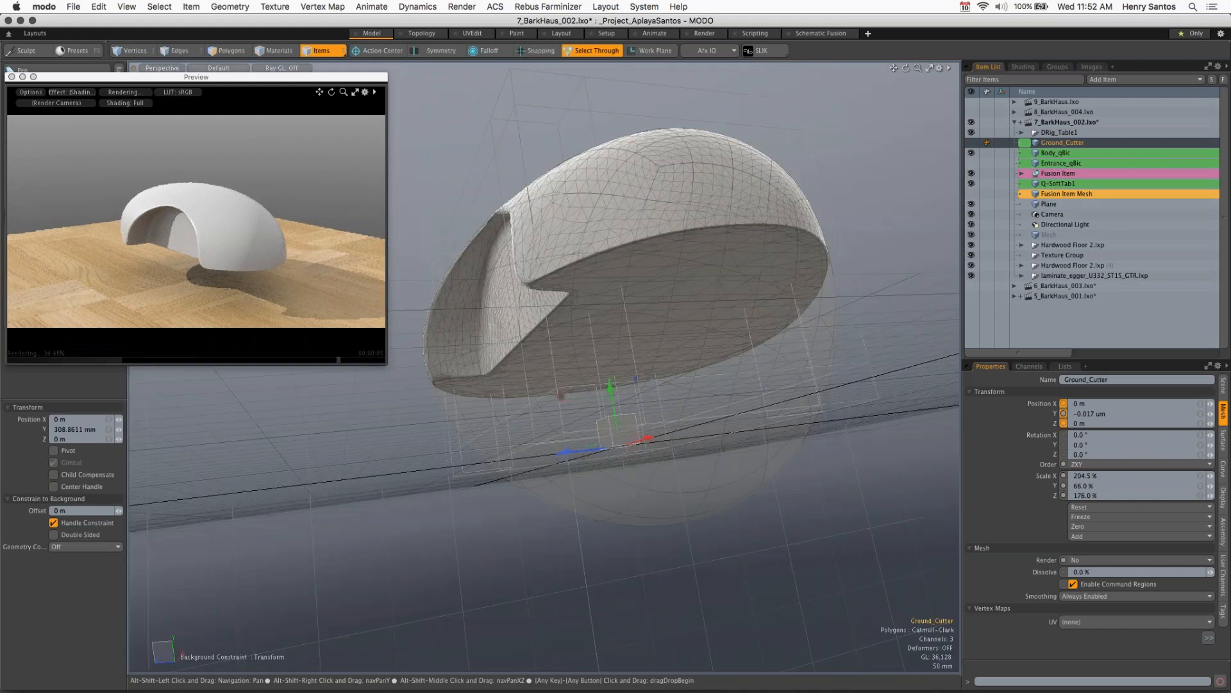
{"action": "left_click_drag", "start_coordinate": [562, 396], "coordinate": [665, 431], "text": "alt"}
{"action": "mouse_move", "coordinate": [737, 359]}
{"action": "left_mouse_down", "text": "alt+shift"}
{"action": "mouse_move", "coordinate": [685, 362]}
{"action": "mouse_move", "coordinate": [722, 359]}
{"action": "left_mouse_up", "text": "alt+shift"}
{"action": "left_click_drag", "start_coordinate": [620, 287], "coordinate": [632, 328], "text": "alt+shift"}
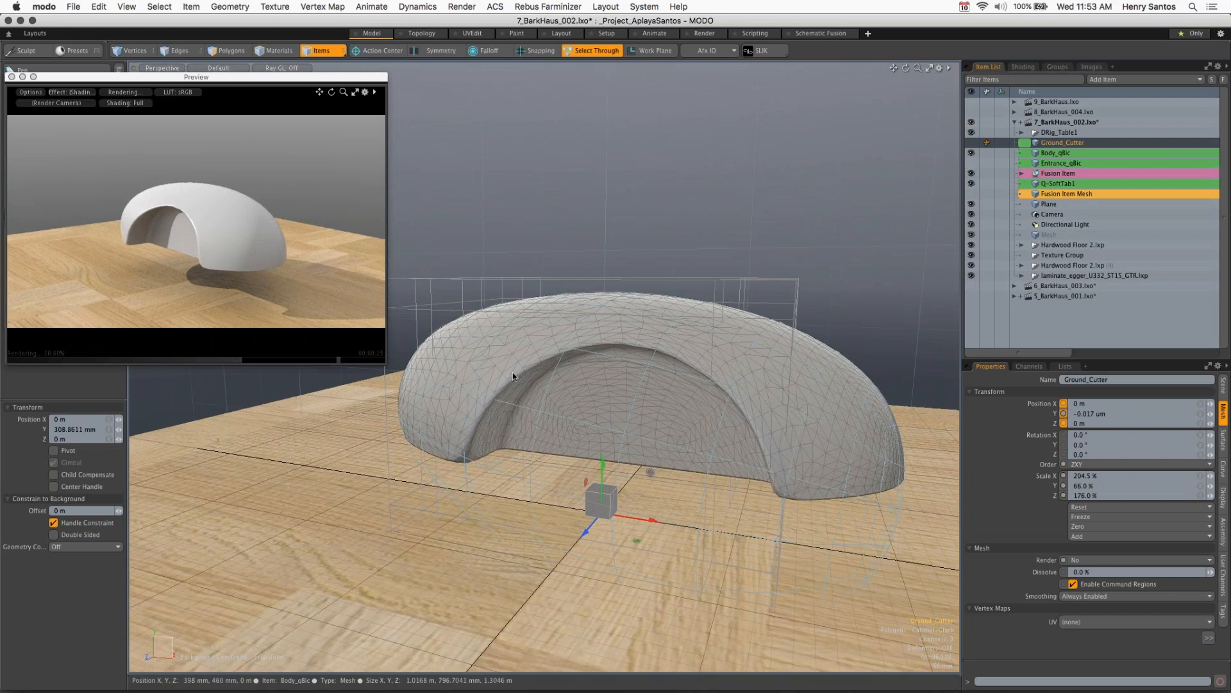
{"action": "key", "text": "alt"}
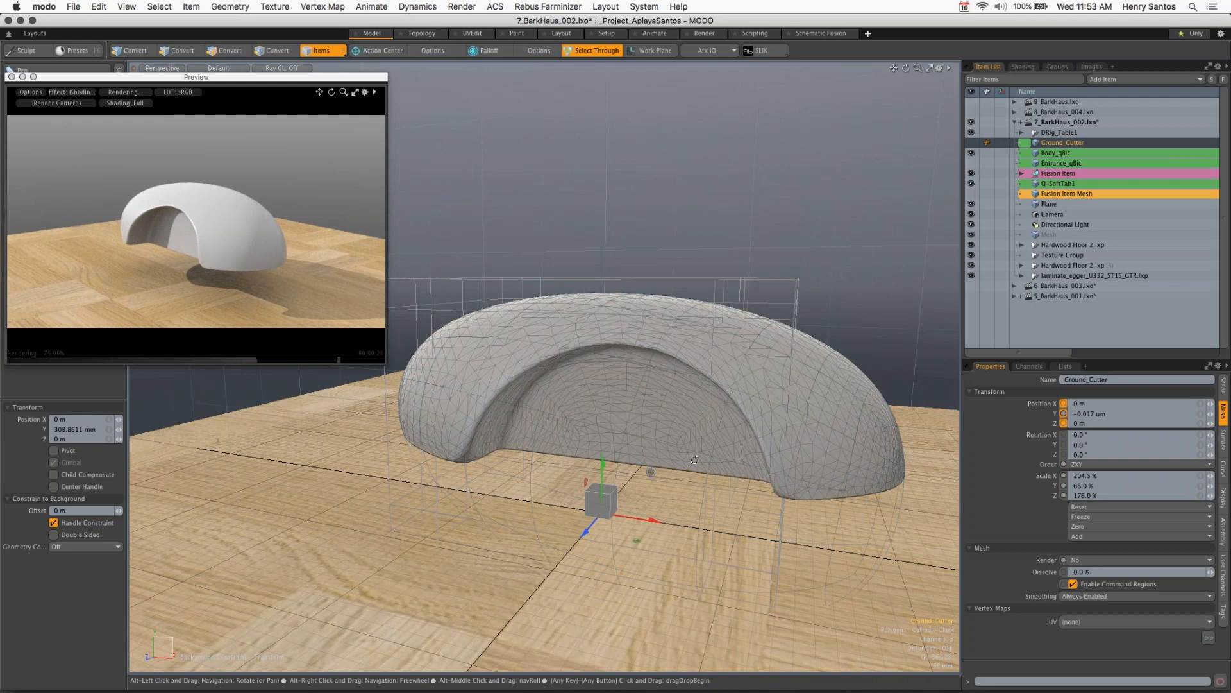
{"action": "left_click_drag", "start_coordinate": [696, 462], "coordinate": [629, 421], "text": "alt"}
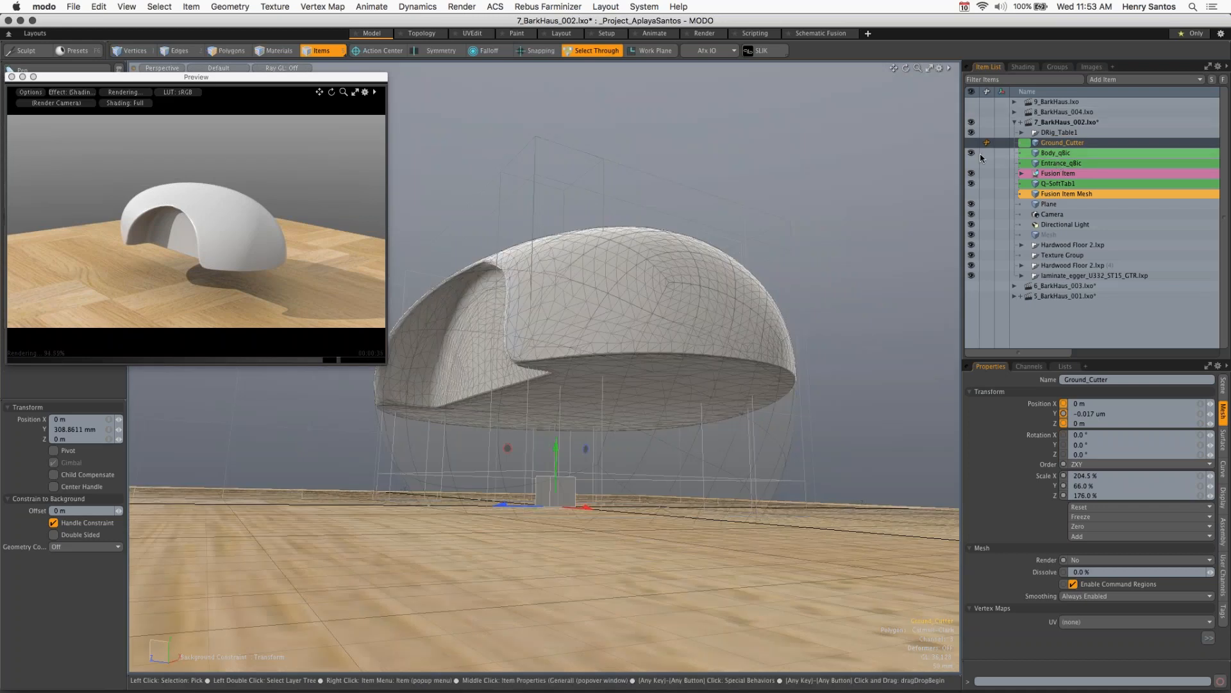
Step: Hide the Fusion Item and its visible source meshes, show the Fusion Item Mesh, and view it facing the entrance
{"action": "left_click", "coordinate": [972, 177]}
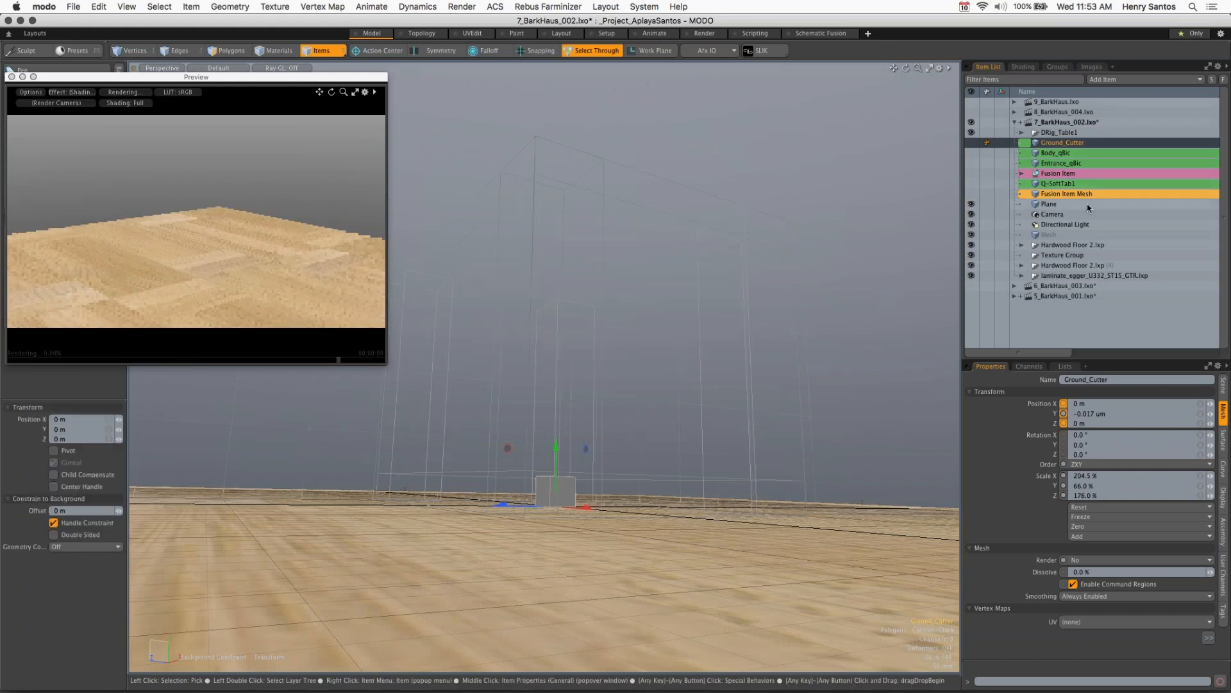
{"action": "left_click", "coordinate": [977, 194]}
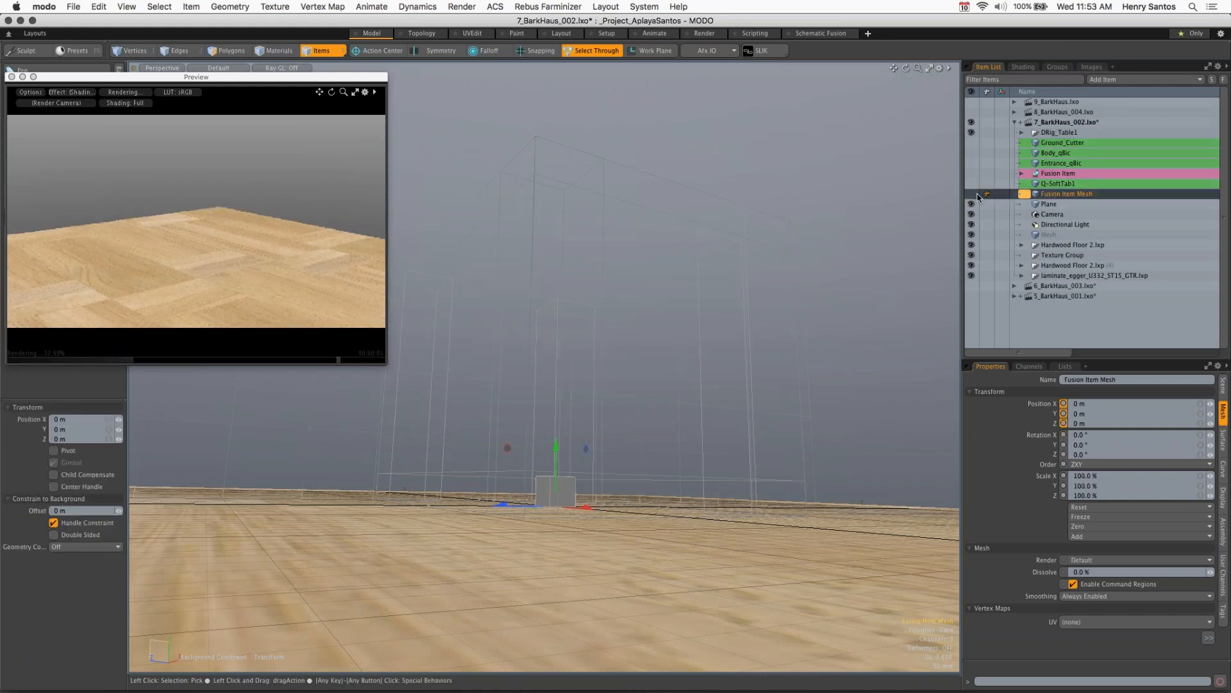
{"action": "left_click", "coordinate": [972, 194]}
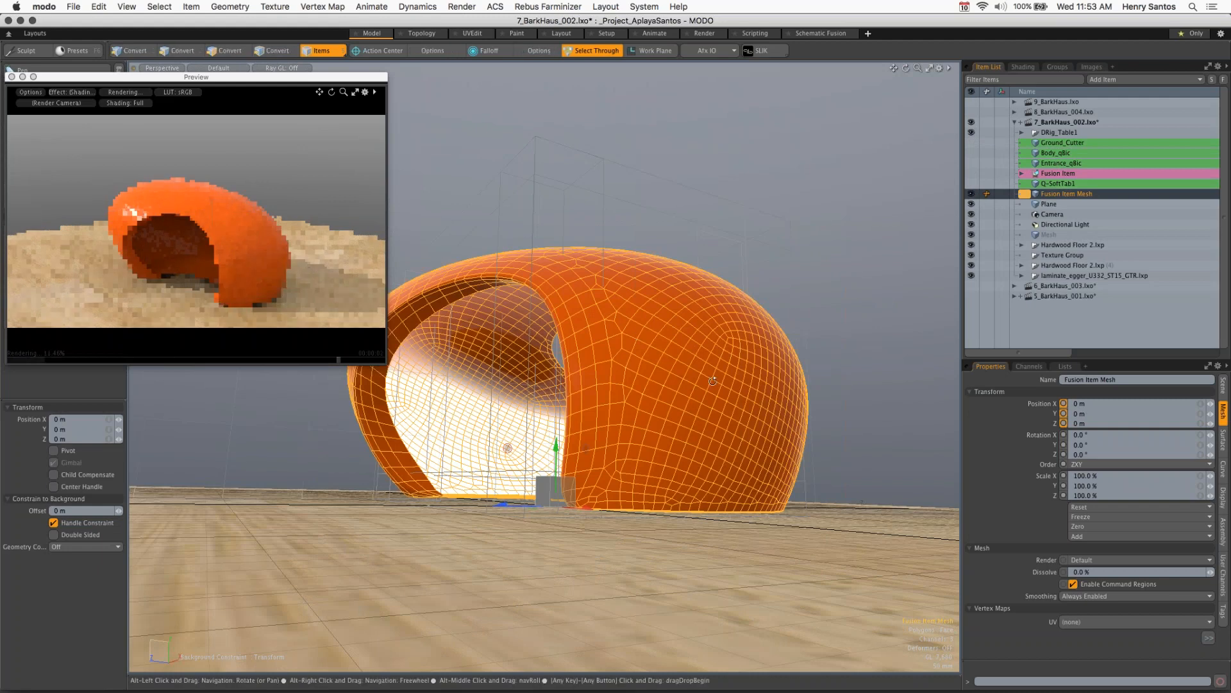
{"action": "left_click_drag", "start_coordinate": [712, 381], "coordinate": [713, 381], "text": "alt"}
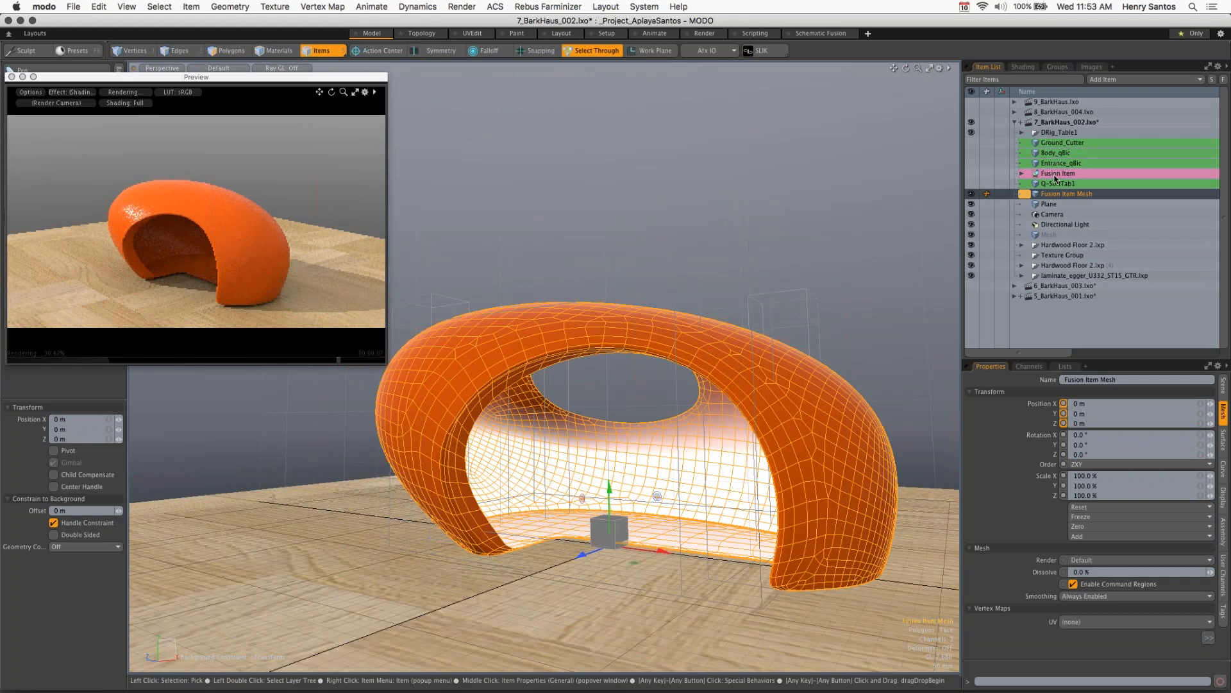
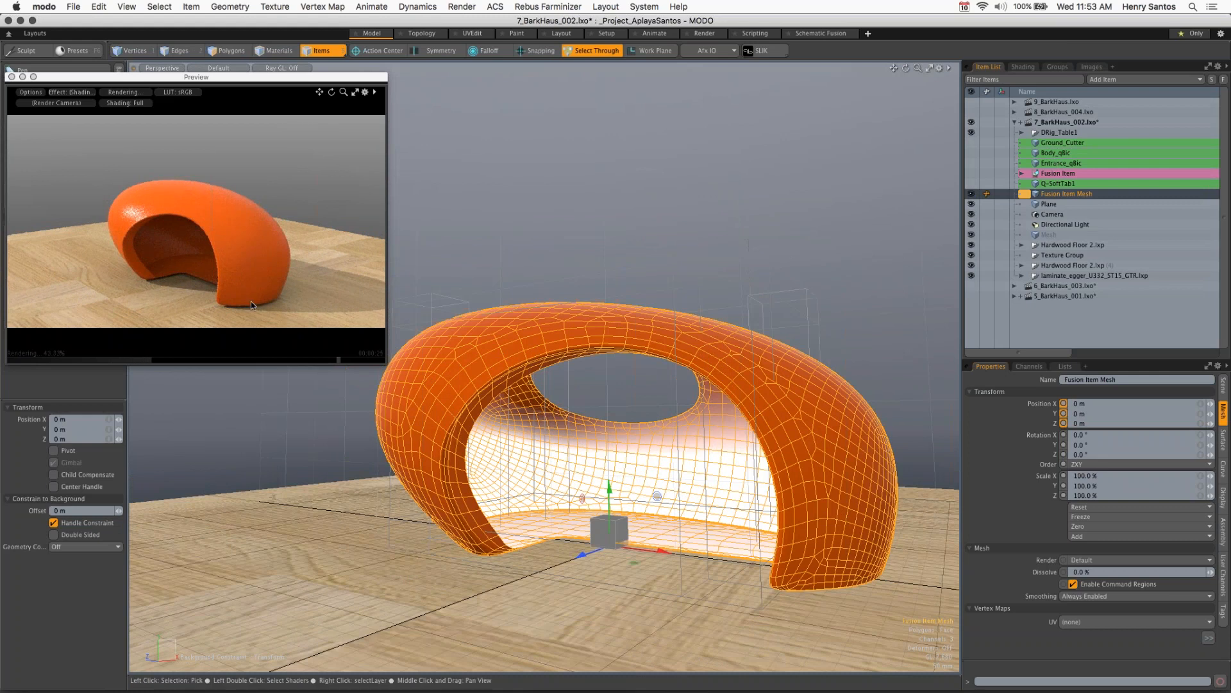
Step: Orbit the render preview and the model view around the orange doghouse to examine its entrance, sides and rear opening
{"action": "key", "text": "alt"}
{"action": "left_click_drag", "start_coordinate": [229, 285], "coordinate": [264, 257], "text": "alt"}
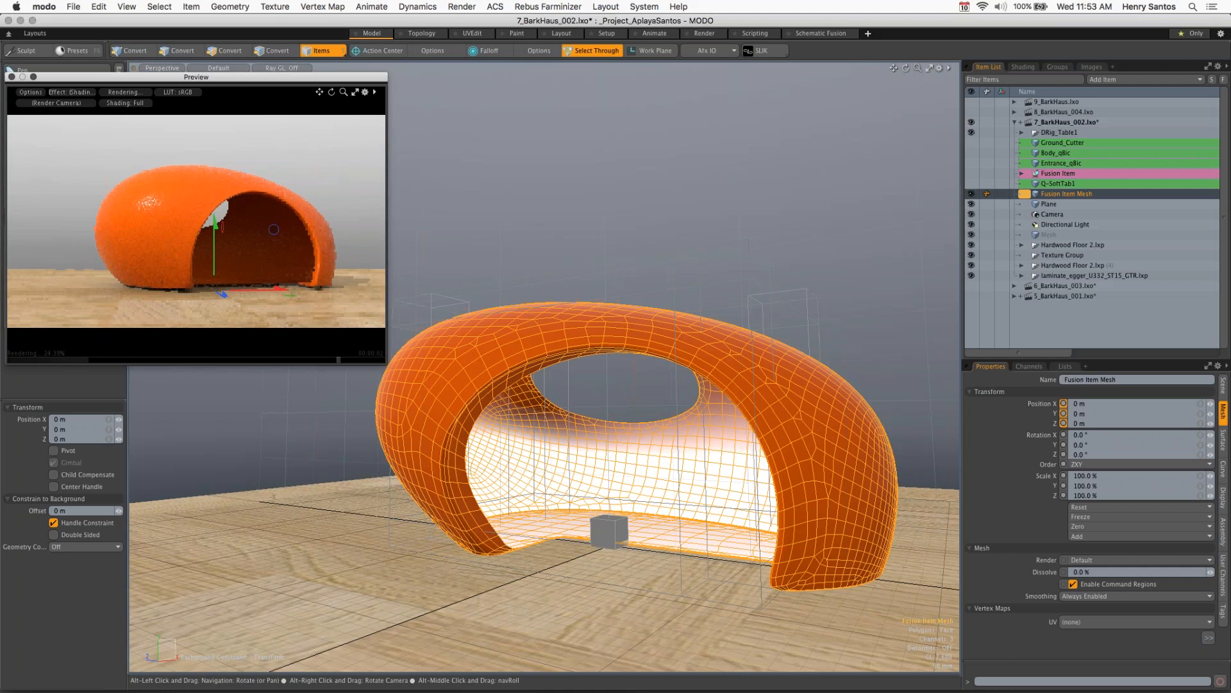
{"action": "left_click_drag", "start_coordinate": [226, 259], "coordinate": [147, 239], "text": "alt"}
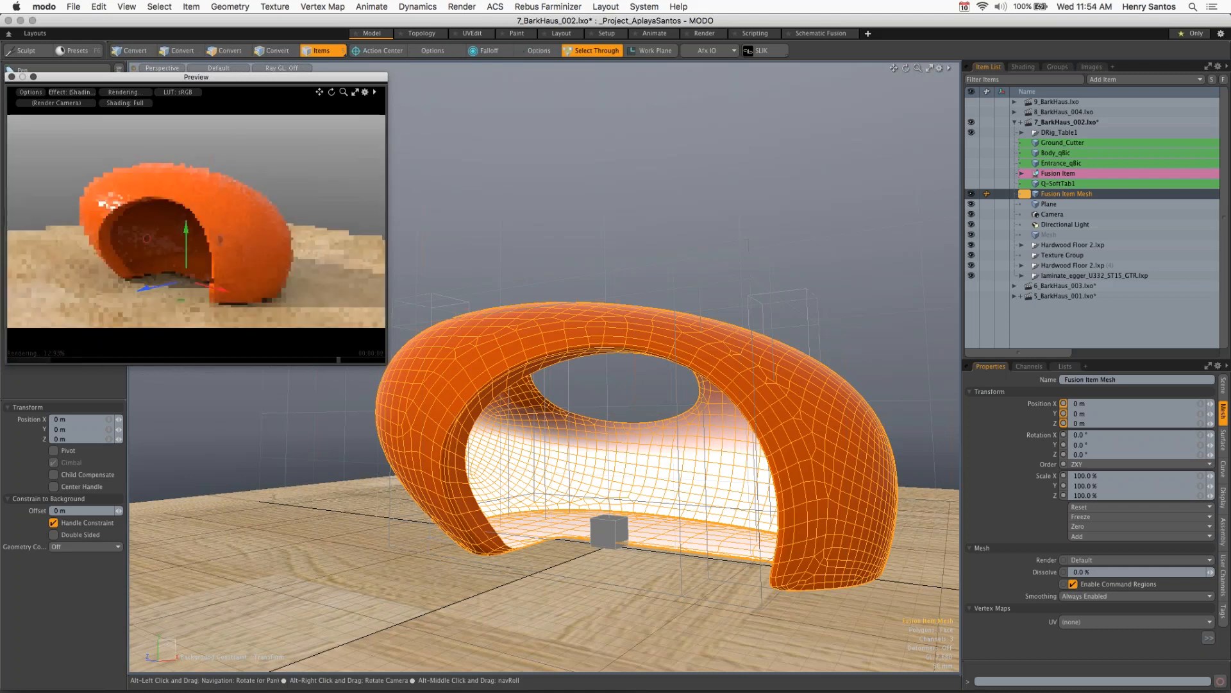
{"action": "left_click_drag", "start_coordinate": [138, 268], "coordinate": [295, 285], "text": "alt"}
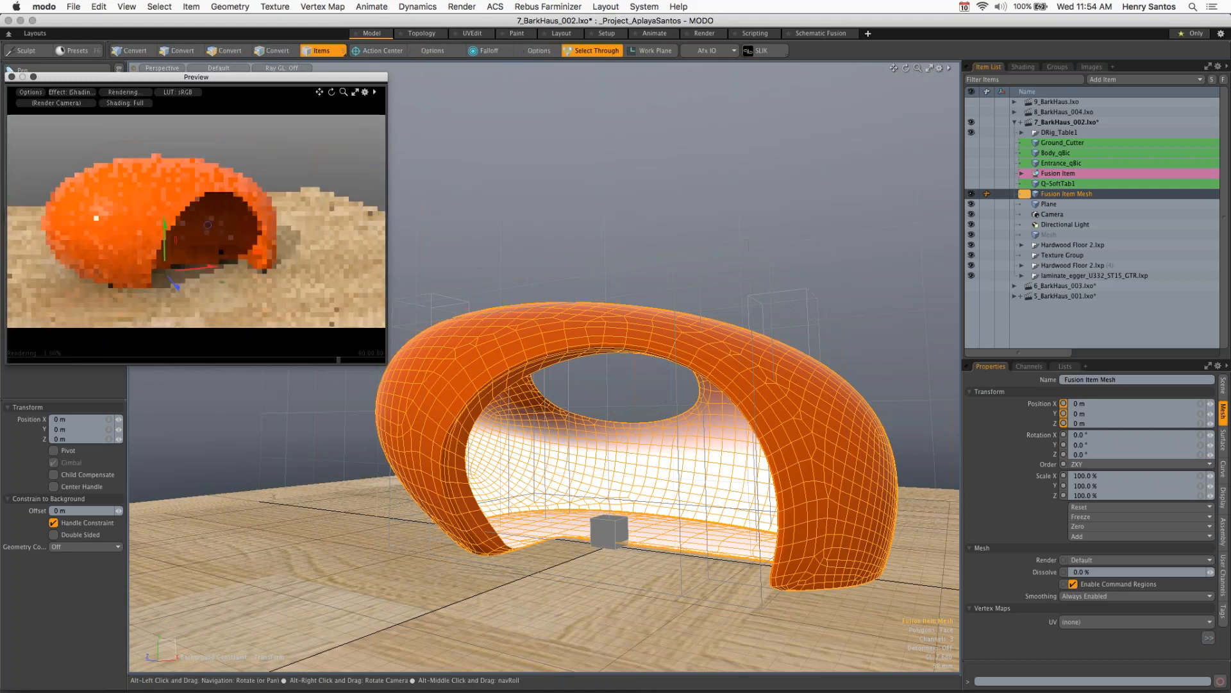
{"action": "left_click_drag", "start_coordinate": [207, 224], "coordinate": [213, 249], "text": "alt"}
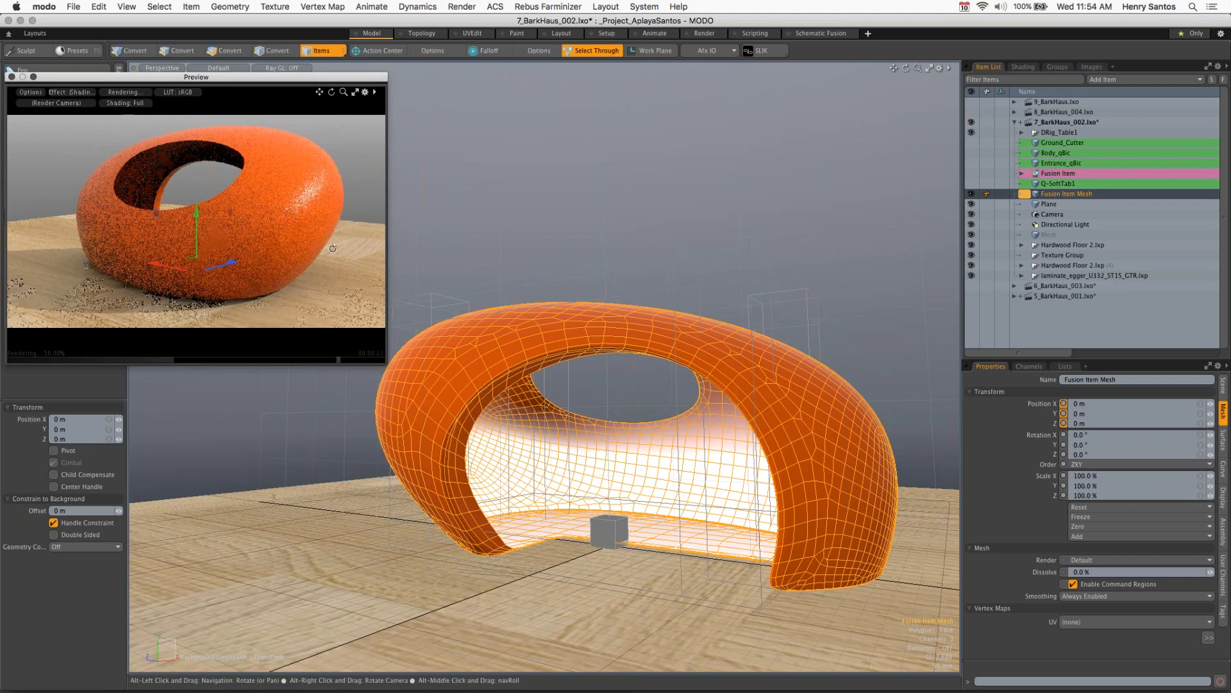
{"action": "left_click_drag", "start_coordinate": [331, 247], "coordinate": [246, 228], "text": "alt"}
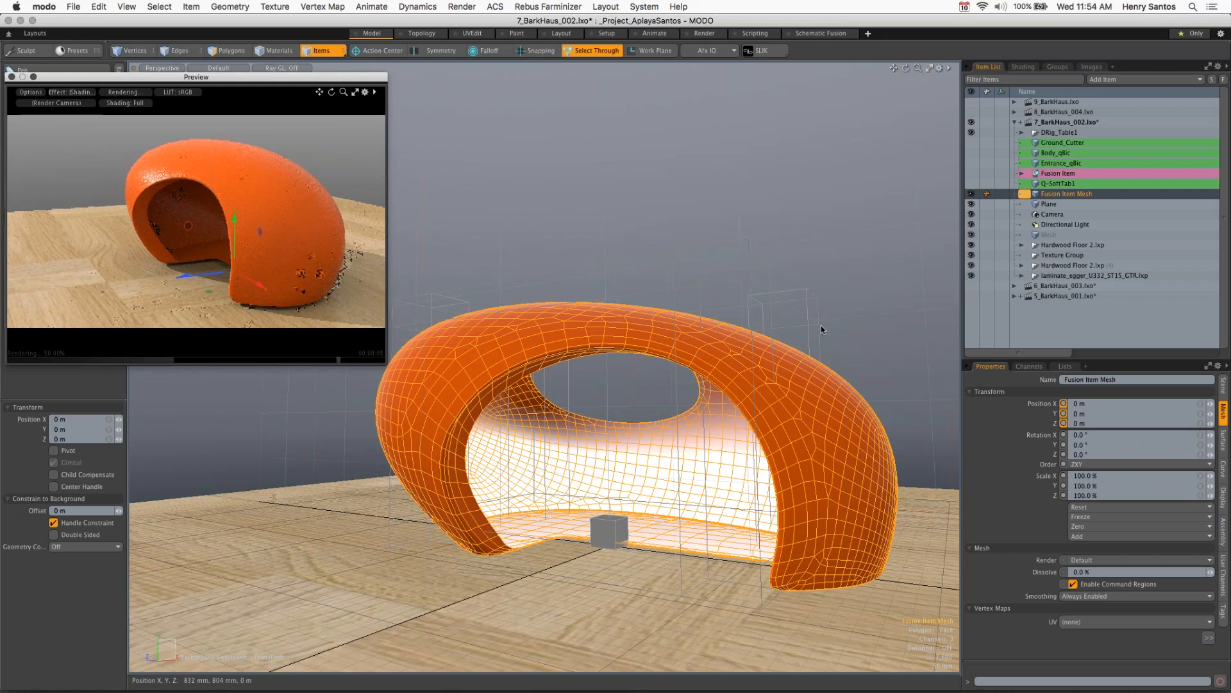
{"action": "key", "text": "alt"}
{"action": "left_click_drag", "start_coordinate": [791, 271], "coordinate": [776, 275], "text": "alt"}
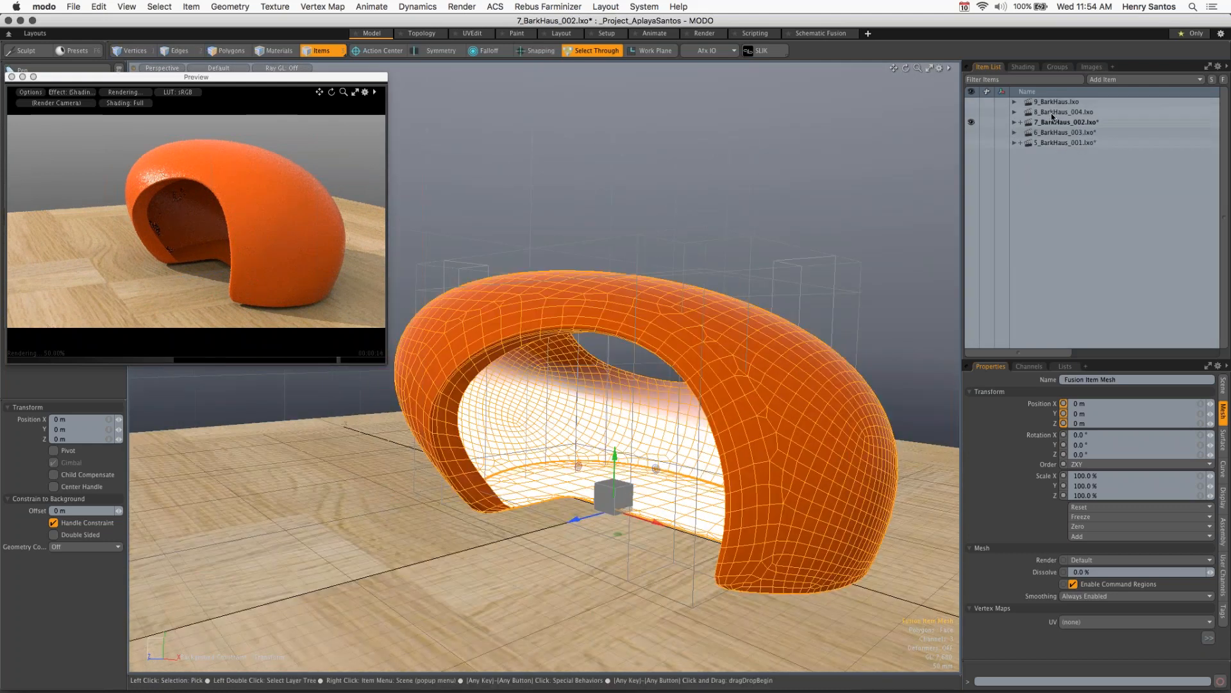
Step: Switch to the 8_BarkHaus_004.lxo scene and frame the box doghouse's entrance with the dog in the model view and preview
{"action": "left_click", "coordinate": [1050, 111]}
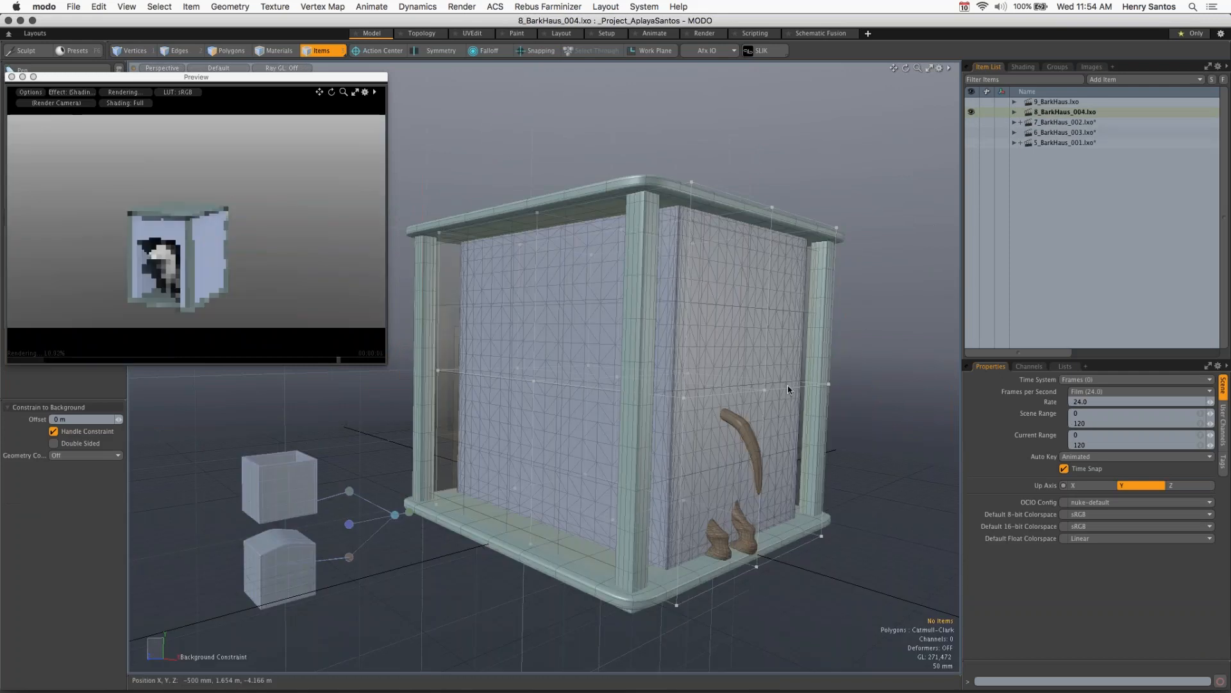
{"action": "key", "text": "alt"}
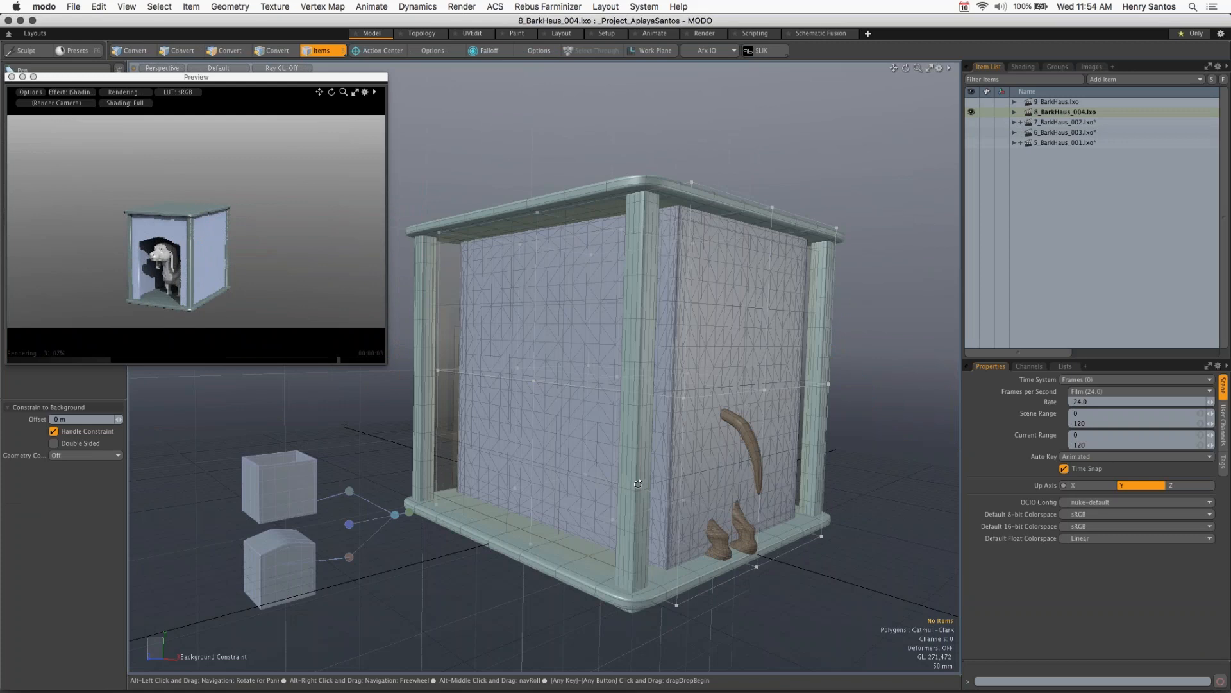
{"action": "left_click_drag", "start_coordinate": [638, 483], "coordinate": [1052, 449], "text": "alt"}
{"action": "left_click_drag", "start_coordinate": [687, 449], "coordinate": [770, 449], "text": "alt"}
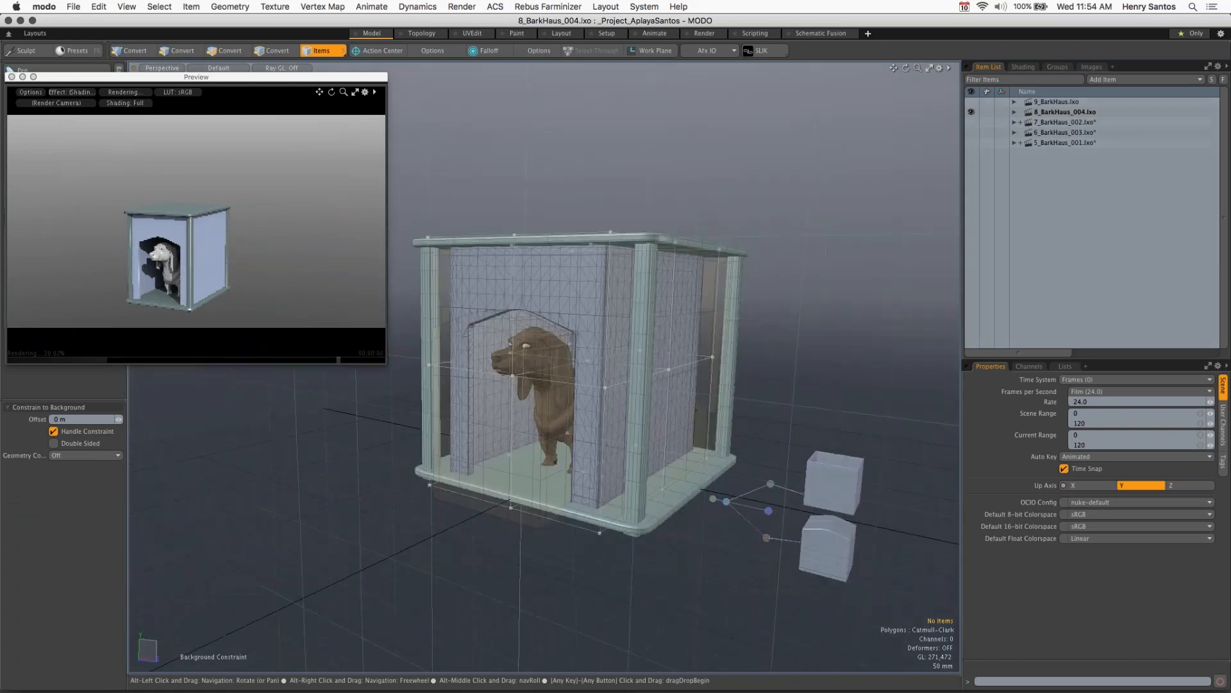
{"action": "left_click_drag", "start_coordinate": [206, 253], "coordinate": [405, 241], "text": "alt+shift"}
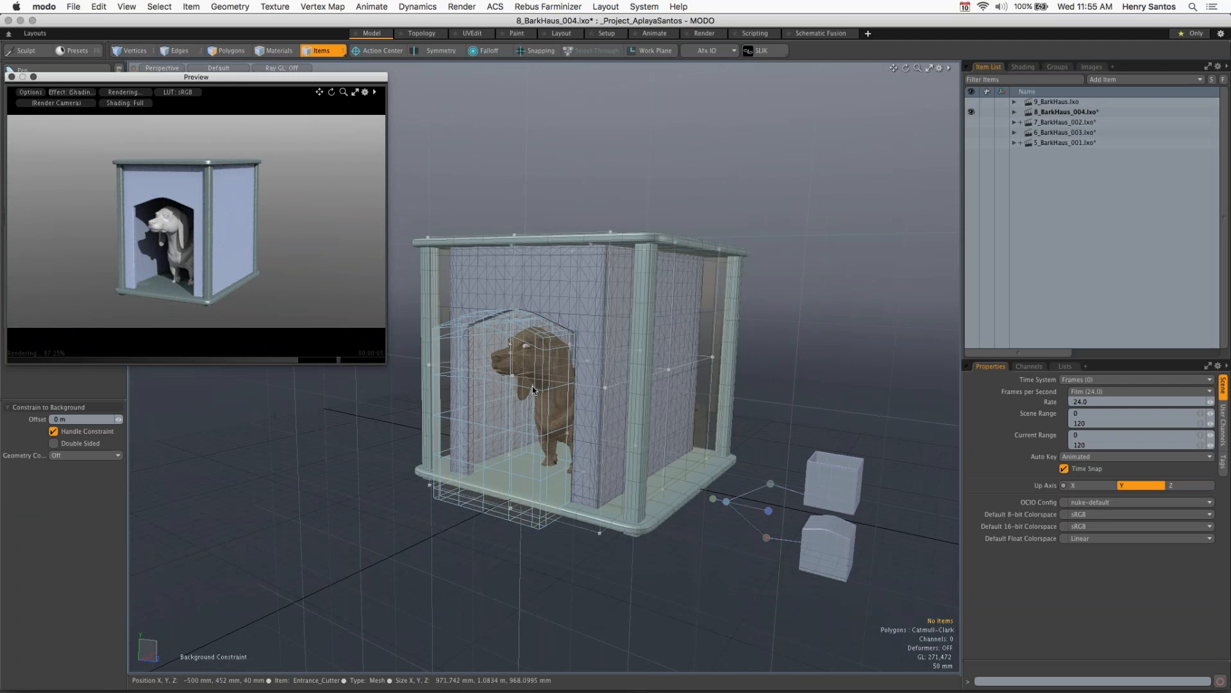
{"action": "scroll", "coordinate": [533, 387], "scroll_direction": "up", "scroll_amount": 2}
{"action": "left_click_drag", "start_coordinate": [640, 367], "coordinate": [731, 302], "text": "alt+shift"}
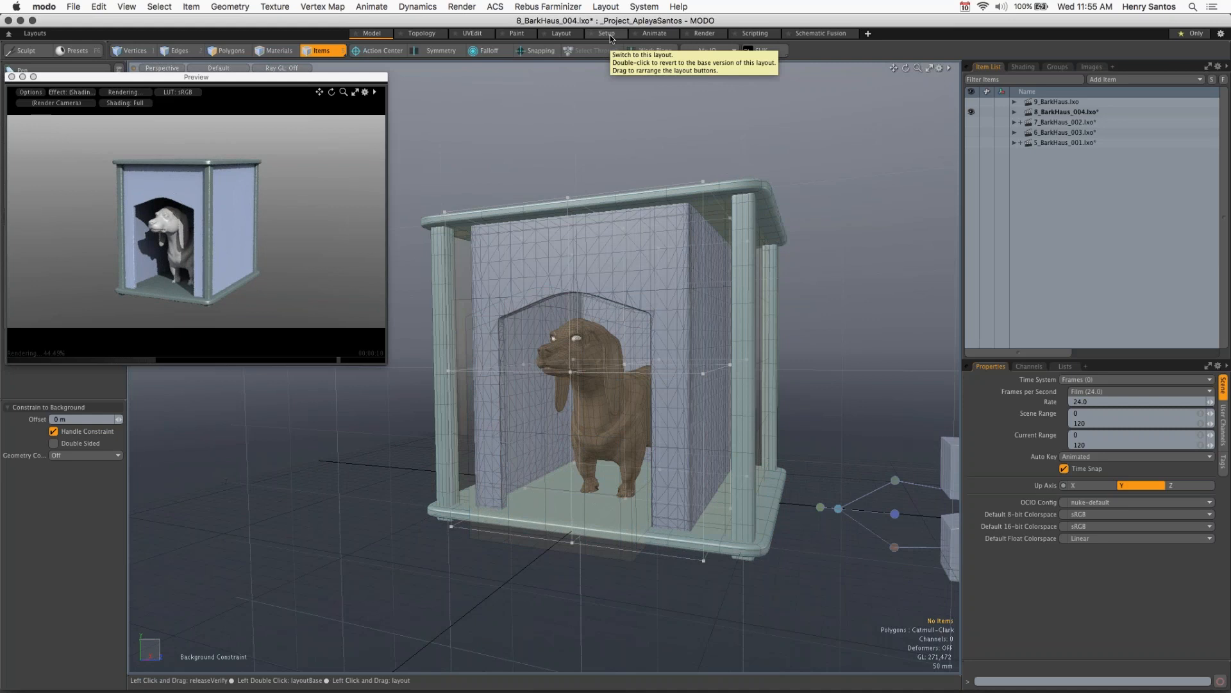
Step: Switch to the Setup layout and view the box doghouse closely from its front corner
{"action": "left_click", "coordinate": [610, 37]}
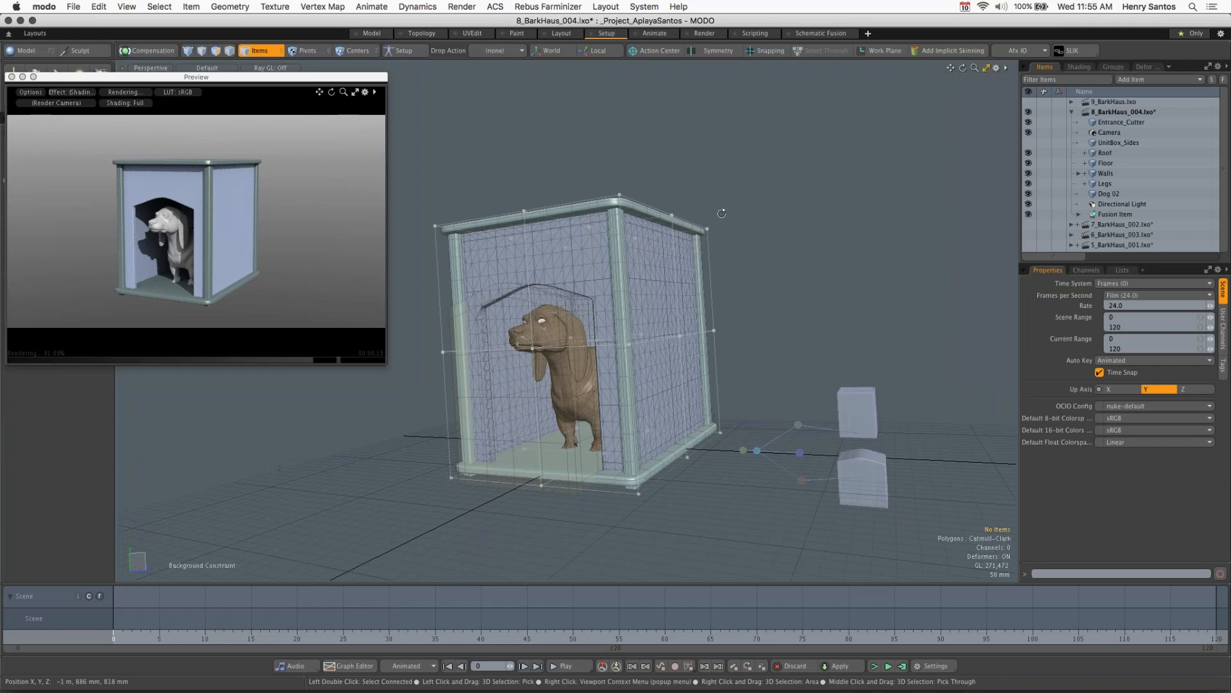
{"action": "left_click_drag", "start_coordinate": [722, 212], "coordinate": [722, 214], "text": "alt"}
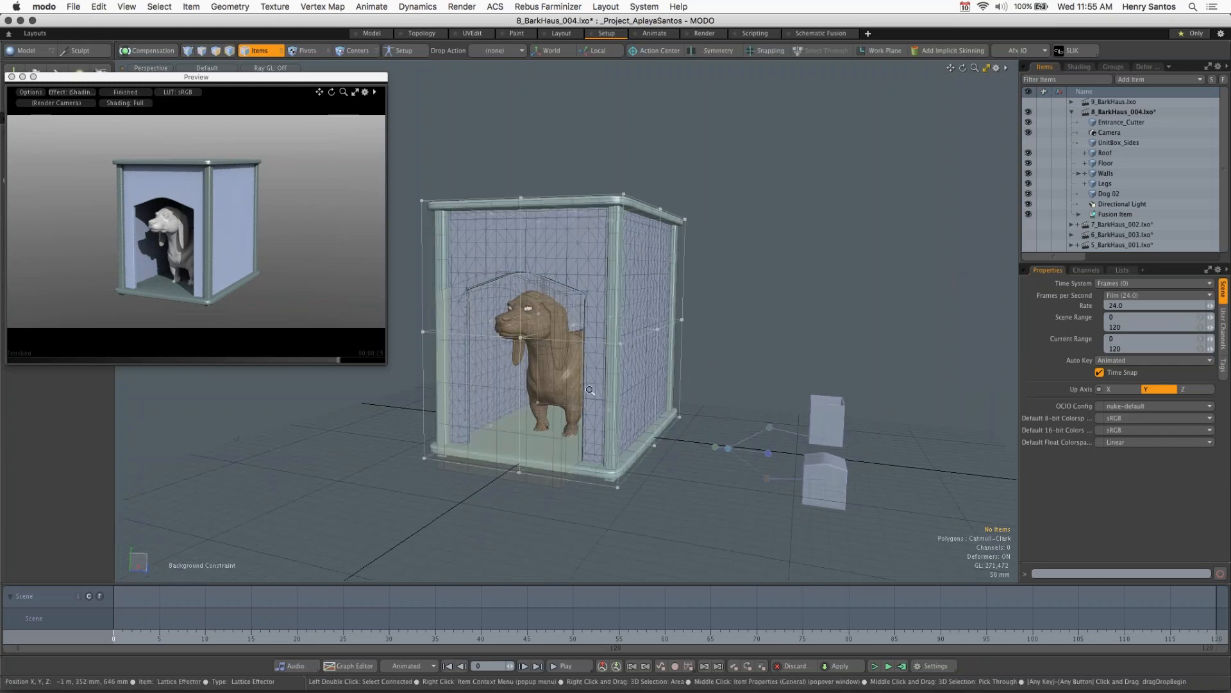
{"action": "left_click_drag", "start_coordinate": [601, 390], "coordinate": [526, 383], "text": "alt"}
{"action": "mouse_move", "coordinate": [758, 260]}
{"action": "left_mouse_down", "text": "alt+shift"}
{"action": "mouse_move", "coordinate": [759, 273]}
{"action": "mouse_move", "coordinate": [807, 299]}
{"action": "mouse_move", "coordinate": [825, 289]}
{"action": "mouse_move", "coordinate": [753, 265]}
{"action": "left_mouse_up", "text": "alt+shift"}
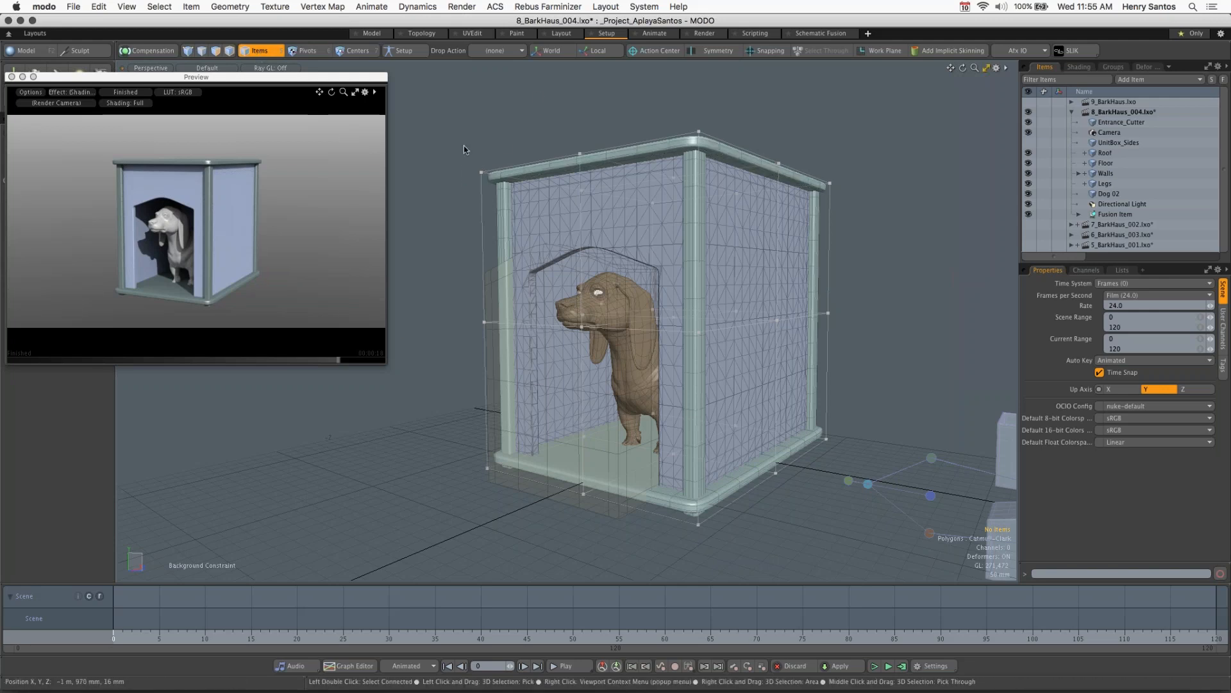
Step: Raise the lattice control point 0 2 0 at the front roof corner to 647.5226 mm in Y
{"action": "left_click", "coordinate": [504, 192]}
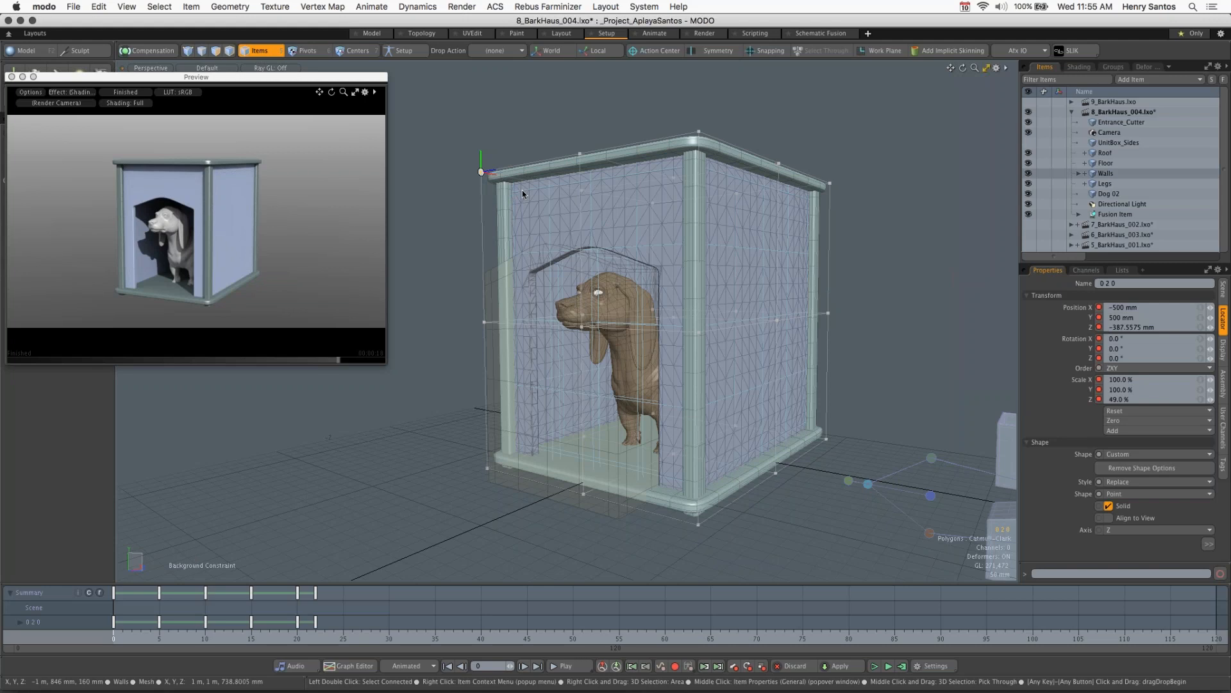
{"action": "key", "text": "w"}
{"action": "left_click_drag", "start_coordinate": [481, 154], "coordinate": [480, 127]}
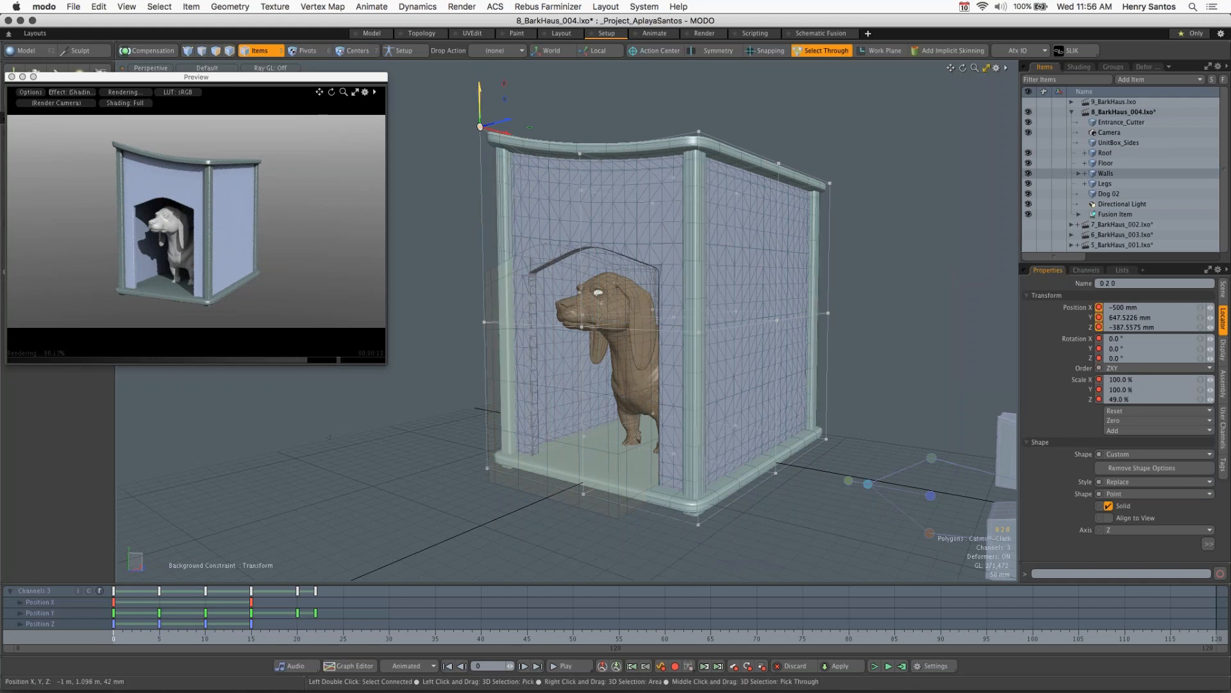
Step: Lower the lattice control point 0 2 0 at the doghouse's front roof corner to 373.2818 mm in Y
{"action": "left_click_drag", "start_coordinate": [480, 99], "coordinate": [479, 183]}
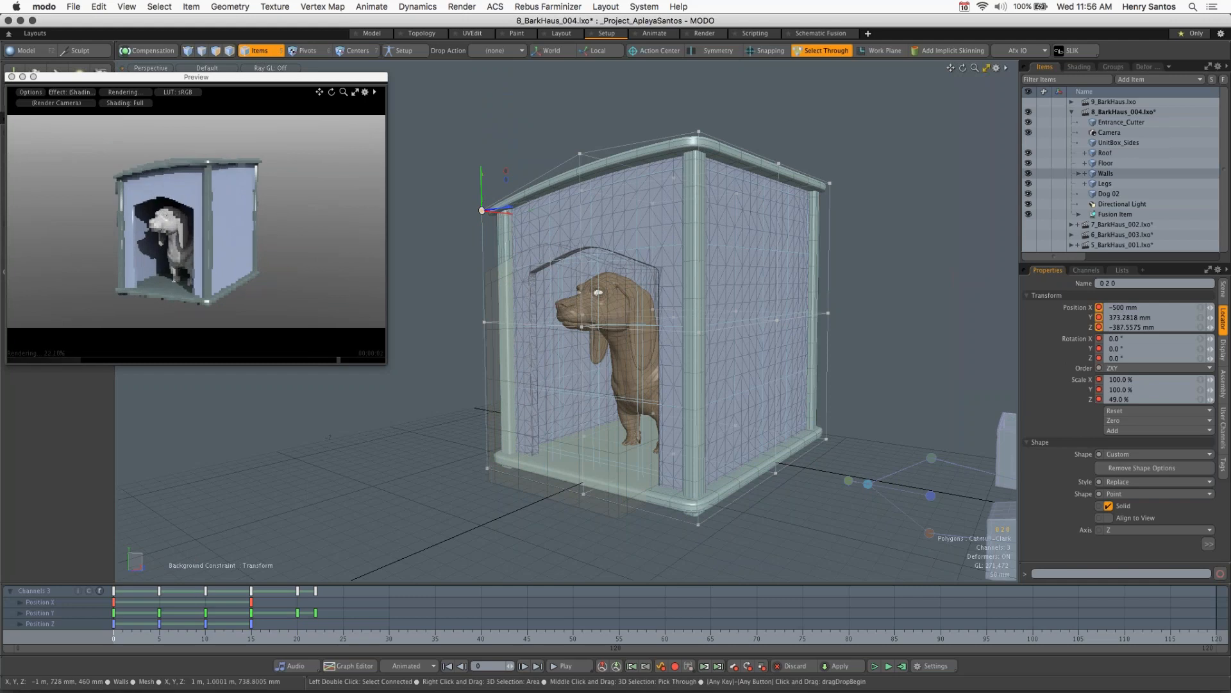
{"action": "left_click_drag", "start_coordinate": [555, 275], "coordinate": [631, 294], "text": "alt"}
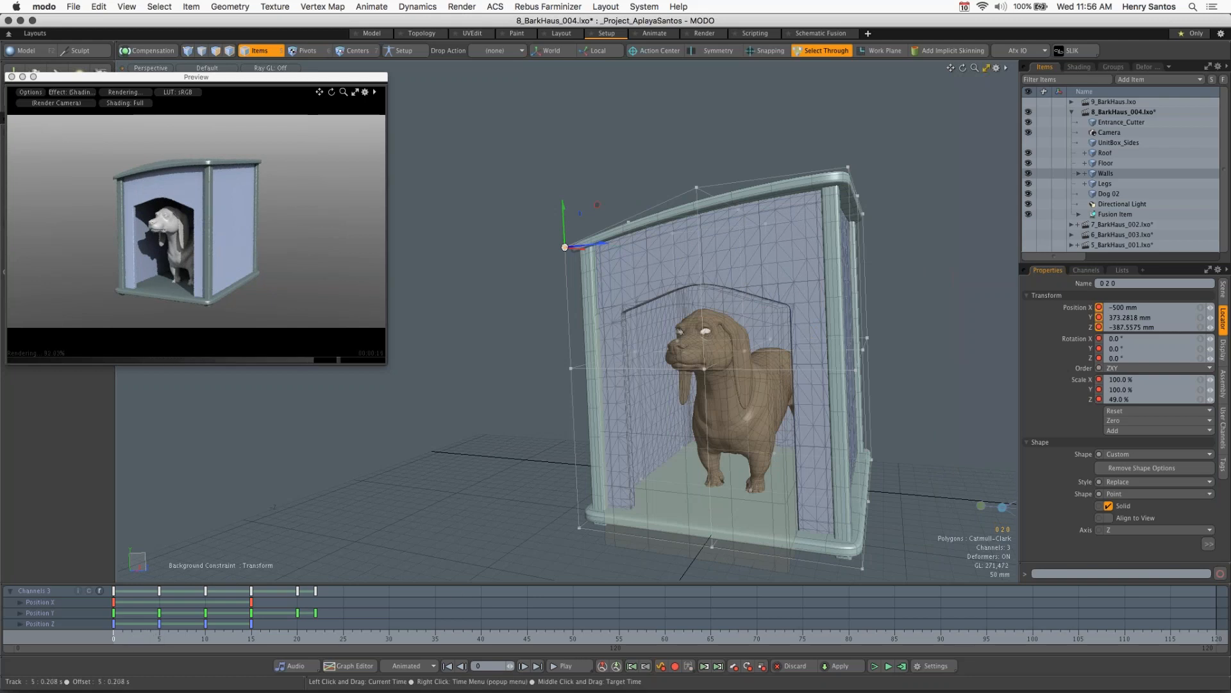
Step: Examine the lattice-deformed doghouse at frames 5, 10, 15 and 20 from its front and side
{"action": "left_click", "coordinate": [168, 638]}
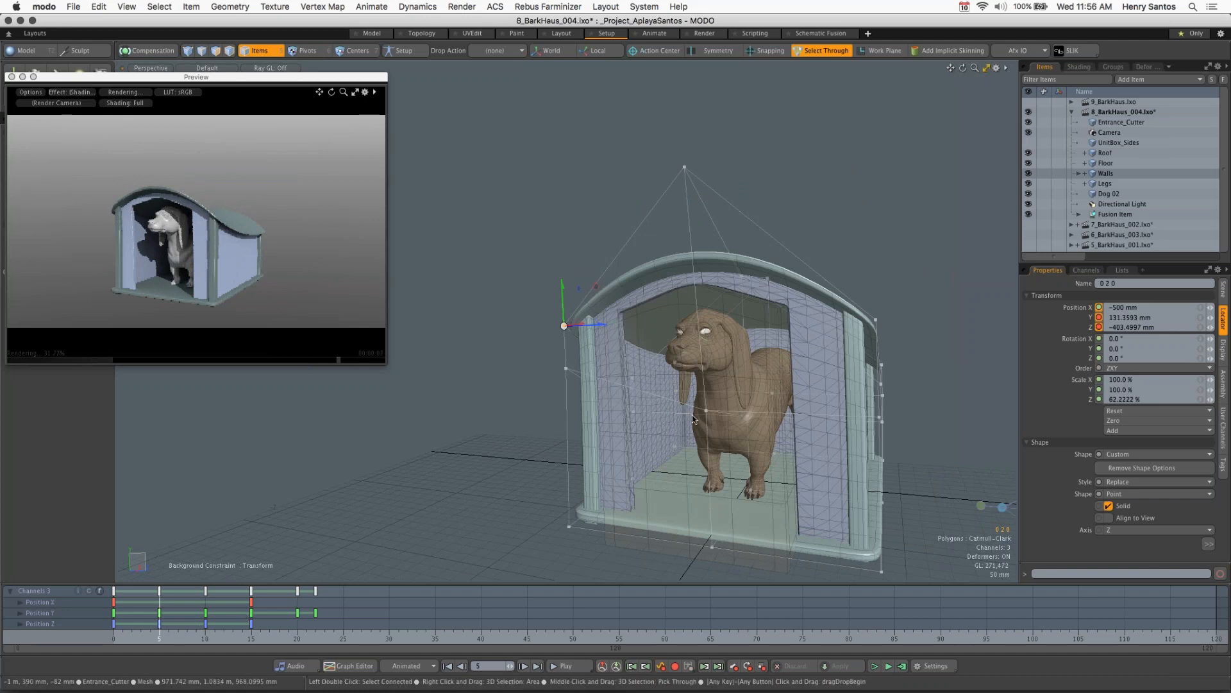
{"action": "left_click_drag", "start_coordinate": [656, 427], "coordinate": [446, 345], "text": "alt"}
{"action": "left_click_drag", "start_coordinate": [824, 281], "coordinate": [746, 314], "text": "alt"}
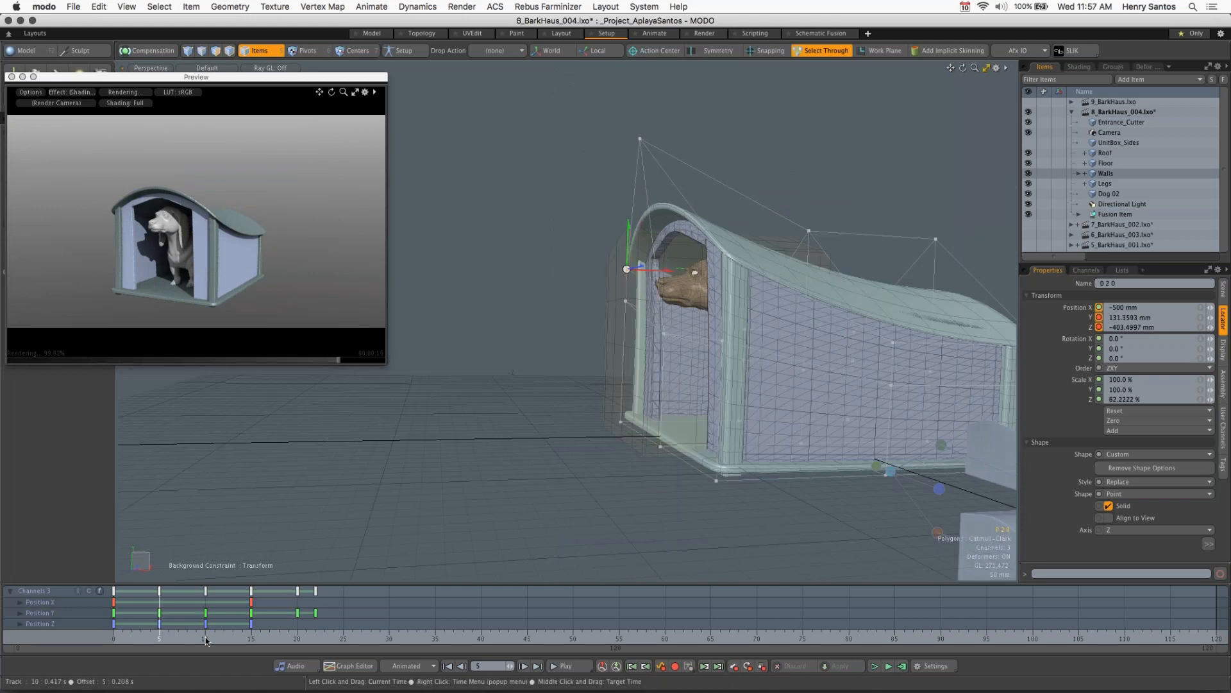
{"action": "left_click", "coordinate": [206, 640]}
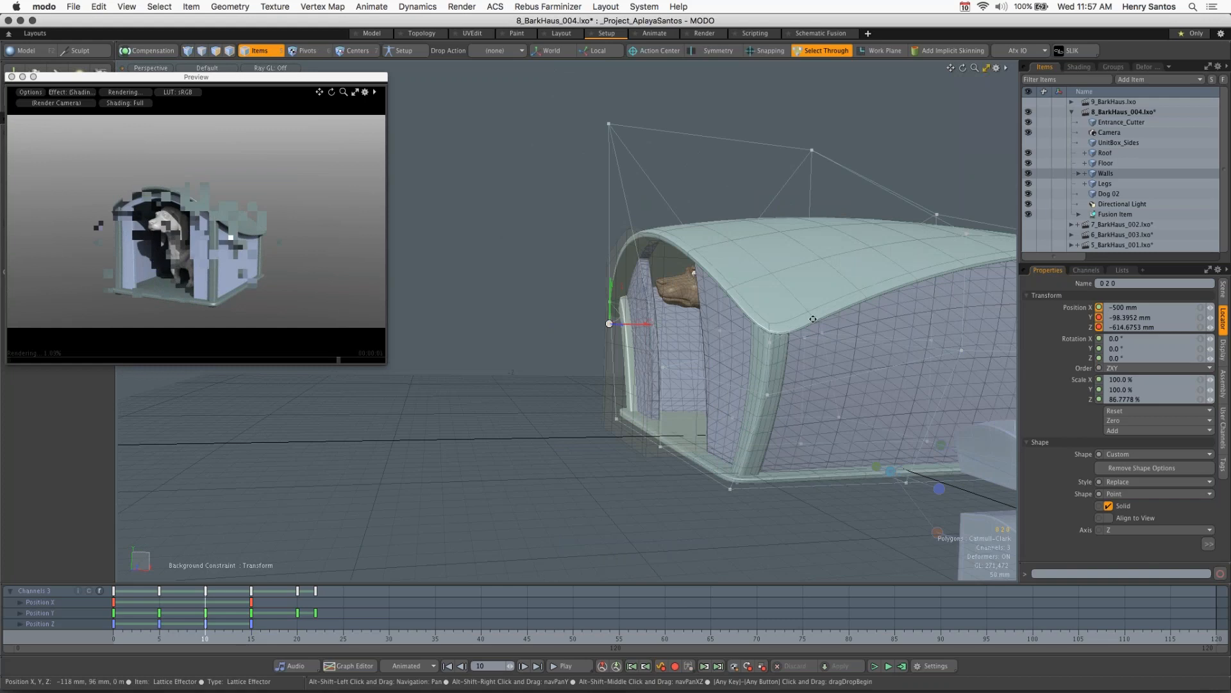
{"action": "left_click_drag", "start_coordinate": [814, 319], "coordinate": [681, 314], "text": "alt+shift"}
{"action": "left_click_drag", "start_coordinate": [945, 356], "coordinate": [932, 323], "text": "alt+shift"}
{"action": "left_click", "coordinate": [251, 635]}
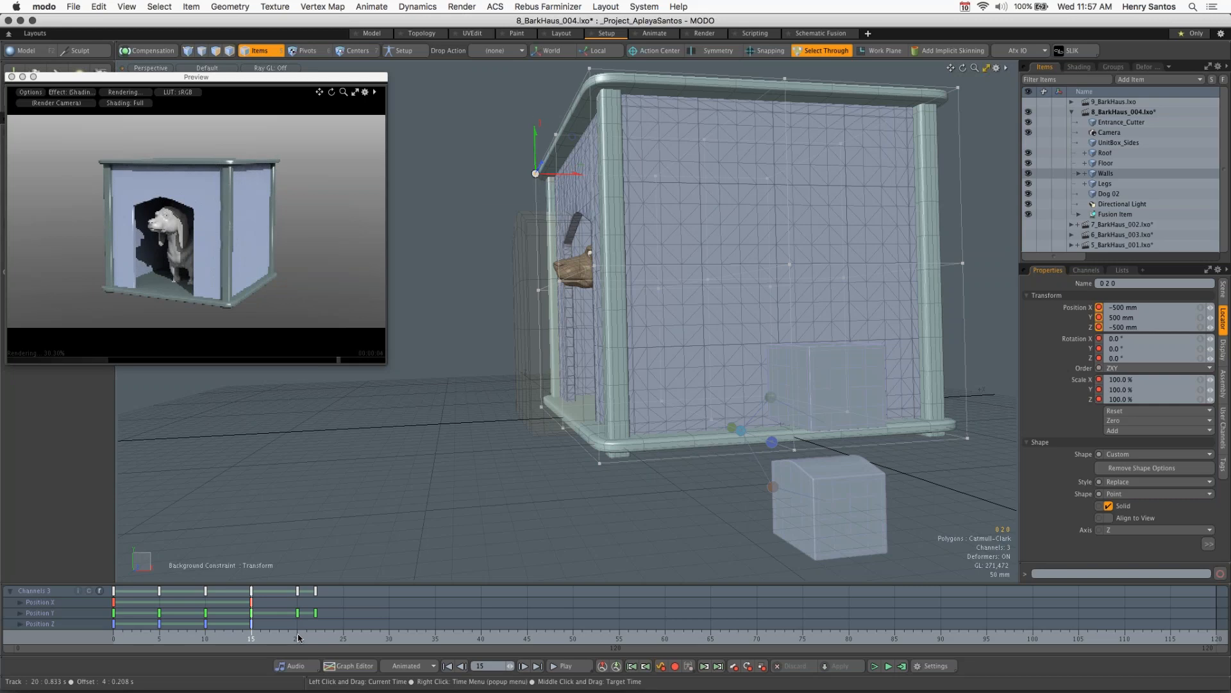
{"action": "left_click", "coordinate": [299, 637]}
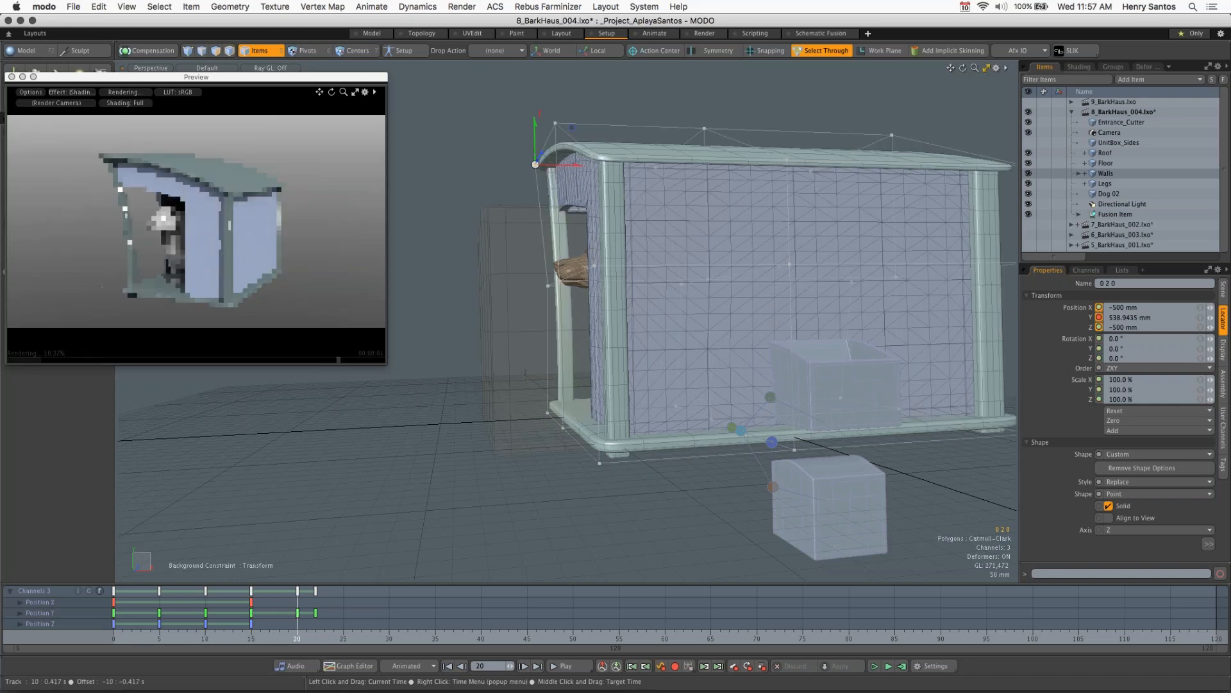
Step: At frame 10, raise the two middle lattice control points on the doghouse's side beside the entrance
{"action": "left_click", "coordinate": [204, 637]}
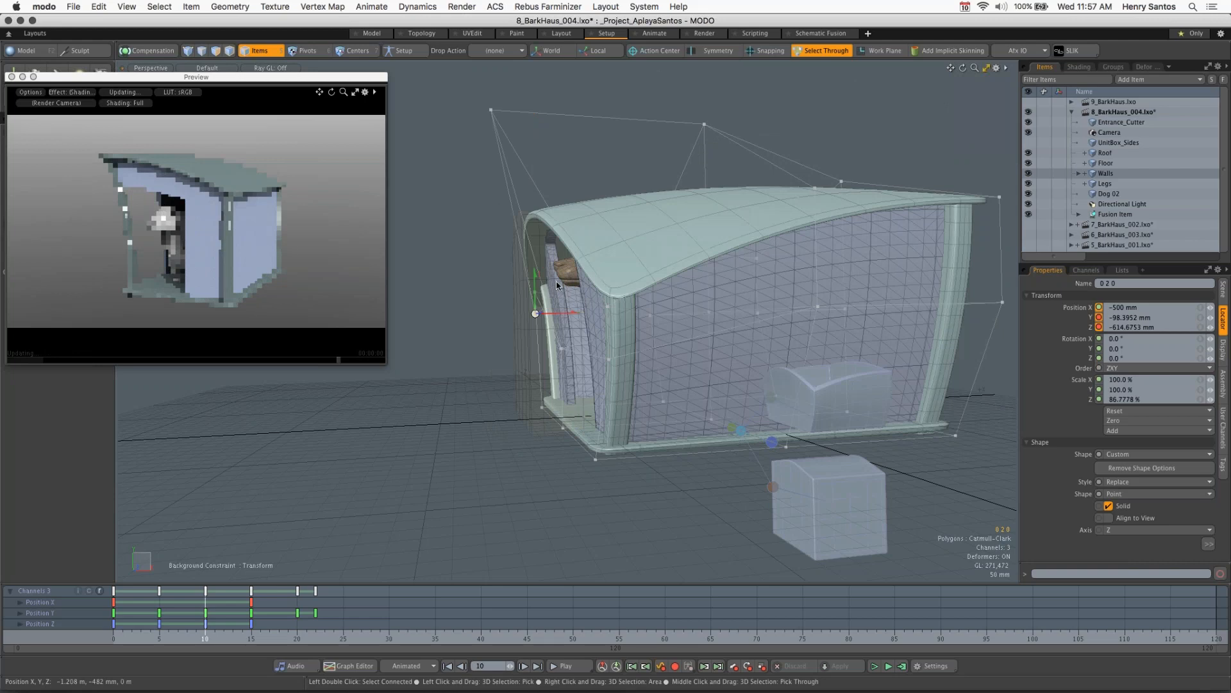
{"action": "left_click_drag", "start_coordinate": [619, 339], "coordinate": [712, 345], "text": "alt"}
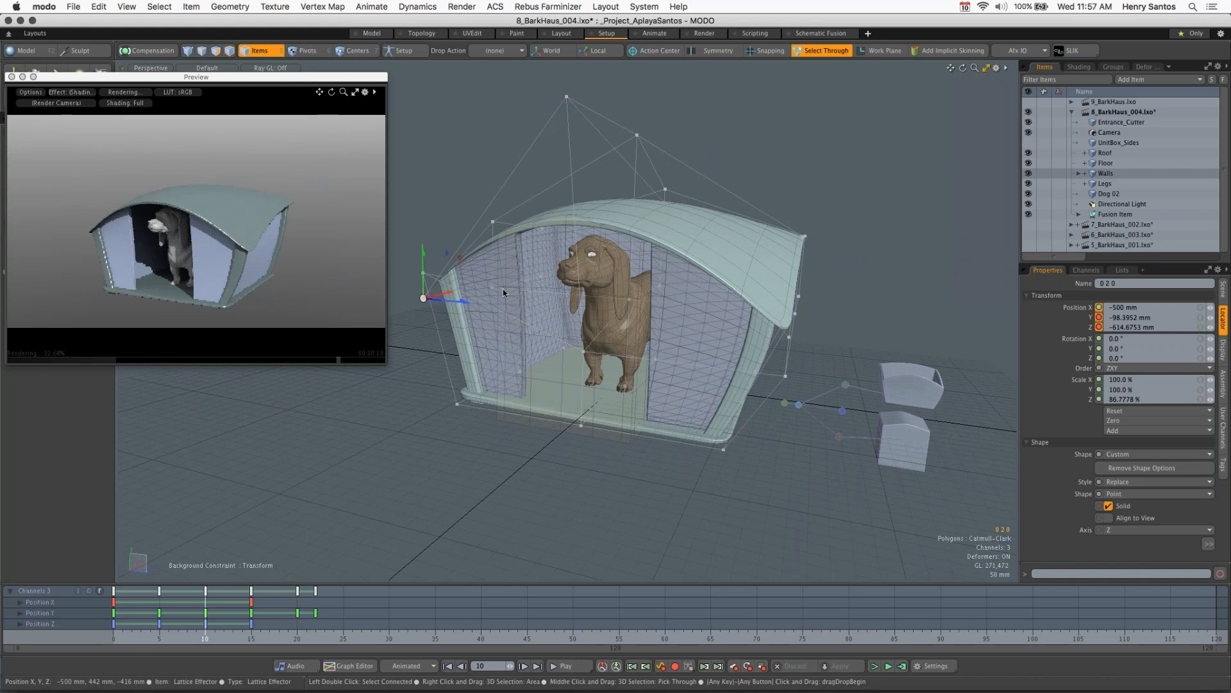
{"action": "left_click", "coordinate": [473, 275]}
{"action": "right_click_drag", "start_coordinate": [468, 171], "coordinate": [513, 297]}
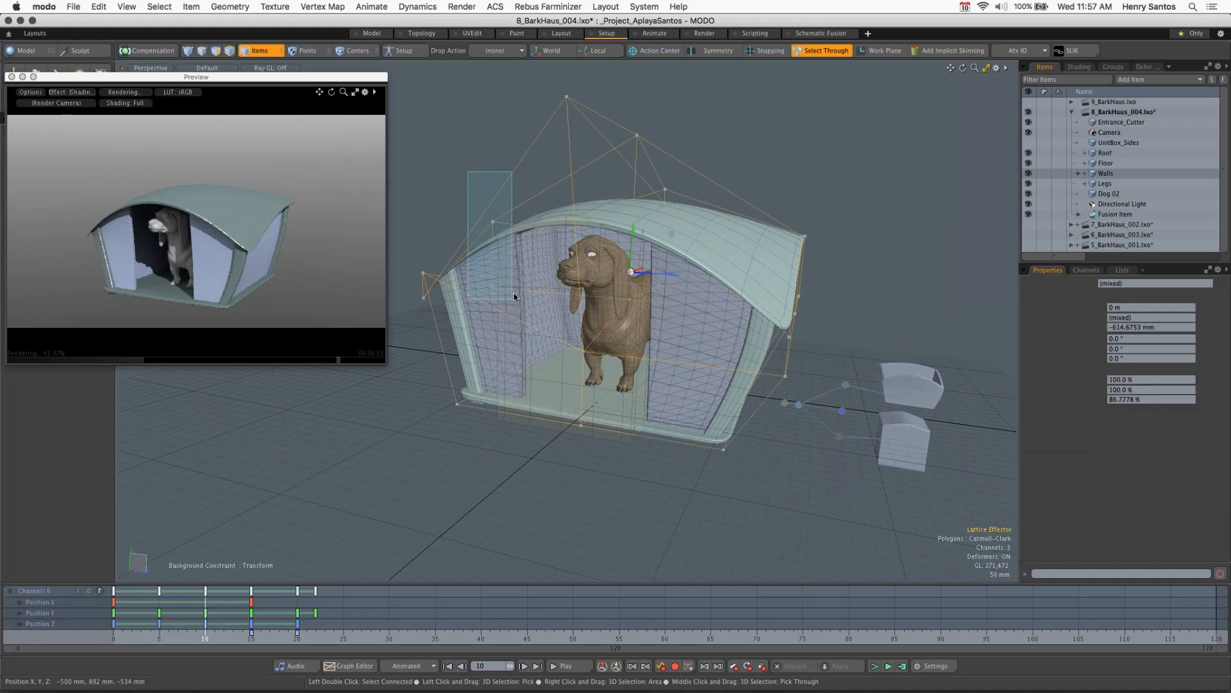
{"action": "left_click_drag", "start_coordinate": [493, 184], "coordinate": [493, 112]}
{"action": "key", "text": "alt"}
{"action": "left_click_drag", "start_coordinate": [601, 245], "coordinate": [746, 395], "text": "alt"}
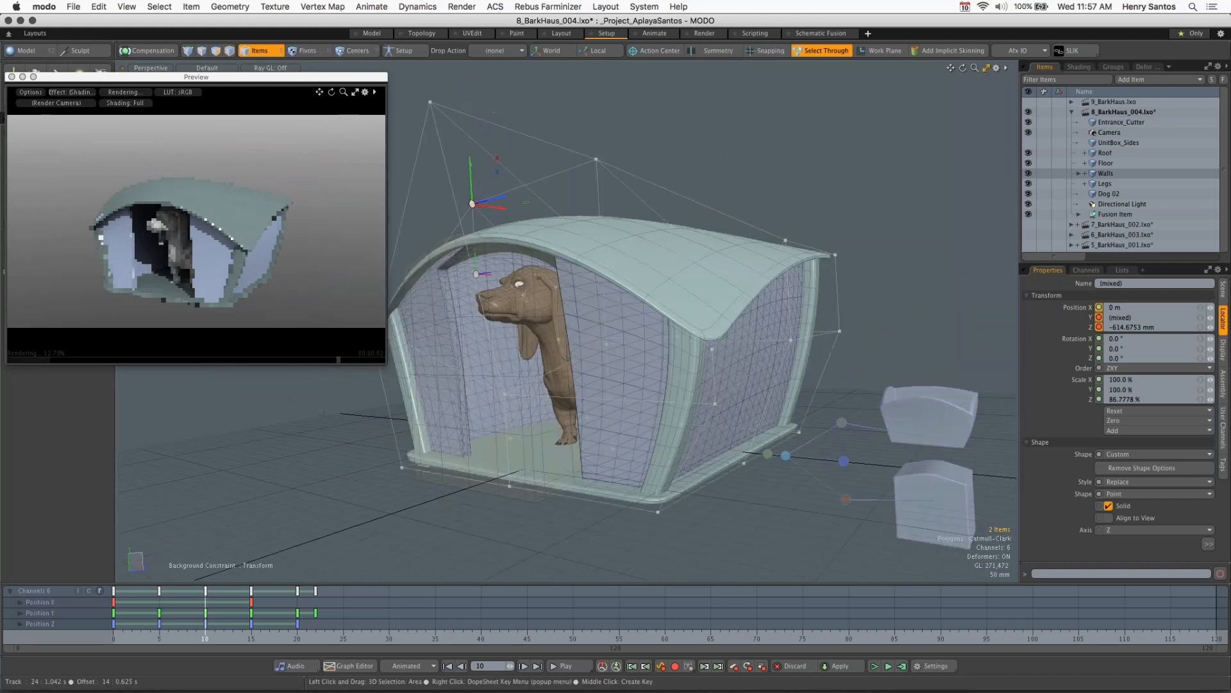
Step: Compare the doghouse's shape at frames 20 and 0, viewing it from the entrance and the opposite front corner
{"action": "left_click", "coordinate": [297, 638]}
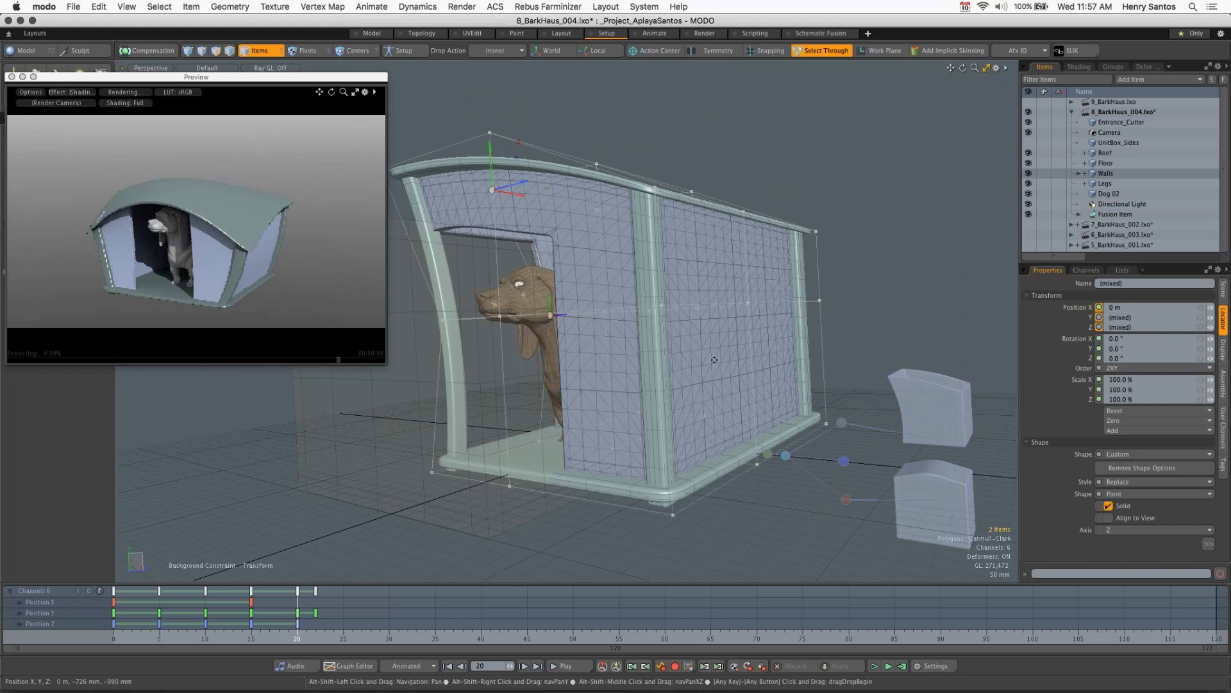
{"action": "left_click_drag", "start_coordinate": [715, 360], "coordinate": [988, 361], "text": "alt+shift"}
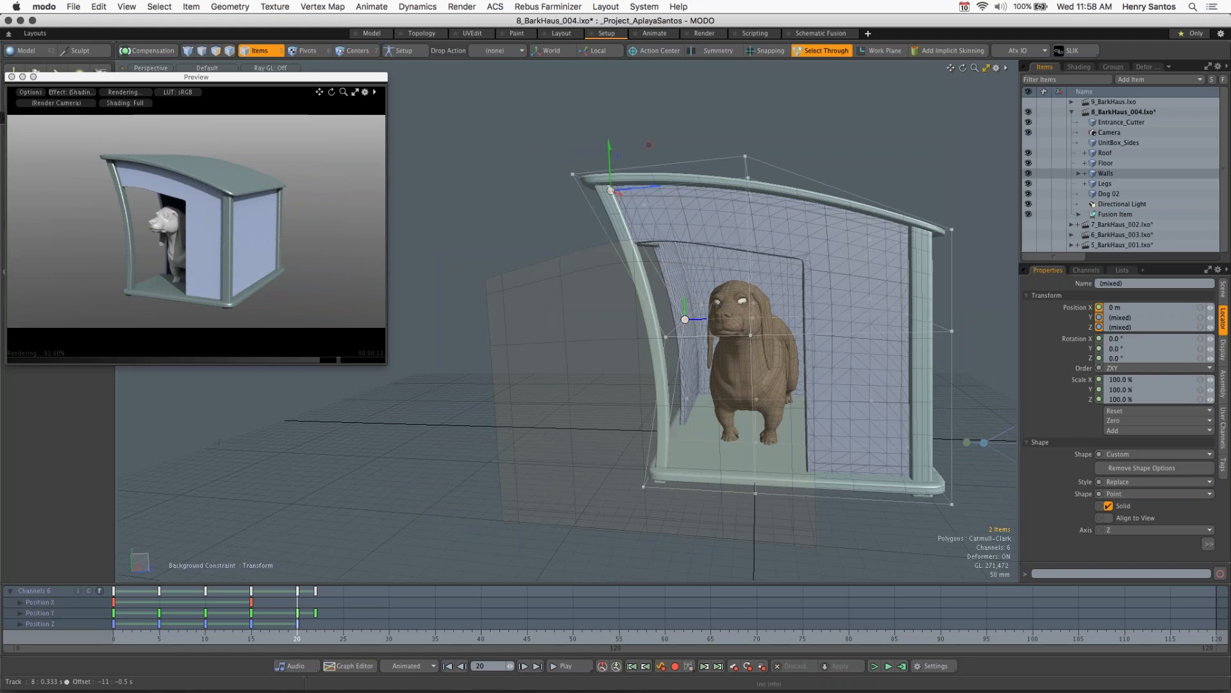
{"action": "left_click", "coordinate": [114, 638]}
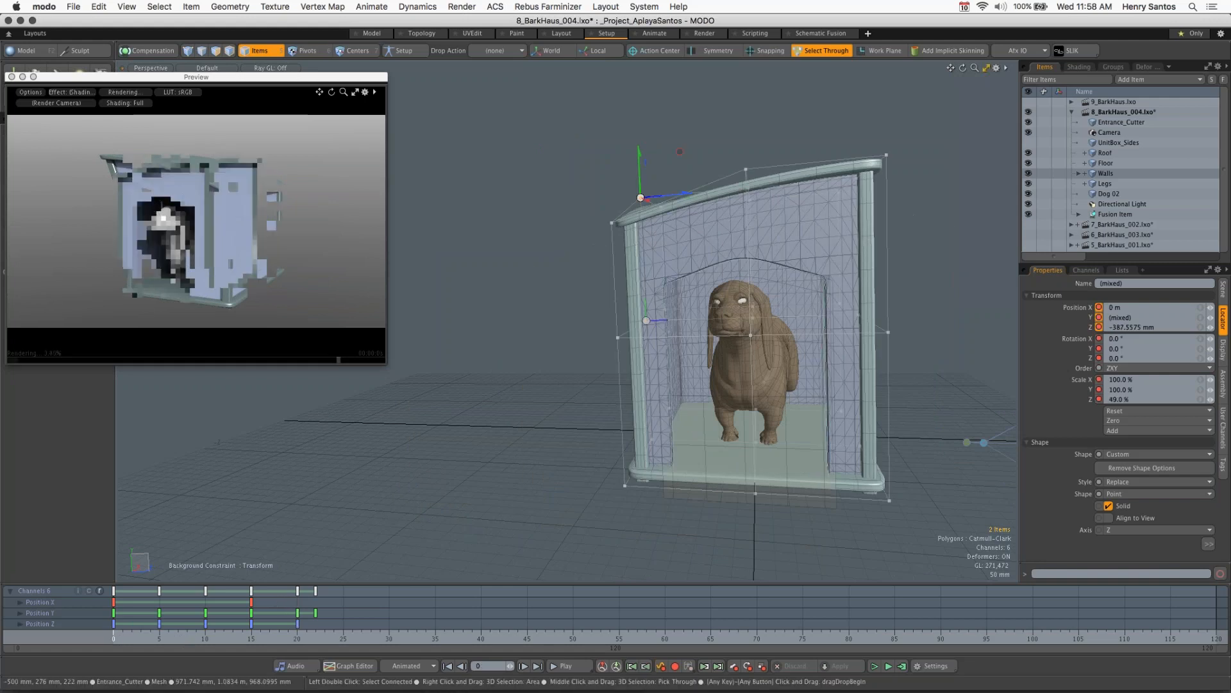
{"action": "left_click_drag", "start_coordinate": [706, 508], "coordinate": [810, 510], "text": "alt"}
{"action": "left_click_drag", "start_coordinate": [837, 436], "coordinate": [803, 404], "text": "alt+shift"}
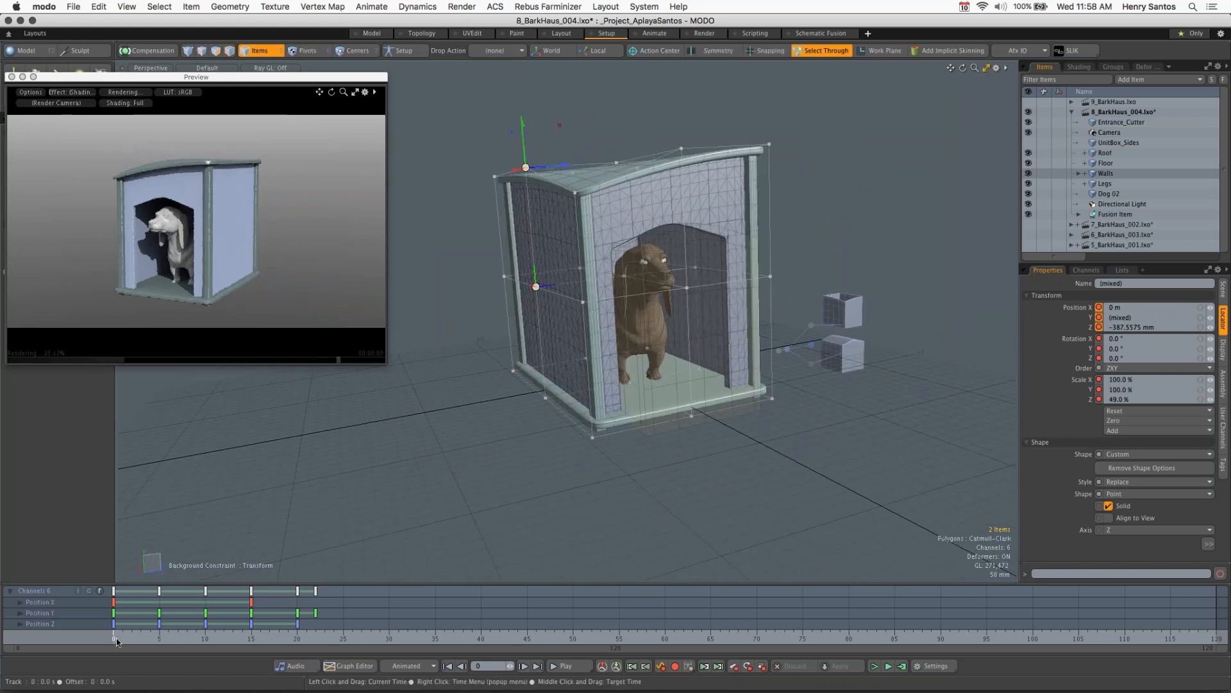
Step: Scrub the timeline between frames 1 and 20 to review the doghouse shape variations, ending at frame 13
{"action": "left_click", "coordinate": [122, 641]}
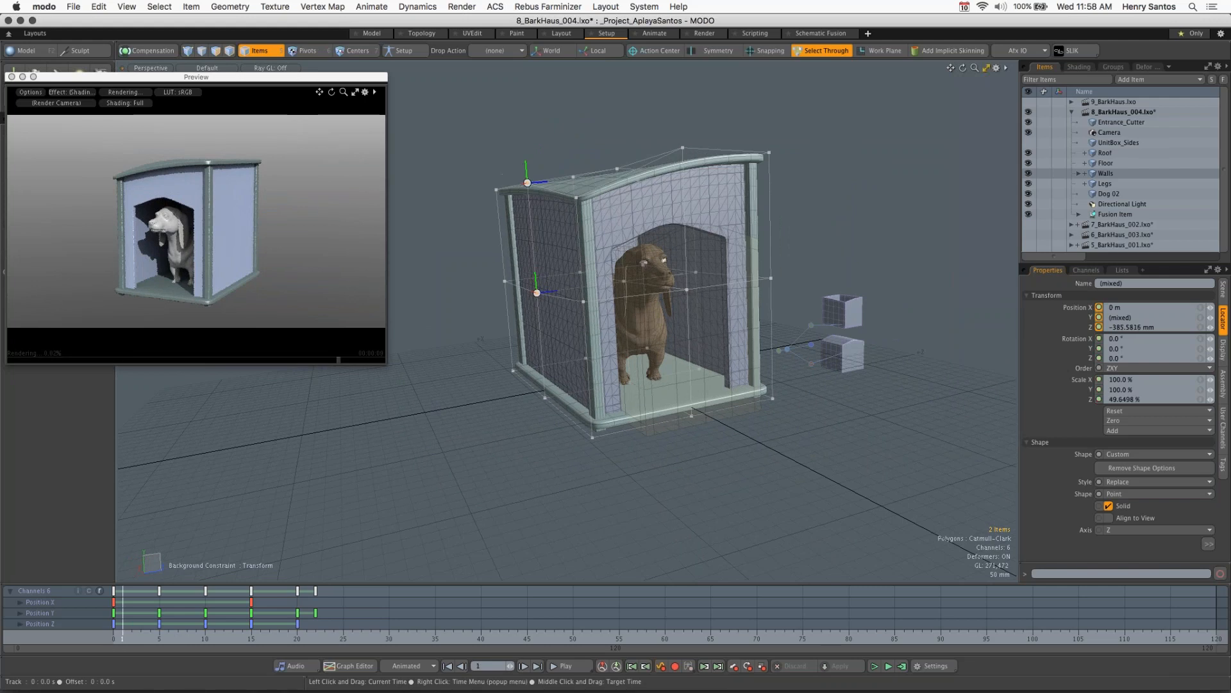
{"action": "left_click_drag", "start_coordinate": [122, 640], "coordinate": [297, 638]}
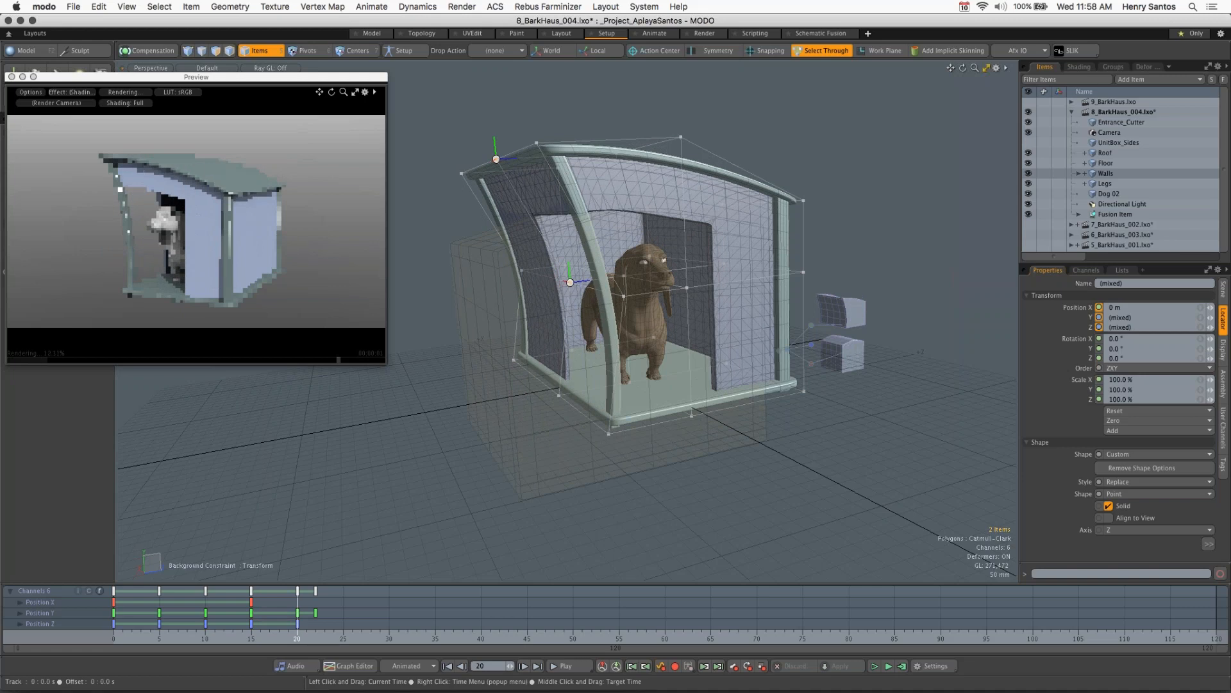
{"action": "left_click_drag", "start_coordinate": [297, 638], "coordinate": [279, 638]}
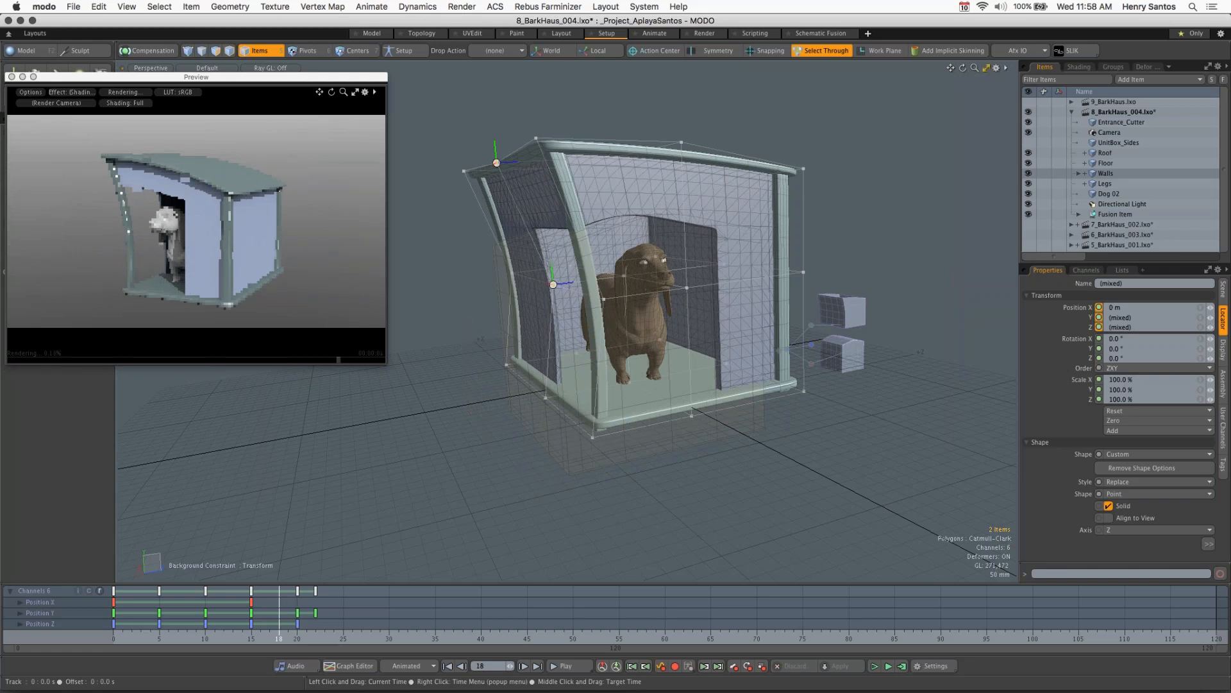
{"action": "left_click_drag", "start_coordinate": [279, 638], "coordinate": [269, 638]}
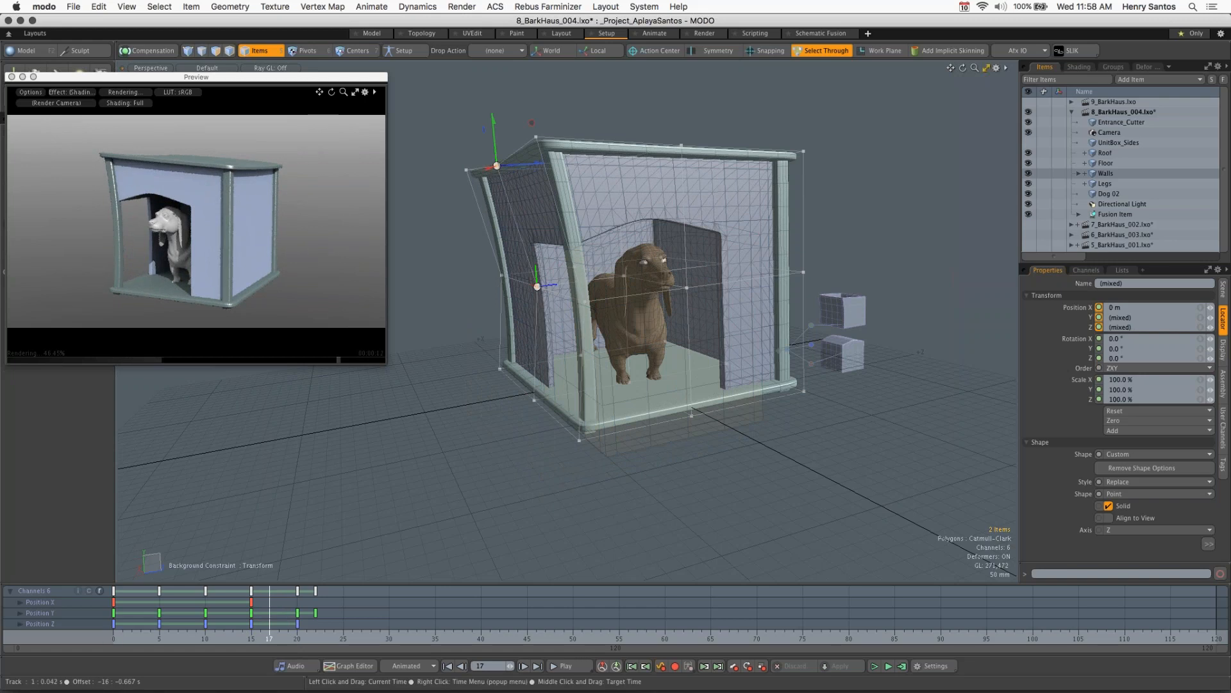
{"action": "left_click", "coordinate": [121, 636]}
{"action": "mouse_move", "coordinate": [122, 636]}
{"action": "left_mouse_down"}
{"action": "mouse_move", "coordinate": [159, 637]}
{"action": "mouse_move", "coordinate": [141, 638]}
{"action": "left_mouse_up"}
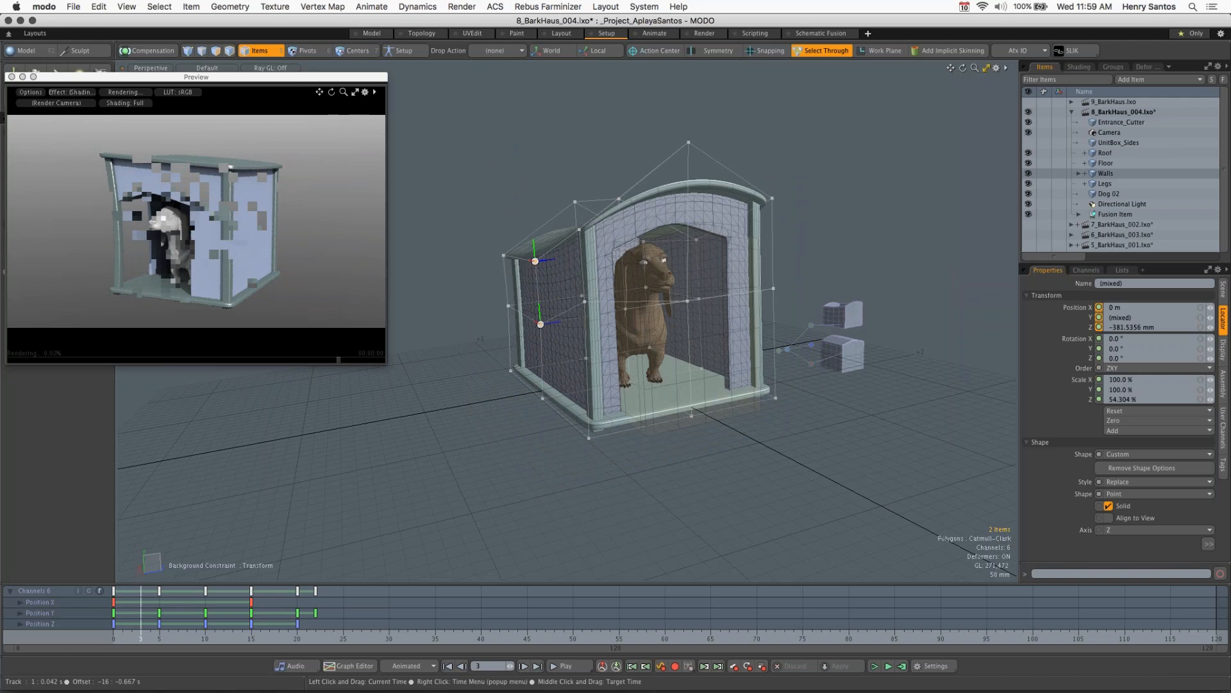
{"action": "left_click_drag", "start_coordinate": [141, 638], "coordinate": [131, 637]}
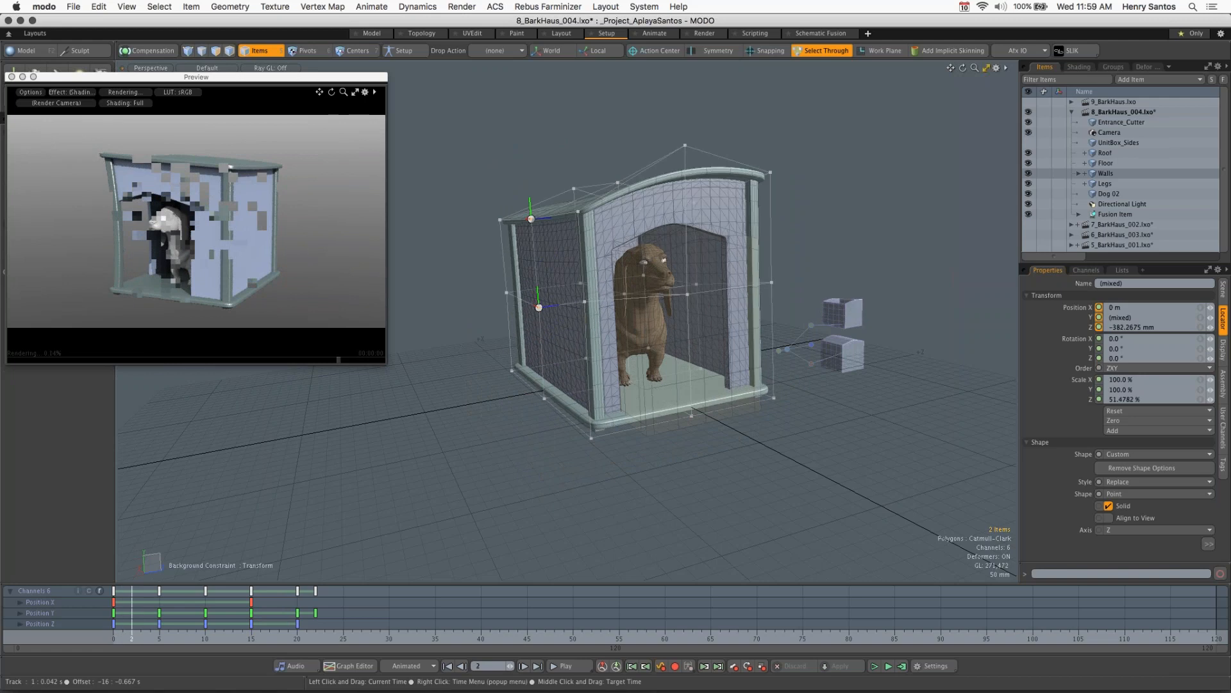
{"action": "left_click_drag", "start_coordinate": [131, 637], "coordinate": [186, 637]}
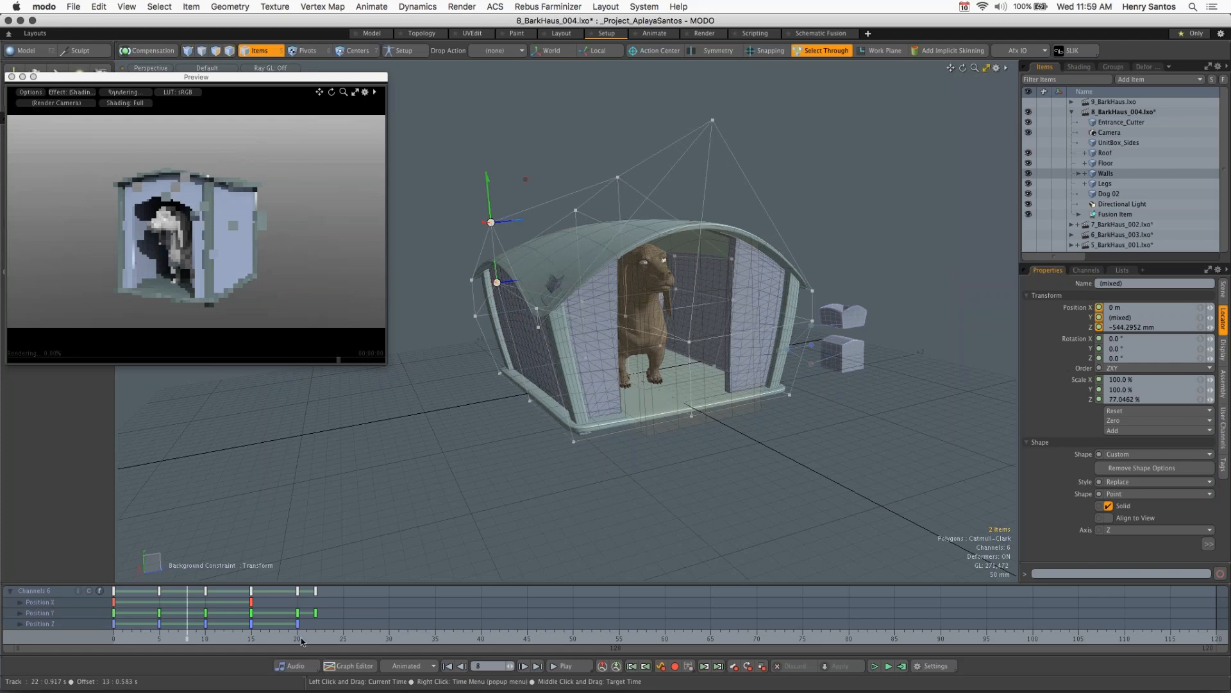
{"action": "left_click_drag", "start_coordinate": [186, 638], "coordinate": [233, 638]}
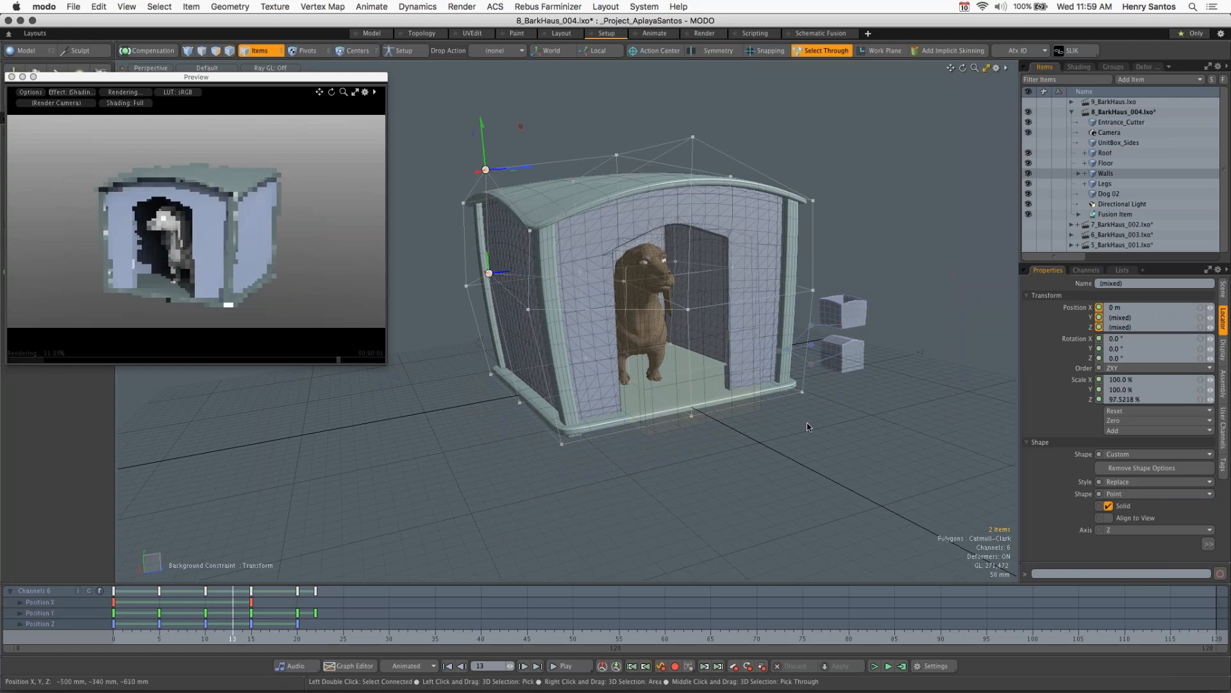
Step: Switch to the 9_BarkHaus.lxo scene and examine the slatted wooden doghouse and its step from all around
{"action": "left_click", "coordinate": [1072, 111]}
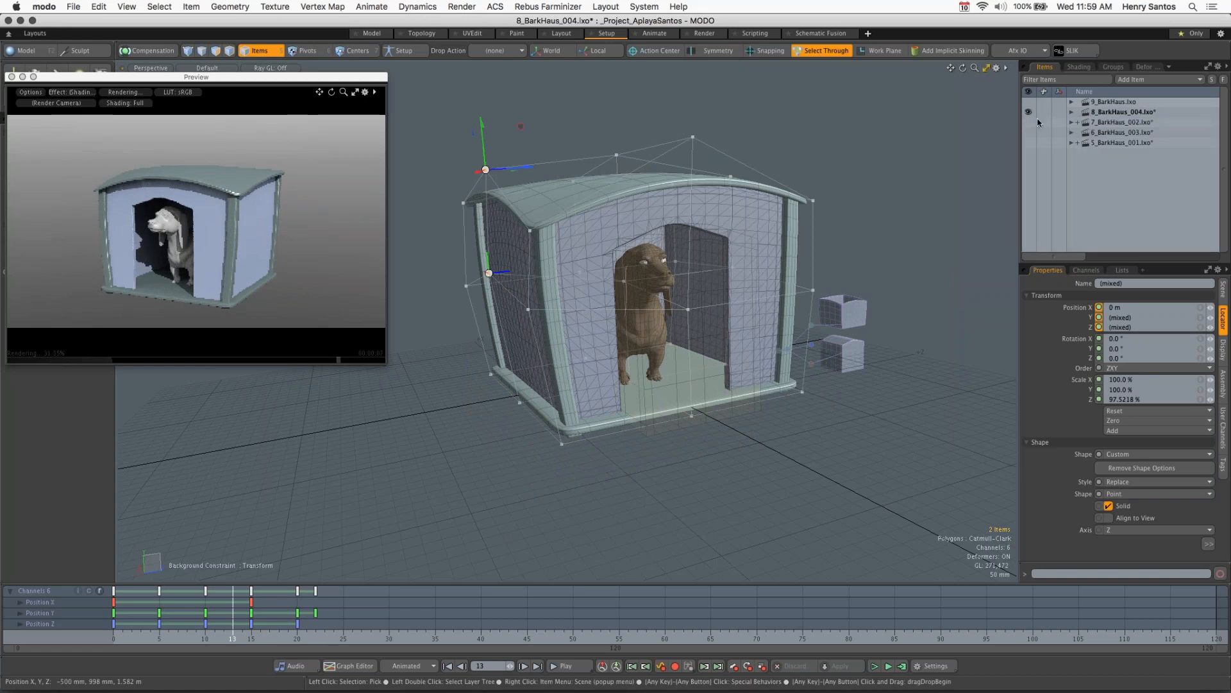
{"action": "left_click", "coordinate": [1119, 101]}
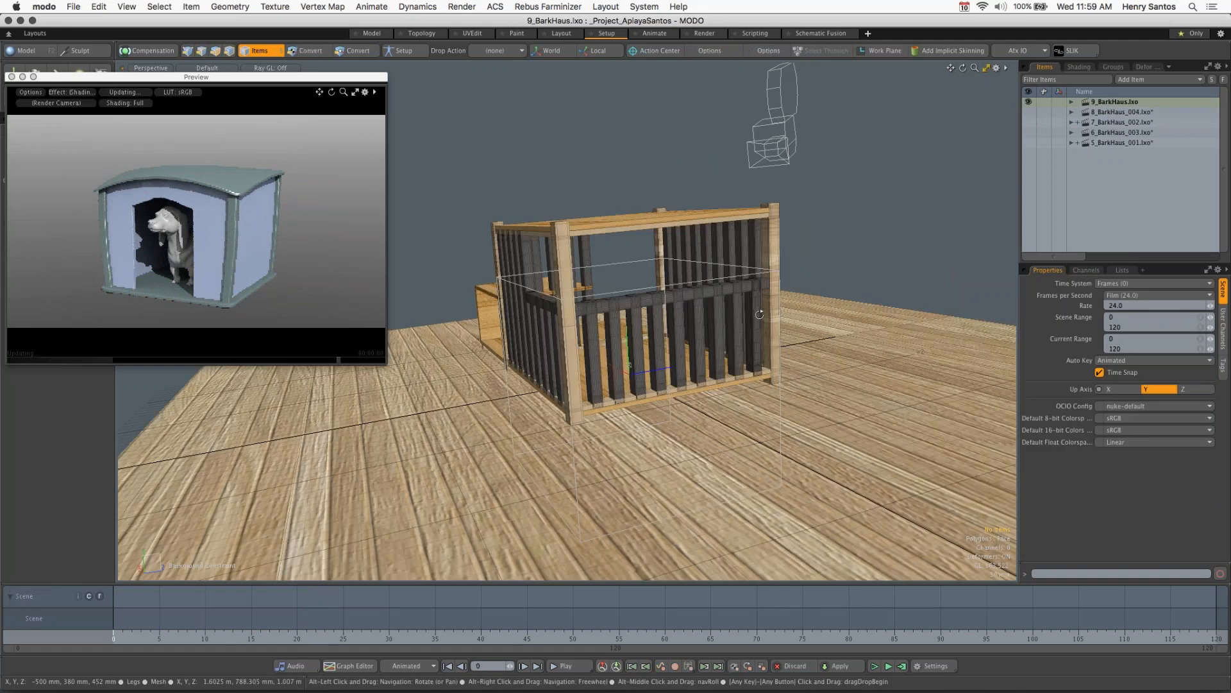
{"action": "left_click_drag", "start_coordinate": [759, 314], "coordinate": [759, 122], "text": "alt"}
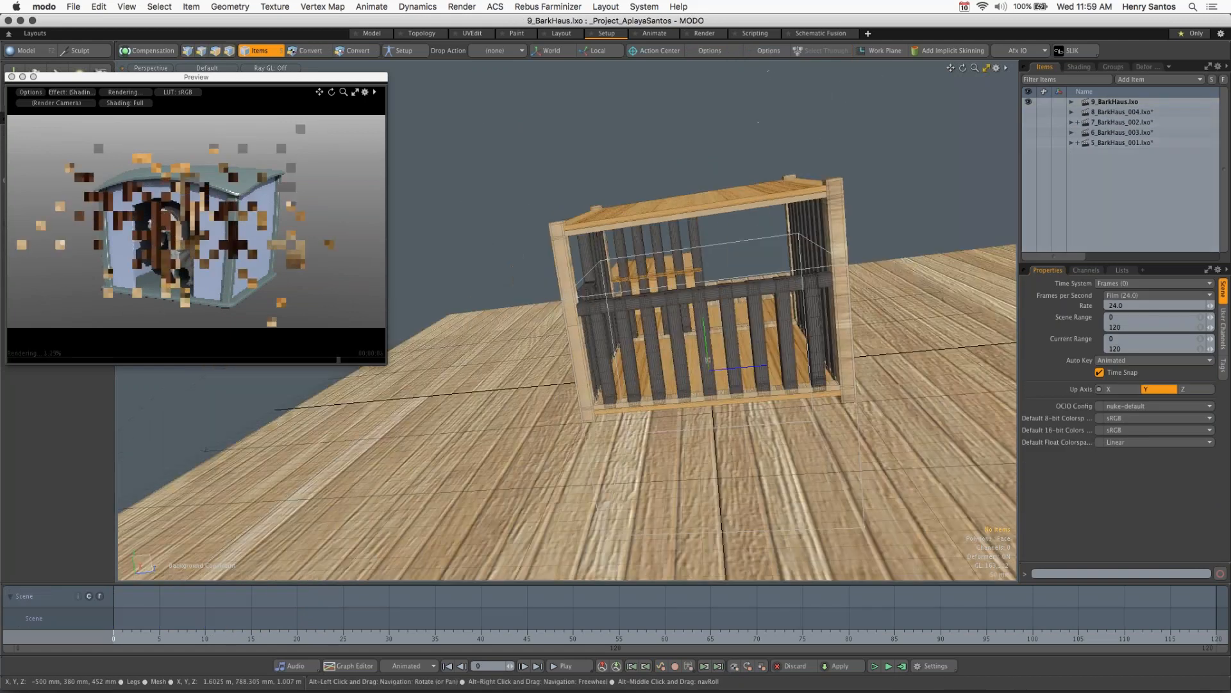
{"action": "left_click_drag", "start_coordinate": [832, 97], "coordinate": [758, 122], "text": "alt"}
{"action": "left_click_drag", "start_coordinate": [801, 244], "coordinate": [625, 218], "text": "alt"}
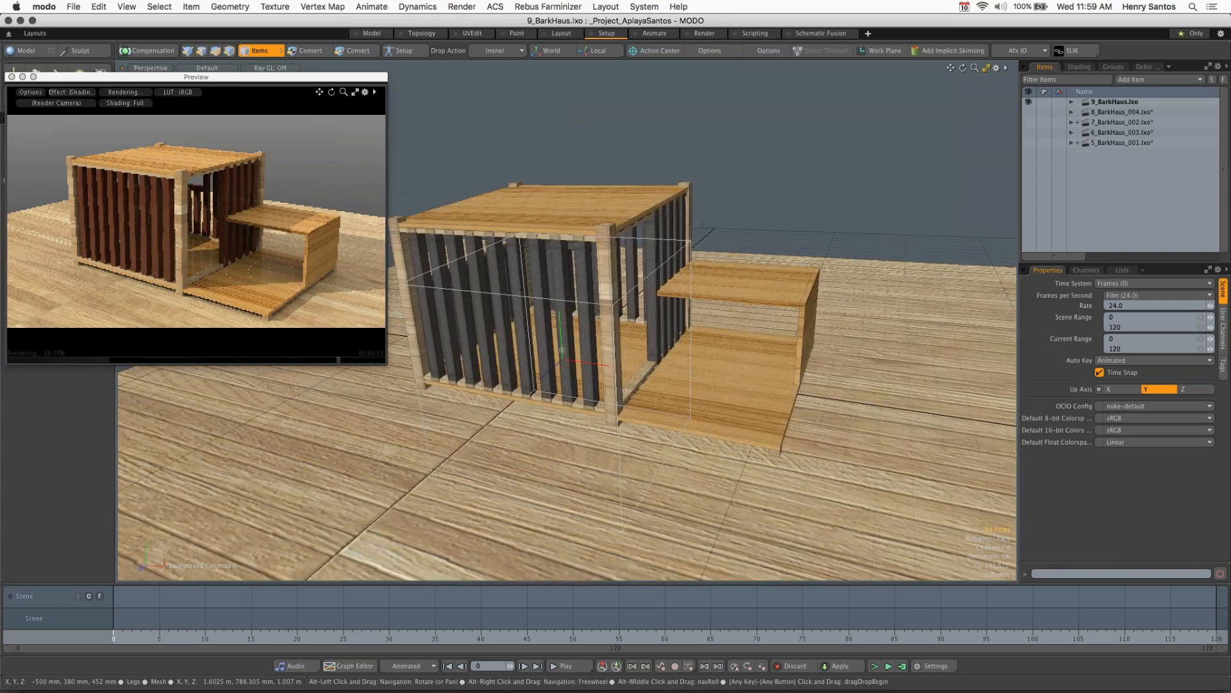
{"action": "left_click_drag", "start_coordinate": [703, 224], "coordinate": [667, 360], "text": "alt"}
{"action": "left_click_drag", "start_coordinate": [567, 320], "coordinate": [821, 229], "text": "alt"}
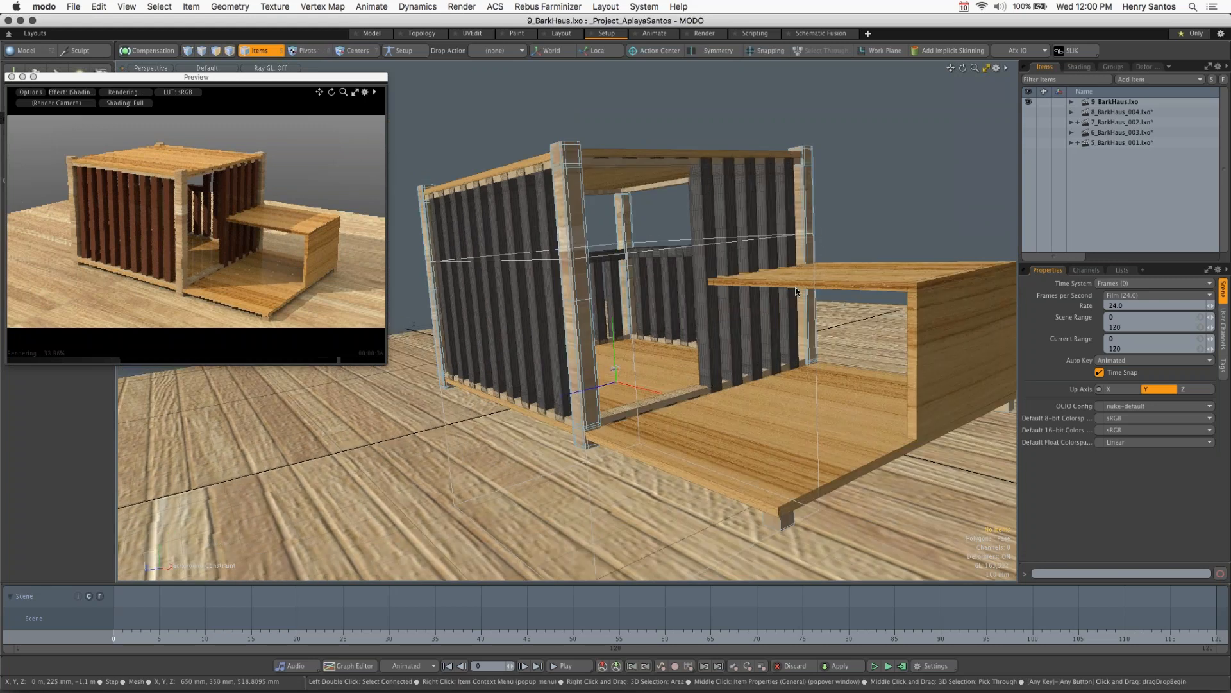
{"action": "key", "text": "alt"}
{"action": "left_click_drag", "start_coordinate": [931, 326], "coordinate": [898, 292], "text": "alt"}
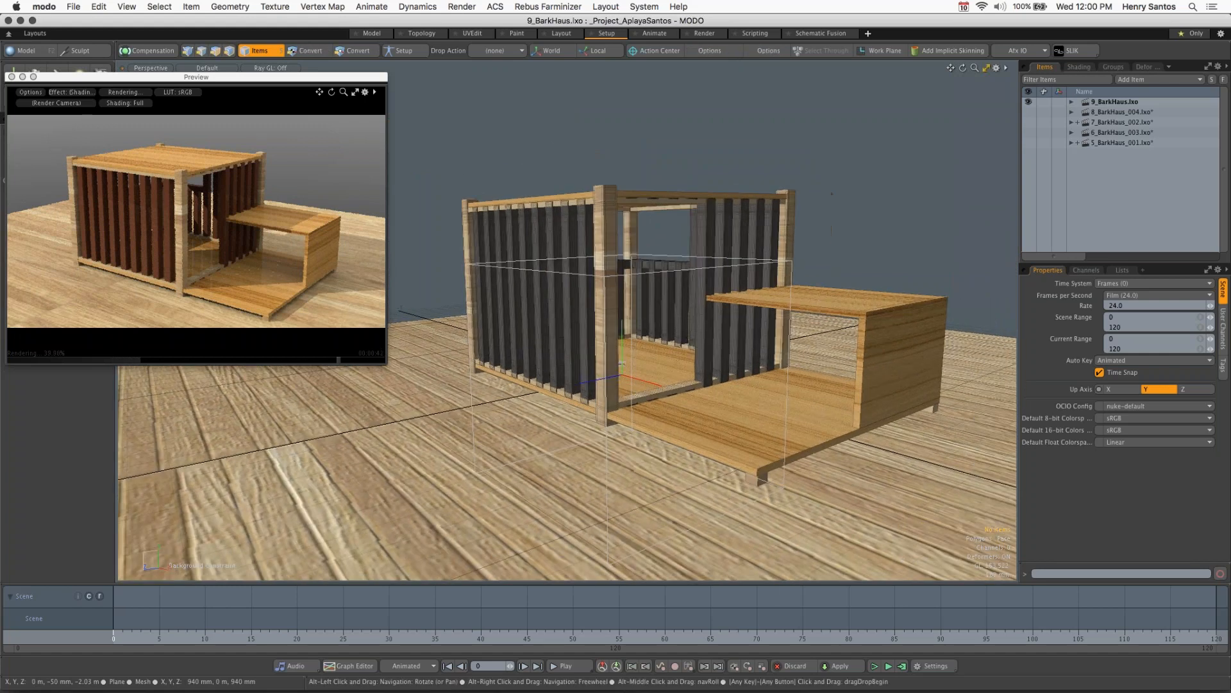
{"action": "left_click_drag", "start_coordinate": [831, 231], "coordinate": [841, 219], "text": "alt+shift"}
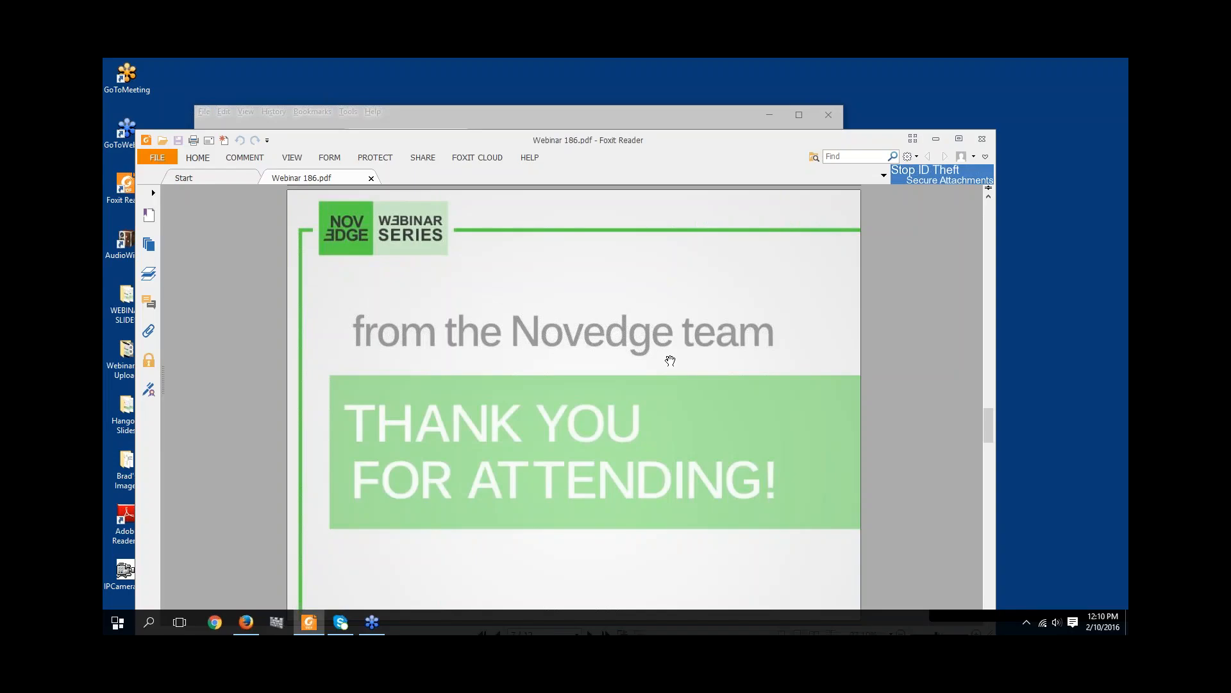
Step: Show the closing slide of Webinar 186.pdf full screen in Foxit Reader
{"action": "key", "text": "ctrl+l"}
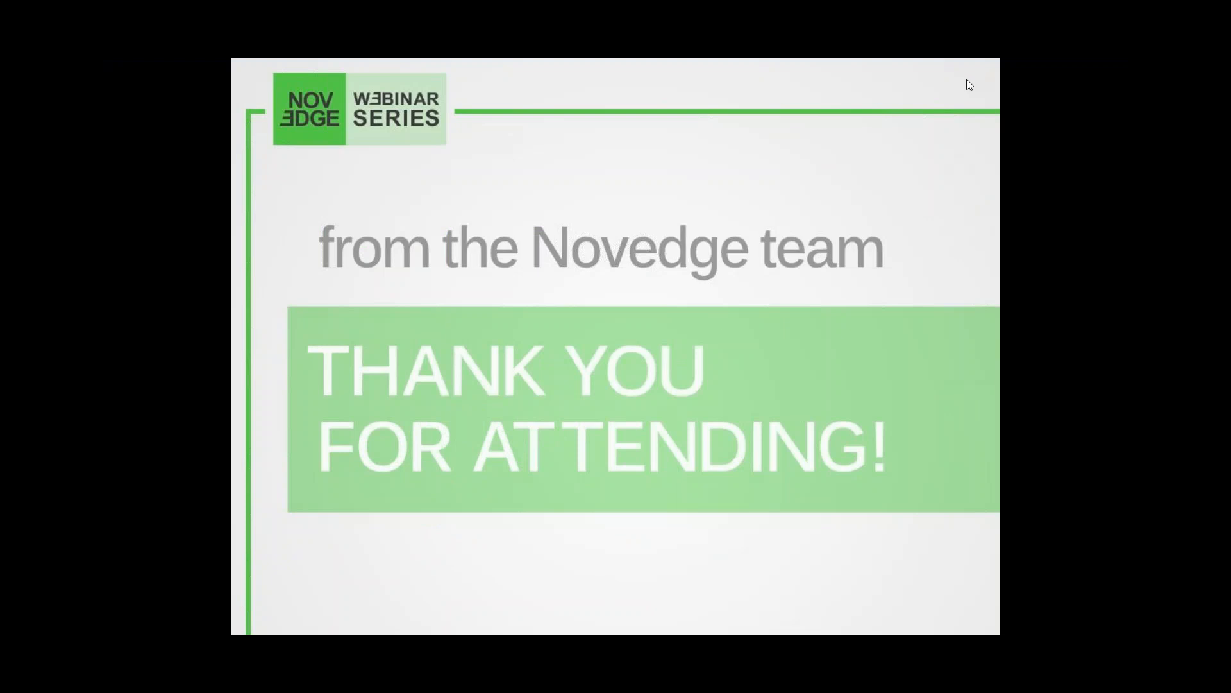